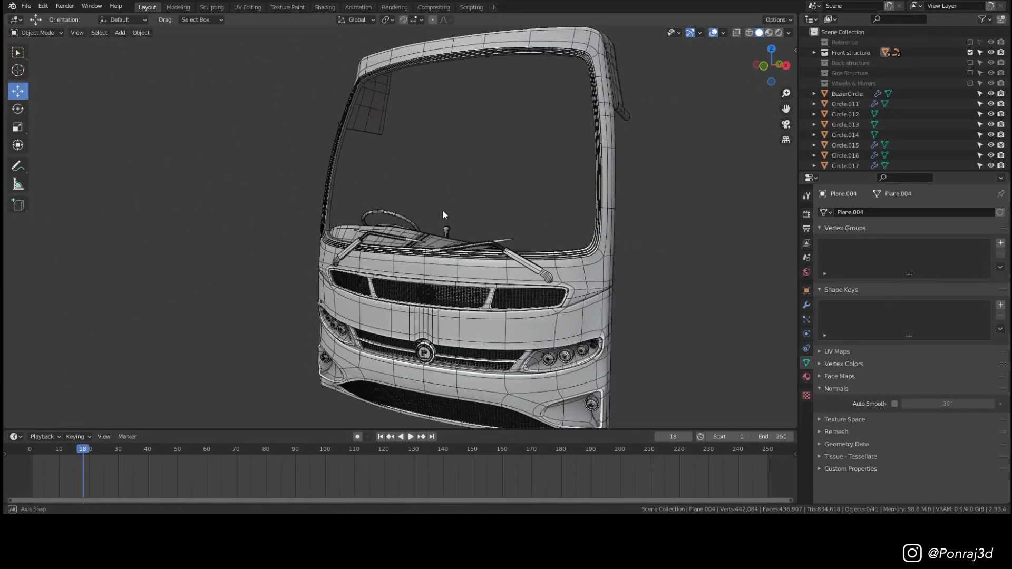
Step: Exclude the Front structure collection and examine the driver's steering wheel up close
scroll(420, 248, up, 4)
click(971, 52)
middle_drag(580, 203, 548, 213)
scroll(526, 223, down, 4)
scroll(518, 223, up, 4)
scroll(513, 223, down, 2)
scroll(513, 224, up, 1)
click(546, 236)
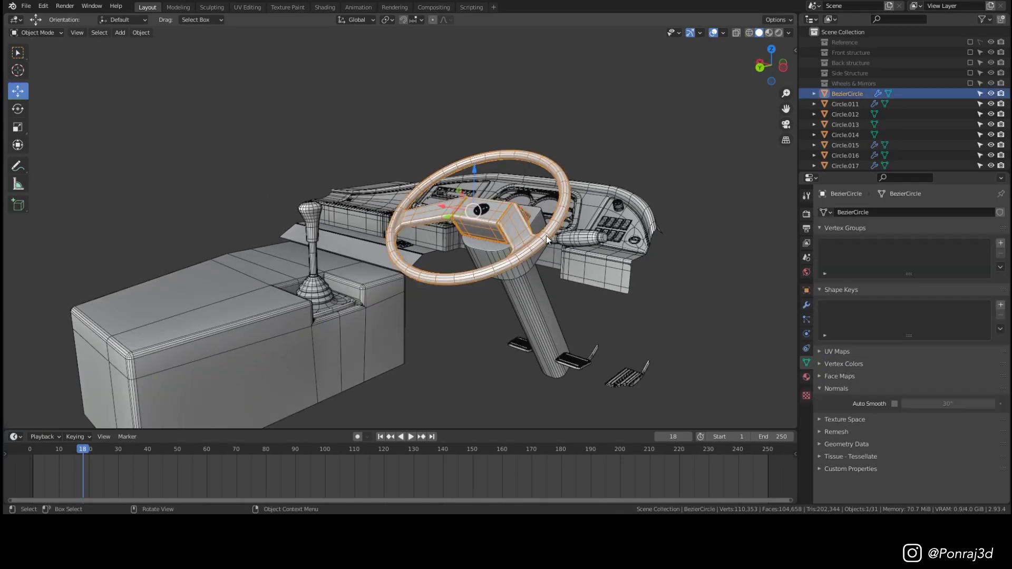
key(KP_Decimal)
Step: Examine the dashboard's instrument cluster, rocker switches and knobs from several angles
click(660, 120)
middle_drag(380, 158, 420, 207)
scroll(412, 206, up, 6)
scroll(333, 190, down, 3)
scroll(332, 189, down, 5)
middle_drag(332, 188, 664, 213)
scroll(422, 264, up, 4)
scroll(581, 209, up, 3)
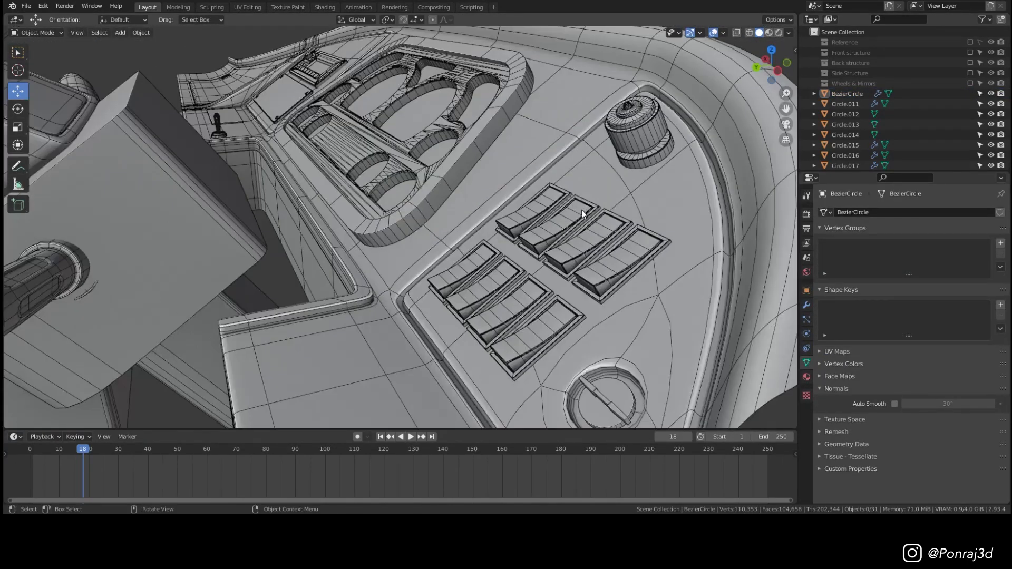
scroll(583, 211, down, 7)
middle_drag(583, 211, 529, 206)
scroll(529, 206, down, 2)
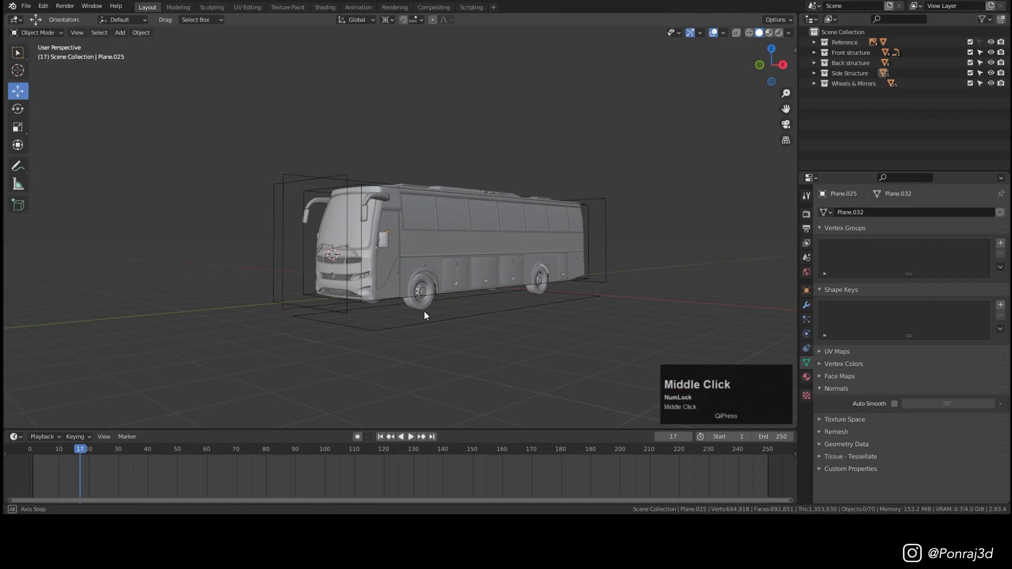
Step: Exclude the Front structure, Back structure, Side Structure and Wheels & Mirrors collections, and save the file
middle_drag(424, 312, 438, 314)
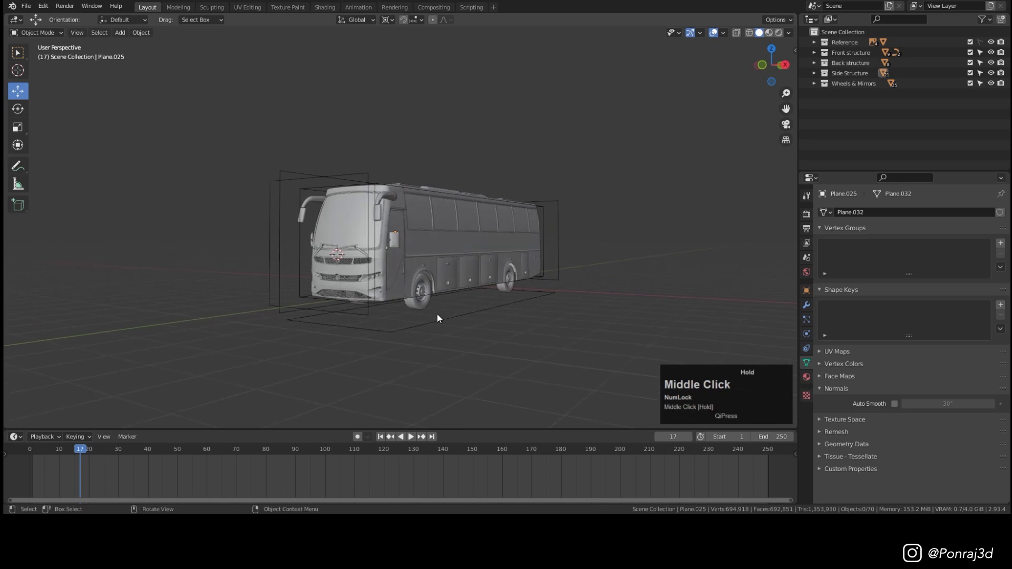
scroll(382, 281, up, 2)
mouse_move(383, 282)
middle_down()
mouse_move(370, 287)
mouse_move(400, 290)
middle_up()
scroll(400, 290, up, 2)
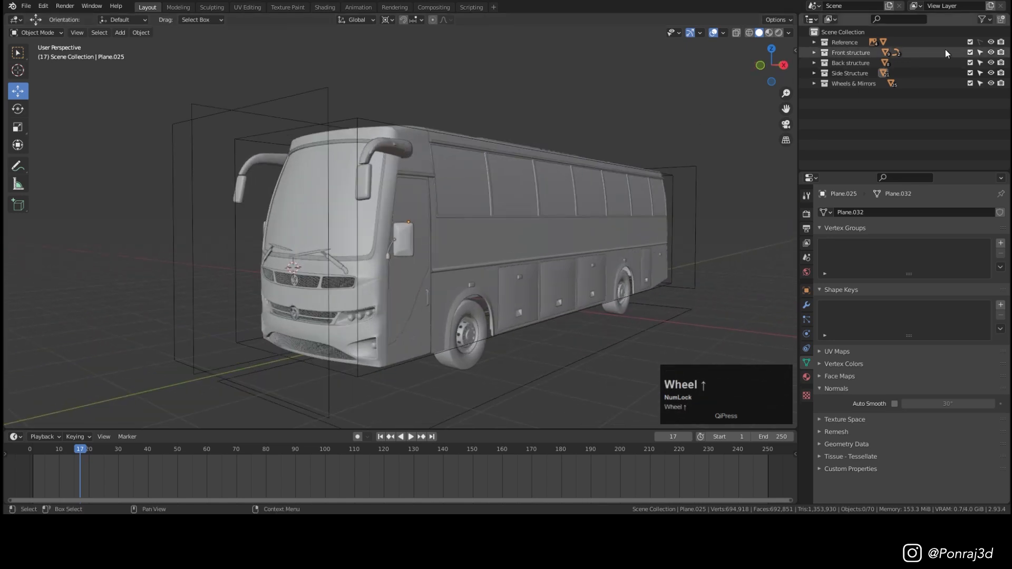
drag(970, 52, 971, 73)
click(971, 84)
key(ctrl+s)
Step: In front view, place the 3D cursor low on the windshield on the driver's side and add a mesh plane there
key(KP_1)
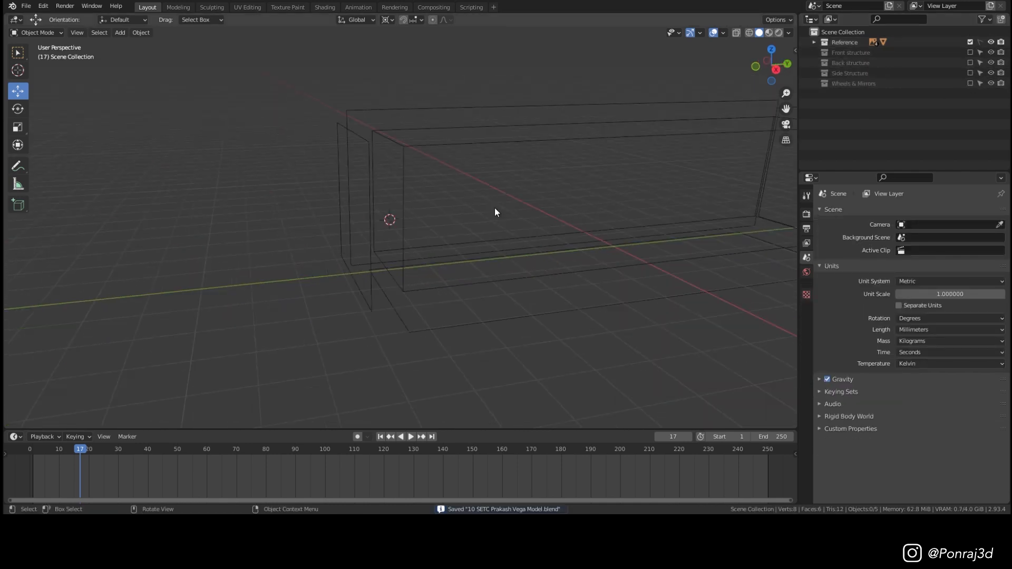
scroll(238, 240, up, 4)
shift+right_click(181, 247)
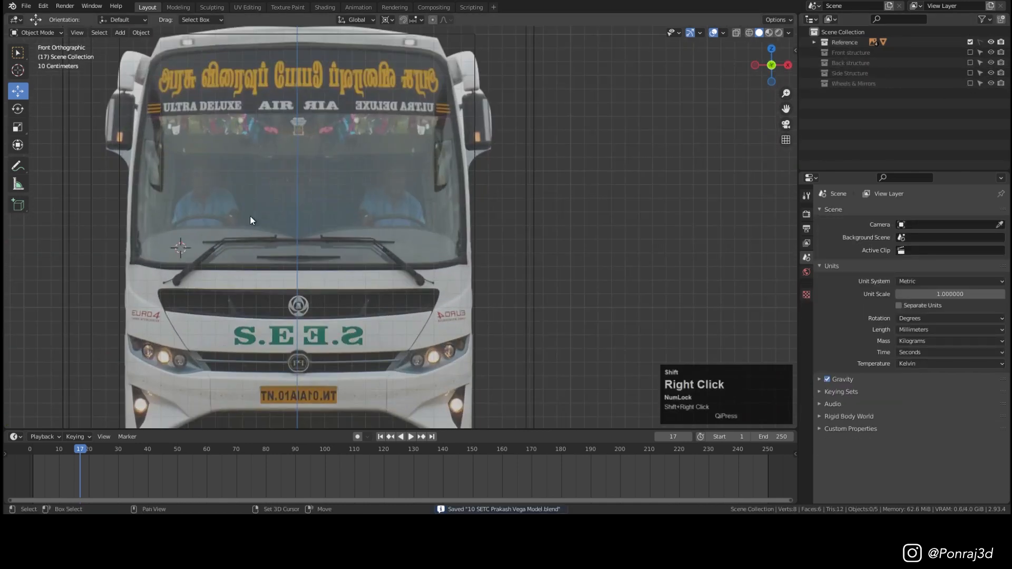
shift+middle_drag(251, 217, 365, 177)
scroll(366, 179, up, 2)
key(shift+a)
mouse_move(420, 174)
click(454, 173)
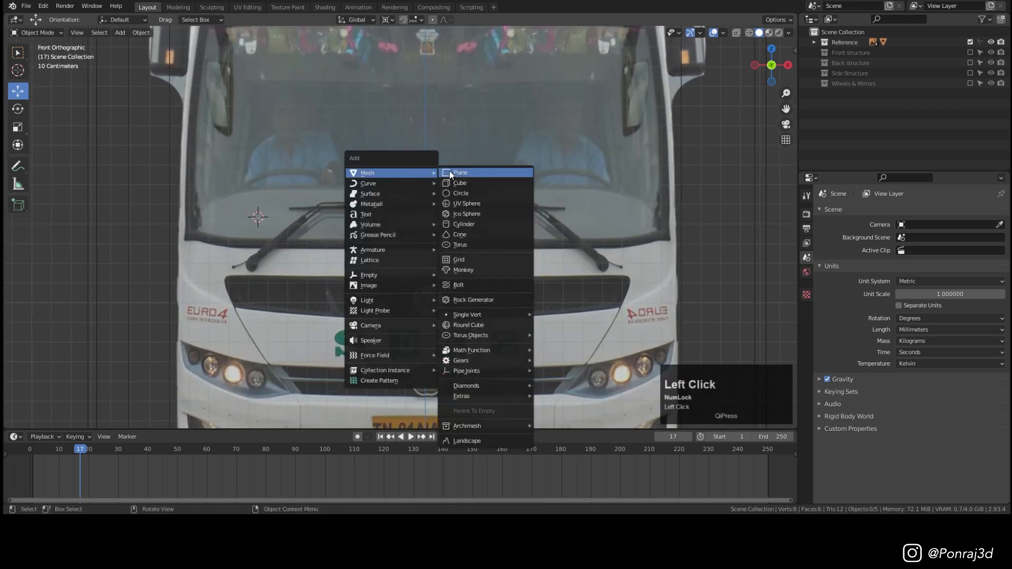
Step: Rotate the new plane -35 degrees about the global X axis
key(KP_7)
scroll(432, 206, down, 4)
middle_drag(432, 206, 366, 187)
scroll(366, 188, up, 3)
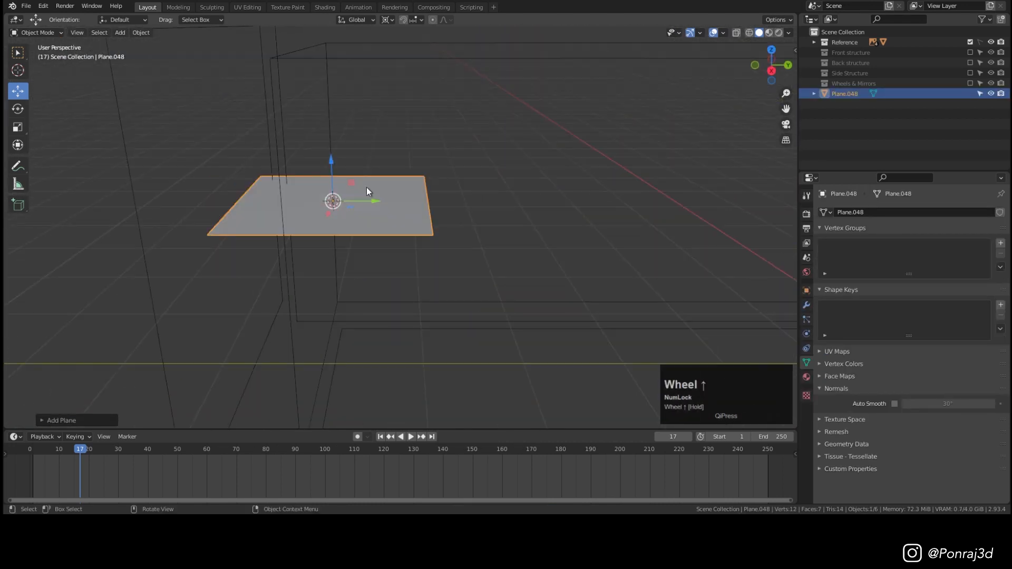
key(r)
key(x)
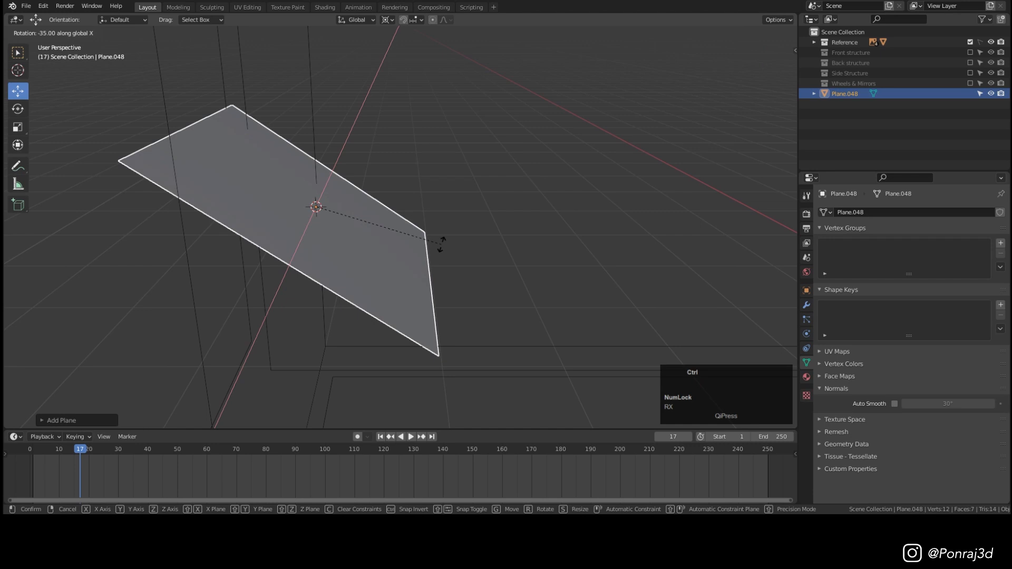
click(441, 246)
mouse_move(442, 203)
middle_down()
mouse_move(317, 193)
mouse_move(416, 188)
mouse_move(427, 197)
middle_up()
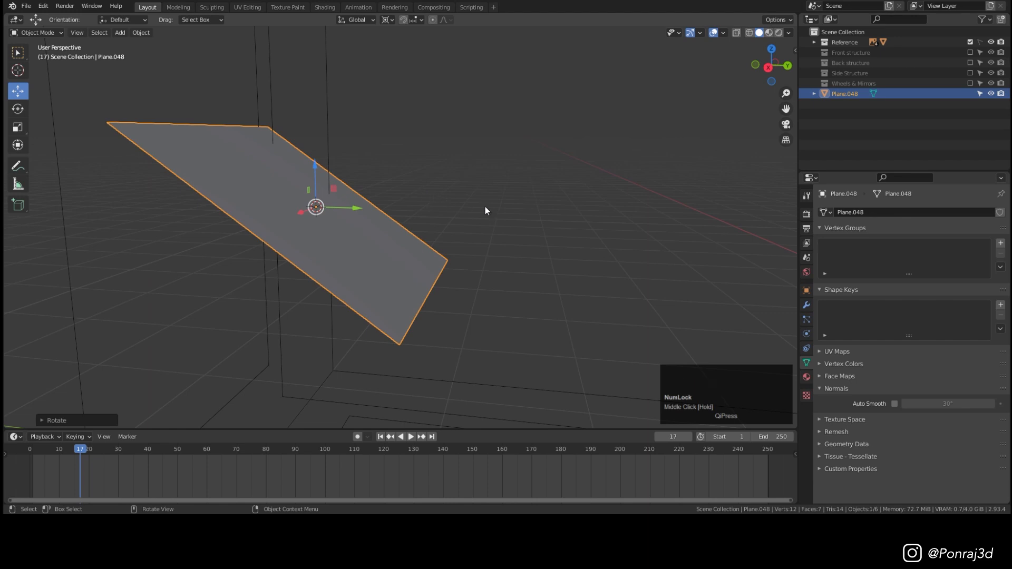
Step: Scale the plane down in front view and position it over the dashboard area below the driver's steering wheel
key(KP_1)
scroll(410, 207, up, 2)
key(s)
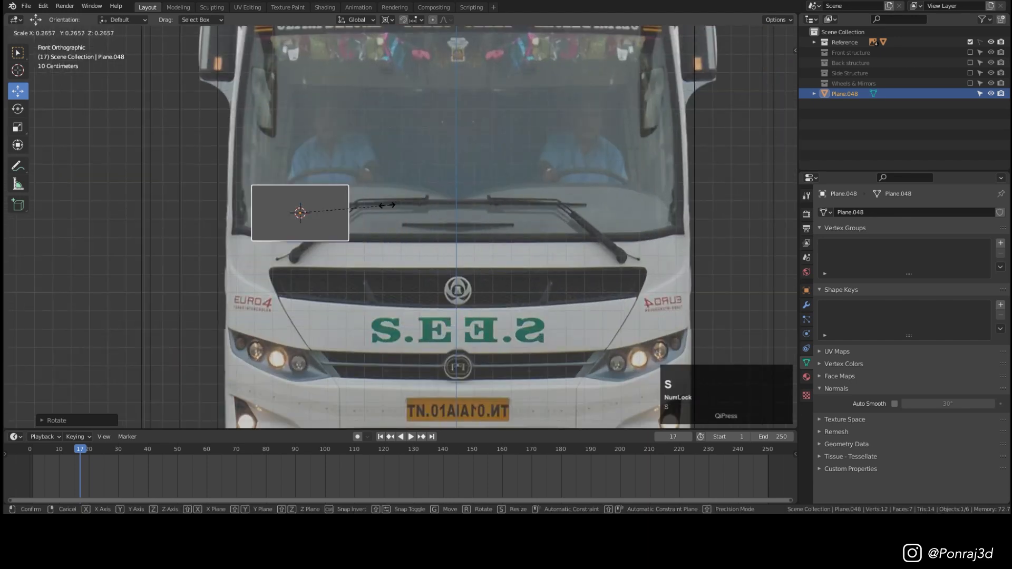
click(385, 208)
scroll(306, 216, up, 6)
key(s)
click(442, 193)
drag(300, 185, 294, 189)
key(s)
click(556, 169)
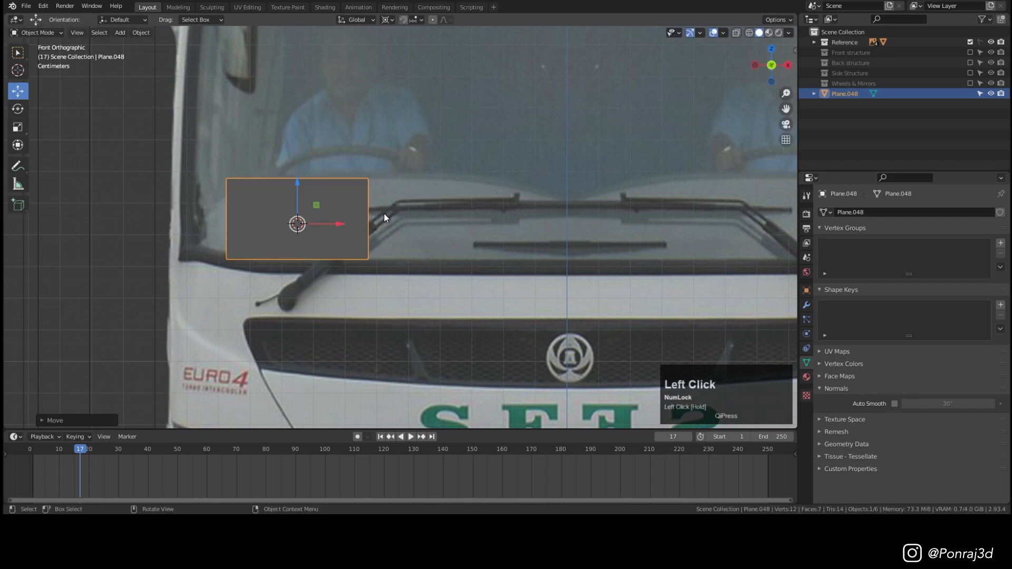
Step: In top view, move the plane back onto the dashboard drawing and set the transform pivot point to Median Point
key(KP_7)
shift+middle_drag(381, 214, 404, 179)
drag(320, 350, 320, 178)
shift+middle_drag(321, 179, 353, 188)
click(387, 19)
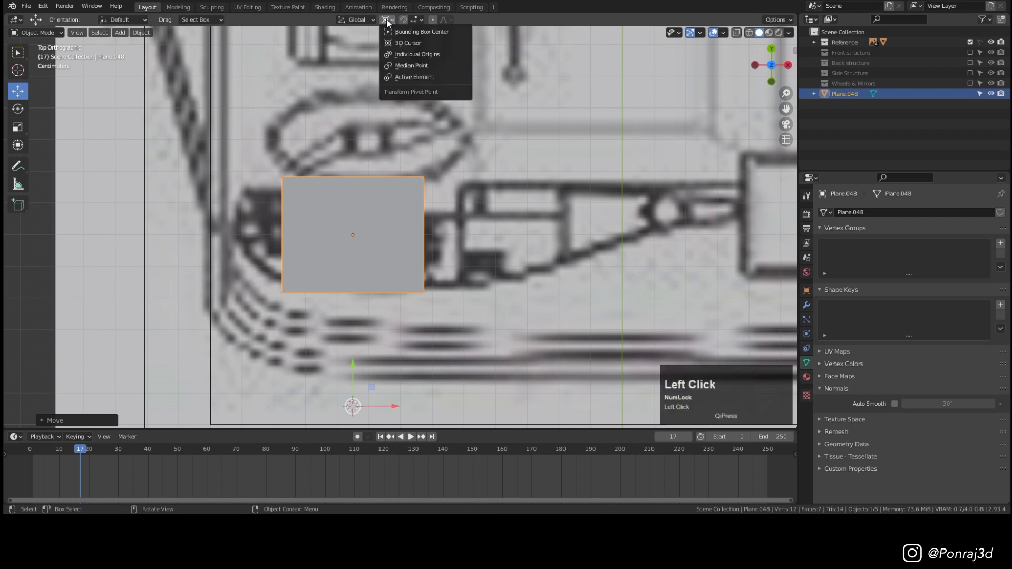
click(413, 64)
scroll(392, 198, up, 2)
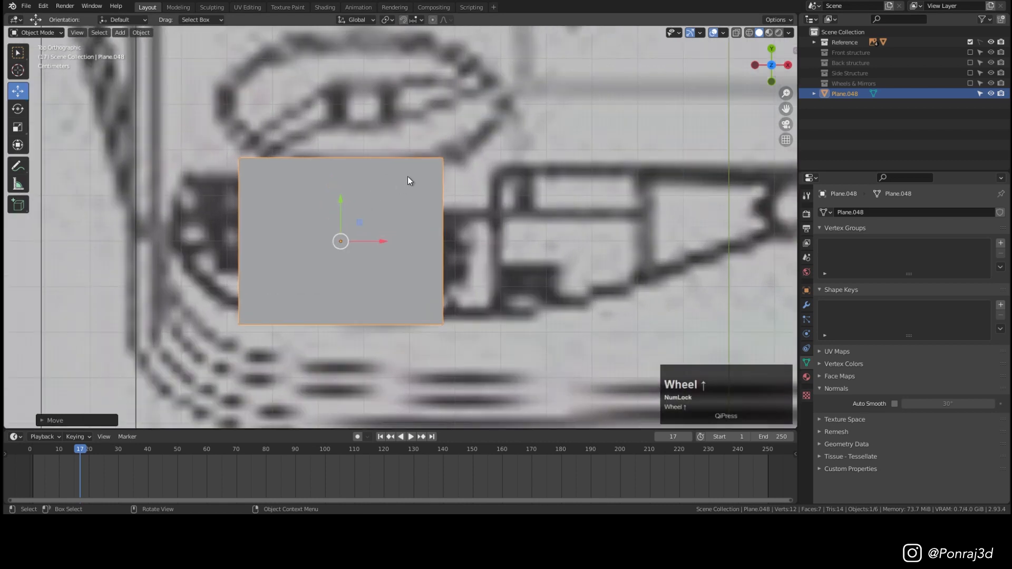
scroll(416, 192, down, 2)
middle_drag(432, 209, 351, 181)
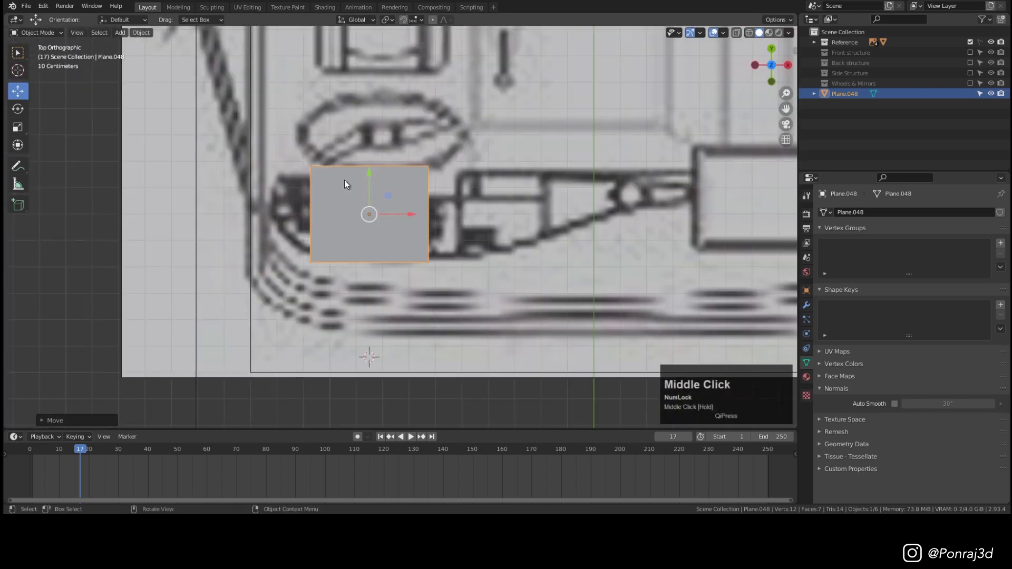
Step: Shift the plane forward off the steering wheel and slide its front edge back to the dashboard's front line
scroll(351, 181, up, 2)
key(Tab)
key(Tab)
drag(393, 185, 387, 238)
key(Tab)
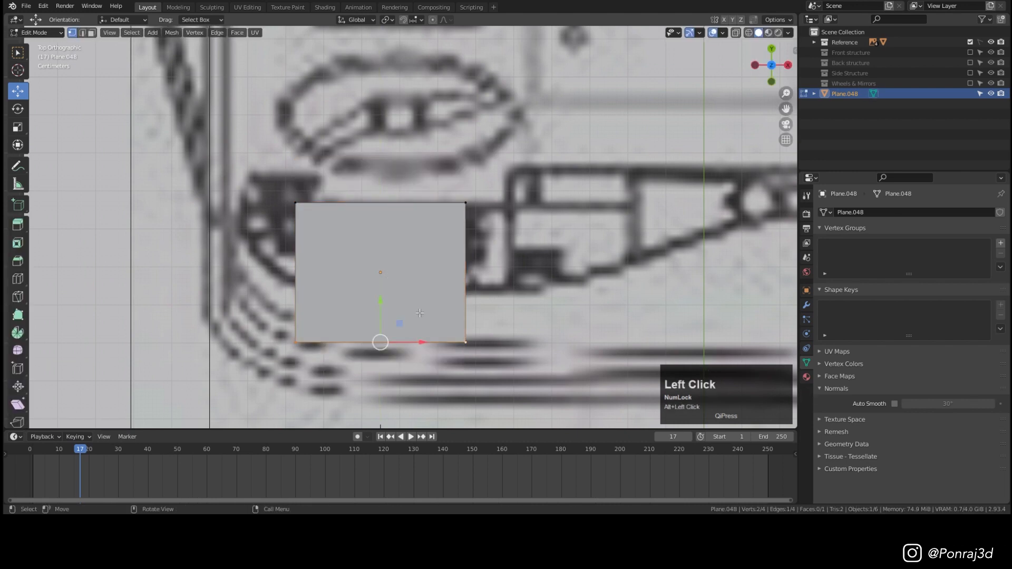
key(g)
key(g)
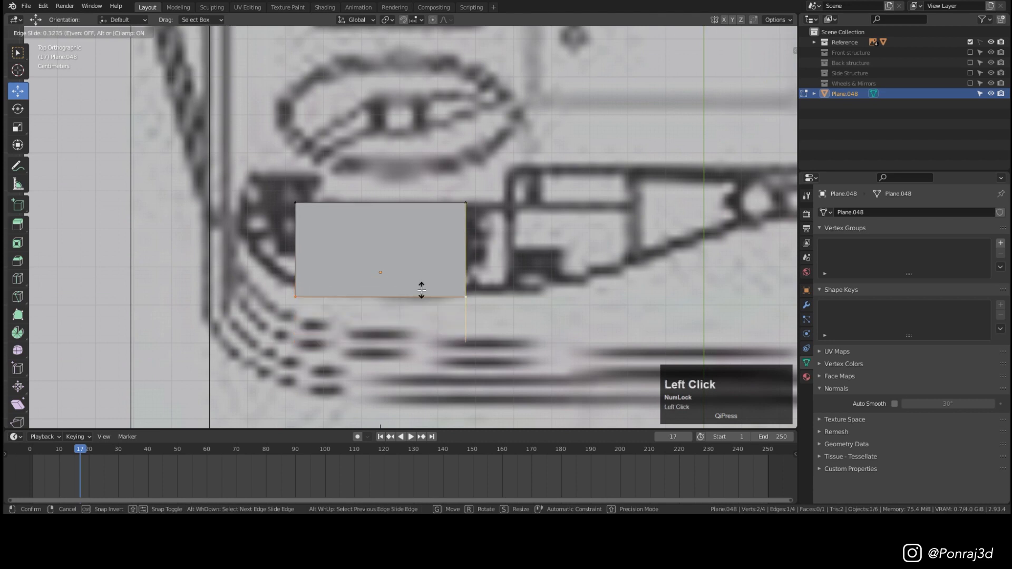
click(422, 291)
Step: Stretch the plane's two side edges outward to the dashboard's outer end and the entrance step box
drag(316, 249, 270, 253)
click(466, 248)
shift+middle_drag(578, 249, 300, 272)
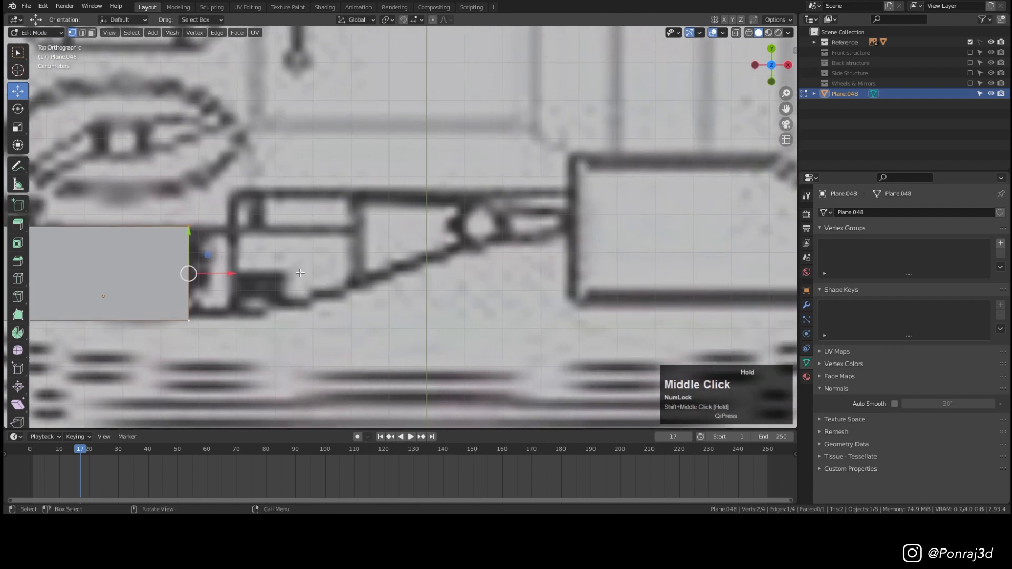
drag(225, 272, 607, 263)
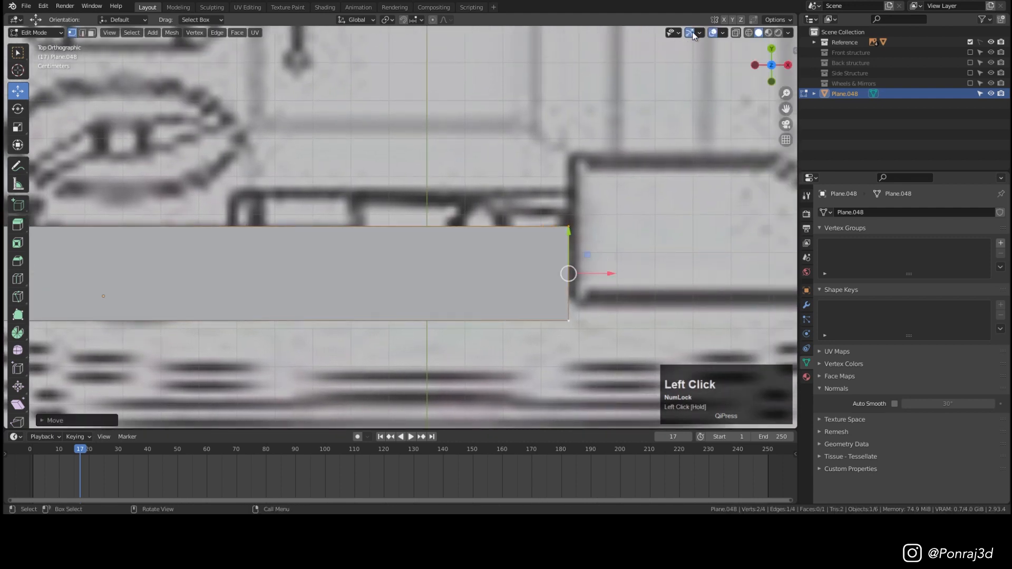
Step: Switch to wireframe shading and add 10 evenly spaced loop cuts across the plane's length
shift+middle_drag(474, 274, 598, 272)
key(z)
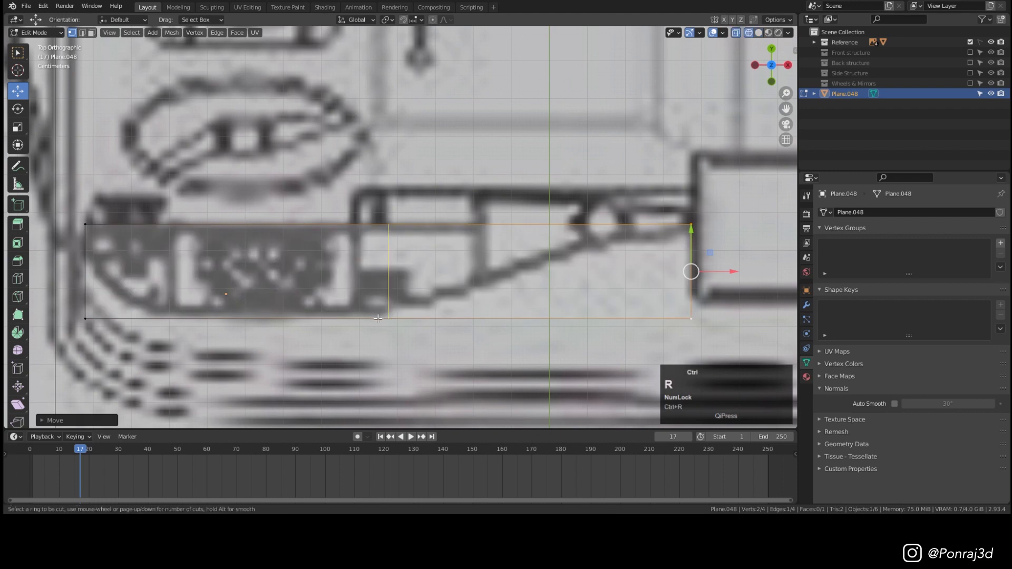
scroll(377, 319, up, 1)
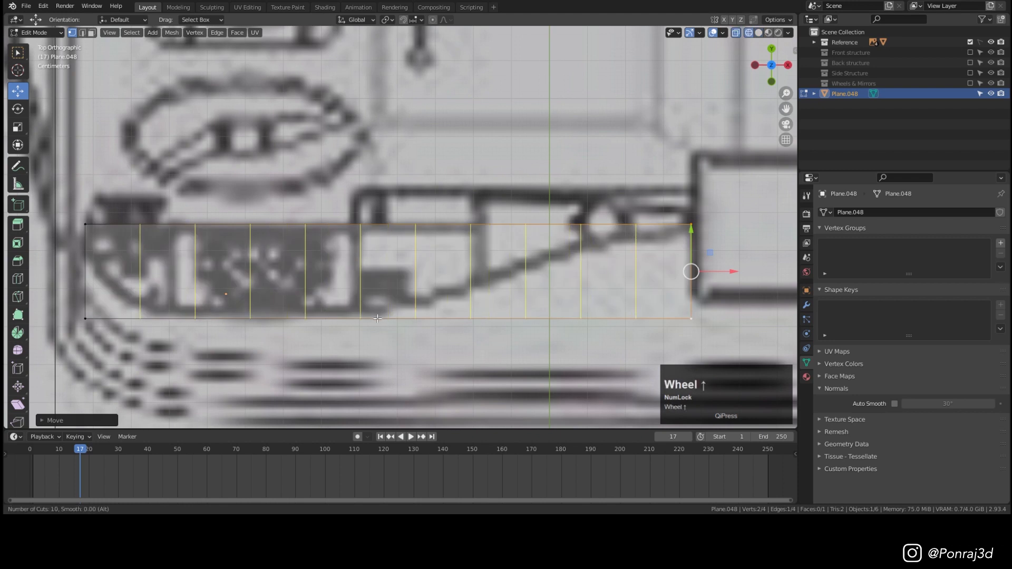
click(378, 318)
Step: Slide the two outermost front vertices on the driver's side back to follow the dashboard's rounded corner
click(84, 318)
scroll(85, 318, up, 1)
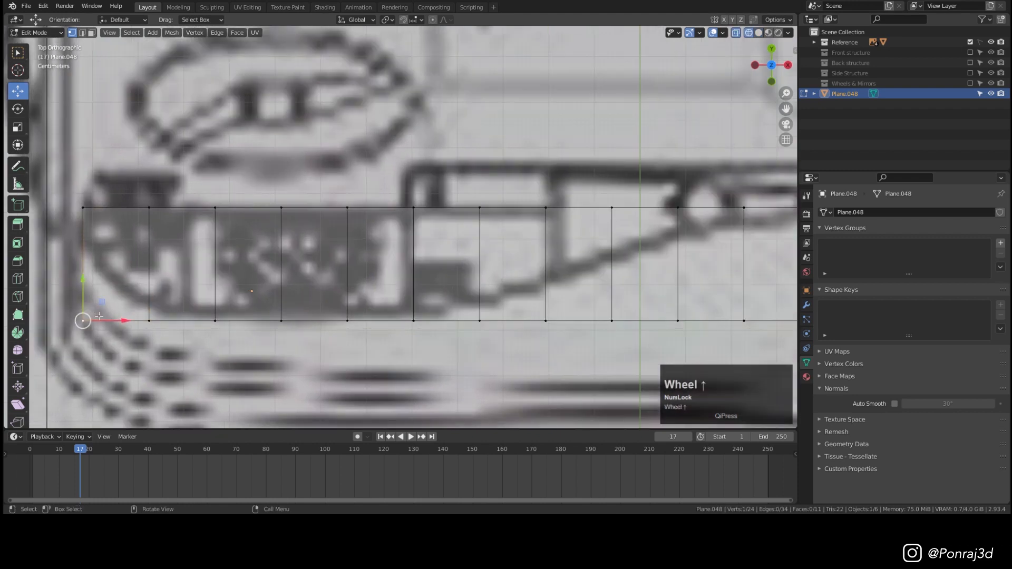
key(g)
key(g)
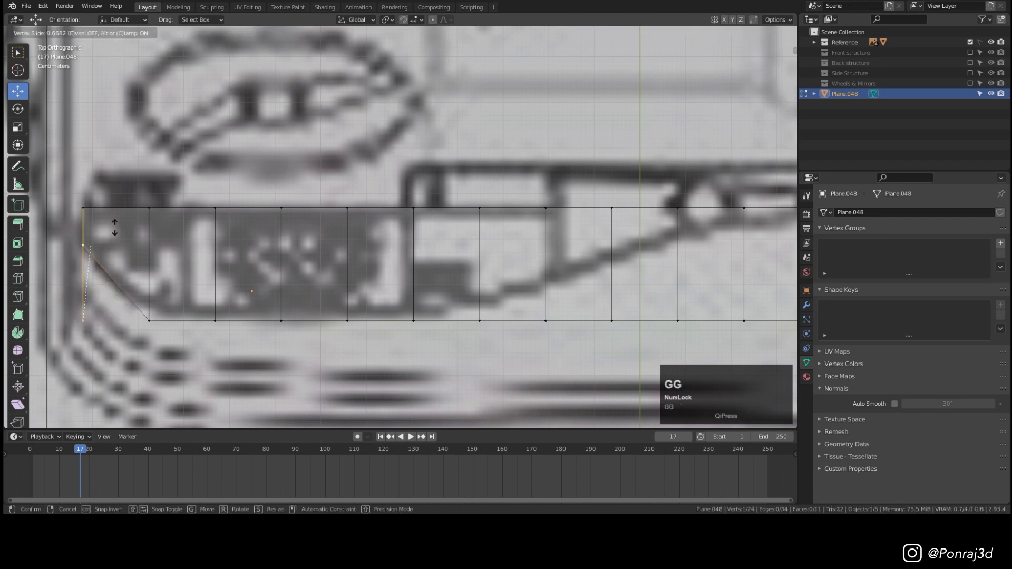
click(115, 228)
key(g)
key(g)
click(147, 311)
Step: Adjust the next four front vertices along Y to match the straight front line of the instrument section
click(216, 320)
key(g)
key(g)
click(222, 321)
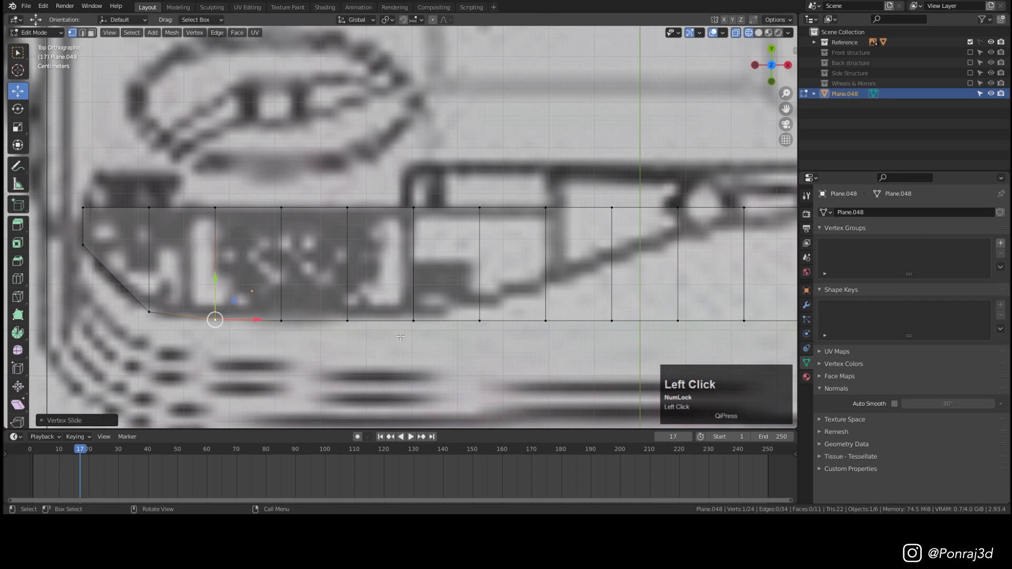
drag(186, 301, 185, 301)
key(g)
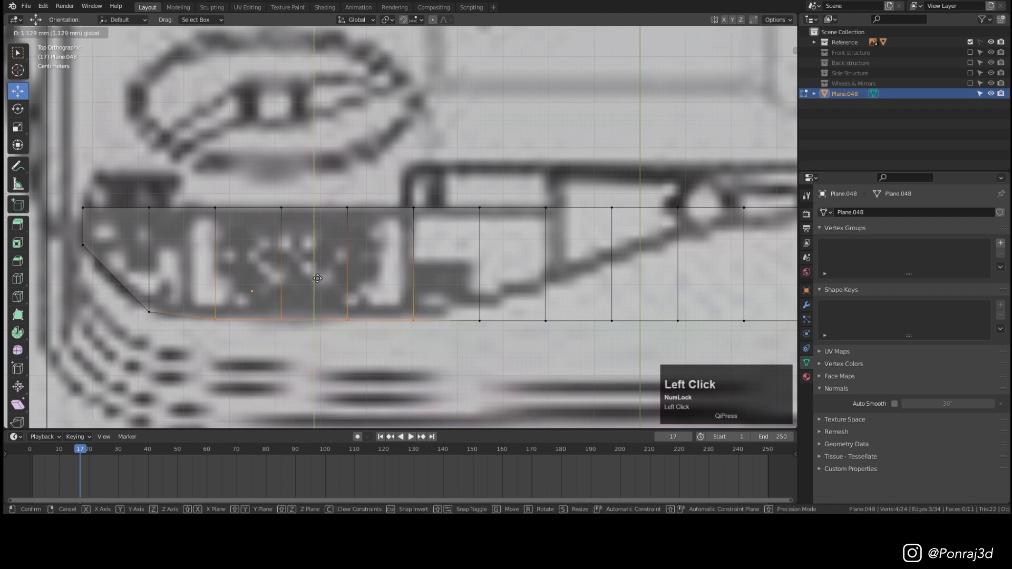
shift+middle_drag(316, 279, 140, 331)
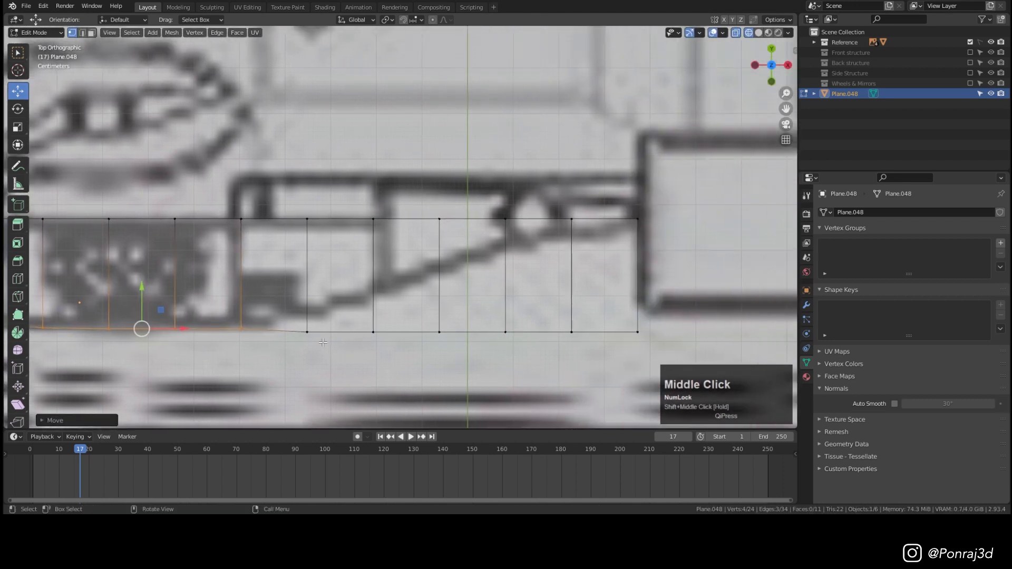
Step: Slide the three front vertices beyond the instrument section back onto the start of the dashboard's slanted front outline
click(306, 331)
key(g)
key(g)
click(366, 317)
click(374, 332)
key(g)
key(g)
click(385, 304)
click(439, 332)
key(g)
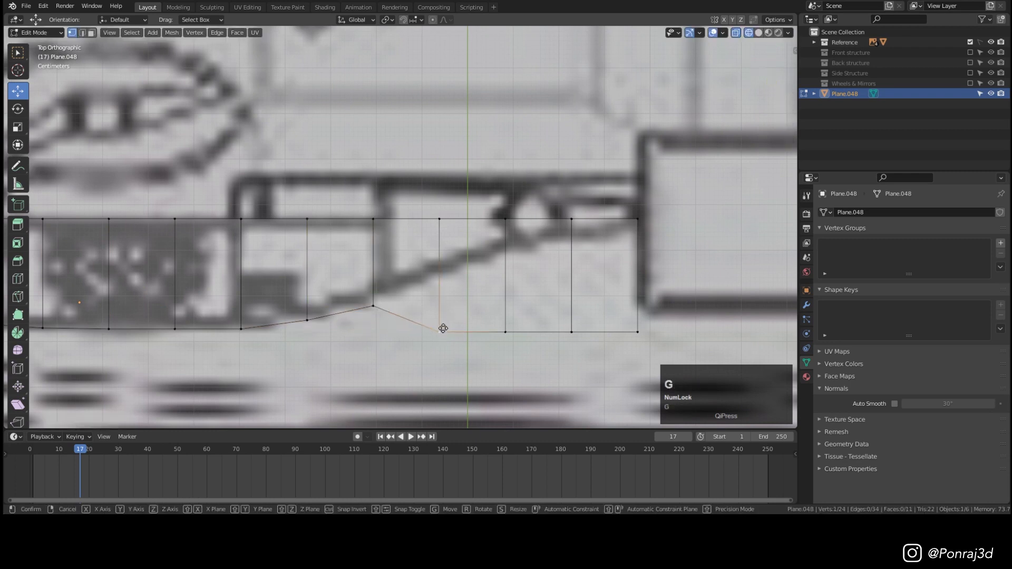
key(g)
click(450, 281)
Step: Slide the last three front vertices back along the outline until the narrow end meets the entrance step box
click(506, 332)
key(g)
key(g)
click(506, 247)
click(572, 333)
key(g)
key(g)
click(581, 235)
click(638, 332)
key(g)
key(g)
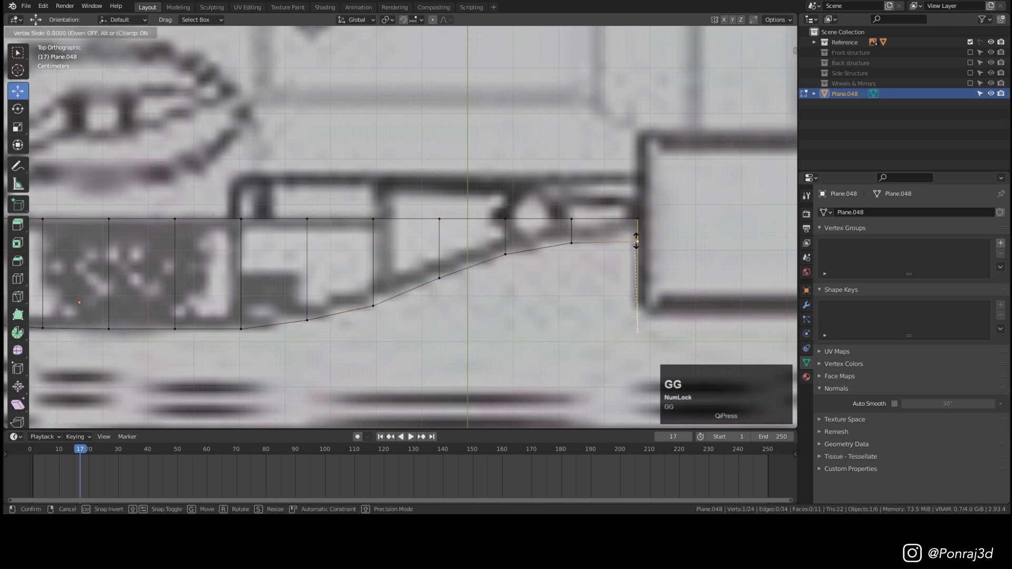
click(637, 241)
scroll(506, 252, down, 4)
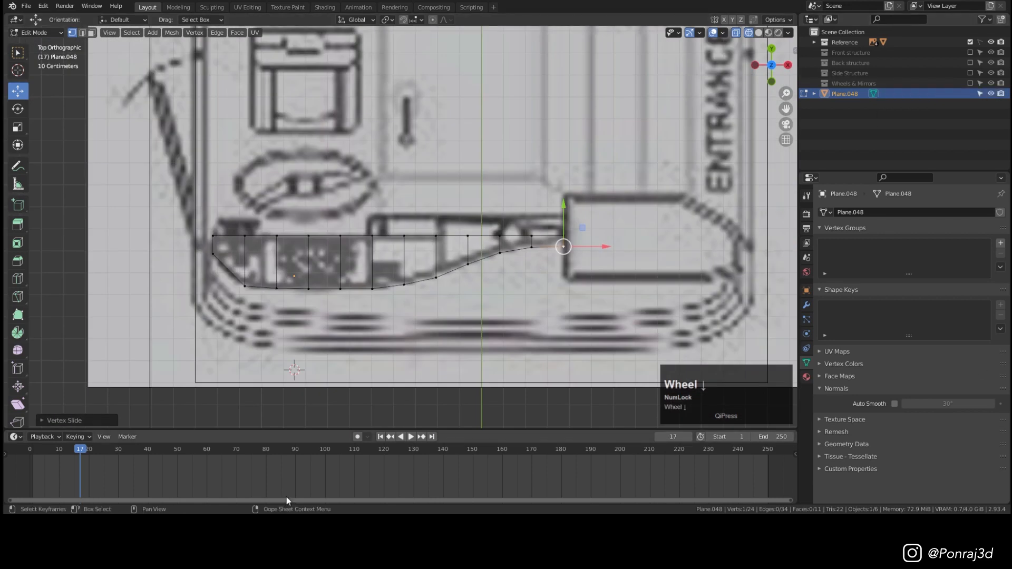
Step: Turn the Outliner area into an Image Editor showing the dashboard photo 27.PNG, and view the strip in perspective
click(812, 19)
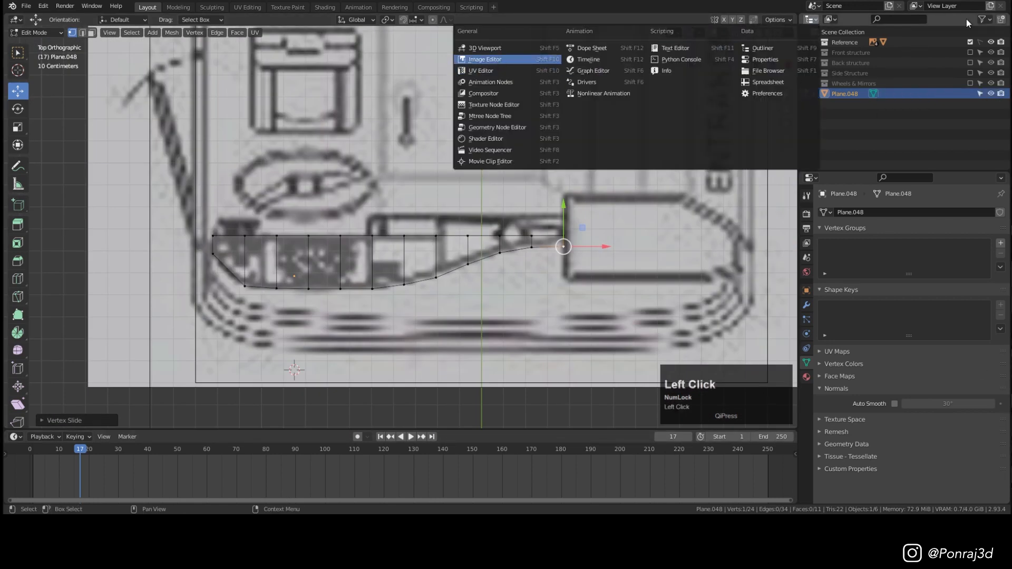
middle_drag(976, 51, 924, 84)
scroll(925, 85, down, 3)
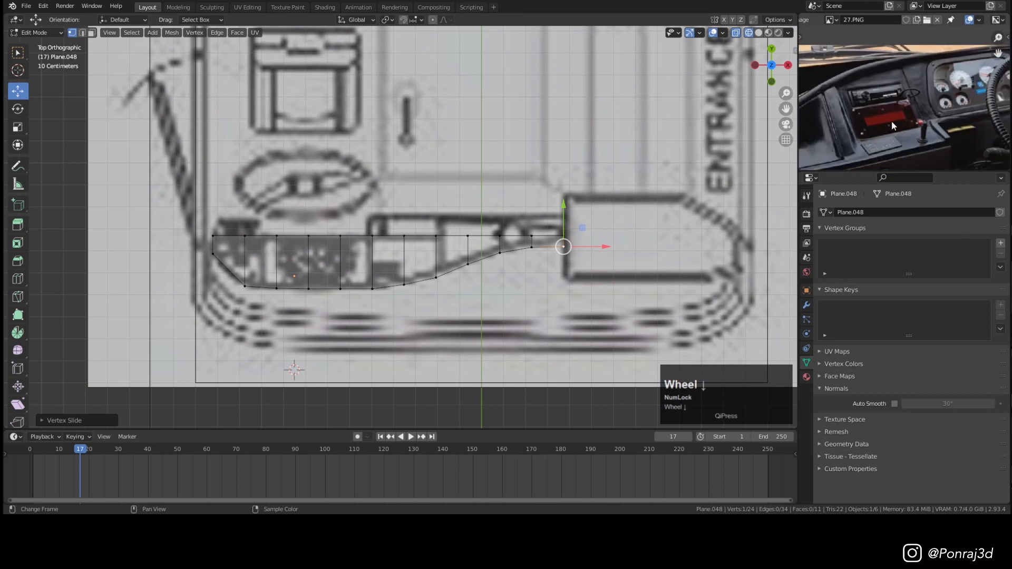
scroll(407, 190, up, 1)
middle_drag(506, 243, 395, 188)
scroll(959, 96, up, 2)
scroll(893, 98, down, 1)
scroll(893, 98, down, 2)
Step: Trace the dashboard's main edges on the reference photo with annotation strokes
middle_drag(893, 98, 929, 108)
key(d)
mouse_move(831, 119)
mouse_down()
mouse_move(886, 88)
mouse_move(922, 83)
mouse_up()
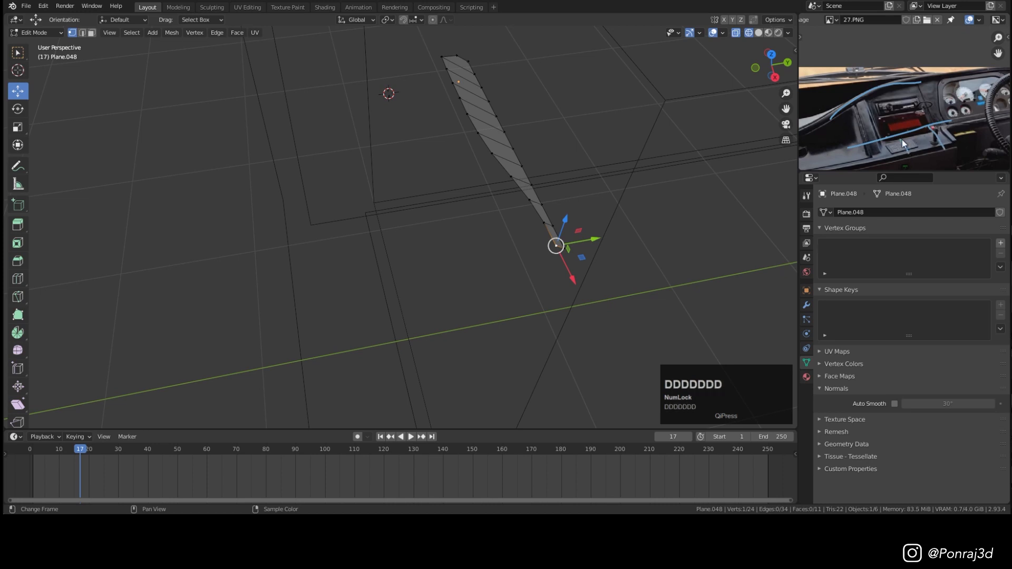
Step: Extrude the dashboard strip's whole straight rear edge along the global Y axis
click(513, 177)
middle_drag(563, 182, 506, 174)
scroll(555, 171, up, 3)
alt+click(573, 151)
mouse_move(606, 177)
middle_down()
mouse_move(617, 143)
mouse_move(617, 188)
middle_up()
scroll(617, 187, up, 3)
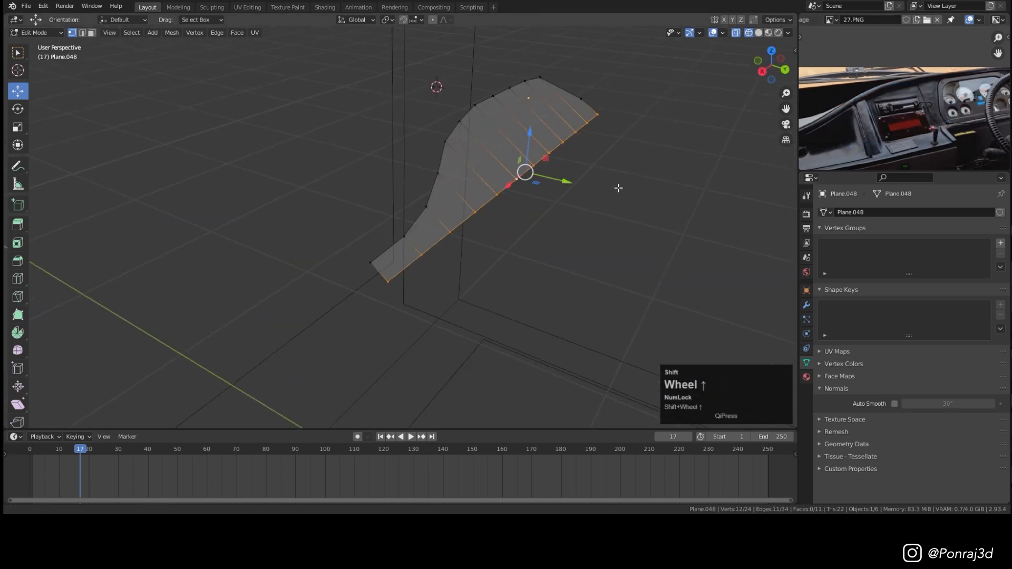
key(e)
key(y)
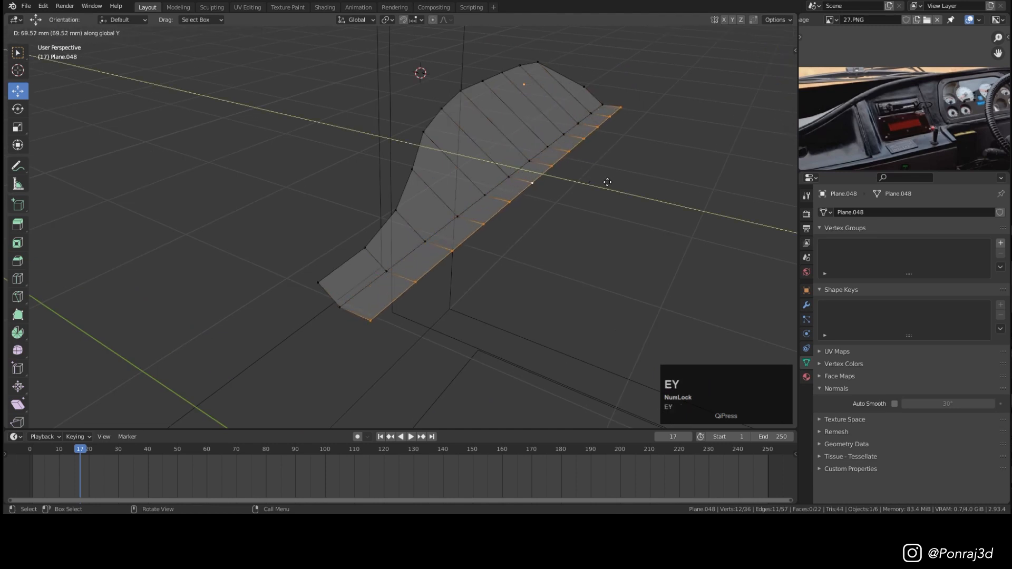
click(612, 183)
Step: Move the extruded edge in top view to line up with the dashboard's rear line just below the steering wheel on the blueprint
key(KP_7)
shift+middle_drag(559, 172, 514, 239)
mouse_move(515, 209)
mouse_down()
mouse_move(514, 222)
mouse_move(521, 197)
mouse_up()
scroll(520, 197, down, 3)
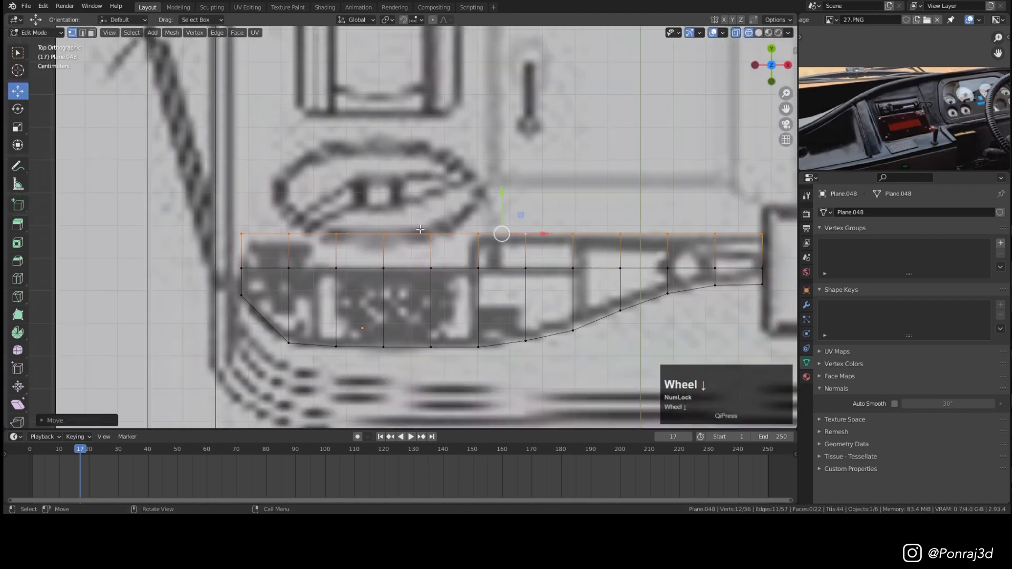
Step: Add two centred crosswise loop cuts at the steering-wheel end of the dashboard and select the new vertex on the slanted corner
scroll(338, 306, up, 3)
click(347, 307)
click(346, 307)
click(273, 281)
click(274, 282)
click(279, 286)
Step: Set the transform orientation to Normal and, in solid shading, move the slanted corner's middle vertex outward to round the corner
middle_drag(337, 302, 229, 210)
key(z)
middle_drag(316, 285, 282, 282)
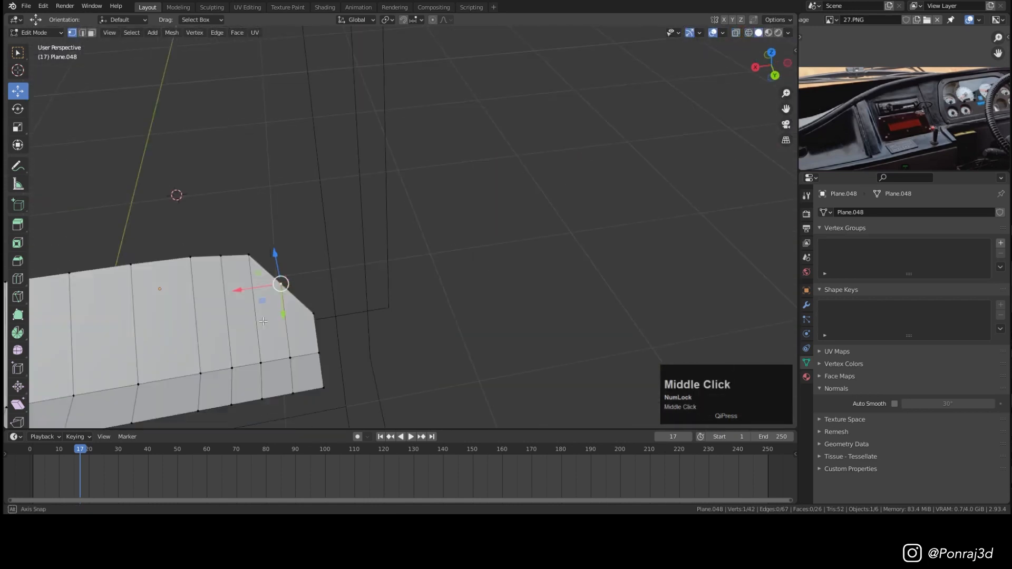
scroll(255, 270, up, 2)
scroll(236, 252, up, 2)
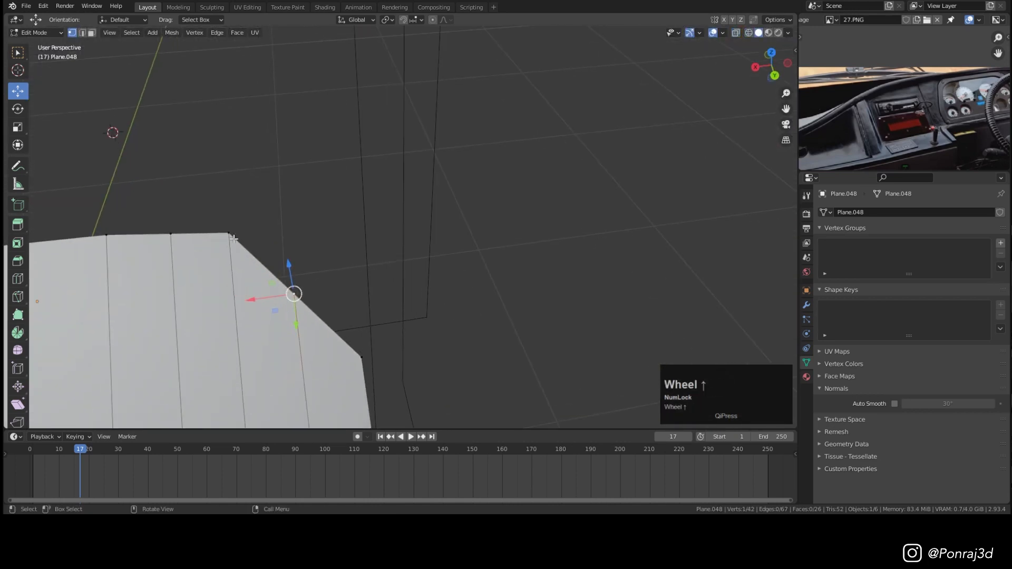
shift+middle_drag(278, 276, 445, 46)
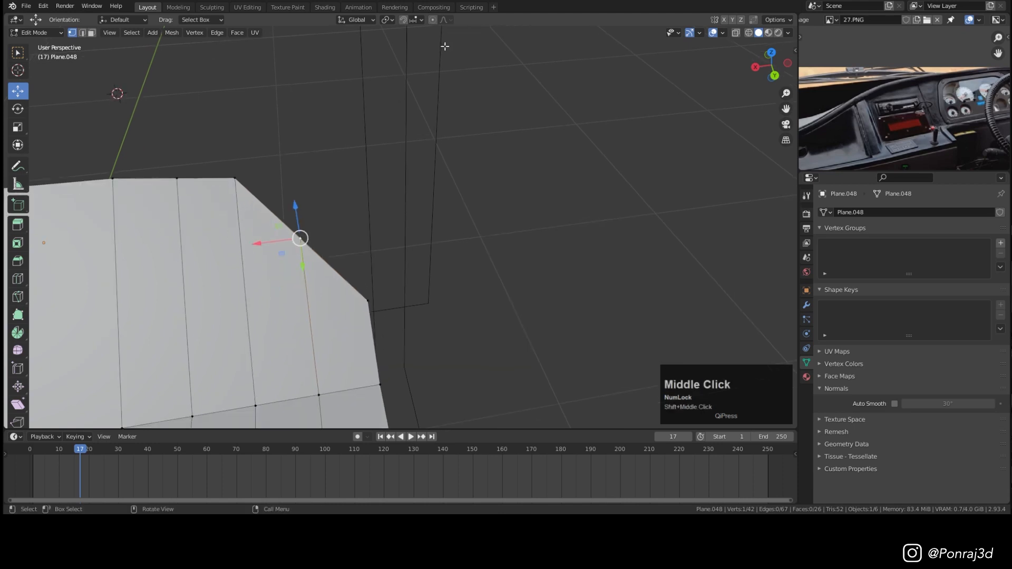
click(356, 20)
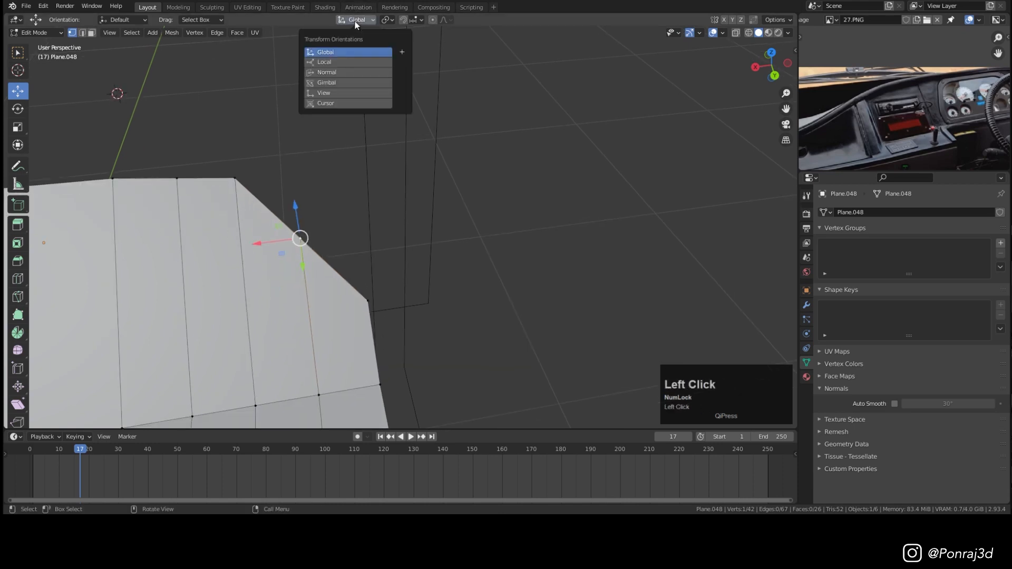
click(343, 72)
middle_drag(337, 158, 321, 272)
drag(321, 272, 307, 220)
key(KP_7)
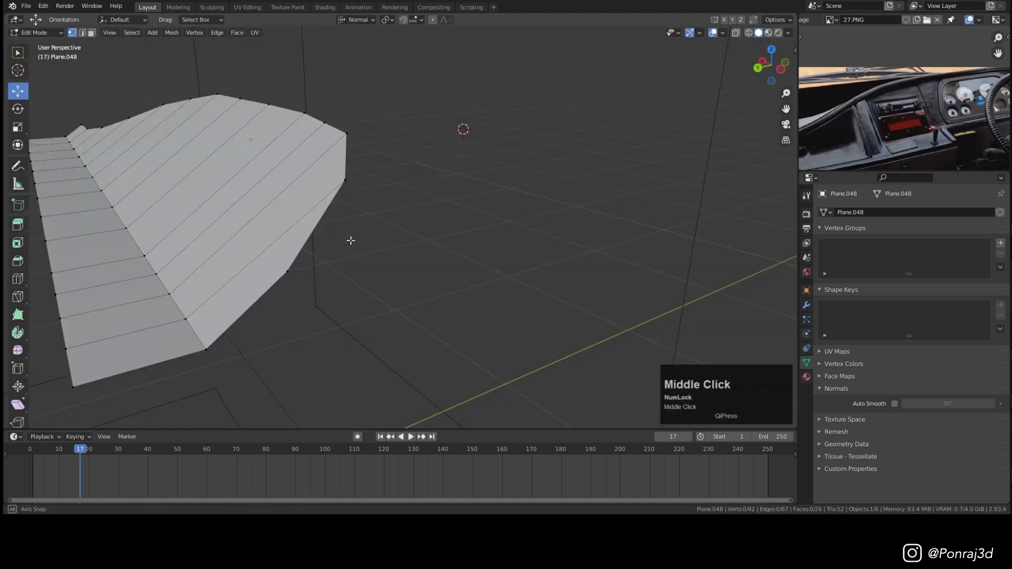
Step: Smooth the six outline vertices around the rounded steering-wheel end with the LoopTools Relax operation
scroll(416, 233, up, 4)
middle_drag(350, 240, 422, 201)
scroll(417, 234, down, 5)
scroll(423, 199, up, 2)
scroll(425, 198, down, 2)
key(KP_7)
scroll(394, 224, down, 4)
shift+middle_drag(608, 212, 344, 263)
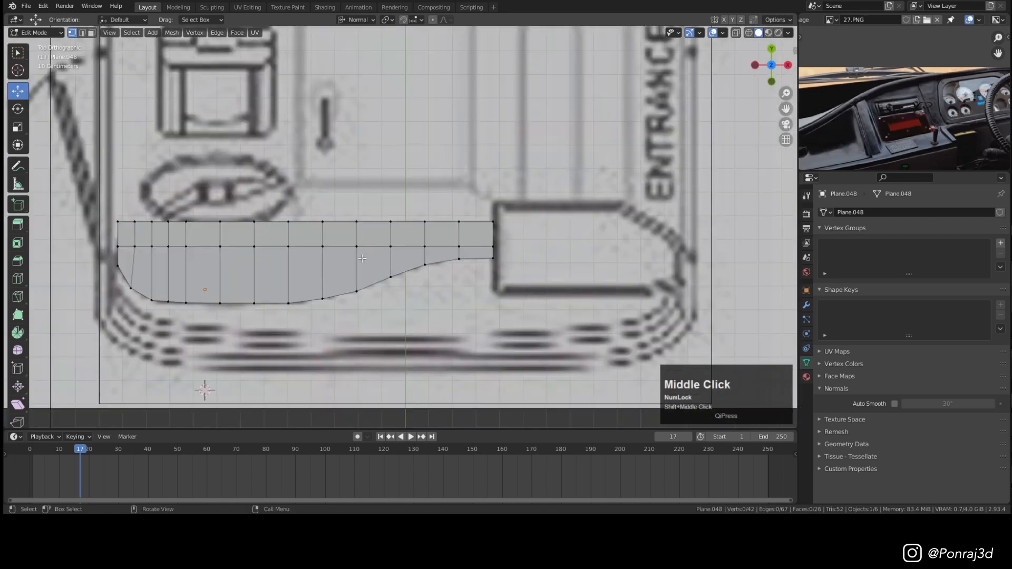
scroll(402, 254, up, 1)
scroll(200, 283, up, 3)
shift+middle_drag(104, 306, 332, 323)
ctrl+click(254, 218)
right_click(457, 111)
mouse_move(467, 97)
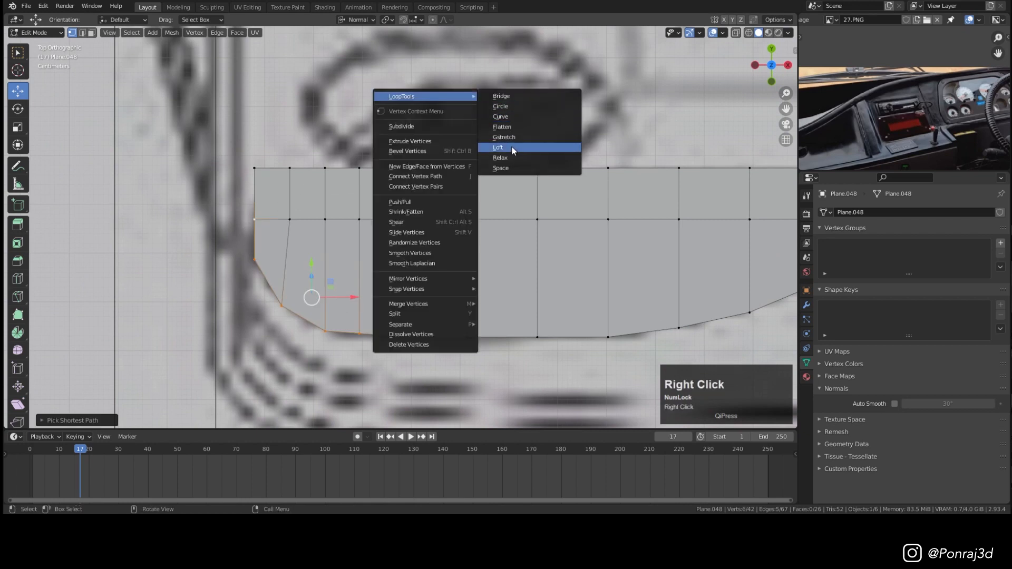
click(500, 158)
Step: Relax the front outline vertices from the end of the flat section to the entrance step box, and view the shape in Object Mode
shift+middle_drag(616, 341, 280, 352)
click(425, 331)
ctrl+click(711, 258)
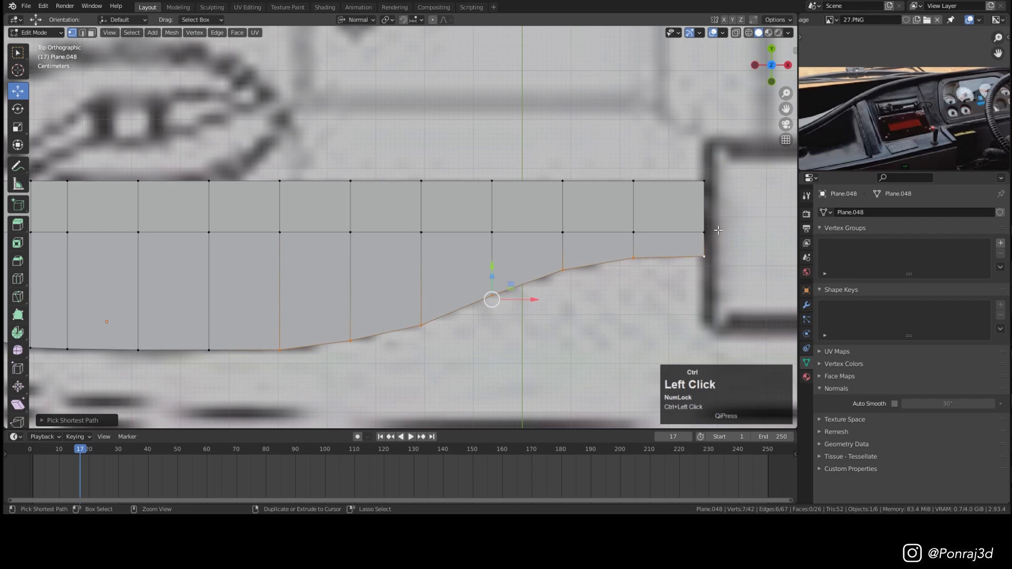
right_click(736, 157)
mouse_move(741, 157)
click(791, 216)
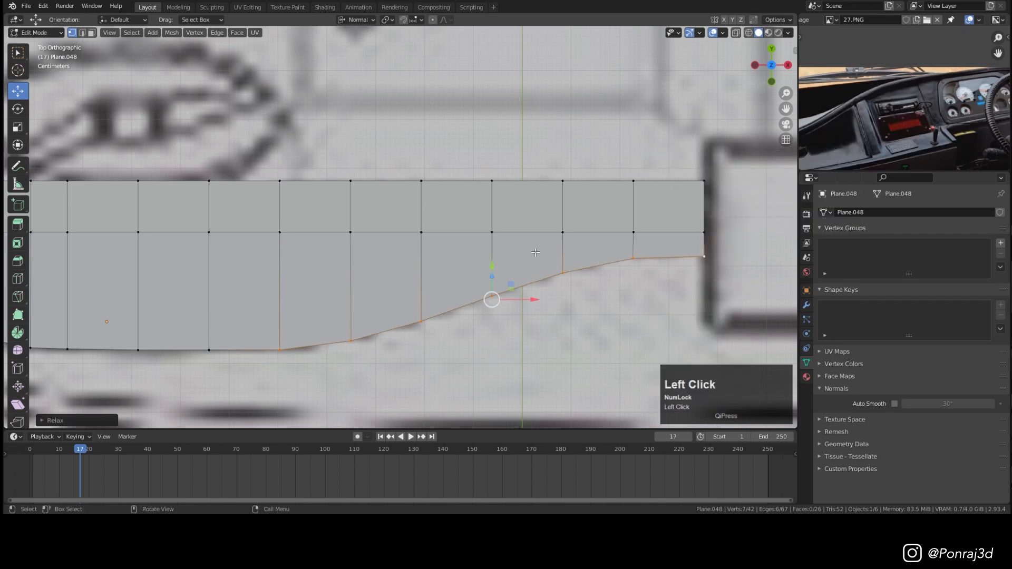
scroll(537, 250, down, 3)
key(Tab)
middle_drag(570, 298, 371, 207)
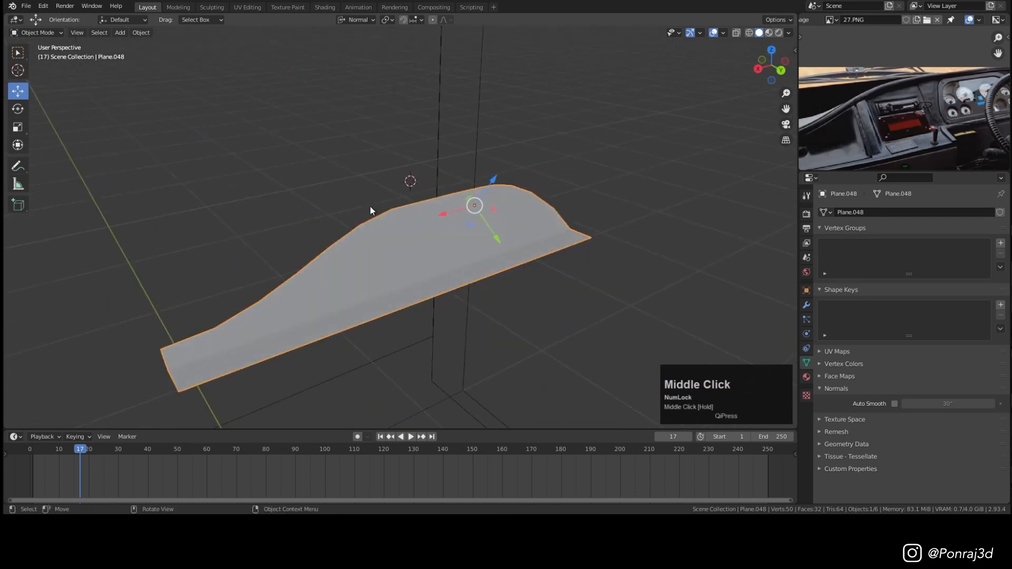
Step: Inset the four rear-strip faces beneath the steering wheel by about 50.27 mm with Boundary turned off
key(KP_7)
scroll(409, 229, up, 2)
key(Tab)
key(shift+z)
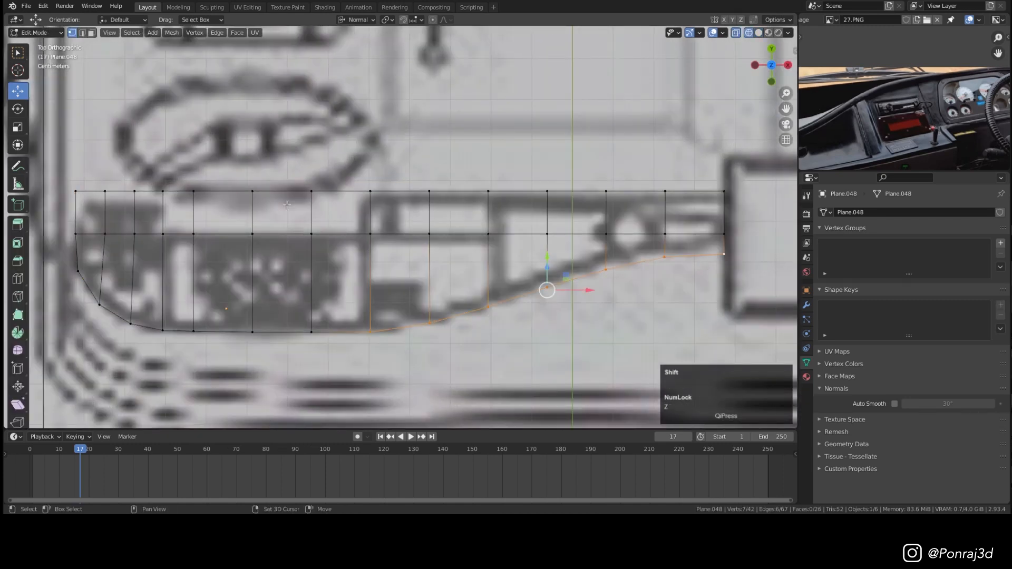
shift+middle_drag(283, 199, 333, 256)
scroll(333, 256, up, 2)
key(3)
click(182, 275)
middle_drag(1002, 121, 894, 139)
scroll(943, 126, up, 2)
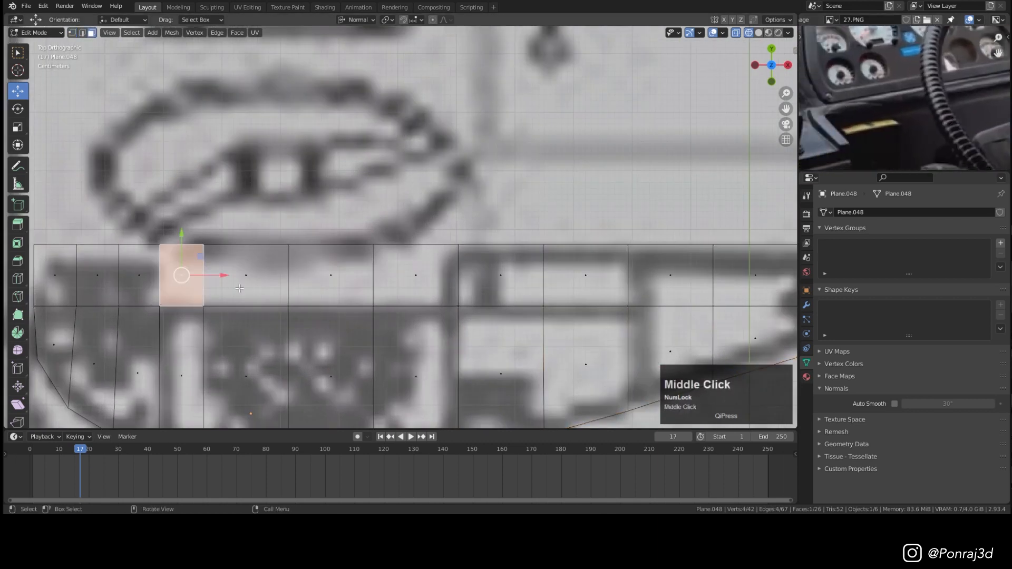
ctrl+click(442, 282)
shift+middle_drag(428, 255, 462, 241)
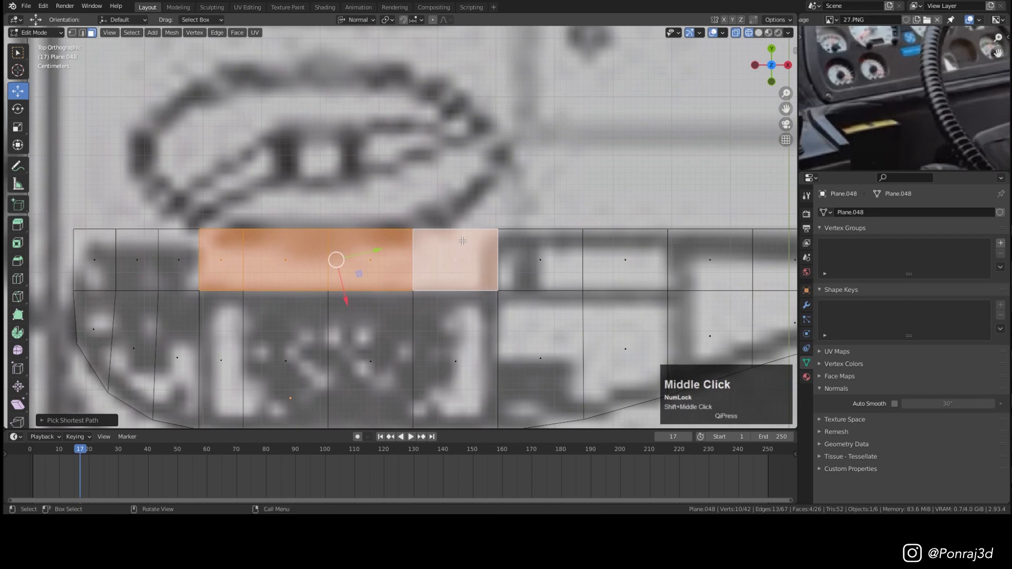
key(i)
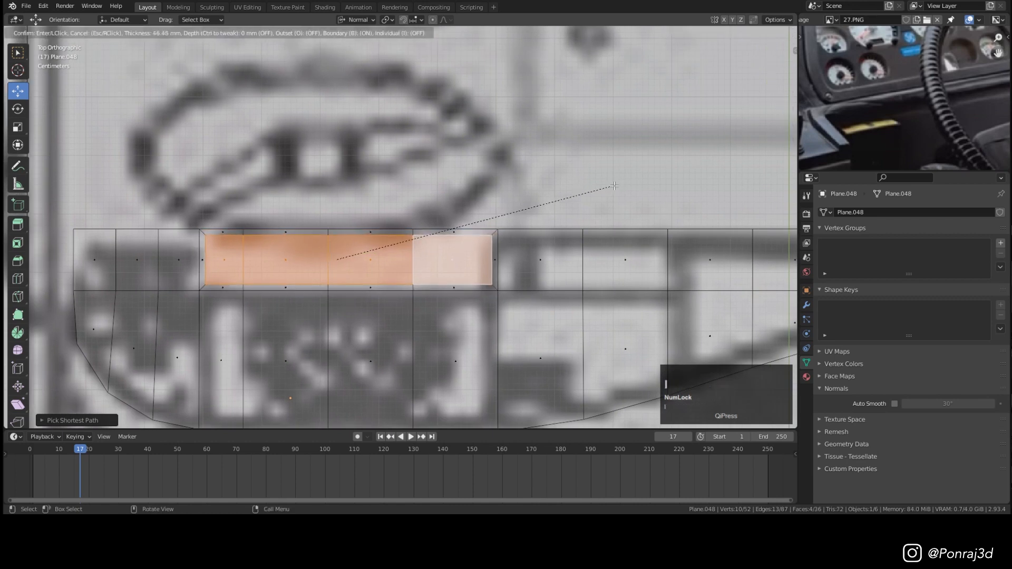
click(627, 184)
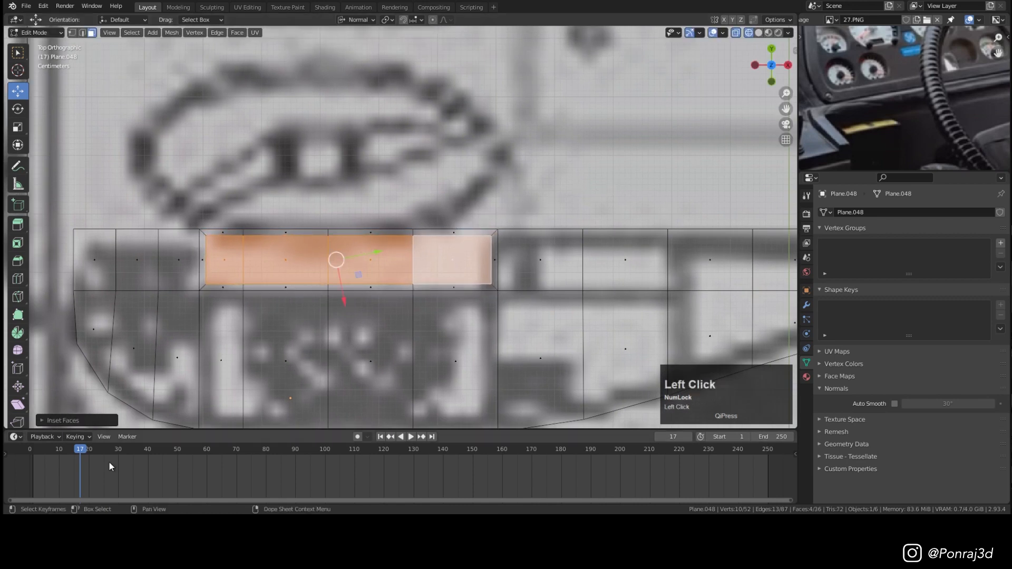
click(83, 420)
click(101, 315)
Step: Delete the four inset faces beneath the steering wheel to leave a notch, and return to solid shading
key(x)
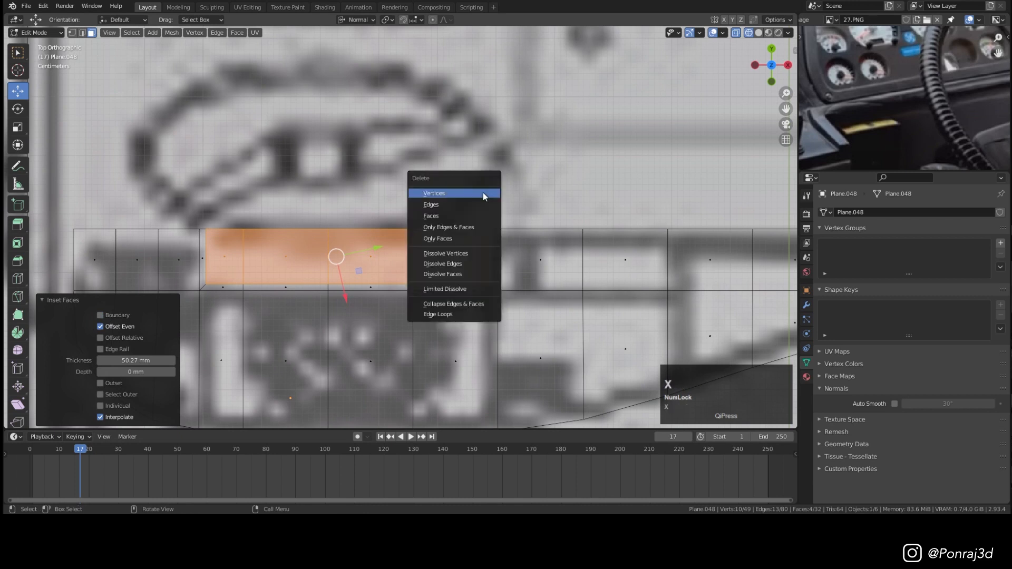
click(428, 216)
middle_drag(416, 287, 278, 251)
key(z)
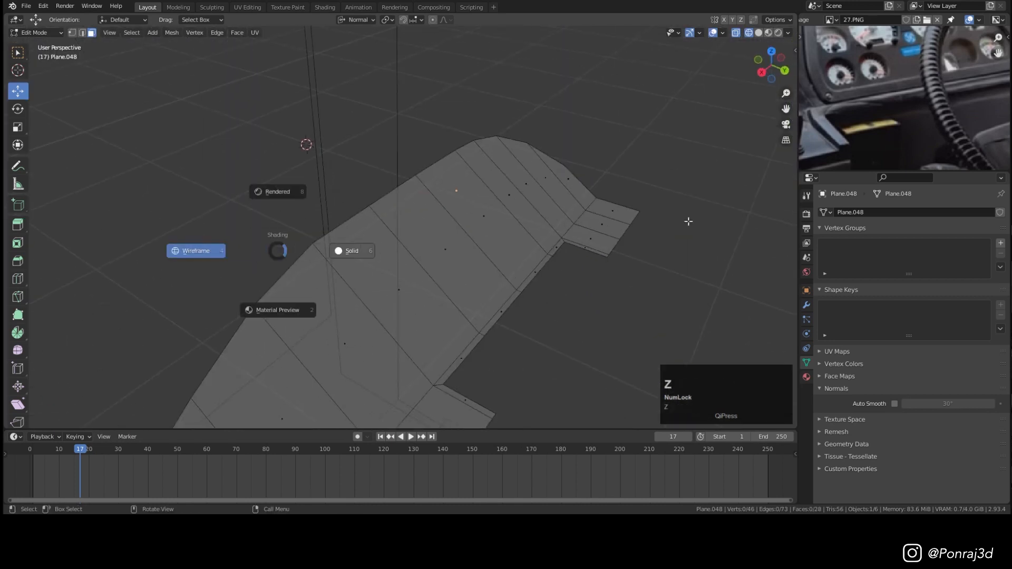
Step: Check the dashboard's top rim in the reference photo and add a lengthwise loop cut close to the front outline
scroll(560, 289, down, 4)
middle_drag(535, 303, 519, 321)
scroll(520, 322, up, 4)
scroll(924, 116, down, 6)
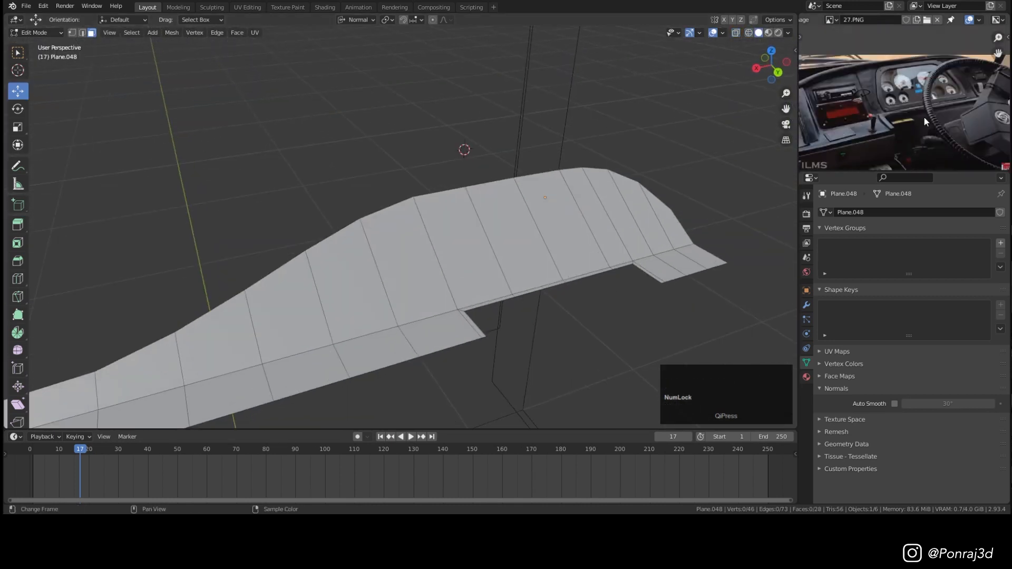
shift+middle_drag(559, 264, 659, 216)
scroll(867, 108, up, 3)
scroll(859, 113, up, 2)
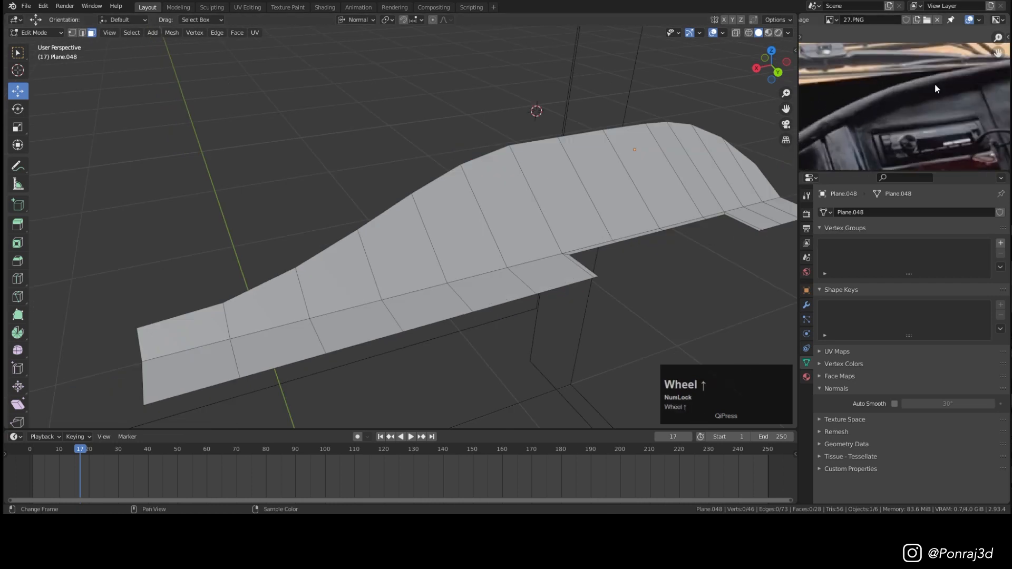
scroll(845, 122, up, 2)
scroll(947, 84, down, 2)
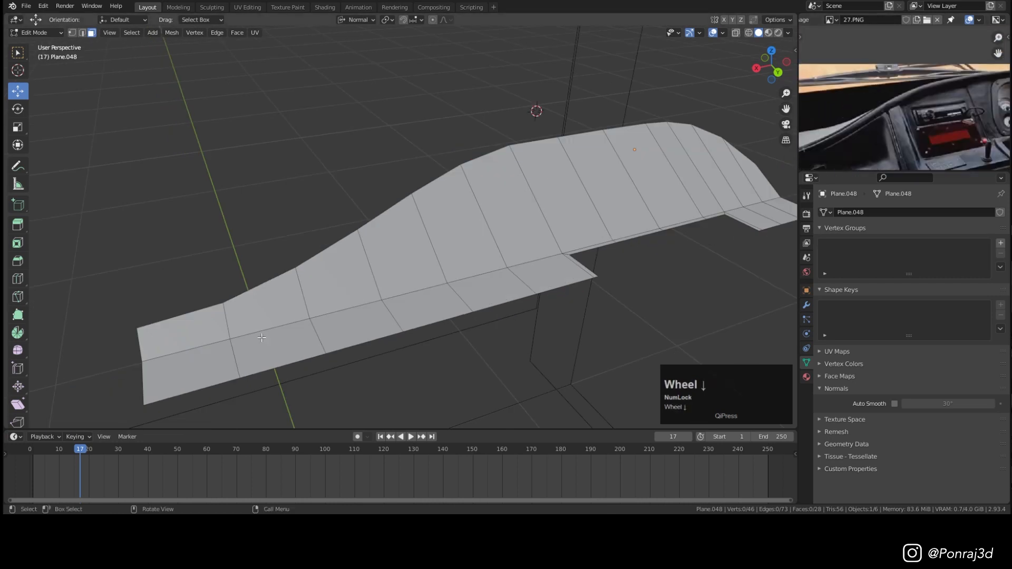
scroll(422, 232, up, 2)
key(ctrl+r)
click(423, 233)
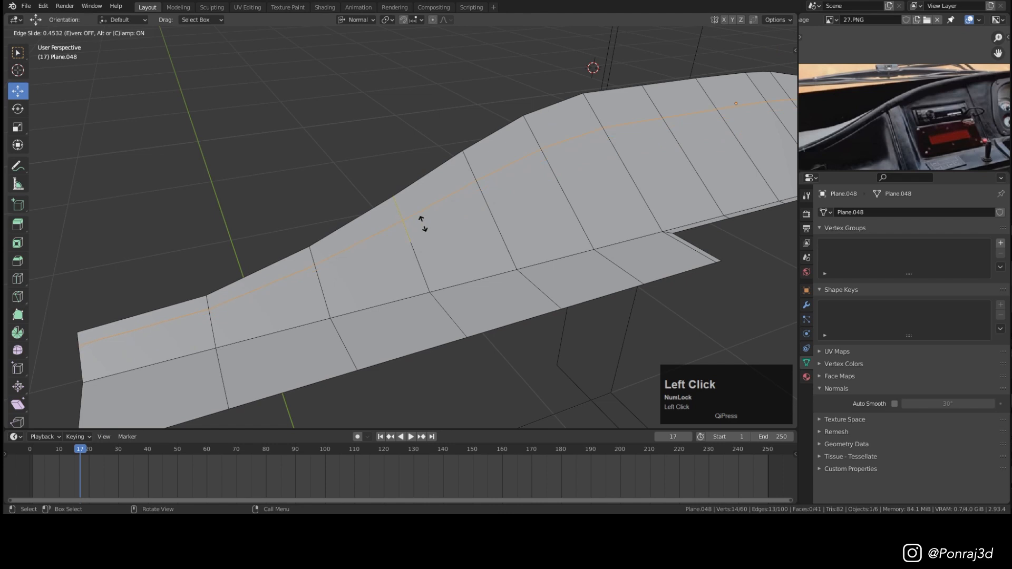
click(423, 220)
Step: Slide two vertices of the new lengthwise loop closer to the front outline along the slanted middle stretch
click(402, 216)
scroll(402, 216, up, 2)
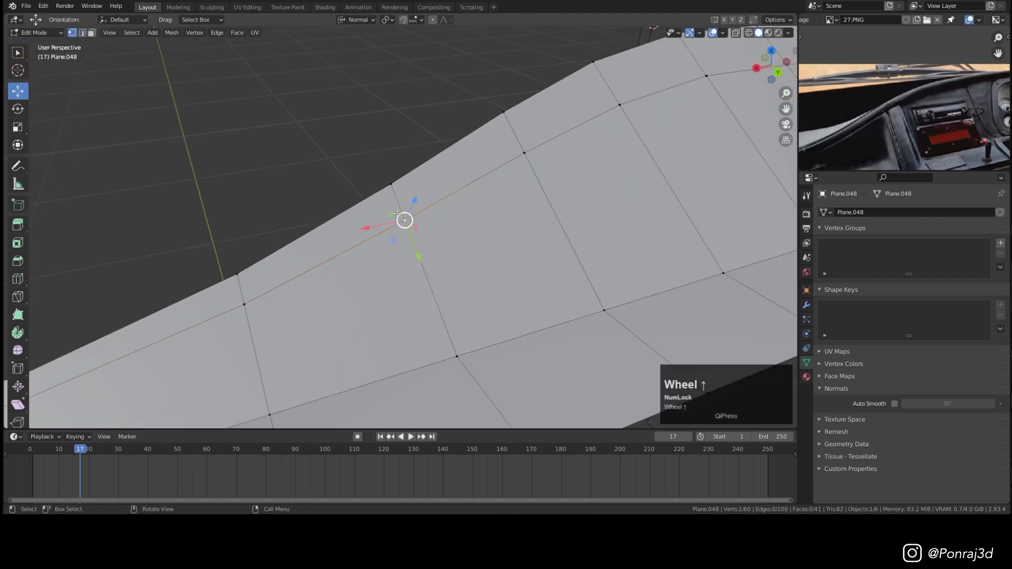
key(g)
key(g)
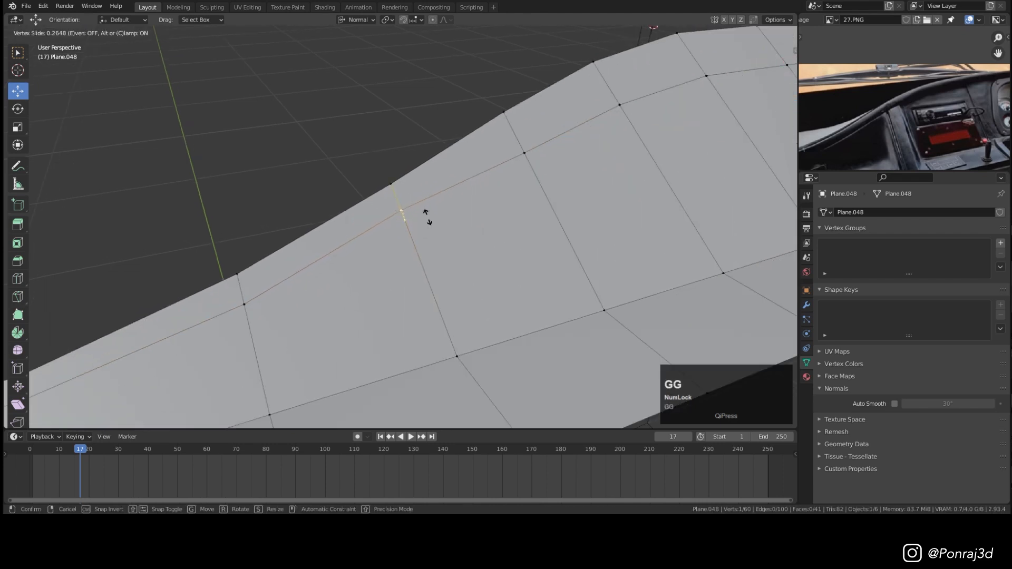
click(428, 216)
click(558, 146)
key(g)
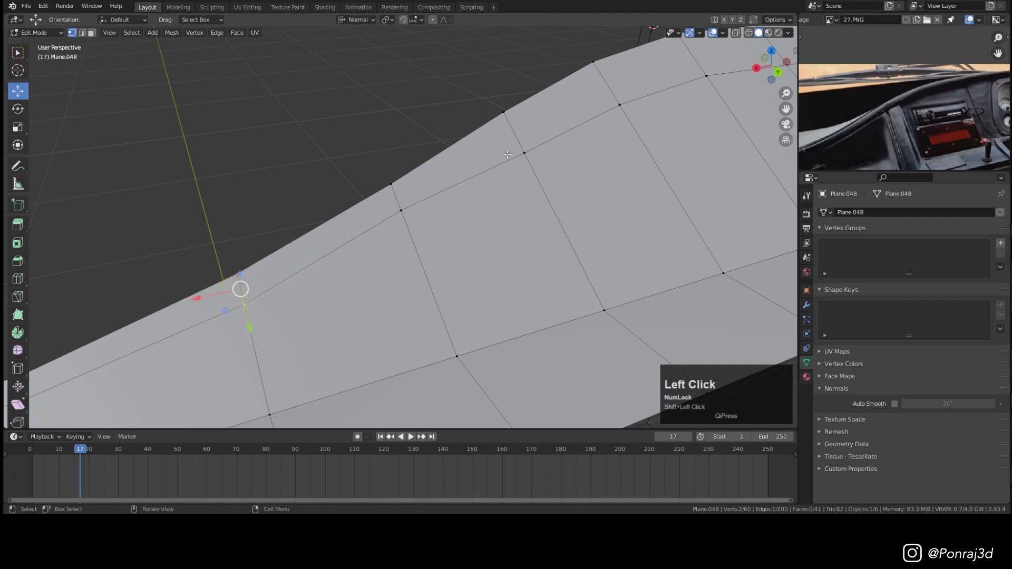
middle_drag(543, 144, 496, 237)
key(g)
key(g)
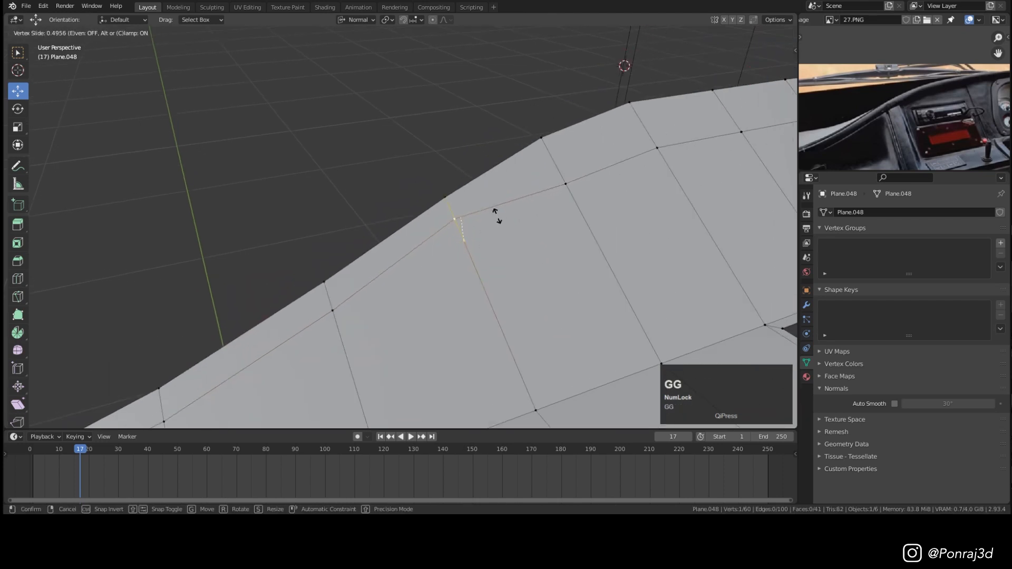
click(497, 218)
Step: Slide the next two loop vertices closer to the front outline where the slanted stretch bends into the instrument section
shift+middle_drag(559, 185, 455, 261)
click(462, 267)
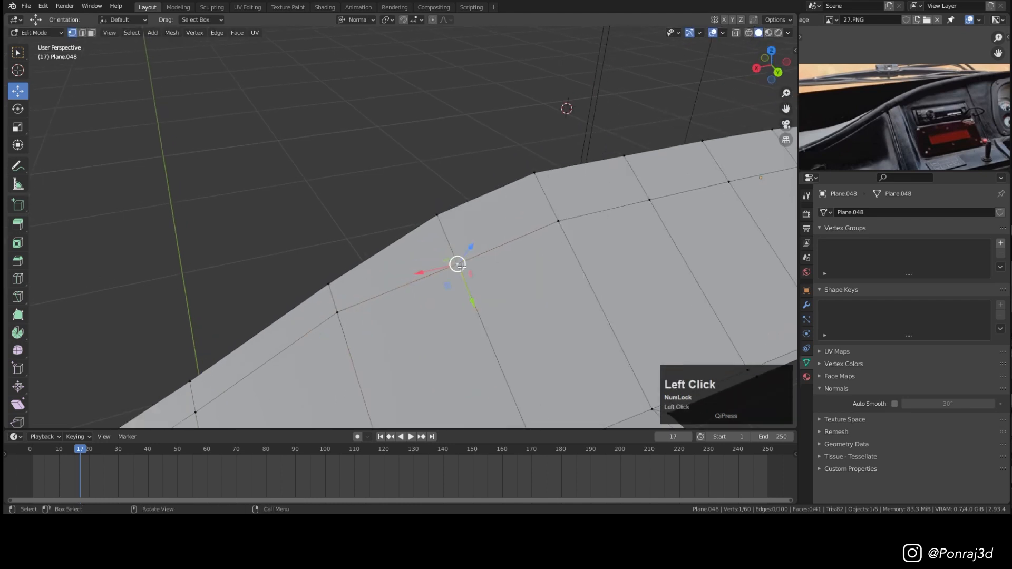
key(g)
key(g)
click(482, 251)
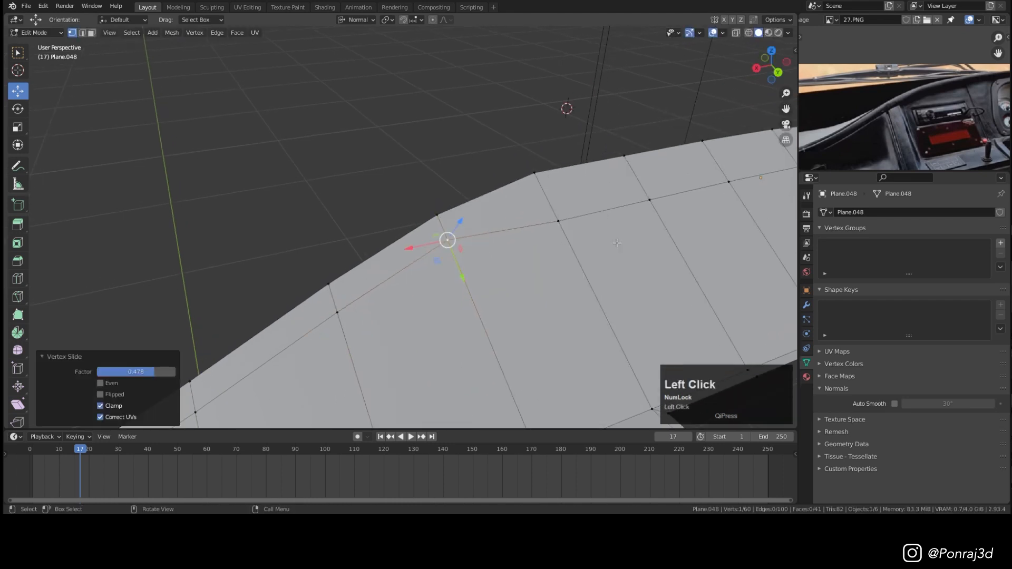
middle_drag(448, 239, 330, 296)
click(444, 261)
key(g)
key(g)
click(488, 257)
Step: Slide two more loop vertices toward the front outline along the flat front of the instrument section
click(549, 251)
key(g)
key(g)
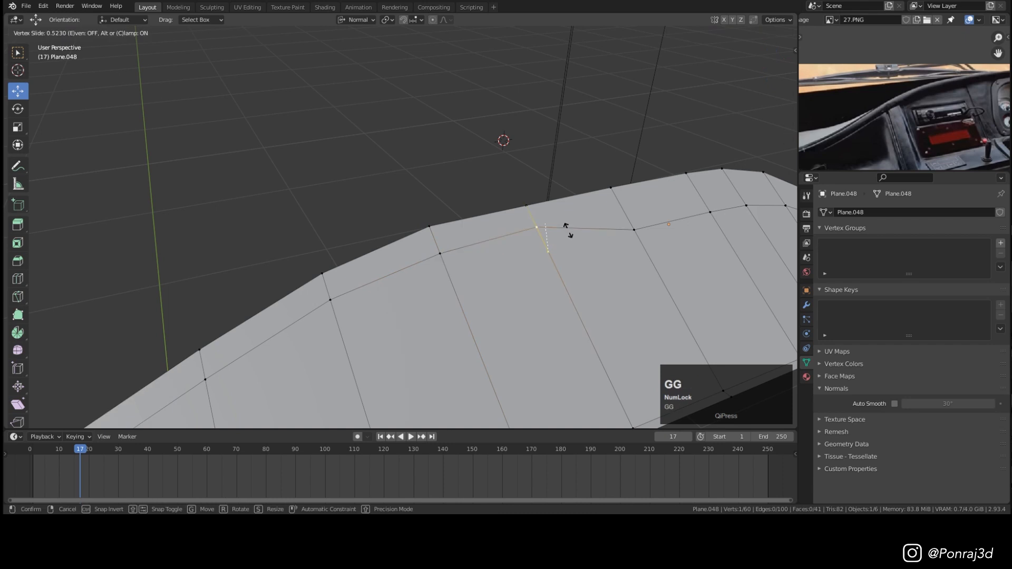
click(567, 230)
shift+middle_drag(565, 228, 340, 259)
click(415, 262)
key(g)
key(g)
click(422, 245)
Step: Slide the remaining loop vertices around the rounded steering-wheel end to even out the rim's width
click(557, 223)
right_click(591, 235)
key(g)
key(g)
click(592, 232)
middle_drag(592, 232, 501, 274)
right_click(606, 283)
key(g)
key(g)
click(584, 377)
middle_drag(584, 376, 482, 310)
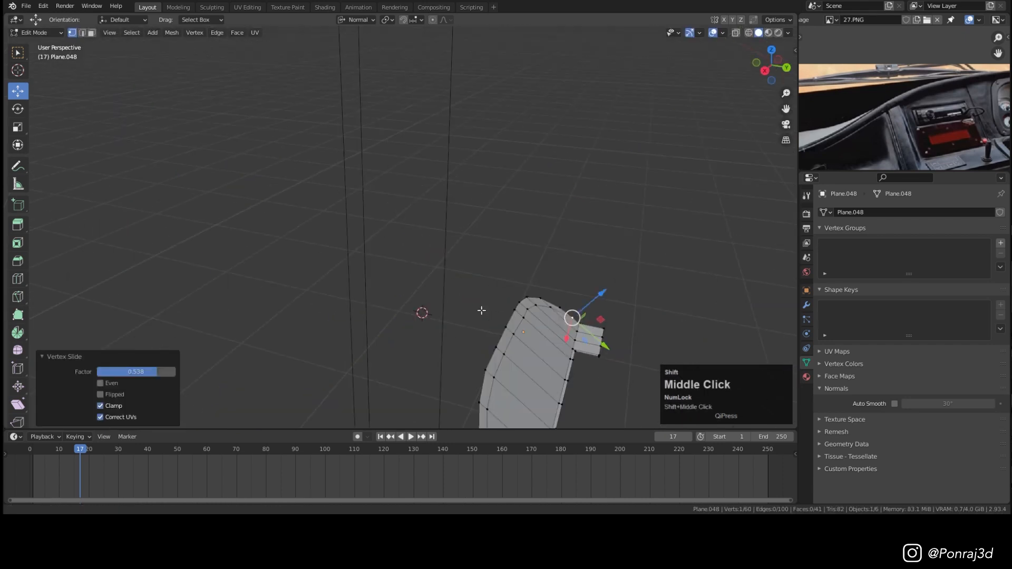
Step: Add another lengthwise loop cut and slide it by a factor of about 0.945, tight against the rim loop
scroll(467, 193, up, 2)
key(ctrl+r)
click(476, 198)
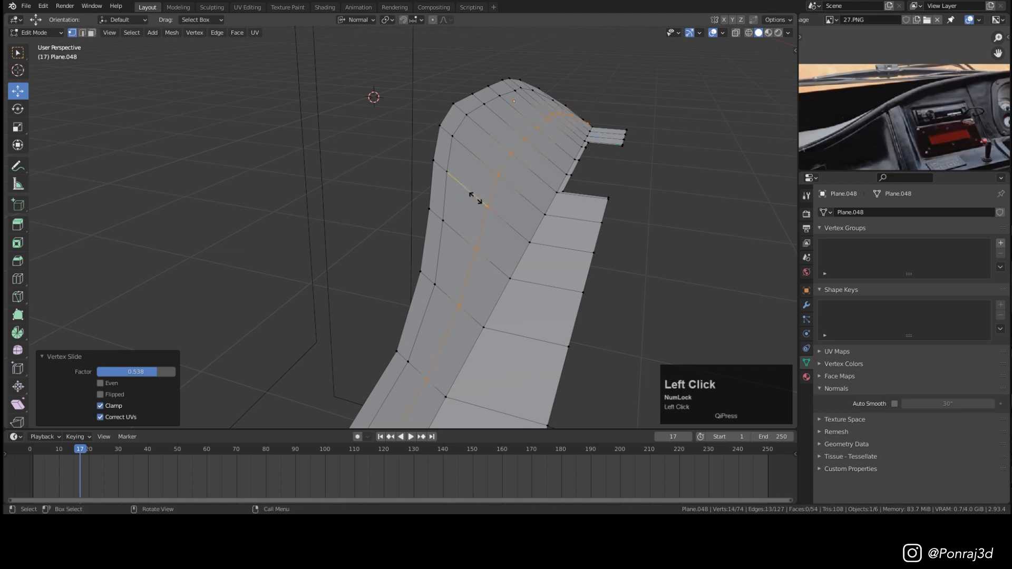
click(438, 164)
middle_drag(454, 190, 460, 150)
scroll(439, 97, up, 3)
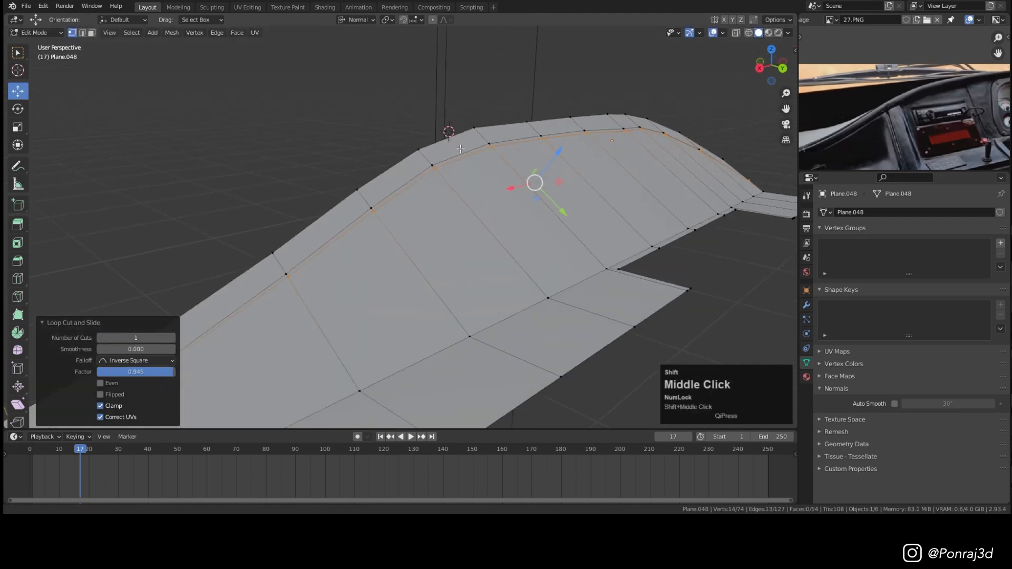
Step: Add a centred lengthwise loop cut between the front outline and the rim loop
scroll(471, 182, up, 1)
scroll(498, 196, down, 1)
click(502, 178)
middle_drag(581, 215, 426, 46)
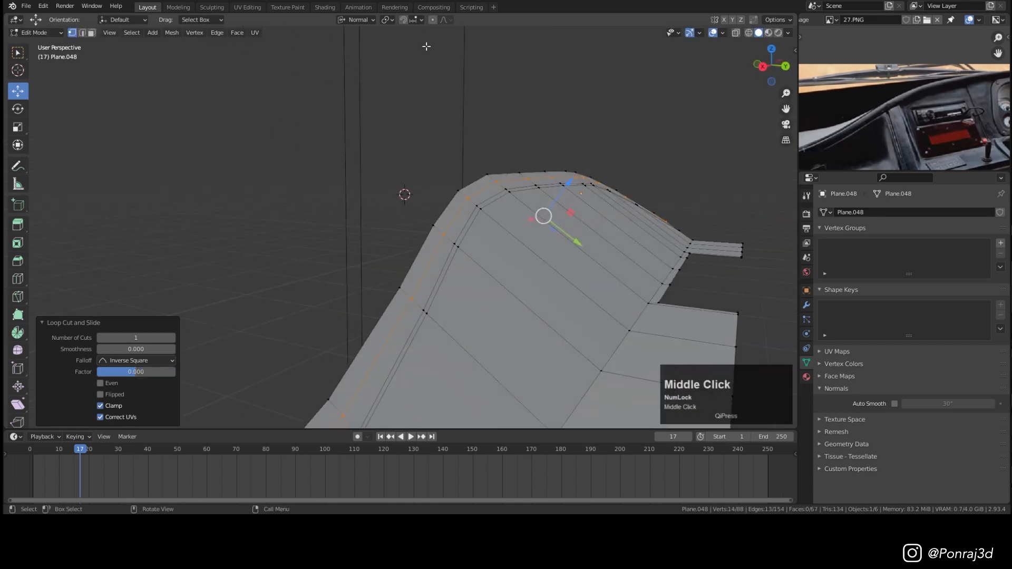
Step: Raise the selected rim loop about 24.9 mm along its normal and bevel it with three segments
drag(580, 180, 584, 177)
scroll(580, 179, down, 4)
scroll(574, 190, up, 5)
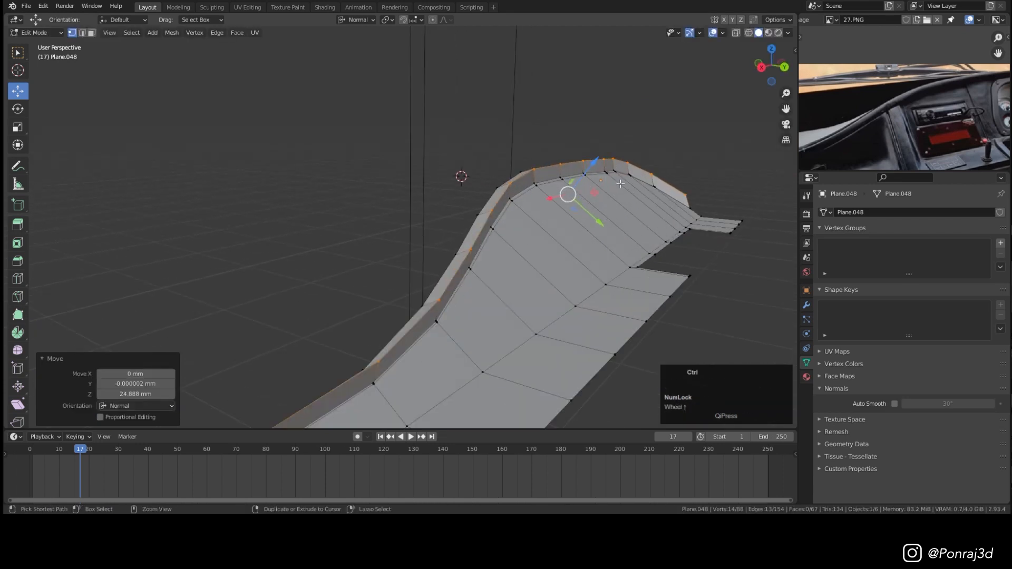
key(ctrl+b)
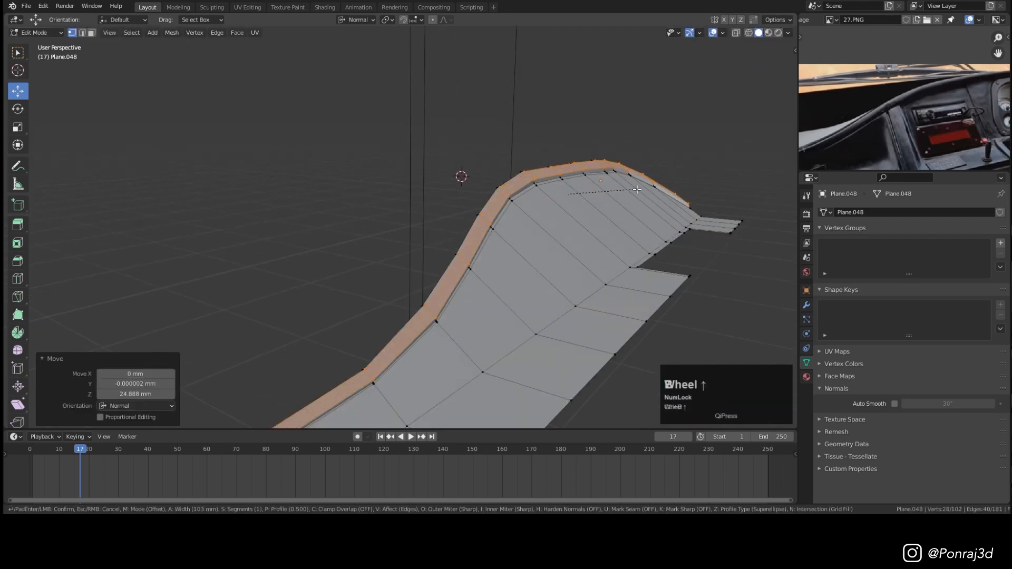
scroll(637, 190, up, 1)
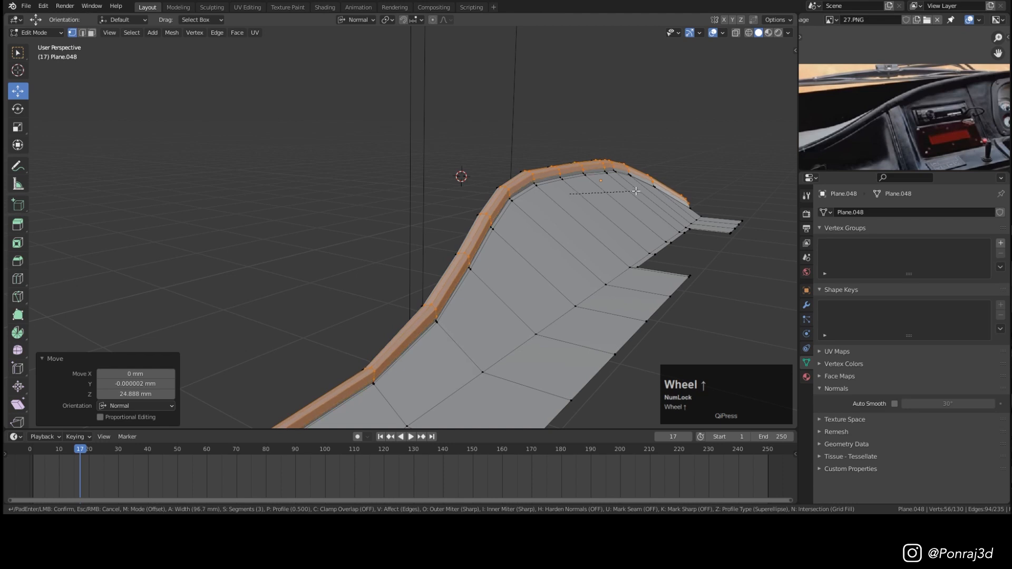
Step: Shade the dashboard smooth and give it a level 1 Catmull-Clark subdivision
key(Tab)
middle_drag(636, 191, 600, 225)
right_click(582, 166)
click(581, 166)
key(ctrl+1)
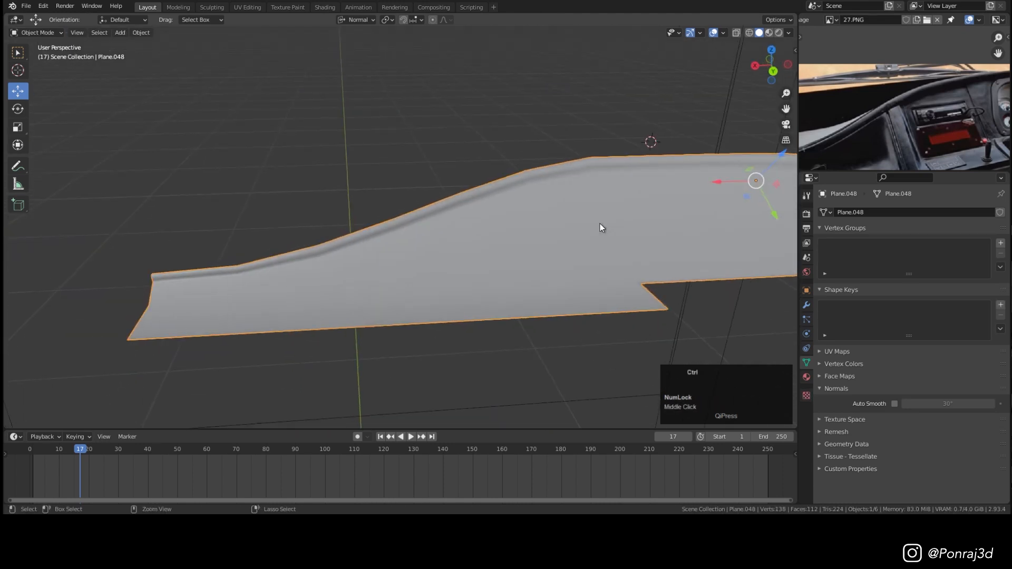
click(806, 306)
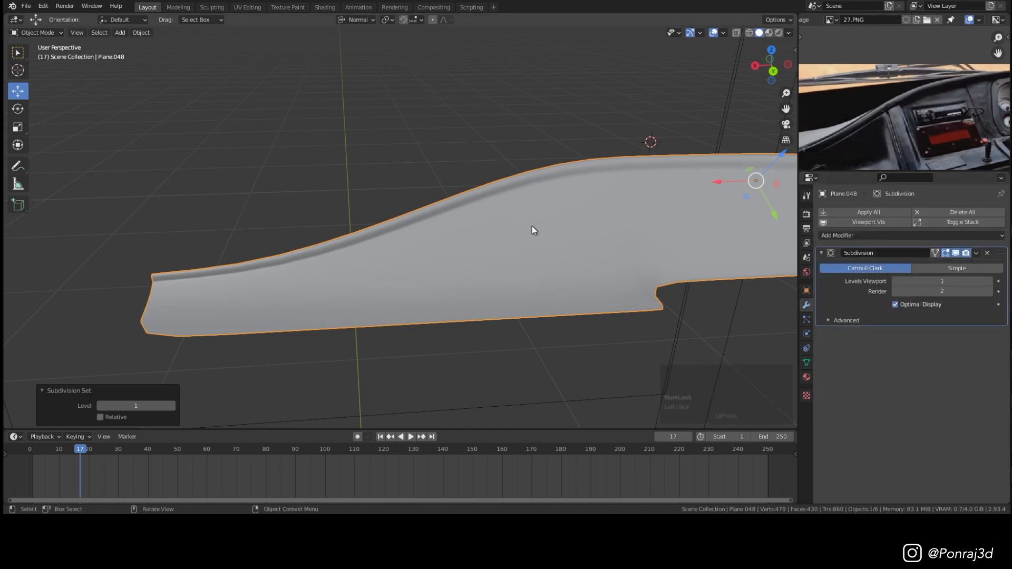
middle_drag(531, 226, 577, 207)
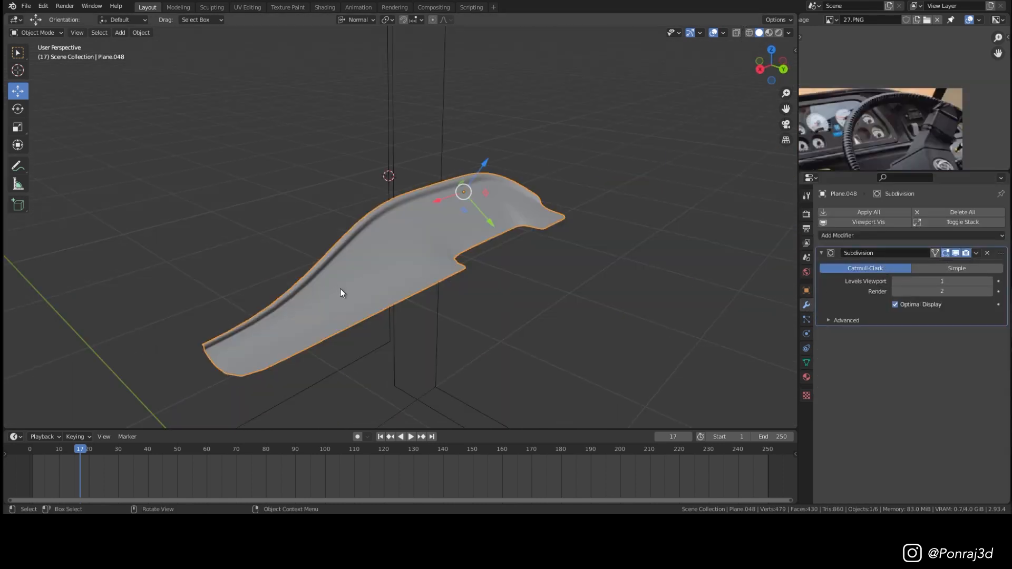
Step: Add a lengthwise loop cut in the rear strip beside the notch and slide it close to the notch's inner corner
scroll(366, 295, up, 1)
click(384, 283)
key(Tab)
scroll(384, 287, up, 2)
key(z)
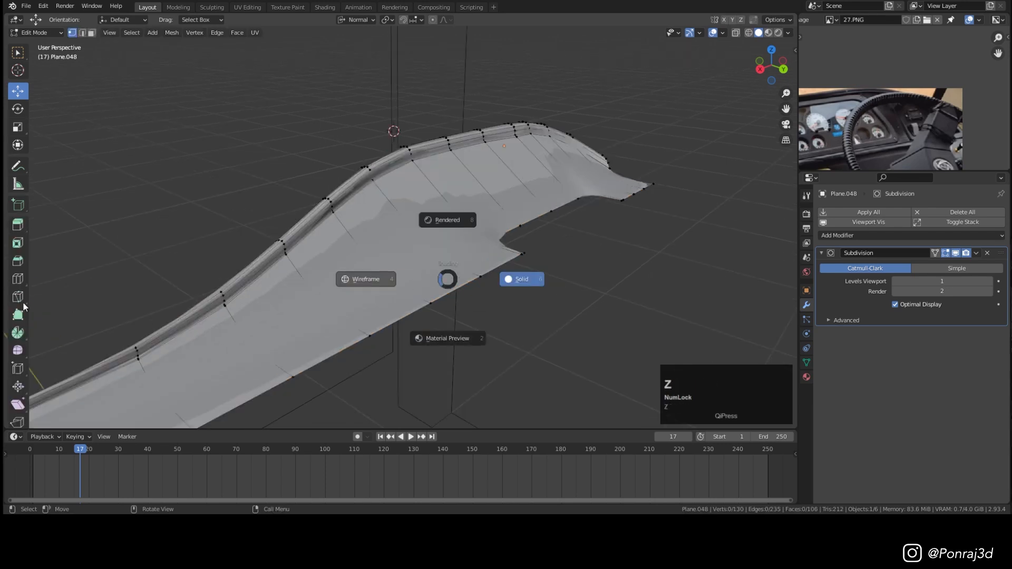
shift+middle_drag(334, 305, 461, 233)
key(z)
middle_drag(686, 232, 651, 248)
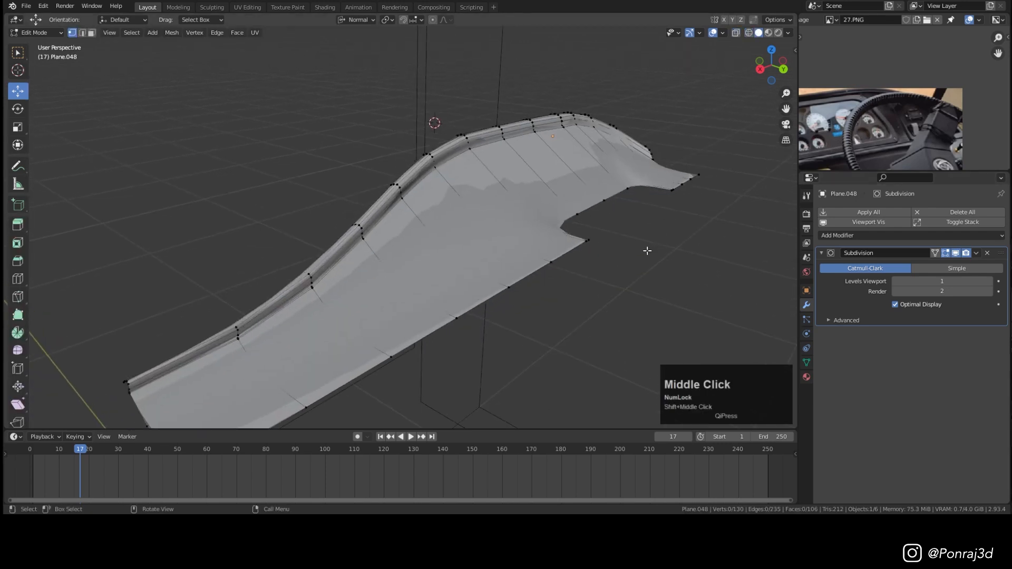
scroll(588, 220, up, 2)
key(ctrl+r)
click(584, 224)
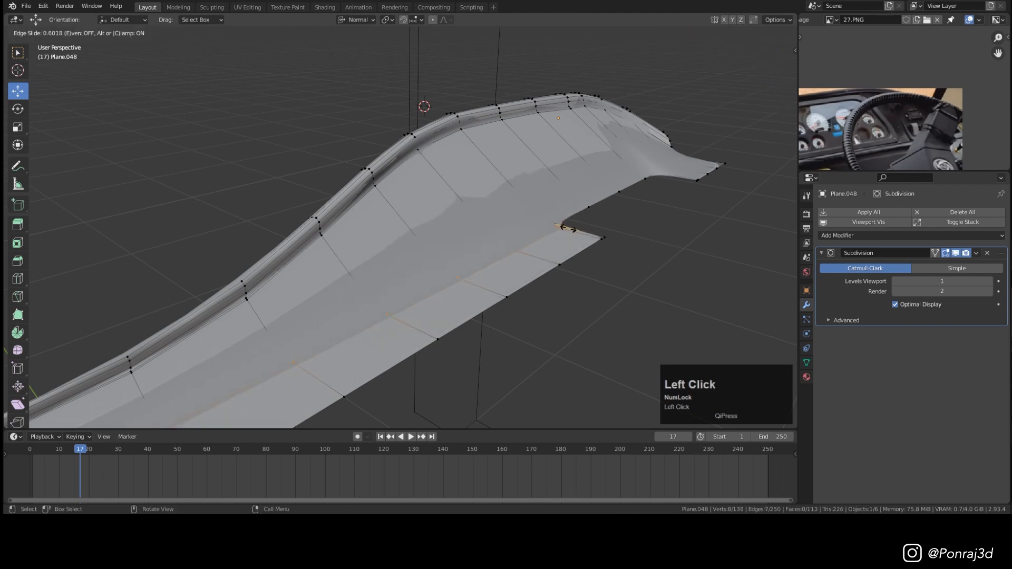
click(552, 227)
Step: Add a lengthwise support loop on the front side of the notch line and a short one across the tab beyond the notch
key(ctrl+r)
click(529, 203)
click(563, 237)
shift+middle_drag(712, 211, 527, 264)
scroll(608, 290, up, 6)
key(ctrl+r)
click(590, 276)
click(543, 255)
key(Tab)
Step: Annotate the panel divider lines over the blueprint in top wireframe view, covering both notch ends, the middle pair and the narrow-end pair
scroll(393, 245, down, 7)
scroll(897, 121, up, 2)
mouse_move(907, 116)
middle_down()
mouse_move(942, 84)
mouse_move(899, 104)
middle_up()
scroll(898, 103, up, 2)
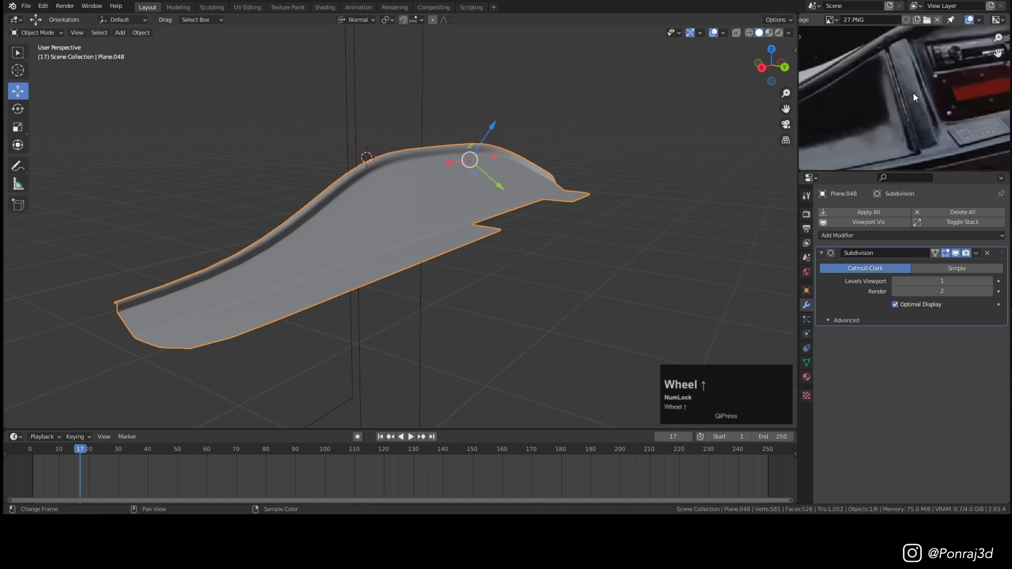
key(KP_7)
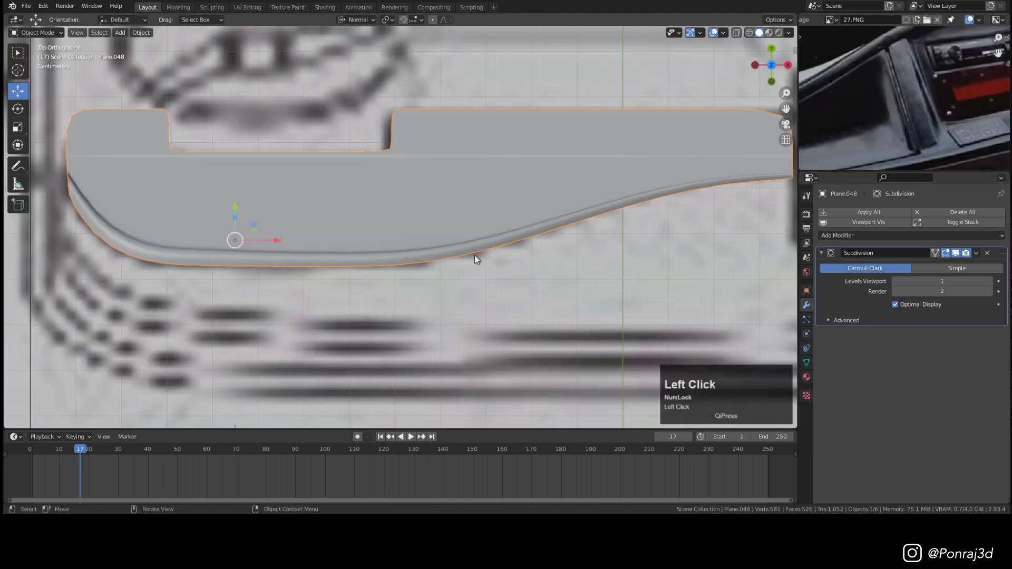
key(z)
shift+middle_drag(518, 202, 482, 252)
key(d)
drag(507, 164, 504, 291)
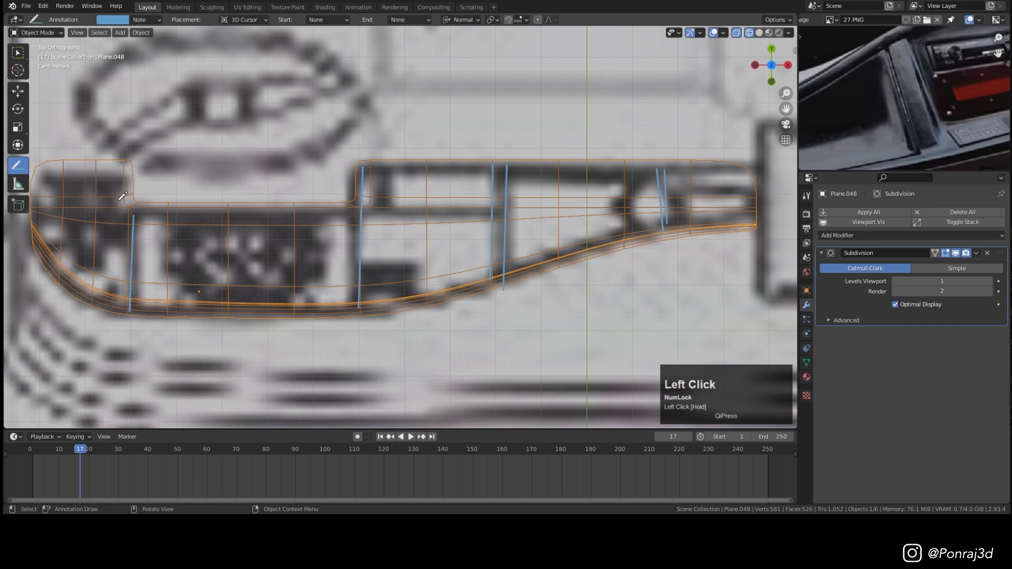
scroll(123, 196, down, 5)
middle_drag(122, 195, 429, 214)
key(z)
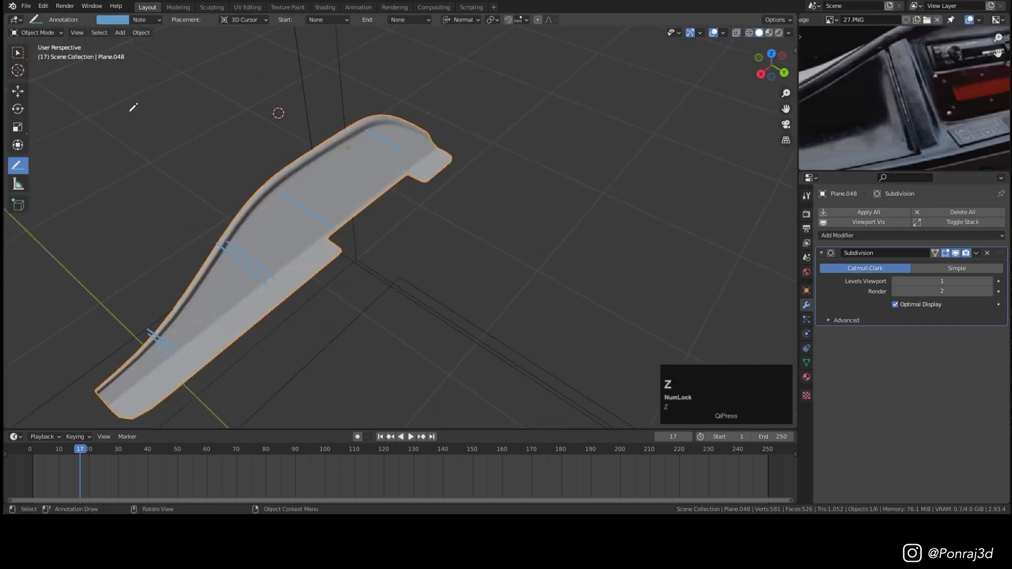
click(17, 91)
Step: Add a crosswise loop cut near the middle pair of divider annotations and slide it by a factor of about 0.337
scroll(180, 340, up, 5)
scroll(895, 113, down, 1)
scroll(896, 120, down, 2)
scroll(896, 119, up, 2)
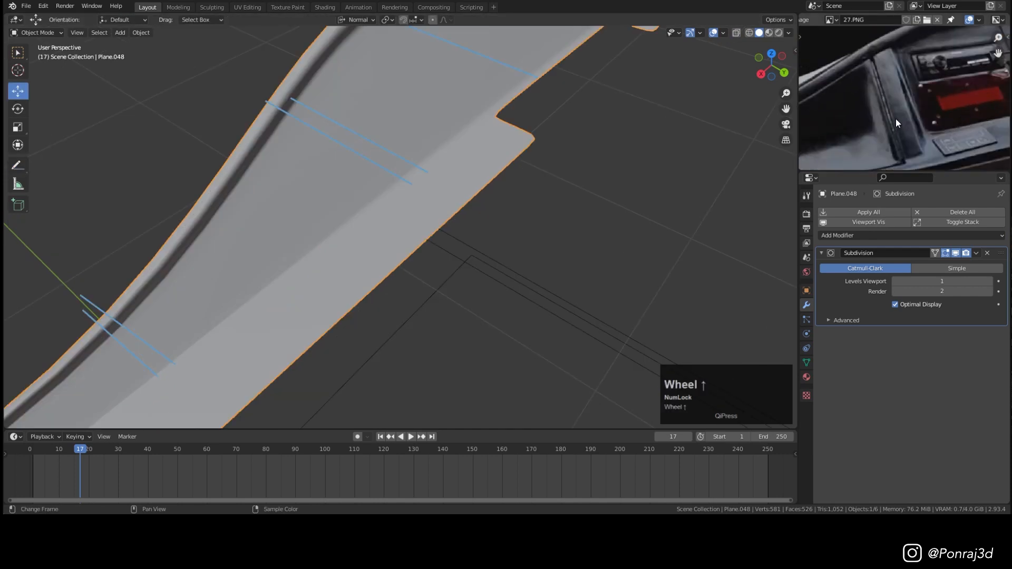
key(Tab)
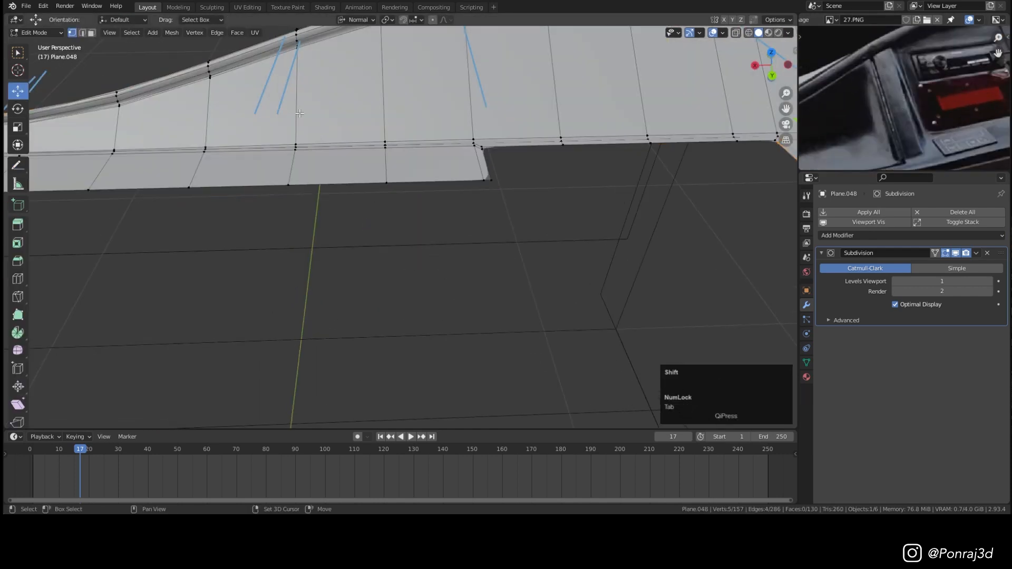
shift+middle_drag(300, 113, 432, 227)
middle_drag(432, 227, 527, 210)
key(KP_7)
key(z)
scroll(549, 206, up, 5)
mouse_move(701, 164)
shift+middle_down()
mouse_move(628, 169)
mouse_move(550, 200)
shift+middle_up()
scroll(550, 200, up, 2)
key(ctrl+r)
click(541, 274)
click(507, 284)
key(z)
mouse_move(701, 296)
middle_down()
mouse_move(734, 246)
mouse_move(378, 226)
mouse_move(269, 154)
middle_up()
scroll(421, 174, up, 3)
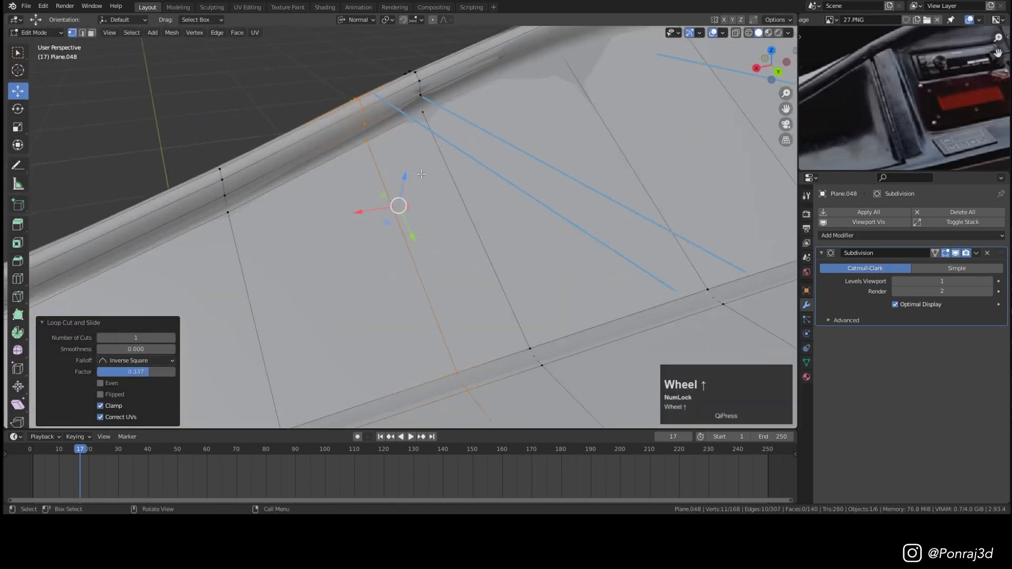
Step: Add two more crosswise loops for the divider, one close to the previous cut and one slid by about 0.491 toward the neighbouring edge
scroll(421, 174, up, 2)
key(ctrl+r)
click(443, 279)
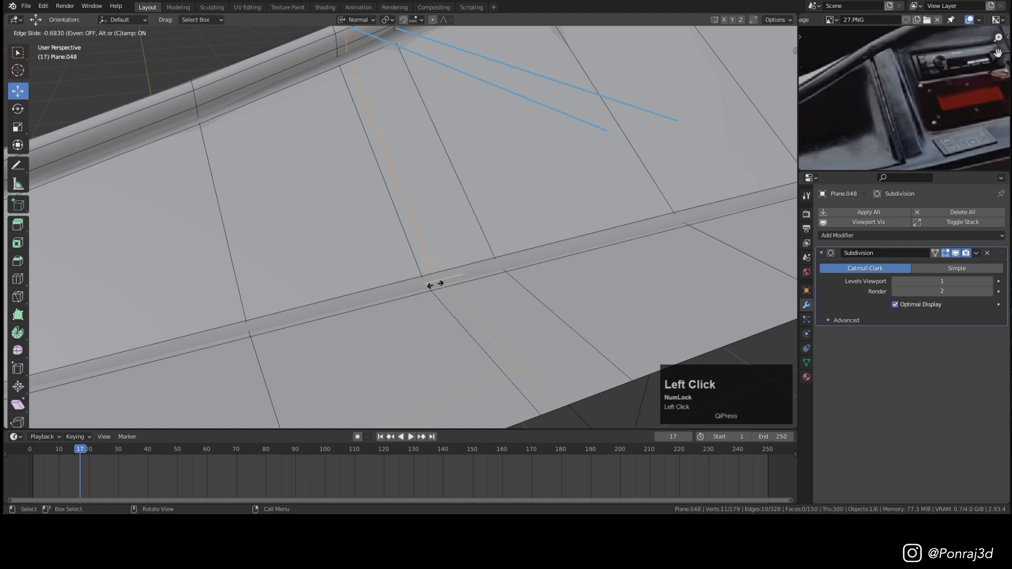
click(436, 284)
scroll(416, 269, up, 3)
scroll(382, 273, down, 3)
key(ctrl+r)
click(458, 273)
click(458, 271)
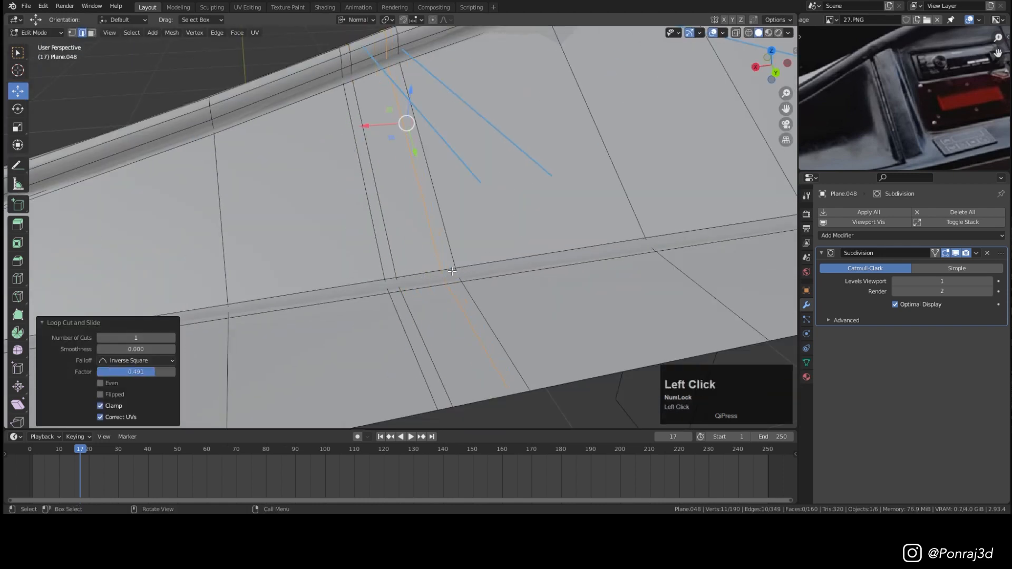
Step: Display the subdivision on the edit cage and add a centred lengthwise loop cut through the rear strip
click(935, 253)
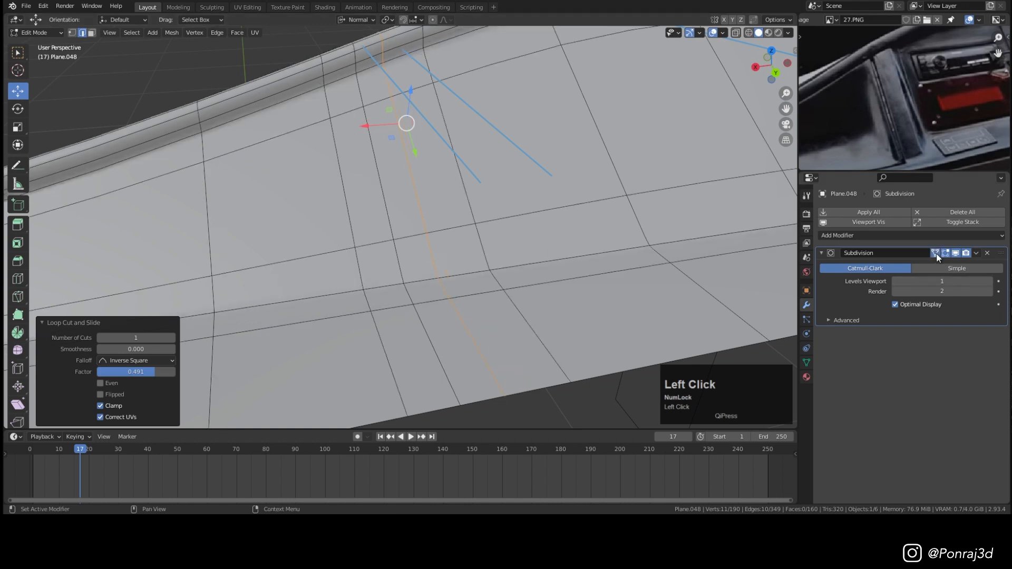
key(1)
middle_drag(328, 91, 351, 100)
click(593, 366)
key(ctrl+r)
click(567, 306)
click(567, 306)
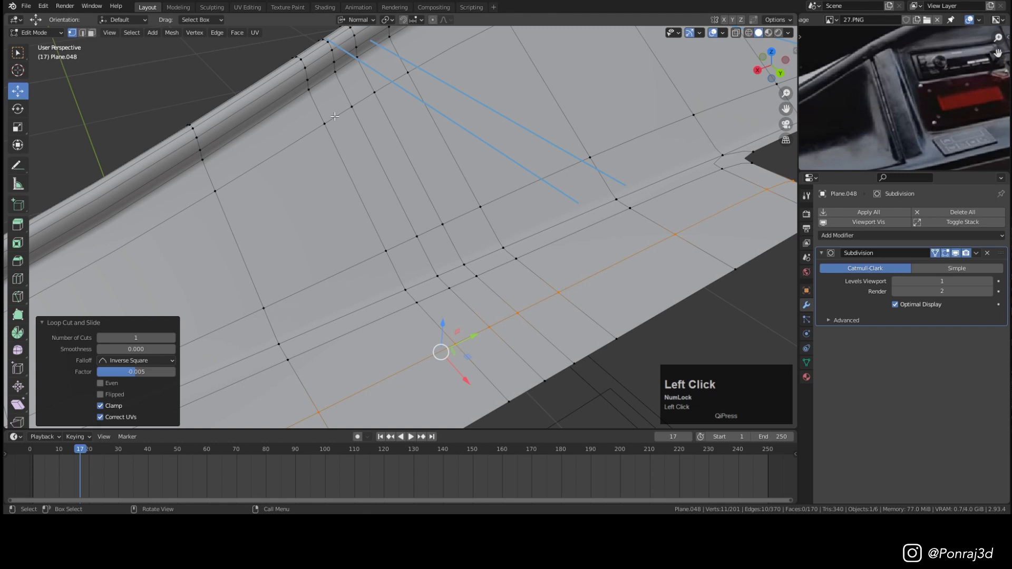
Step: Apply LoopTools Gstretch, spread evenly, to the divider's first inner loop from the rim to the new rear-strip loop
click(334, 77)
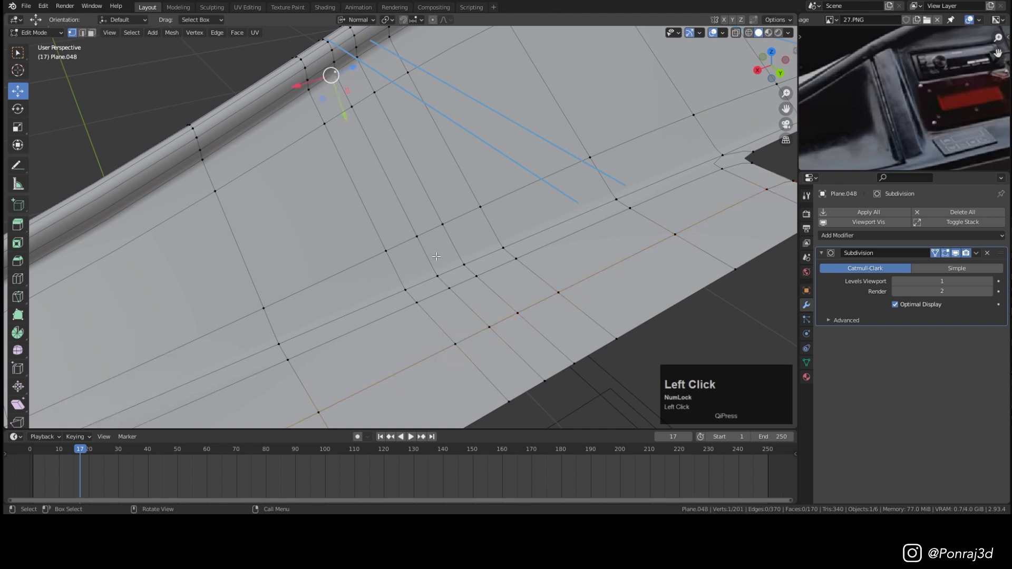
ctrl+click(493, 327)
right_click(600, 164)
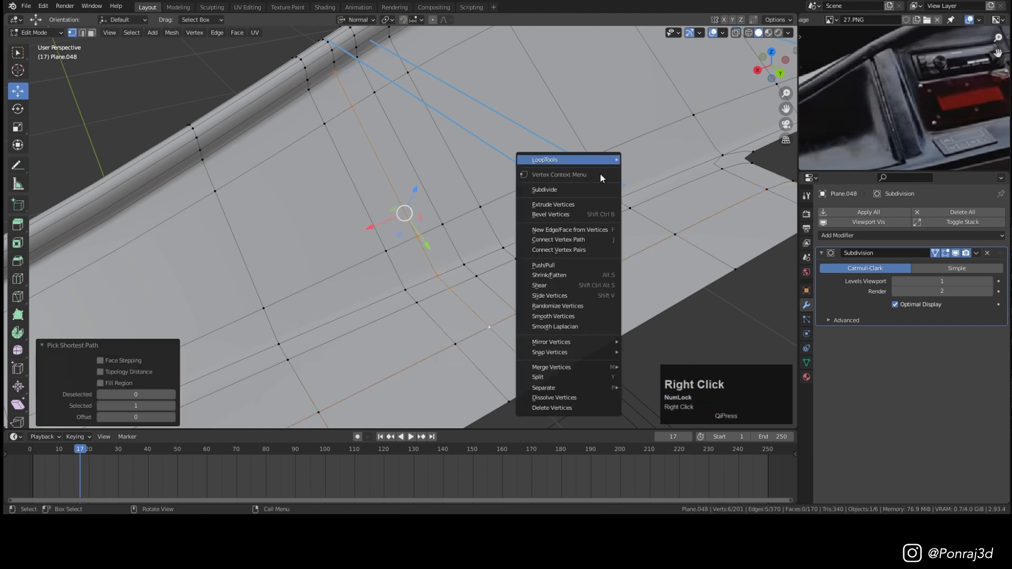
mouse_move(601, 161)
click(646, 201)
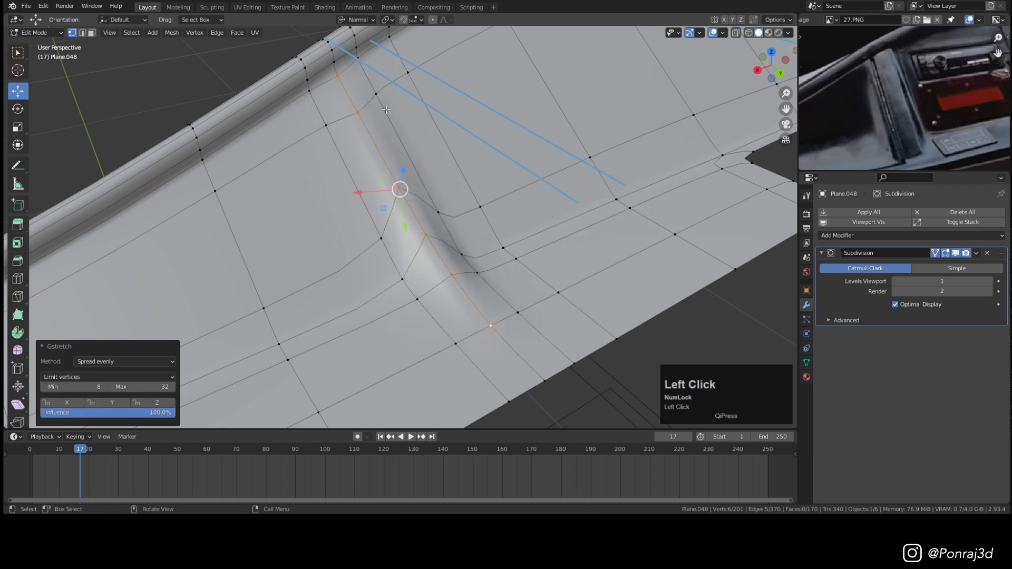
Step: Apply Gstretch, spread evenly, to the adjacent inner loop from the rim to the rear-strip loop to complete the raised divider ridge
click(361, 61)
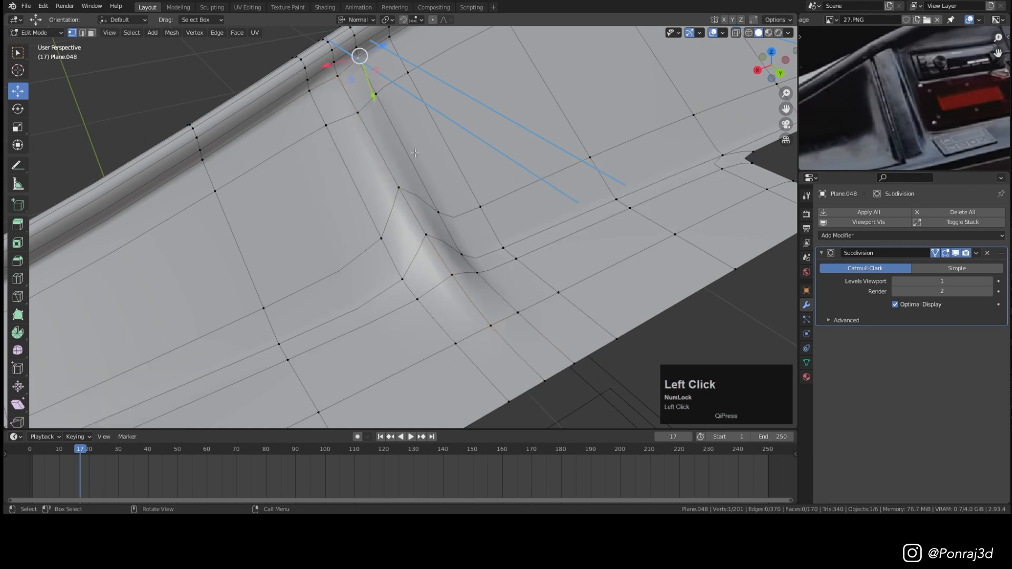
ctrl+click(517, 311)
right_click(606, 108)
mouse_move(612, 108)
click(706, 147)
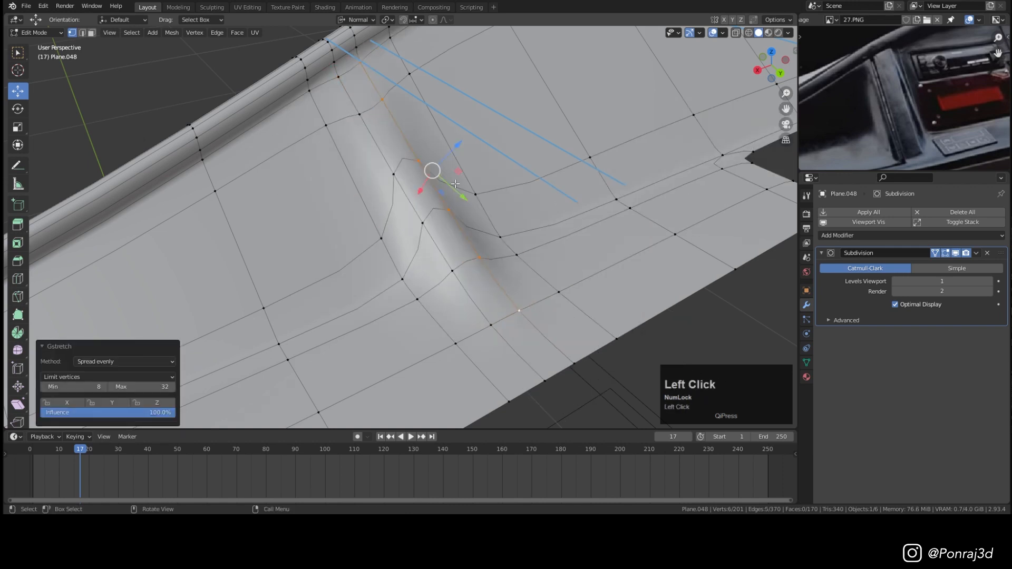
Step: Turn off the subdivision's on-cage display and add support loop cuts close to both long edges of the ridge's top face
middle_drag(455, 184, 431, 225)
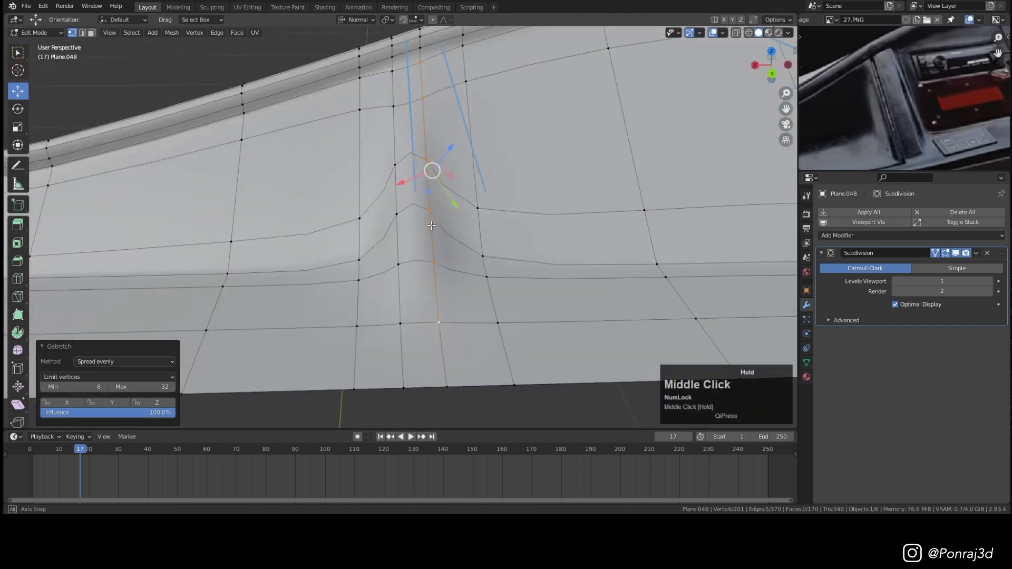
scroll(431, 202, up, 2)
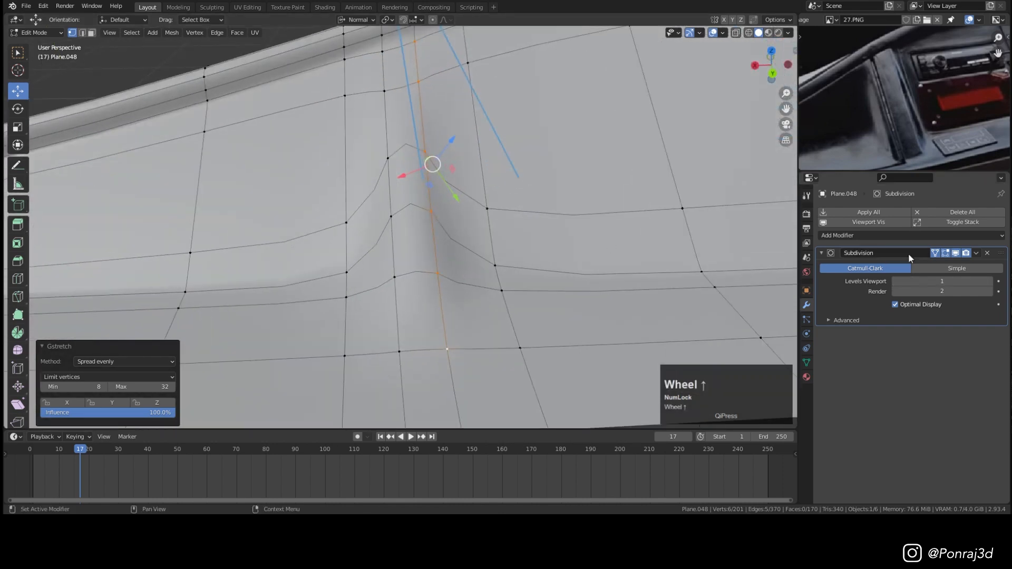
click(935, 253)
middle_drag(422, 169, 406, 157)
key(ctrl+r)
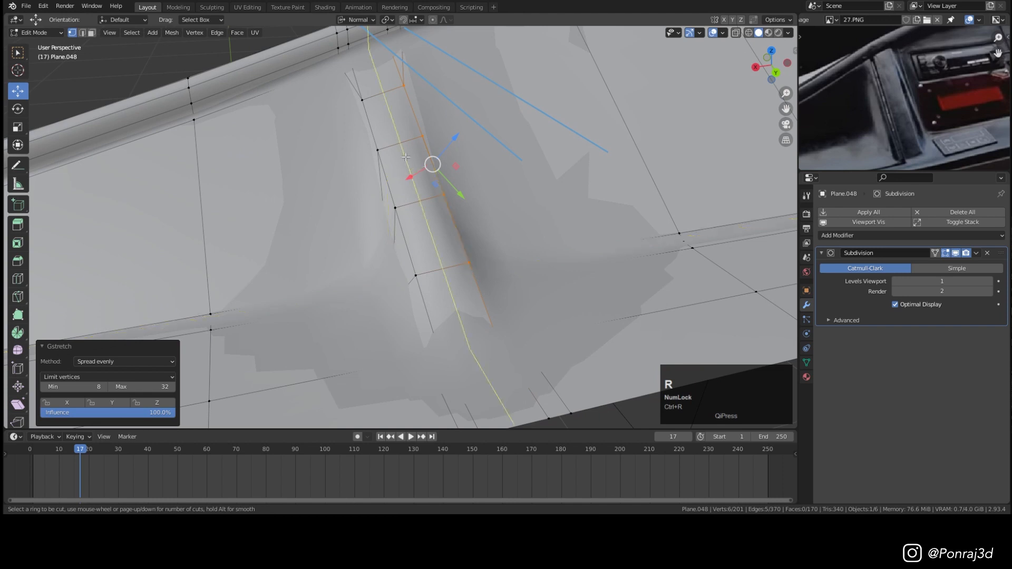
click(399, 153)
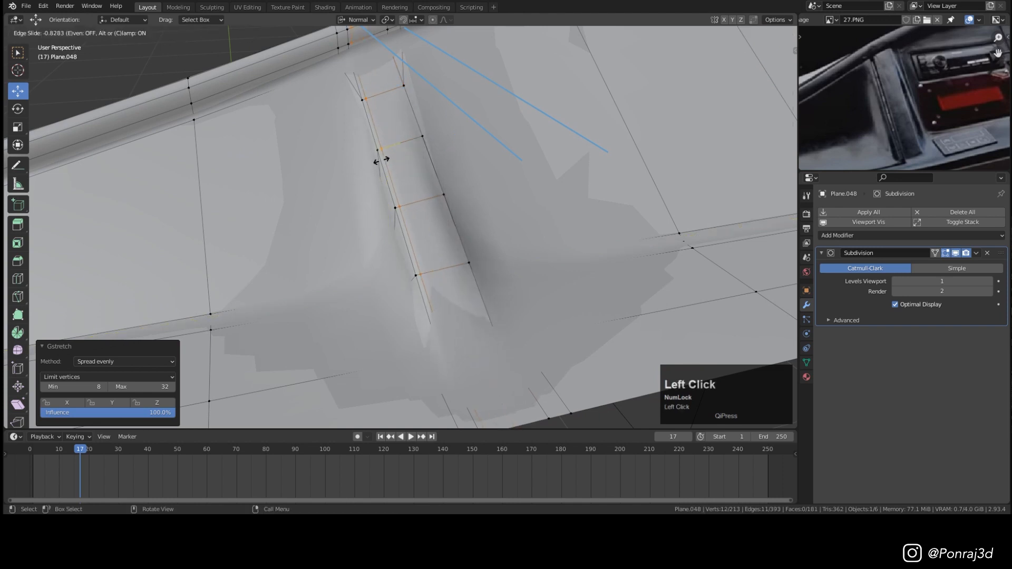
click(382, 159)
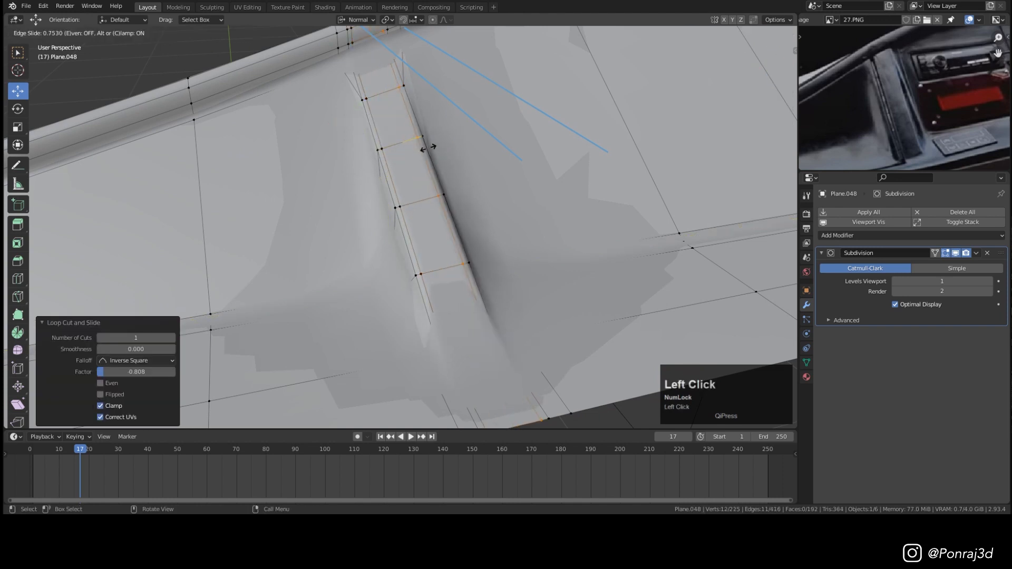
Step: Add two support loops on the ridge wall facing the narrow end, slid by about 0.818 and -0.864 toward its upper and lower edges
middle_drag(384, 228, 433, 206)
key(ctrl+r)
click(454, 200)
click(483, 149)
key(ctrl+r)
click(464, 199)
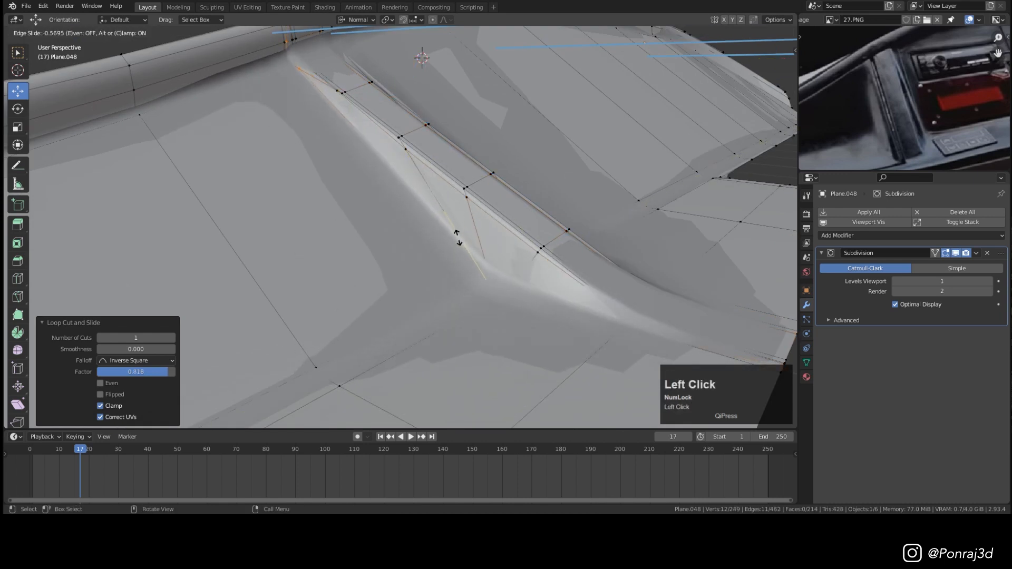
click(482, 240)
Step: Add a support loop cut along the ridge wall facing the instrument section
middle_drag(482, 240, 338, 232)
key(ctrl+r)
click(341, 227)
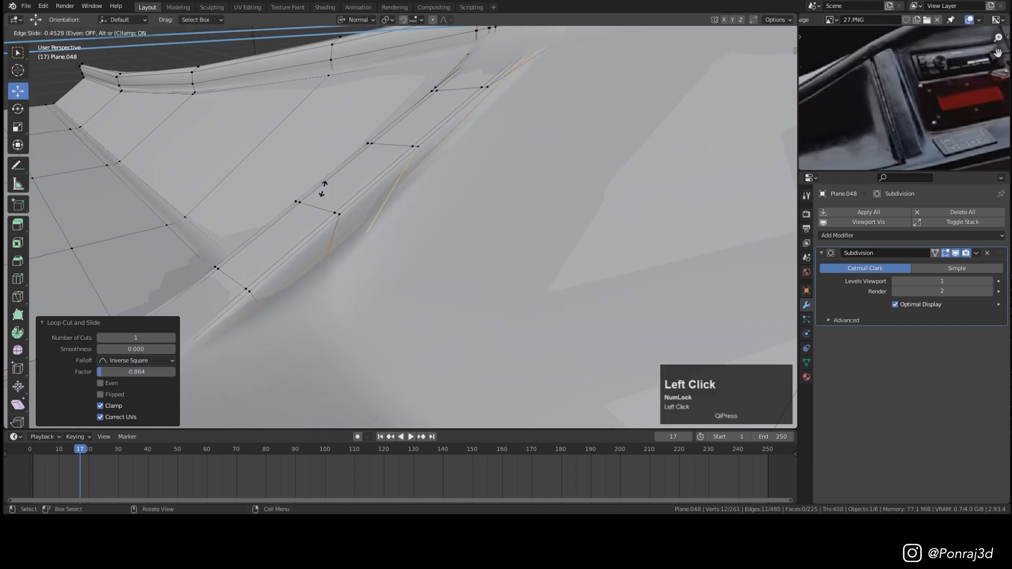
click(357, 366)
Step: Add a crosswise support loop just outside the ridge's base on each side, slid close to the ridge
middle_drag(357, 366, 481, 87)
key(ctrl+r)
click(481, 84)
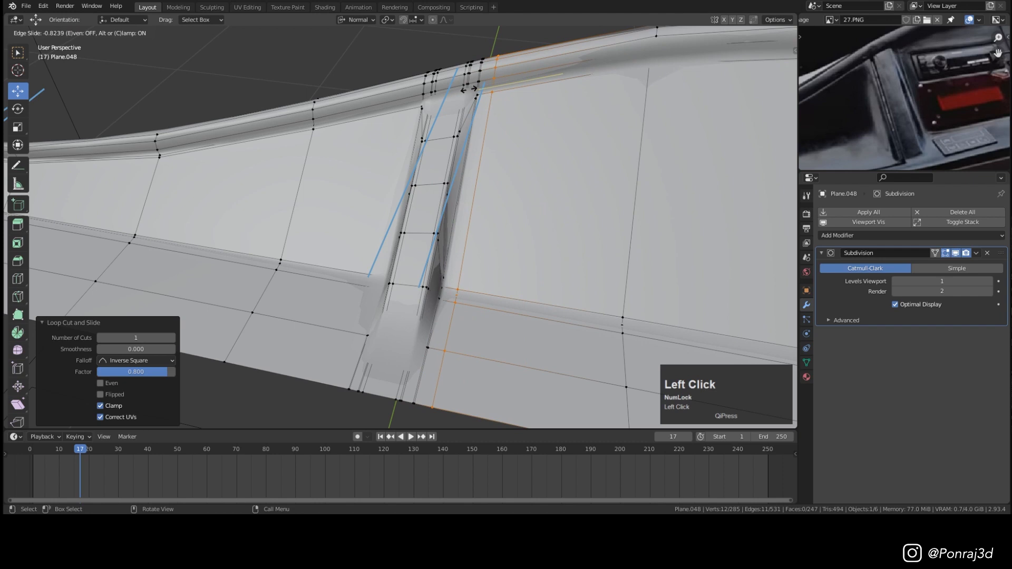
click(469, 89)
key(ctrl+r)
click(378, 92)
click(406, 92)
Step: Inspect the smoothed divider ridge and the dashboard's narrow end around the second pair of annotation lines
key(Tab)
middle_drag(474, 116, 606, 152)
scroll(547, 205, up, 3)
middle_drag(554, 198, 487, 210)
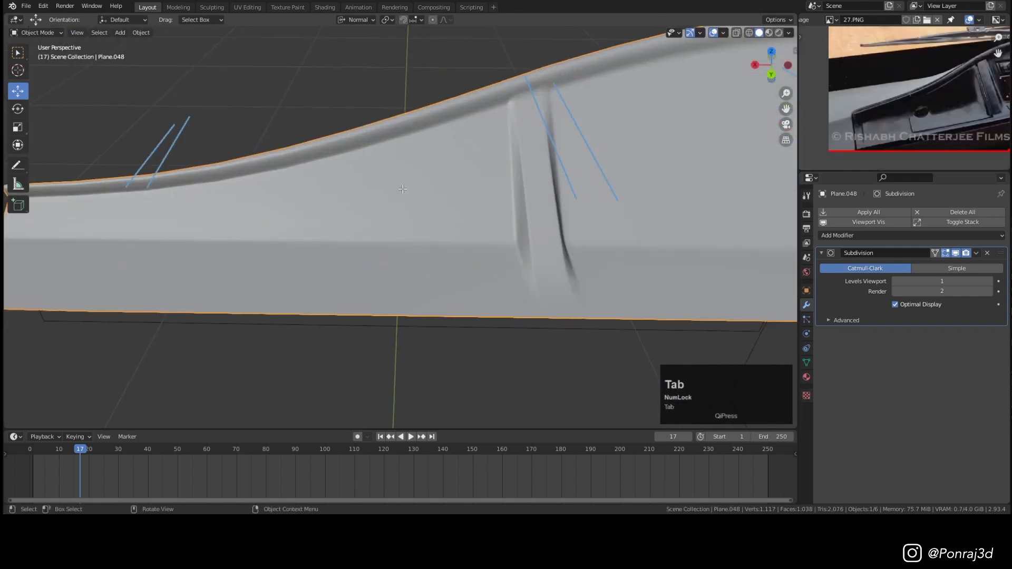
key(Tab)
scroll(327, 245, down, 2)
shift+middle_drag(300, 239, 321, 245)
middle_drag(322, 246, 343, 252)
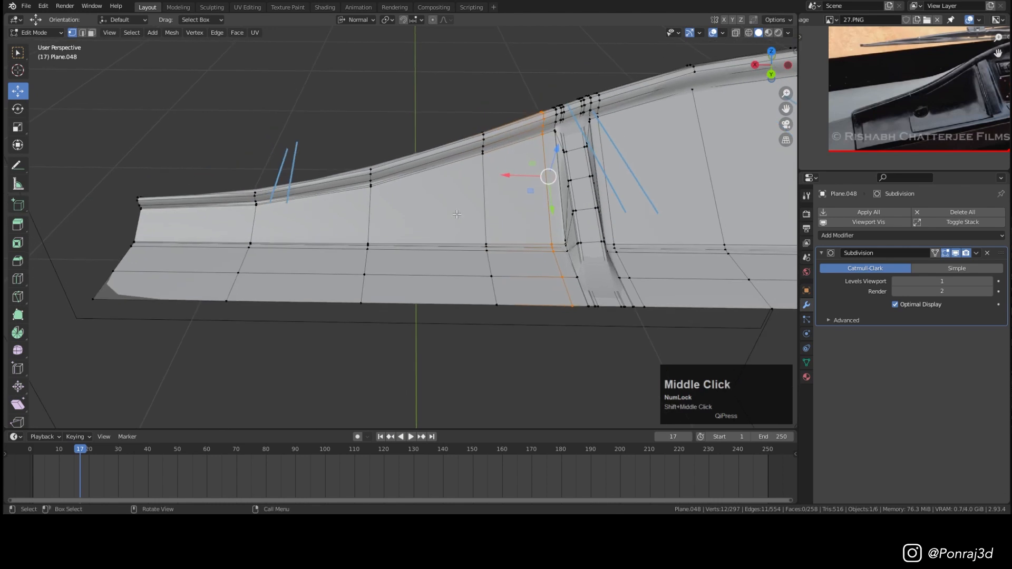
Step: Relax the crosswise edge path closest to the divider ridge, from below the rim down to the lower flat strip, using LoopTools
scroll(966, 104, up, 2)
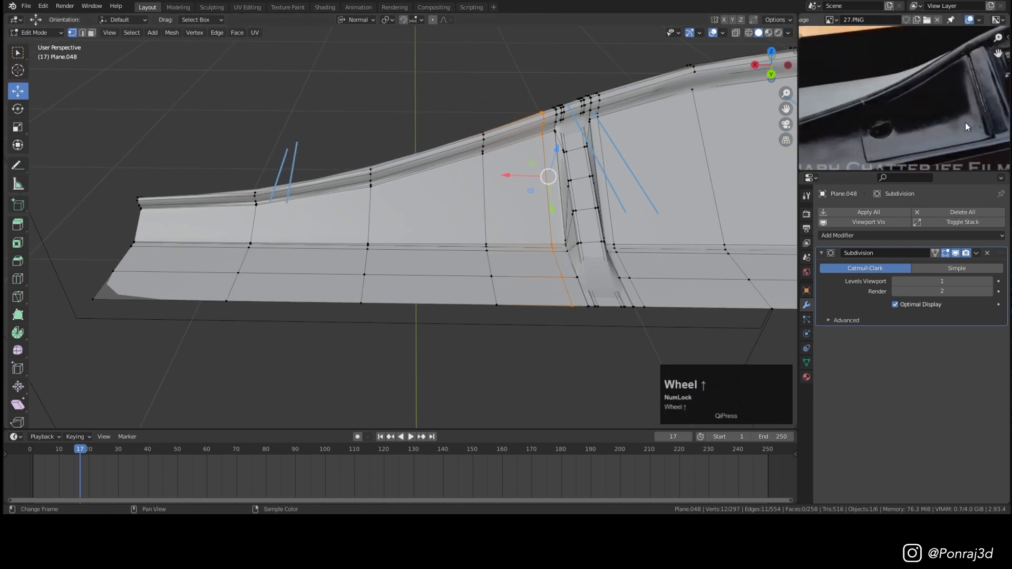
middle_drag(964, 100, 982, 81)
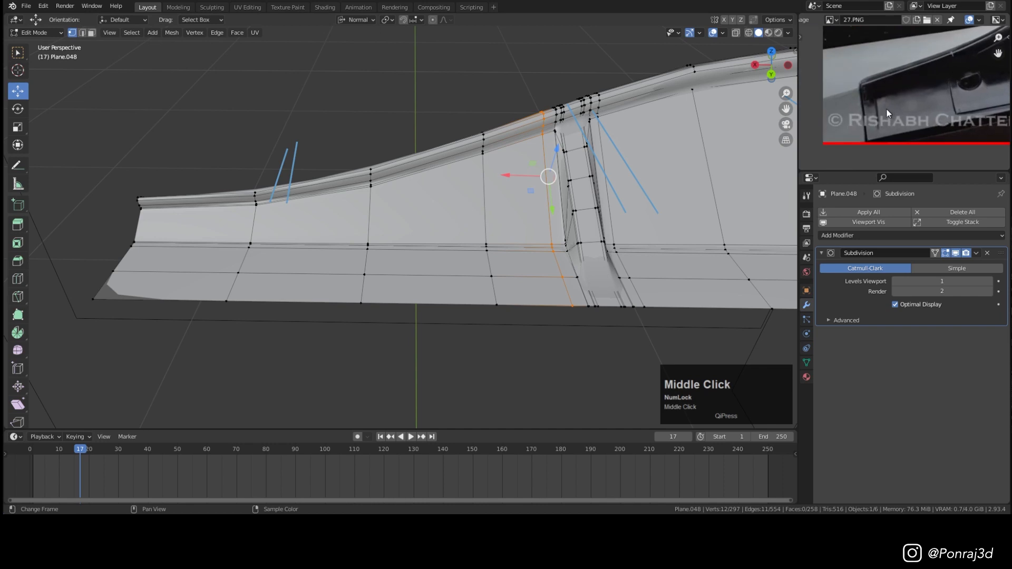
scroll(533, 137, up, 2)
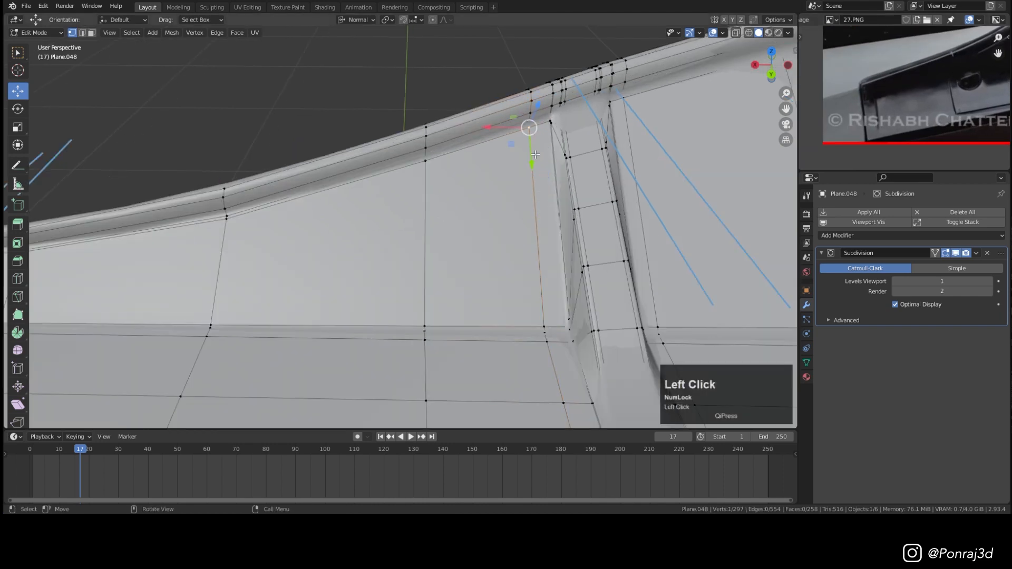
shift+middle_drag(536, 155, 571, 164)
ctrl+click(584, 280)
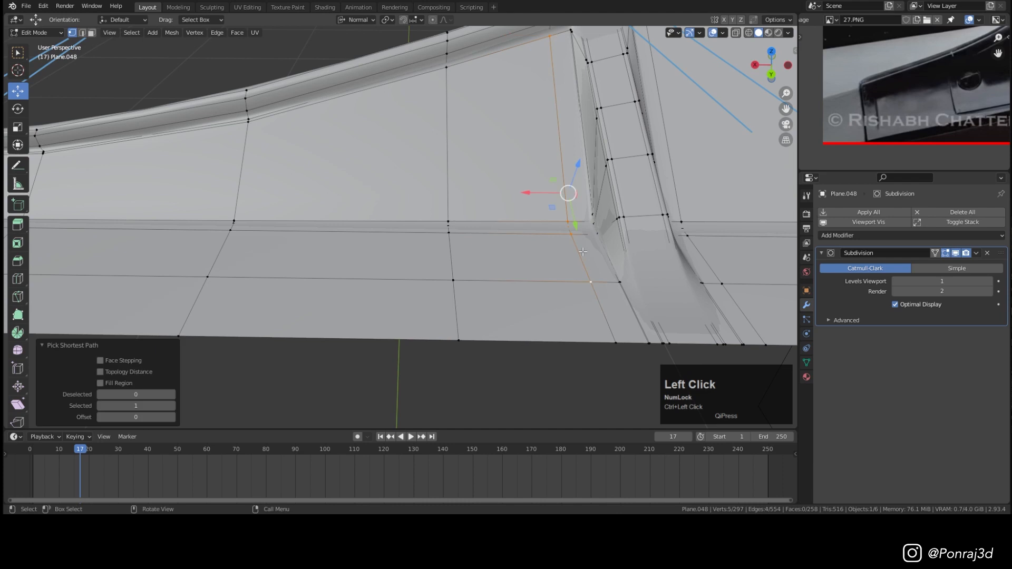
right_click(654, 154)
mouse_move(654, 153)
click(691, 216)
middle_drag(485, 217, 506, 202)
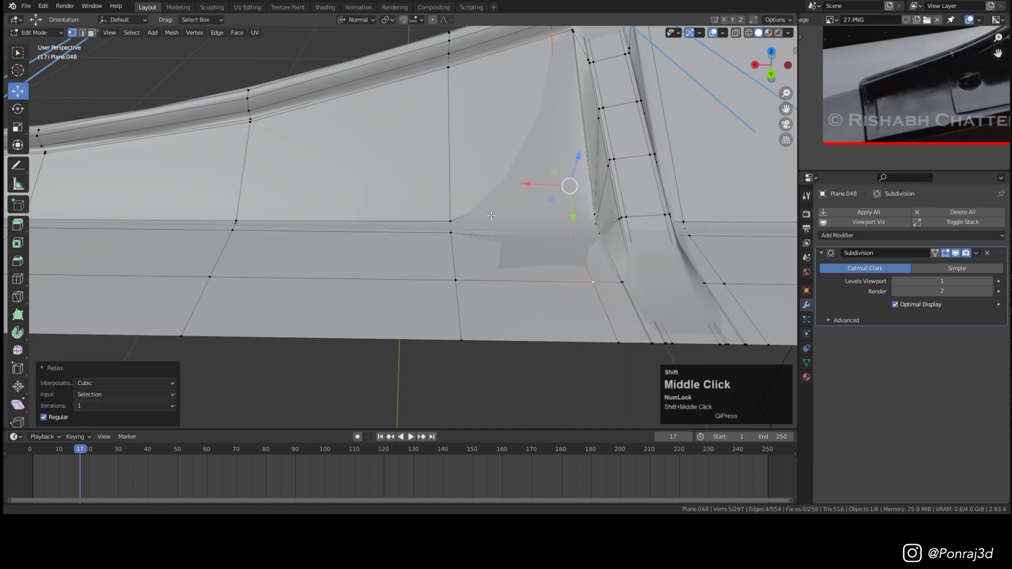
Step: Relax the second crosswise edge path from the ridge with LoopTools, repeating the operation to smooth the bend
scroll(506, 203, down, 2)
click(482, 128)
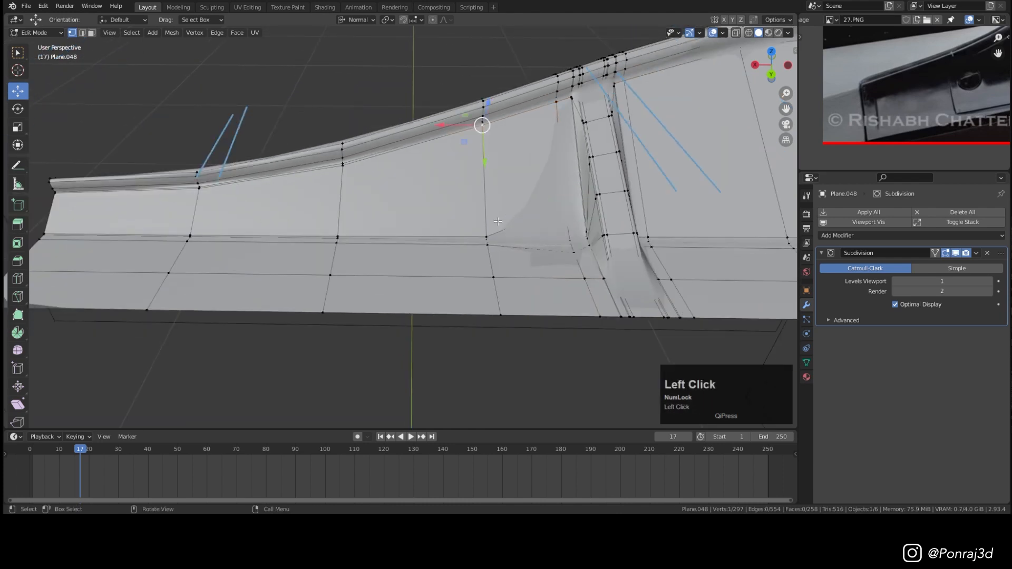
ctrl+click(496, 275)
right_click(591, 143)
mouse_move(628, 143)
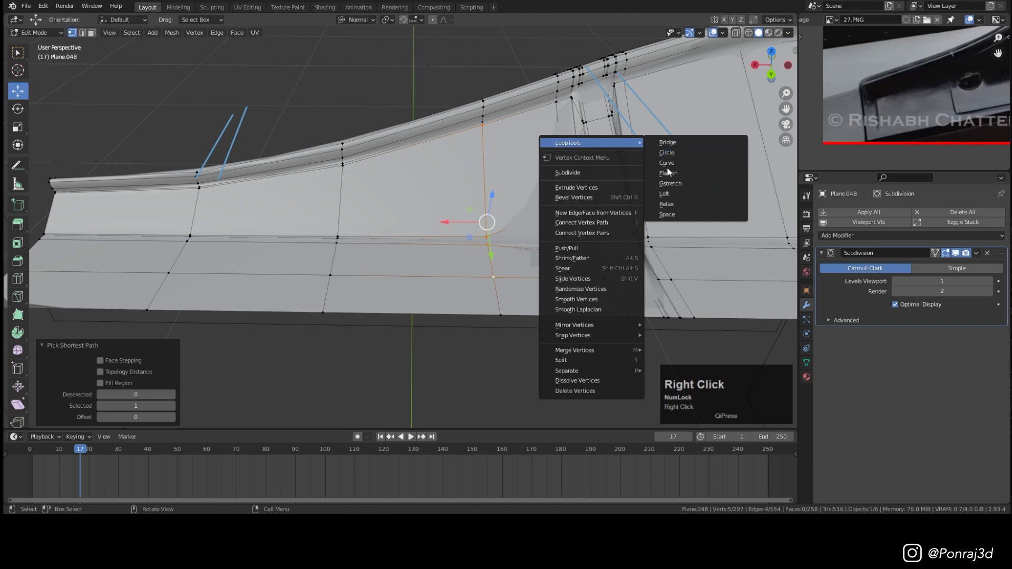
click(669, 204)
key(shift+r)
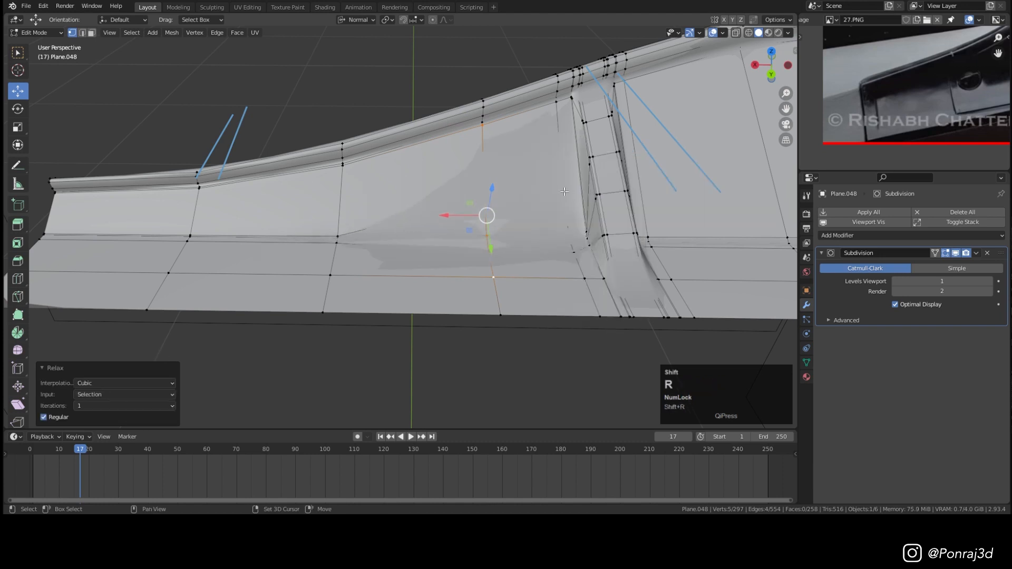
Step: Relax the third crosswise edge path from the ridge, between the rim and the lower strip, with LoopTools
click(344, 170)
middle_drag(345, 170, 400, 264)
scroll(412, 280, up, 3)
ctrl+click(405, 302)
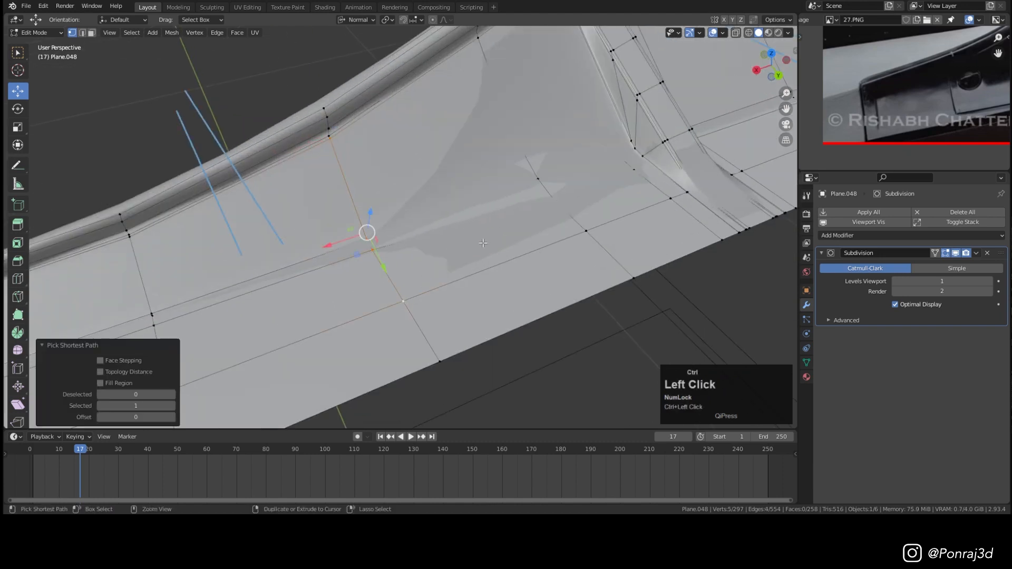
right_click(601, 136)
mouse_move(652, 134)
click(680, 201)
Step: Relax the crosswise edge path just before the dashboard's narrow end with LoopTools and repeat it
shift+middle_drag(400, 232, 633, 137)
click(356, 142)
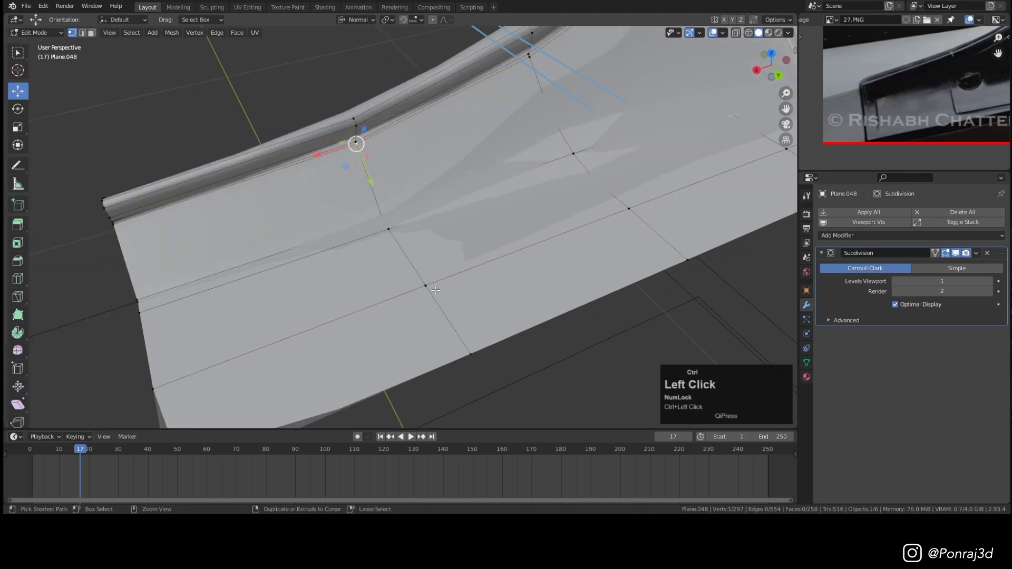
ctrl+click(426, 286)
right_click(612, 144)
click(656, 208)
key(shift+r)
Step: Relax the open boundary edges at the dashboard's narrow end with LoopTools, repeating it to match the curved profile
middle_drag(533, 207, 570, 185)
click(217, 244)
ctrl+click(360, 359)
right_click(498, 206)
click(541, 269)
key(shift+r)
key(Tab)
scroll(422, 229, down, 1)
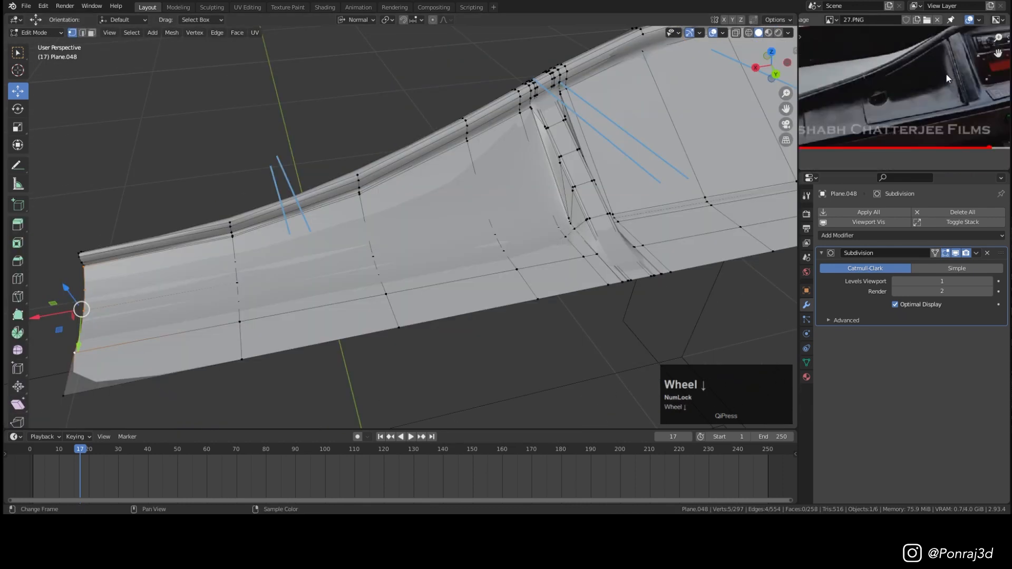
Step: Add a lengthwise loop cut along the lowest strip of the dashboard, slid by a factor of 0.015
scroll(944, 75, up, 2)
middle_drag(942, 76, 922, 100)
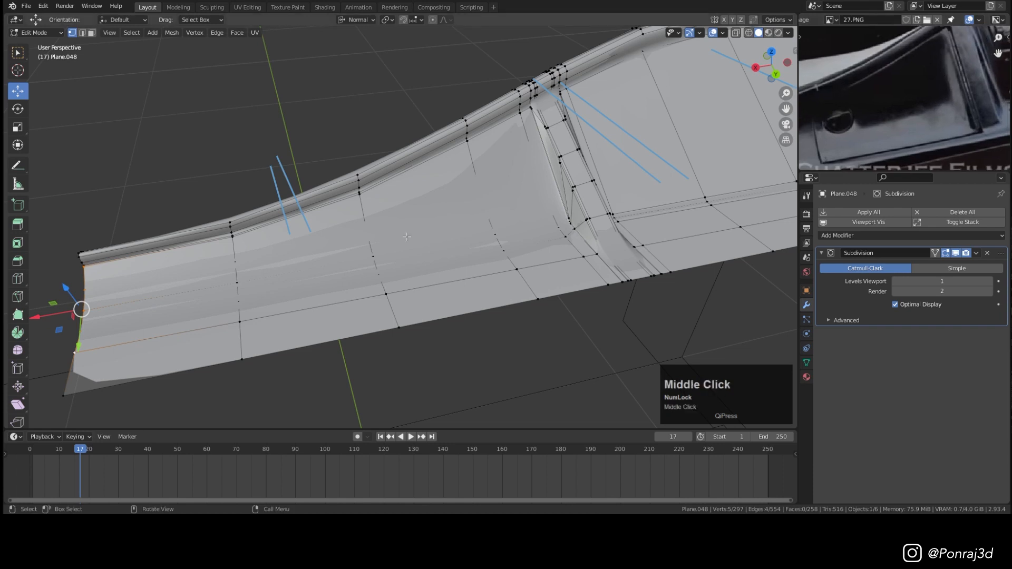
click(300, 225)
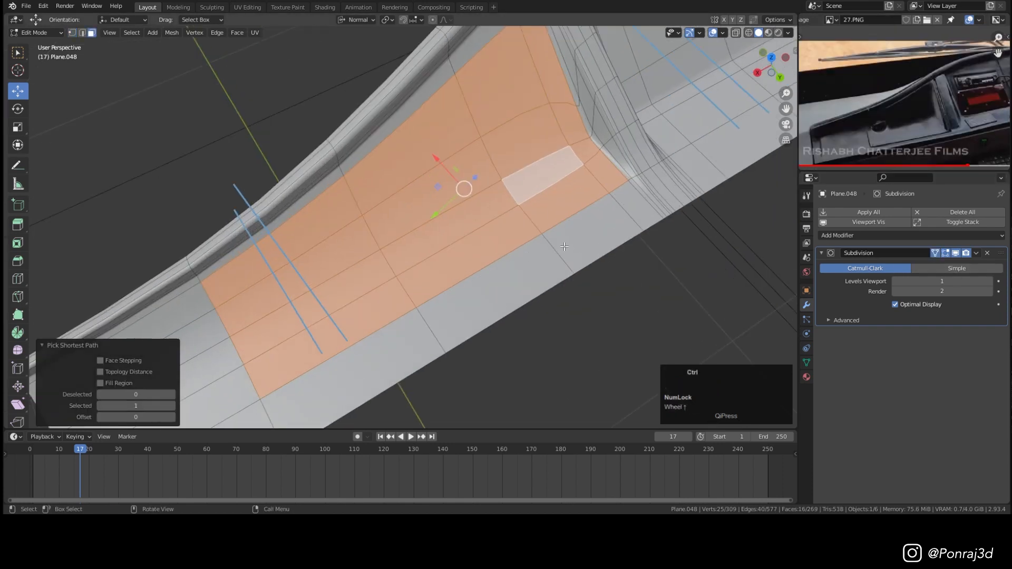
key(ctrl+r)
click(568, 246)
click(564, 241)
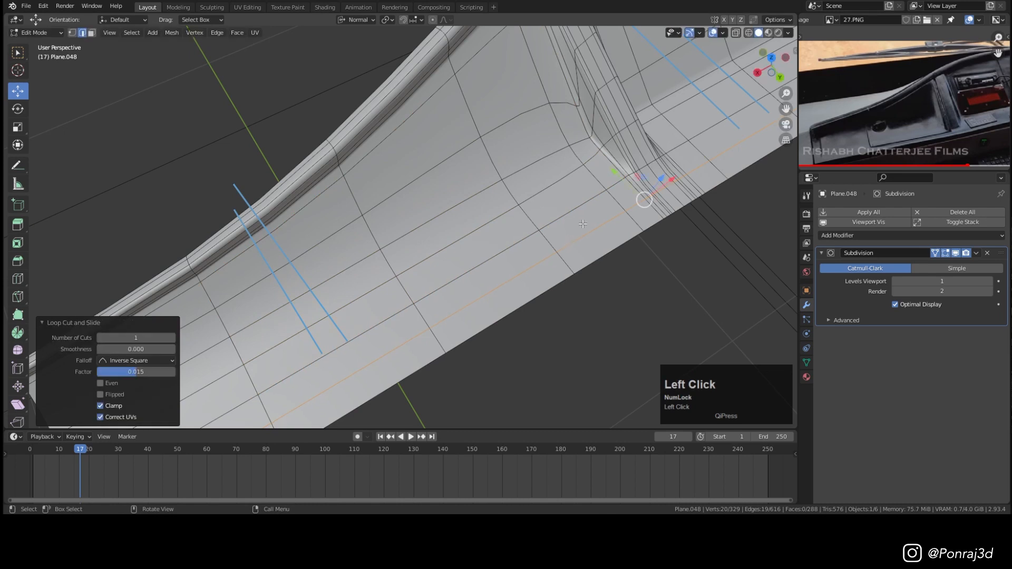
Step: Select the block of panel faces between the ridge and the narrow end, and turn off the Subdivision modifier's on-cage display
click(586, 216)
ctrl+click(513, 109)
ctrl+click(485, 169)
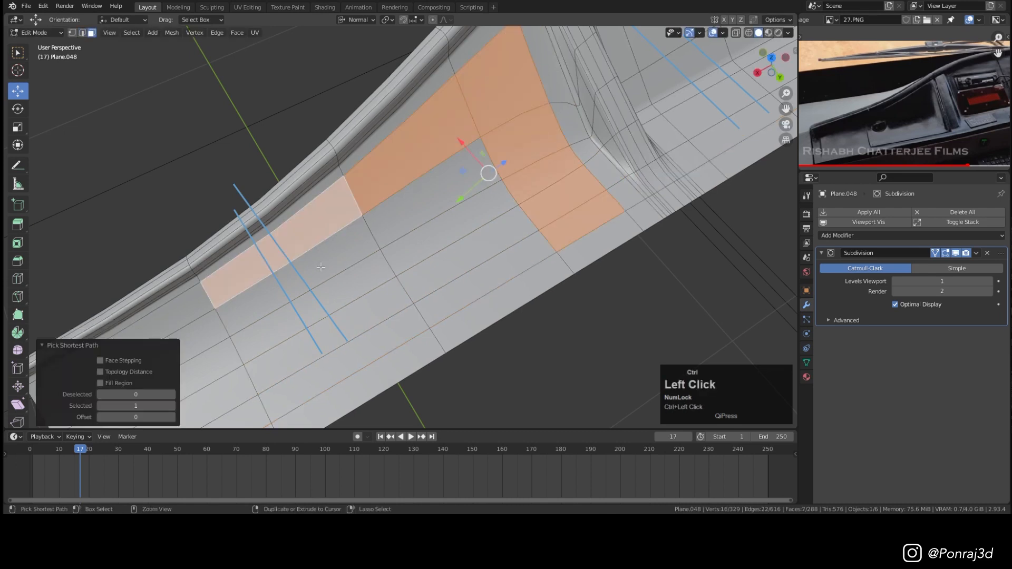
ctrl+click(441, 220)
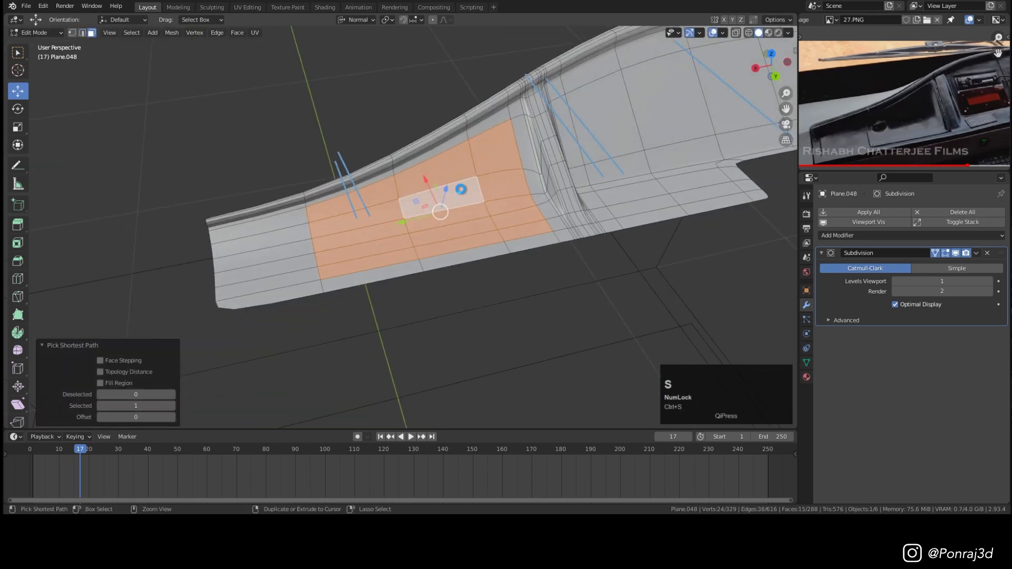
middle_drag(461, 189, 546, 157)
scroll(480, 179, up, 3)
scroll(546, 156, up, 1)
click(937, 252)
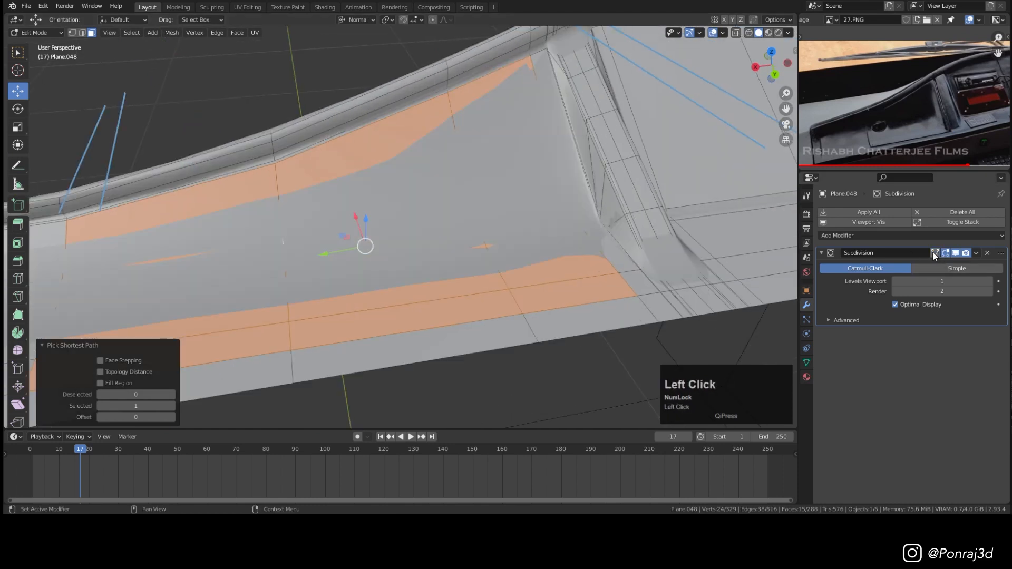
Step: Inset the selected panel faces twice, first by 11 mm and again by a smaller amount, to outline a thin border
key(i)
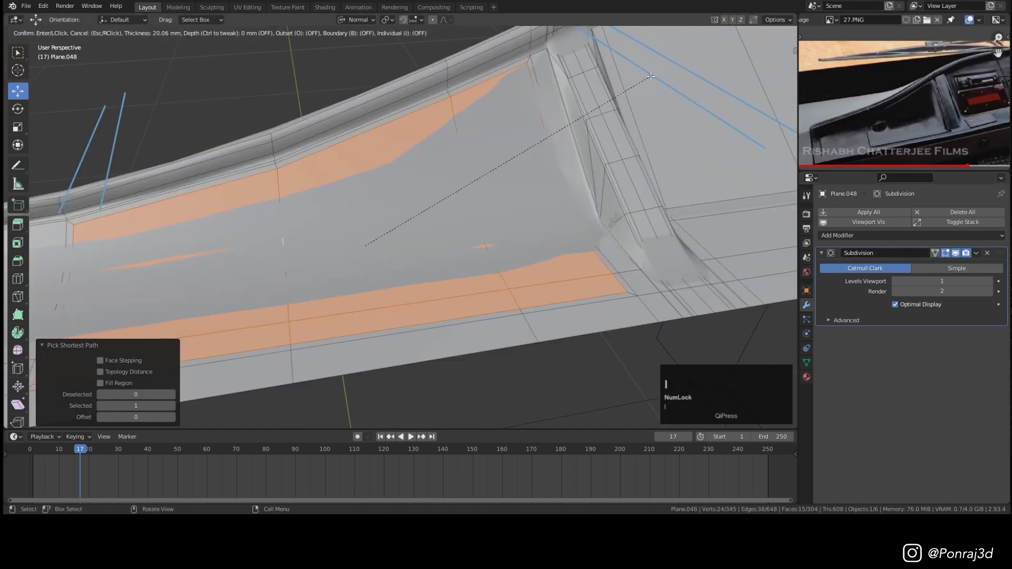
click(652, 73)
key(i)
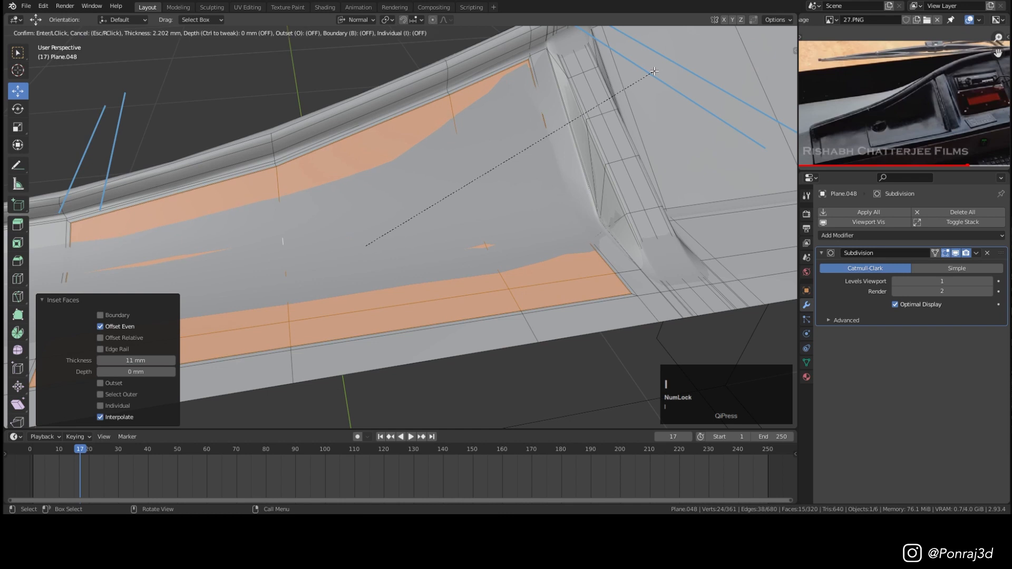
click(653, 72)
Step: Select the edge loop between the two insets and Shrink/Fatten it by -50 mm to sink a groove around the panel
scroll(533, 63, up, 2)
key(2)
alt+click(562, 57)
scroll(562, 57, down, 4)
middle_drag(562, 57, 522, 151)
scroll(442, 166, up, 3)
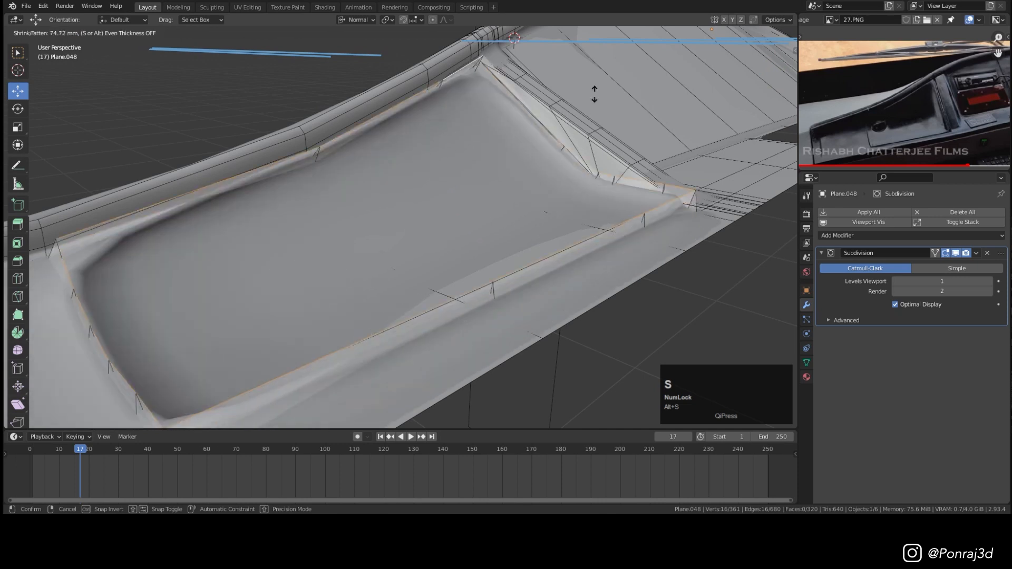
click(503, 206)
Step: Add a support loop on each wall of the panel groove, sliding the inner one by 0.928 toward the panel edge
middle_drag(613, 199, 527, 301)
scroll(525, 308, up, 4)
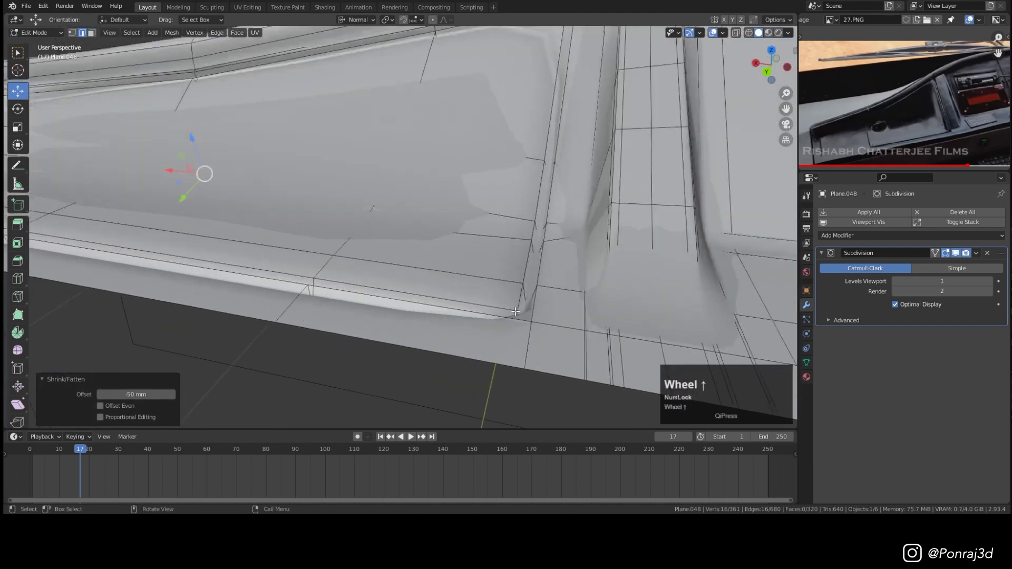
scroll(525, 308, up, 2)
key(ctrl+r)
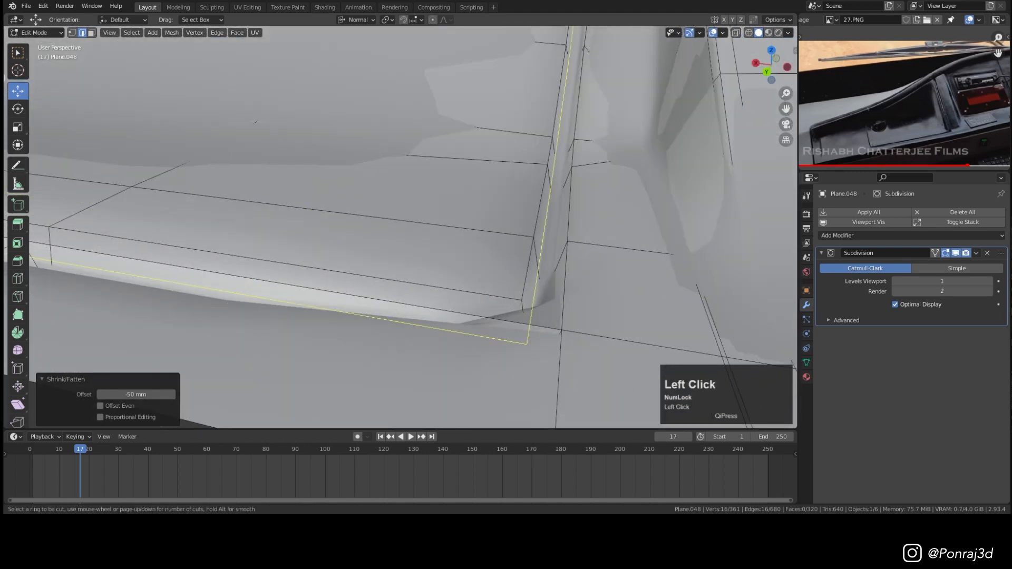
click(527, 295)
click(530, 260)
key(ctrl+r)
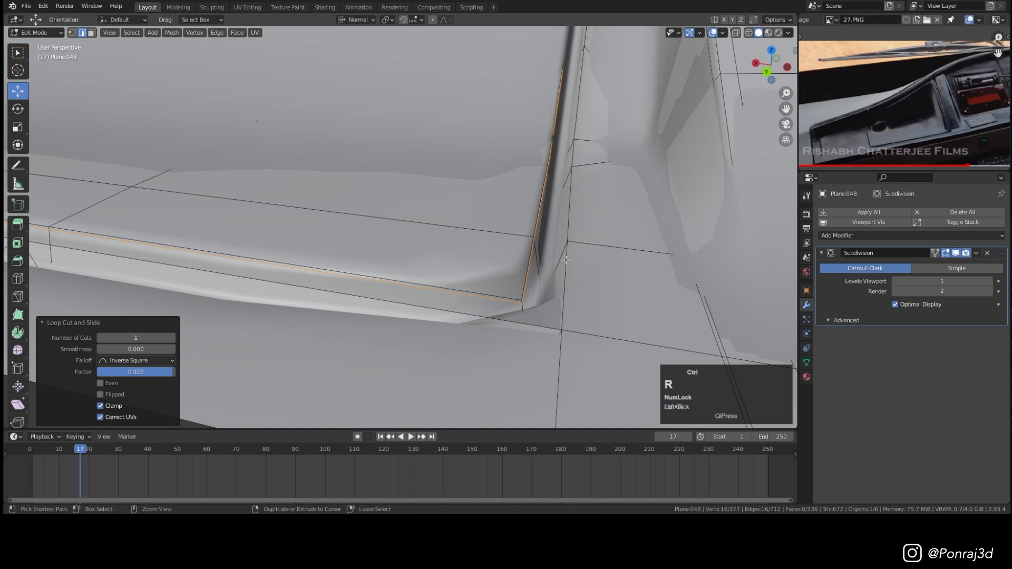
click(561, 252)
click(572, 243)
Step: Examine the smoothed groove and its corners around the panel in object mode
key(Tab)
scroll(572, 243, down, 5)
middle_drag(572, 243, 414, 224)
scroll(469, 229, down, 5)
scroll(472, 141, up, 4)
scroll(472, 141, up, 2)
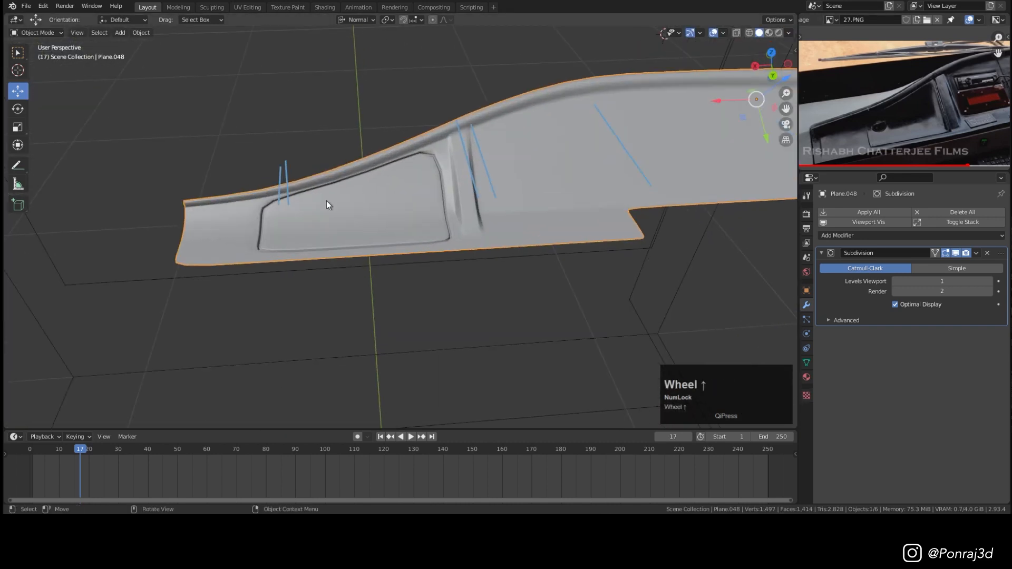
scroll(267, 241, up, 2)
scroll(239, 195, up, 2)
scroll(268, 186, up, 3)
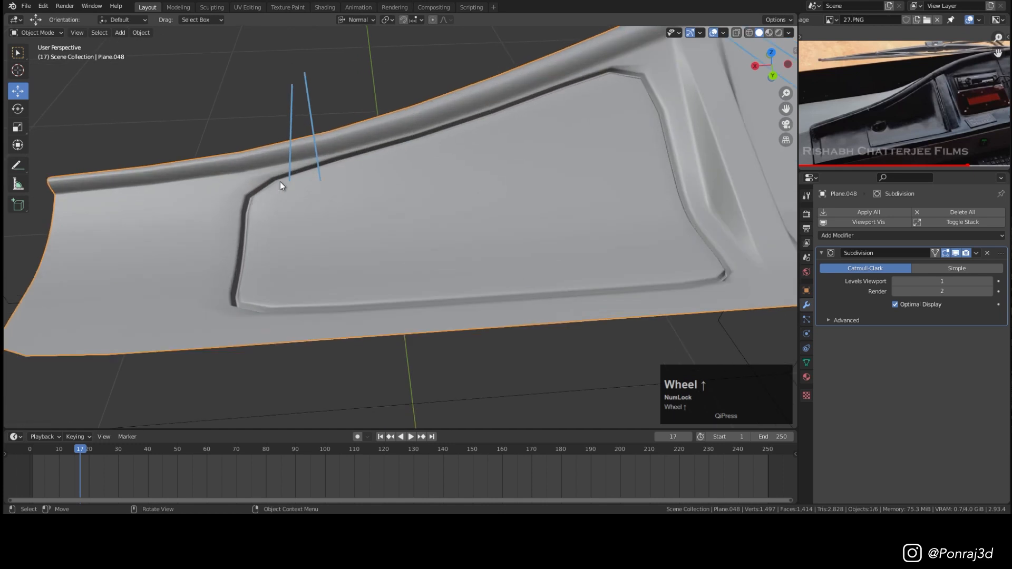
Step: Set the viewport subdivision level to 2 and add crosswise support loops inside the panel's two ends, slid by -0.883 and 0.815
click(994, 282)
key(Tab)
key(ctrl+r)
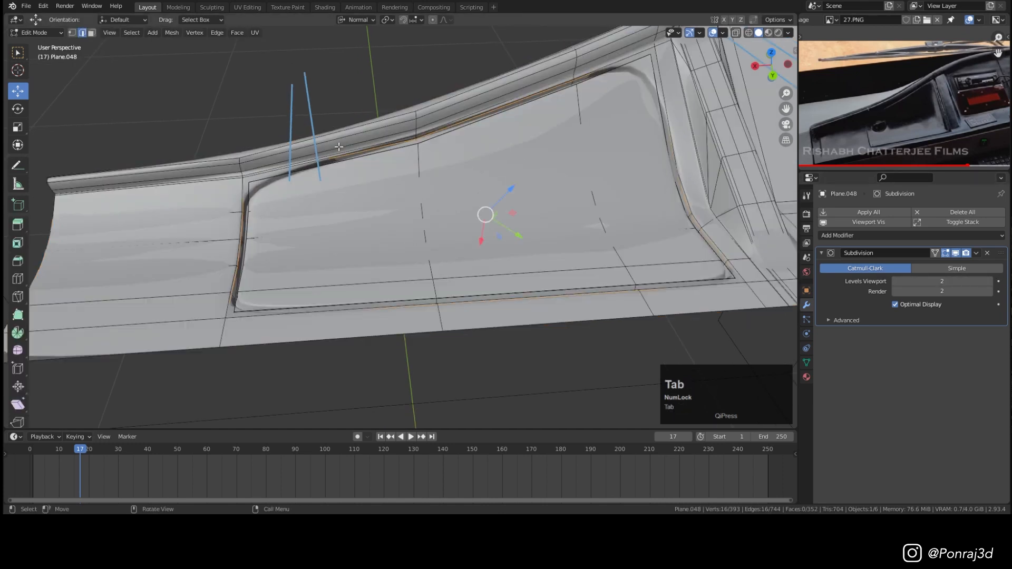
click(337, 153)
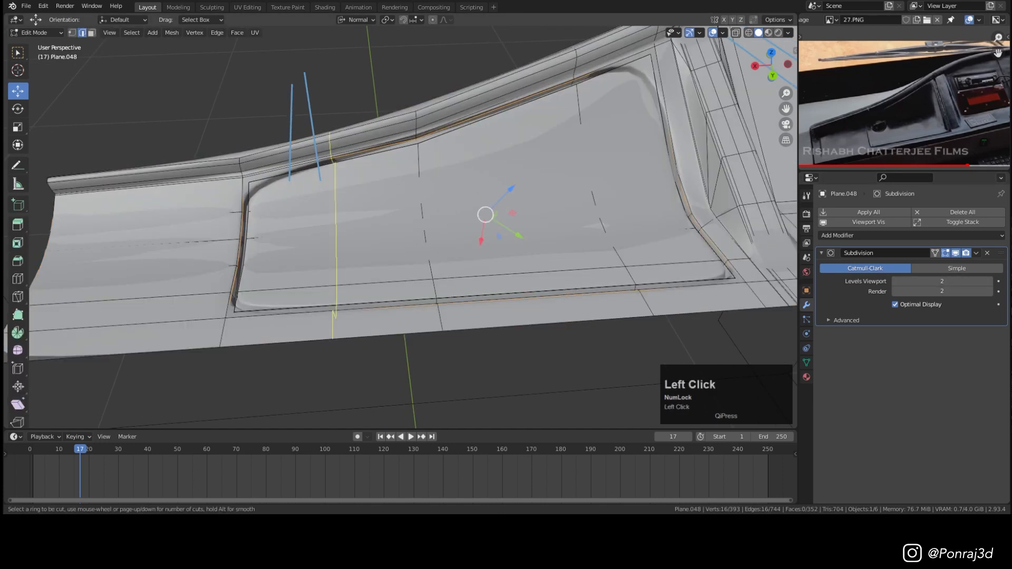
click(256, 158)
key(ctrl+r)
click(604, 45)
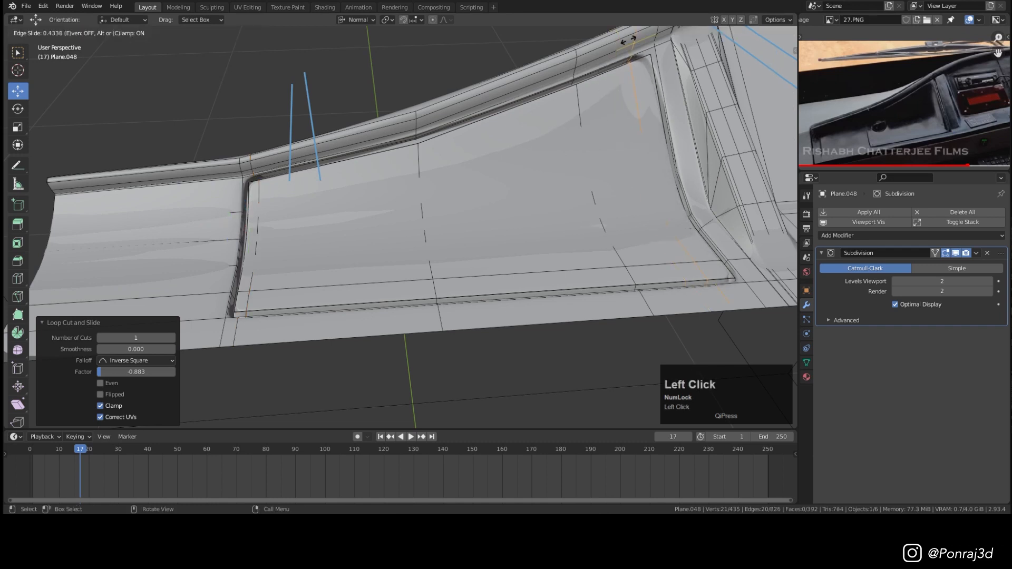
click(638, 38)
Step: Add lengthwise support loops near the panel's upper and lower edges to sharpen its corners, and save the file
key(ctrl+r)
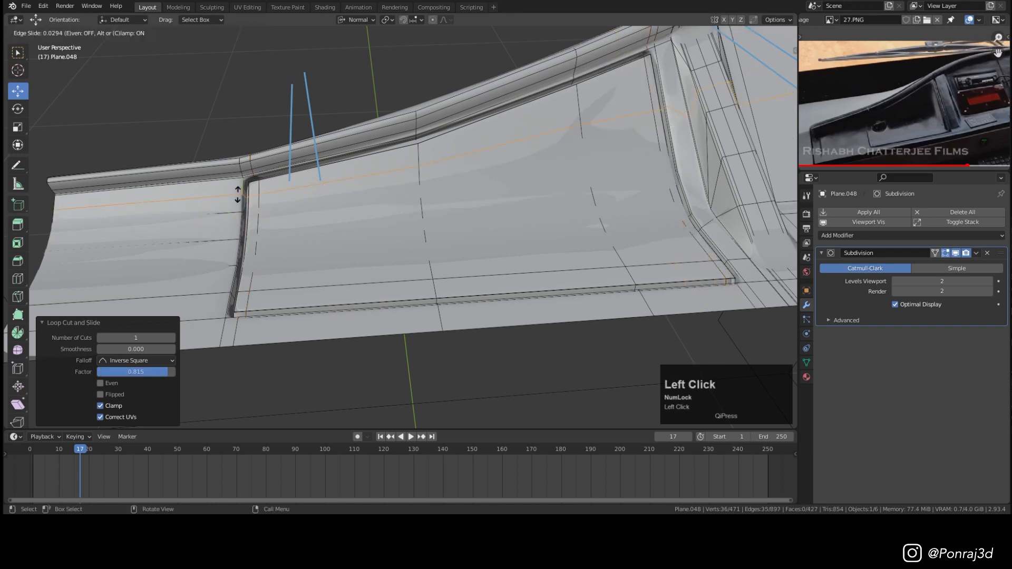
key(Escape)
key(Tab)
scroll(407, 208, down, 4)
key(ctrl+s)
scroll(239, 231, up, 4)
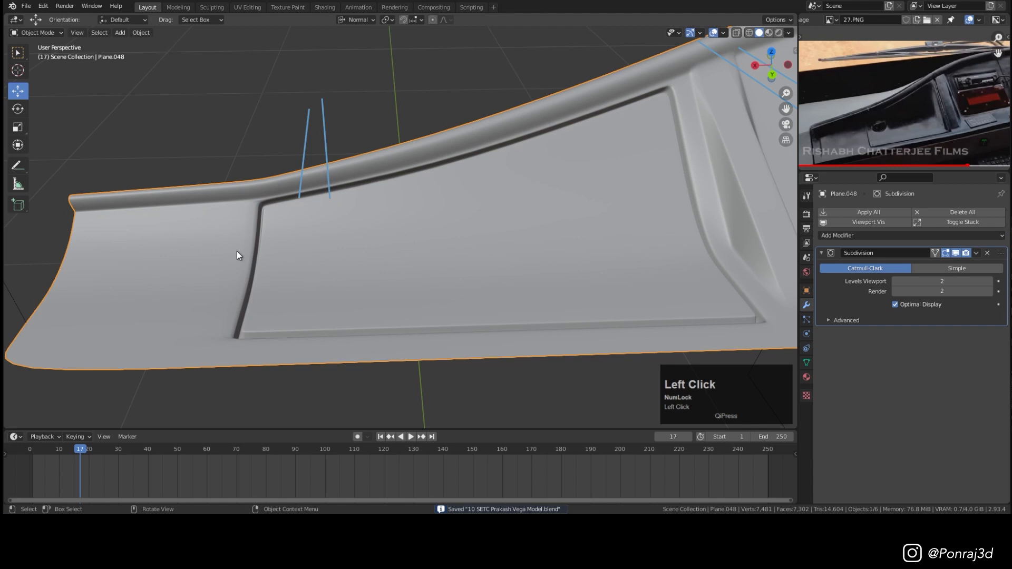
Step: Add a crosswise loop cut in the panel near its narrow end, slid by a factor of -0.526
key(Tab)
scroll(301, 219, up, 3)
key(z)
key(ctrl+r)
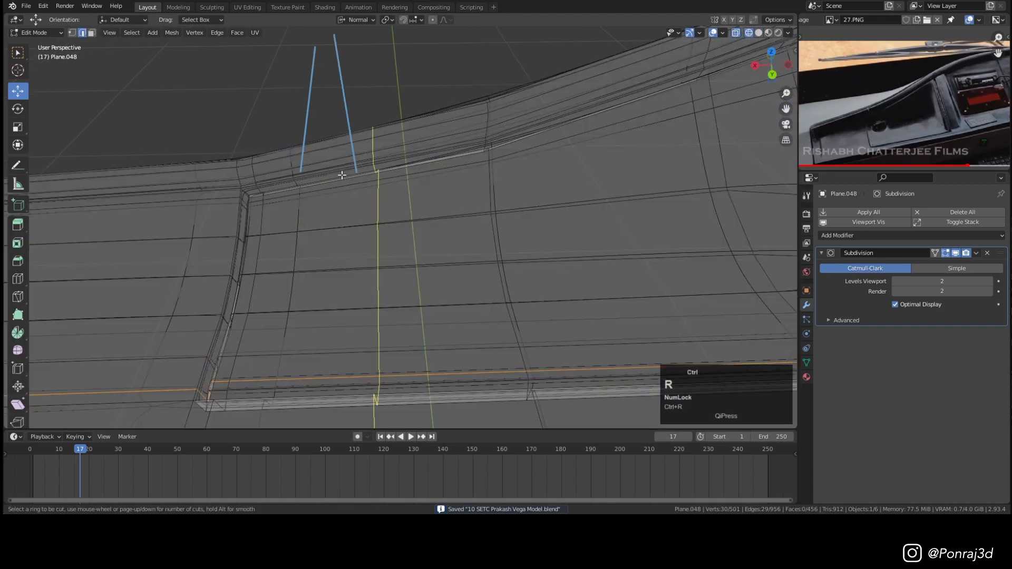
scroll(341, 175, up, 1)
scroll(341, 175, down, 1)
click(341, 176)
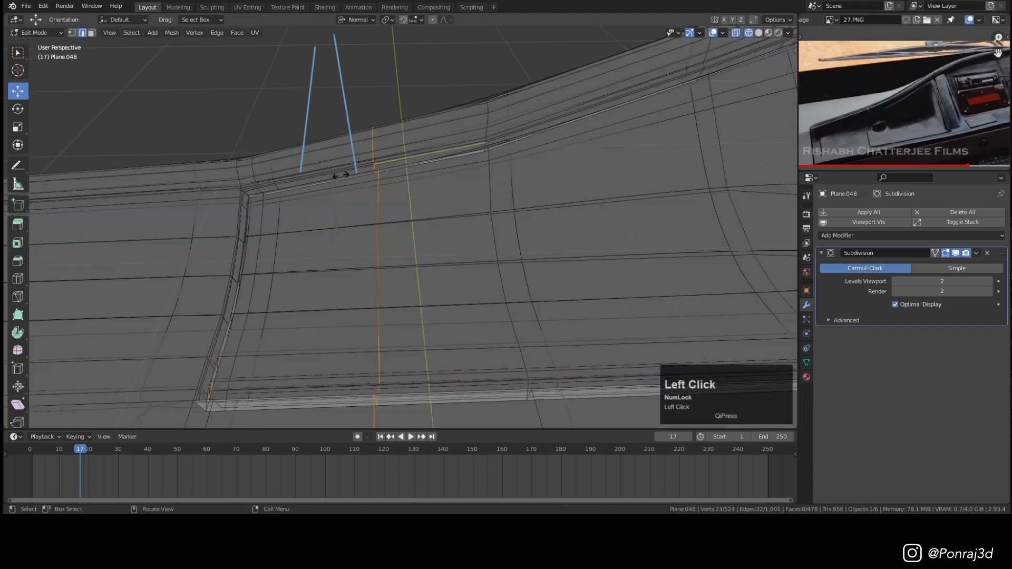
click(287, 185)
key(z)
Step: Inset the small square face near the panel's narrow end by about 4.3 mm and delete the inner face to open a hole
key(3)
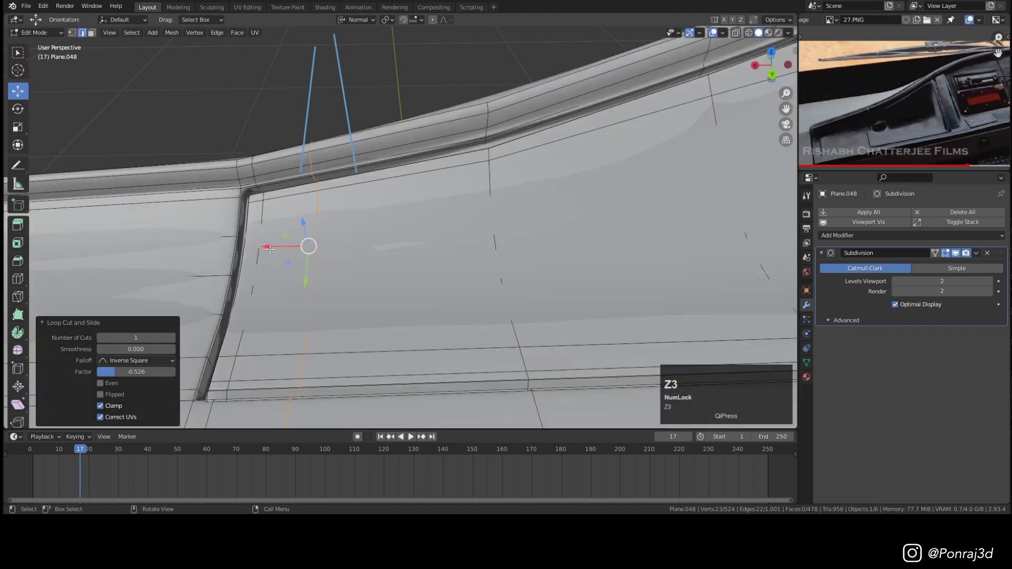
click(287, 253)
middle_drag(287, 253, 343, 248)
key(x)
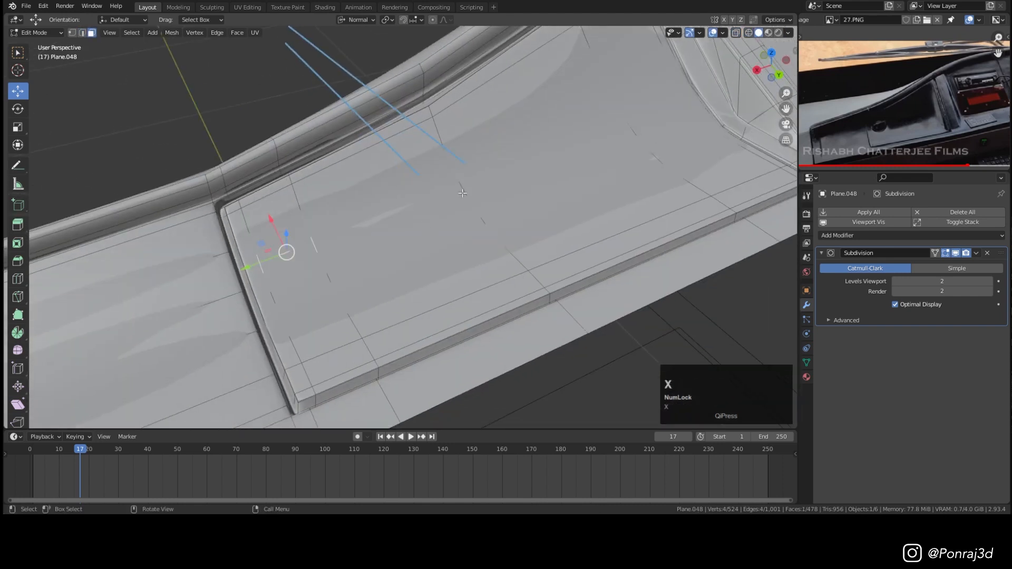
scroll(417, 211, up, 2)
key(i)
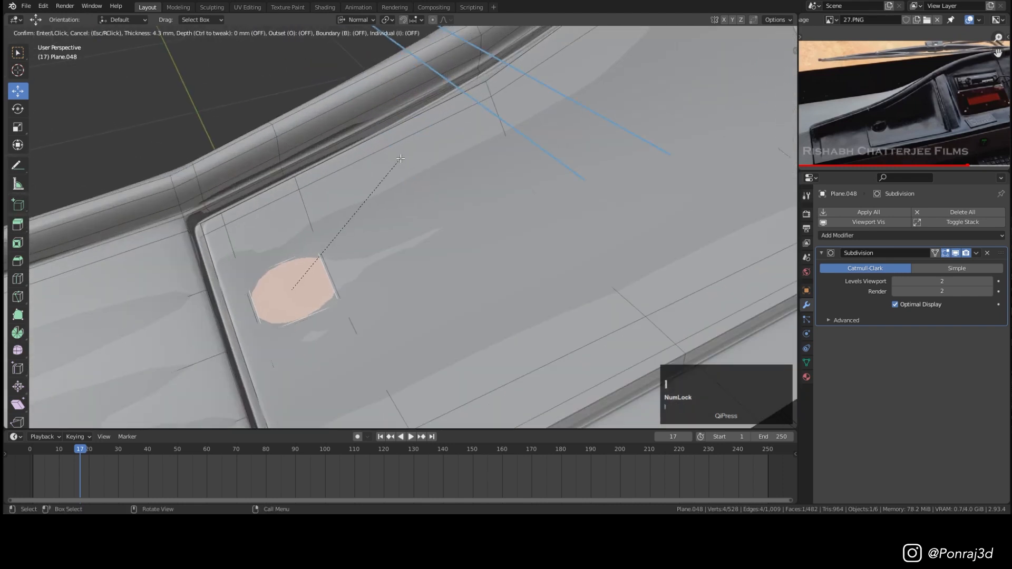
click(401, 159)
key(x)
click(386, 182)
Step: Turn the hole's border into a regular circle with LoopTools and scale it to 0.936
key(1)
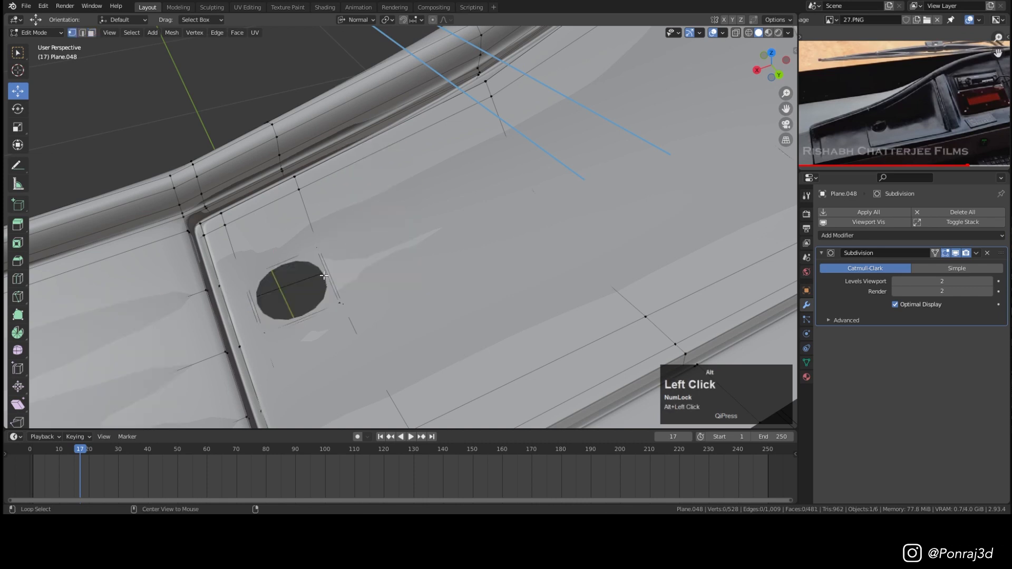
right_click(512, 159)
mouse_move(516, 159)
click(555, 169)
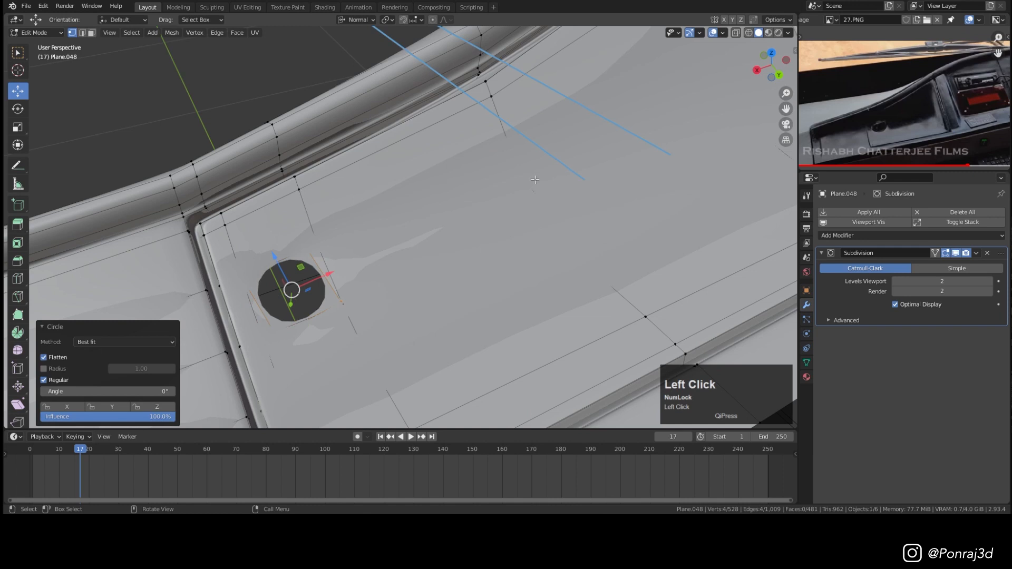
key(s)
click(535, 179)
Step: Extrude the hole's border downward by 7.9462 mm along the global Z axis to form an inner wall
middle_drag(534, 179, 628, 211)
scroll(869, 126, up, 4)
scroll(401, 264, up, 2)
middle_drag(379, 284, 375, 236)
key(e)
key(z)
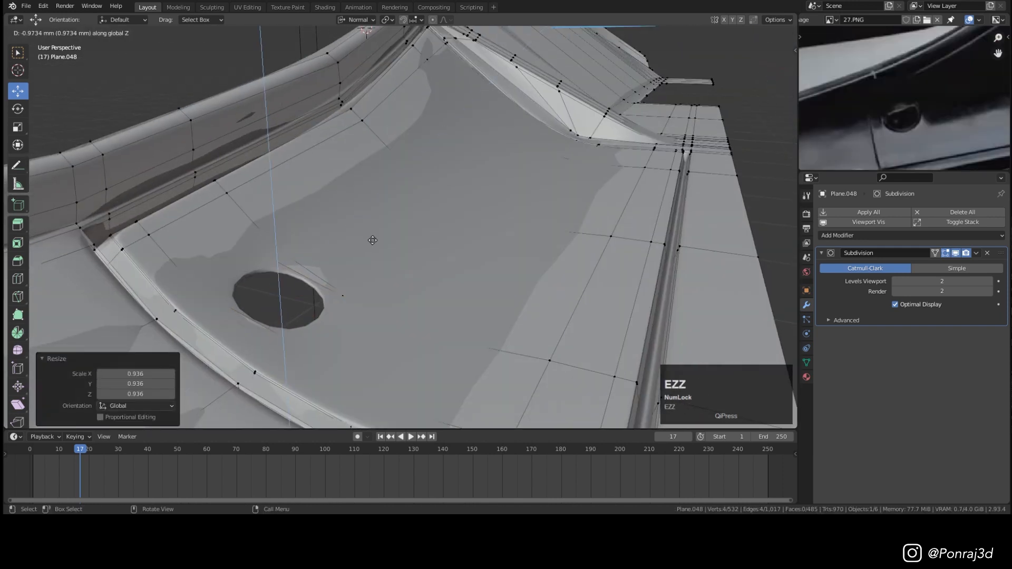
click(355, 264)
Step: Add a supporting loop cut around the hole's inner wall and save the file
scroll(343, 279, up, 3)
key(shift+z)
key(ctrl+r)
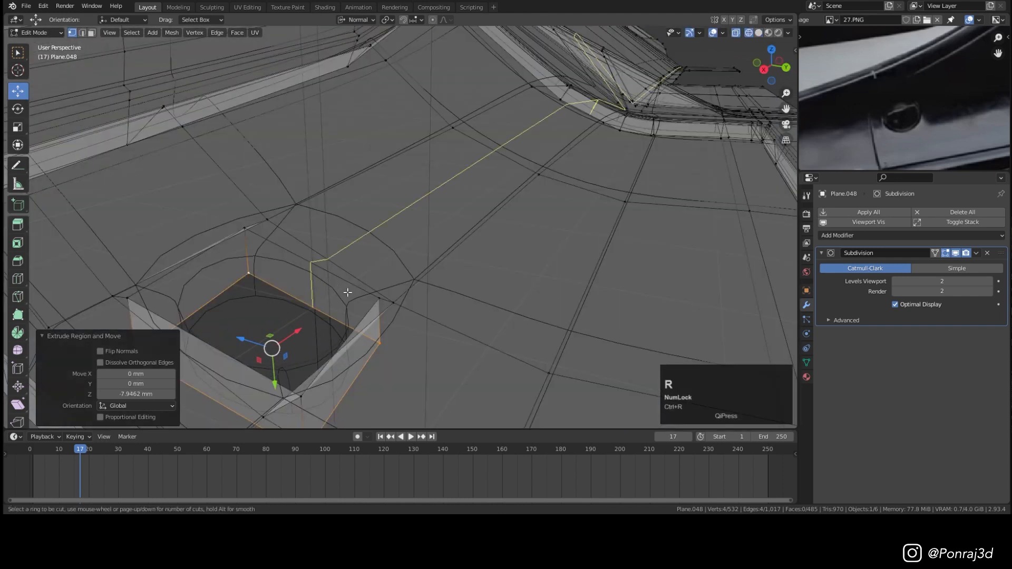
click(276, 260)
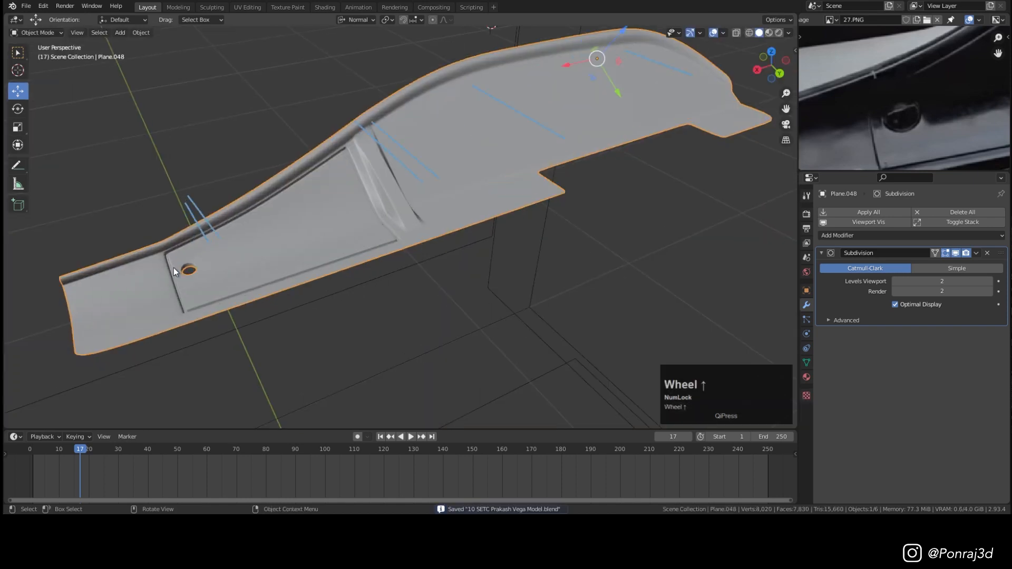
Step: Select the hole's edge loop in edit mode and snap the 3D cursor to its centre
scroll(228, 267, up, 3)
key(Tab)
scroll(232, 264, up, 4)
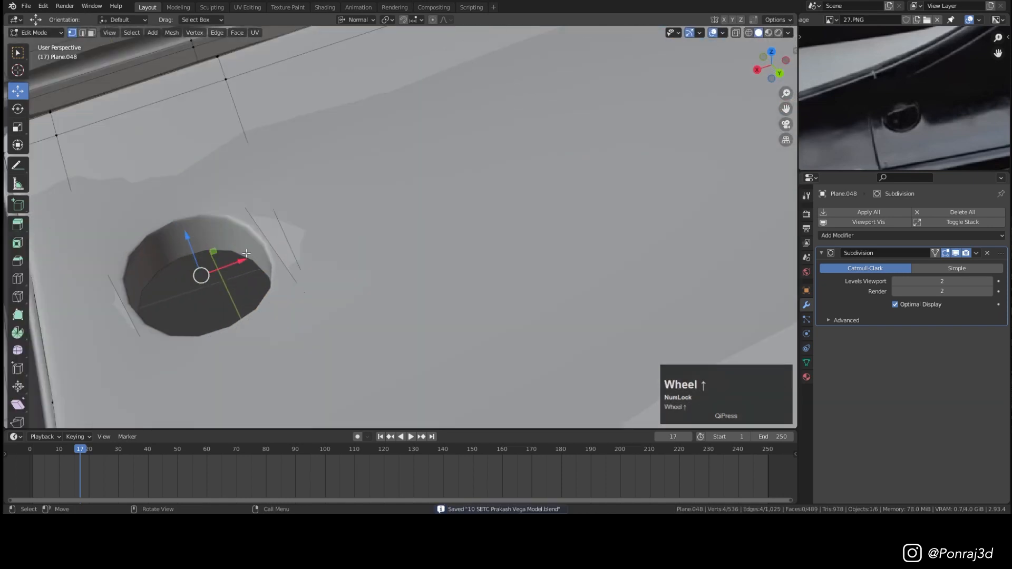
key(shift+s)
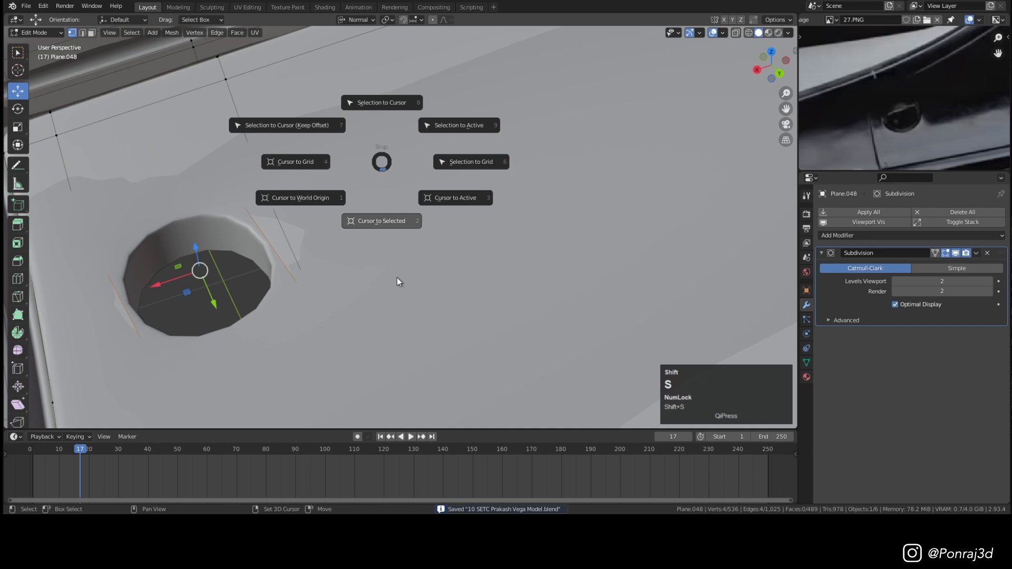
click(397, 289)
Step: Add a mesh circle with 12 vertices at the 3D cursor in the hole
key(Tab)
key(shift+a)
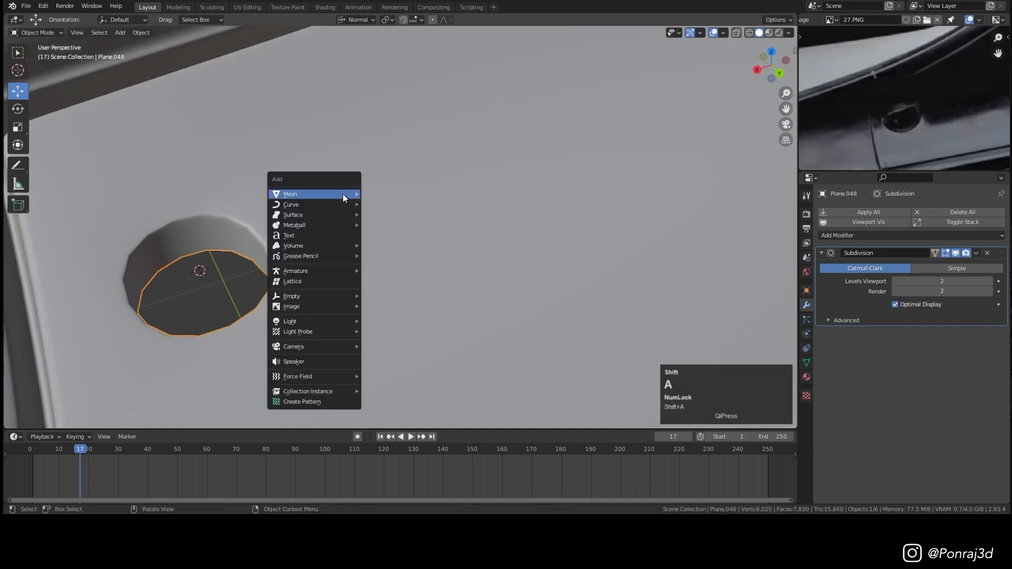
mouse_move(342, 194)
click(395, 213)
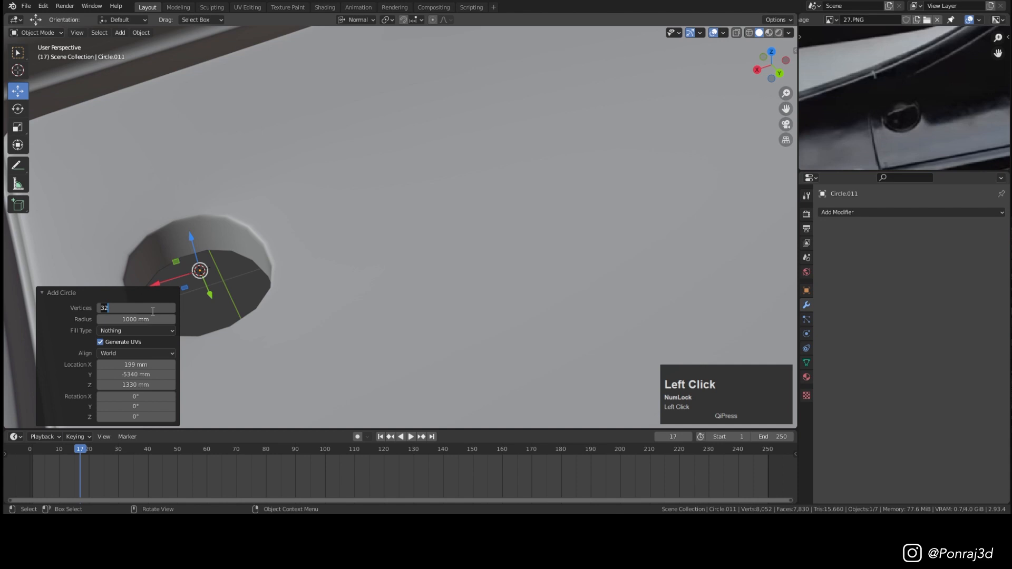
click(52, 292)
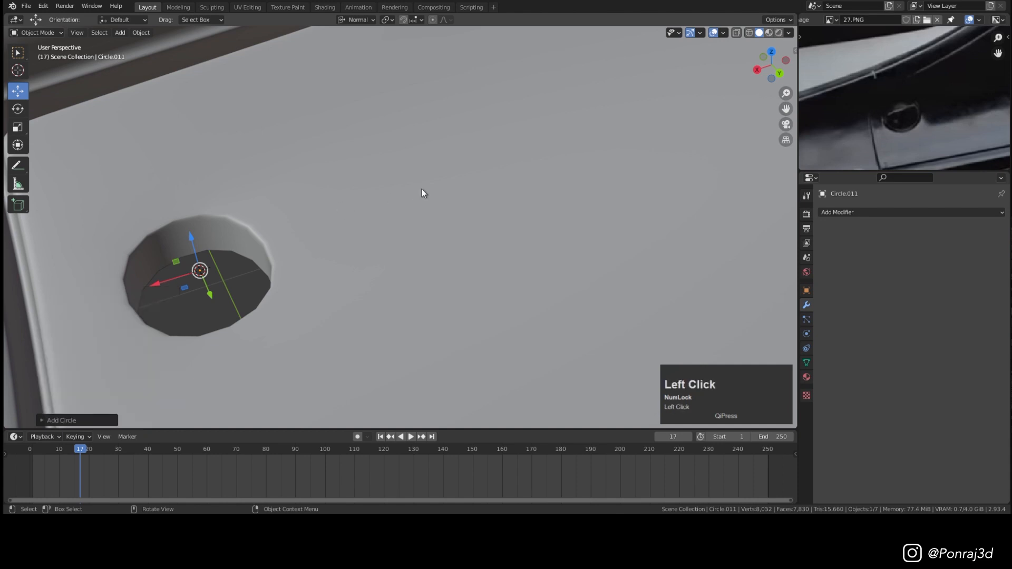
Step: Scale the circle's vertices down to fit inside the hole and set the transform orientation to Global
key(Tab)
key(s)
click(272, 226)
middle_drag(314, 240, 337, 237)
key(shift+z)
key(shift+z)
click(357, 20)
click(358, 46)
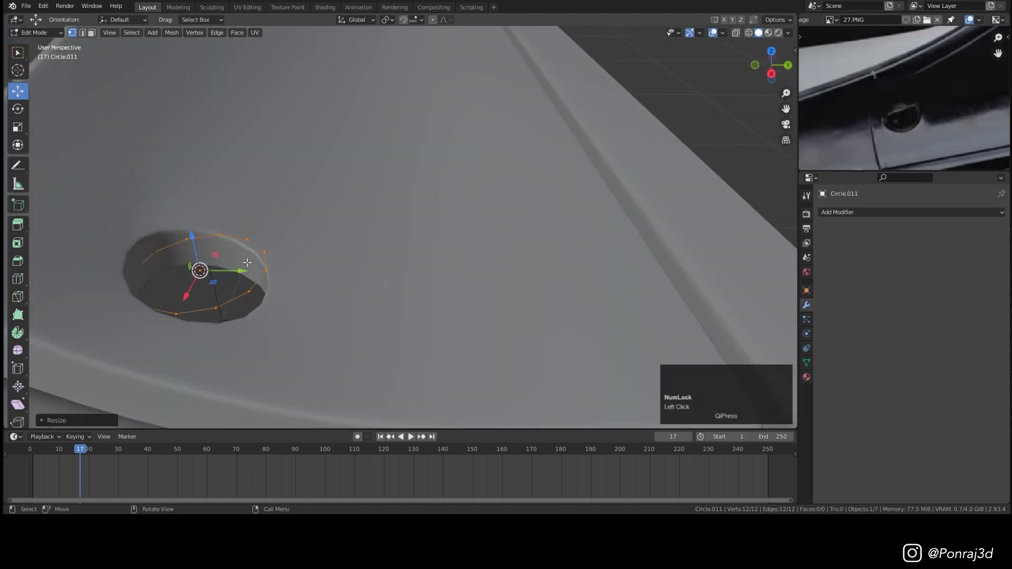
Step: Fill the circle with a face and inset it by 1.461 mm to leave a narrow outer ring
key(f)
middle_drag(248, 262, 222, 268)
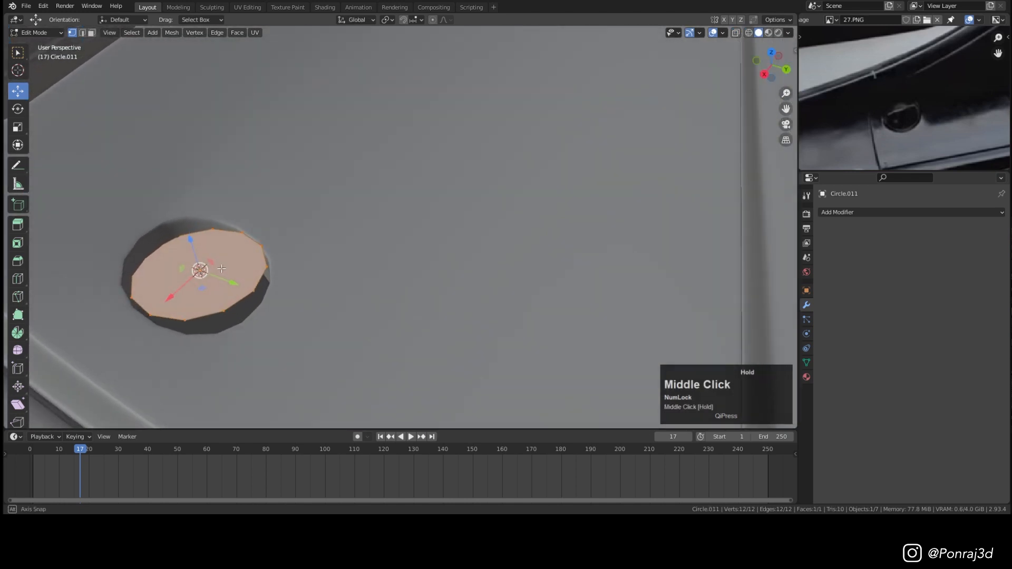
scroll(222, 268, up, 2)
key(i)
right_click(338, 243)
key(i)
click(445, 217)
click(61, 421)
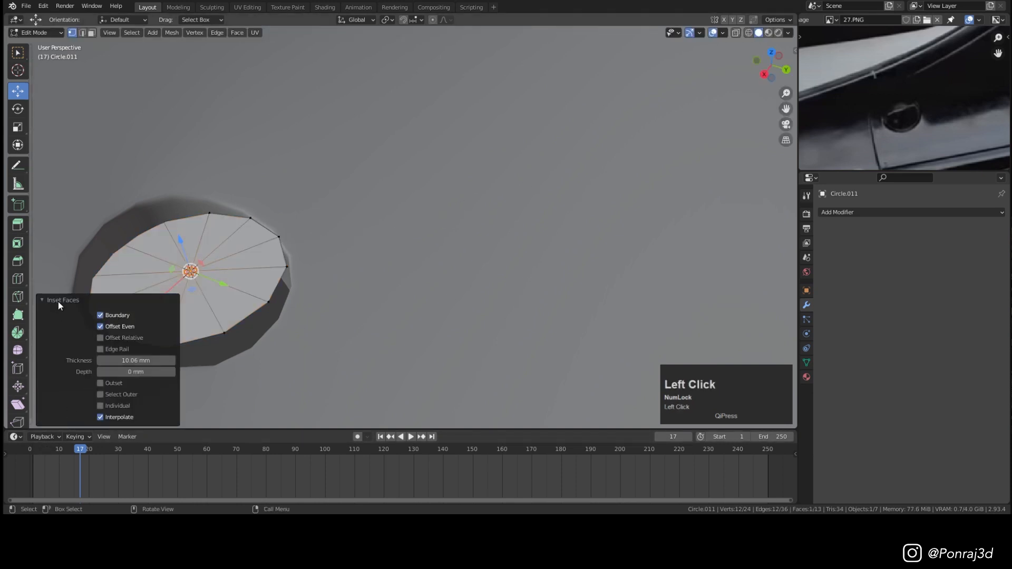
shift+right_click(150, 364)
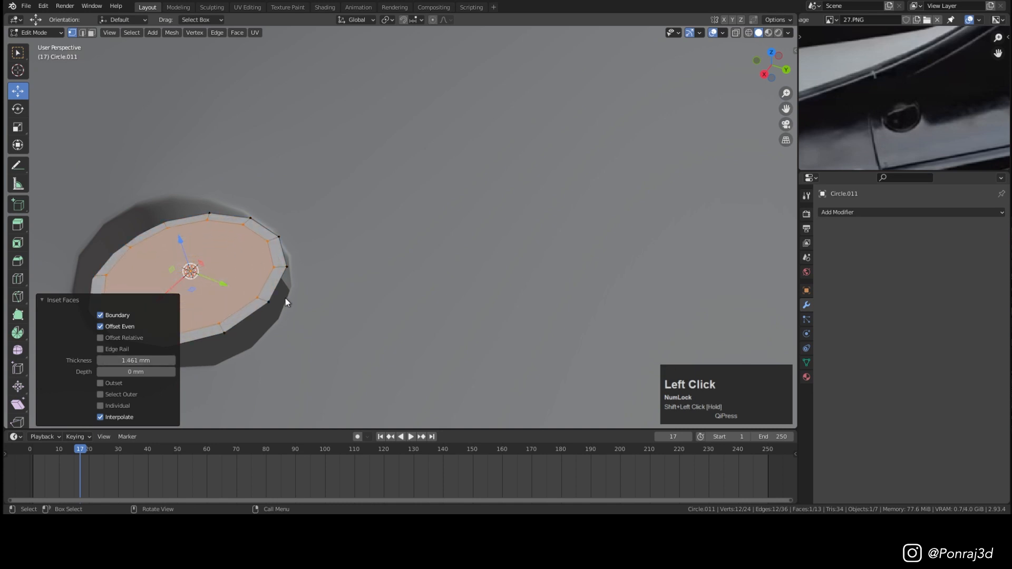
Step: Extrude the disc's inner face down by 1.633 mm and inset it by 5.798 mm
key(e)
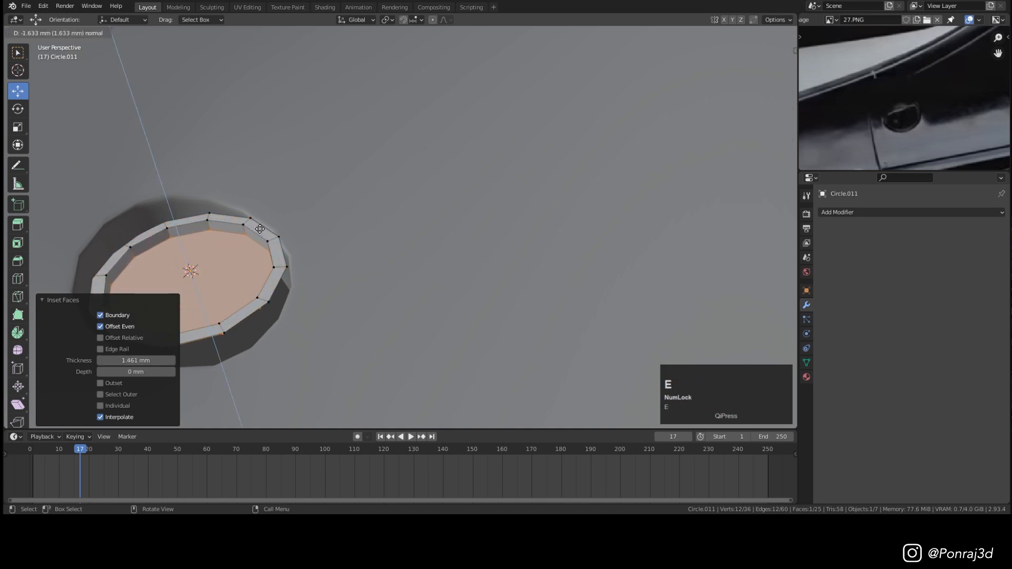
click(260, 229)
middle_drag(260, 229, 422, 216)
key(i)
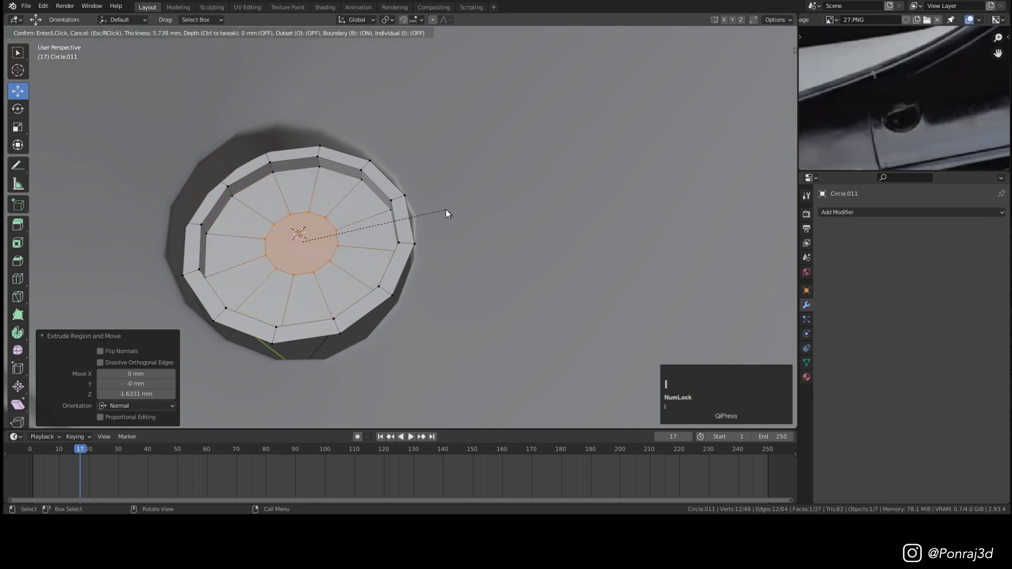
click(447, 214)
Step: Extrude the small central face upward to form a raised hub in the disc
middle_drag(446, 213, 337, 200)
key(e)
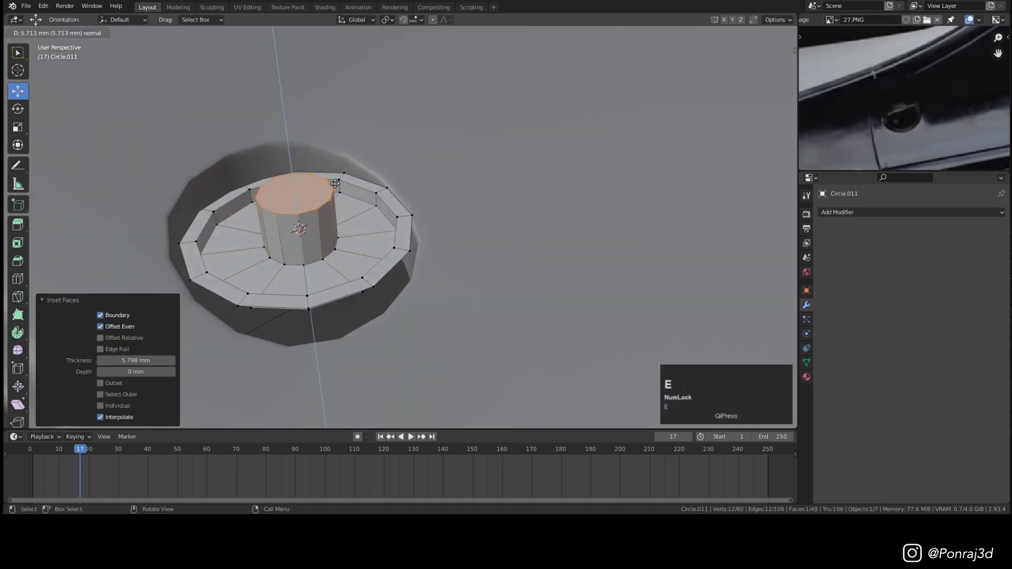
click(334, 196)
Step: Extrude two opposite side faces of the hub and fatten them outward to the rim, forming two handle wings
middle_drag(317, 219, 148, 245)
key(3)
click(294, 234)
shift+click(310, 301)
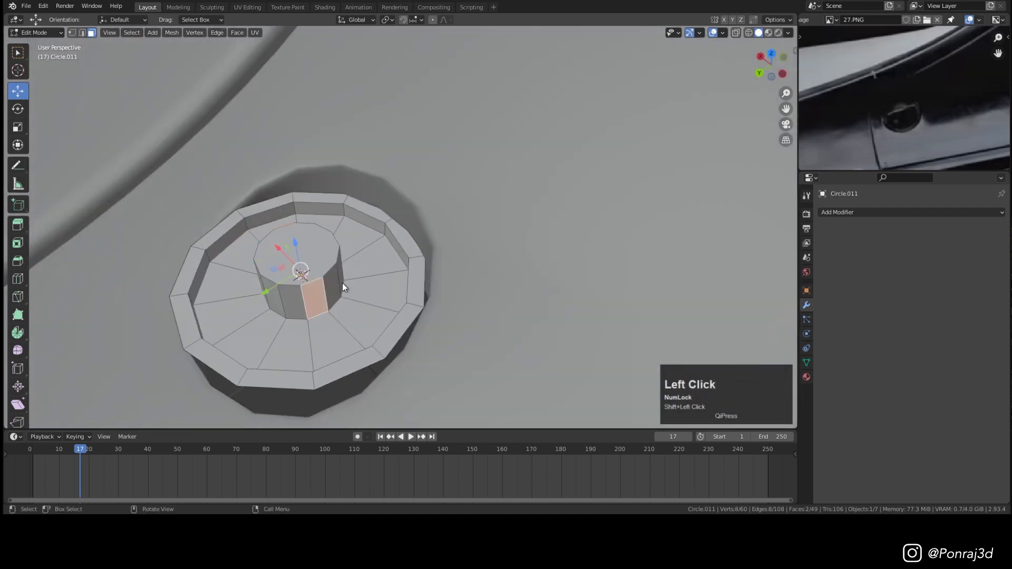
middle_drag(342, 283, 422, 278)
key(e)
click(435, 259)
middle_drag(355, 295, 368, 264)
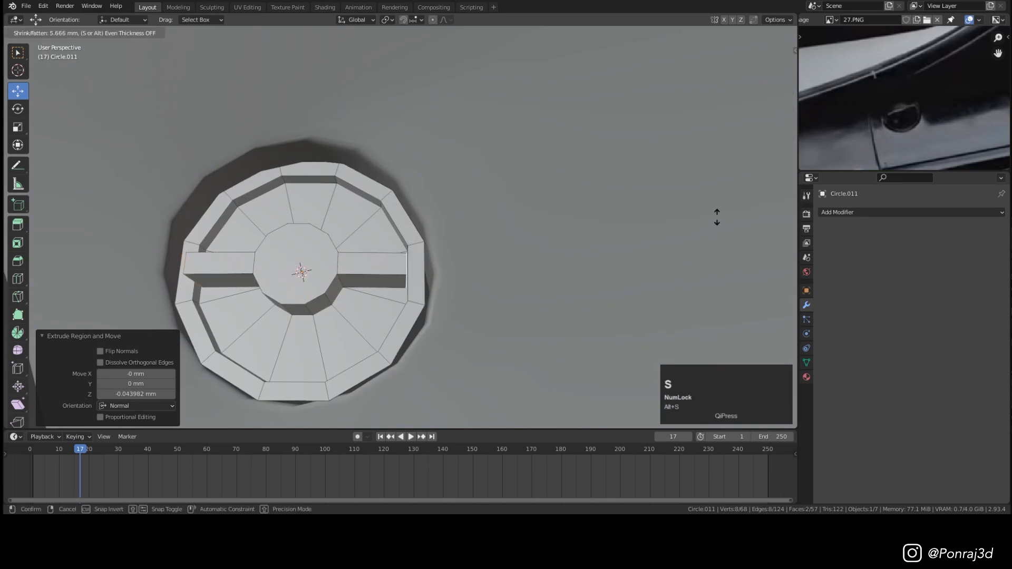
click(731, 214)
middle_drag(731, 214, 493, 208)
Step: Lower the outer top edges of both handle wings to taper them, and return to object mode
key(1)
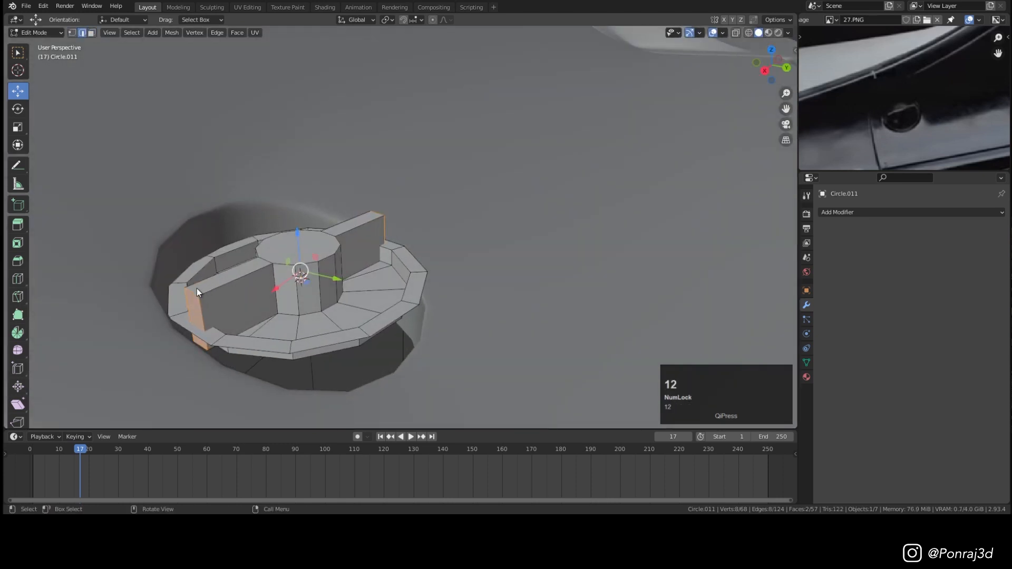
drag(296, 204, 300, 217)
mouse_move(371, 258)
middle_down()
mouse_move(334, 280)
mouse_move(402, 260)
mouse_move(389, 263)
middle_up()
key(Tab)
scroll(333, 281, down, 5)
scroll(389, 262, up, 3)
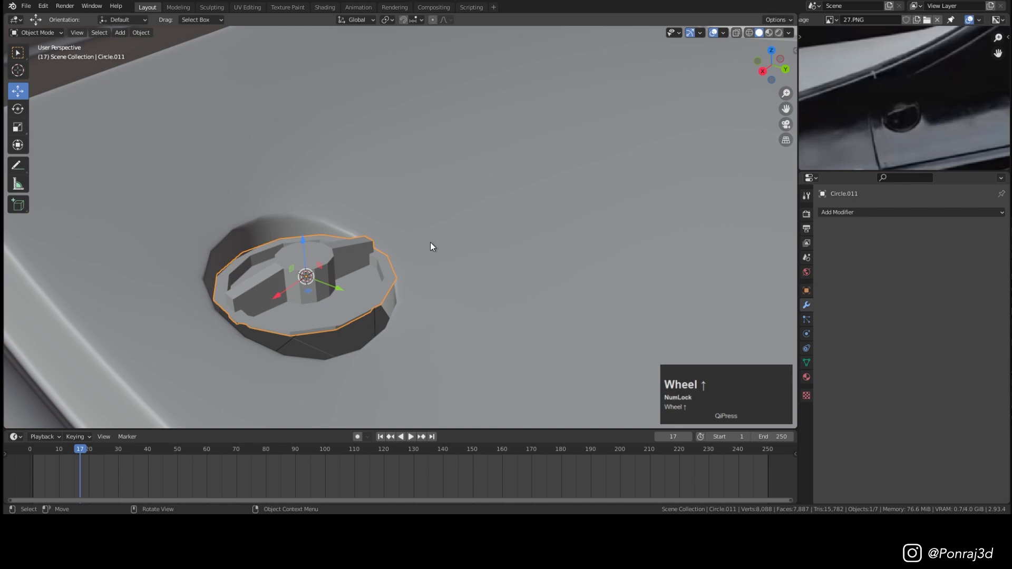
Step: Rotate the knob by -24.4° about the global X axis and scale it up by about 1.07 to fit the hole
key(r)
key(x)
click(432, 293)
middle_drag(432, 293, 350, 296)
key(s)
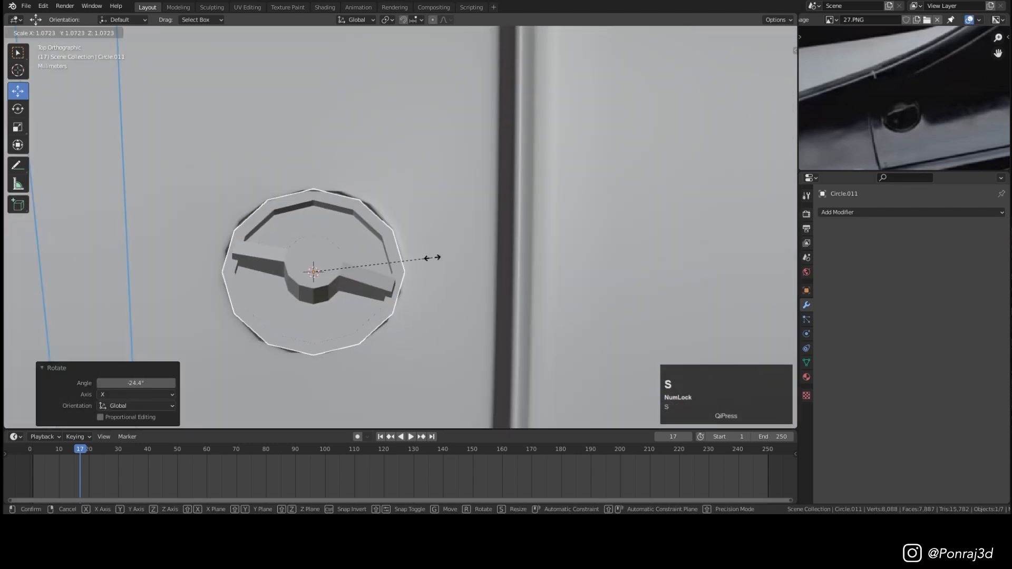
click(434, 258)
Step: Add a level 2 subdivision modifier to the knob and shade it smooth
middle_drag(433, 258, 459, 277)
key(ctrl+1)
key(ctrl+2)
scroll(470, 237, up, 3)
right_click(505, 204)
click(506, 204)
scroll(425, 257, up, 2)
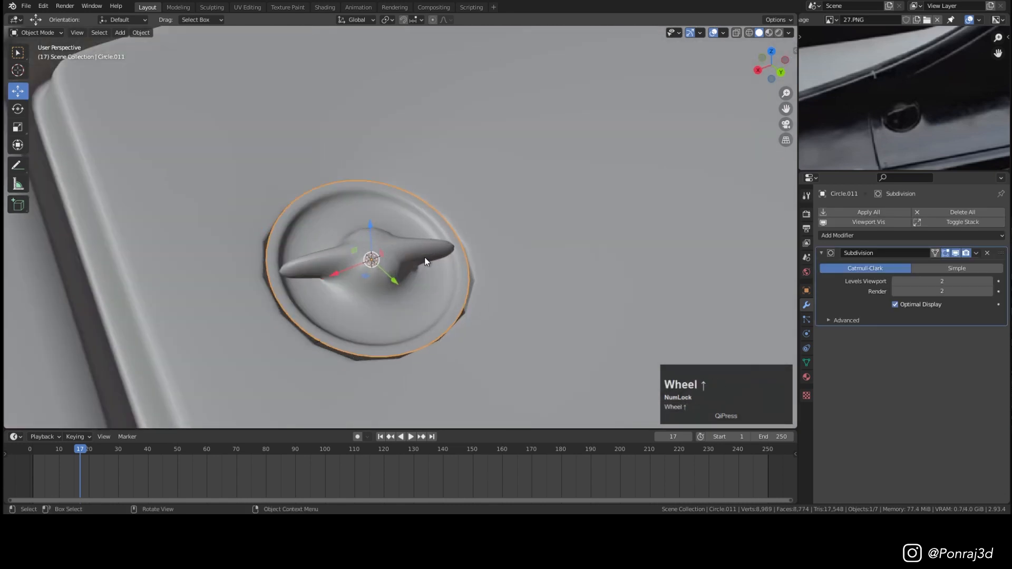
Step: Add support loops around the hub and wings, one near the top slid by -0.957 and one near the base
key(Tab)
scroll(373, 262, up, 2)
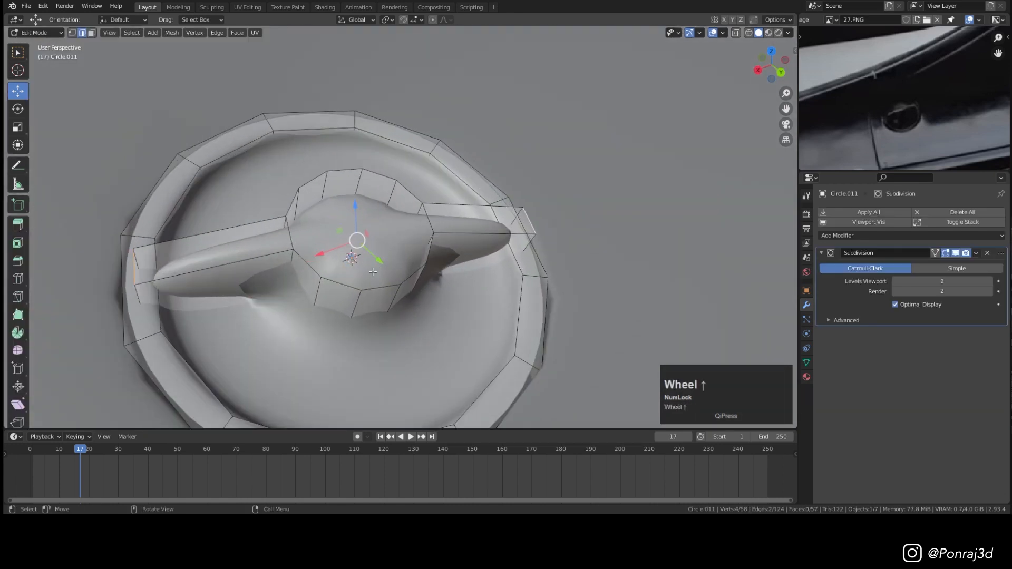
scroll(373, 272, up, 2)
key(ctrl+r)
click(365, 306)
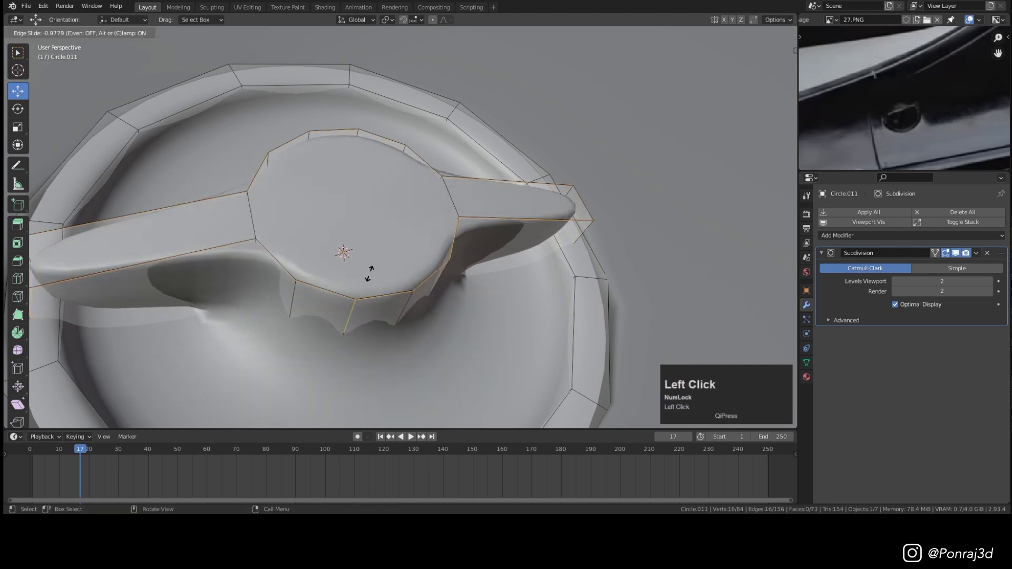
click(369, 273)
middle_drag(365, 310, 359, 286)
key(ctrl+r)
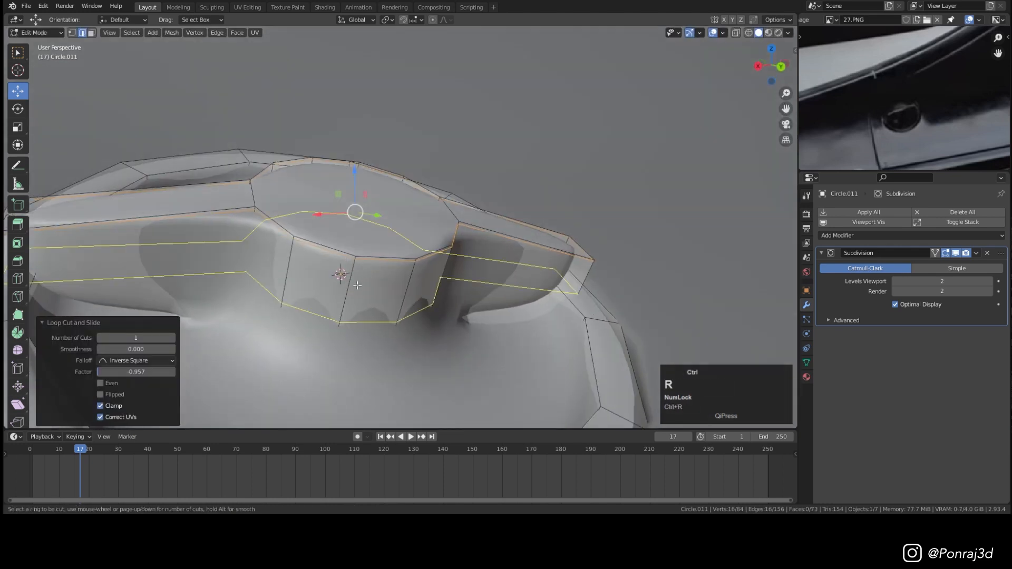
click(357, 286)
click(351, 341)
Step: Add a support loop near the outer end of a handle wing, slid by -0.936
scroll(369, 285, down, 3)
key(l)
scroll(378, 234, up, 2)
key(ctrl+r)
click(267, 264)
click(209, 268)
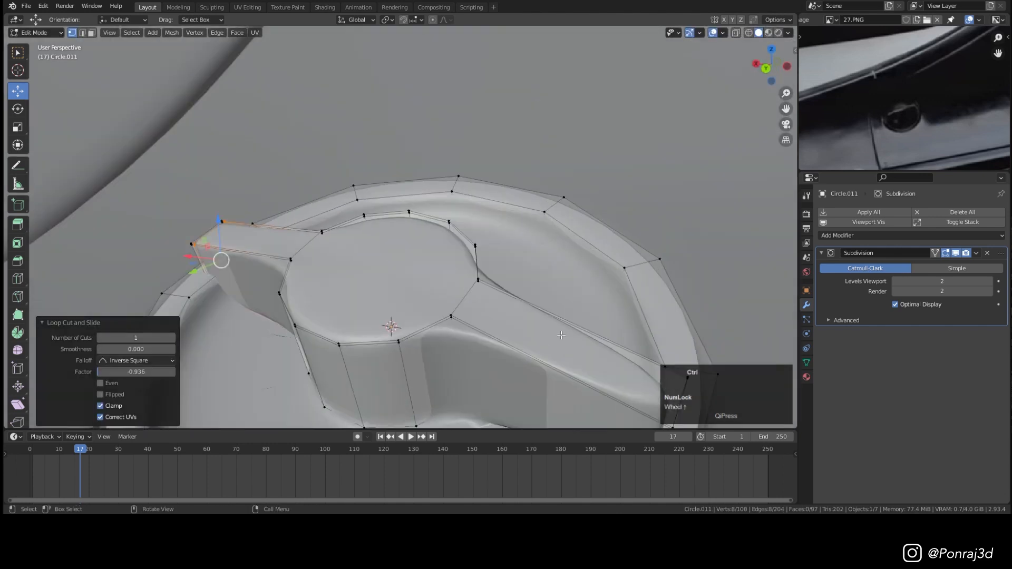
scroll(527, 288, down, 5)
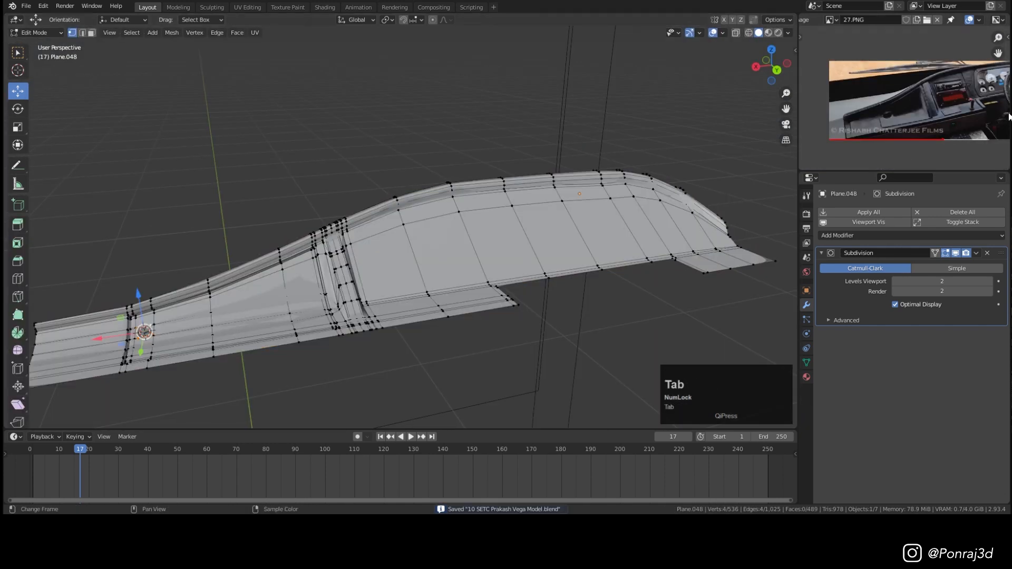
Step: Select the face strip bordering the dashboard's lower cutout and inset it by 6.216 mm with Boundary off
scroll(896, 105, up, 4)
middle_drag(891, 100, 877, 136)
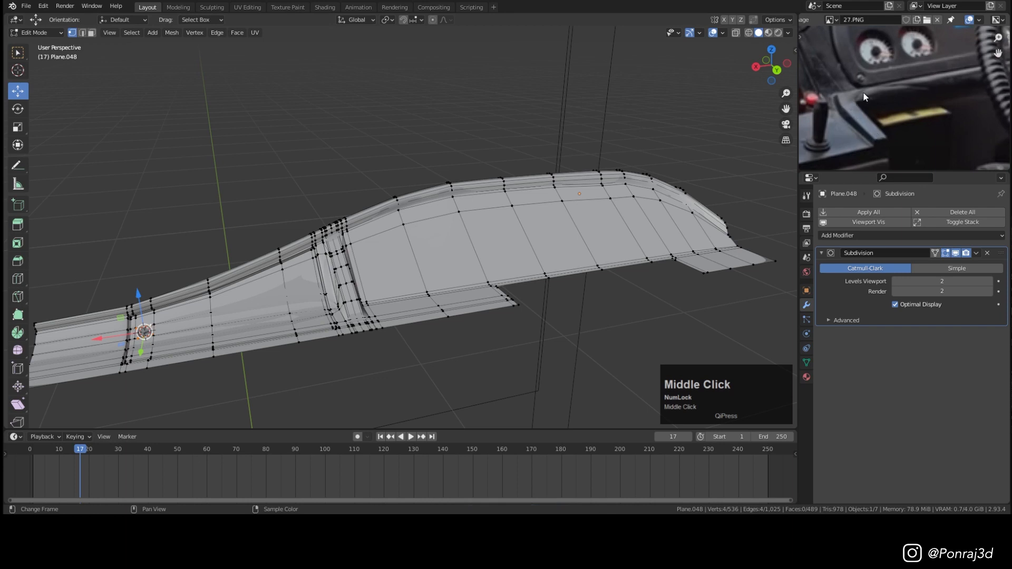
scroll(496, 289, up, 3)
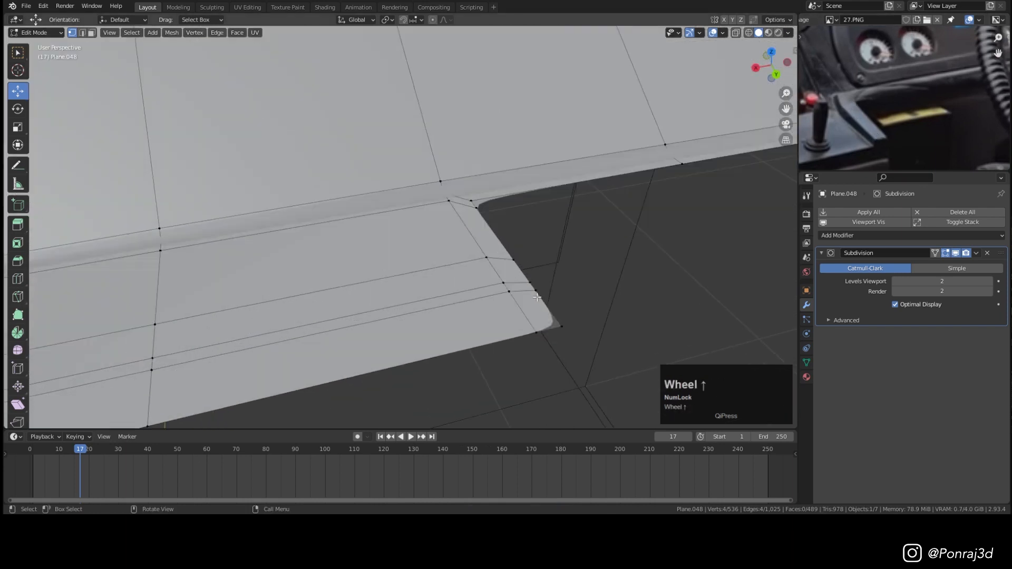
alt+click(531, 294)
middle_drag(532, 294, 388, 310)
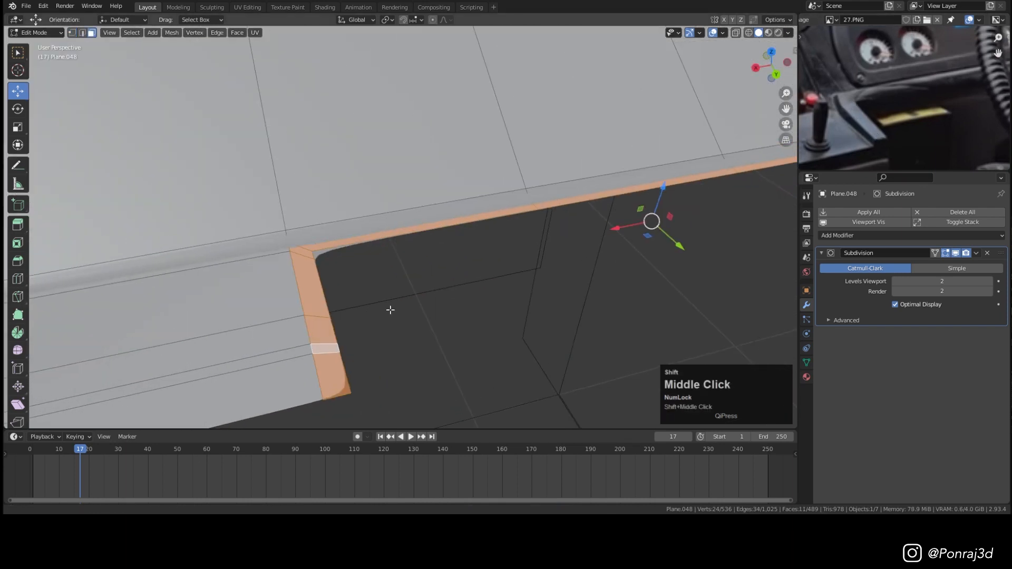
scroll(525, 253, down, 1)
mouse_move(524, 253)
middle_down()
mouse_move(563, 254)
mouse_move(542, 248)
middle_up()
scroll(563, 254, down, 2)
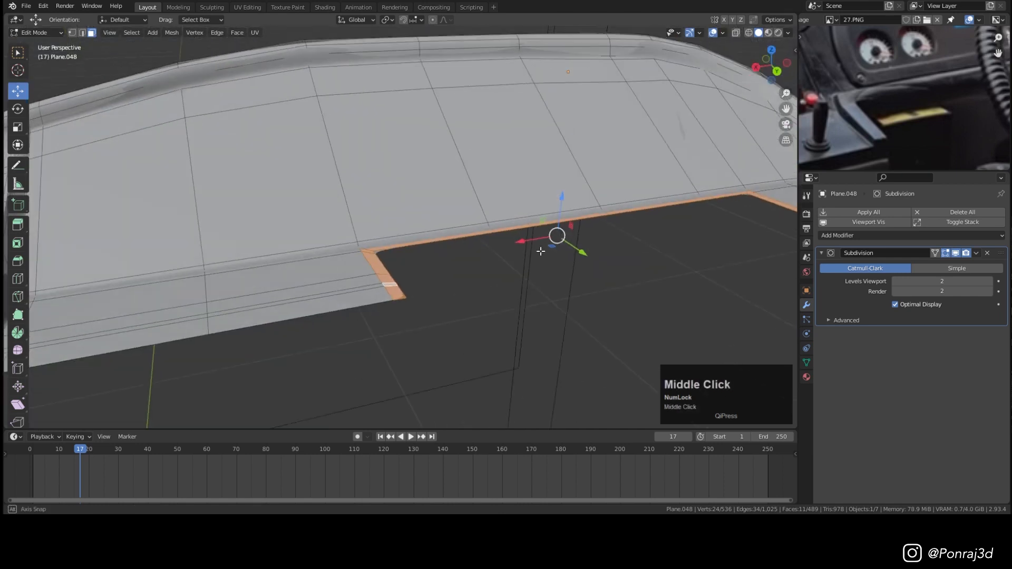
scroll(343, 278, up, 2)
key(i)
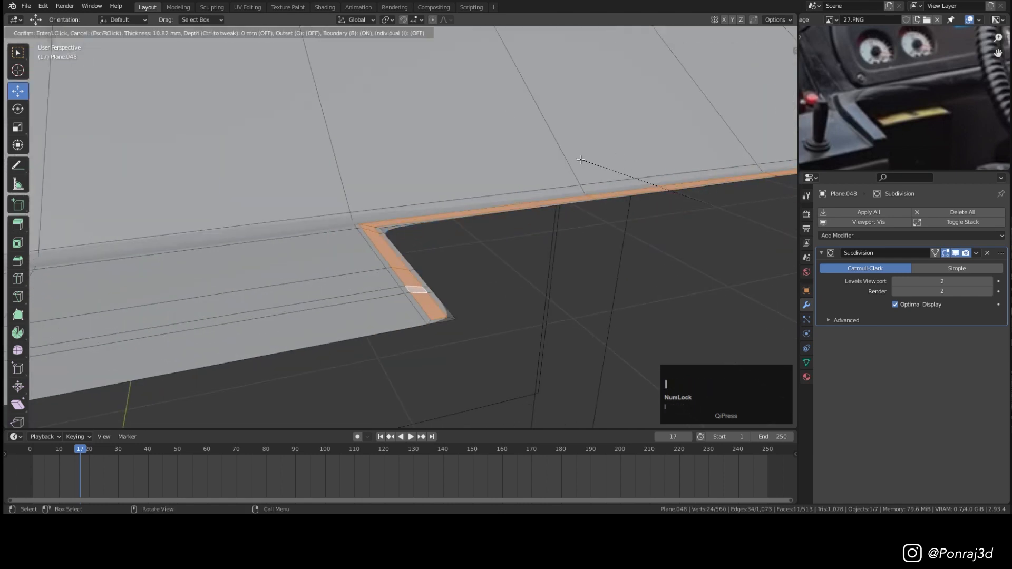
click(579, 158)
scroll(448, 301, up, 3)
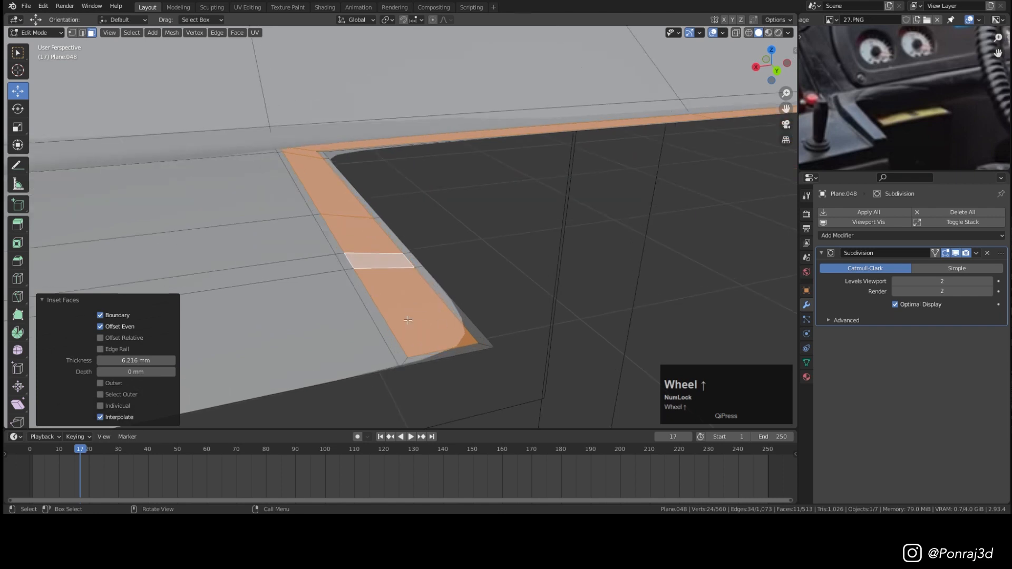
click(103, 315)
Step: Extrude the inset cutout strip outward along its normals and move it by -7.3516 mm along global Z
scroll(573, 194, down, 3)
key(e)
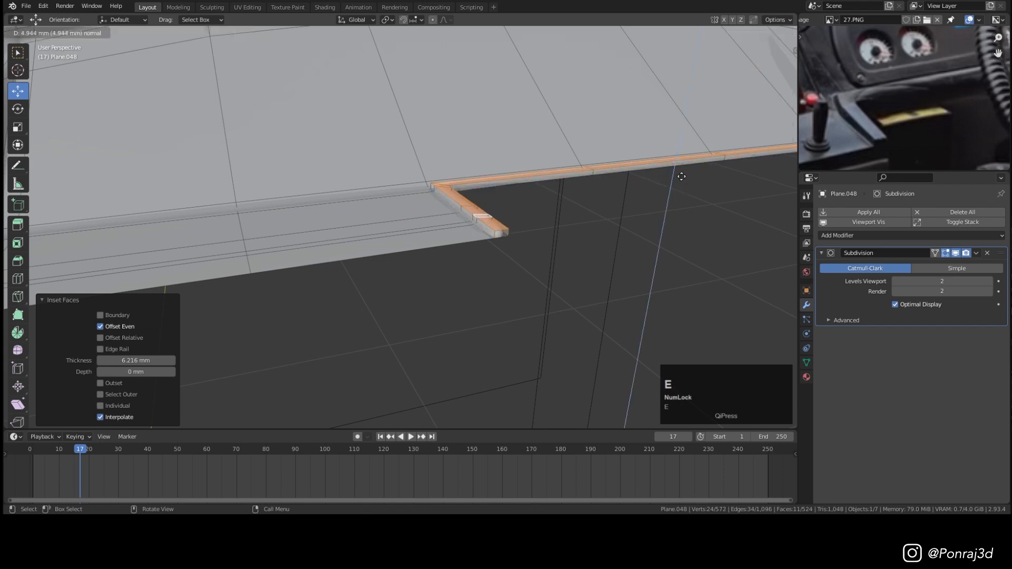
click(682, 168)
shift+middle_drag(681, 167, 649, 178)
drag(649, 141, 646, 159)
Step: Add two support loops along the side walls of the raised cutout rim, slid by -0.897 and 0.611
scroll(506, 256, up, 2)
scroll(419, 262, up, 2)
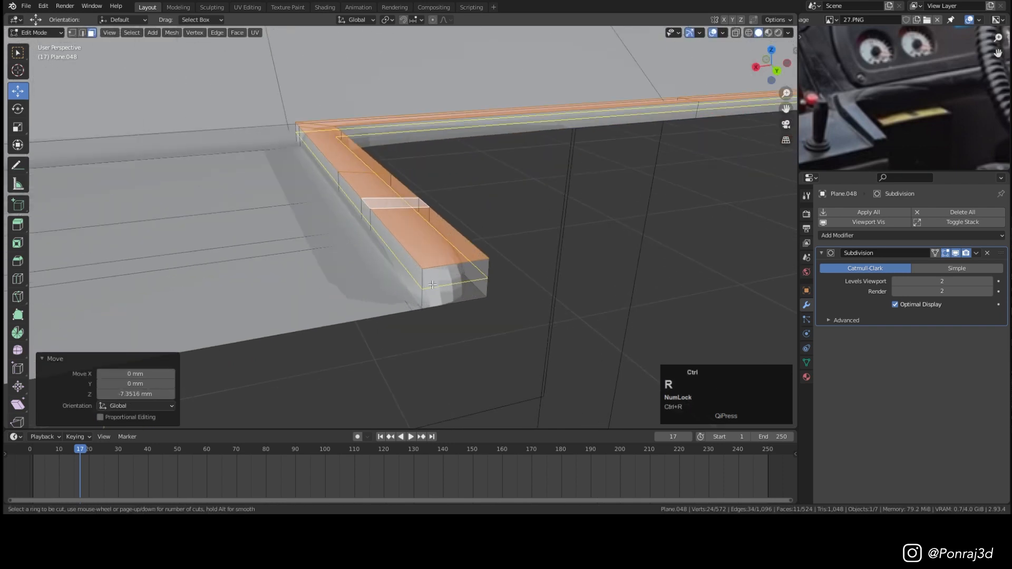
key(ctrl+r)
click(432, 272)
click(436, 267)
key(ctrl+r)
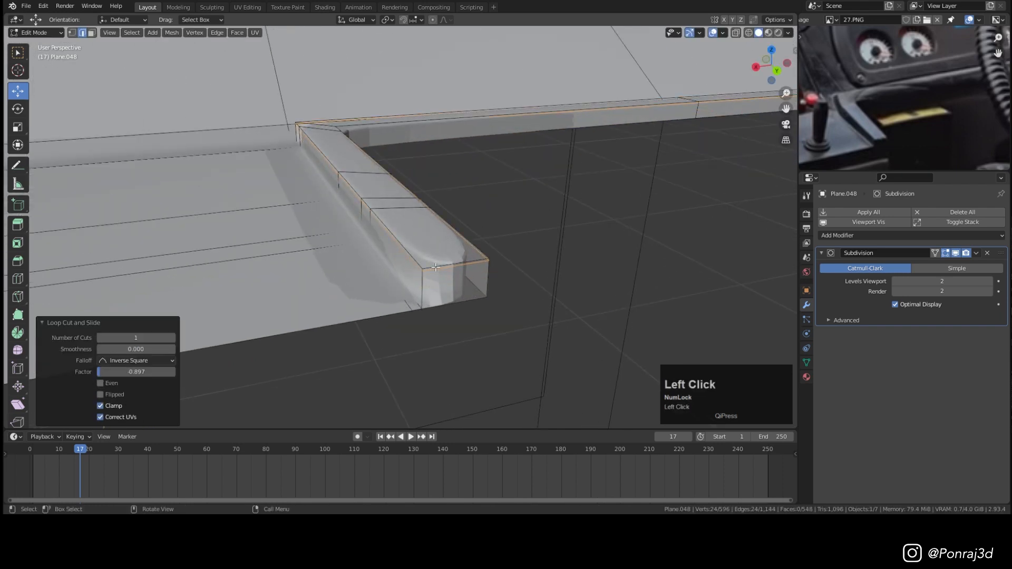
click(428, 286)
click(431, 294)
Step: Add a support loop near each end of the raised cutout rim, one slid by -0.953
middle_drag(432, 295, 459, 312)
shift+middle_drag(460, 312, 469, 288)
key(ctrl+r)
click(470, 291)
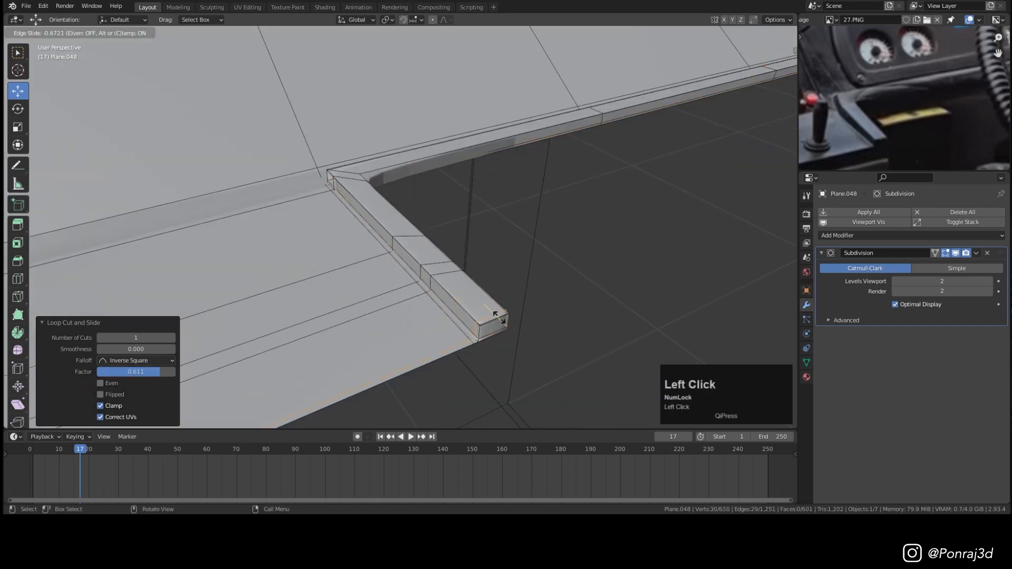
click(502, 318)
scroll(502, 318, down, 2)
middle_drag(502, 319, 323, 346)
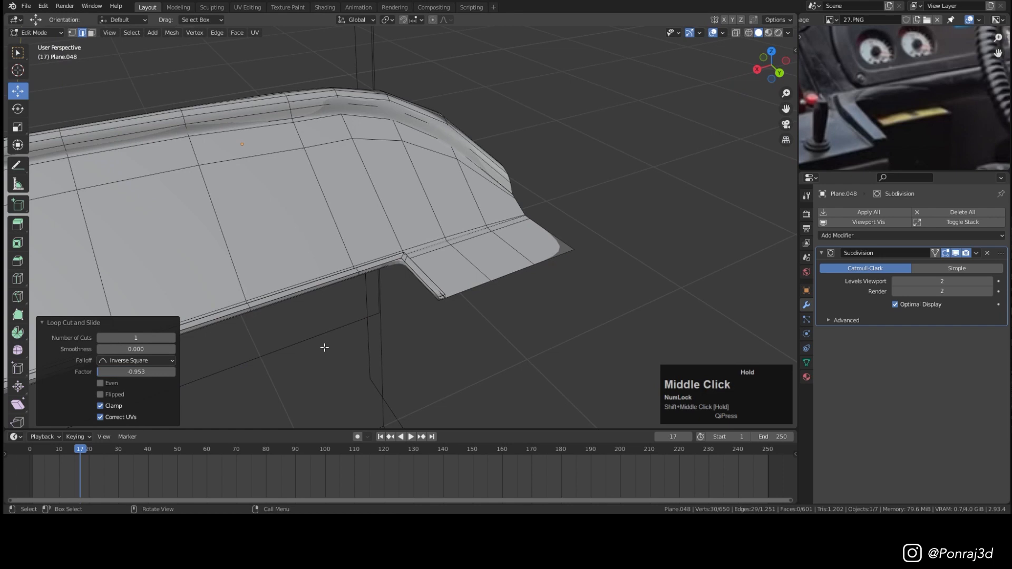
scroll(445, 287, up, 3)
scroll(445, 287, up, 4)
key(ctrl+r)
click(428, 301)
click(472, 319)
Step: Examine the smoothed dashboard panel and compare it with the instrument and steering wheel areas in the reference photo
click(371, 263)
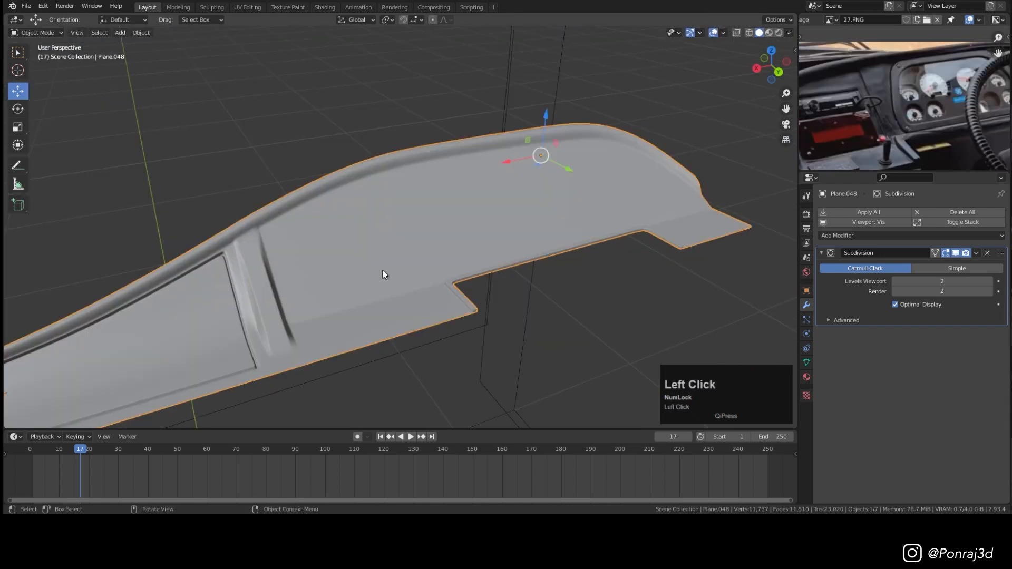
middle_drag(372, 262, 363, 271)
scroll(362, 271, up, 2)
scroll(893, 78, down, 3)
middle_drag(894, 78, 871, 90)
scroll(874, 91, up, 5)
scroll(939, 89, down, 8)
middle_drag(938, 89, 930, 112)
scroll(841, 124, up, 6)
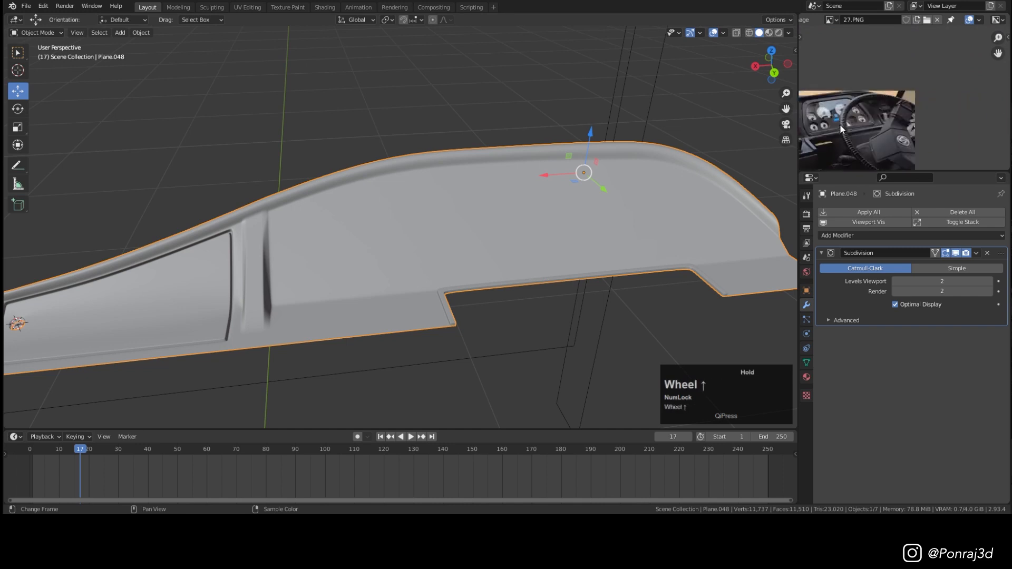
scroll(973, 119, down, 4)
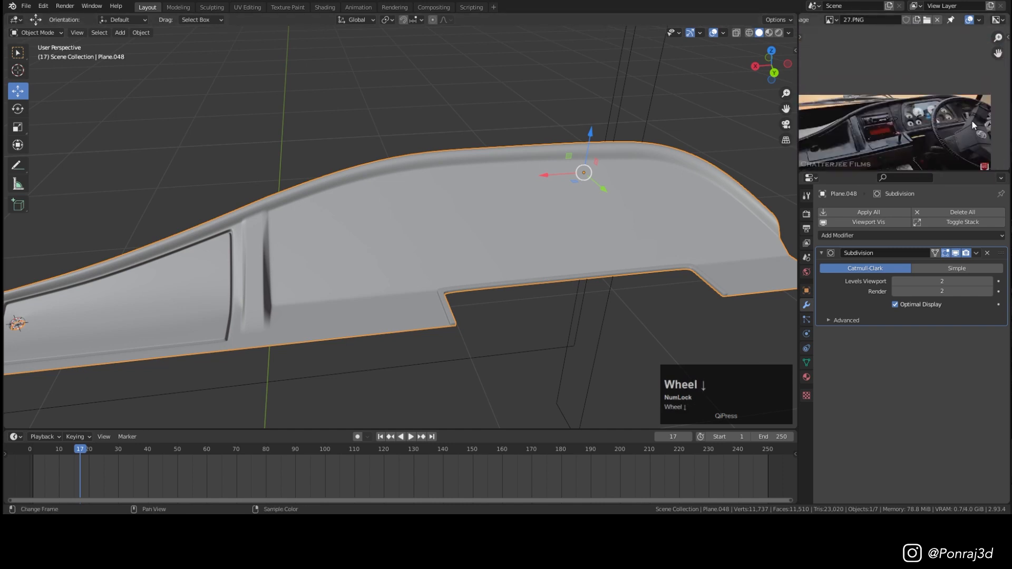
Step: Select the four main panel faces between the vertical pillar and the lower cutout and inset them by 20.75 mm
scroll(400, 217, up, 2)
click(405, 207)
key(Tab)
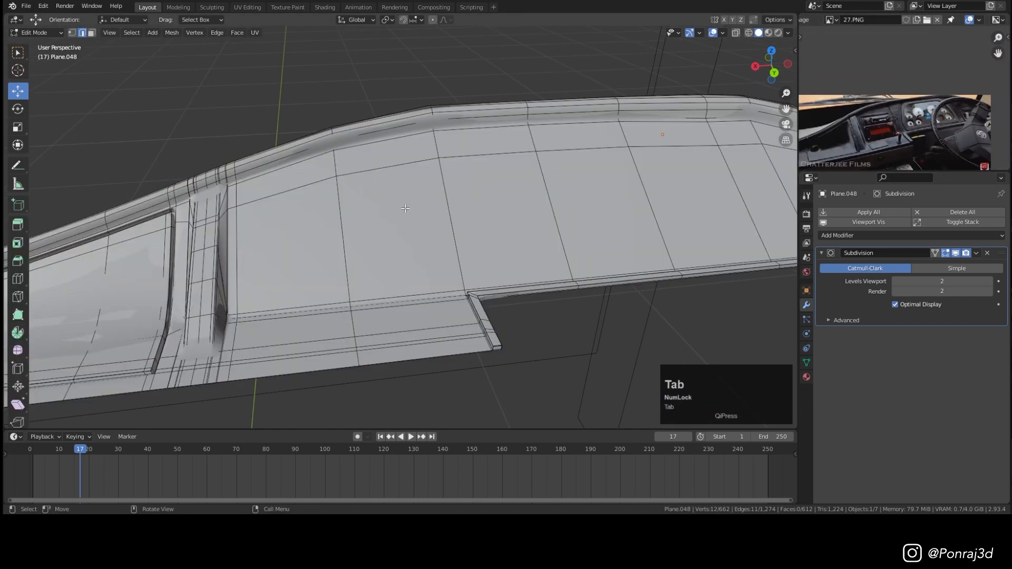
key(3)
click(284, 174)
shift+click(385, 153)
shift+click(388, 227)
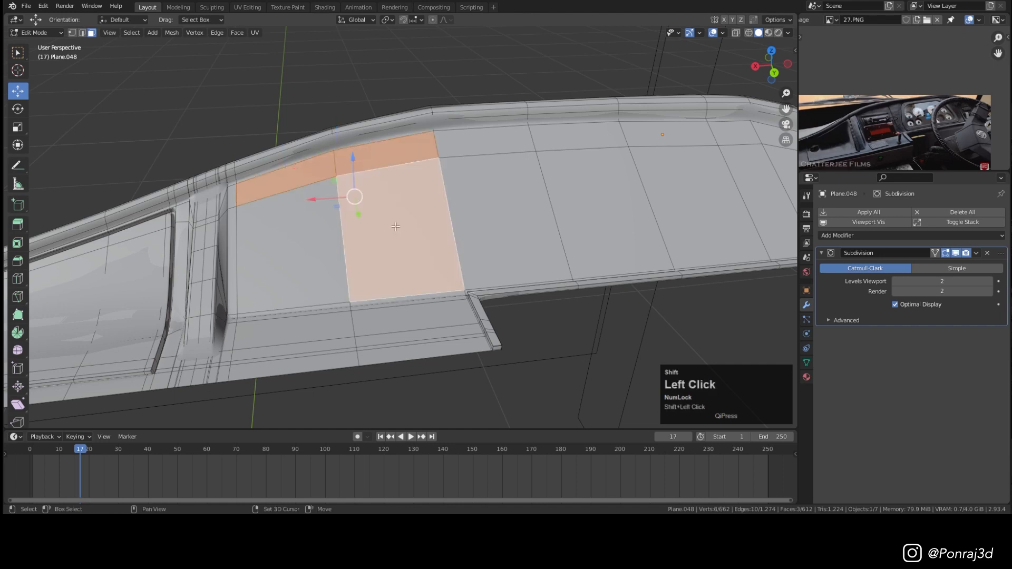
shift+click(275, 236)
scroll(553, 206, up, 3)
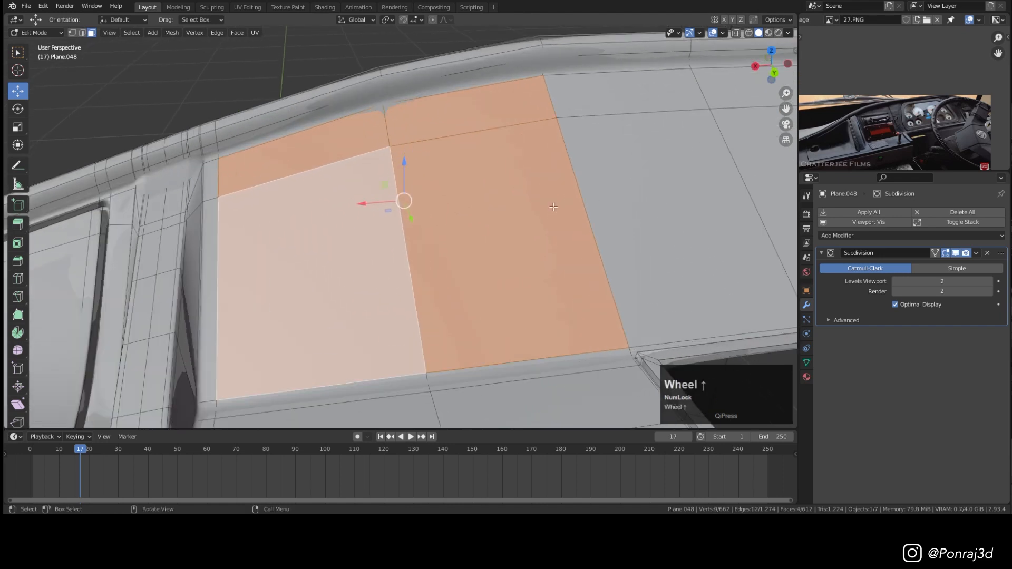
key(i)
click(641, 177)
Step: Add a centred loop inside the inset border of the four-face panel and shrink it by -17.5 mm to form a groove
scroll(624, 343, up, 4)
key(ctrl+r)
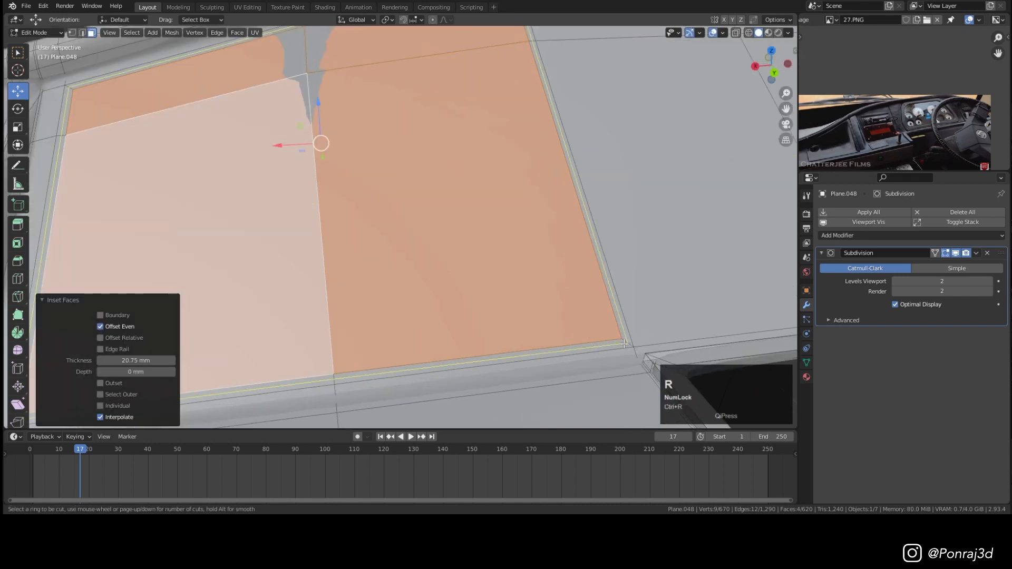
click(624, 343)
middle_drag(624, 344, 644, 310)
scroll(645, 310, up, 3)
key(alt+s)
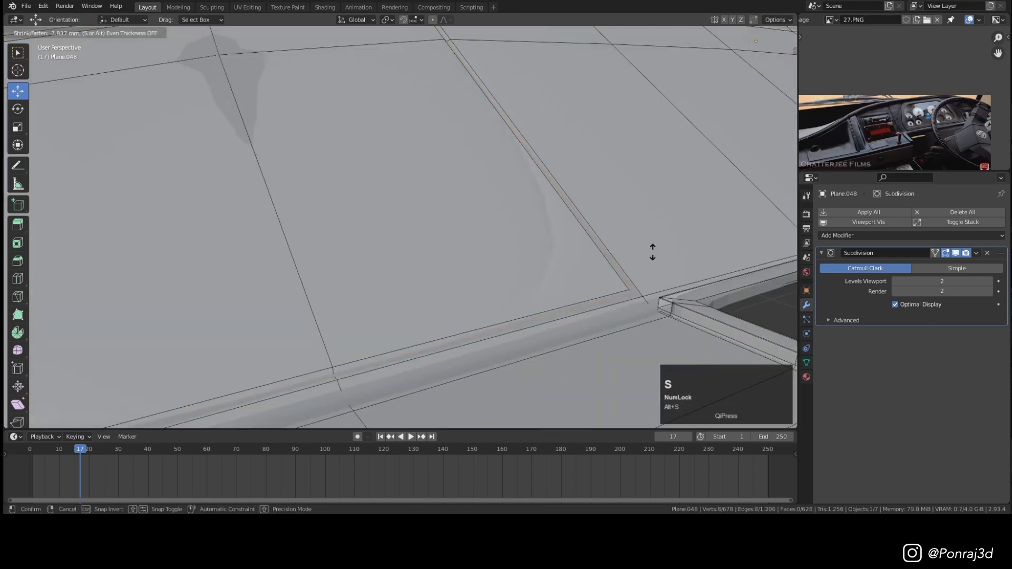
click(638, 262)
scroll(491, 232, down, 4)
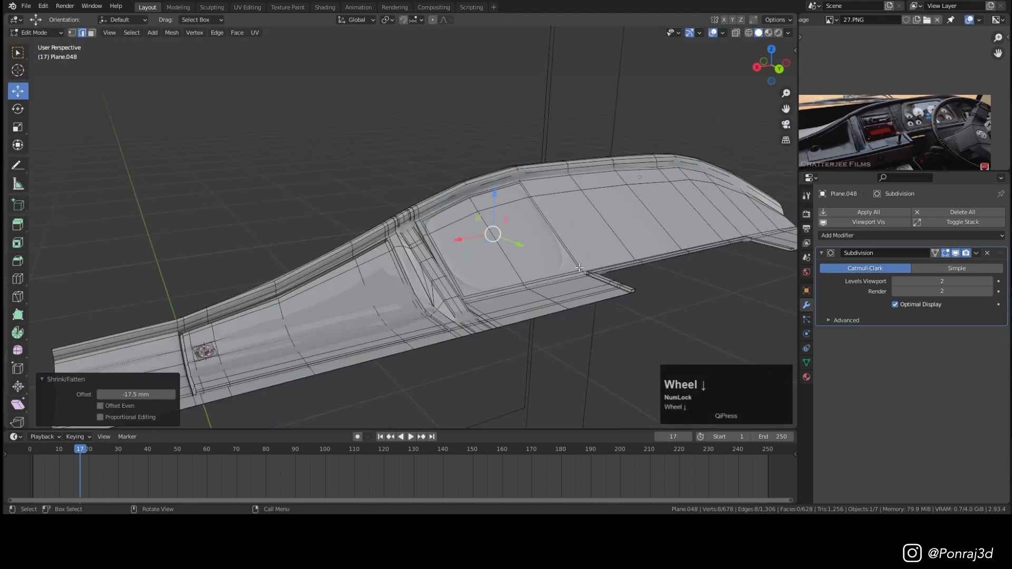
Step: Add support loops on the inner and outer sides of the groove around the four-face panel, one slid by 0.670
middle_drag(490, 232, 478, 232)
scroll(484, 226, up, 3)
middle_drag(719, 210, 551, 311)
scroll(552, 311, up, 2)
key(ctrl+r)
click(510, 289)
click(536, 303)
middle_drag(537, 304, 578, 290)
key(ctrl+r)
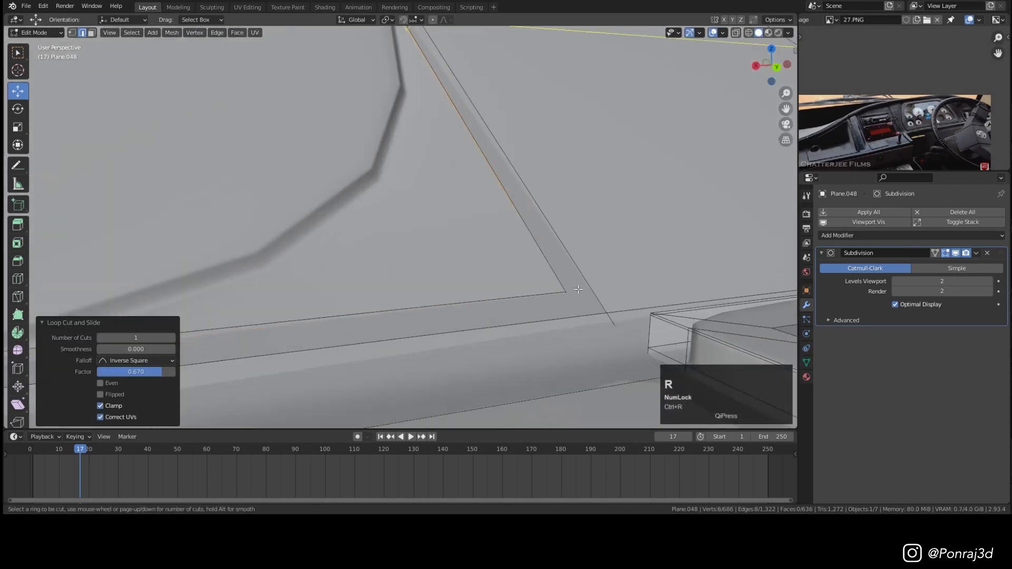
key(Tab)
scroll(543, 269, down, 8)
scroll(543, 270, up, 7)
key(Tab)
key(ctrl+r)
right_click(554, 295)
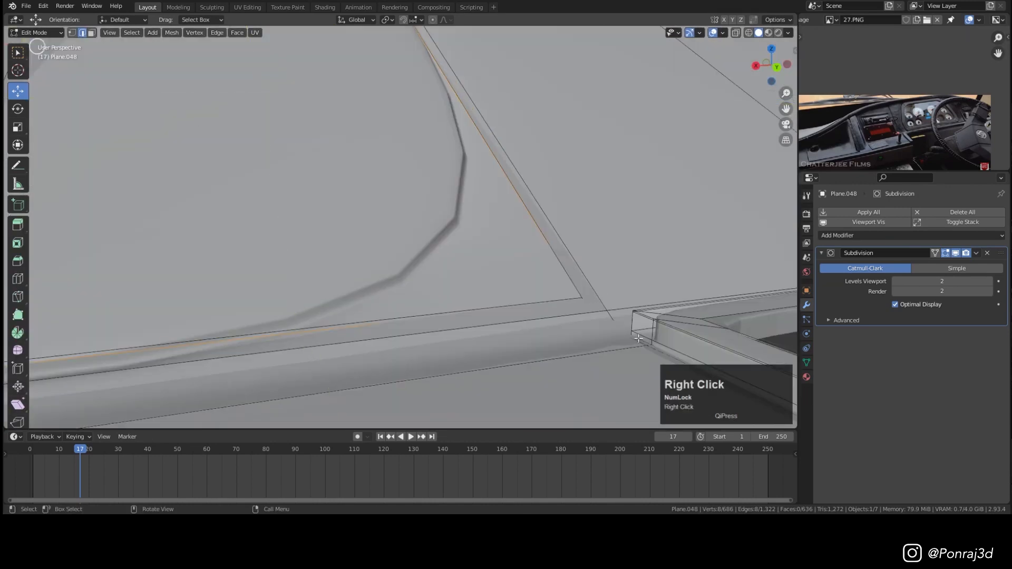
key(shift+z)
key(ctrl+r)
click(564, 362)
click(570, 360)
key(shift+z)
scroll(569, 359, down, 6)
key(Tab)
key(Tab)
Step: Add vertical support loops across the dashboard near both side edges of the four-face grooved panel
shift+middle_drag(342, 220, 459, 200)
key(ctrl+r)
click(322, 103)
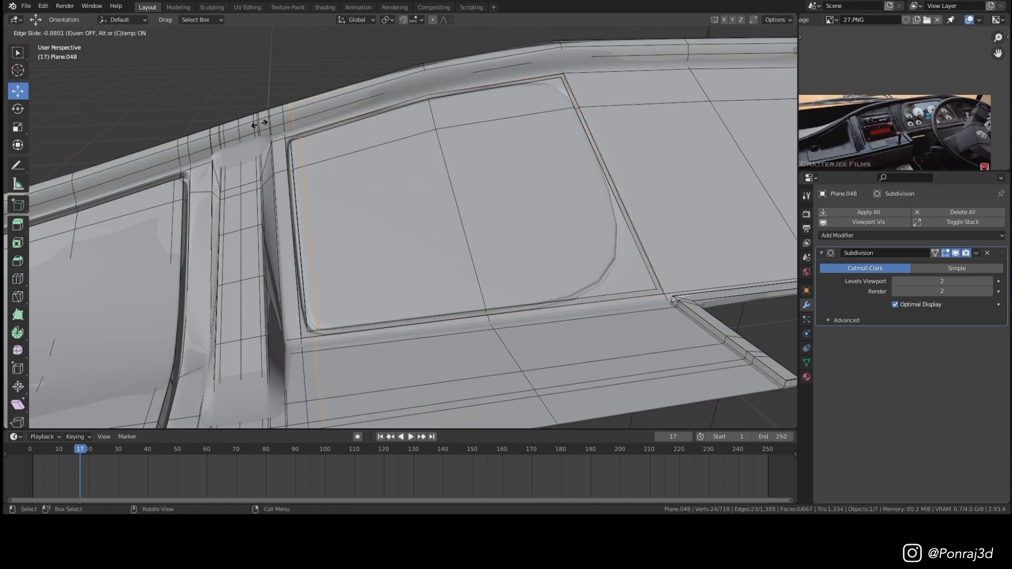
click(259, 124)
key(ctrl+r)
click(498, 52)
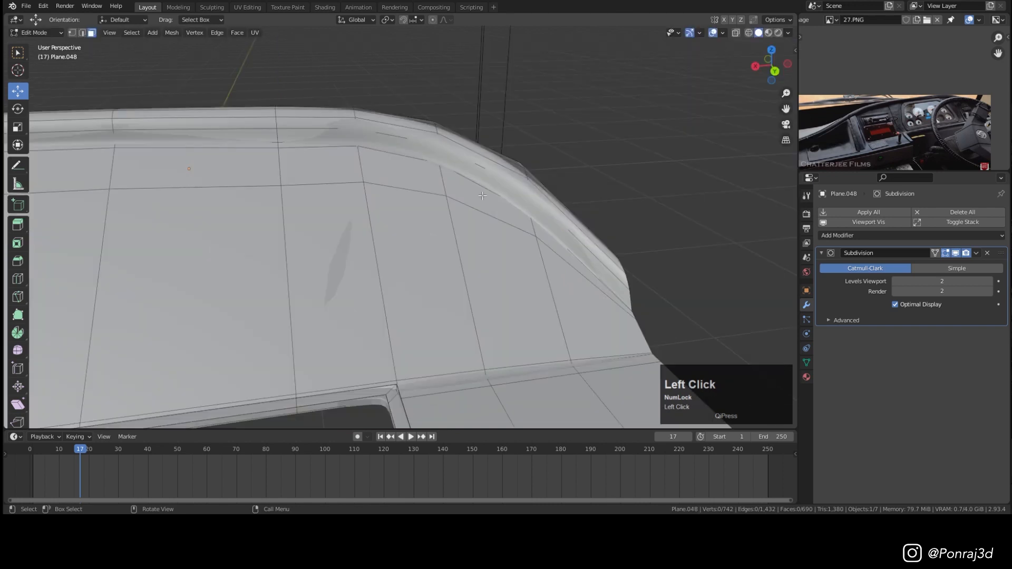
Step: Select the six faces at the dashboard's curved end and inset them by 24.79 mm with Boundary on
ctrl+click(415, 178)
ctrl+click(442, 347)
ctrl+click(615, 333)
ctrl+click(550, 242)
ctrl+click(506, 213)
scroll(636, 228, up, 1)
scroll(636, 228, up, 1)
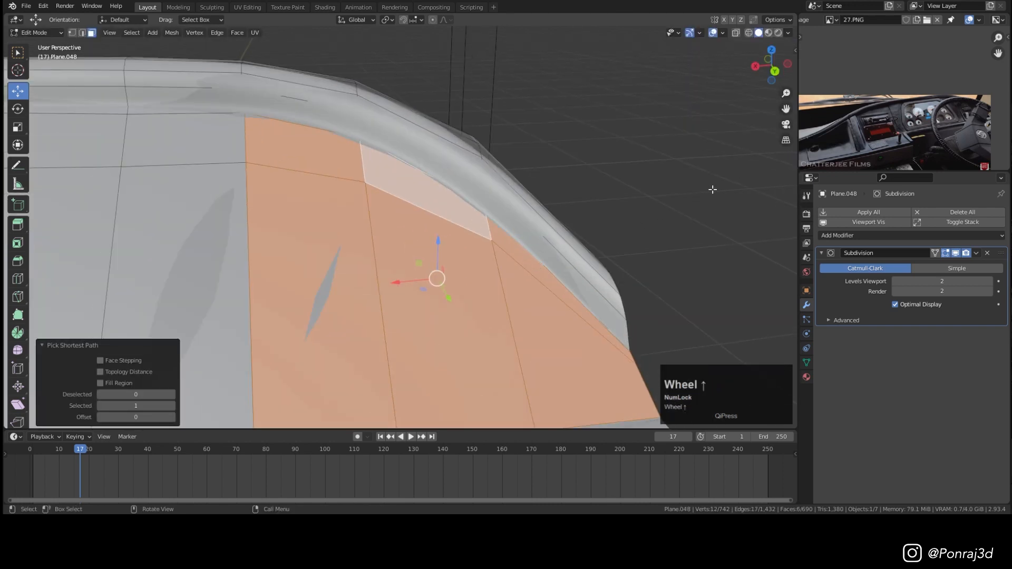
key(i)
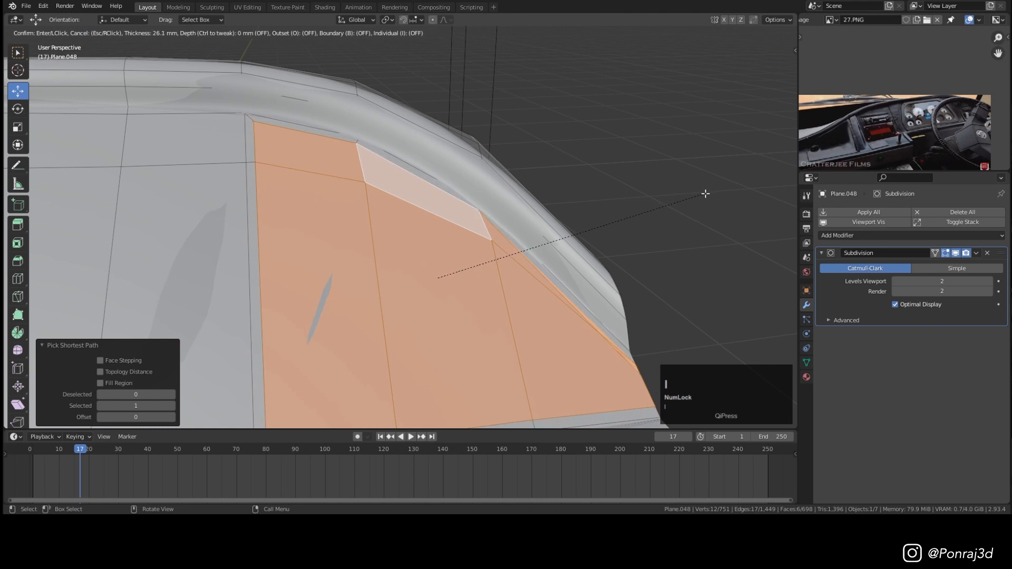
click(705, 194)
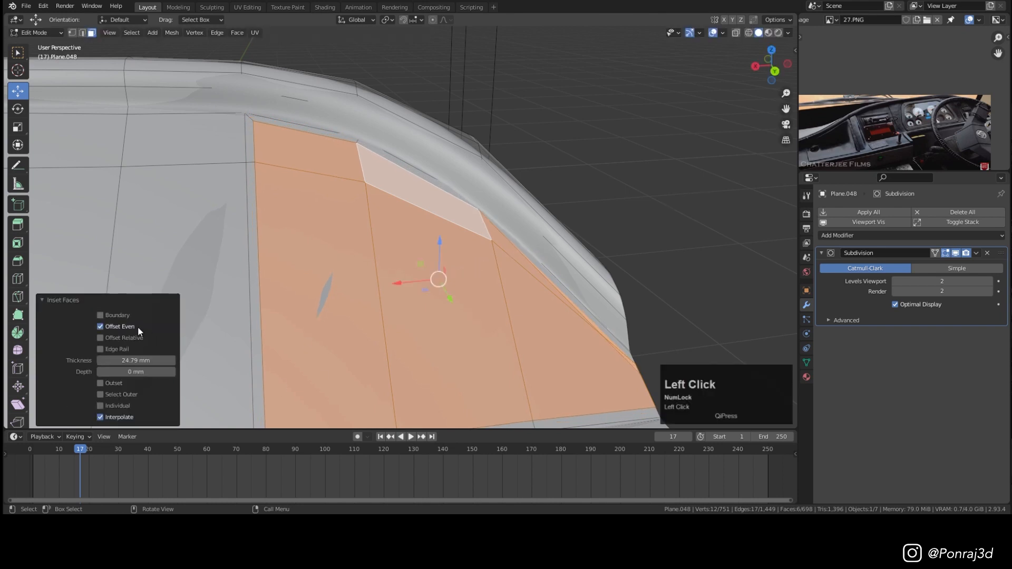
shift+middle_drag(621, 321, 618, 235)
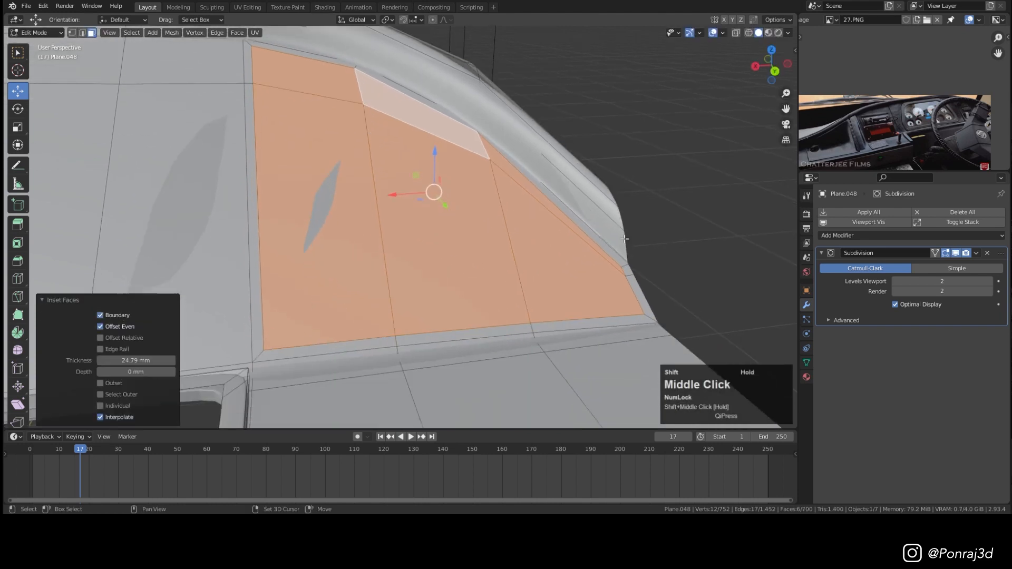
Step: Add a loop with slide factor 0 in the curved-end panel's inset border and shrink it by -30.9 mm into a groove
scroll(637, 268, up, 2)
key(ctrl+r)
click(644, 333)
click(644, 333)
middle_drag(644, 332, 633, 295)
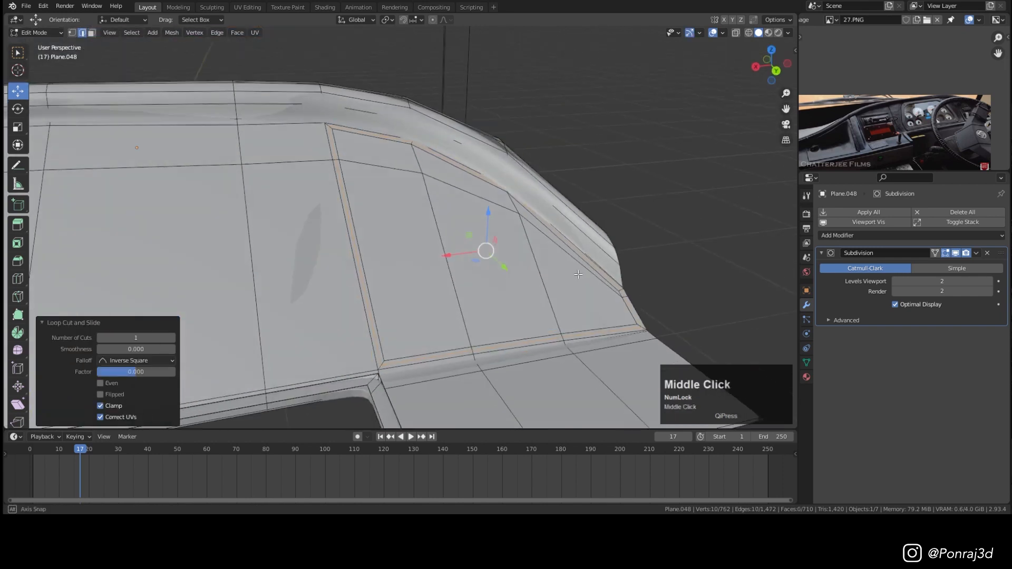
scroll(633, 295, up, 3)
shift+middle_drag(625, 253, 660, 184)
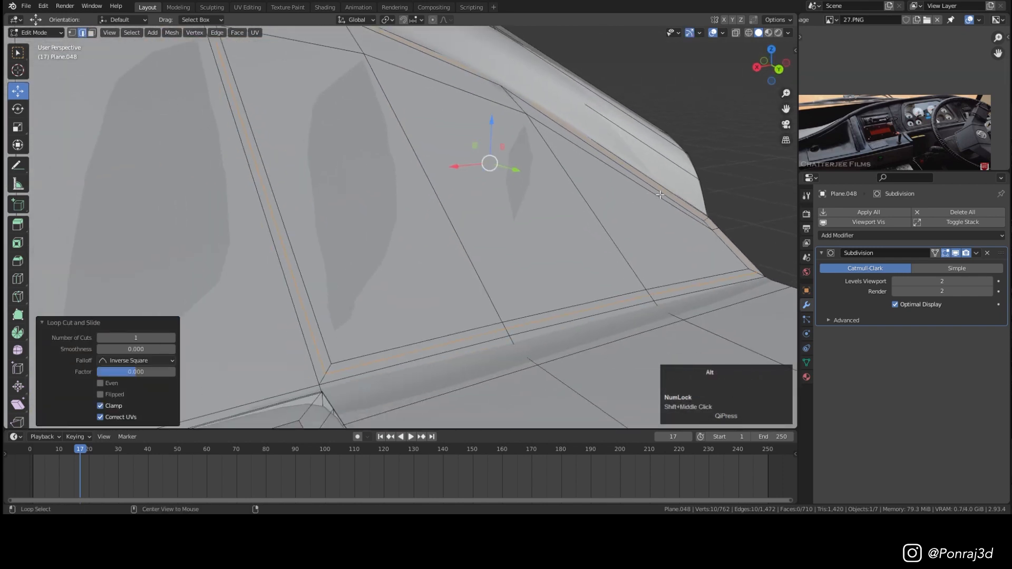
key(alt+s)
click(631, 222)
Step: Add support loops on both sides of the groove around the curved-end panel, one slid by -0.734
scroll(586, 195, down, 3)
mouse_move(631, 221)
middle_down()
mouse_move(585, 195)
mouse_move(638, 240)
middle_up()
shift+middle_drag(638, 240, 630, 115)
scroll(368, 314, up, 2)
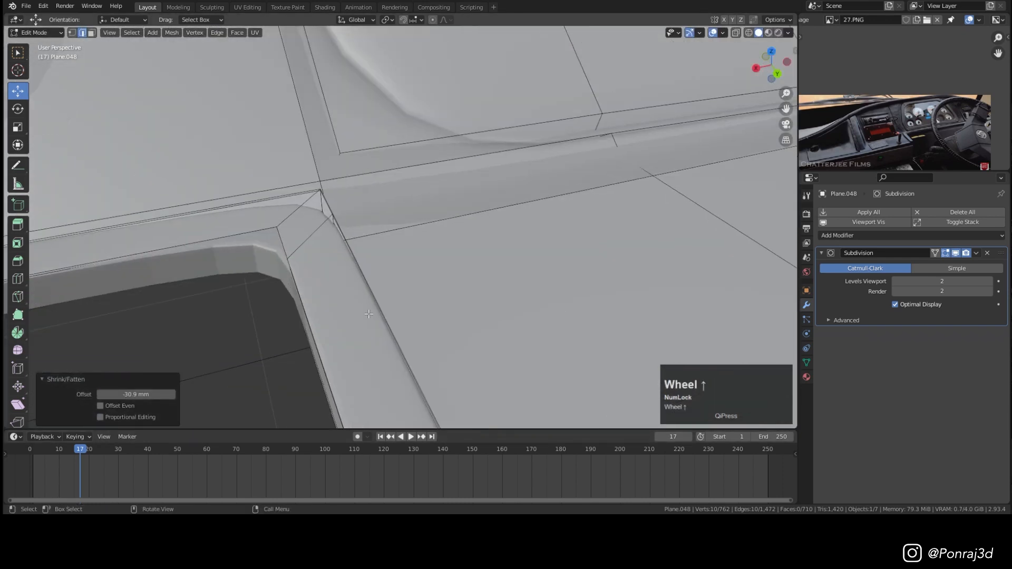
click(338, 149)
click(345, 147)
key(z)
key(ctrl+r)
click(251, 273)
click(251, 274)
key(z)
Step: Add vertical support loops beside both side edges of the curved-end panel, the one by its straight edge slid by -0.732
scroll(321, 91, up, 2)
scroll(320, 91, up, 2)
key(ctrl+r)
click(356, 95)
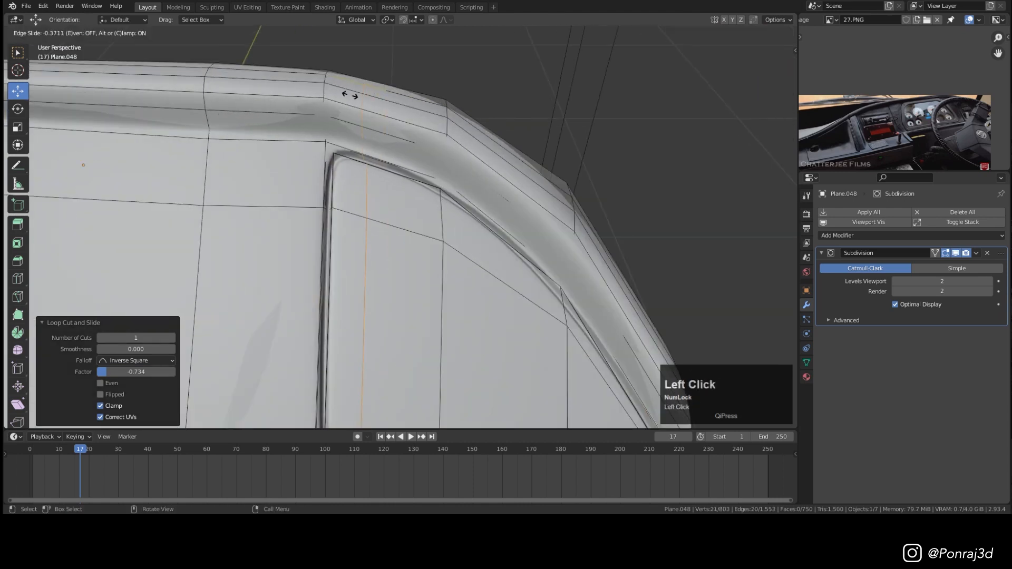
click(331, 98)
scroll(333, 99, down, 5)
shift+middle_drag(333, 98, 476, 166)
scroll(477, 165, up, 5)
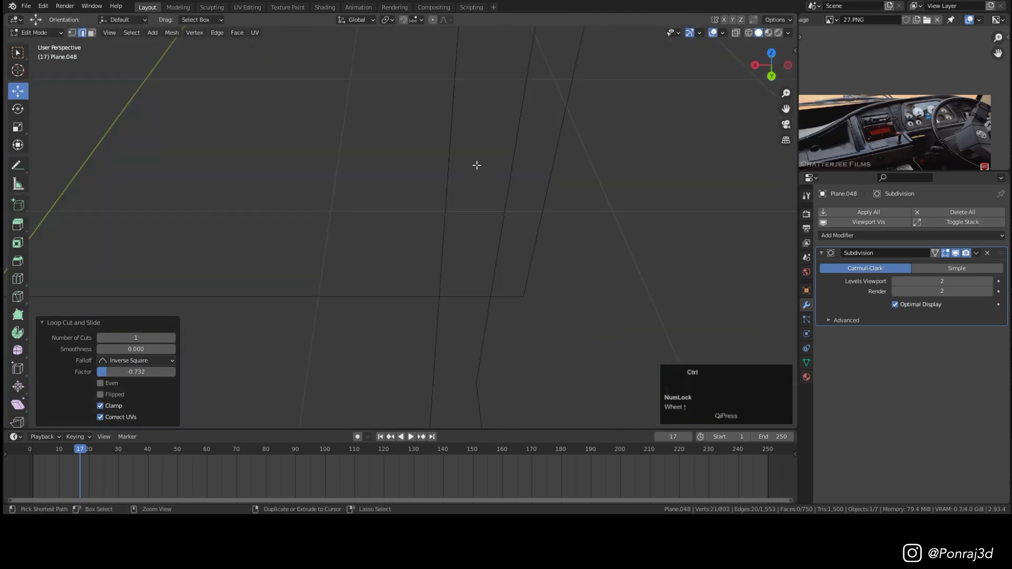
scroll(470, 209, down, 3)
scroll(350, 215, up, 4)
key(ctrl+r)
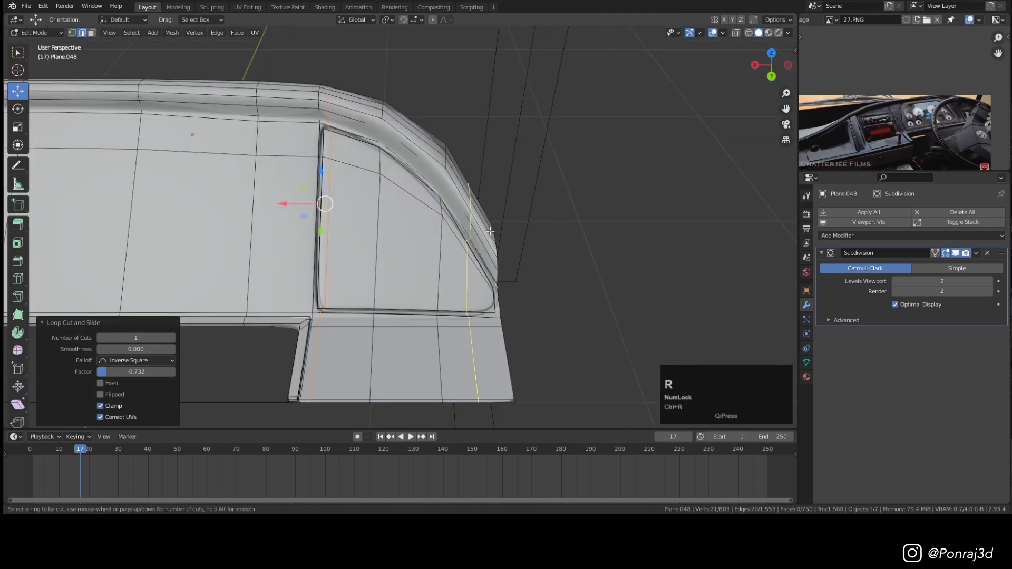
click(323, 203)
click(521, 241)
key(Tab)
scroll(451, 197, down, 7)
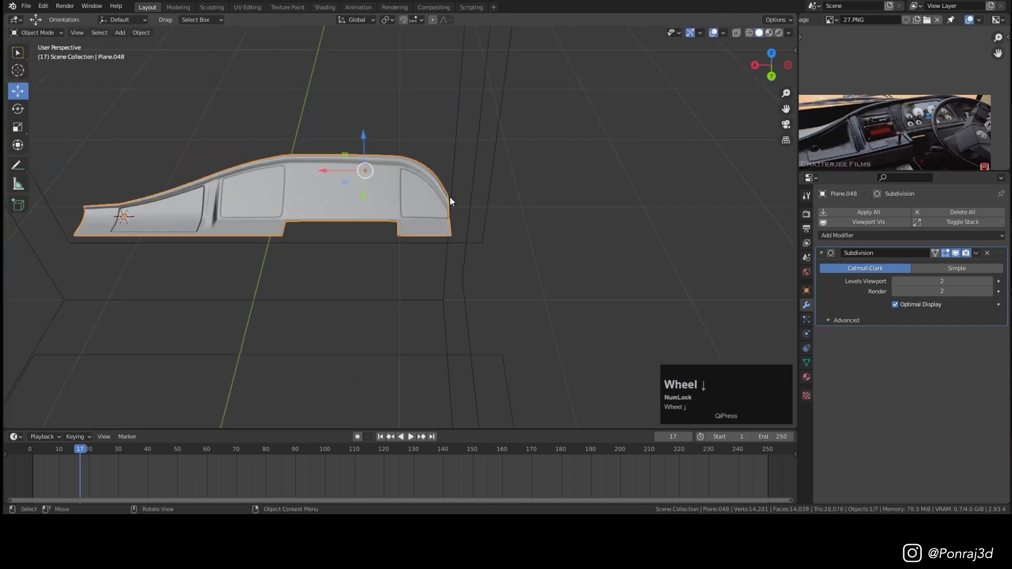
Step: Save the file and add a lengthwise support loop across the dashboard, sliding it toward the panels' lower edges
key(ctrl+s)
middle_drag(450, 197, 384, 186)
scroll(384, 186, up, 7)
key(Tab)
key(ctrl+r)
click(383, 185)
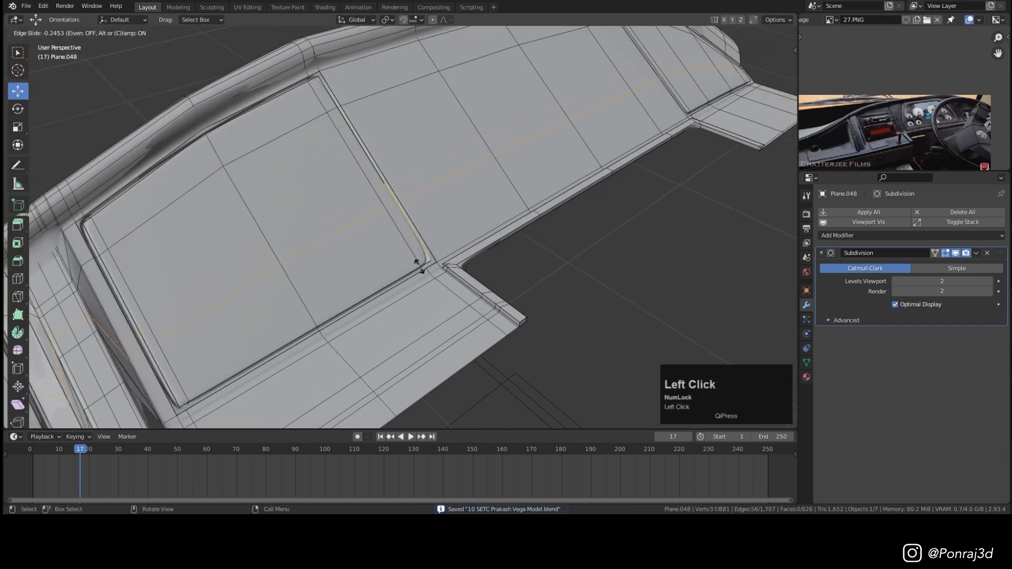
click(439, 294)
key(Tab)
middle_drag(438, 295, 427, 203)
scroll(427, 203, down, 4)
click(426, 207)
scroll(448, 224, up, 3)
middle_drag(460, 235, 349, 218)
scroll(417, 225, down, 3)
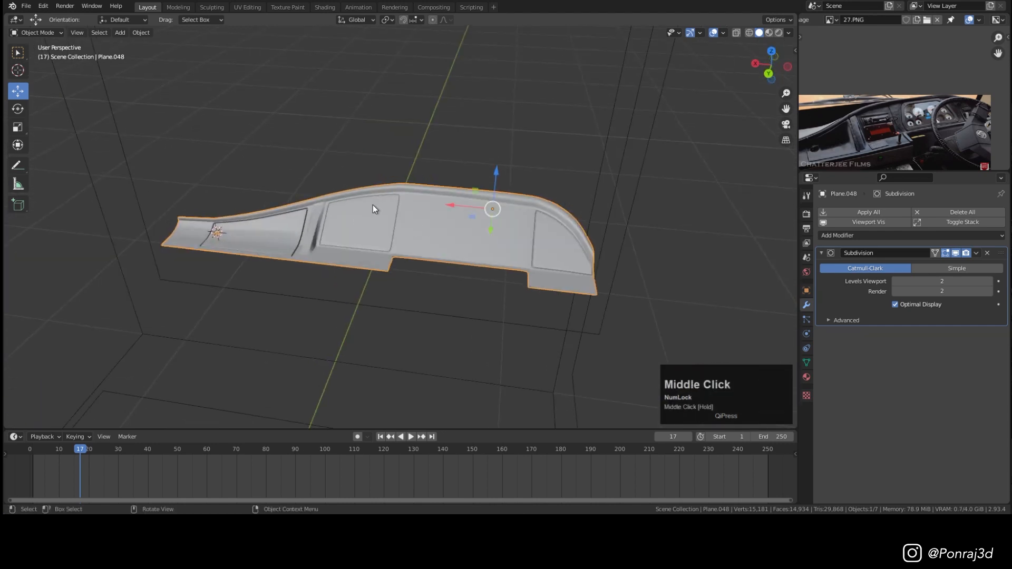
Step: Select the dashboard's long outer edge loop, duplicate it in place and separate the copy into its own object
key(KP_7)
middle_drag(422, 242, 384, 276)
key(Tab)
scroll(369, 285, up, 3)
key(1)
alt+click(353, 289)
scroll(430, 236, down, 2)
click(396, 278)
alt+click(388, 271)
shift+middle_drag(388, 271, 459, 199)
scroll(442, 194, down, 2)
scroll(474, 191, up, 2)
shift+click(474, 191)
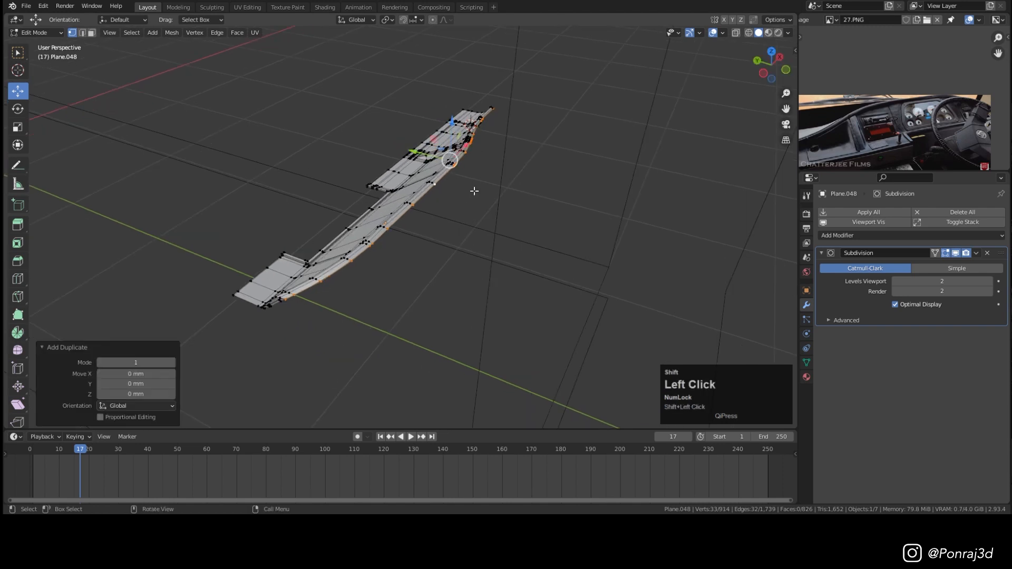
key(p)
click(473, 191)
key(Tab)
Step: Set the separated edge line's origin to its geometry
click(439, 191)
scroll(433, 185, up, 2)
right_click(493, 182)
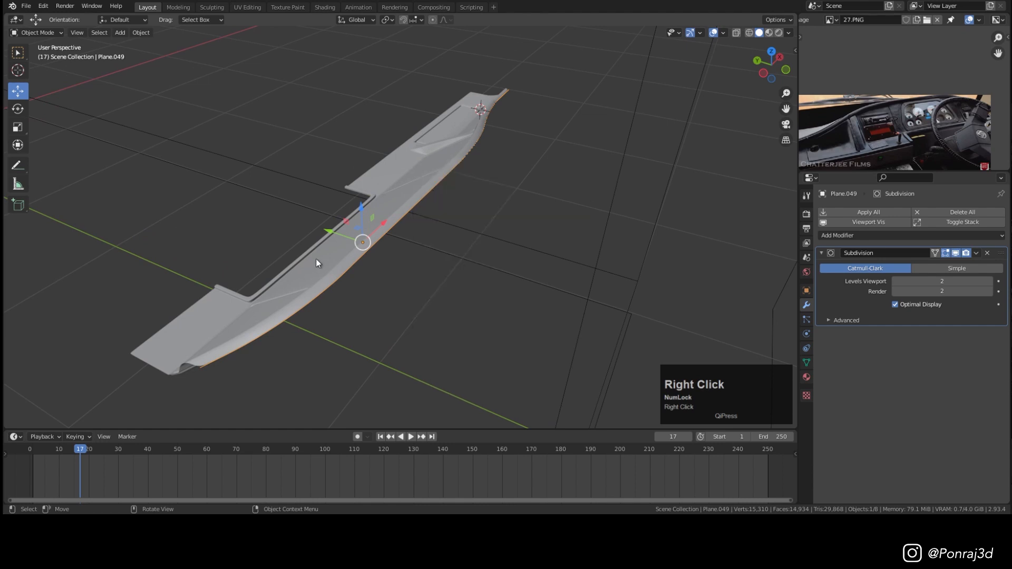
right_click(505, 199)
mouse_move(484, 235)
click(556, 251)
scroll(470, 186, down, 3)
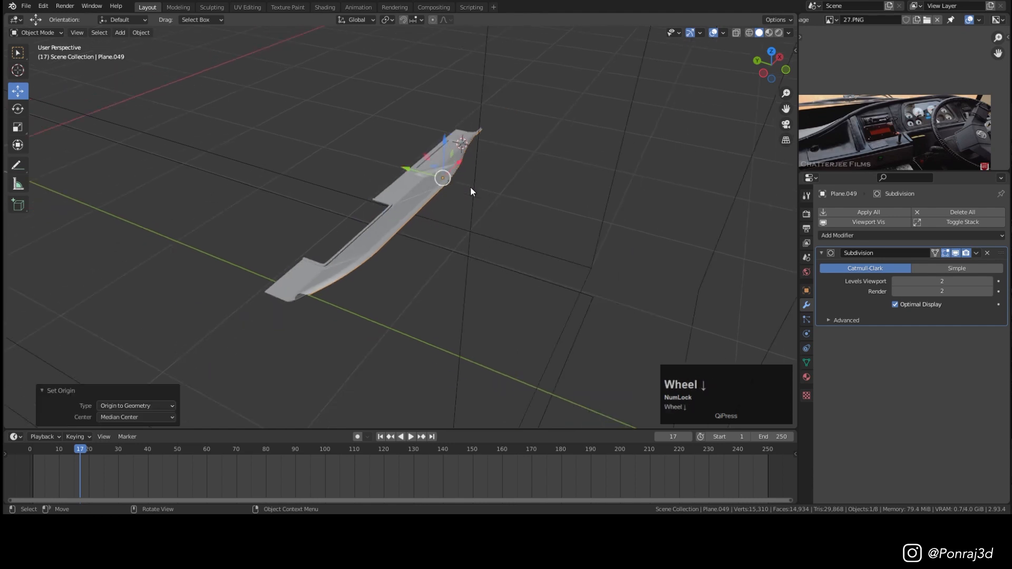
Step: Duplicate the whole edge line within its object and move the copy by -176.61 mm along Z
middle_drag(471, 187, 432, 219)
key(Tab)
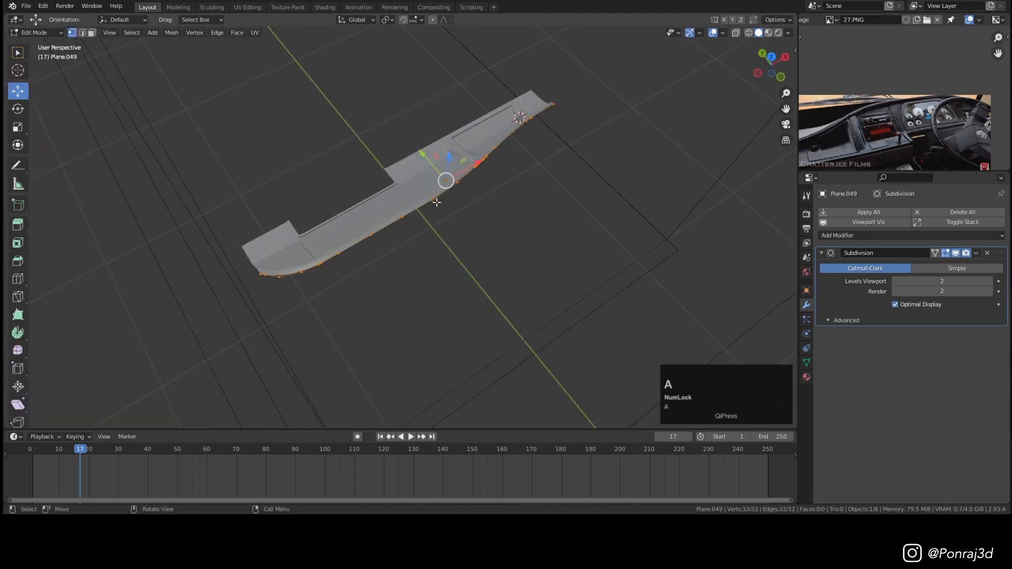
key(KP_1)
scroll(452, 173, down, 3)
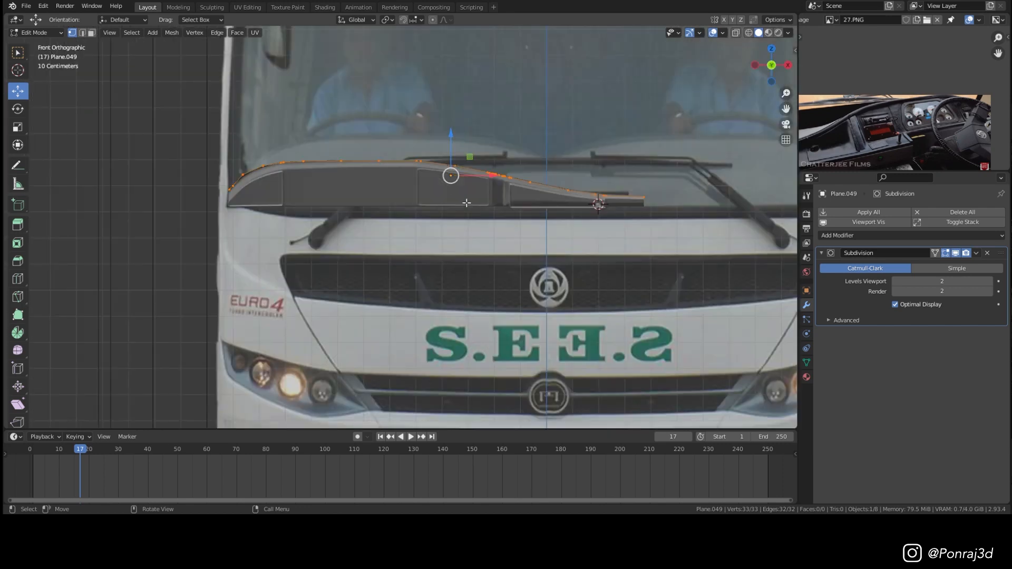
scroll(457, 198, up, 2)
scroll(457, 198, up, 1)
key(shift+d)
key(z)
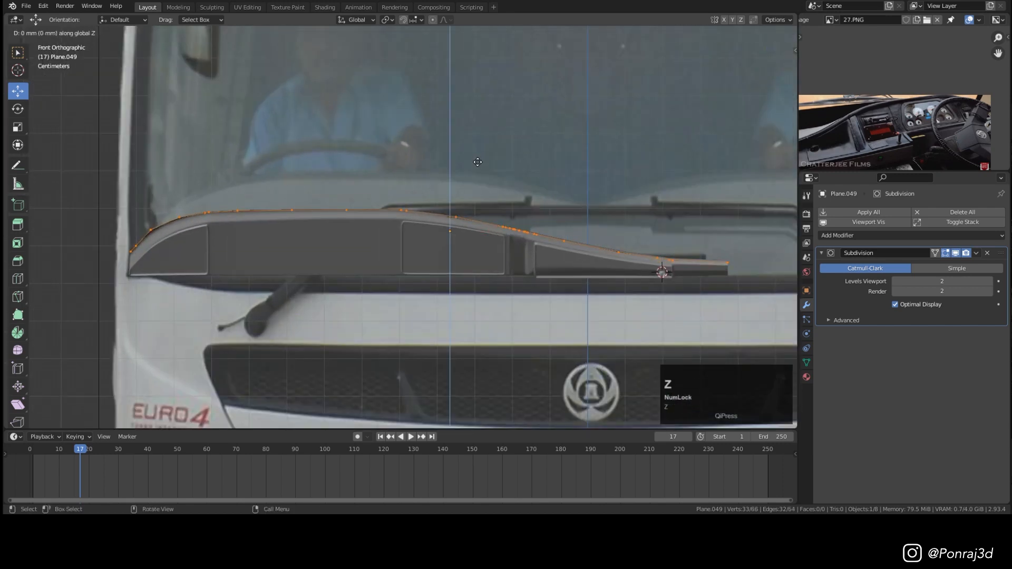
click(487, 216)
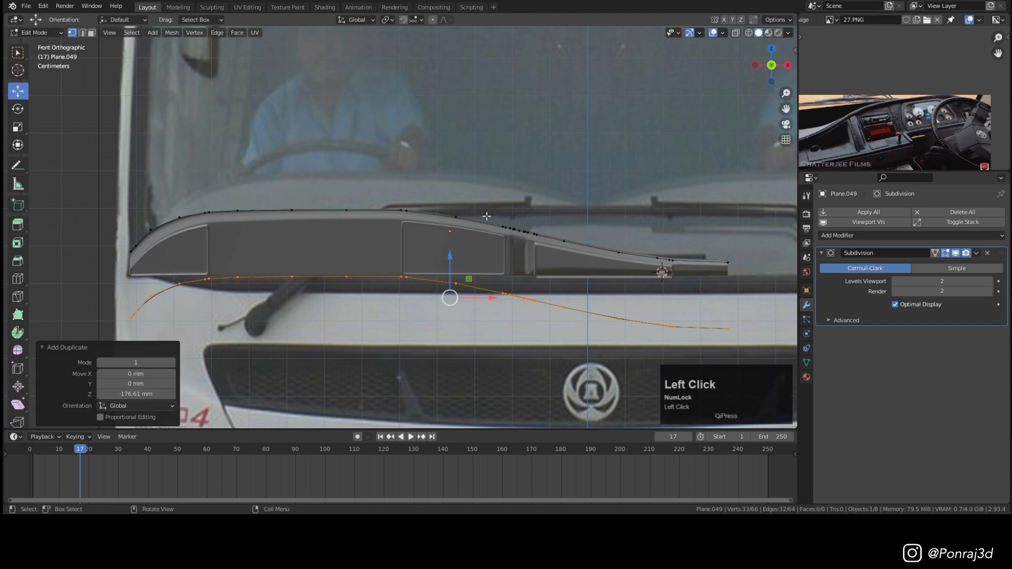
Step: Flatten the lower line with a Z scale of 0 and raise it slightly along Z
key(s)
key(z)
key(0)
click(497, 169)
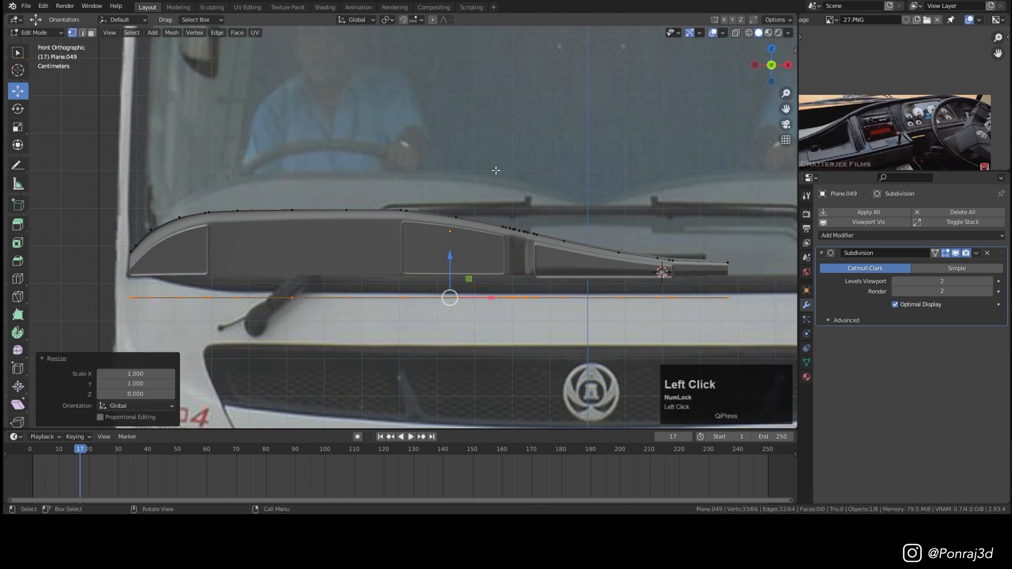
drag(454, 255, 455, 230)
Step: Move the flattened line along Y, away from the dashboard edge toward the front of the bus
middle_drag(456, 233, 448, 253)
key(KP_7)
scroll(418, 252, up, 1)
drag(422, 220, 427, 244)
key(z)
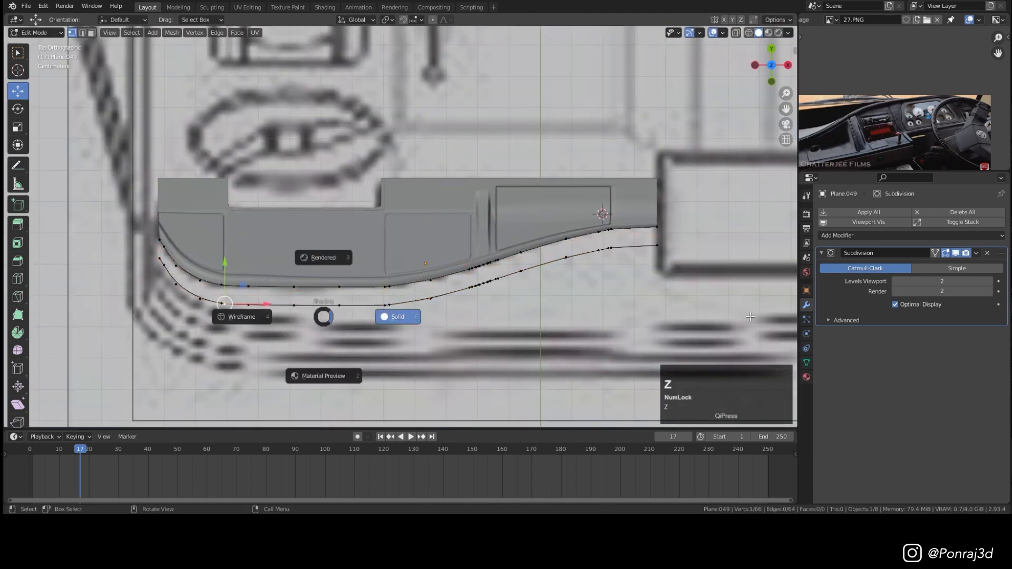
key(Tab)
Step: Bring up the outliner to enable the Front structure collection and hide the windshield glass
mouse_move(420, 310)
middle_down()
mouse_move(324, 235)
mouse_move(348, 222)
middle_up()
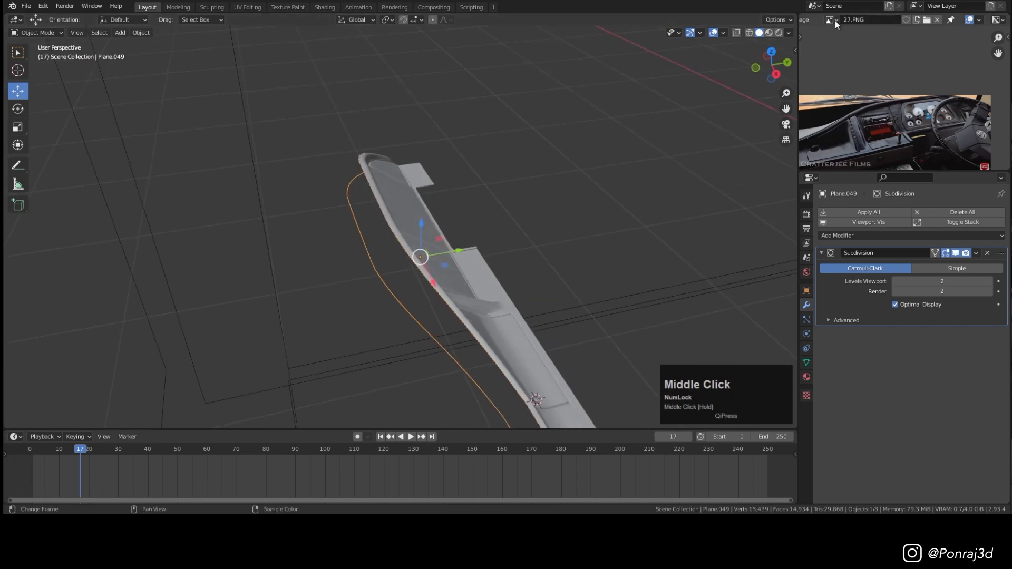
scroll(835, 20, up, 3)
click(809, 19)
click(782, 49)
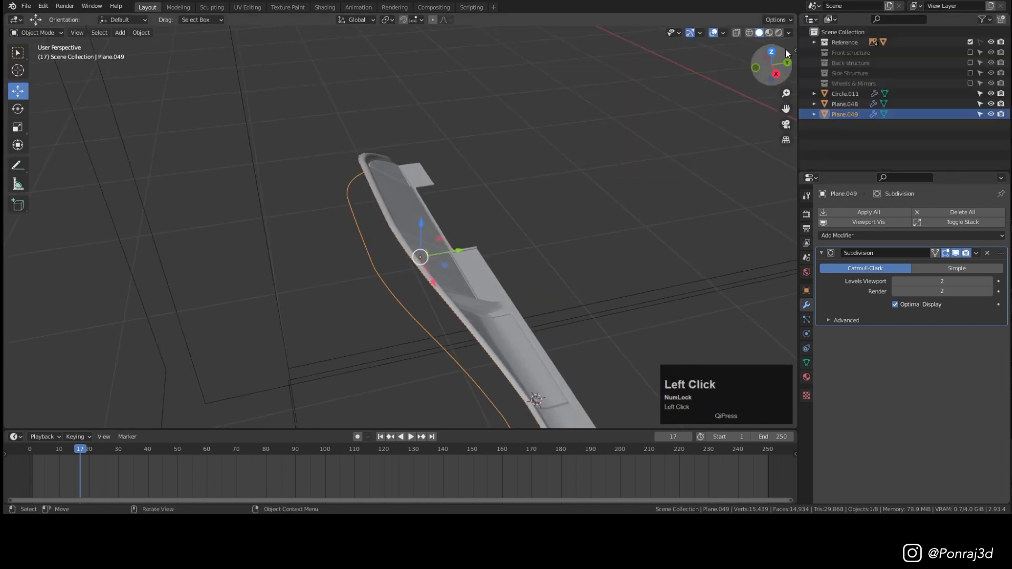
click(971, 52)
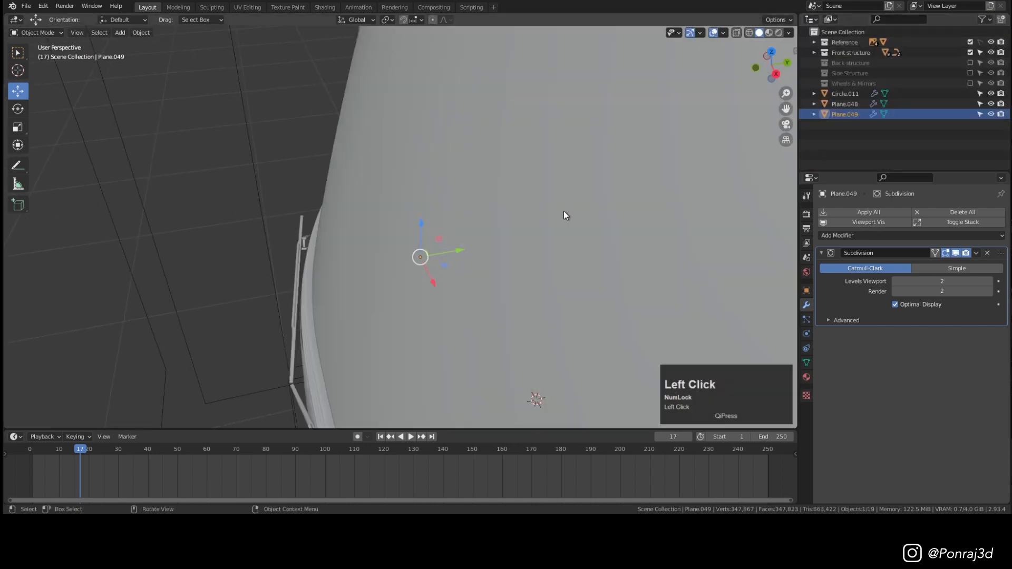
click(449, 207)
scroll(482, 222, down, 3)
key(h)
Step: Select the entire flattened line and raise it by 37.784 mm along Z with snapping off
click(409, 309)
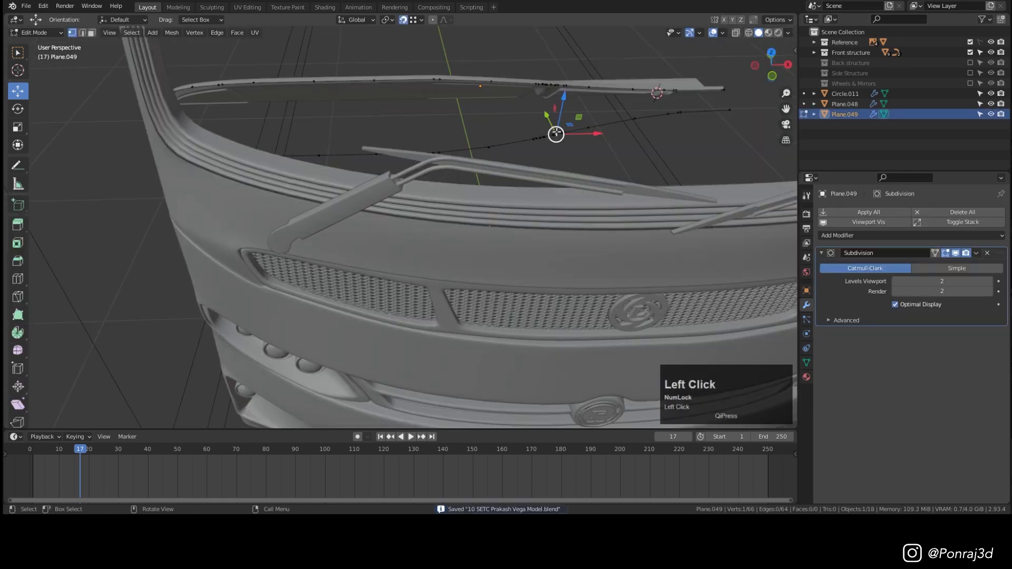
key(l)
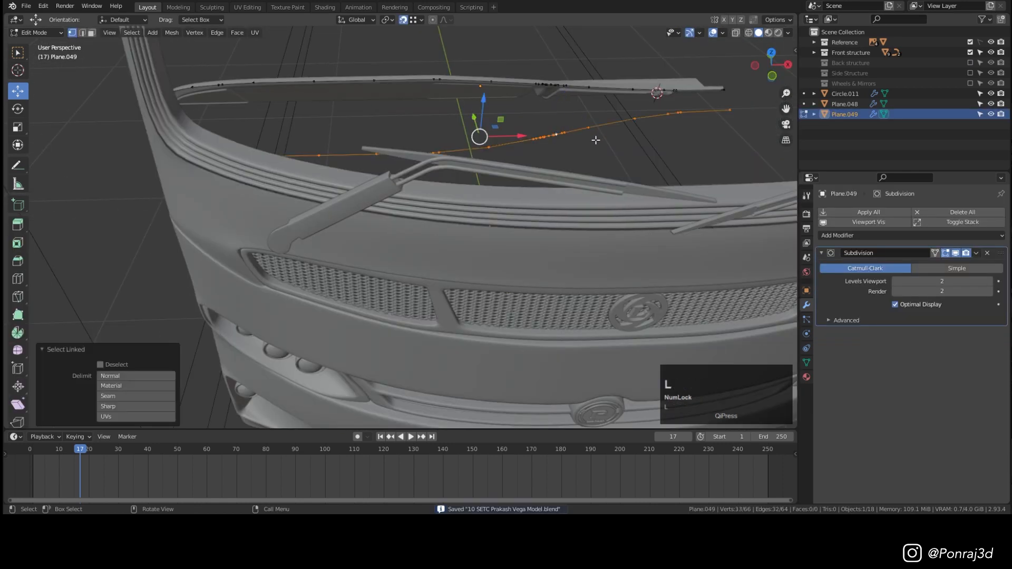
key(KP_1)
scroll(515, 226, up, 4)
drag(412, 227, 410, 188)
right_click(416, 180)
click(404, 20)
Step: Select a vertex near the flattened line's curved end and set snapping to Edge
middle_drag(409, 189, 370, 151)
scroll(368, 232, up, 2)
scroll(371, 152, up, 2)
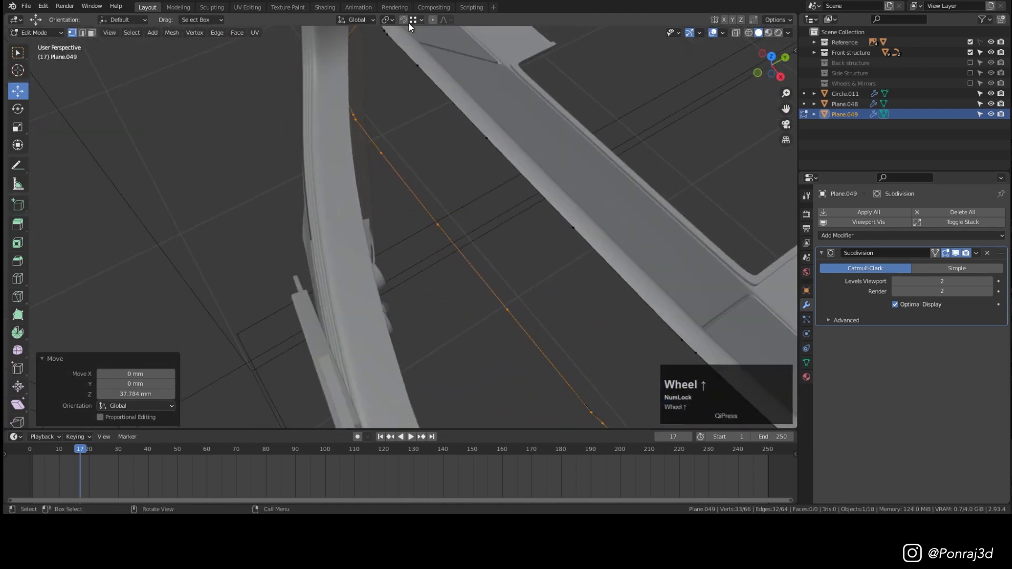
click(391, 154)
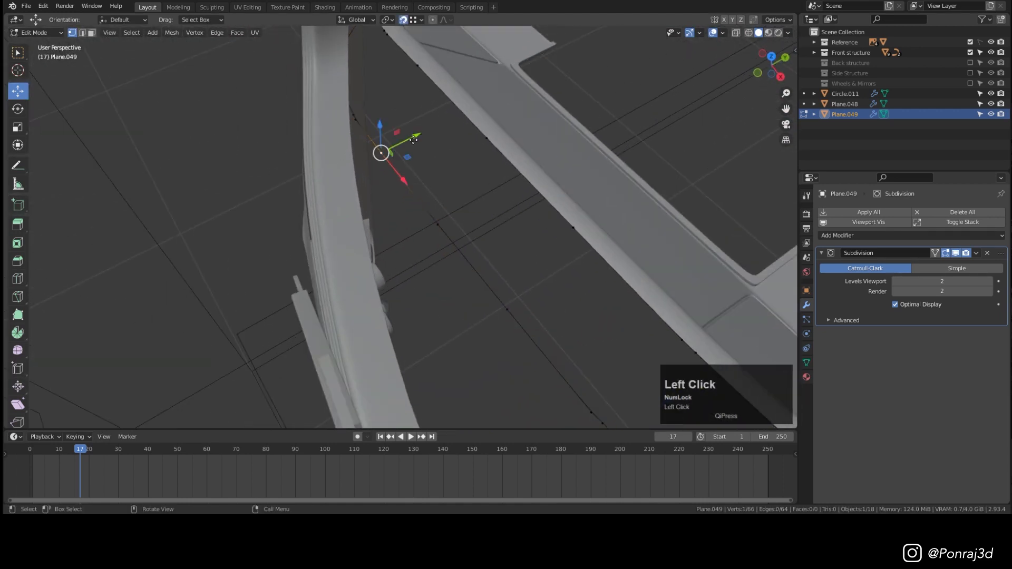
drag(423, 135, 360, 171)
right_click(356, 173)
middle_drag(392, 153, 395, 108)
click(421, 21)
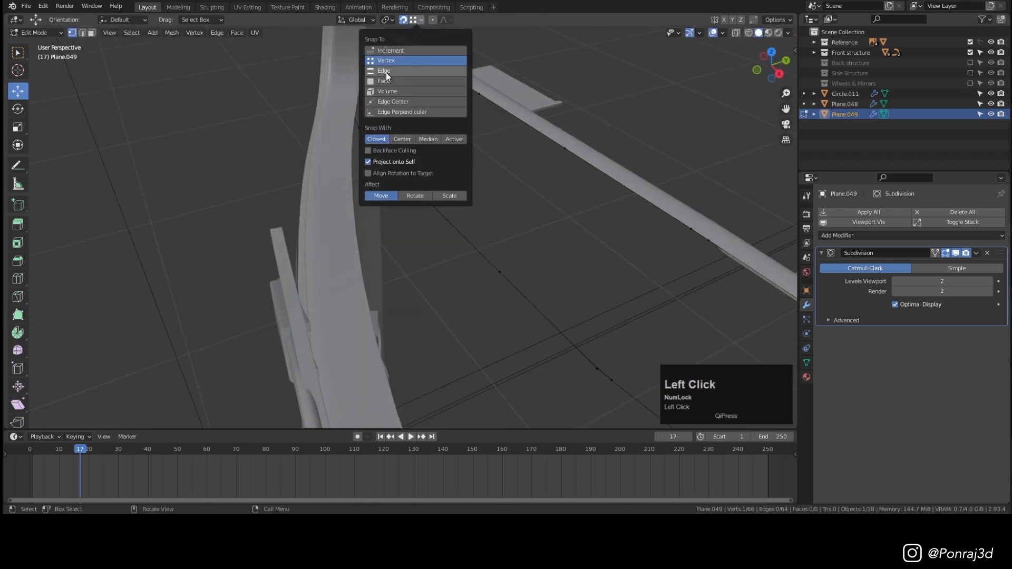
click(386, 71)
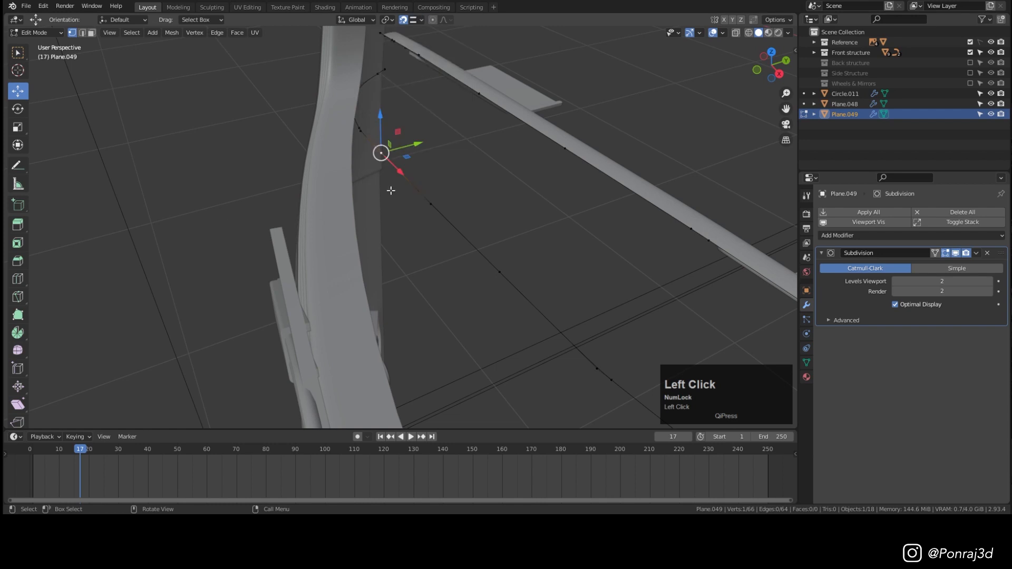
Step: Snap the vertices near the flattened line's curved end along Y onto the inner edge of the windshield frame
middle_drag(390, 190, 407, 163)
drag(415, 145, 350, 166)
click(423, 217)
drag(446, 211, 348, 236)
middle_drag(348, 237, 463, 164)
click(465, 169)
drag(510, 163, 350, 206)
scroll(429, 158, up, 3)
middle_drag(350, 207, 475, 211)
drag(527, 292, 408, 323)
drag(559, 175, 427, 211)
Step: Snap the closely spaced vertices in the middle of the flattened line along Y onto the windshield frame
click(571, 264)
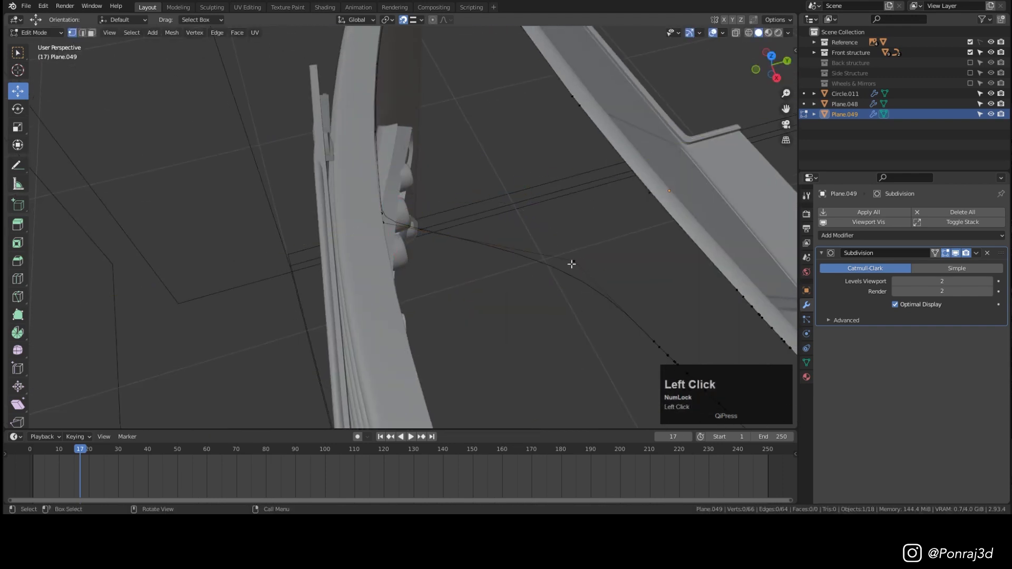
drag(612, 250, 439, 296)
middle_drag(439, 297, 457, 290)
scroll(457, 290, up, 4)
click(533, 203)
drag(557, 174, 447, 323)
drag(521, 126, 399, 309)
click(500, 157)
click(506, 158)
drag(517, 149, 396, 310)
middle_drag(396, 310, 449, 285)
drag(539, 158, 357, 276)
click(524, 165)
drag(538, 165, 363, 285)
drag(548, 154, 363, 284)
click(529, 165)
drag(529, 165, 375, 299)
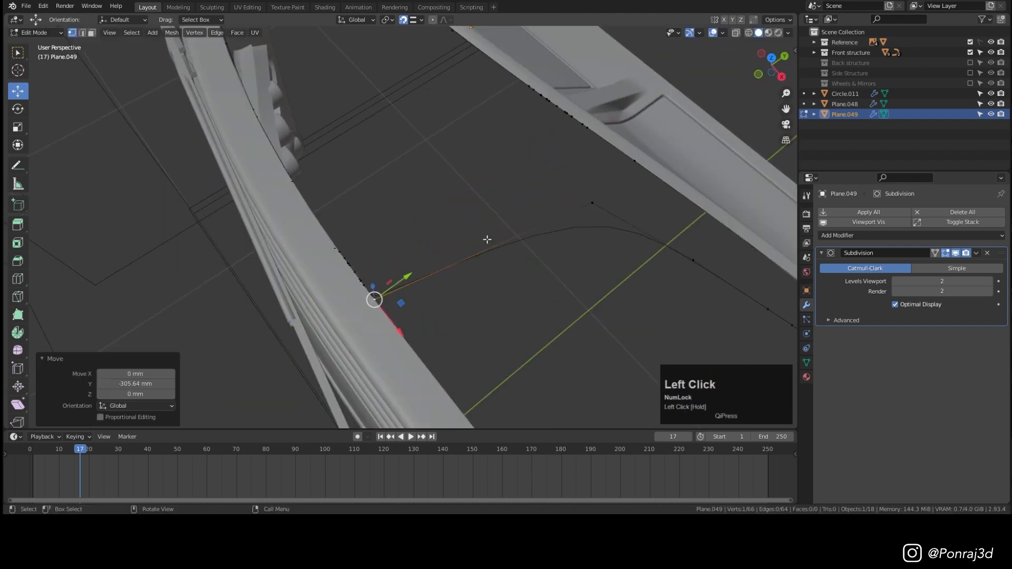
Step: Snap the remaining vertices toward the line's straight end onto the windshield frame and save the file
scroll(487, 240, down, 2)
click(606, 190)
drag(627, 171, 475, 282)
middle_drag(475, 282, 506, 264)
drag(627, 167, 475, 298)
drag(649, 180, 477, 304)
drag(701, 232, 508, 366)
middle_drag(507, 337, 520, 211)
scroll(512, 269, up, 3)
drag(523, 289, 504, 288)
scroll(500, 231, up, 2)
middle_drag(499, 230, 422, 228)
click(540, 200)
scroll(572, 228, down, 4)
key(ctrl+s)
Step: Isolate the two lines in local view, turn snapping off and set its target to Increment
click(571, 228)
key(KP_Divide)
scroll(409, 287, up, 4)
click(371, 319)
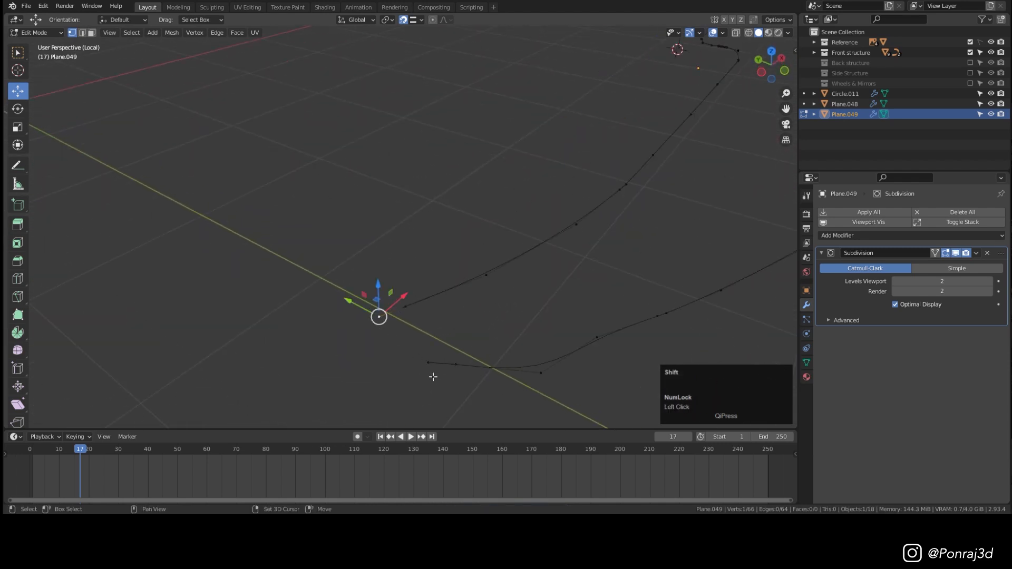
click(403, 20)
click(419, 20)
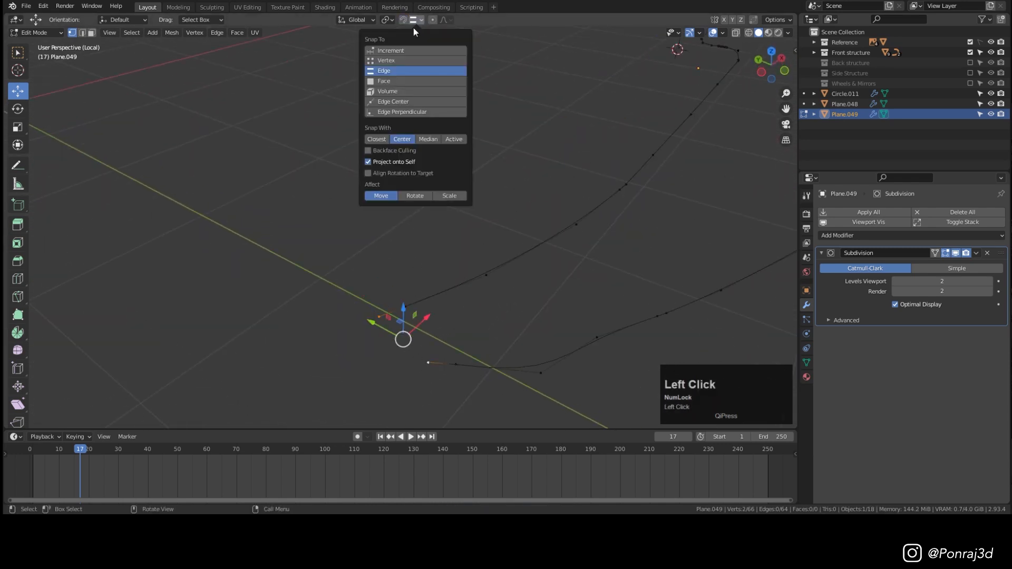
click(403, 50)
Step: Fill the gap between the two isolated lines with faces, from one end to the other, and return to object mode
scroll(444, 219, down, 2)
shift+middle_drag(444, 219, 555, 269)
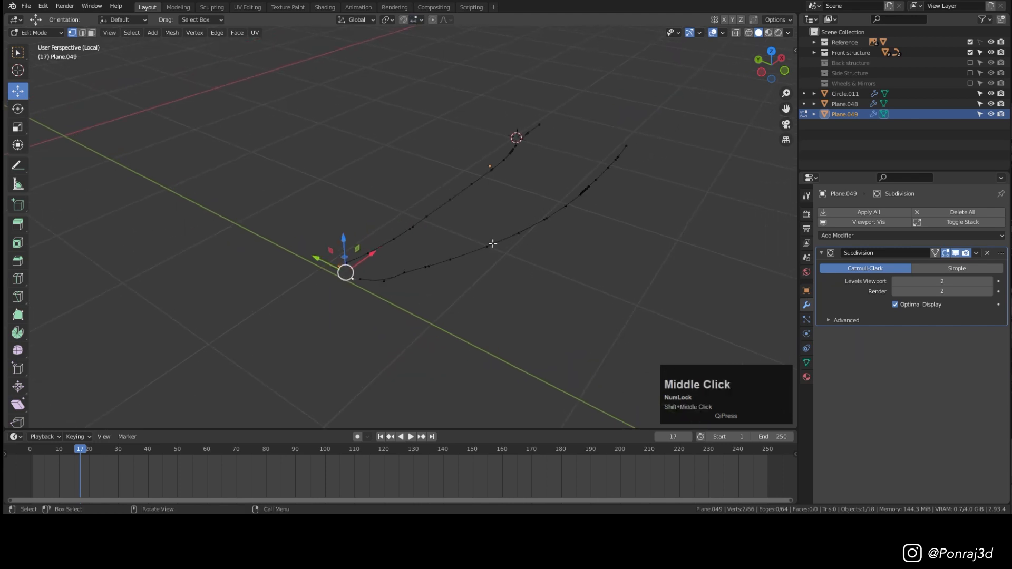
scroll(388, 259, up, 3)
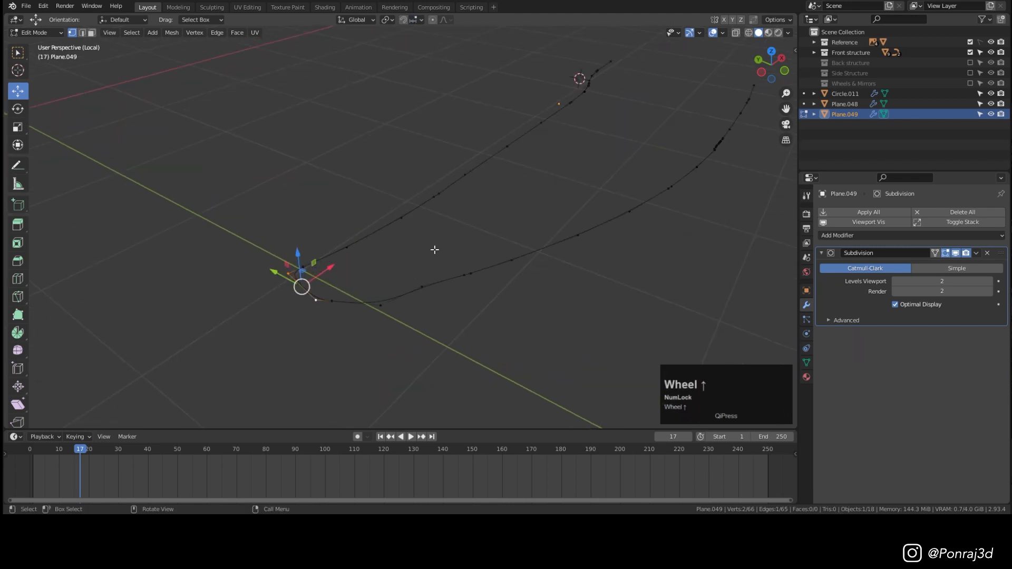
key(f)
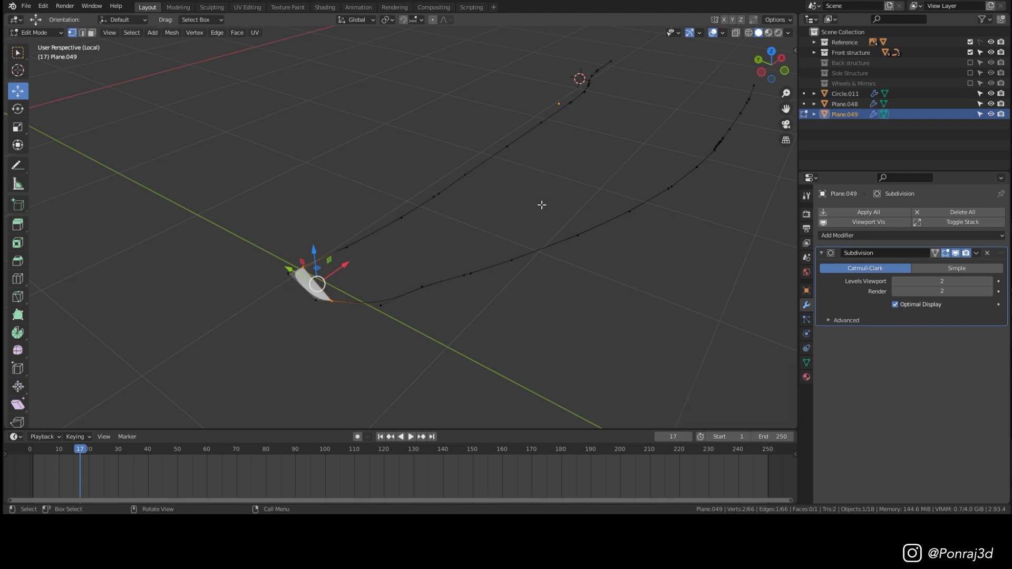
key(f)
key(f)
key(f)
key(f)
key(f)
key(f)
key(f)
key(f)
key(f)
key(f)
key(f)
key(f)
key(f)
middle_drag(542, 205, 377, 172)
key(f)
key(f)
key(f)
key(f)
key(f)
key(f)
key(f)
key(f)
key(f)
key(f)
key(f)
key(f)
key(f)
key(f)
key(f)
key(f)
key(f)
key(f)
key(Tab)
scroll(513, 225, down, 4)
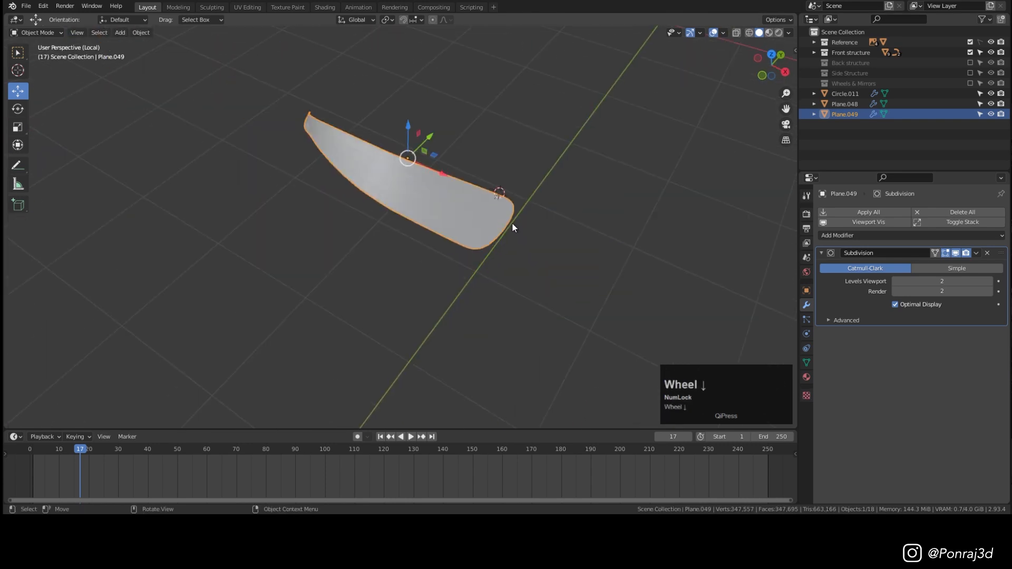
Step: Exit local view and shade the filled surface smooth, checking how it meets the windshield frame
key(KP_Divide)
middle_drag(513, 222, 477, 183)
right_click(505, 129)
click(477, 91)
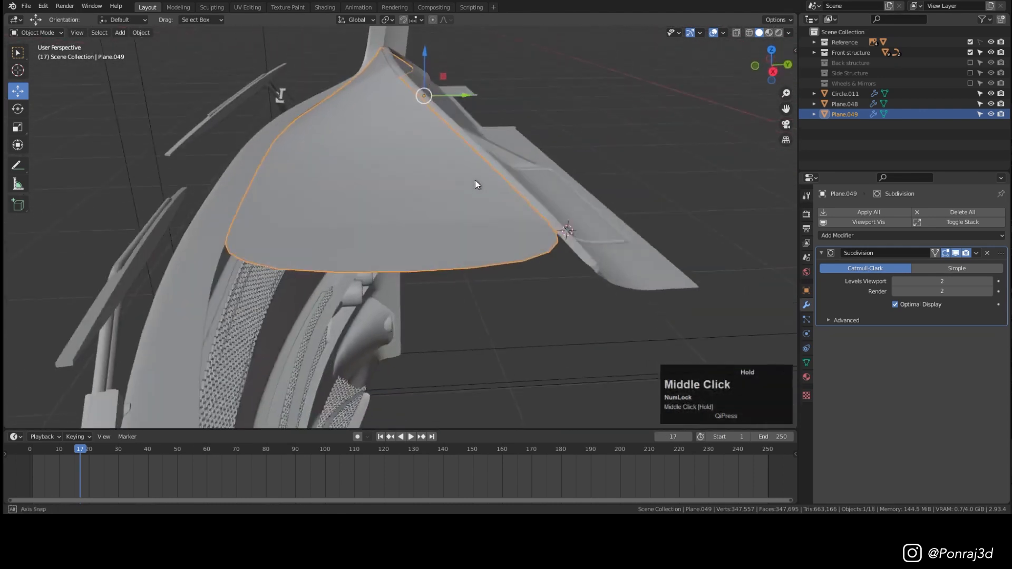
click(462, 150)
middle_drag(461, 150, 473, 193)
click(552, 219)
middle_drag(553, 220, 549, 217)
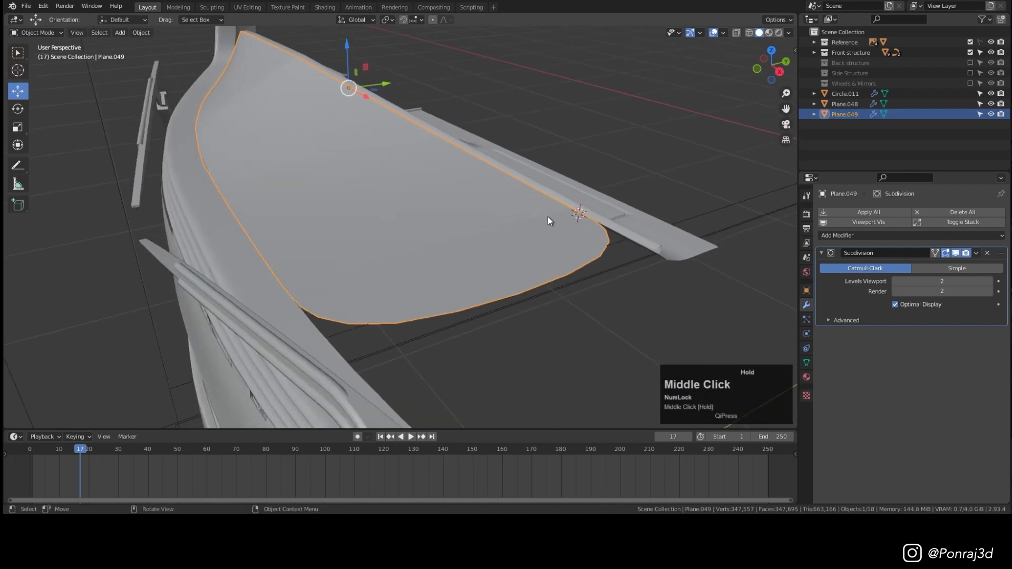
Step: Add a lengthwise edge loop to the joining surface, slid close to its windshield-side edge, and begin another loop
key(Tab)
key(ctrl+r)
click(549, 221)
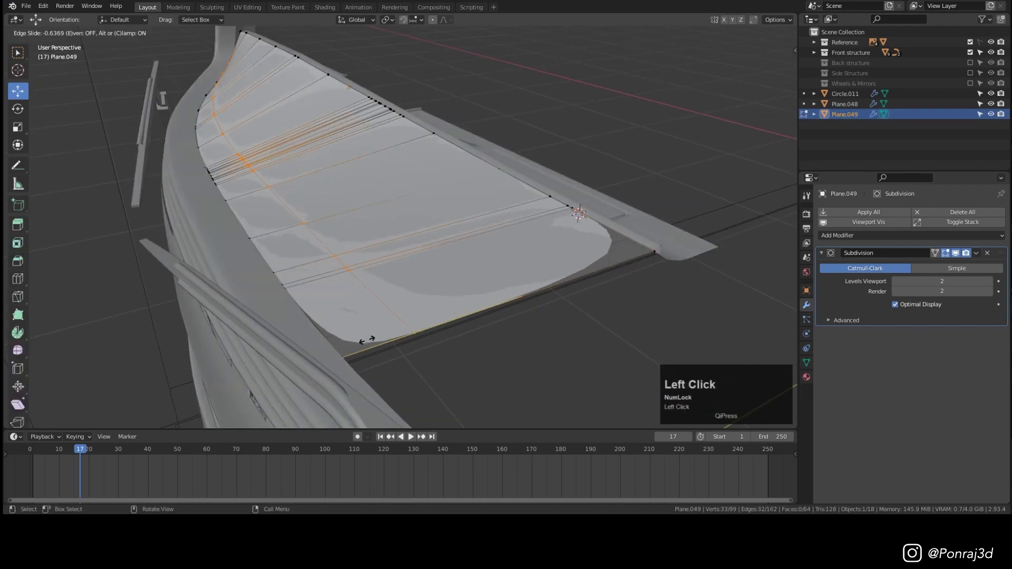
click(319, 353)
key(ctrl+r)
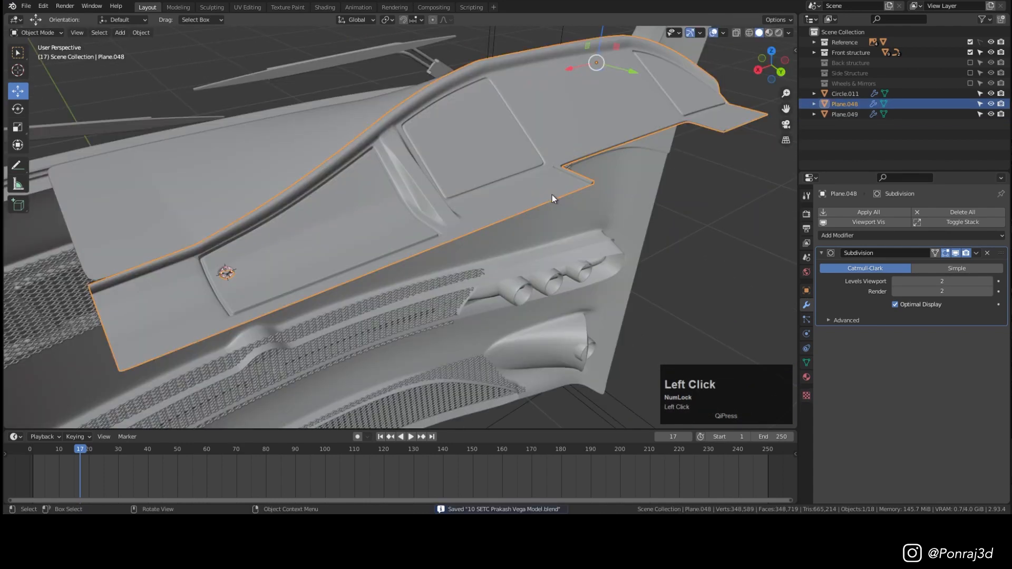
Step: Duplicate the dashboard panel's lower edge loop in place, separate it into its own object and select that object
key(Tab)
alt+click(555, 208)
middle_drag(556, 209, 626, 166)
key(shift+d)
shift+click(656, 174)
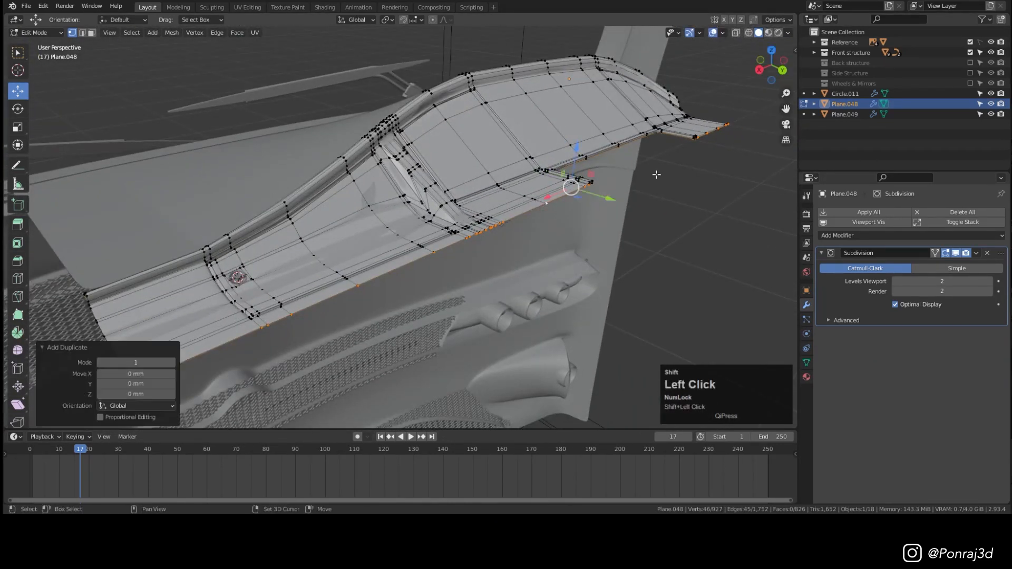
key(p)
click(657, 175)
key(Tab)
click(686, 138)
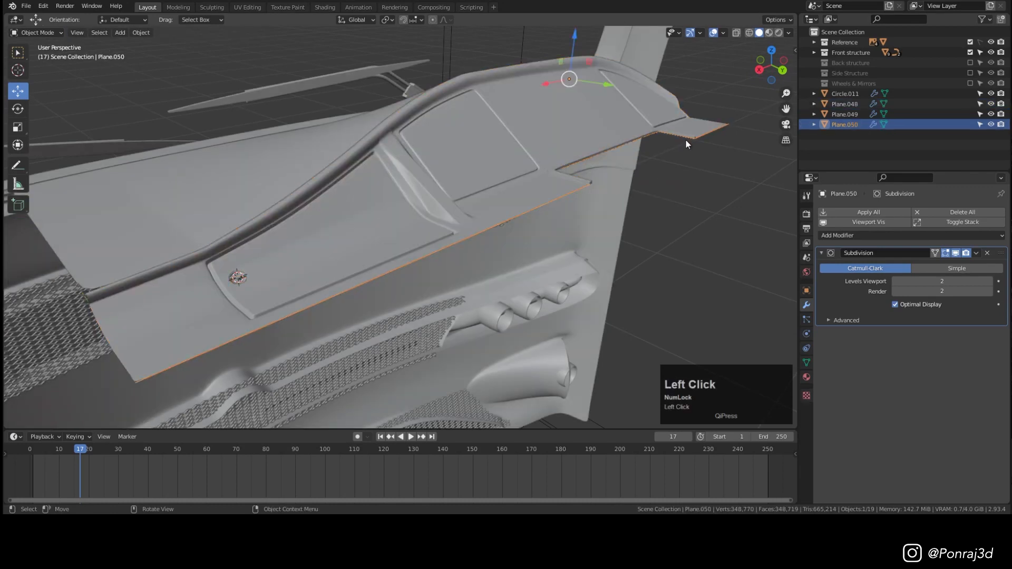
Step: Extrude the whole separated edge about 91 mm down along Z, set its origin to geometry and save the file
key(Tab)
key(a)
key(e)
key(z)
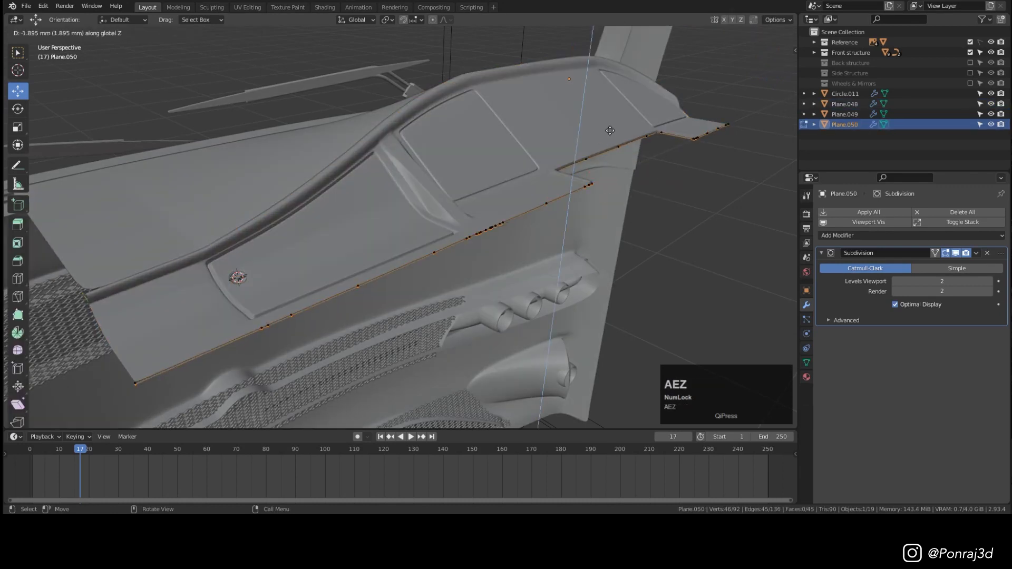
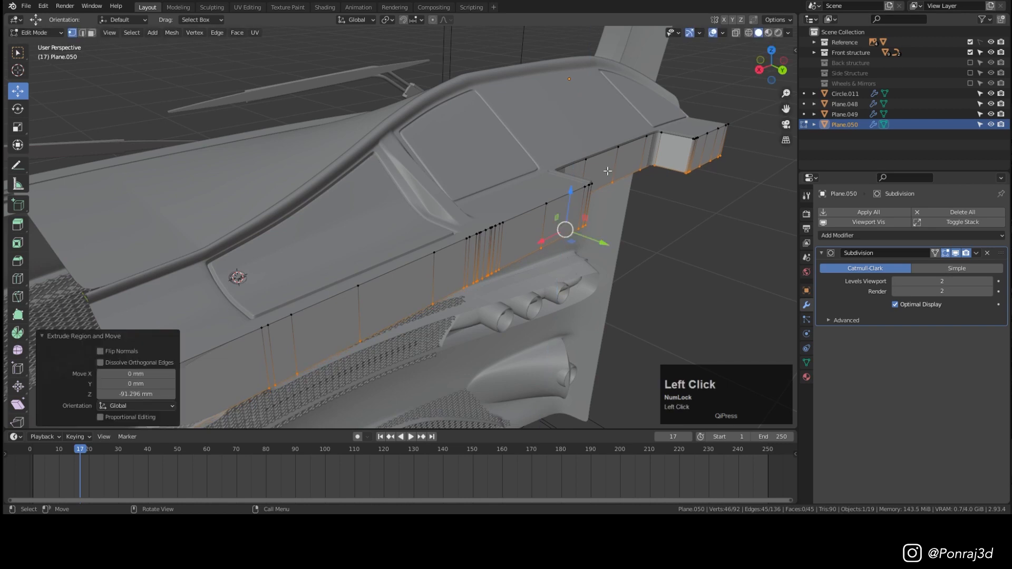
click(608, 171)
key(ctrl+s)
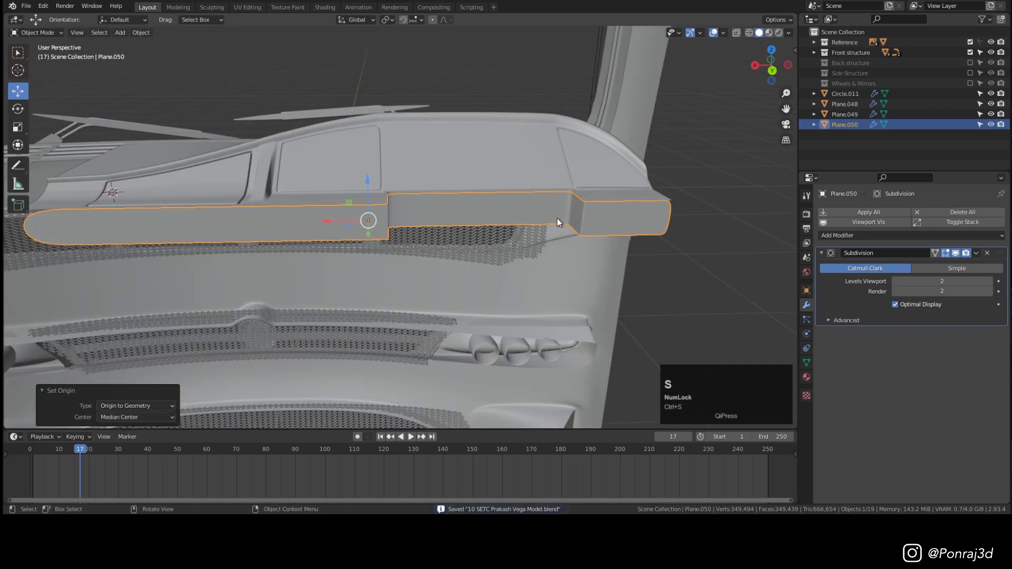
Step: Add supporting edge loops beside the skirt's end and along its upper and lower edges, and display reference image 27.PNG
key(Tab)
shift+middle_drag(558, 218, 761, 217)
scroll(222, 214, up, 4)
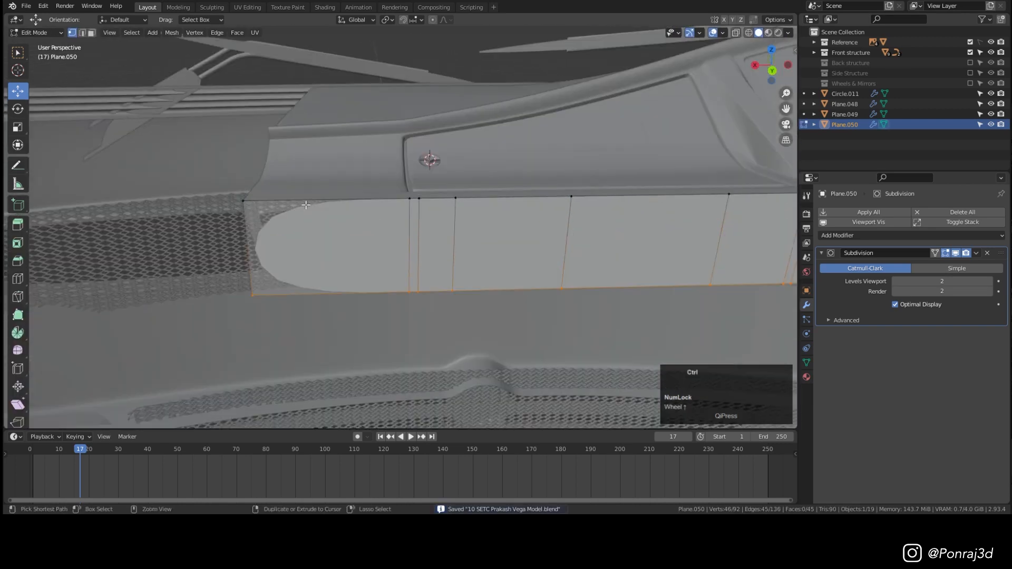
key(ctrl+r)
click(311, 206)
click(234, 217)
shift+middle_drag(659, 248, 443, 253)
key(ctrl+r)
click(442, 256)
click(442, 234)
key(ctrl+r)
click(812, 19)
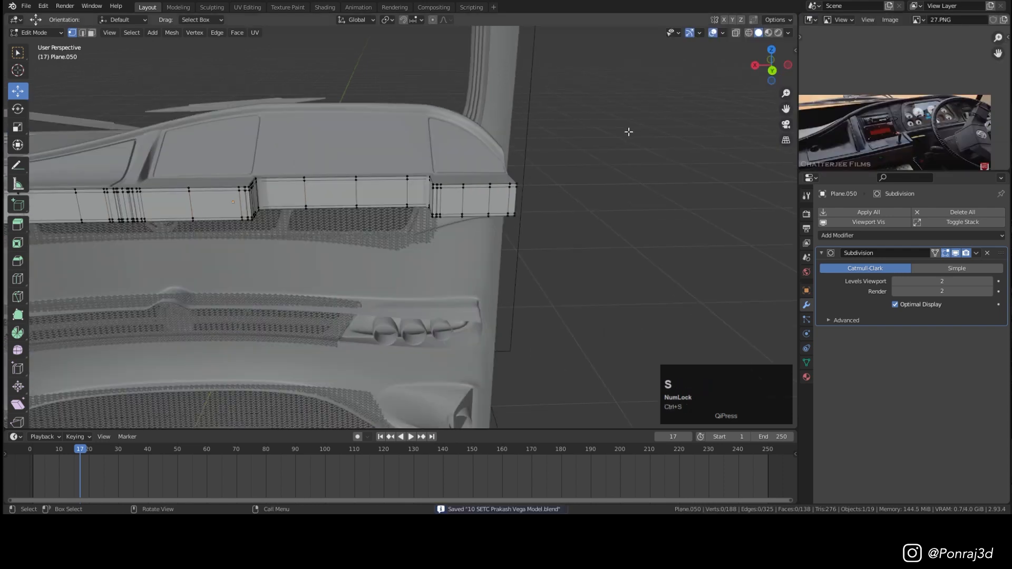
Step: Extrude the dashboard panel's lower edge loop about 11 mm down along Z to form a lip over the skirt
key(Tab)
drag(588, 119, 587, 129)
click(587, 137)
key(Tab)
alt+click(573, 149)
key(e)
key(z)
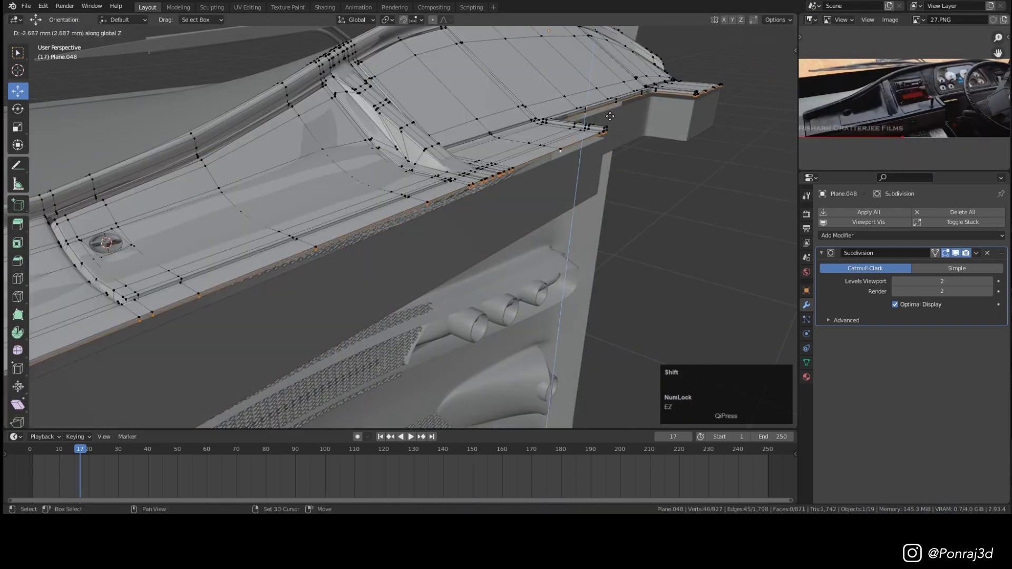
click(609, 165)
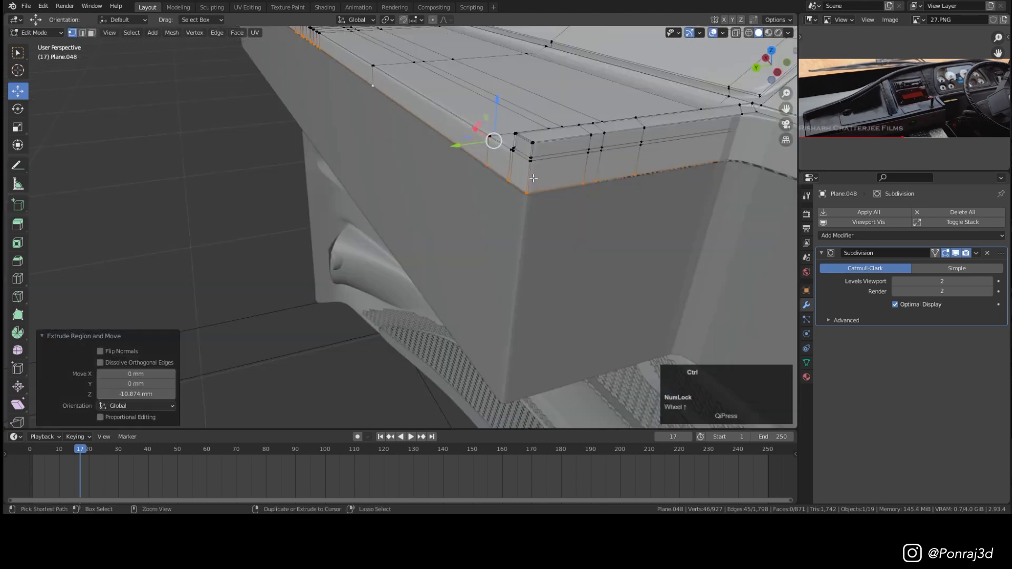
Step: Add an edge loop close to the lower edge of the panel's lip and save the file
key(ctrl+r)
click(534, 180)
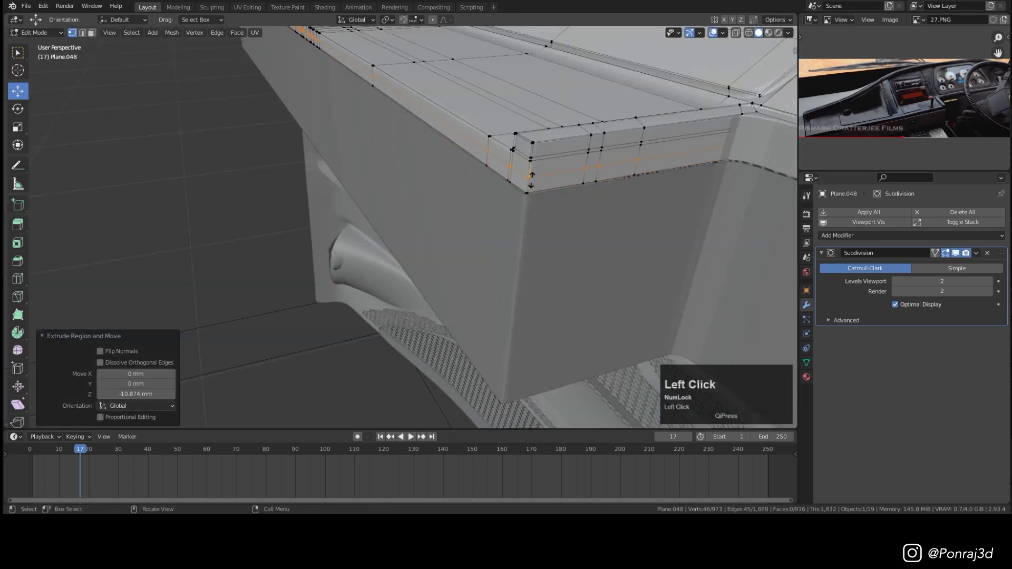
click(536, 185)
key(Tab)
key(ctrl+s)
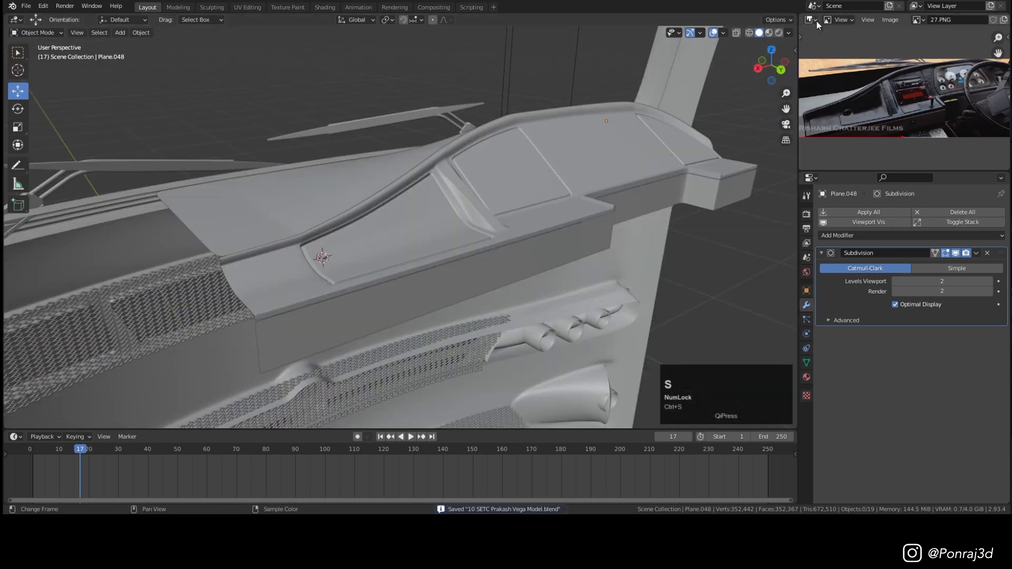
Step: Switch the image editor back to the Outliner, exclude the Front structure collection and select the main dashboard panel
click(810, 20)
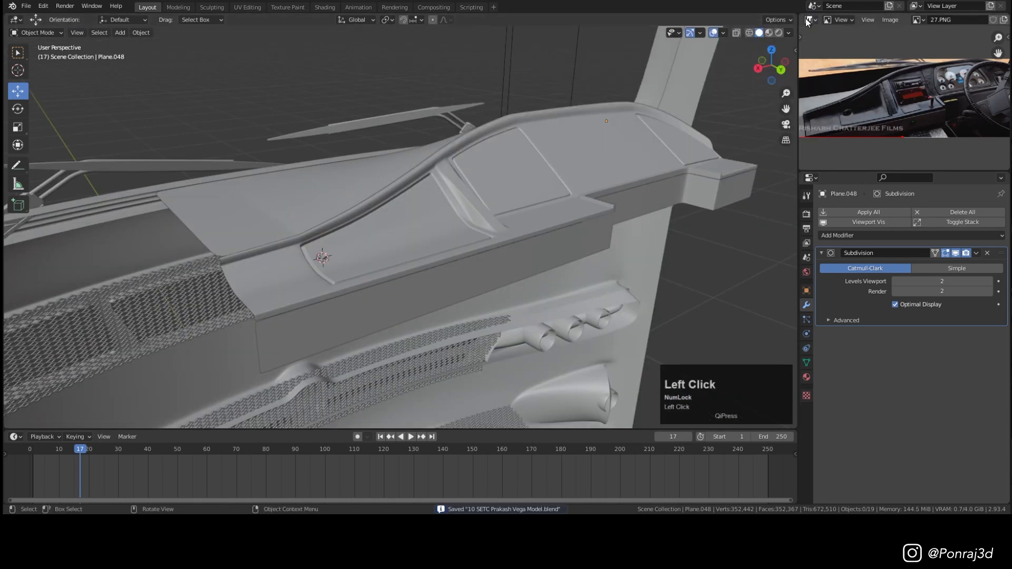
click(810, 20)
click(762, 49)
click(970, 52)
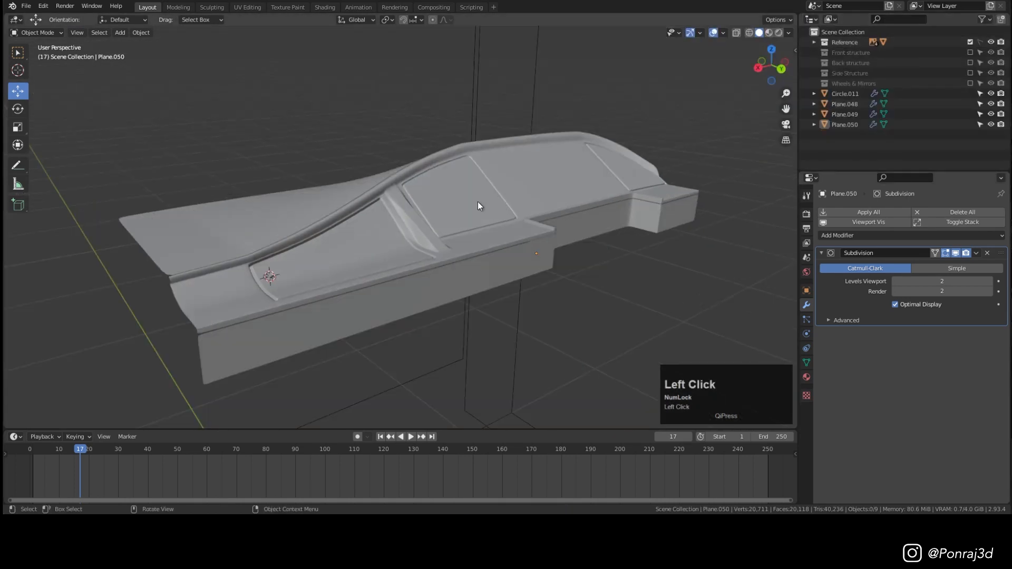
click(479, 205)
Step: Replace the Outliner with reference image 27.PNG, enlarged on the instrument gauges behind the steering wheel
middle_drag(479, 205, 491, 227)
scroll(603, 220, down, 2)
middle_drag(603, 220, 561, 221)
scroll(561, 221, up, 3)
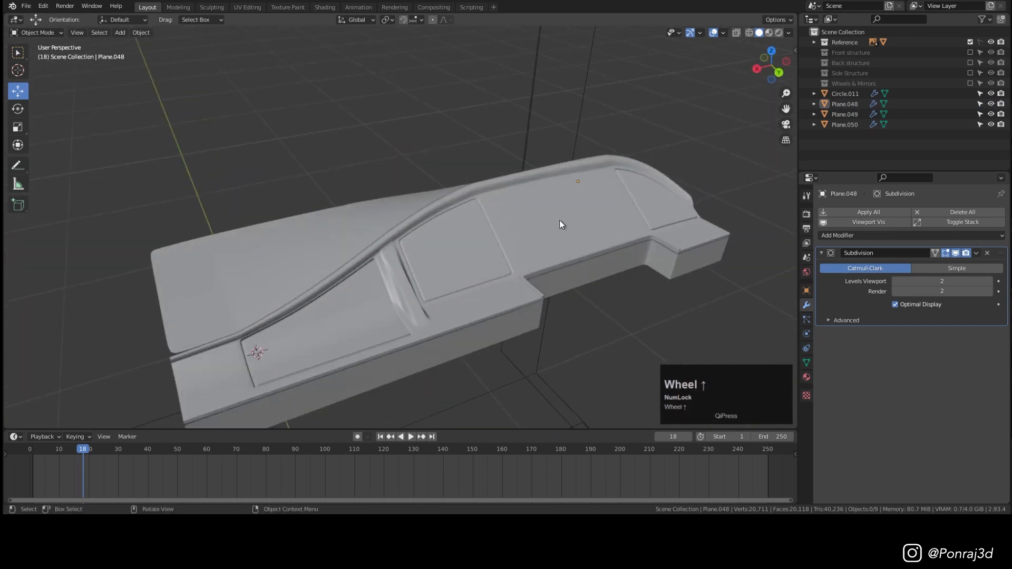
click(809, 20)
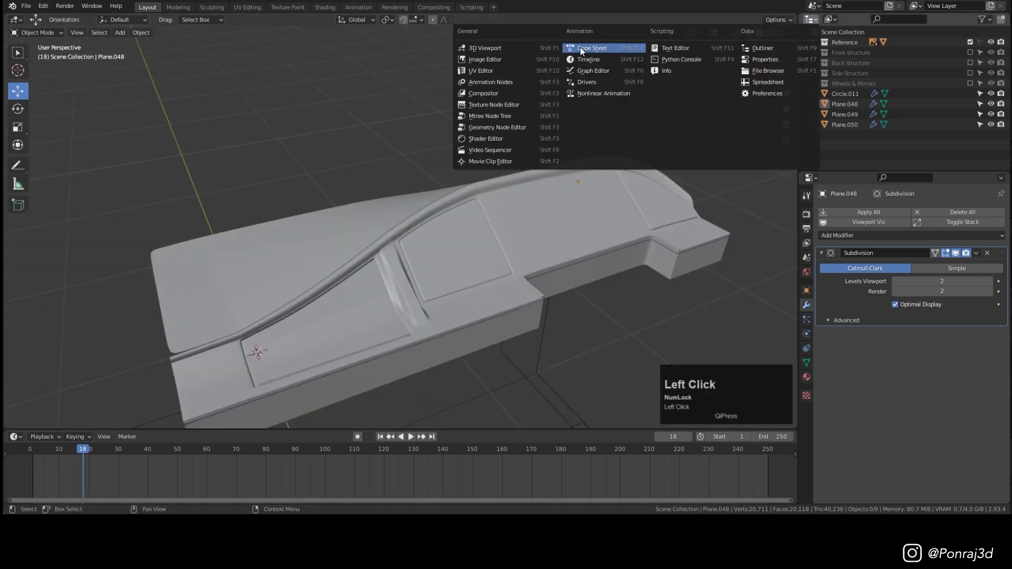
click(523, 61)
middle_drag(970, 47, 942, 70)
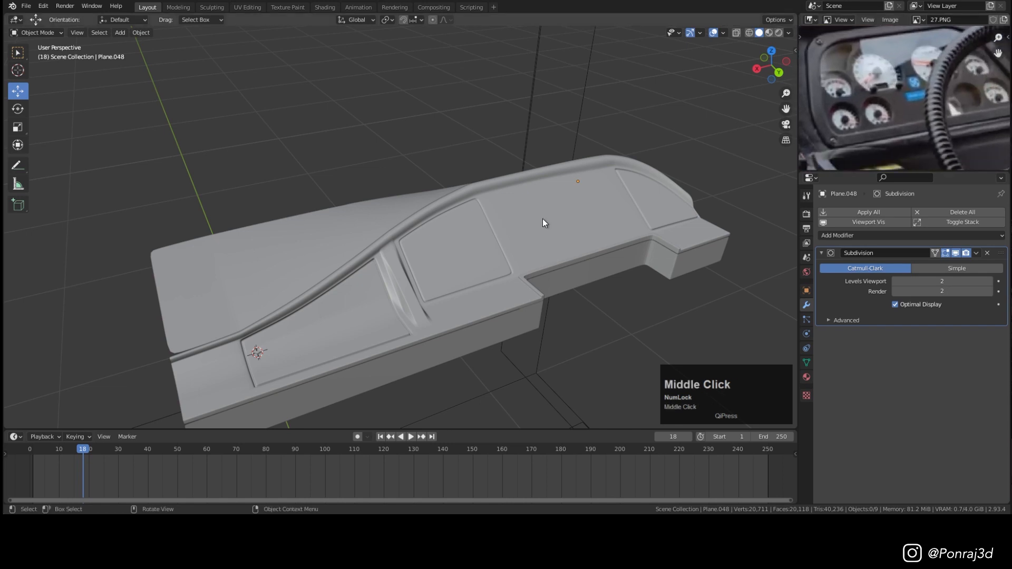
Step: Place the 3D cursor on the dashboard face between the two recessed panels and save the file
scroll(590, 195, up, 2)
shift+right_click(566, 220)
shift+middle_drag(625, 207, 548, 200)
scroll(561, 201, up, 2)
key(ctrl+s)
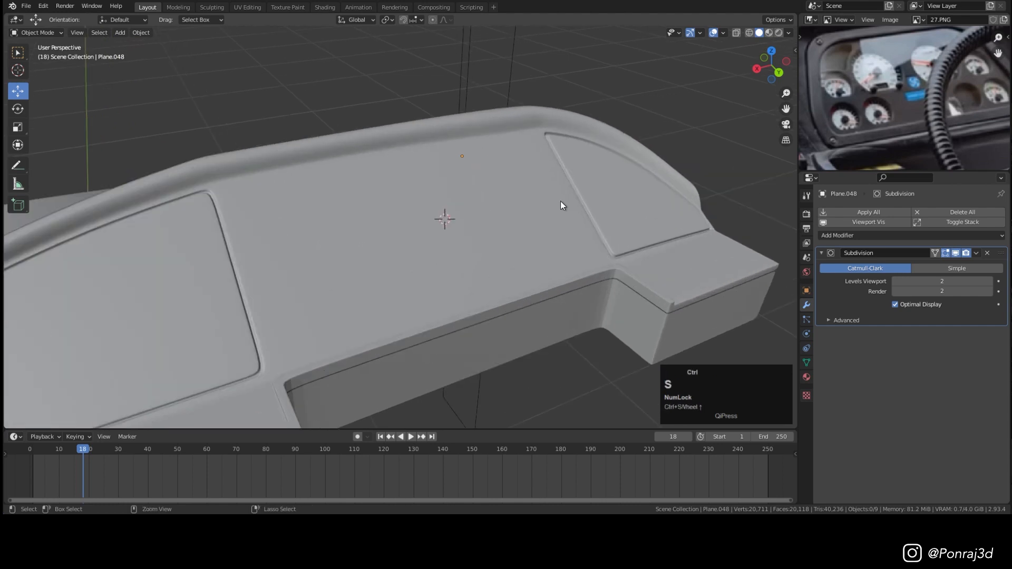
Step: Add a plane at the 3D cursor and scale it down to about 0.173
key(shift+a)
click(635, 178)
key(s)
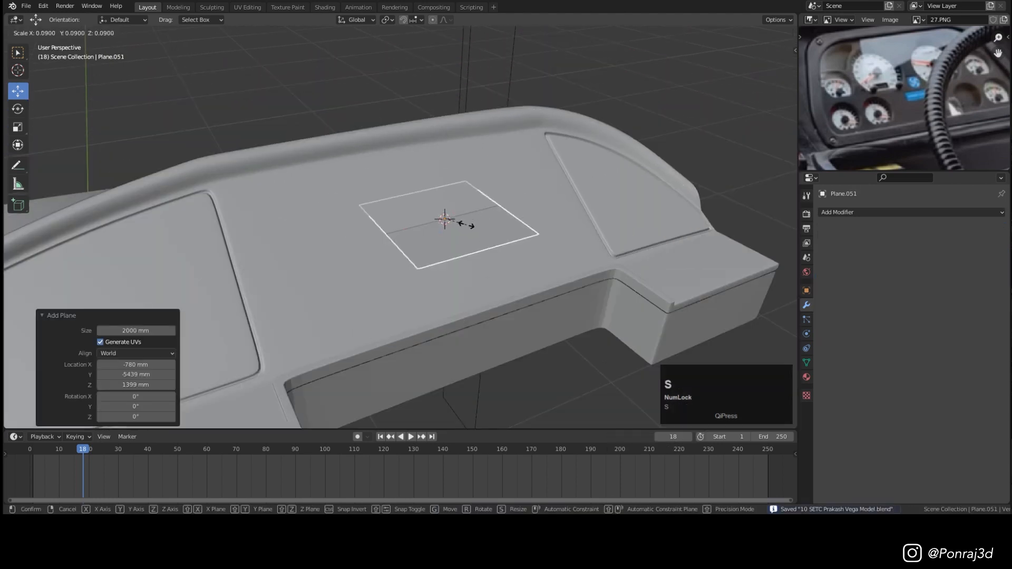
click(565, 214)
Step: Rotate the new plane -35° about the global X axis to match the dashboard's slope
key(r)
key(x)
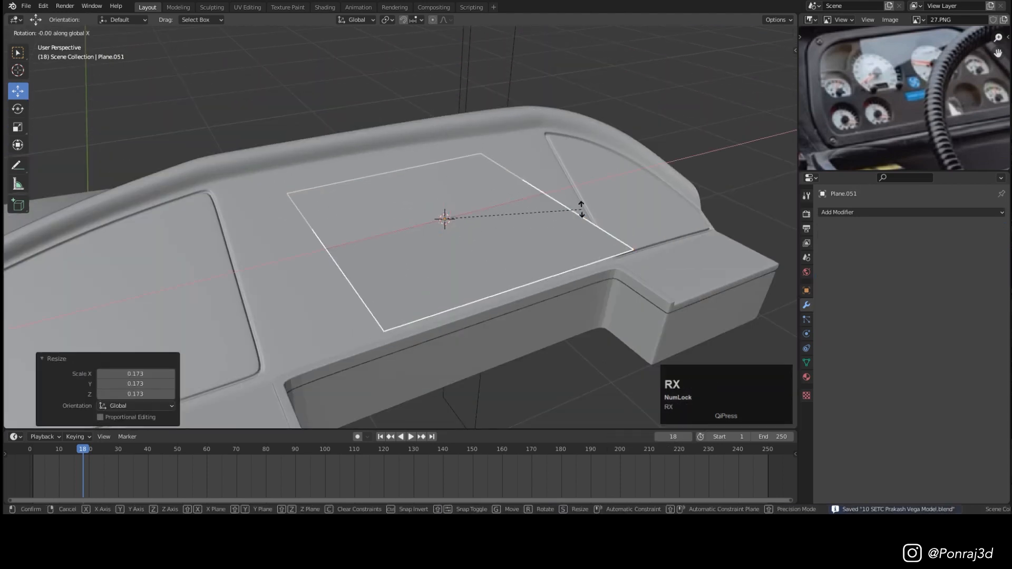
click(593, 226)
key(r)
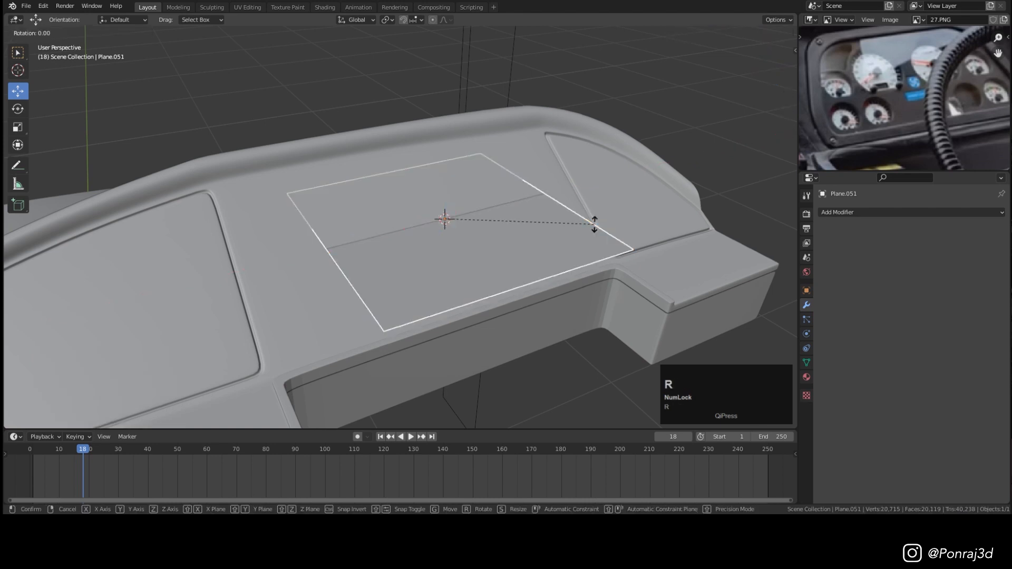
key(x)
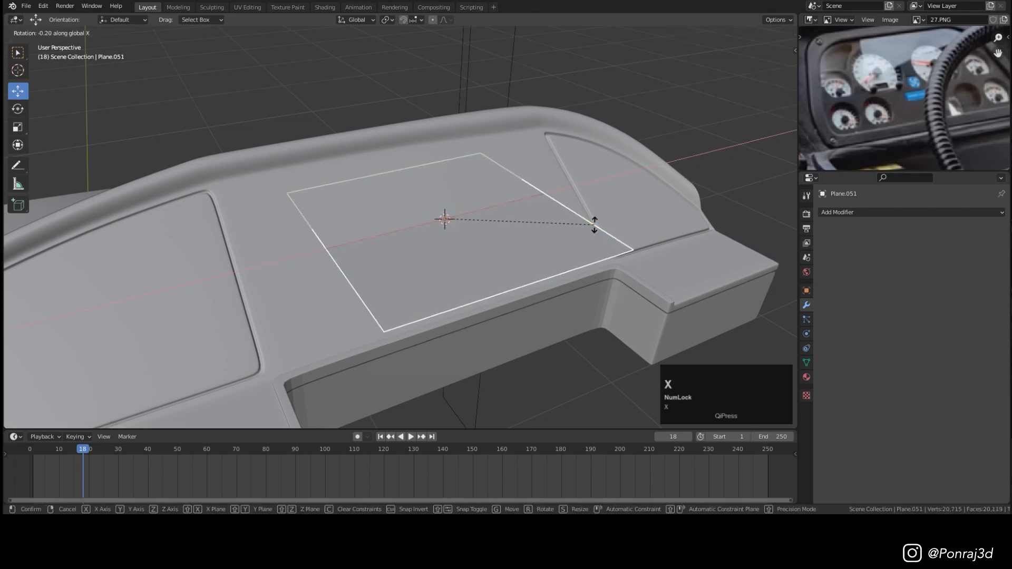
text(35)
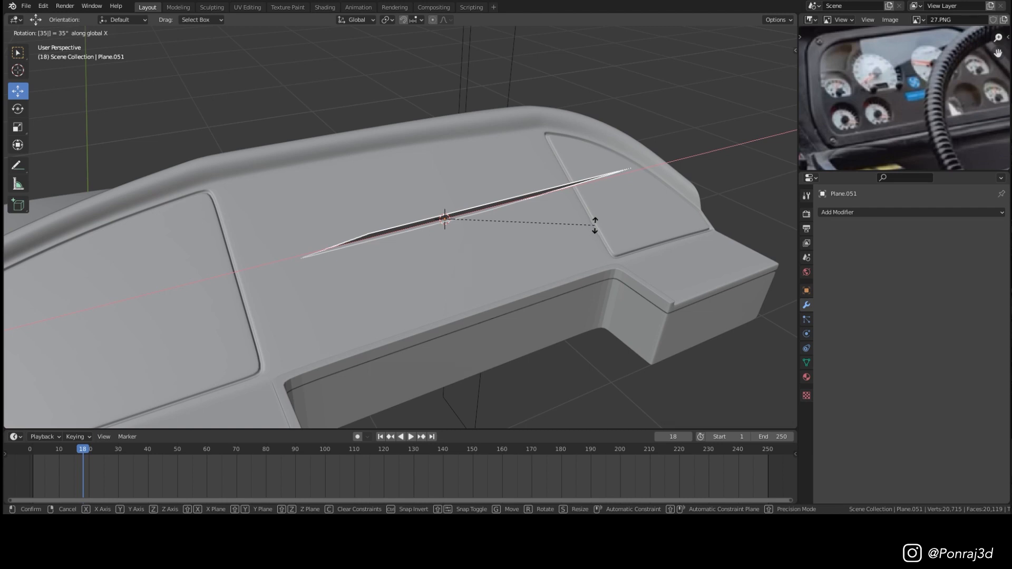
key(minus)
click(594, 226)
middle_drag(594, 229, 663, 261)
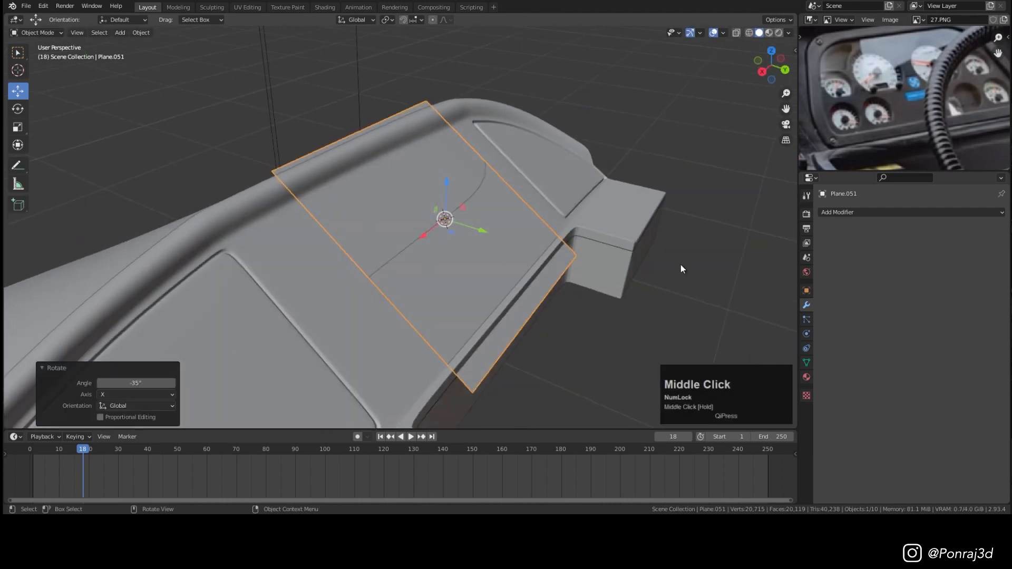
Step: Scale the tilted plane uniformly to about 0.51 so it fits on the dashboard face
key(s)
click(564, 235)
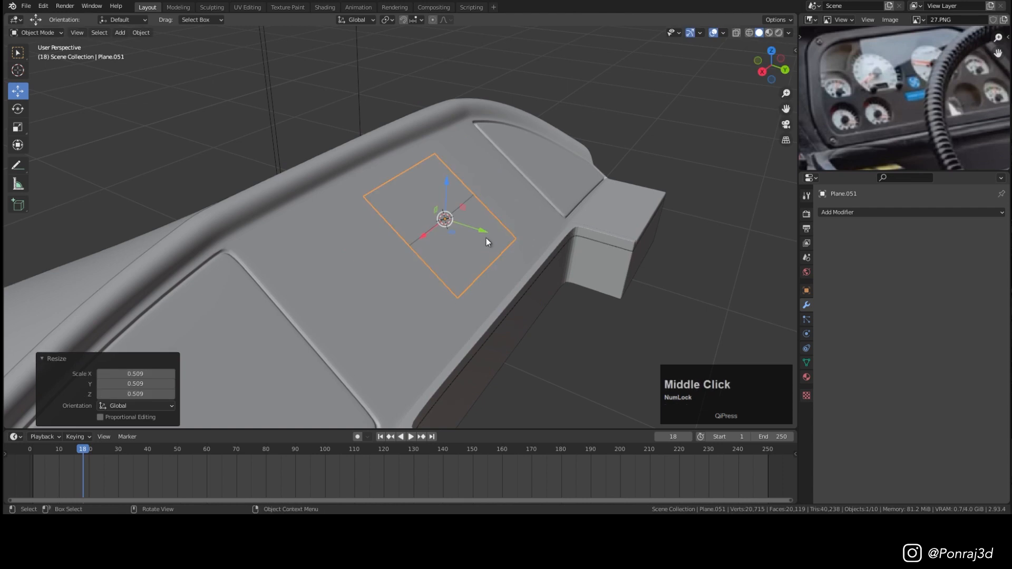
middle_drag(486, 238, 488, 231)
Step: Set the transform orientation to Normal and stretch the whole plane along its normal Y into a wide rectangle
click(352, 22)
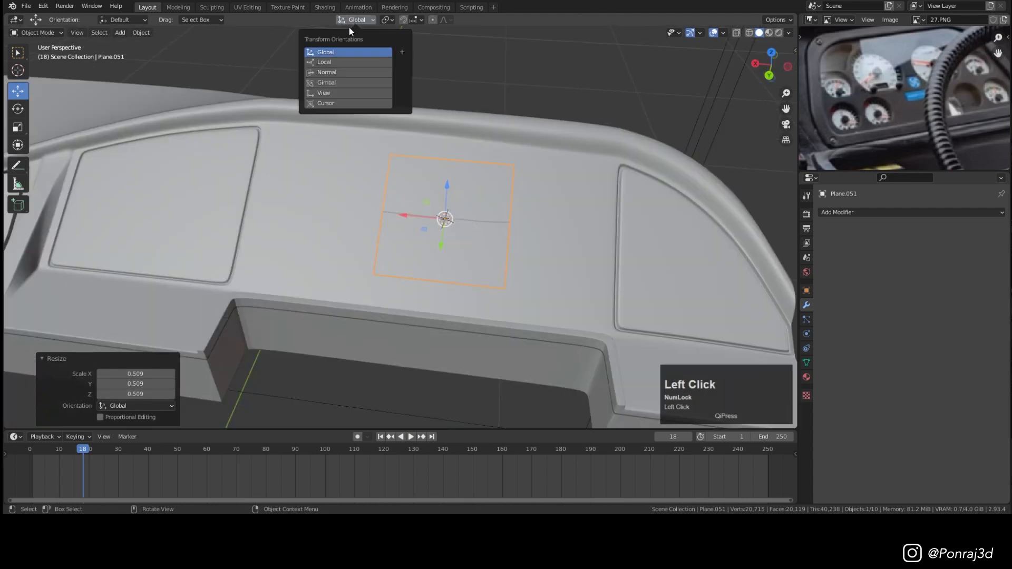
click(337, 71)
key(Tab)
key(a)
key(s)
key(x)
key(y)
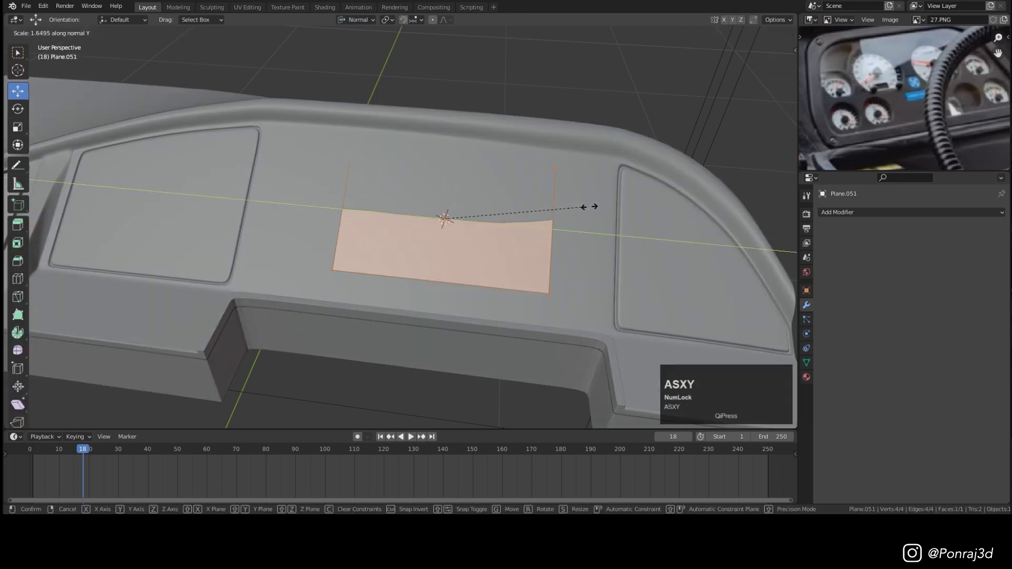
click(636, 202)
Step: Move the plane's two short side edges outward to widen it between the dashboard's side panels
alt+click(592, 233)
drag(635, 234, 638, 234)
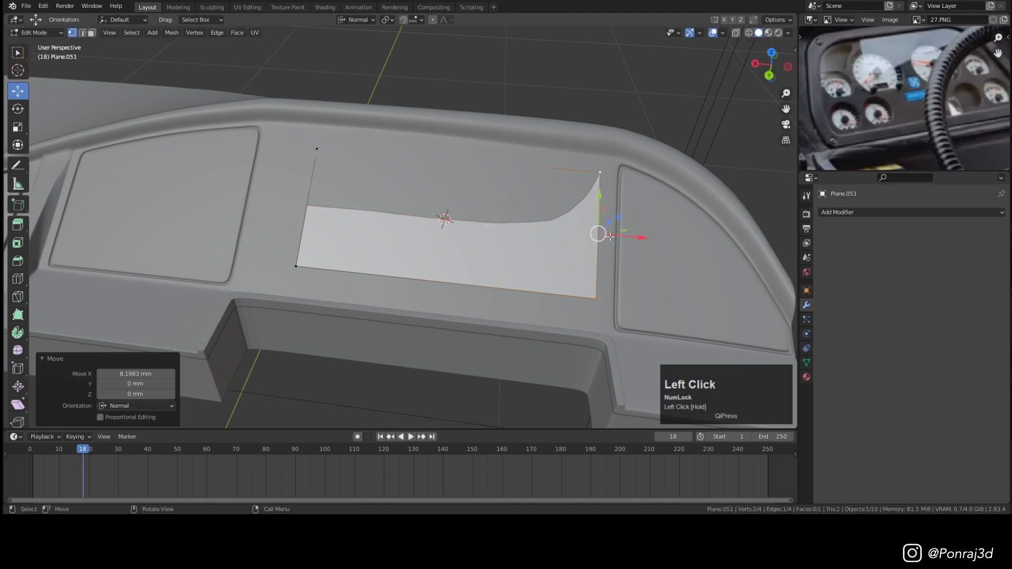
alt+click(321, 221)
drag(276, 204, 225, 204)
Step: Reposition the plane's edges so it fills the sloped face with its upper edge clear of the surface, and save the file
middle_drag(338, 238, 401, 251)
scroll(401, 251, up, 2)
drag(413, 247, 438, 260)
alt+click(314, 136)
drag(348, 182, 335, 176)
middle_drag(337, 172, 375, 145)
drag(329, 112, 341, 103)
key(ctrl+s)
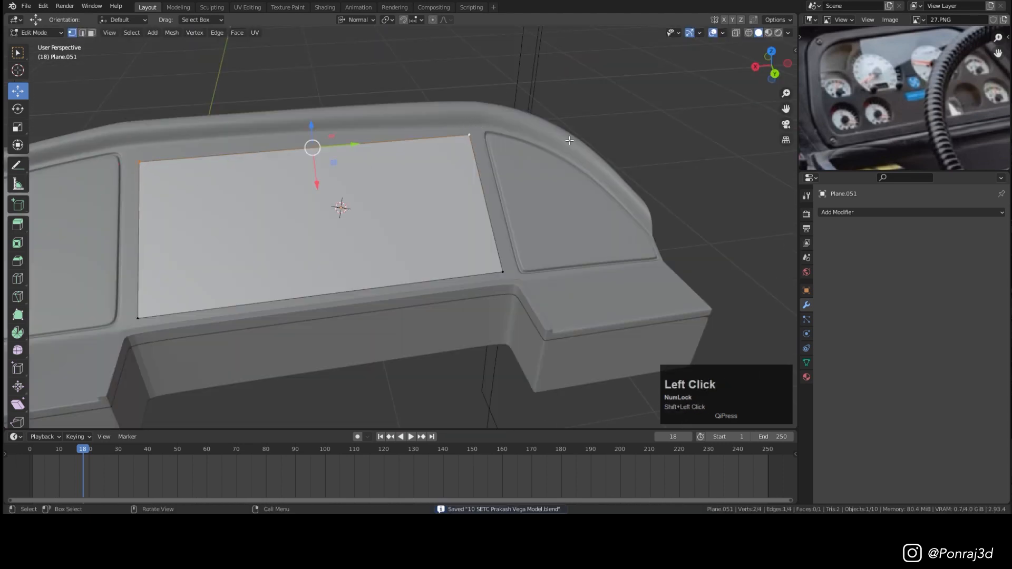
Step: Scale the plane's upper edge to about 0.70 along normal Y to form a trapezoid
key(s)
key(y)
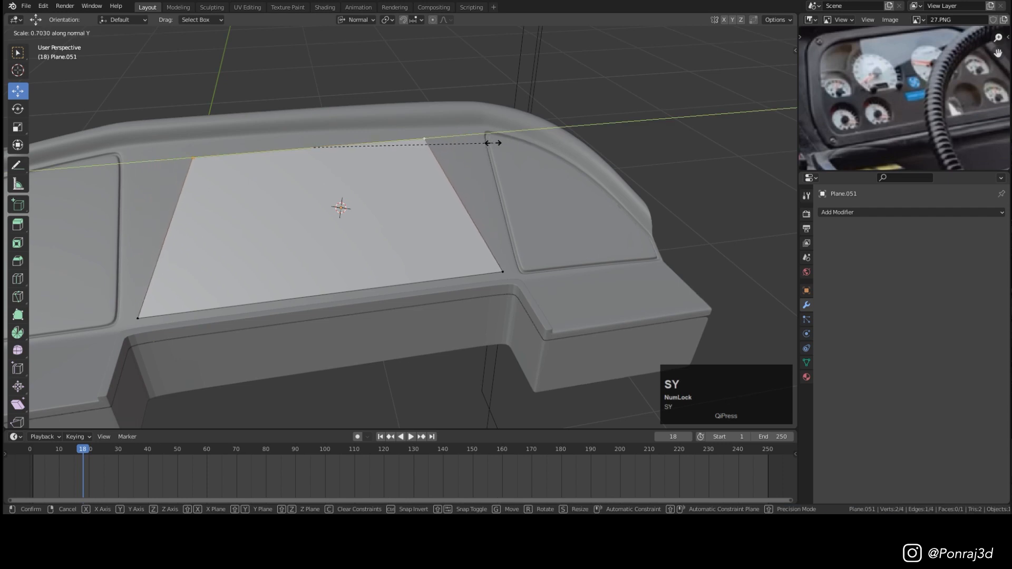
click(492, 142)
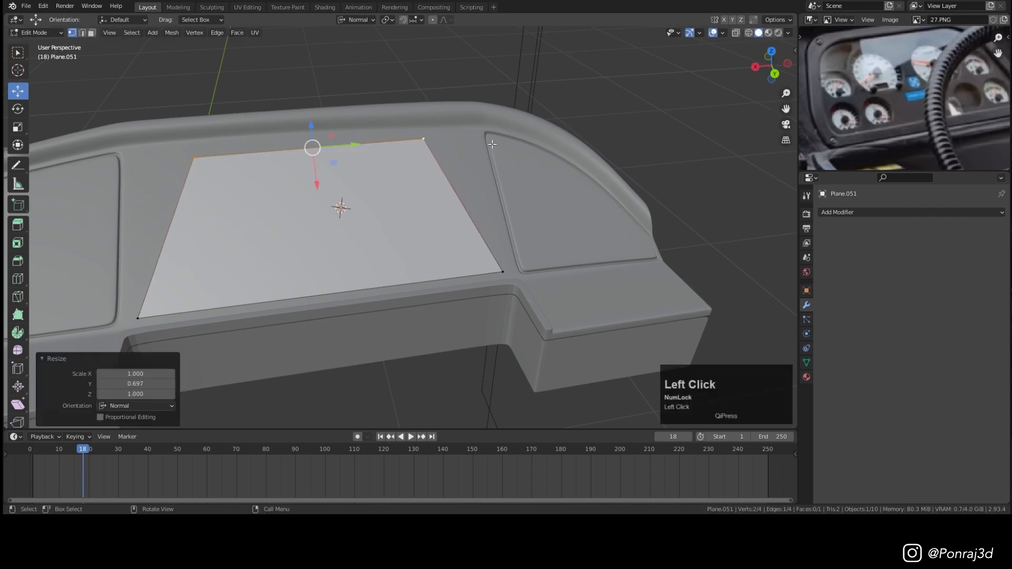
Step: Round the trapezoid's two lower corners with a vertex bevel of 7 segments and about 755 mm width
click(160, 328)
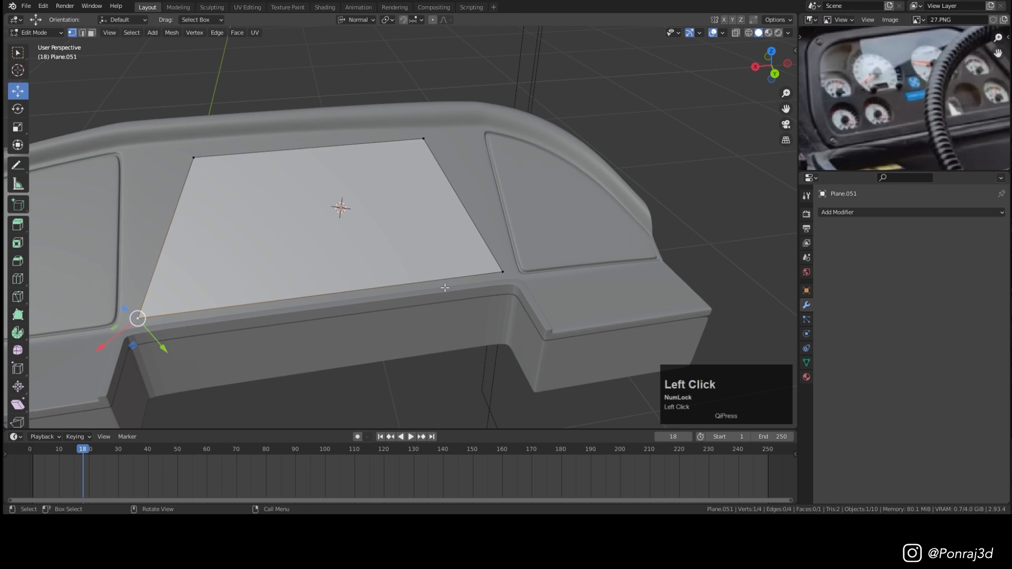
key(ctrl+shift+b)
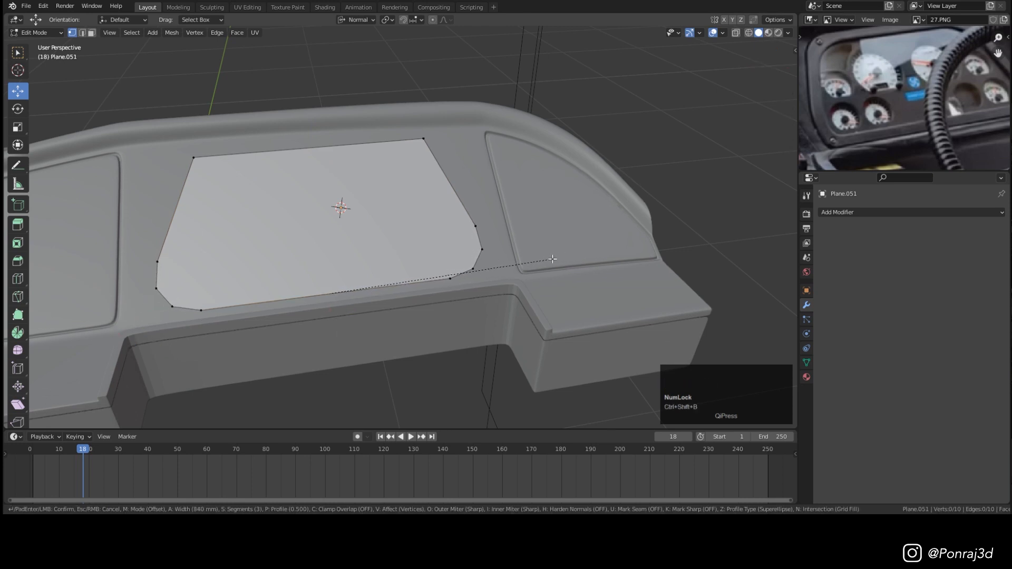
scroll(556, 259, up, 4)
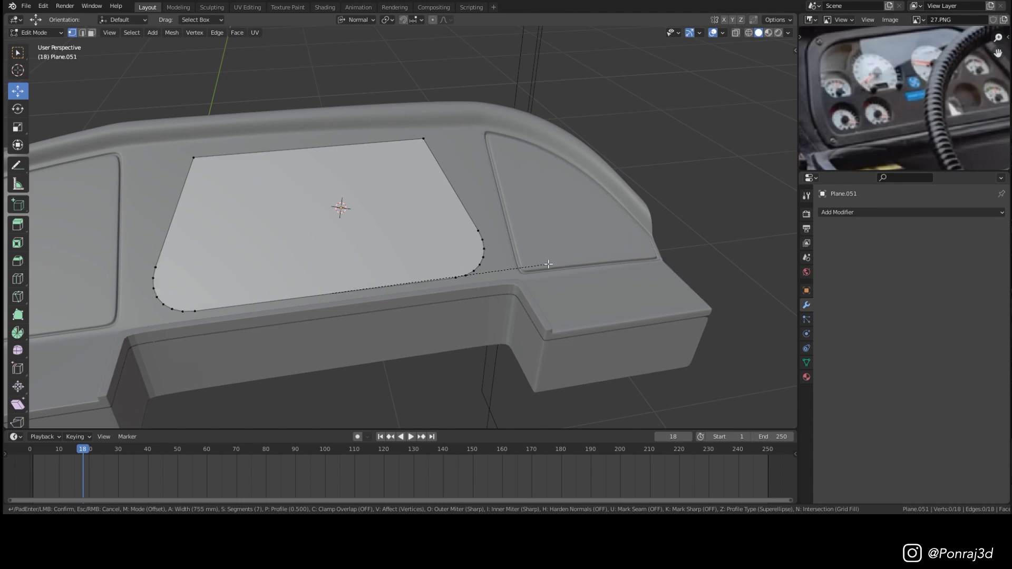
click(548, 264)
Step: Round the two upper corners with a vertex bevel of 7 segments and about 700 mm width
click(409, 131)
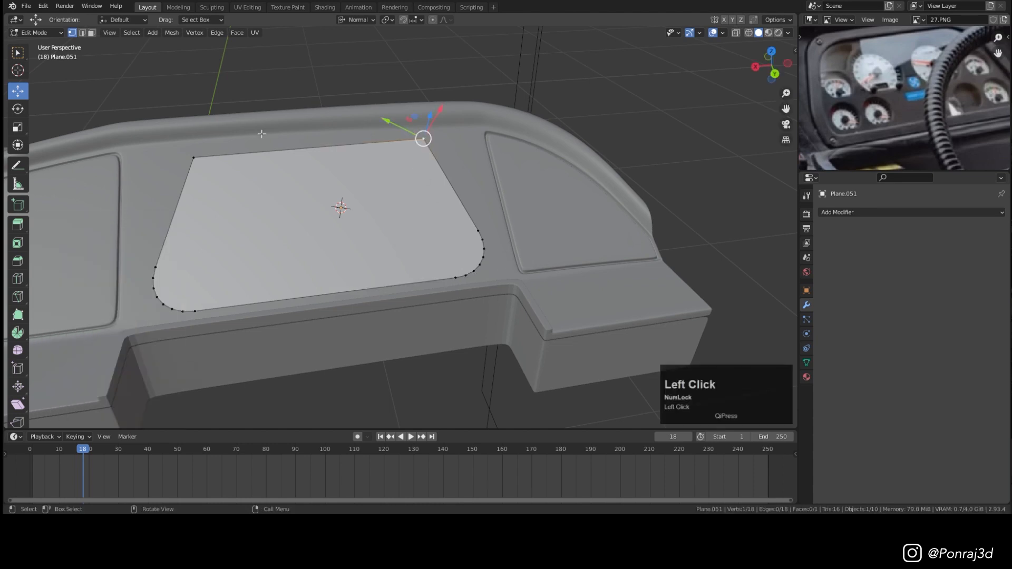
key(ctrl+shift+b)
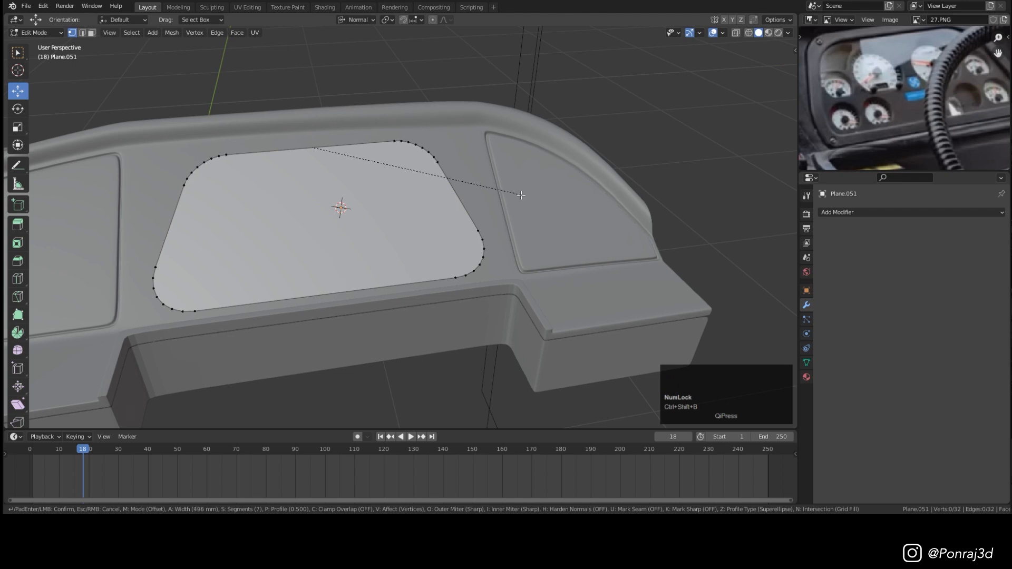
click(522, 195)
Step: Select the rounded panel's whole mesh and apply the object's scale in Object Mode
middle_drag(522, 195, 445, 178)
click(83, 220)
scroll(859, 93, down, 3)
key(a)
shift+middle_drag(323, 161, 487, 228)
scroll(473, 209, up, 2)
key(Tab)
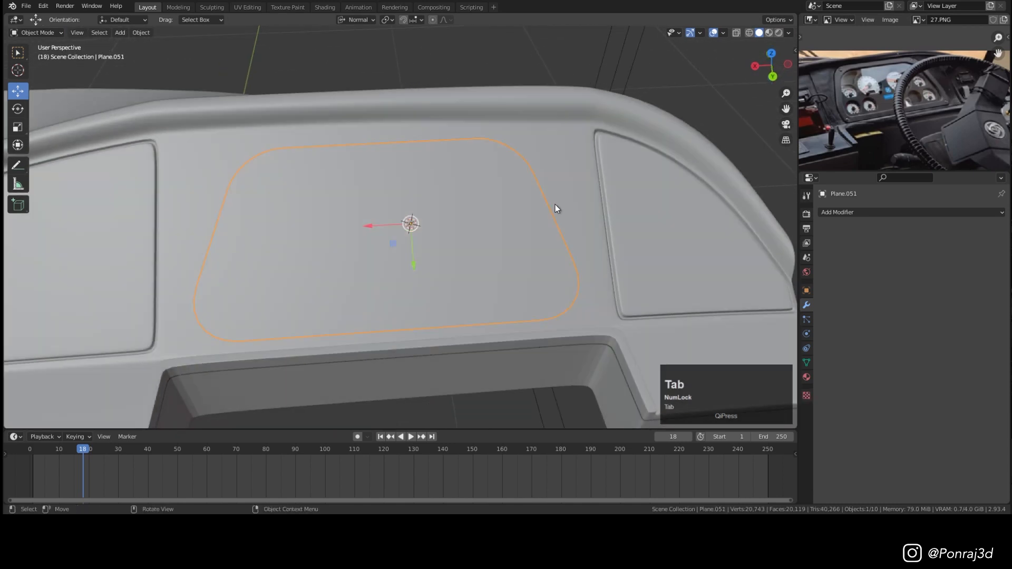
key(ctrl+a)
click(531, 225)
Step: Inset the panel face by about 13 mm and delete the inner face, leaving a ring-shaped frame
key(Tab)
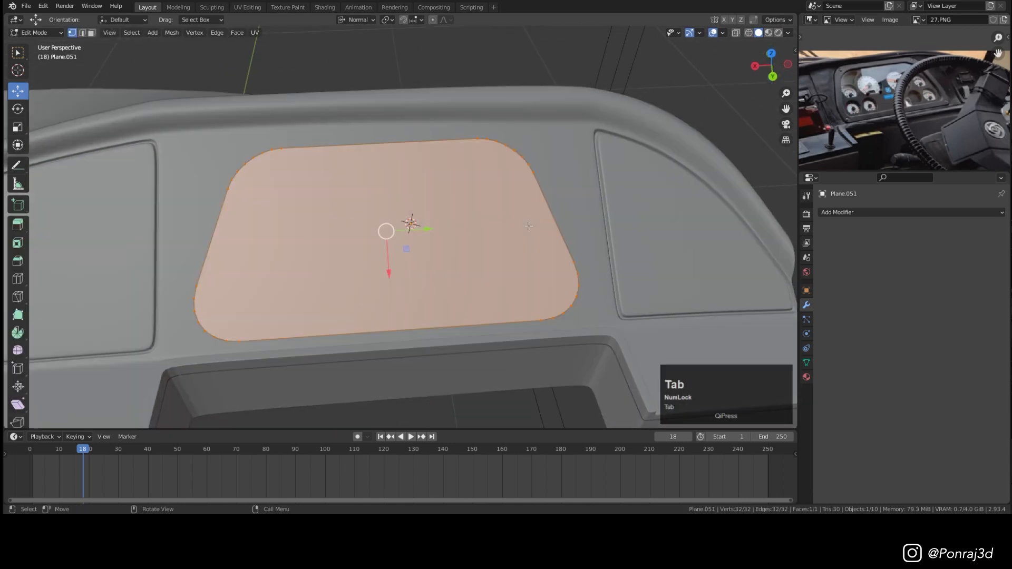
key(i)
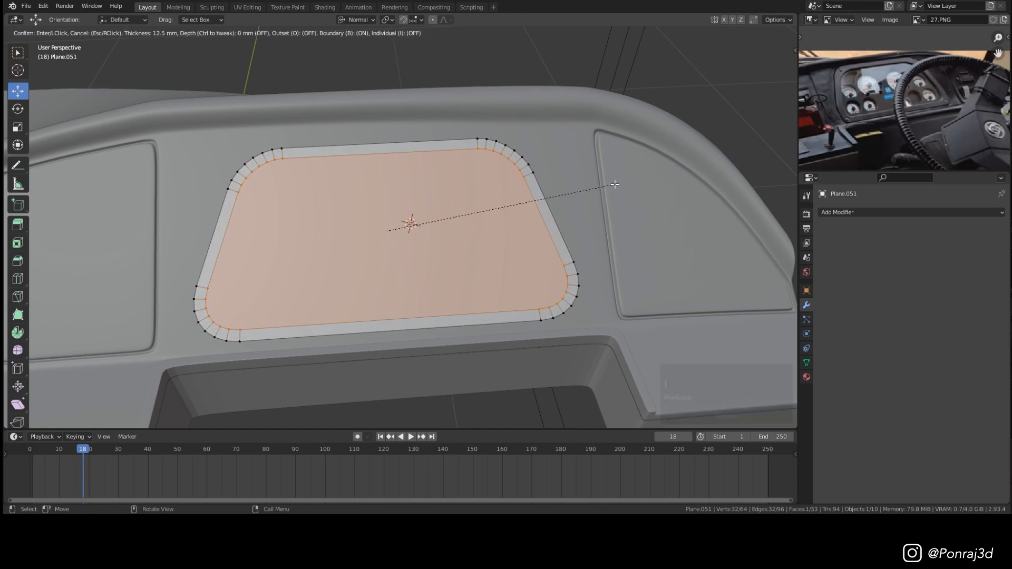
click(612, 185)
key(x)
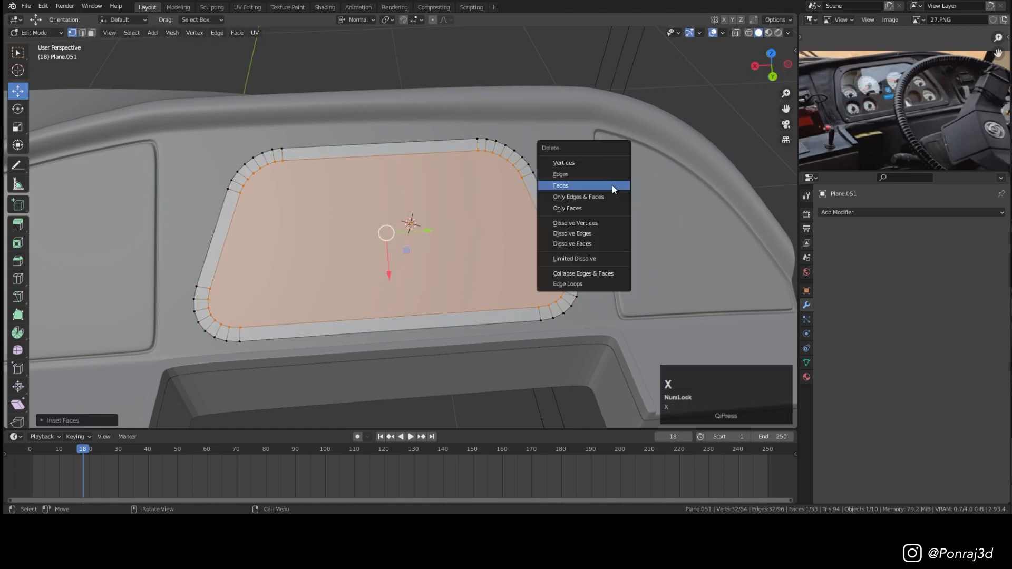
click(612, 185)
middle_drag(612, 185, 652, 168)
key(Tab)
Step: Check the frame's location, rotation, scale and dimensions
scroll(519, 175, up, 2)
scroll(522, 177, down, 2)
key(n)
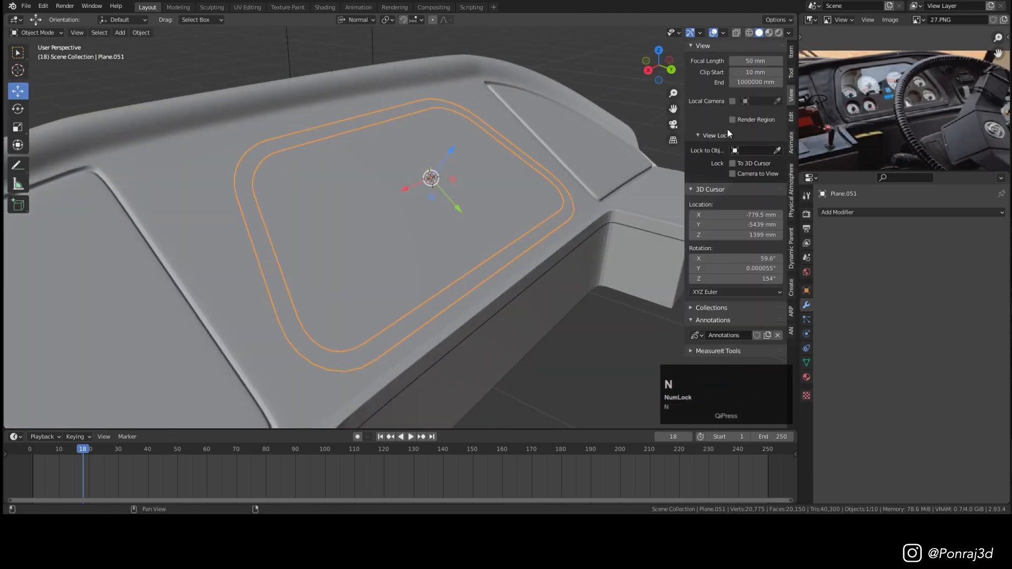
click(791, 55)
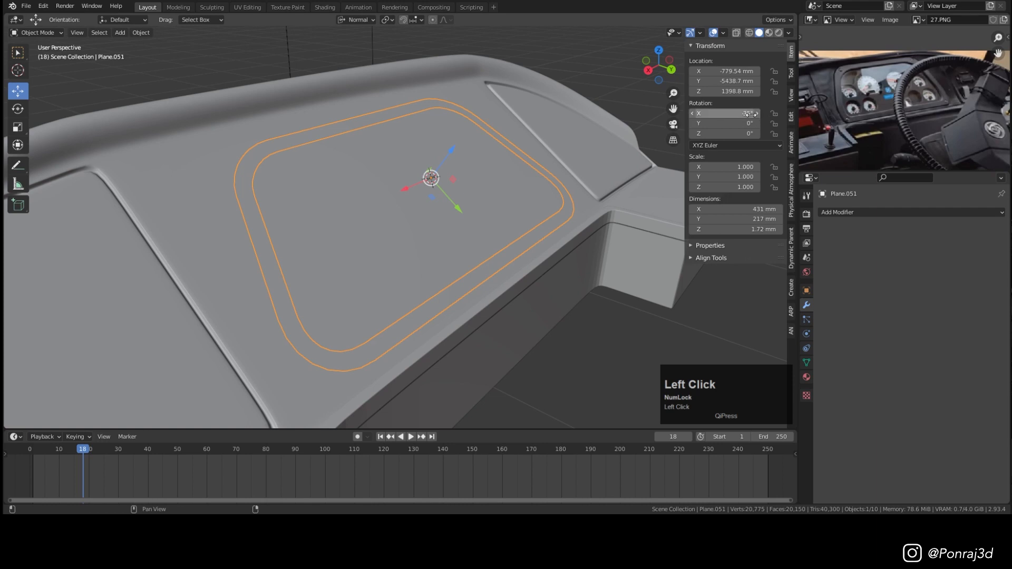
key(n)
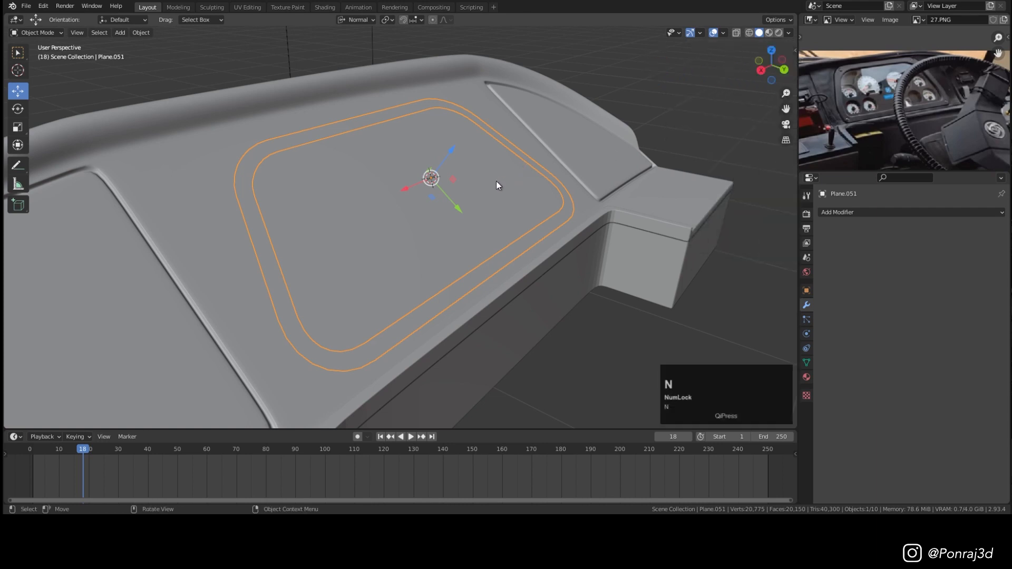
Step: Add a Solidify modifier to the rounded trapezoid frame on the dashboard and apply the object's scale
click(878, 212)
click(807, 388)
scroll(557, 182, up, 1)
key(ctrl+a)
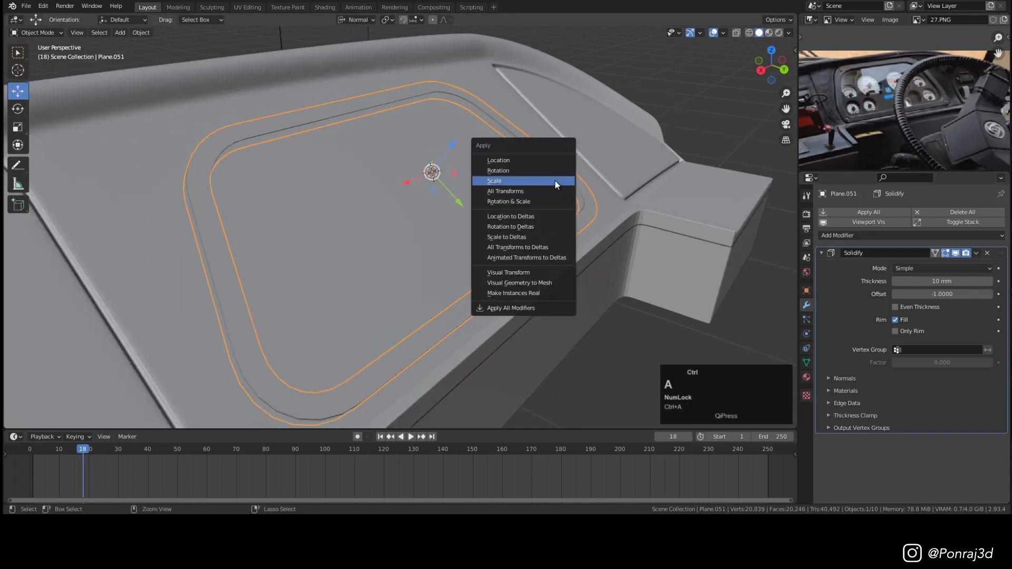
click(555, 182)
Step: Set the frame's Solidify thickness to -5 mm
middle_drag(555, 183, 632, 204)
double_click(913, 283)
text(-5)
key(Return)
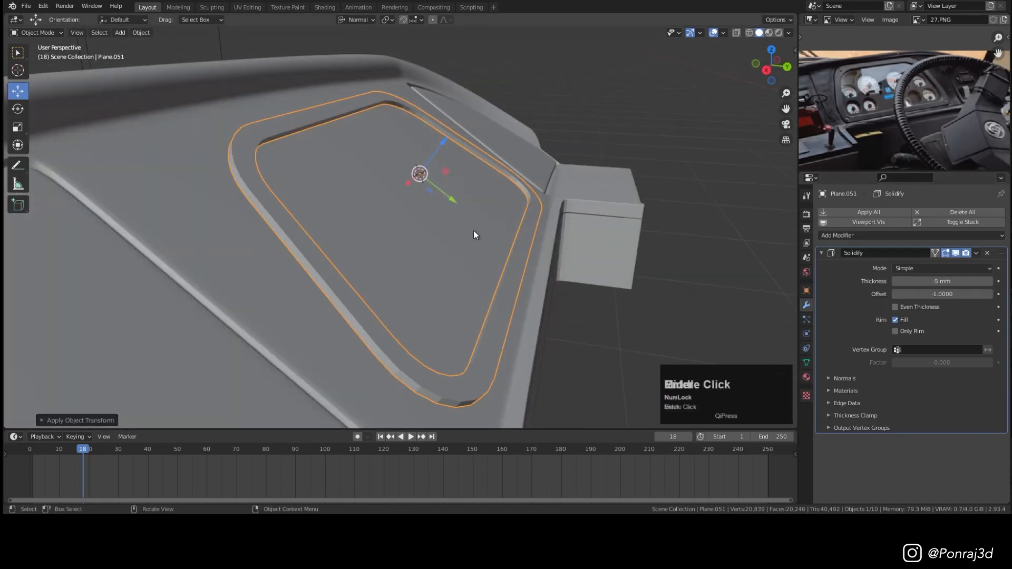
Step: Shade the trapezoid frame smooth
middle_drag(474, 230, 624, 177)
right_click(601, 153)
click(597, 149)
Step: Add a Subdivision modifier to the frame and place it above Solidify in the modifier stack
click(827, 253)
click(852, 237)
click(837, 423)
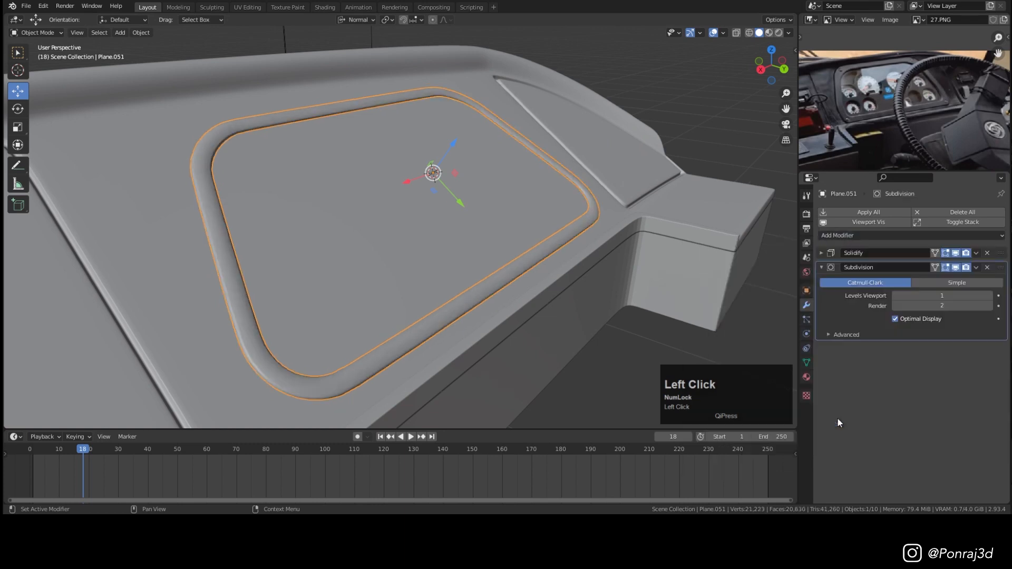
mouse_move(1002, 268)
mouse_down()
mouse_move(1001, 230)
mouse_move(1000, 255)
mouse_up()
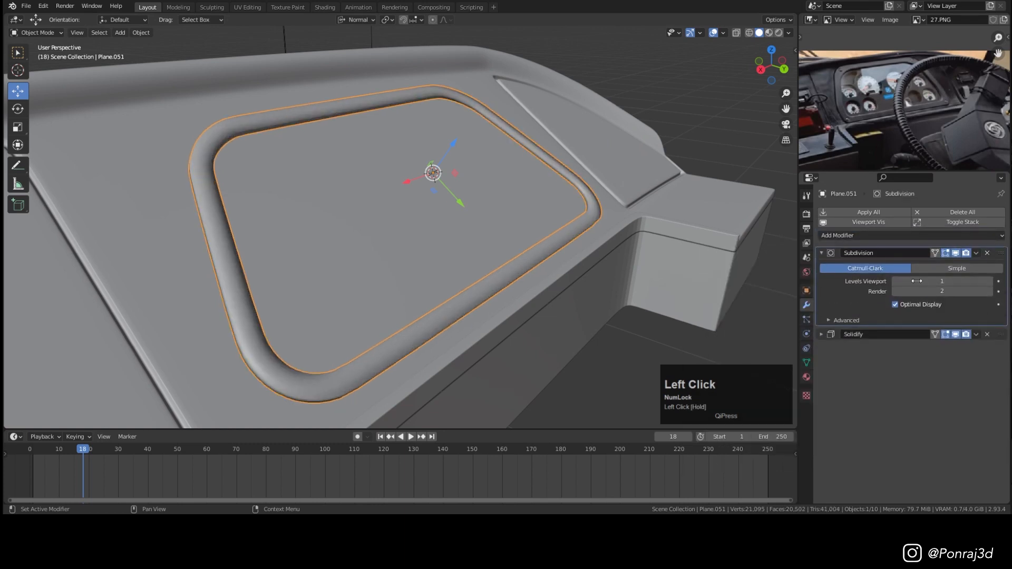
click(821, 254)
Step: Enable Even Thickness in the frame's Solidify modifier and set its inner, outer and rim crease to 1.000
click(827, 267)
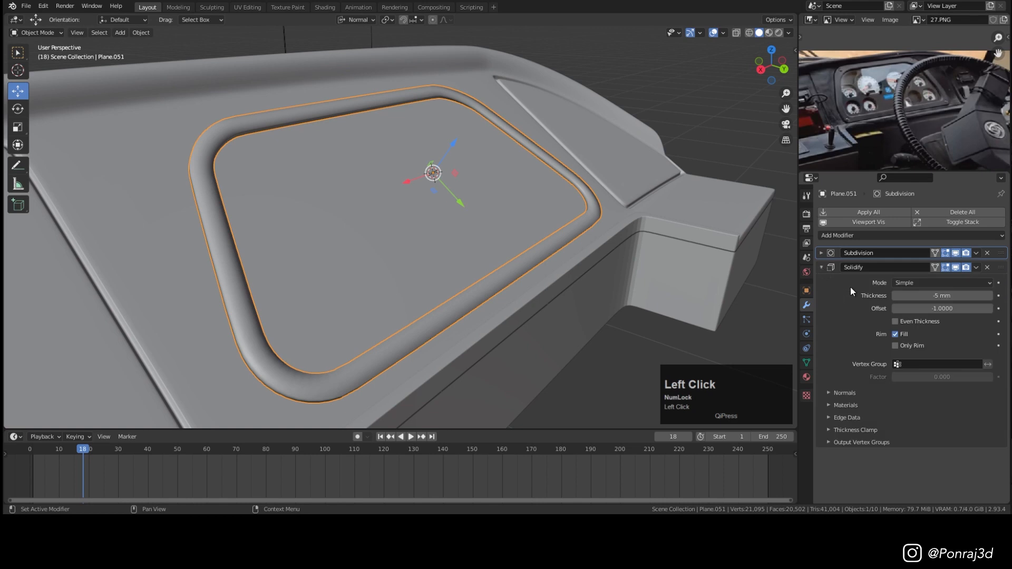
click(850, 417)
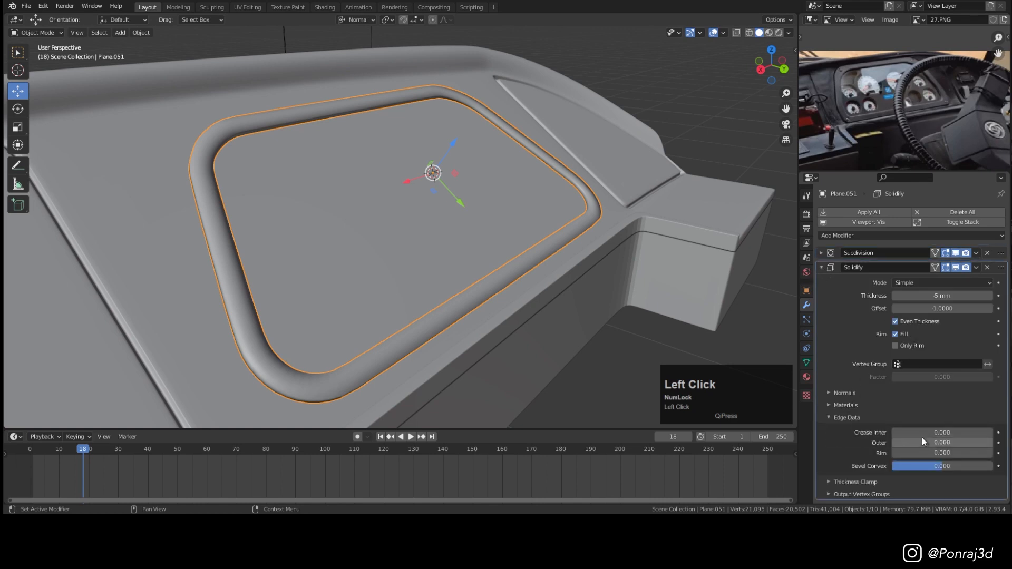
drag(926, 432, 970, 432)
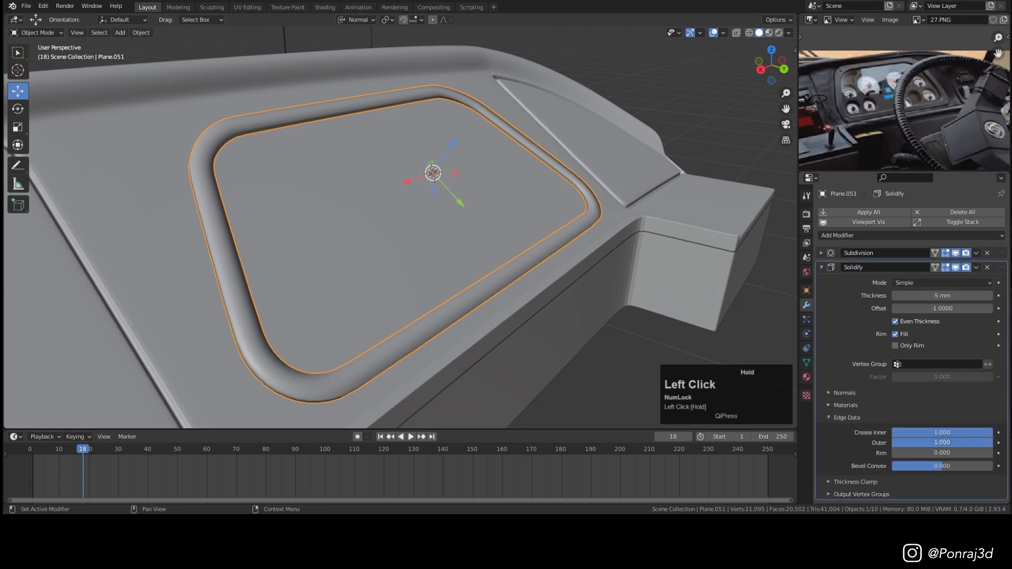
Step: Enable Auto Smooth for the frame's normals and save the file
middle_drag(685, 317, 811, 363)
click(807, 363)
click(895, 404)
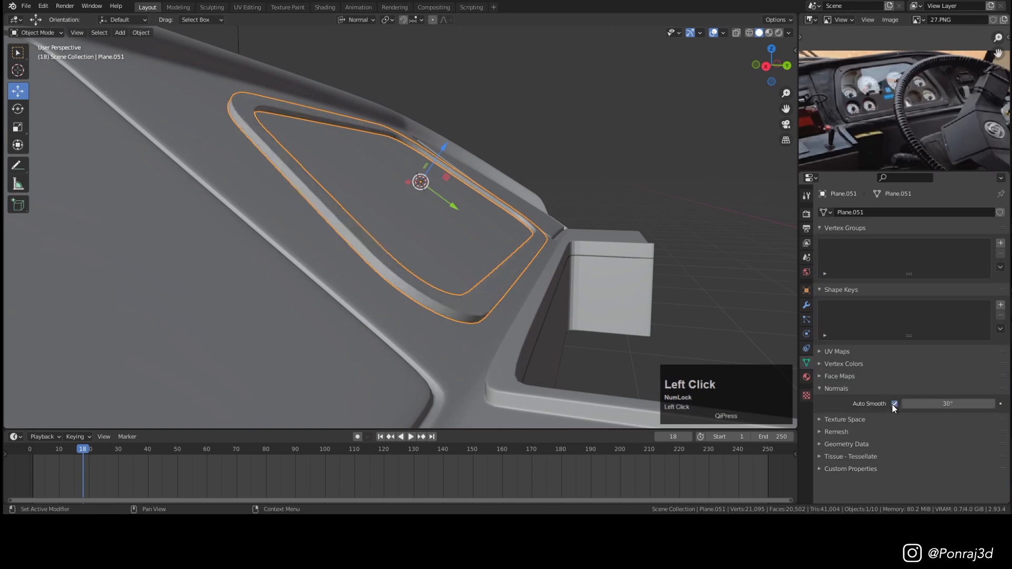
mouse_move(421, 227)
middle_down()
mouse_move(639, 288)
mouse_move(522, 228)
middle_up()
key(ctrl+s)
Step: Duplicate the trapezoid frame and place the copy beside the dashboard, about 742 mm away along its local X axis
scroll(524, 225, down, 3)
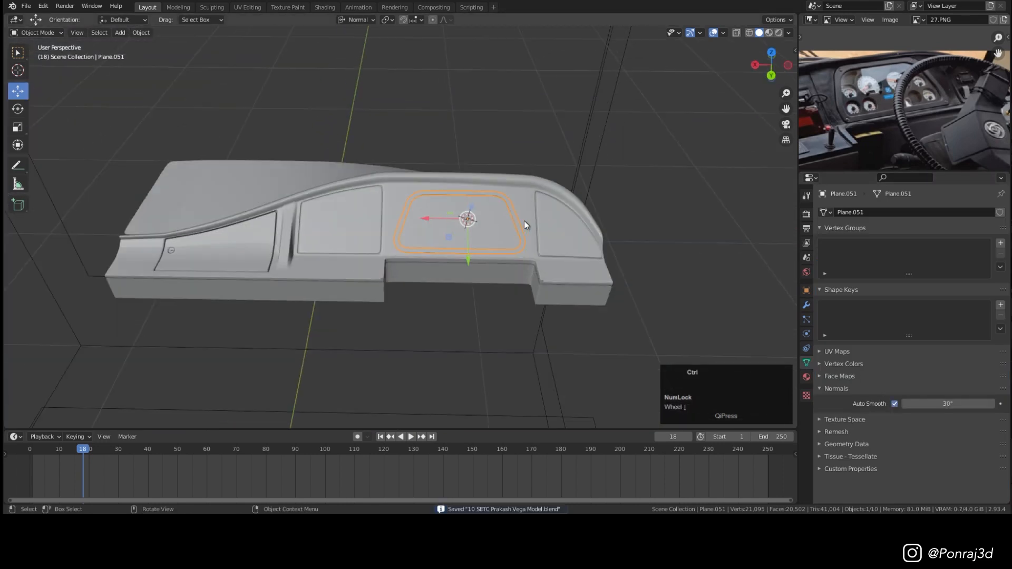
scroll(539, 214, up, 3)
middle_drag(368, 222, 530, 189)
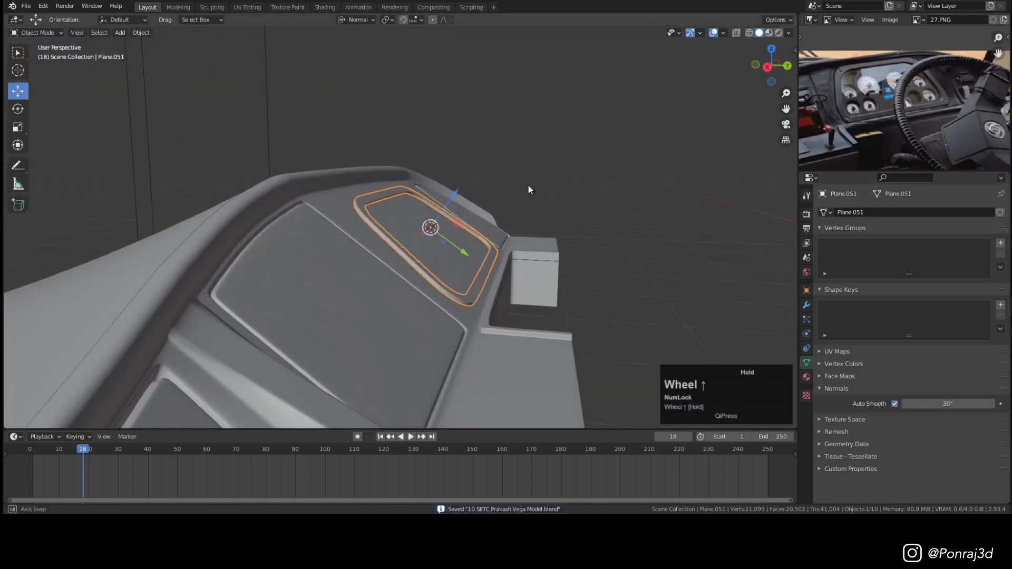
scroll(448, 223, up, 3)
middle_drag(447, 218, 432, 220)
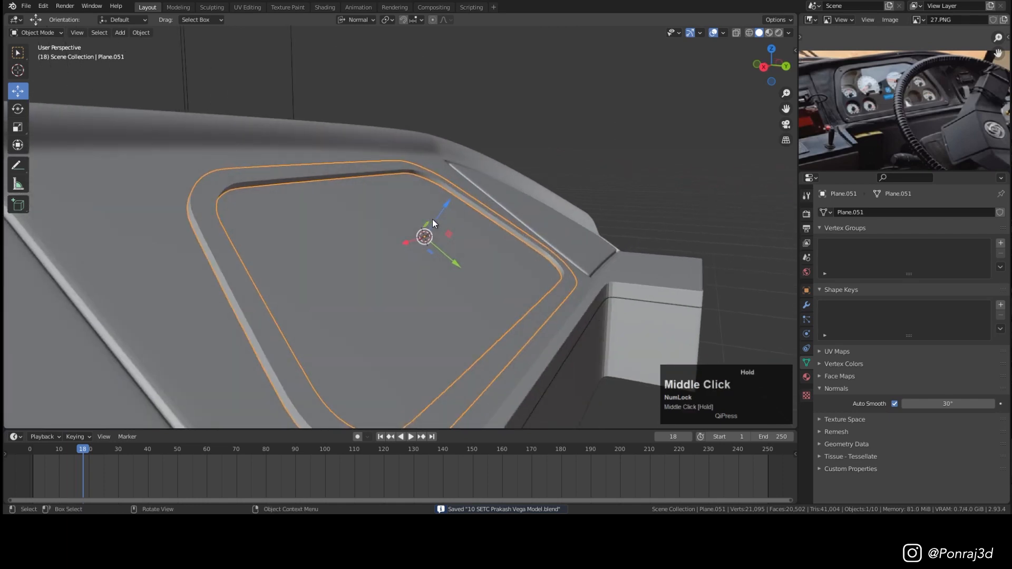
middle_drag(433, 219, 378, 264)
scroll(407, 254, down, 4)
scroll(488, 278, down, 3)
key(shift+d)
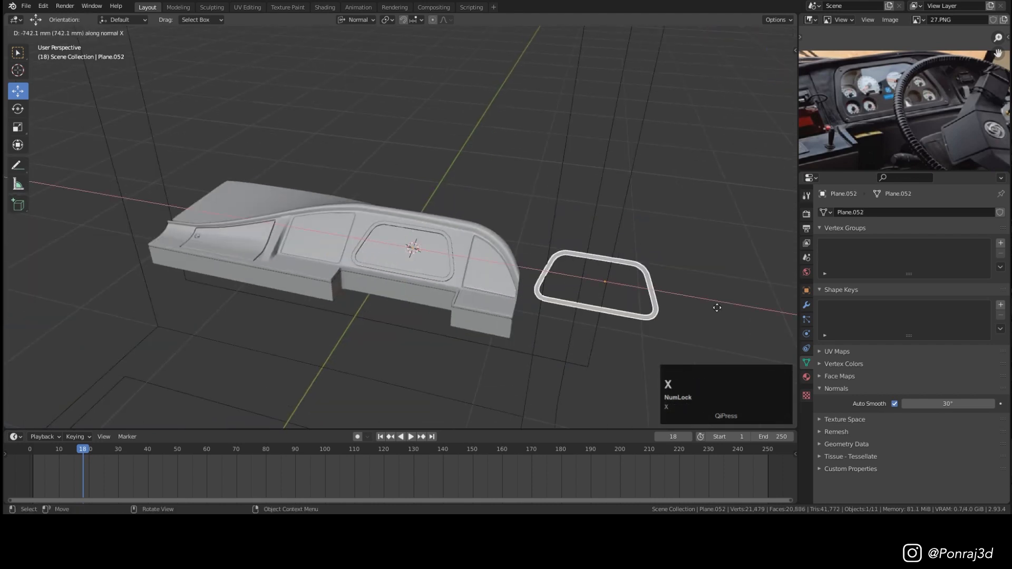
click(722, 296)
Step: Clear the frame copy's rotation so it lies flat, and rotate it 180° about the vertical axis
shift+middle_drag(722, 295, 418, 235)
scroll(523, 217, up, 2)
key(alt+r)
scroll(409, 235, up, 4)
scroll(386, 231, down, 4)
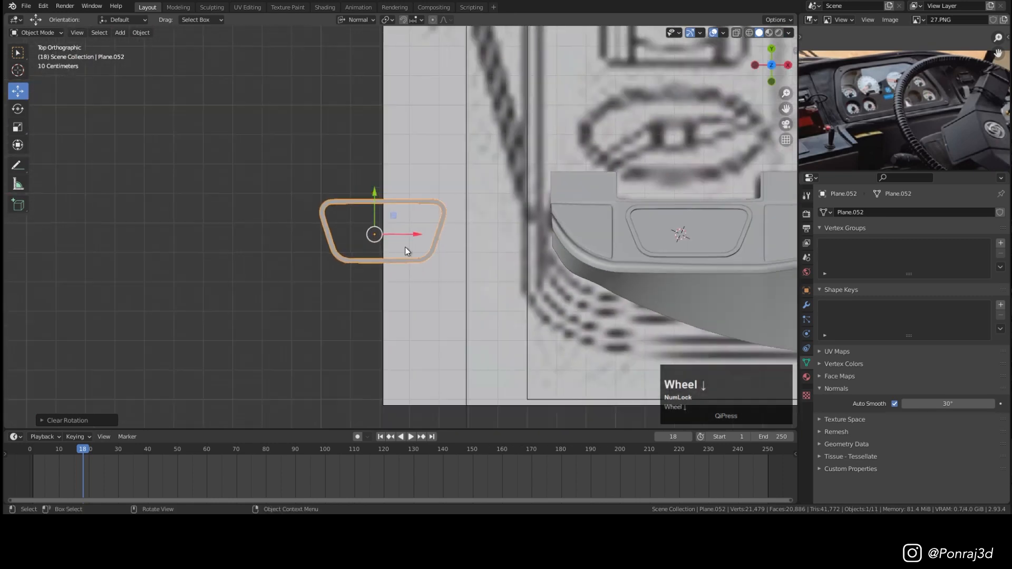
key(r)
ctrl+click(336, 133)
Step: Move the frame copy farther from the dashboard along X, clear of the reference image, and save the file
shift+middle_drag(402, 218, 618, 210)
drag(549, 226, 388, 230)
scroll(396, 211, up, 5)
shift+middle_drag(520, 215, 305, 252)
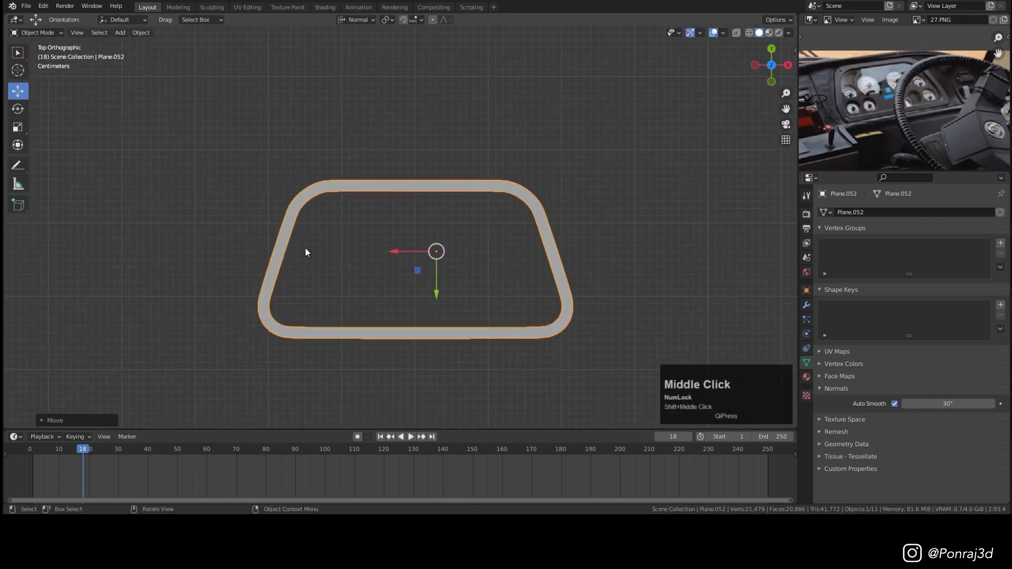
scroll(404, 242, down, 4)
shift+middle_drag(516, 241, 387, 238)
scroll(669, 207, down, 2)
scroll(387, 239, up, 5)
key(ctrl+s)
Step: Duplicate the inner edge loop of the frame copy in place and separate it into its own object
shift+middle_drag(614, 215, 514, 186)
scroll(505, 213, up, 3)
key(Tab)
key(1)
alt+click(542, 229)
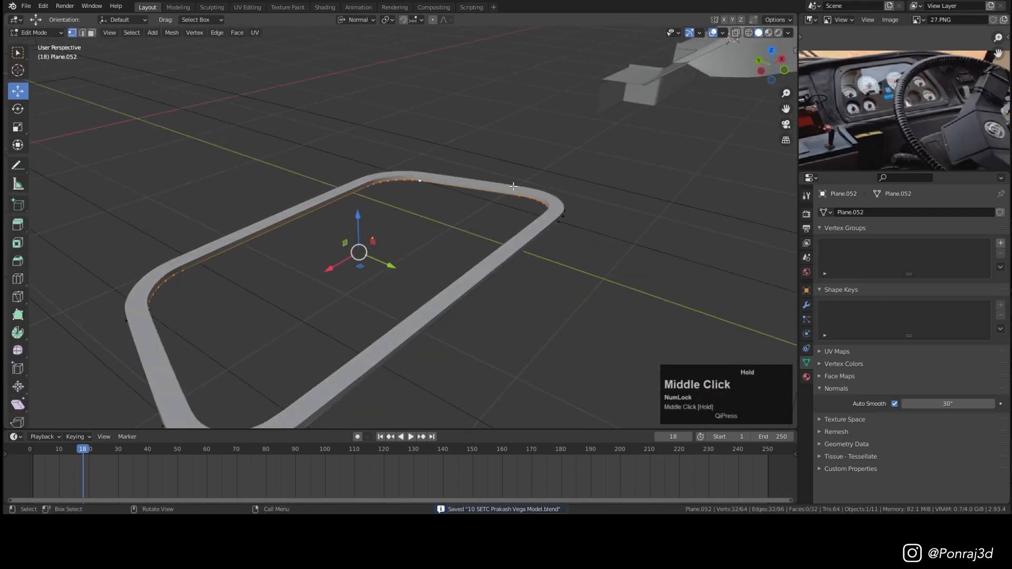
key(shift+d)
key(z)
right_click(421, 191)
key(p)
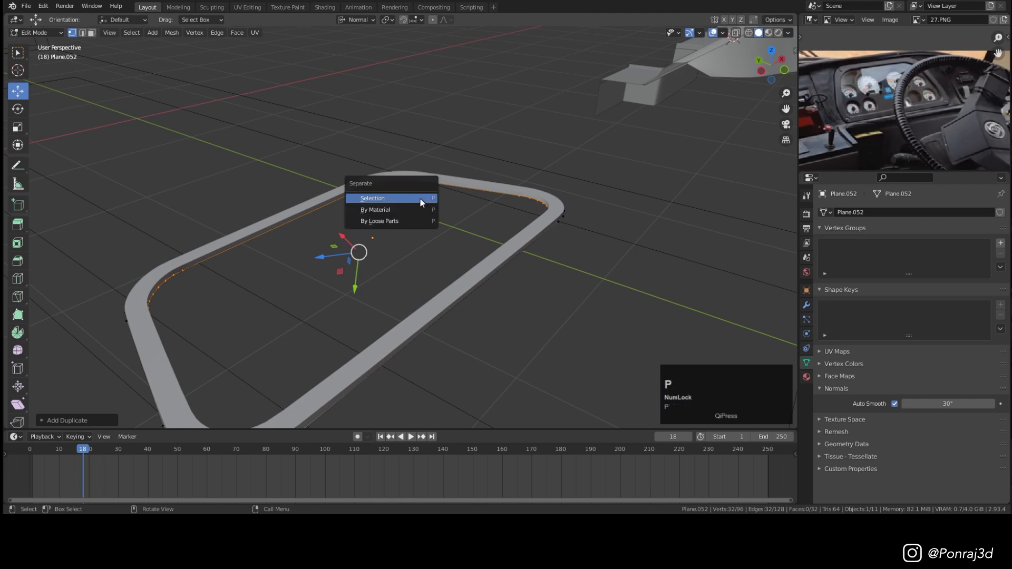
click(421, 198)
key(Tab)
Step: Save the file and remove the Subdivision and Solidify modifiers from the separated inner loop
click(476, 194)
key(KP_7)
key(ctrl+s)
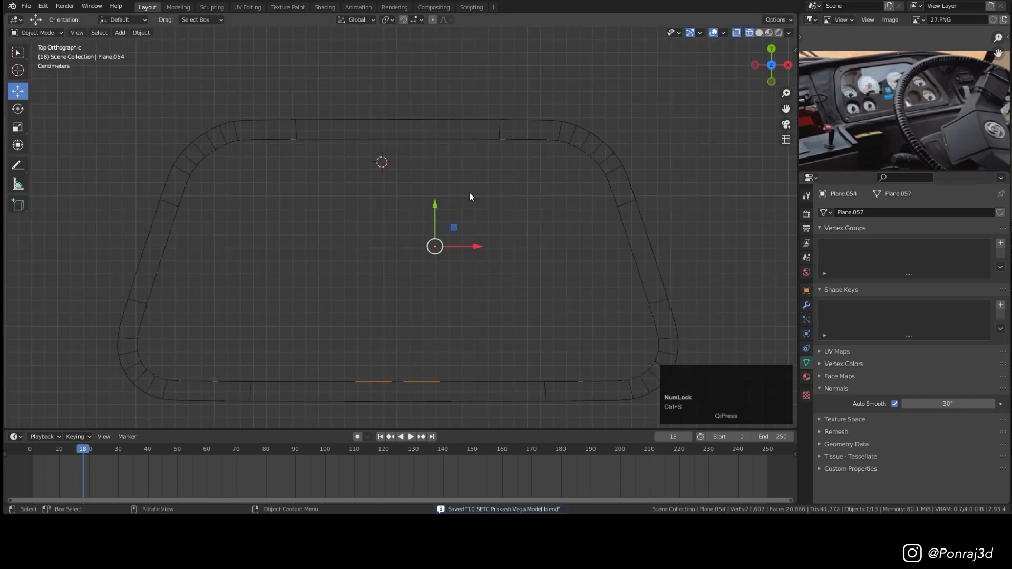
click(806, 304)
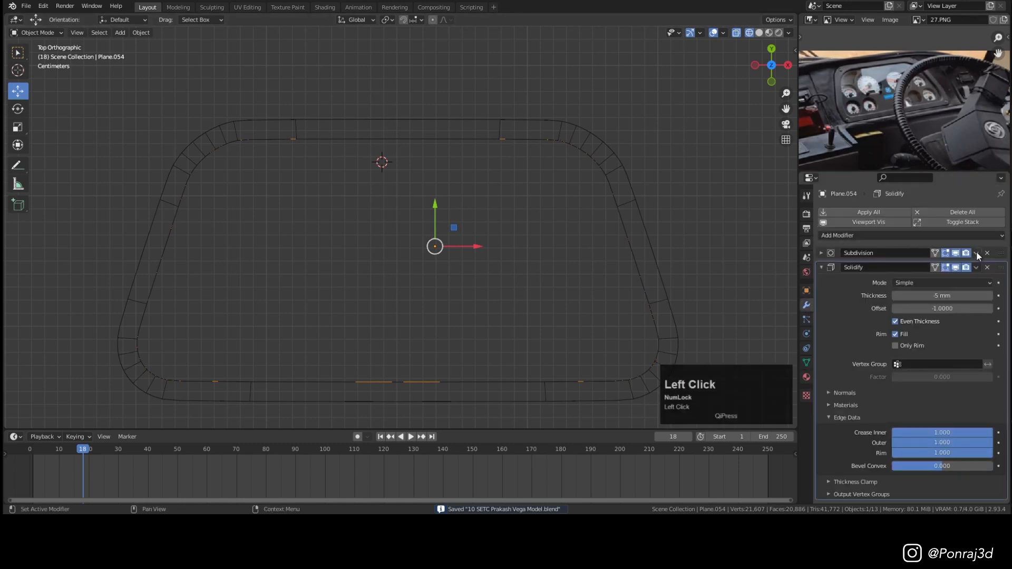
click(977, 254)
click(926, 266)
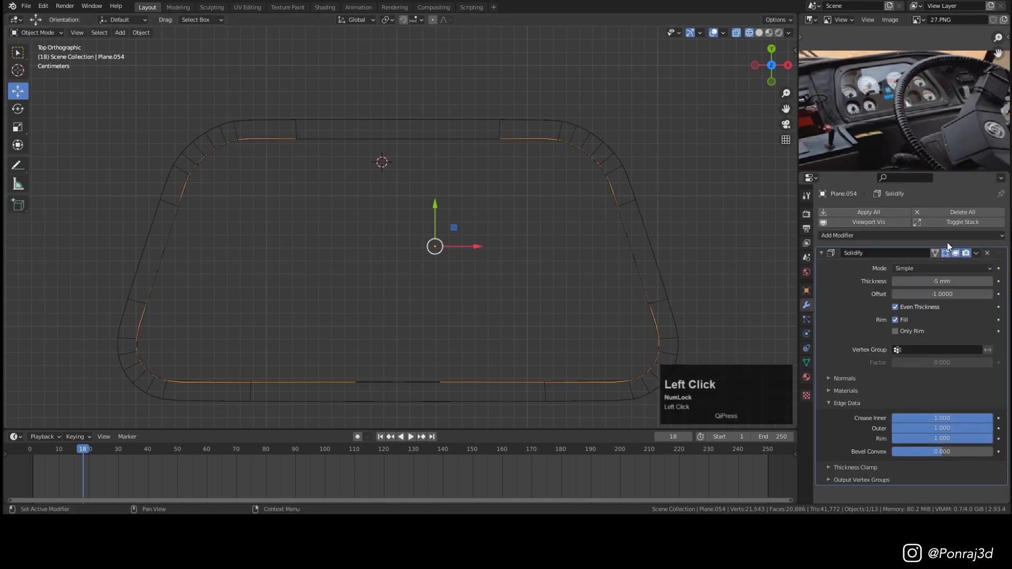
click(989, 253)
Step: Apply the inner loop object's rotation so its rotation values become zero
key(n)
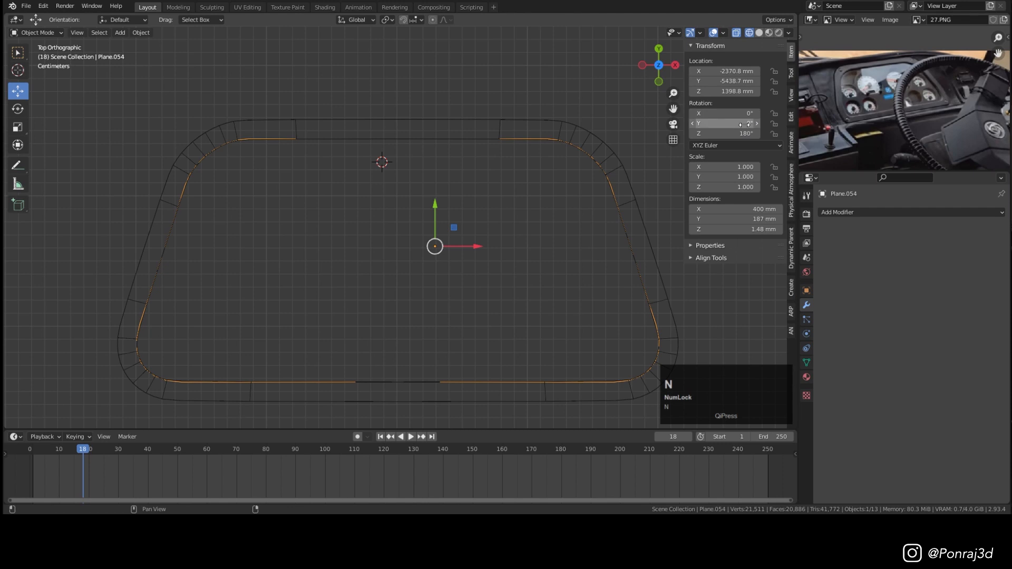
key(ctrl+a)
click(527, 165)
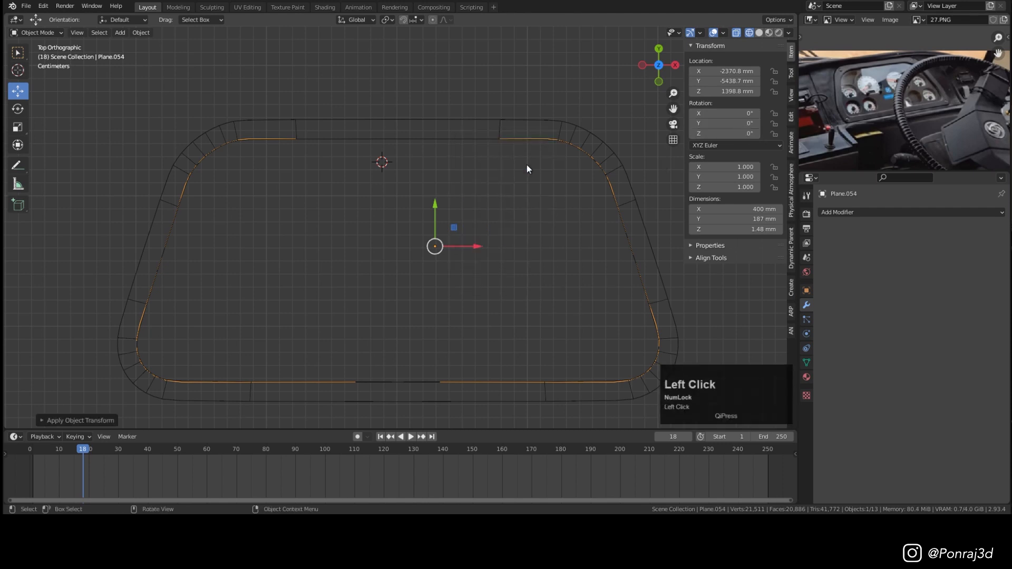
Step: Select the whole inner loop in Edit Mode and snap the 3D cursor to its centre
scroll(460, 223, up, 1)
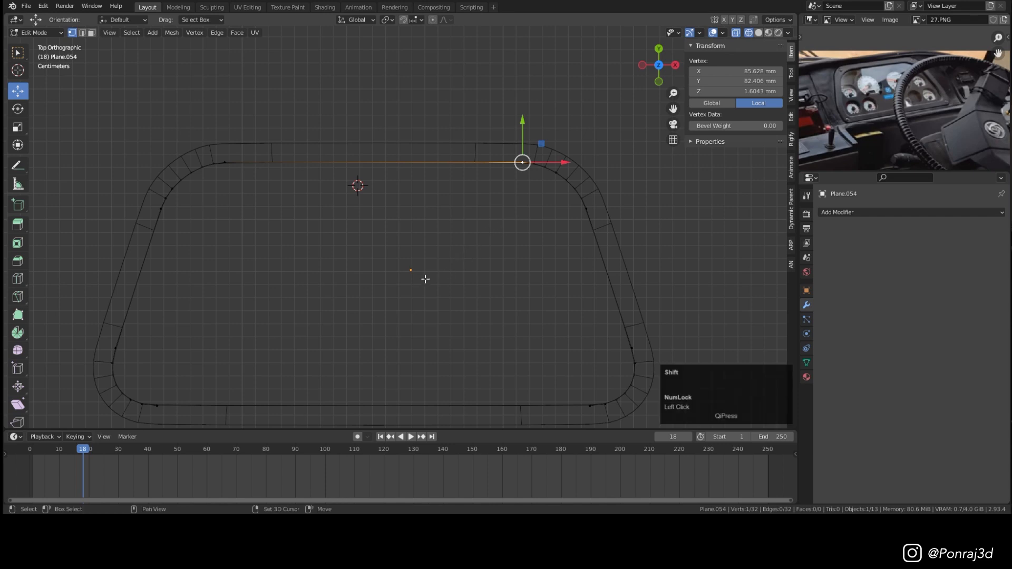
shift+middle_drag(426, 279, 466, 238)
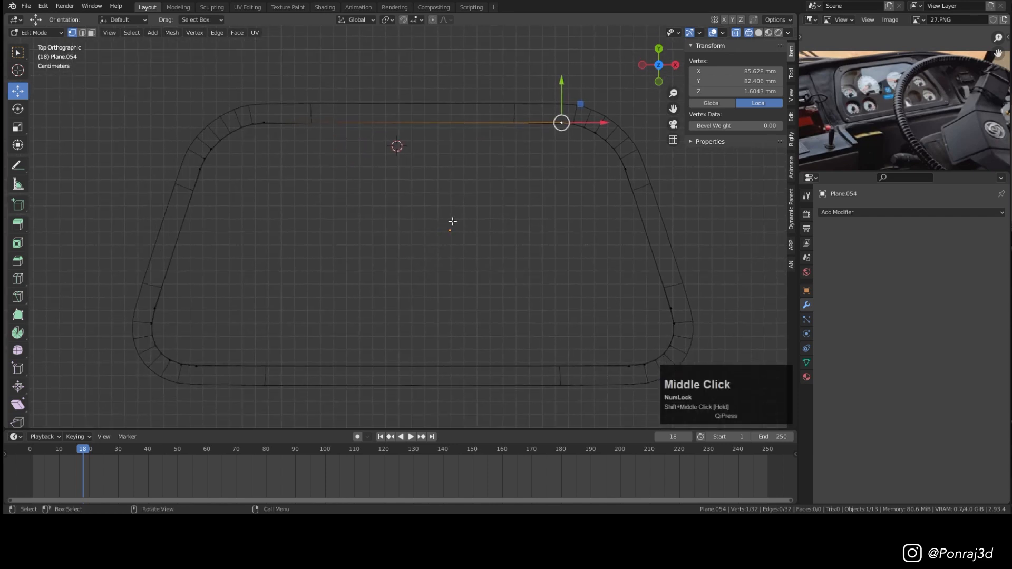
key(a)
key(shift+s)
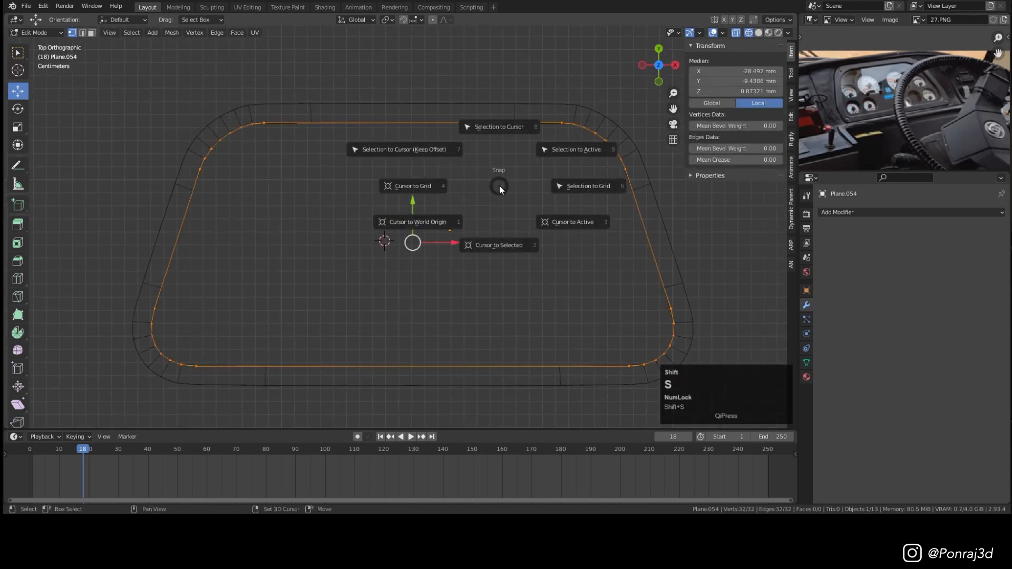
click(499, 239)
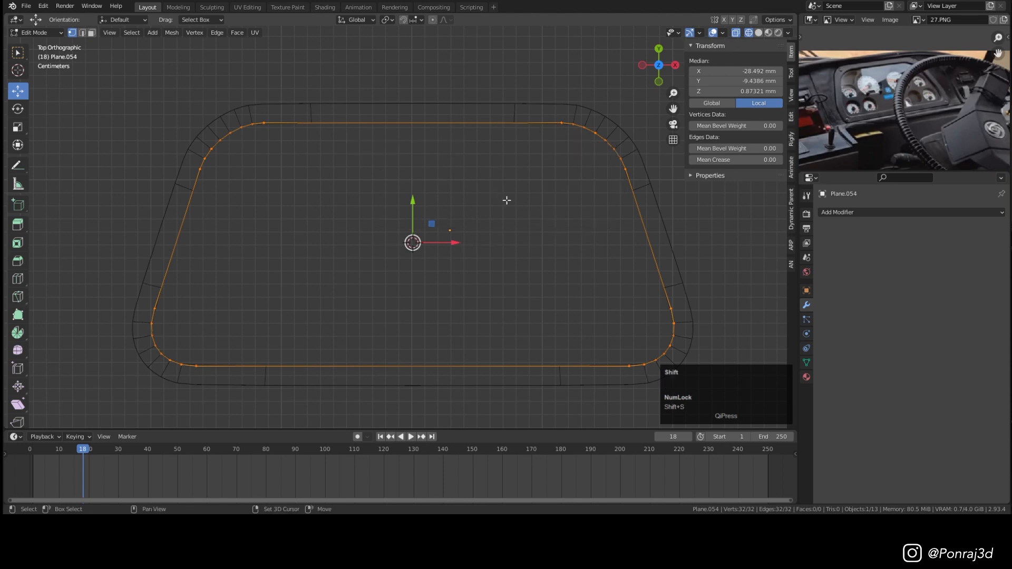
Step: Add a mesh circle with 32 vertices at the 3D cursor
key(shift+a)
click(478, 221)
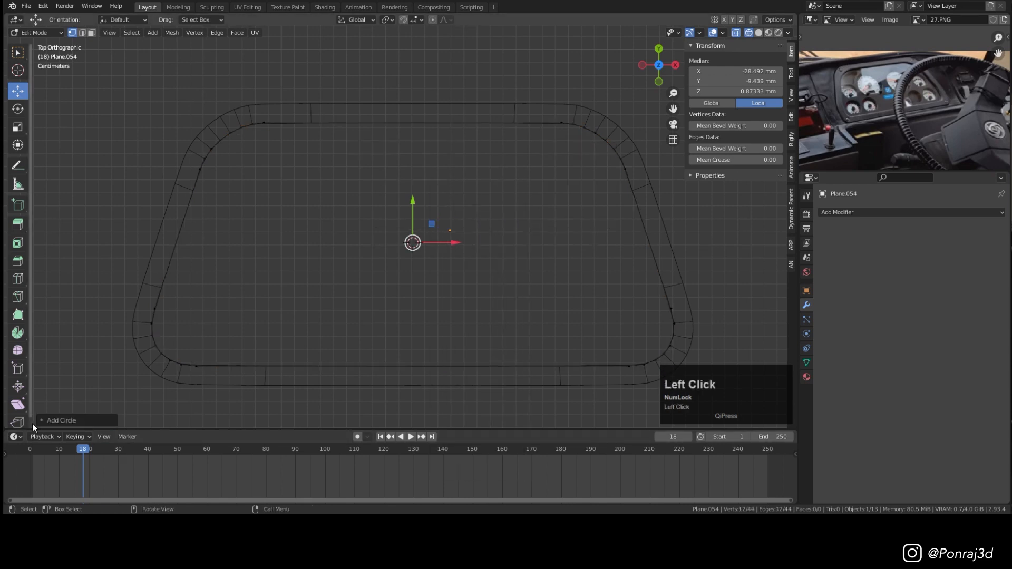
click(54, 420)
double_click(105, 308)
text(32)
click(49, 295)
Step: Scale the circle to gauge size and position it in the left half of the frame, at about X -104.65 mm, Y -3.13 mm
scroll(585, 221, down, 5)
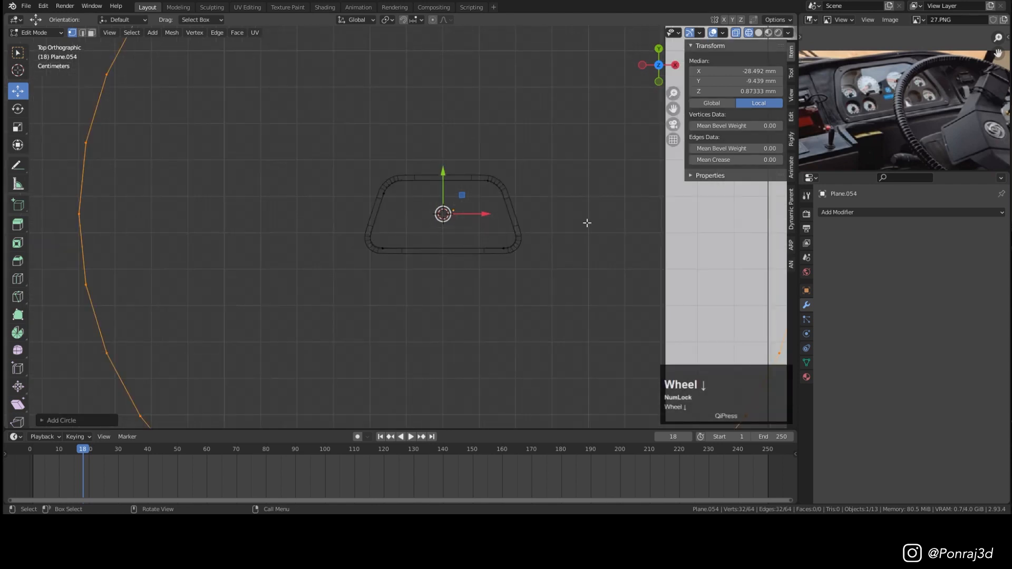
key(s)
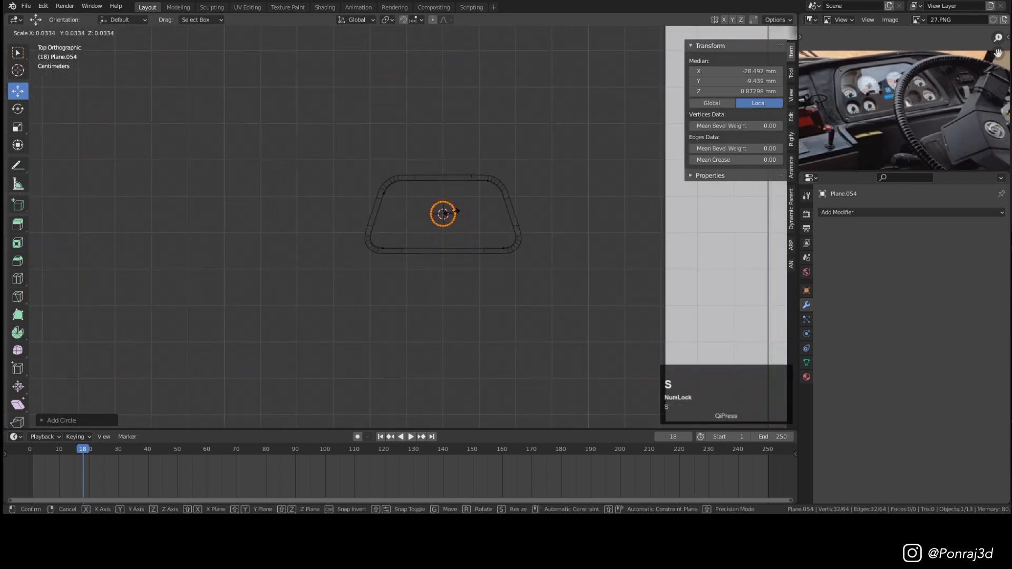
click(451, 212)
scroll(450, 191, up, 6)
shift+middle_drag(508, 217, 463, 237)
scroll(445, 247, up, 1)
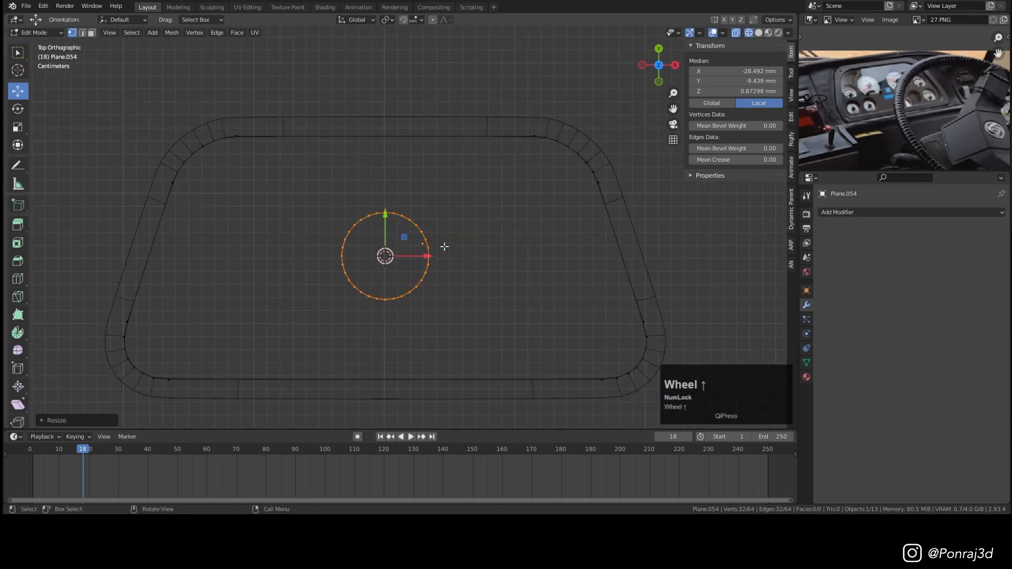
drag(422, 256, 322, 255)
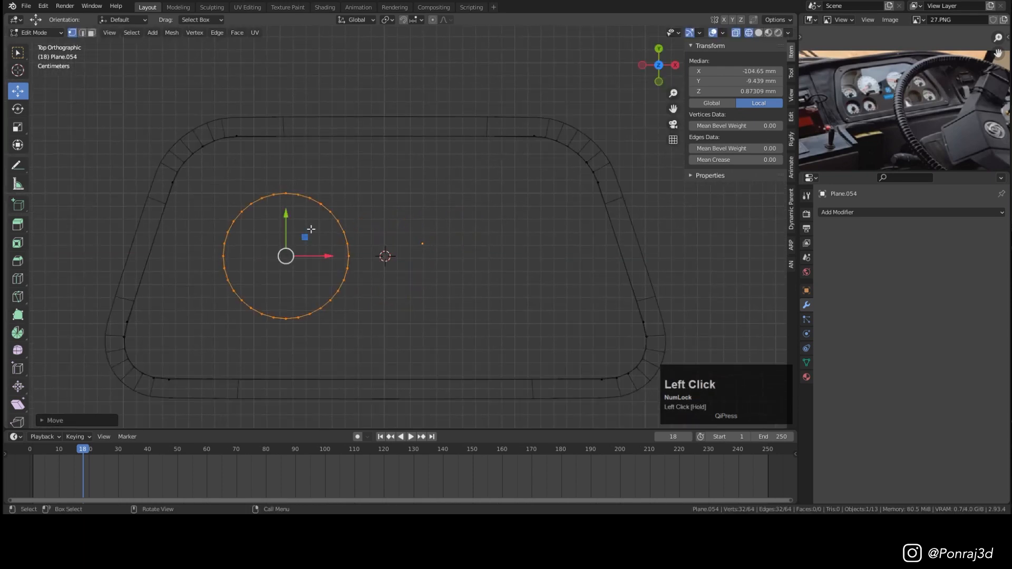
drag(290, 213, 293, 205)
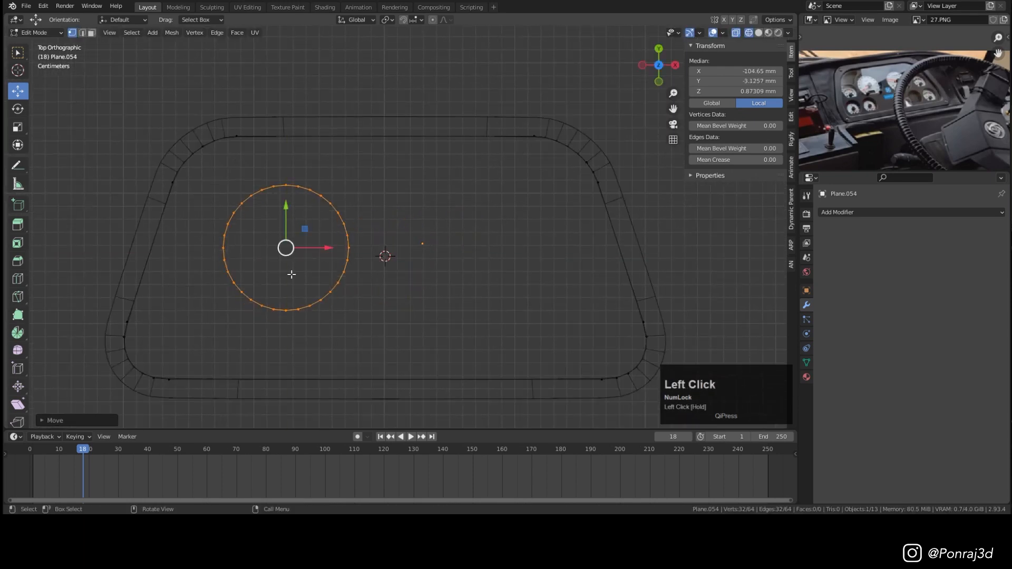
Step: Delete the nine lowest vertices of the gauge circle to leave an open arc
scroll(274, 313, up, 3)
click(293, 310)
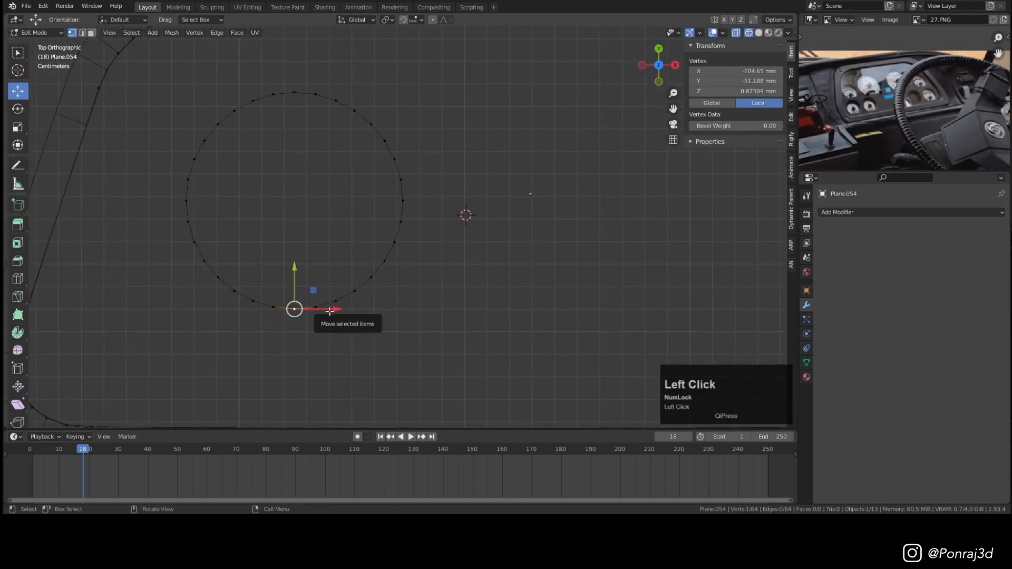
key(ctrl+KP_Add)
key(ctrl+KP_Add)
key(ctrl+KP_Add)
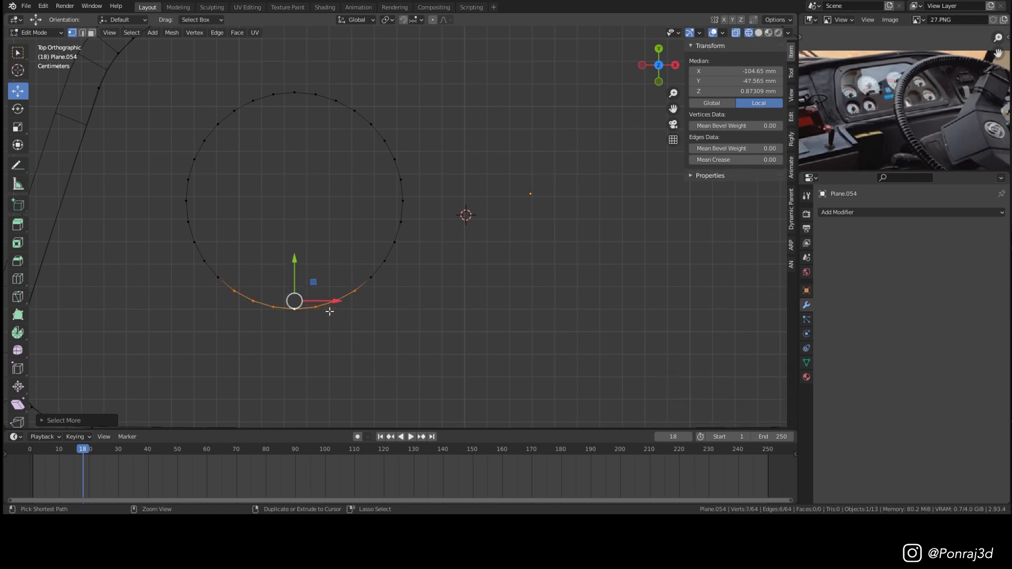
key(x)
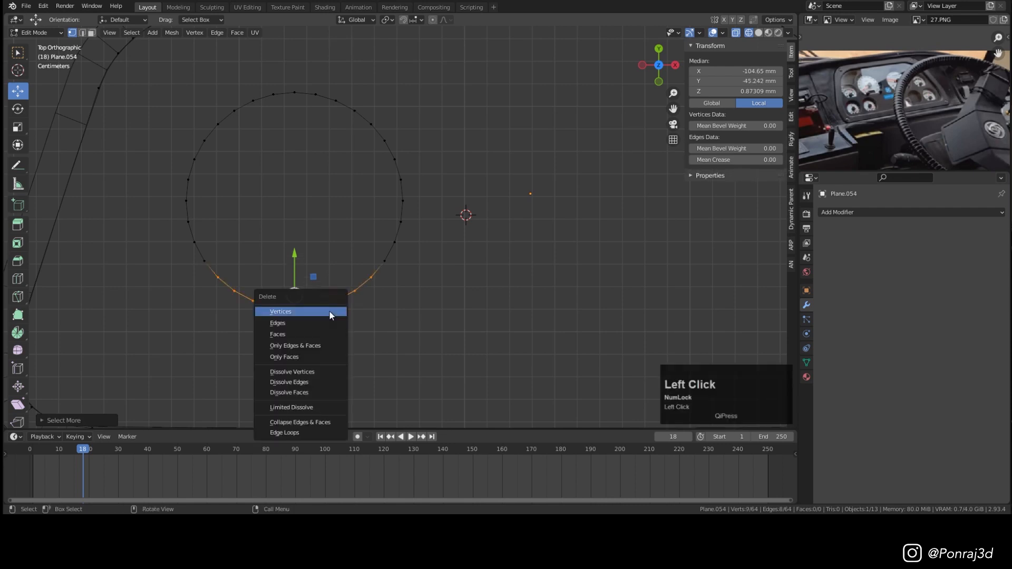
click(334, 310)
Step: Close the open gauge arc with a straight edge between its two end vertices
click(372, 279)
shift+click(227, 269)
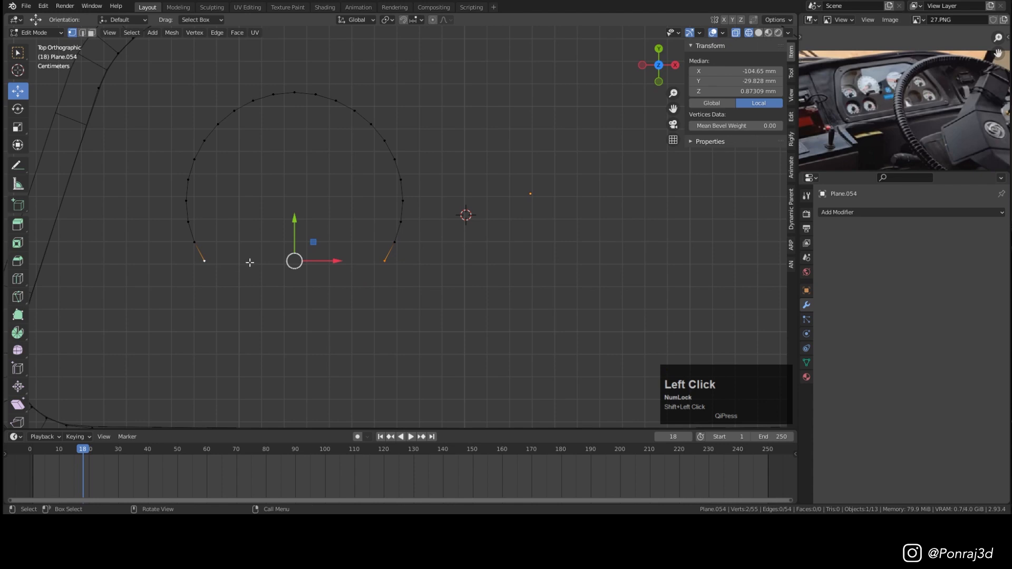
key(f)
Step: Round the gauge outline's two bottom corners with a three-segment vertex bevel
scroll(369, 254, up, 3)
click(407, 285)
shift+click(147, 285)
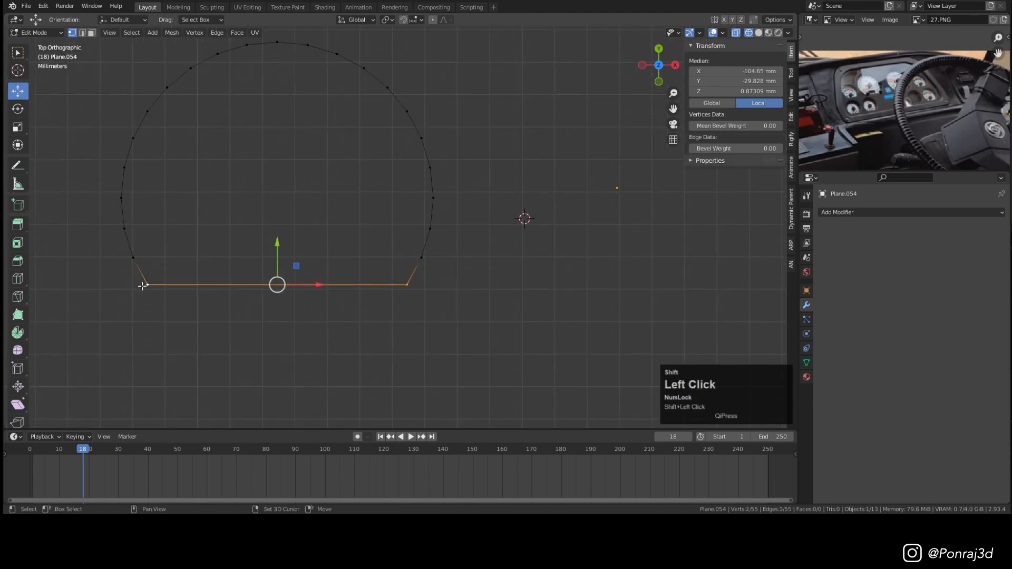
key(ctrl+shift+b)
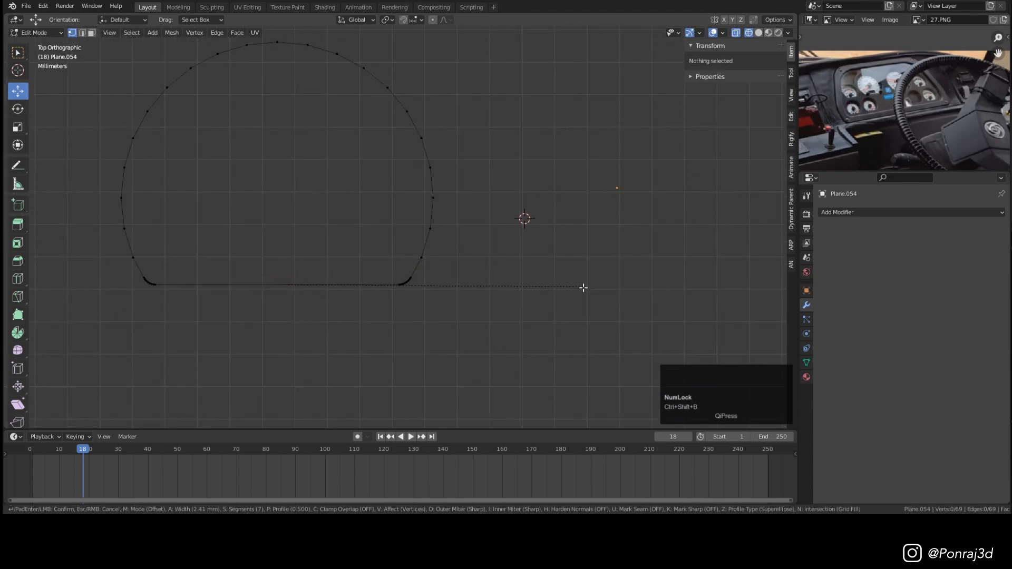
scroll(584, 288, down, 4)
click(584, 288)
Step: Duplicate the whole gauge outline 150 mm along X into the right half of the frame
scroll(527, 280, down, 5)
key(l)
shift+middle_drag(404, 249, 361, 319)
drag(348, 274, 357, 276)
right_click(358, 277)
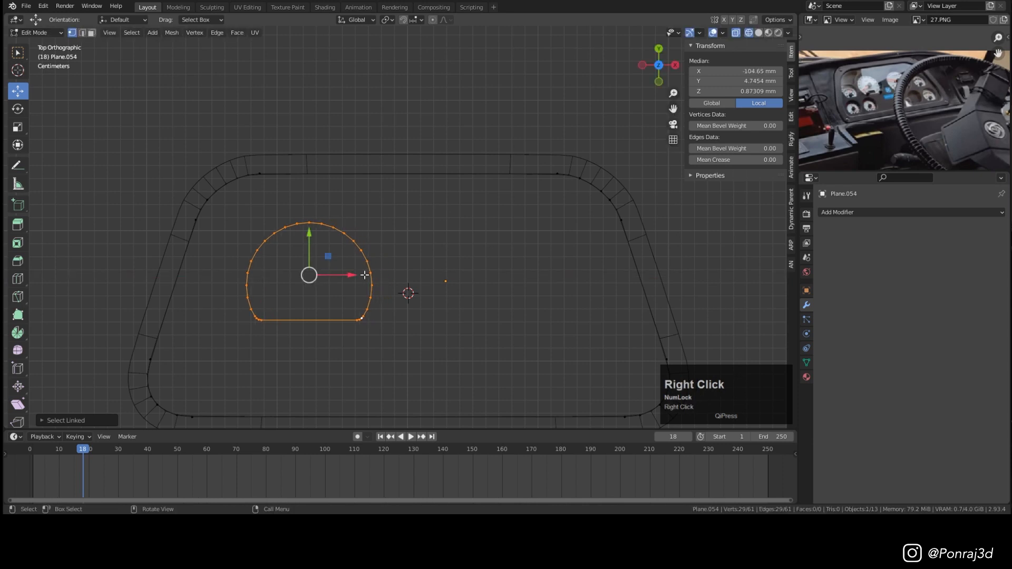
shift+middle_drag(413, 272, 404, 255)
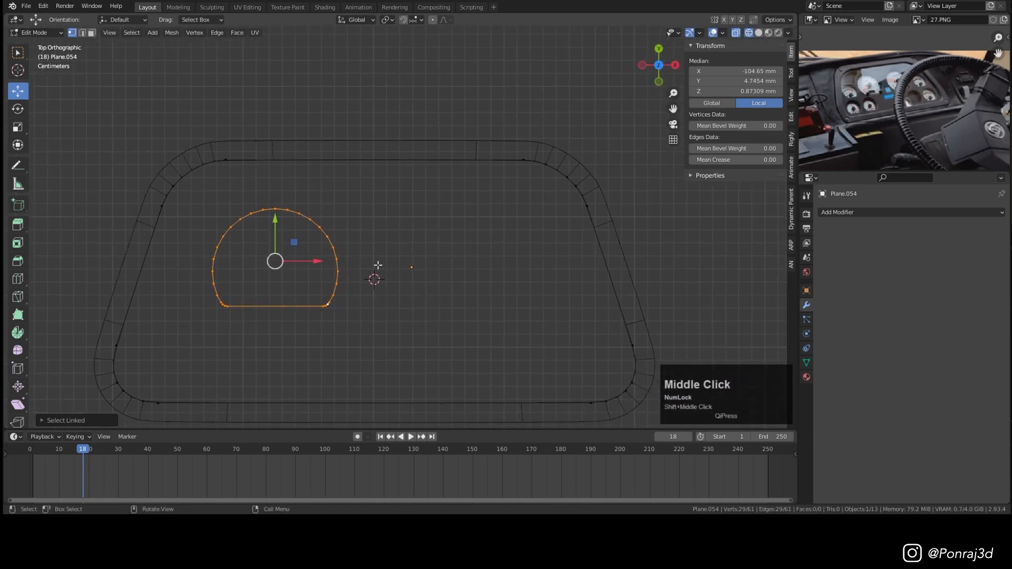
key(shift+d)
key(x)
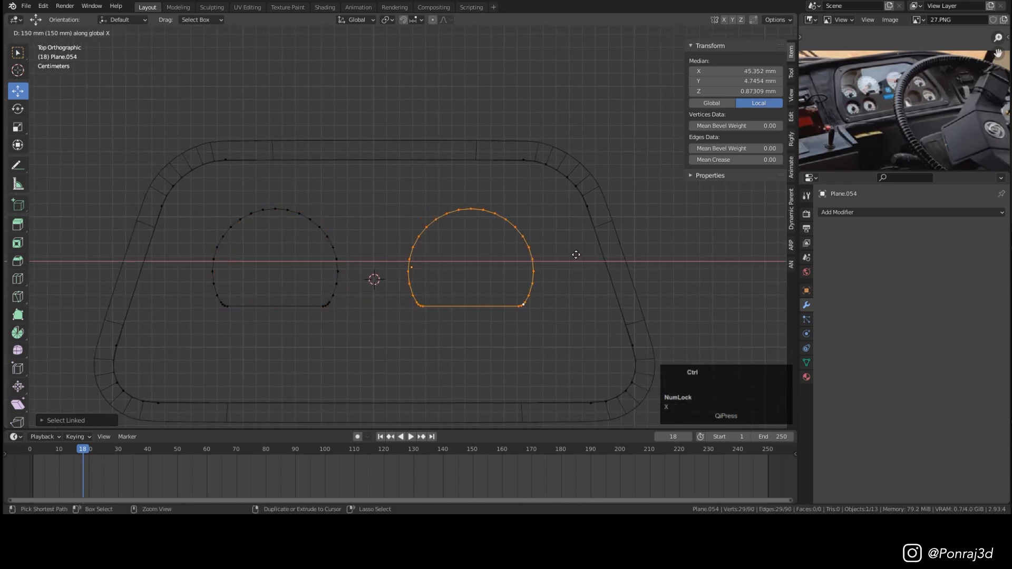
click(571, 251)
Step: Set the pivot point to Individual Origins and enlarge both gauge outlines in place
key(l)
click(388, 20)
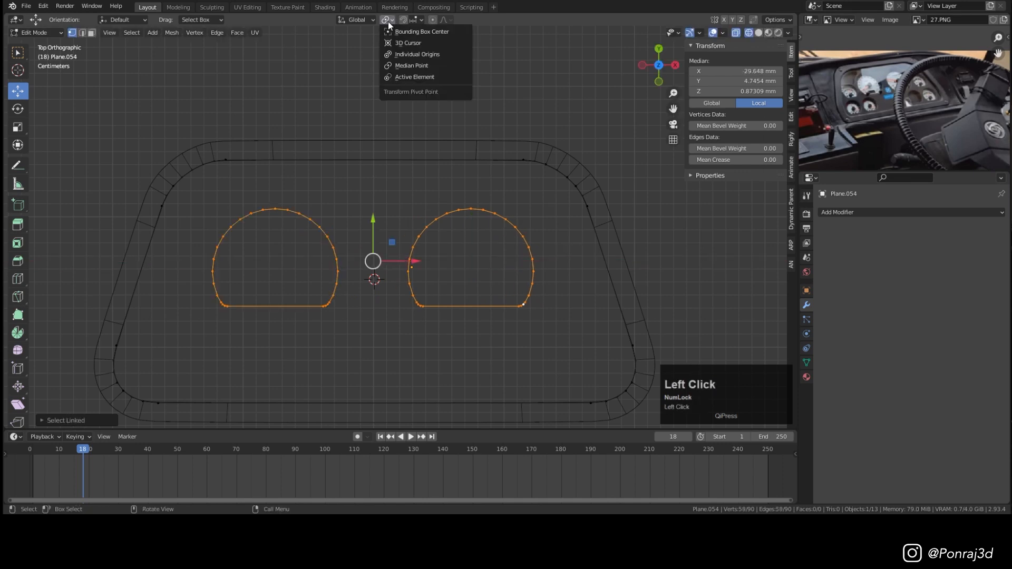
click(417, 54)
key(s)
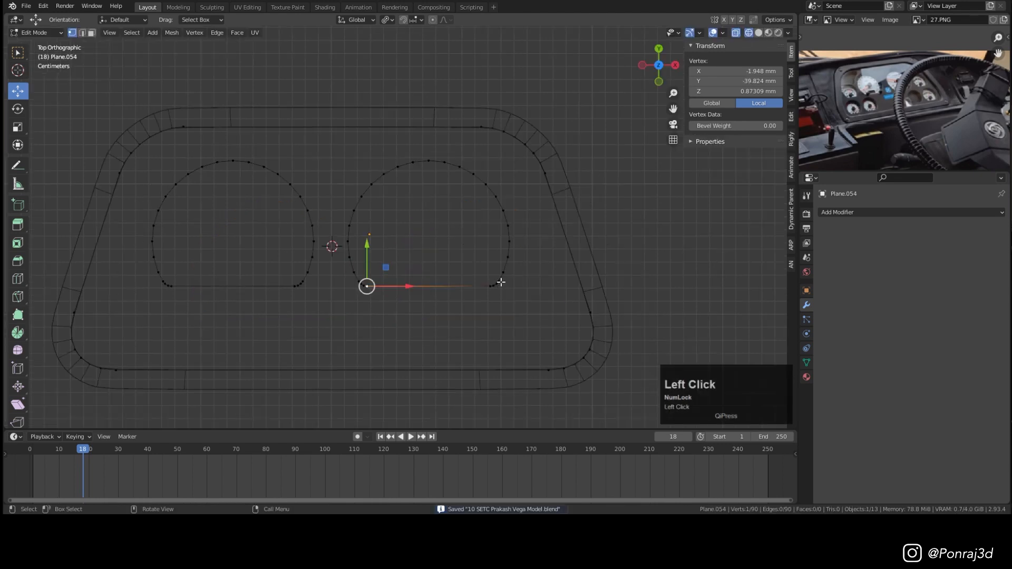
Step: Duplicate the right gauge outline, scaling the copy to 0.5 and placing it at about X 118 mm, Y -30 mm
click(501, 282)
key(l)
shift+middle_drag(463, 251, 434, 233)
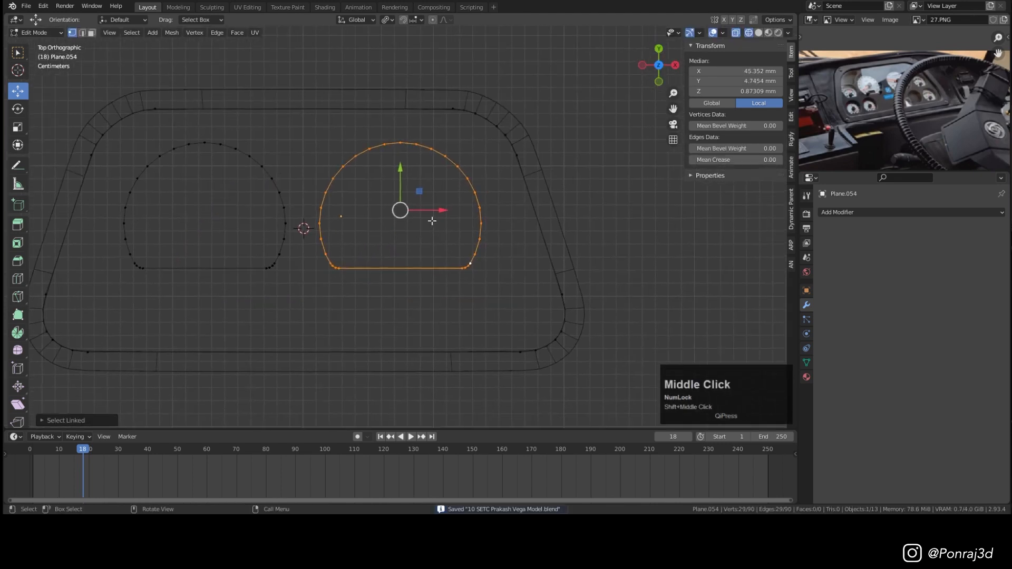
key(shift+d)
click(521, 270)
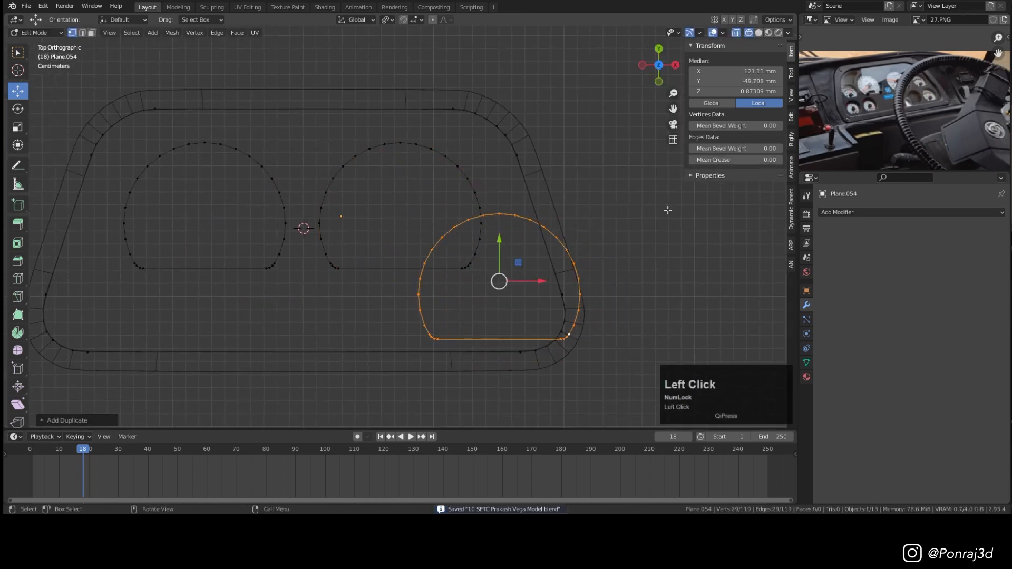
key(s)
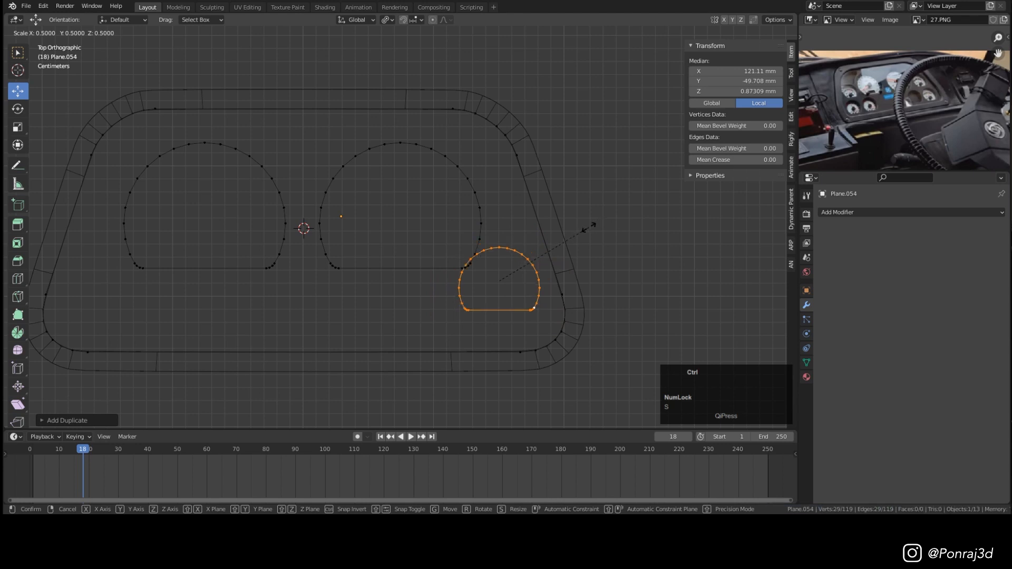
click(589, 228)
drag(502, 289, 499, 258)
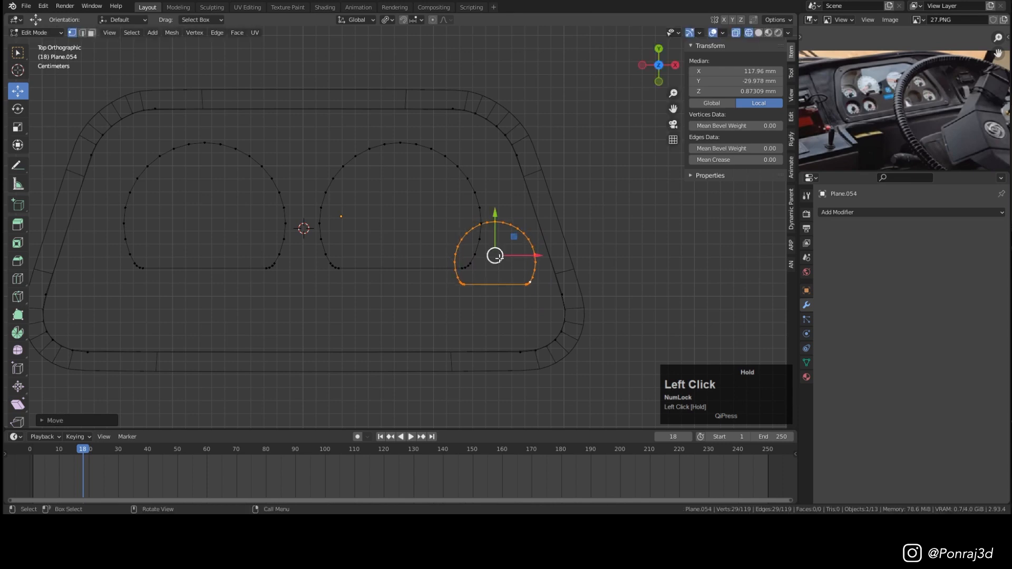
Step: Duplicate the small gauge outline downward along Y and raise the upper one for more spacing
key(shift+d)
key(y)
click(522, 297)
click(531, 275)
key(l)
drag(495, 216, 496, 197)
Step: Offset the two small gauge outlines along the slanted frame side, the lower one to X 125.85 mm and the upper one slightly left
click(535, 306)
key(l)
drag(539, 309, 549, 309)
click(517, 272)
key(l)
click(533, 259)
key(l)
drag(538, 238, 532, 238)
Step: Duplicate the lower small gauge outline to its left along X
click(544, 317)
key(l)
key(shift+d)
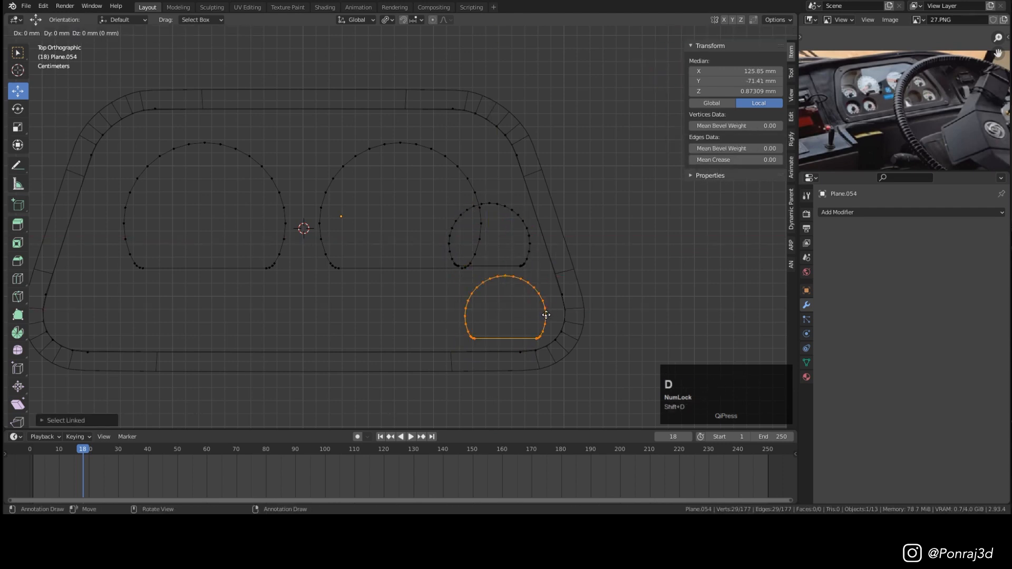
key(x)
click(396, 316)
Step: Move the right large gauge outline left, closer to the other large gauge
shift+middle_drag(454, 289, 510, 315)
click(411, 308)
key(l)
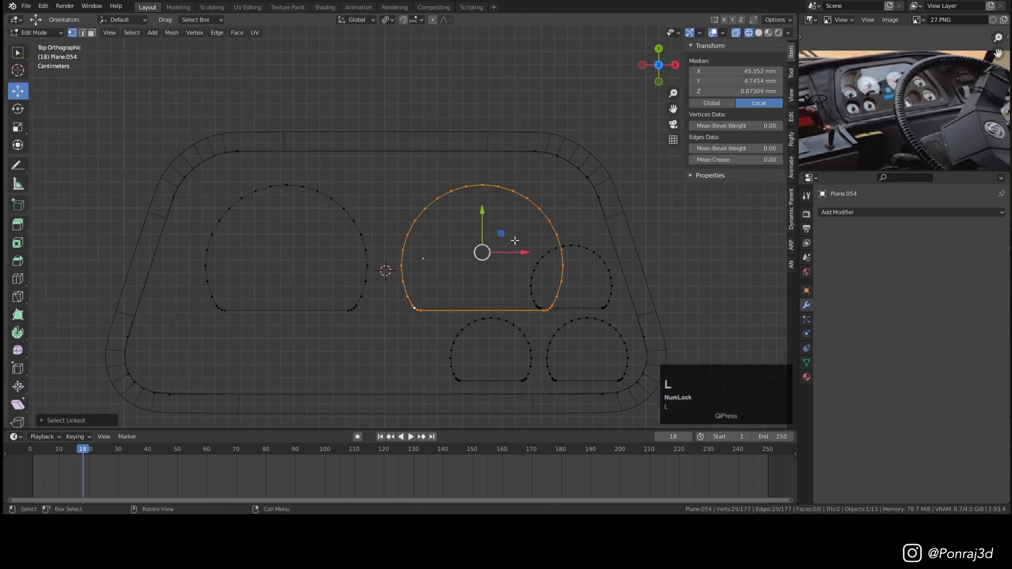
drag(527, 249, 487, 251)
click(351, 310)
key(l)
Step: Scale the three small gauge outlines down in place, each around its own origin
click(540, 308)
key(l)
key(l)
key(l)
click(387, 20)
click(417, 67)
key(s)
click(648, 222)
Step: Shift the three small gauge outlines closer to the frame's right side, lowering the upper one slightly
key(l)
drag(626, 352, 636, 351)
click(524, 358)
key(l)
drag(535, 352, 557, 353)
click(540, 290)
drag(572, 277, 582, 284)
Step: Shift the right large gauge outline slightly right and save the file
click(519, 295)
key(l)
drag(484, 252, 500, 254)
scroll(502, 258, down, 3)
shift+middle_drag(513, 259, 530, 280)
key(ctrl+s)
scroll(535, 255, up, 1)
shift+middle_drag(468, 369, 488, 350)
key(ctrl+s)
Step: Duplicate the three small gauge outlines along X into the left half of the frame
click(560, 328)
key(l)
key(l)
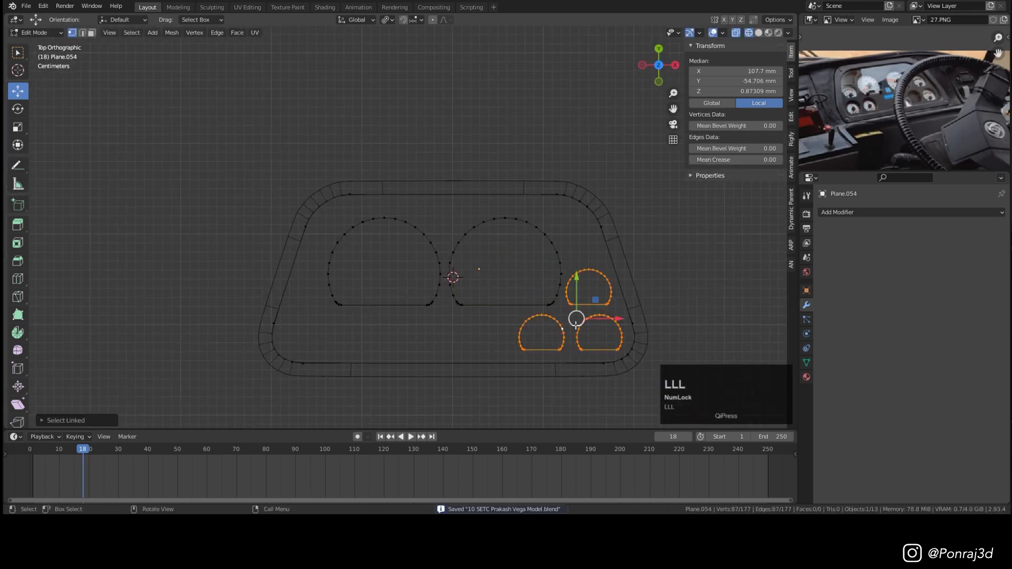
key(shift+d)
key(x)
click(445, 331)
Step: Try to mirror the copied small gauge group along X
key(ctrl+m)
key(x)
click(445, 331)
scroll(445, 331, up, 3)
key(ctrl+m)
key(x)
click(440, 331)
Step: Mirror the copied small gauges along X around the Median Point and move them beside the frame's left edge
click(389, 20)
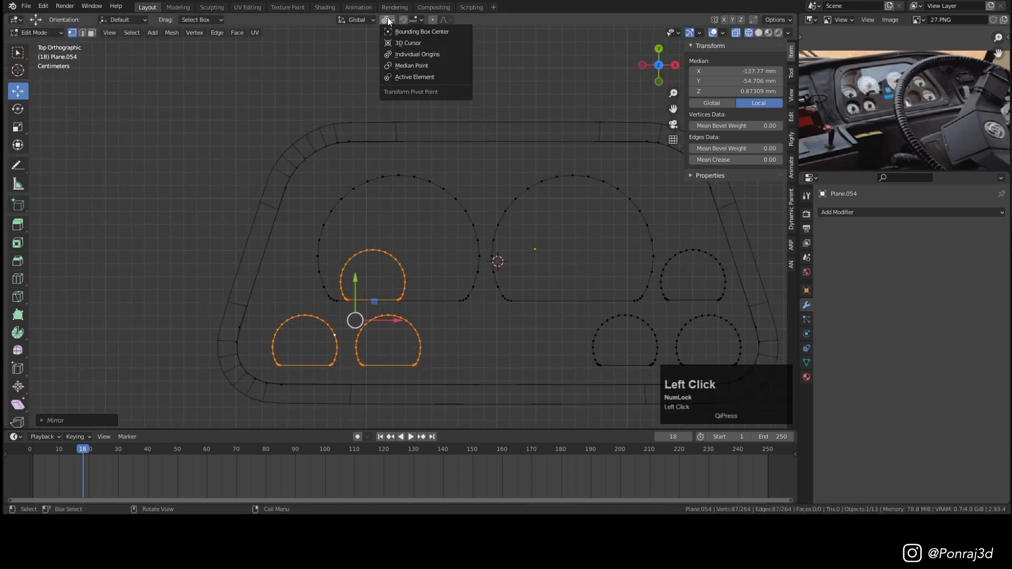
click(416, 65)
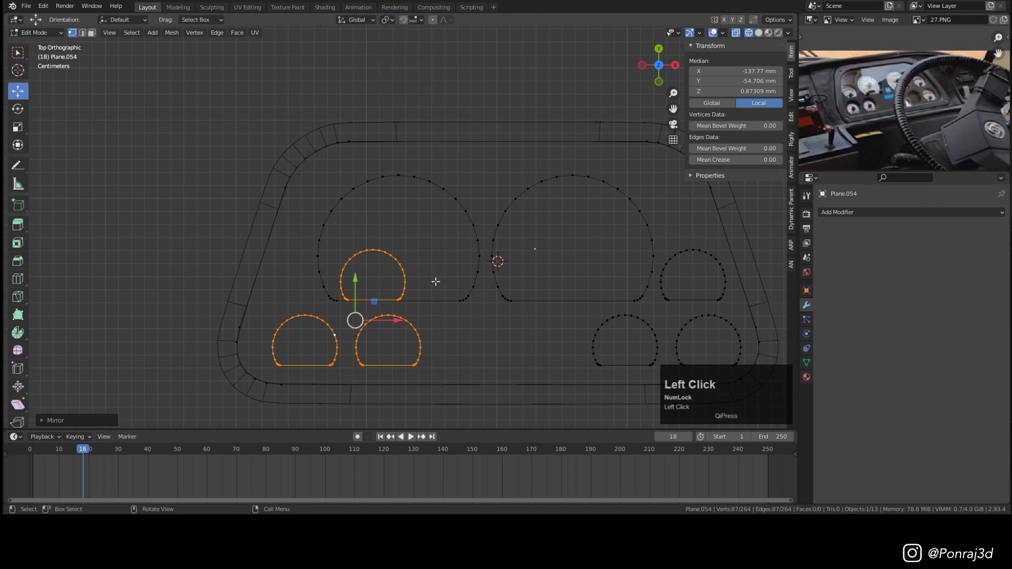
key(ctrl+m)
key(x)
click(469, 295)
drag(393, 322, 355, 321)
Step: Scale both large gauge outlines down and reposition them clear of the small gauges, saving the file
click(338, 303)
key(l)
key(l)
scroll(501, 253, down, 1)
shift+middle_drag(510, 248, 428, 263)
drag(432, 262, 441, 262)
key(s)
click(480, 249)
drag(399, 222, 398, 218)
click(619, 149)
key(ctrl+s)
Step: Move the two large gauge outlines closer together, the left one to about X -91.4 mm, and save the file
click(423, 299)
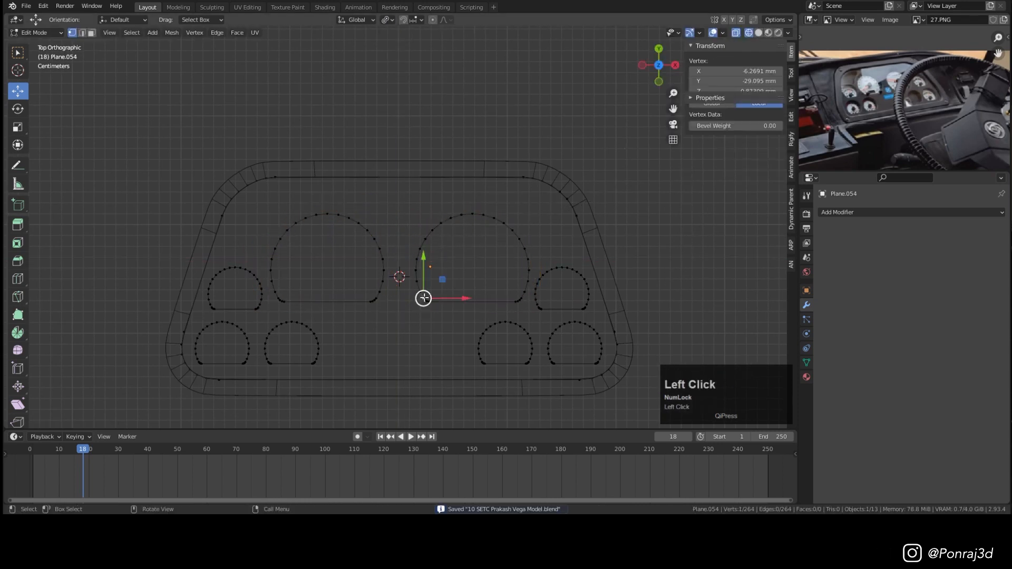
key(l)
drag(513, 261, 503, 260)
click(370, 301)
key(l)
drag(373, 259, 376, 260)
key(ctrl+s)
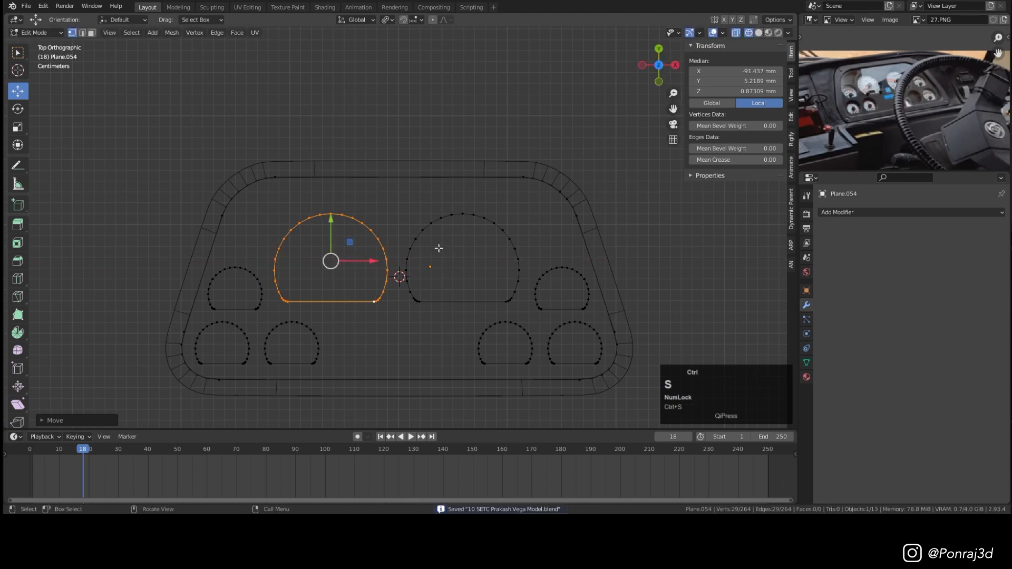
Step: Hide the sidebar and place the 3D cursor above and between the two large gauge outlines
click(458, 203)
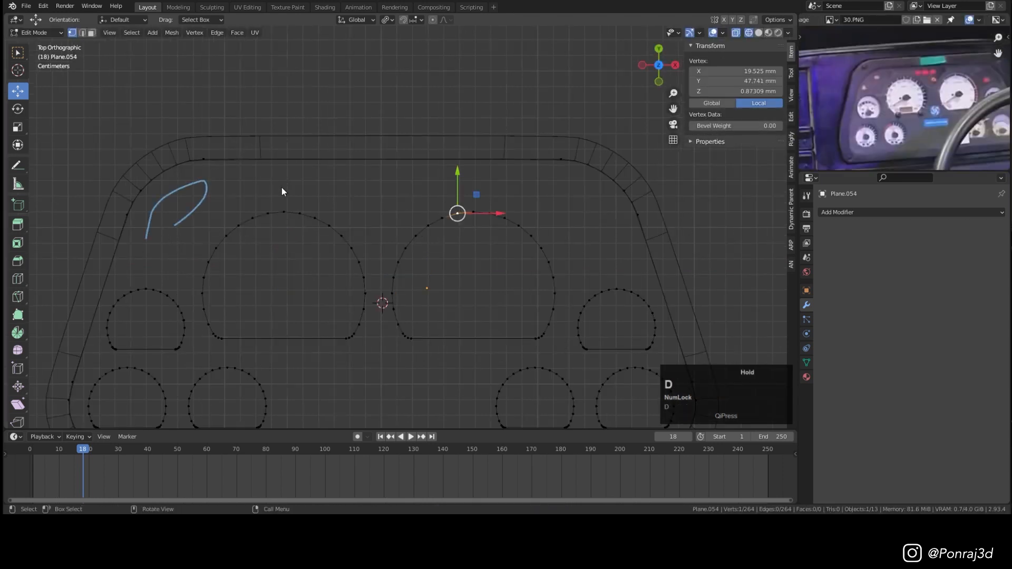
key(n)
key(n)
key(a)
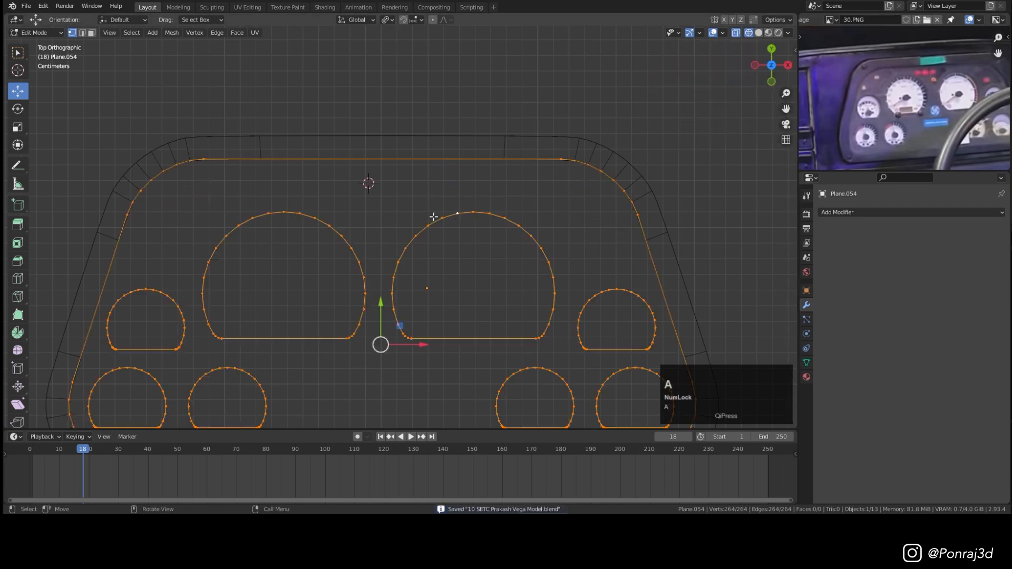
key(shift+s)
click(512, 249)
Step: Add a plane at the 3D cursor, shrinking it and stretching it about 4.14 times along X into a narrow strip
key(shift+a)
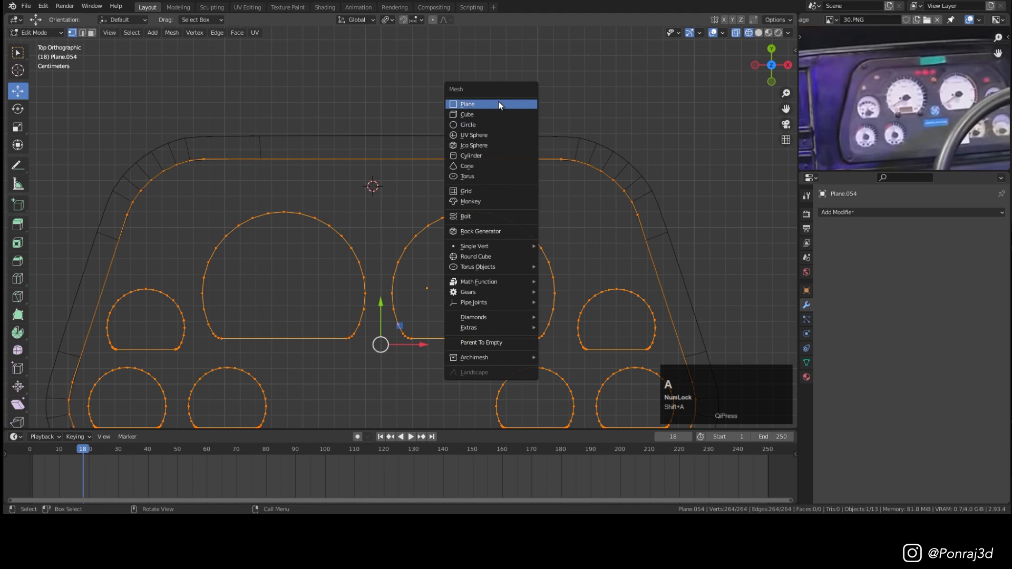
click(498, 102)
key(s)
click(421, 183)
key(s)
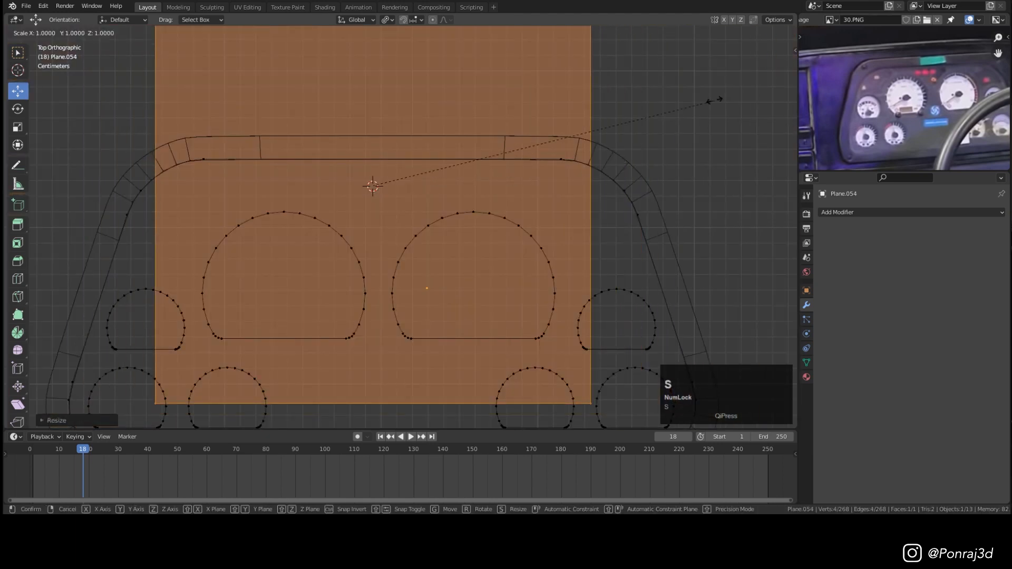
click(405, 173)
key(s)
key(x)
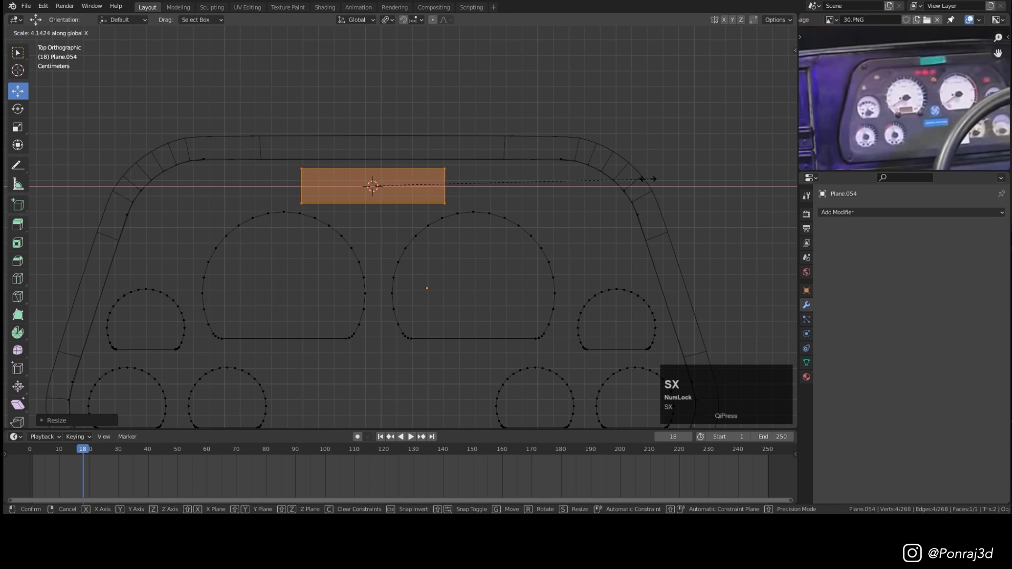
click(642, 176)
Step: Add a vertical loop cut through the strip's middle and pull its bottom vertex down to a point between the gauges
scroll(395, 198, up, 2)
key(ctrl+r)
click(374, 208)
click(373, 208)
click(364, 213)
drag(367, 161, 374, 243)
key(Tab)
key(Tab)
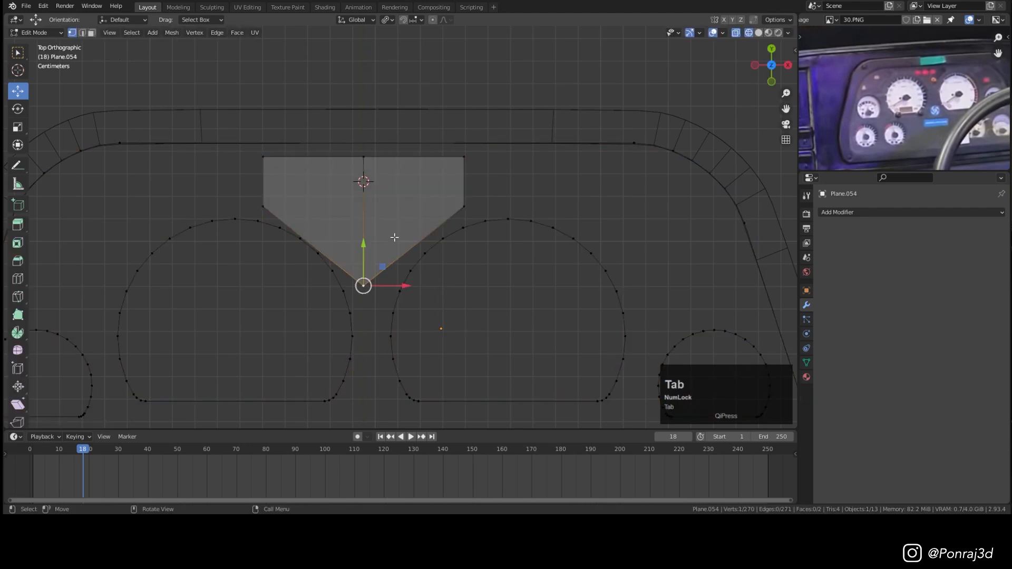
Step: Shift the pointed shape slightly right and bevel its centre edge into two parallel edges, flattening the tip
key(l)
drag(403, 201, 420, 194)
alt+click(421, 241)
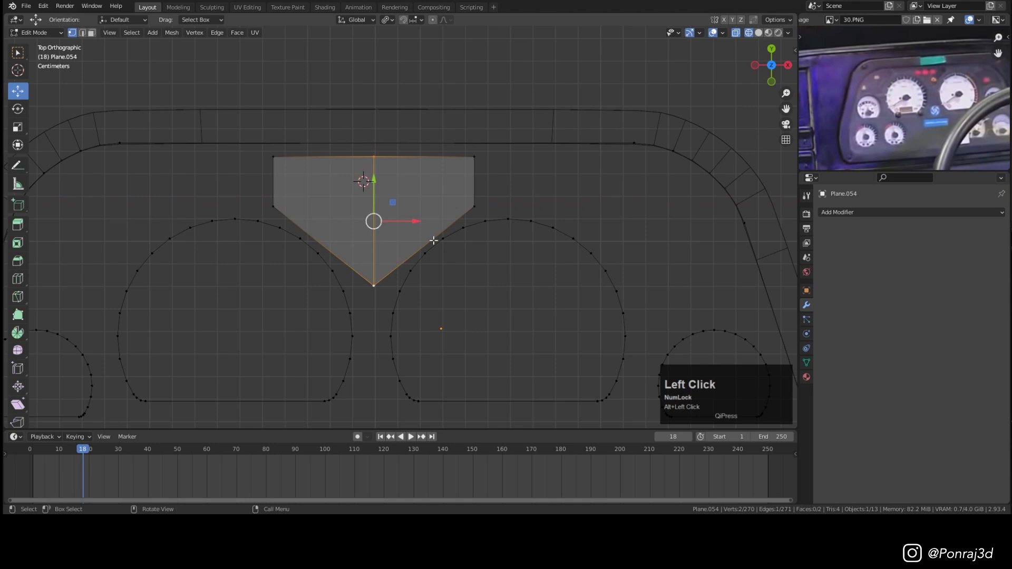
key(ctrl+b)
scroll(482, 233, down, 2)
click(480, 231)
Step: Delete the two vertical inner edges of the pointed shape to leave only its outline
key(2)
click(376, 215)
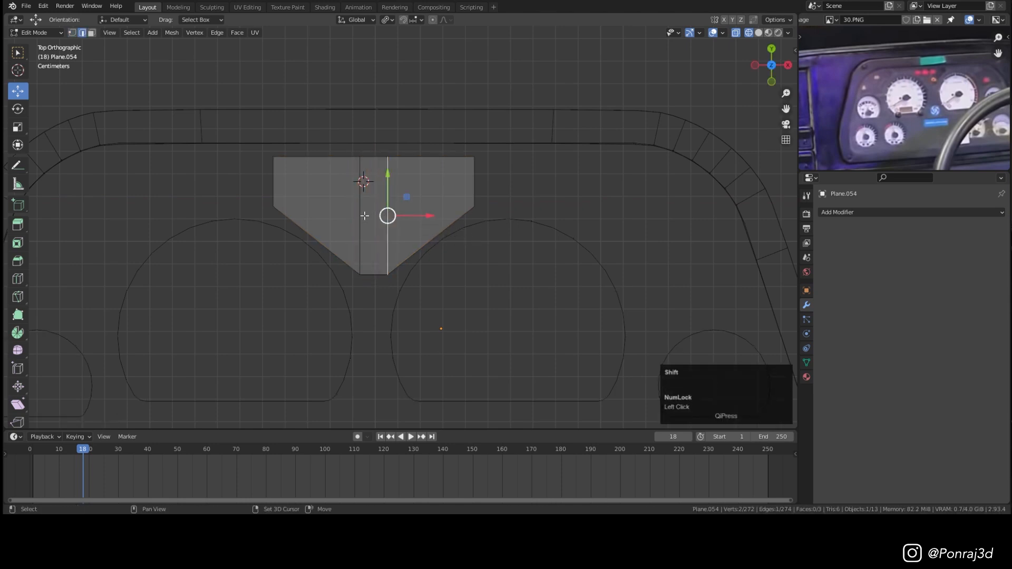
shift+click(362, 218)
key(x)
click(449, 220)
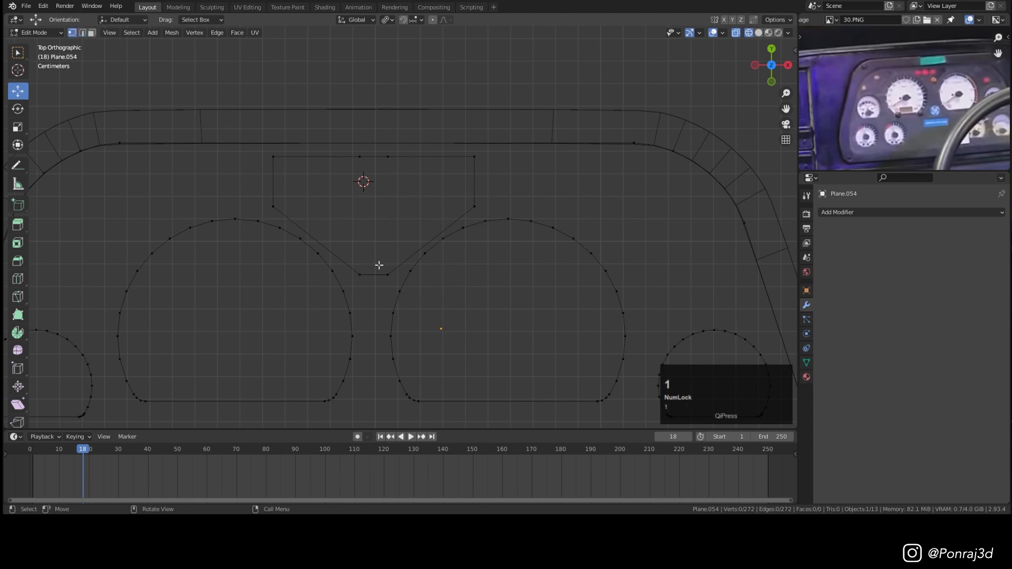
Step: Subdivide the two slanted lower edges of the pointed central indicator outline
key(l)
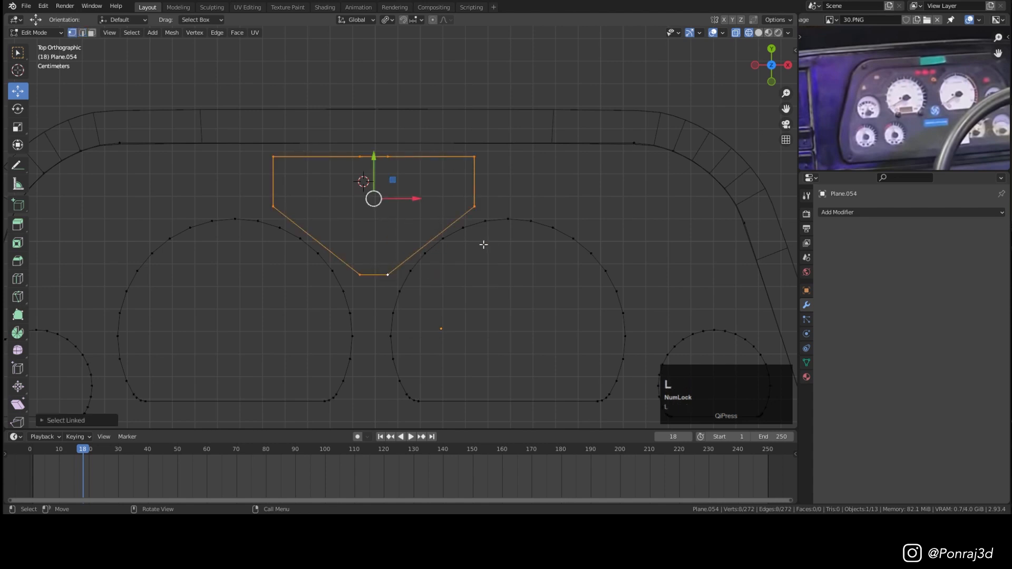
scroll(439, 249, up, 1)
click(379, 279)
right_click(559, 169)
click(517, 180)
click(240, 198)
shift+click(344, 279)
right_click(571, 188)
click(570, 191)
Step: Reshape the central indicator outline into a shallower band by moving its side corners and top edge
shift+click(427, 229)
drag(359, 196, 372, 171)
shift+middle_drag(377, 173, 386, 227)
click(482, 242)
shift+click(262, 248)
mouse_move(373, 211)
mouse_down()
mouse_move(388, 165)
mouse_move(359, 220)
mouse_move(359, 206)
mouse_up()
alt+click(245, 191)
drag(240, 185, 498, 203)
drag(367, 154, 362, 174)
Step: Move the two mid-slope vertices of the central indicator outline inward to narrow its pointed lower part
scroll(385, 210, down, 2)
click(326, 255)
drag(326, 255, 344, 258)
click(421, 256)
drag(420, 256, 403, 254)
scroll(404, 237, up, 1)
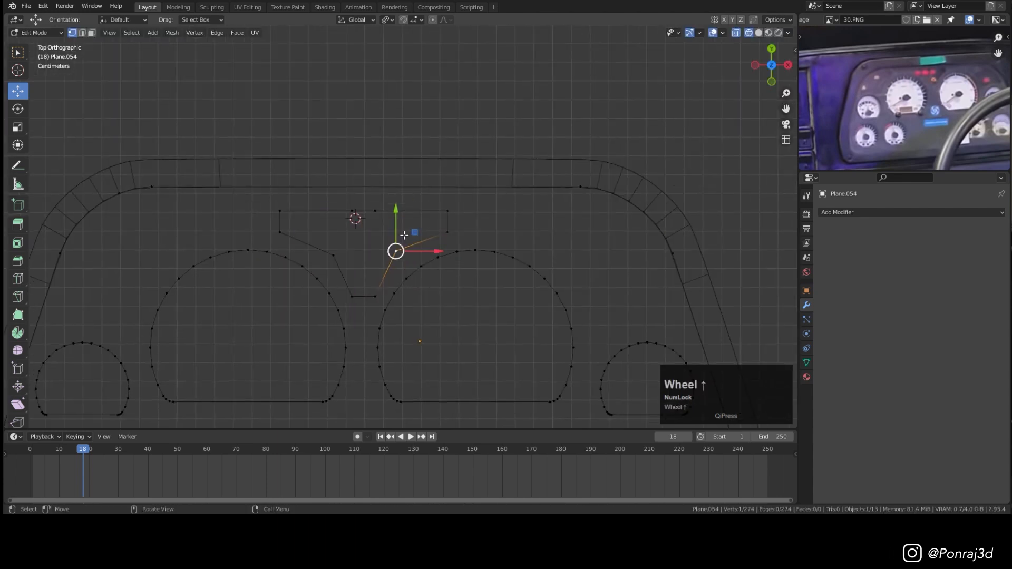
Step: Separate the central indicator outline into its own object and return to Object Mode
key(l)
key(p)
click(362, 245)
key(Tab)
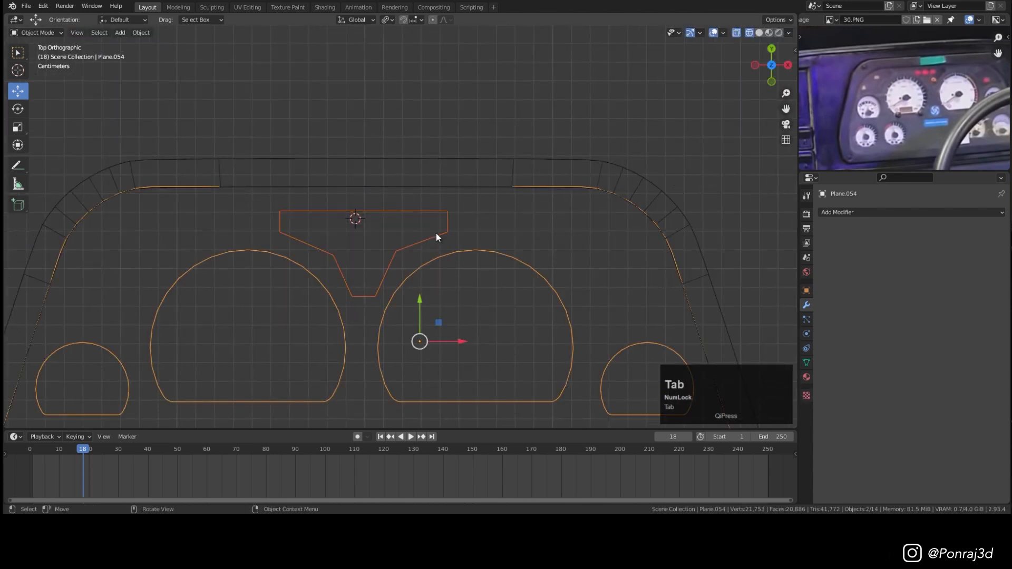
Step: Add a Subdivision modifier to the separated indicator outline with 2 viewport levels
click(863, 213)
click(806, 401)
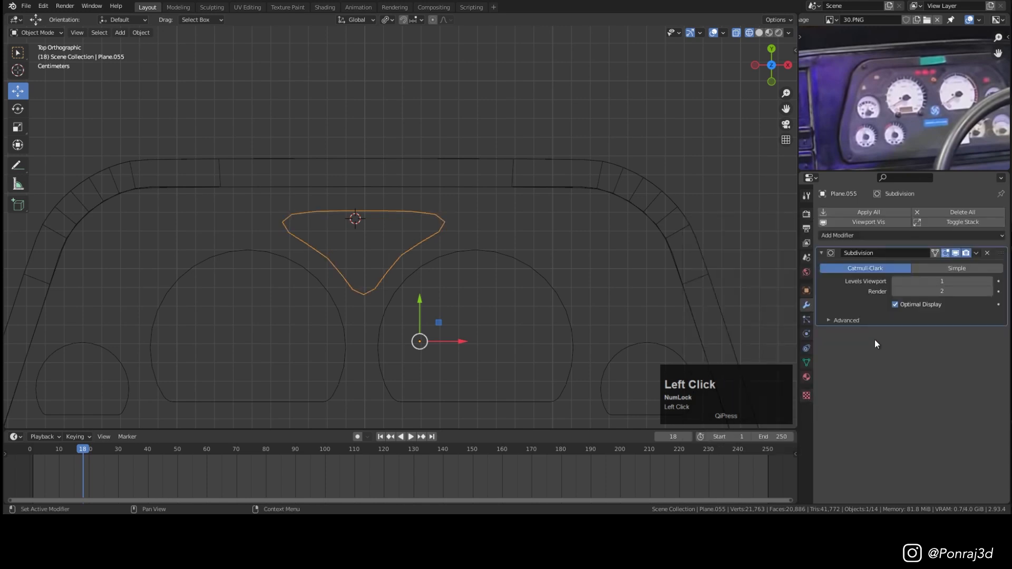
click(990, 281)
Step: Change the transform pivot point, raise the two mid-slope vertices of the indicator outline and scale them slightly apart
key(Tab)
scroll(415, 258, up, 1)
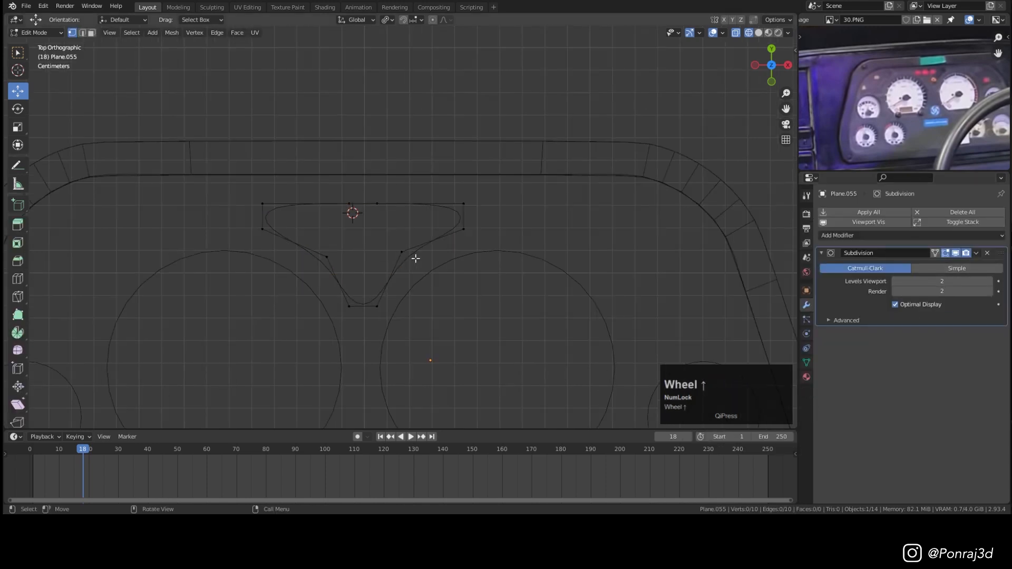
shift+click(333, 257)
key(s)
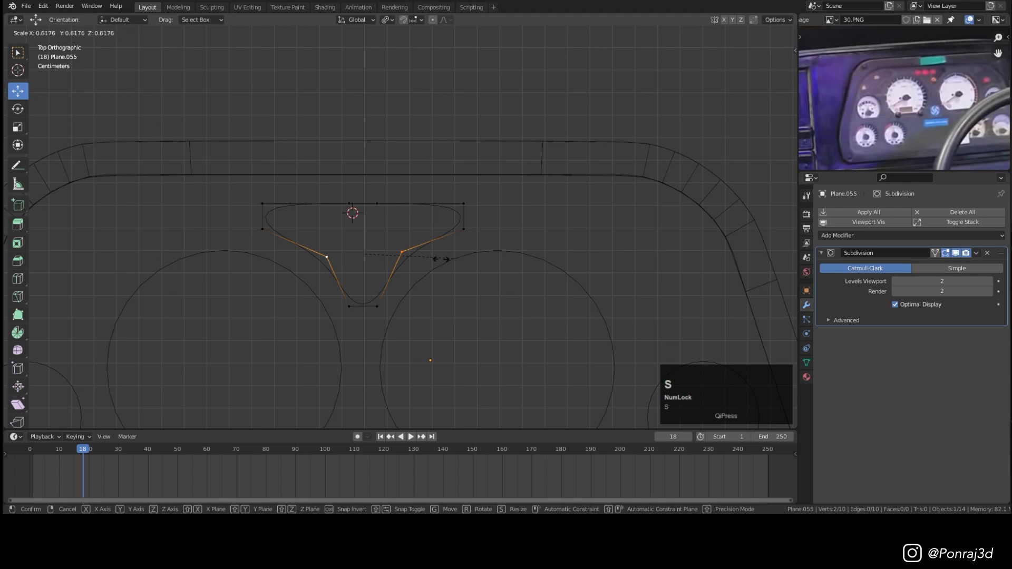
right_click(457, 257)
click(388, 23)
click(406, 76)
key(s)
drag(384, 235, 382, 225)
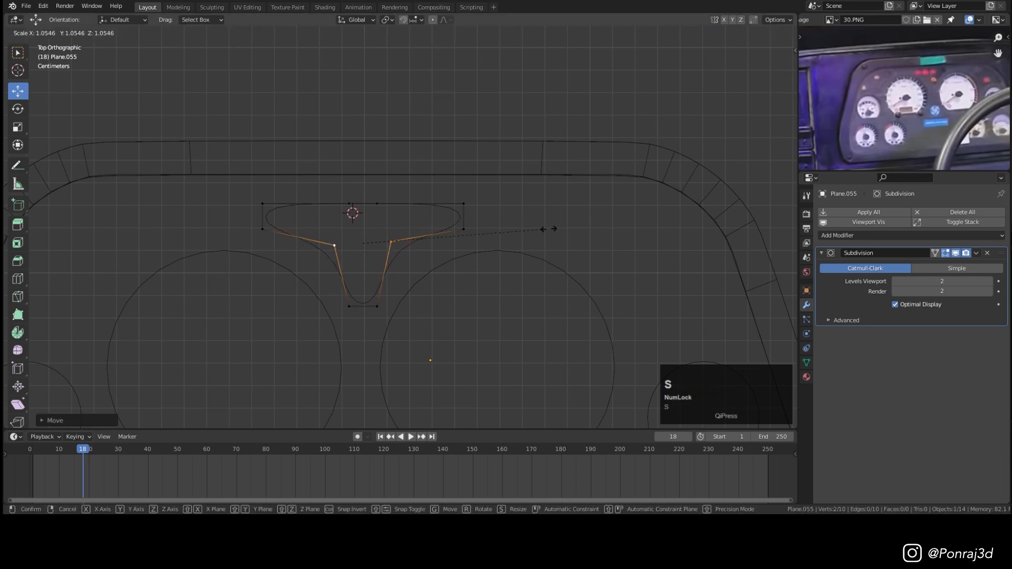
key(s)
Step: Lower the two top outer corner vertices of the indicator outline slightly
click(263, 203)
shift+click(463, 204)
drag(364, 164, 366, 168)
click(465, 228)
click(378, 204)
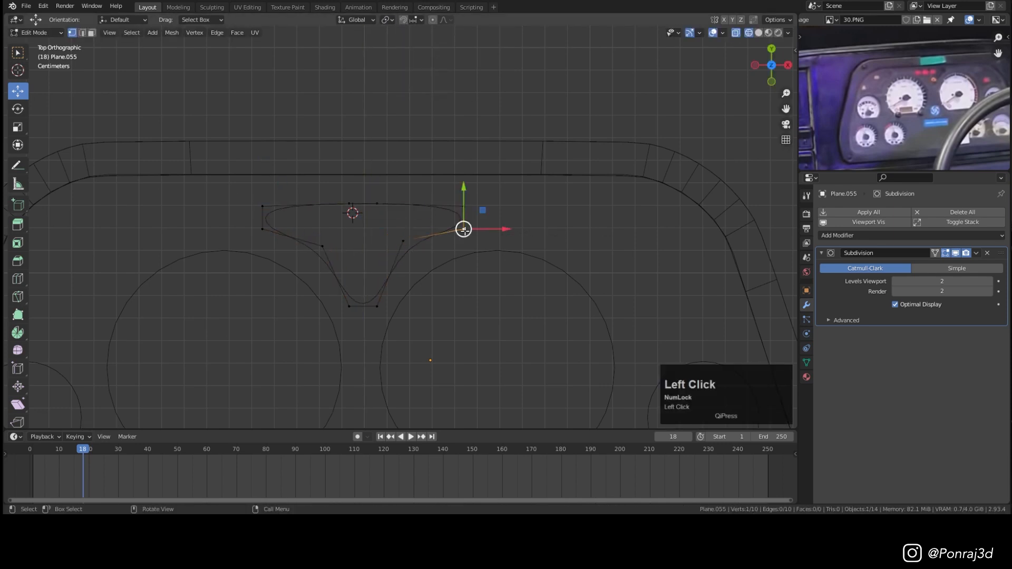
Step: Subdivide the upper and lower edges beside the indicator outline's outer ends to add supporting vertices
click(404, 241)
shift+click(463, 230)
right_click(535, 222)
click(535, 222)
shift+click(182, 225)
right_click(292, 222)
click(291, 221)
click(305, 187)
shift+click(182, 192)
right_click(382, 165)
click(382, 165)
Step: Slide the new supporting vertices outward toward the indicator outline's corners to tighten its rounded ends
click(243, 189)
key(g)
key(g)
click(236, 199)
click(443, 189)
scroll(432, 224, down, 5)
scroll(432, 224, up, 3)
Step: Smooth both sloping lower sides of the indicator outline with LoopTools Relax
click(291, 207)
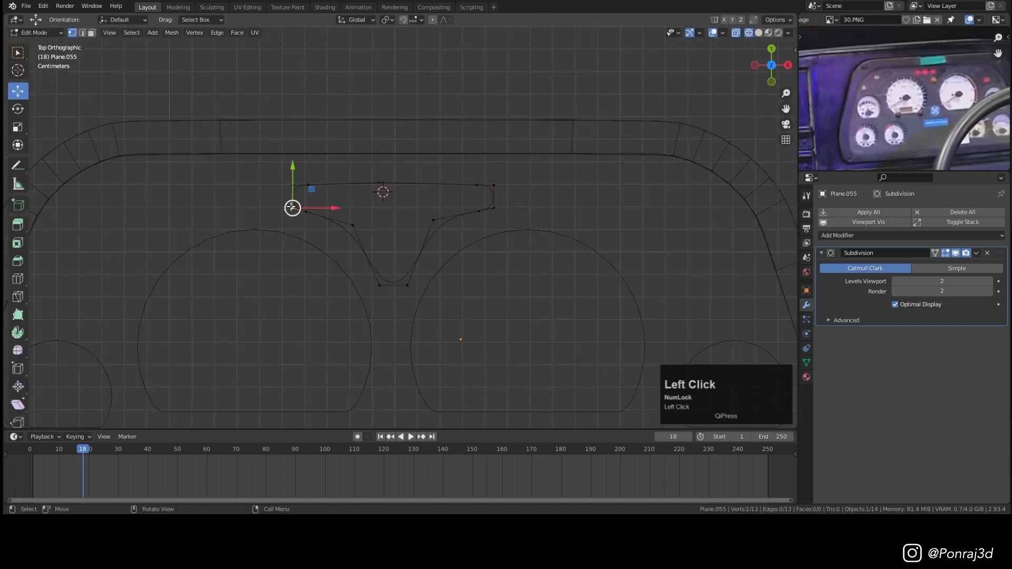
ctrl+click(380, 285)
right_click(623, 146)
mouse_move(624, 115)
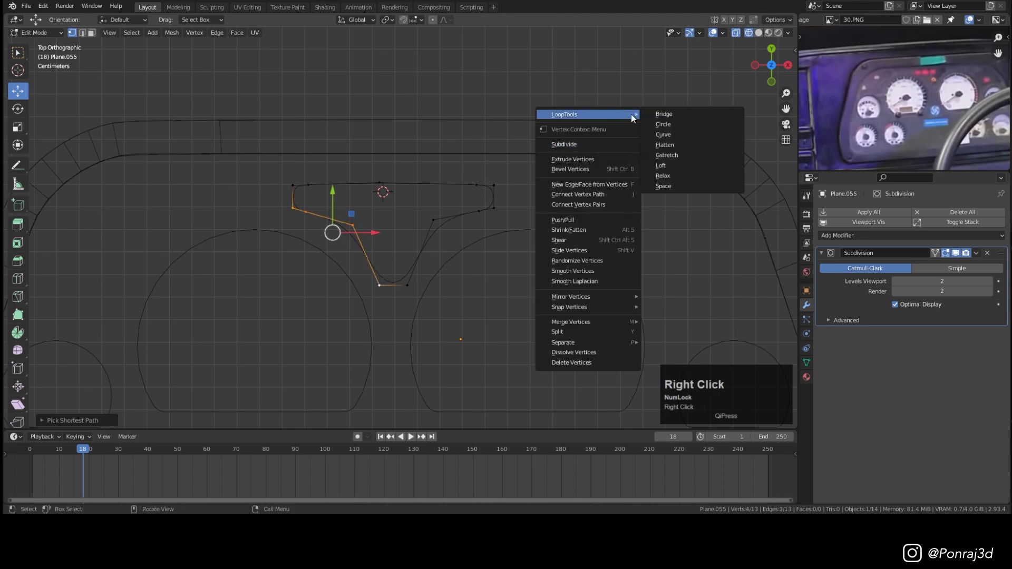
click(664, 175)
click(406, 285)
ctrl+click(494, 208)
right_click(641, 149)
mouse_move(641, 149)
click(680, 210)
scroll(668, 213, down, 4)
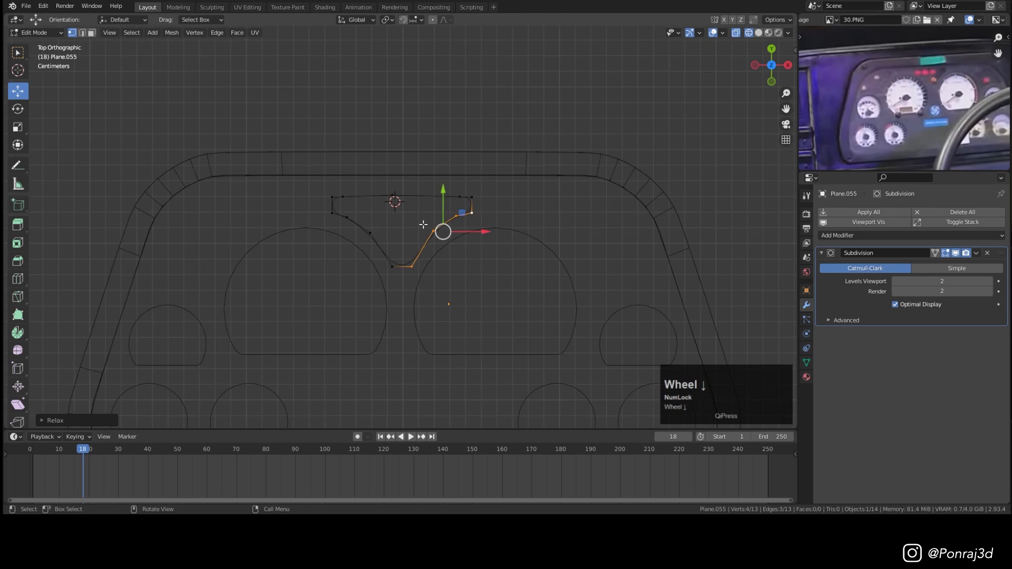
Step: Duplicate the whole indicator outline, place the copy near the frame's upper-right corner and rotate it slightly clockwise
click(454, 208)
key(l)
shift+middle_drag(454, 208, 409, 244)
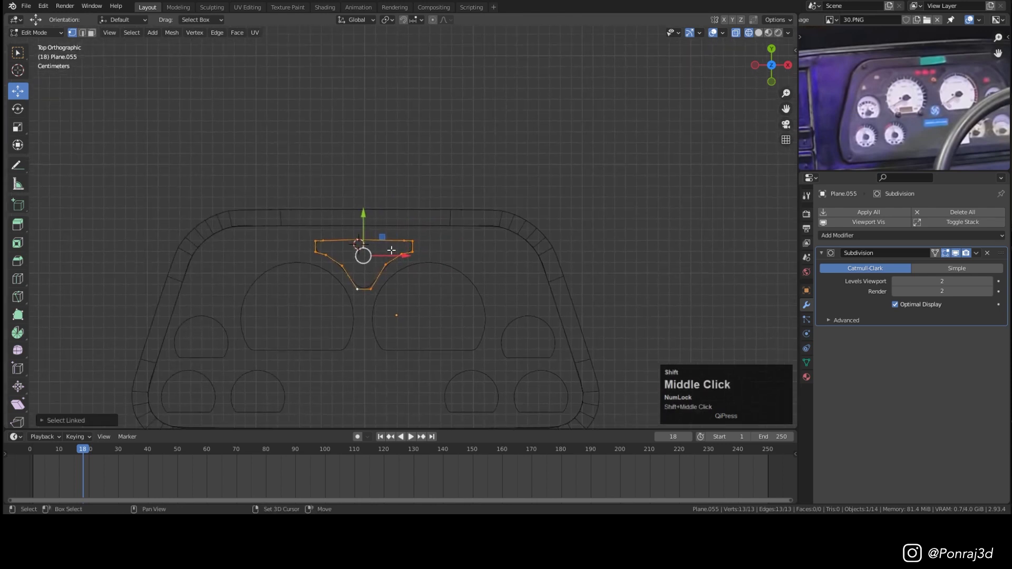
key(shift+d)
click(491, 259)
key(r)
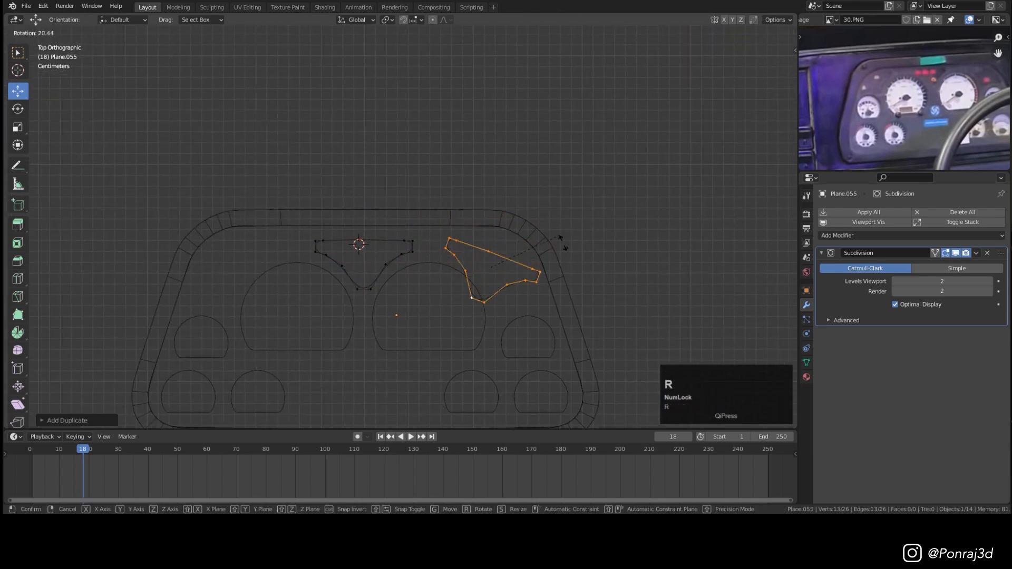
ctrl+right_click(573, 265)
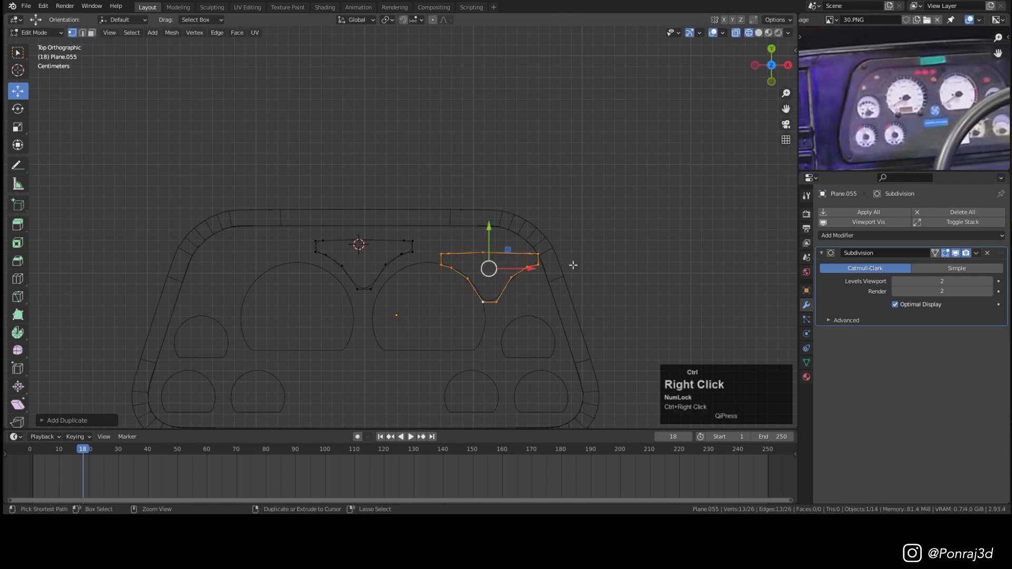
mouse_move(489, 267)
mouse_down()
mouse_move(518, 275)
mouse_move(506, 271)
mouse_up()
key(r)
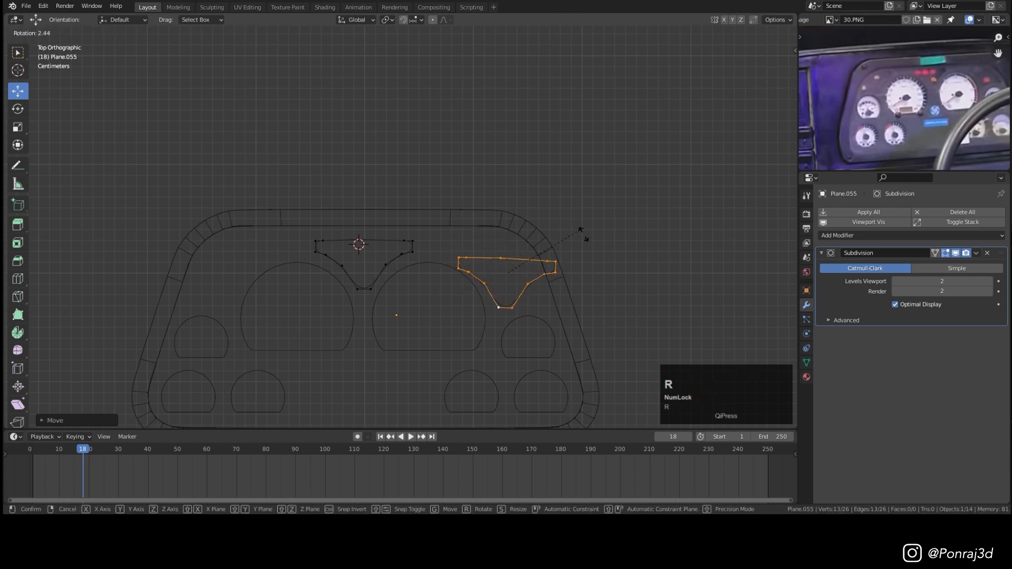
click(584, 237)
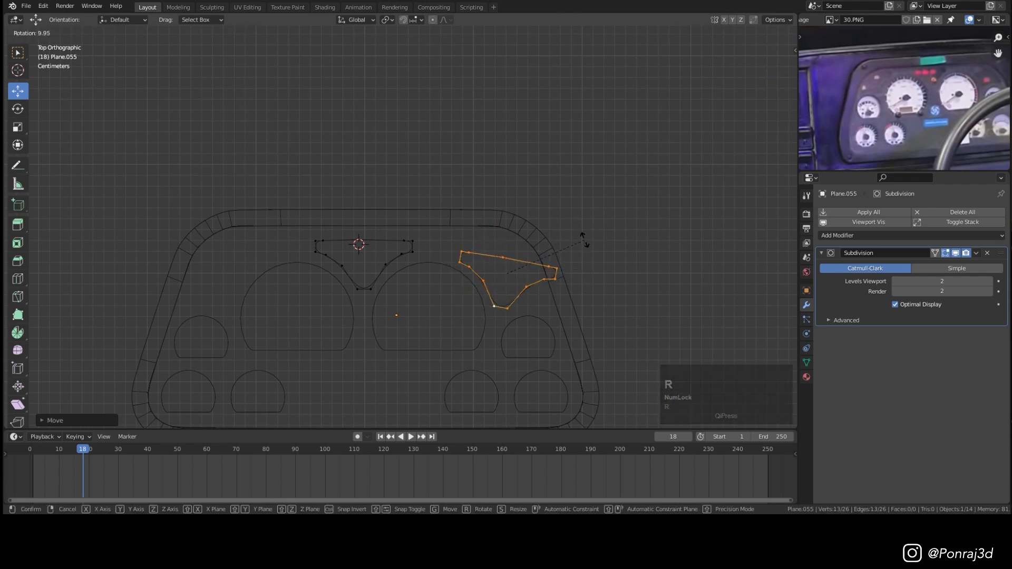
Step: Move the copied outline's vertices so its outer edge follows the frame's rounded upper-right corner
scroll(509, 261, up, 3)
click(429, 235)
drag(430, 232, 485, 238)
drag(556, 260, 527, 262)
drag(521, 317, 521, 318)
drag(573, 289, 533, 298)
shift+middle_drag(533, 298, 544, 238)
drag(537, 255, 522, 280)
drag(545, 238, 537, 255)
drag(579, 240, 606, 291)
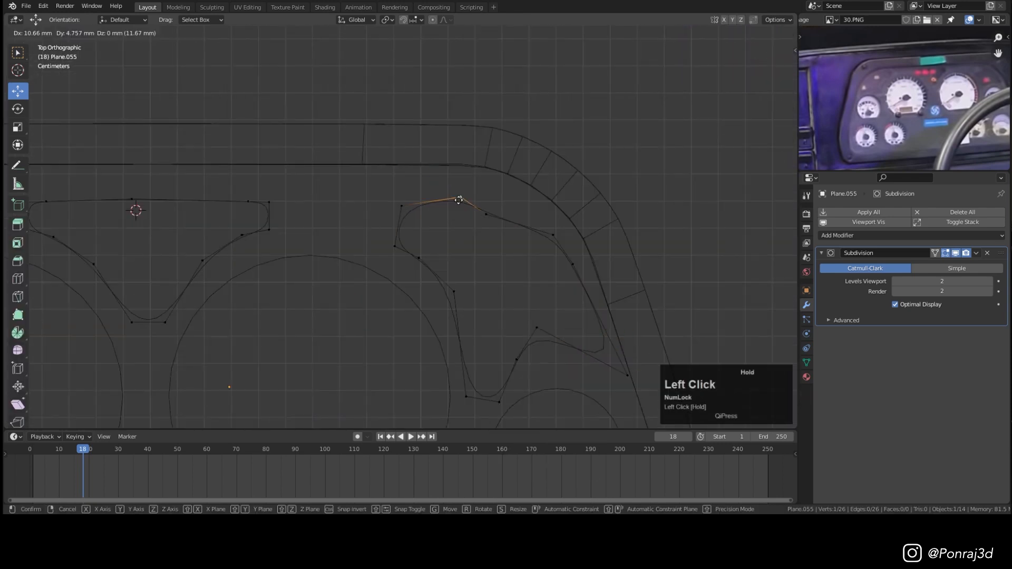
Step: Refine the corner outline's remaining vertices into a smooth curved shape between the large gauge and the frame
click(572, 262)
scroll(531, 183, up, 2)
drag(531, 182, 544, 212)
click(503, 238)
drag(433, 308, 445, 272)
click(483, 271)
drag(561, 272, 571, 294)
scroll(672, 235, down, 5)
key(Tab)
key(Tab)
scroll(578, 220, up, 4)
click(532, 197)
drag(532, 196, 554, 185)
key(ctrl+z)
scroll(594, 245, down, 2)
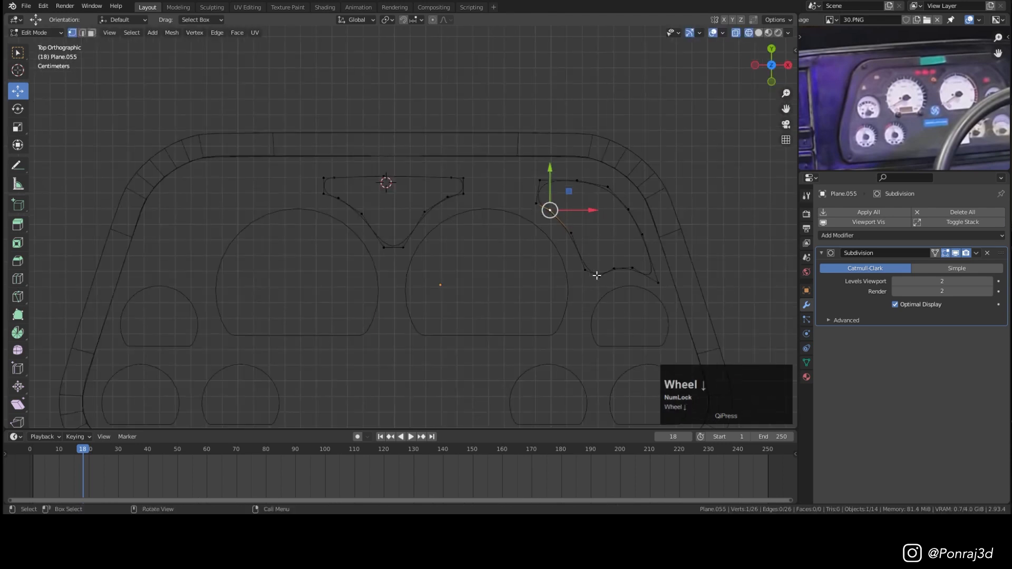
Step: Duplicate the corner outline along X to the frame's upper-left corner and mirror the copy
key(l)
shift+middle_drag(698, 264, 730, 273)
key(shift+d)
key(x)
click(358, 267)
key(ctrl+m)
click(358, 267)
Step: Apply the indicator outlines' Subdivision modifier and join them with the gauge cutout outline object
key(Tab)
middle_drag(302, 233, 495, 229)
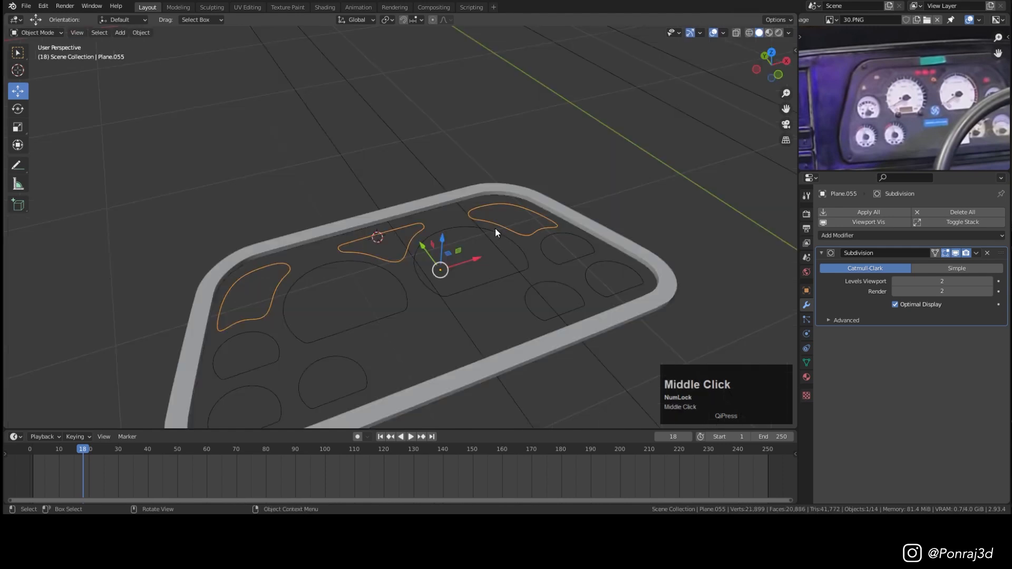
click(976, 253)
click(964, 264)
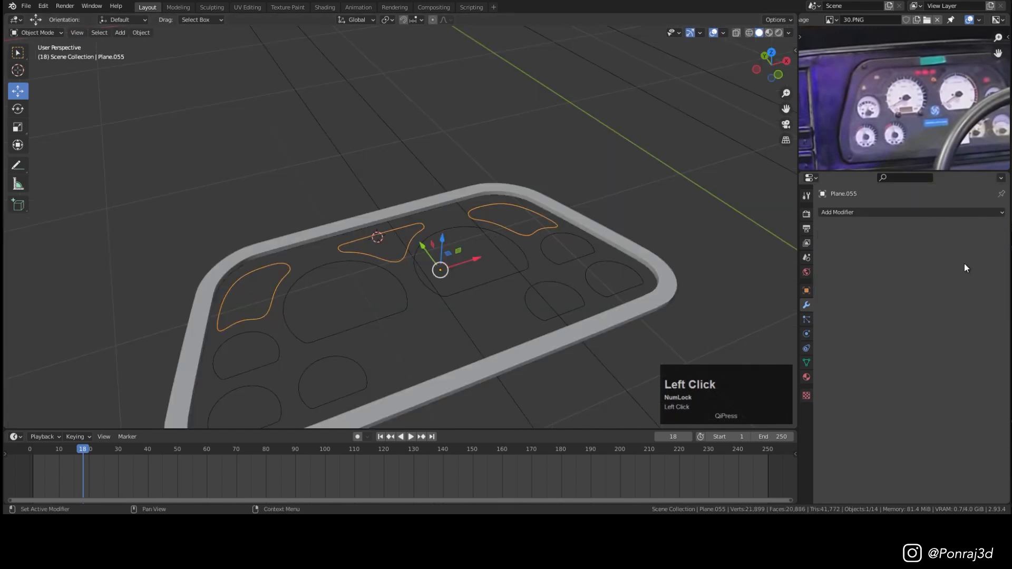
shift+click(518, 248)
key(ctrl+j)
Step: Flatten all vertices of the joined outlines along Z and check the result in front wireframe view
key(Tab)
key(a)
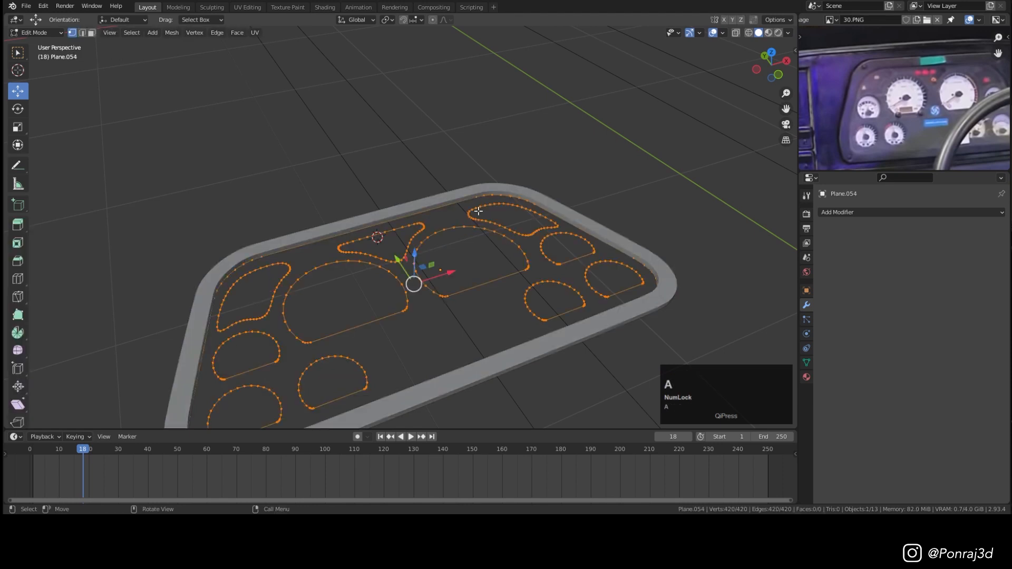
key(s)
key(z)
click(504, 177)
key(KP_1)
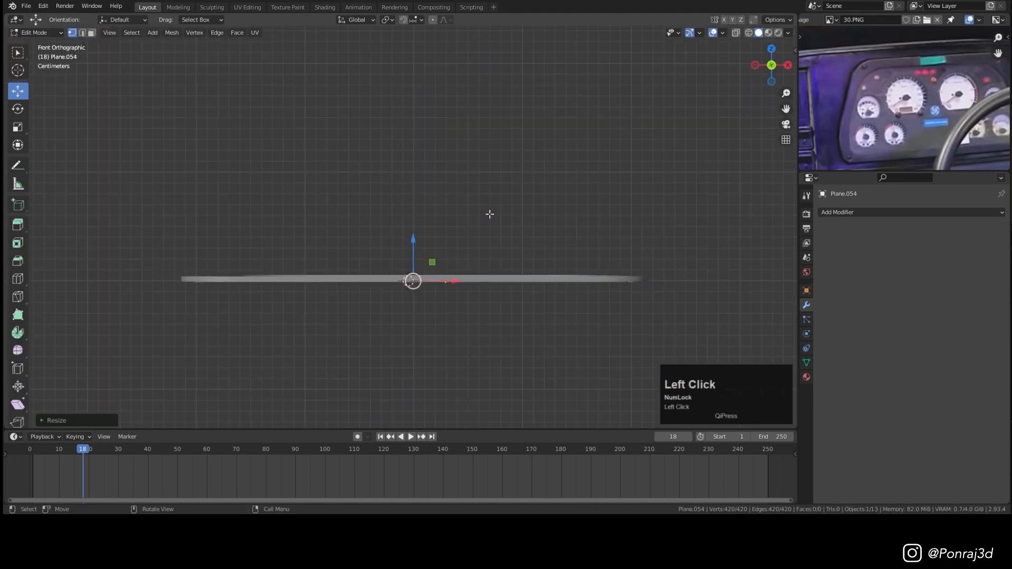
key(z)
scroll(430, 287, up, 3)
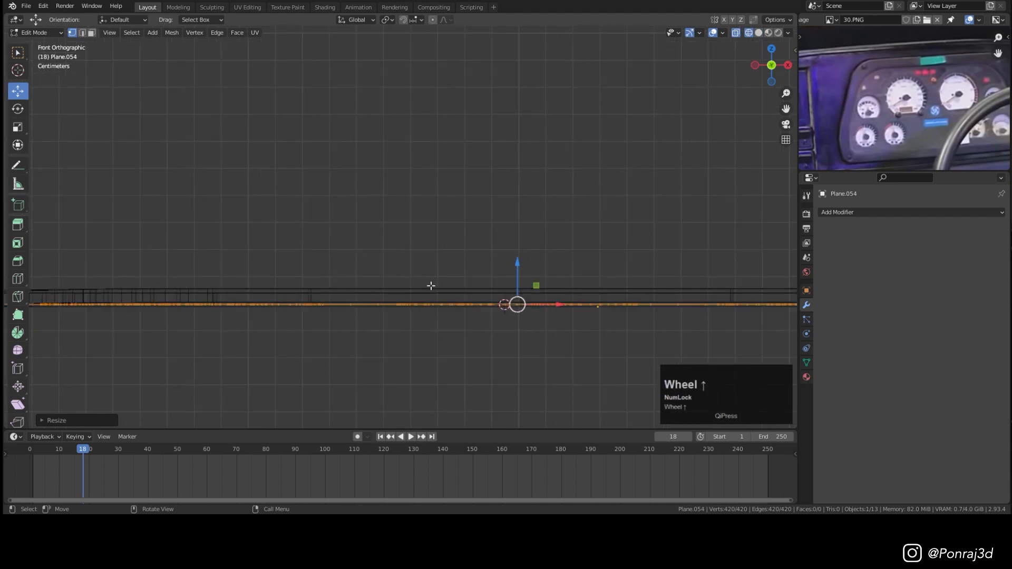
scroll(444, 287, down, 3)
key(KP_7)
scroll(474, 279, down, 3)
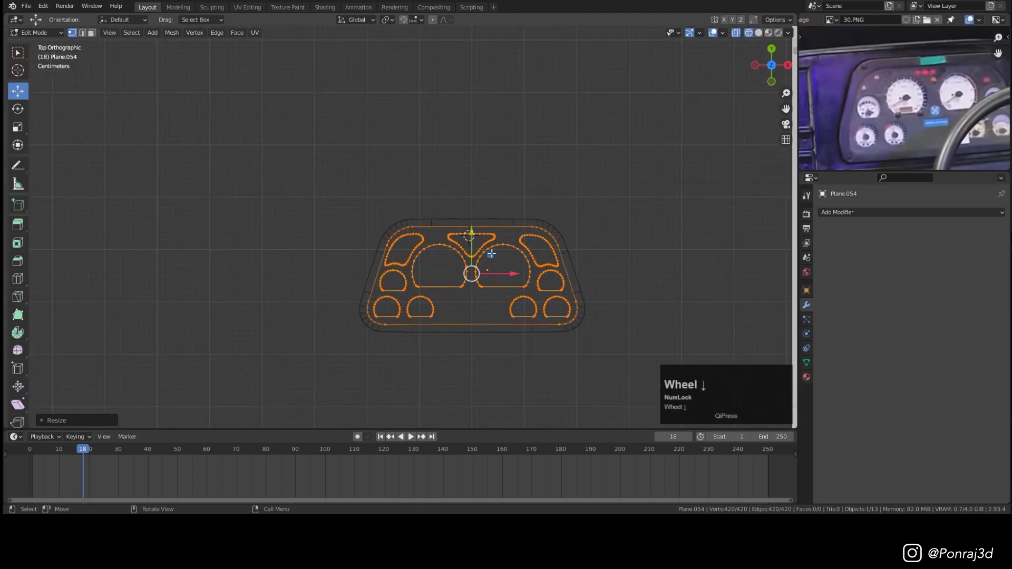
Step: Return to Object Mode with solid shading and save the file
key(Tab)
scroll(499, 270, up, 2)
key(z)
key(ctrl+s)
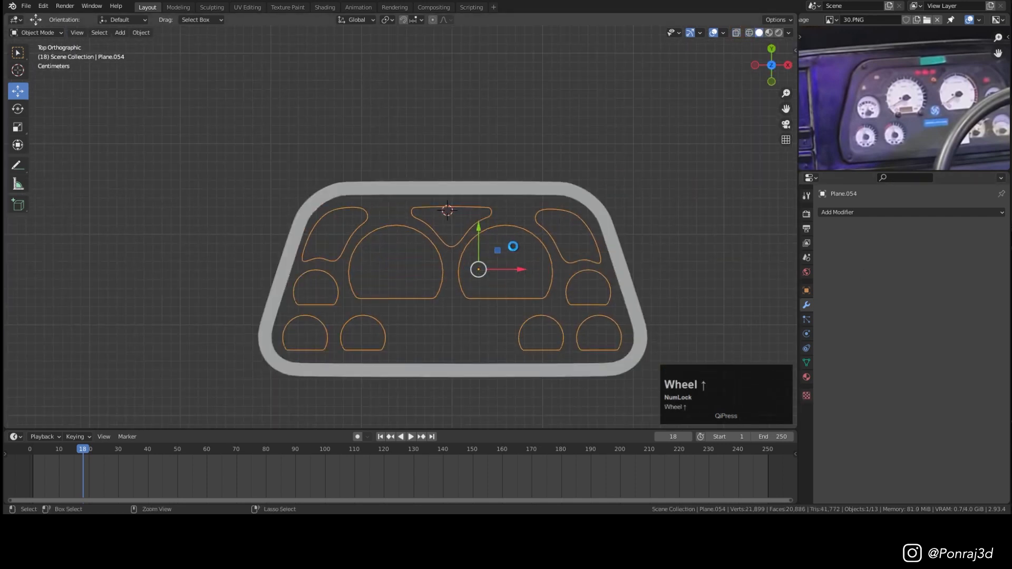
Step: Merge all vertices of the joined outlines by distance and save the file again
scroll(522, 249, up, 2)
key(Tab)
key(a)
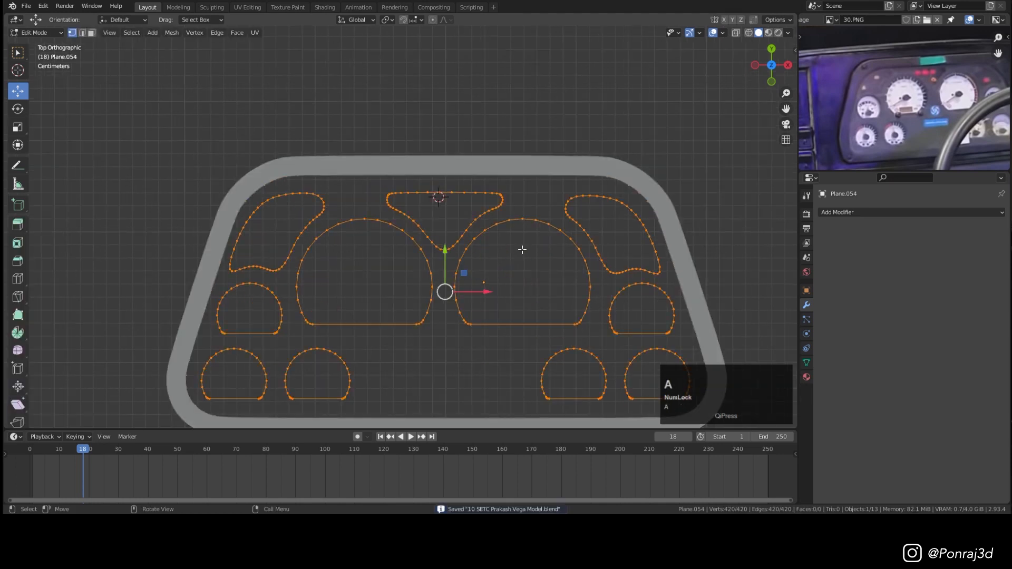
key(F2)
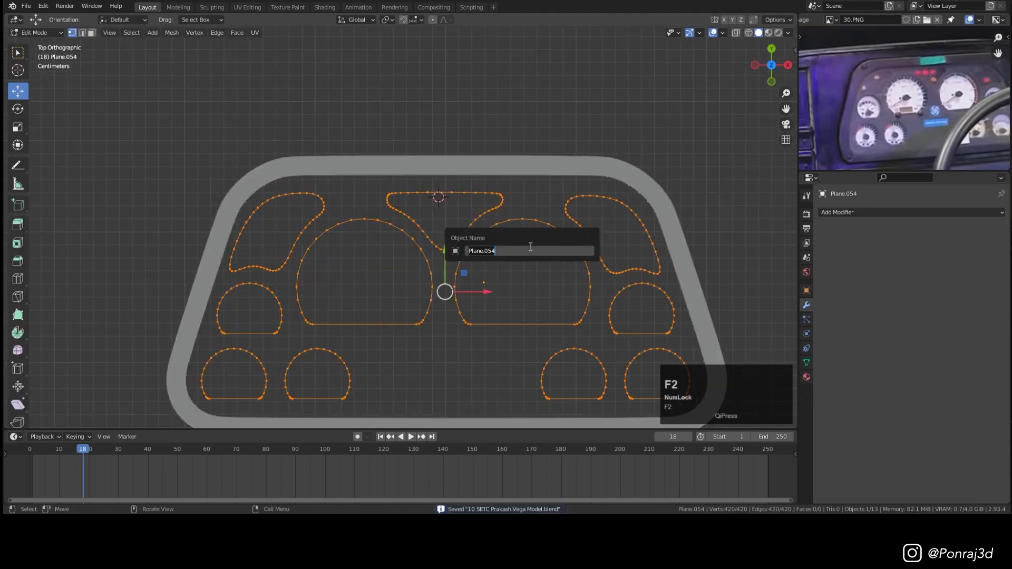
click(502, 232)
key(F3)
text(dista)
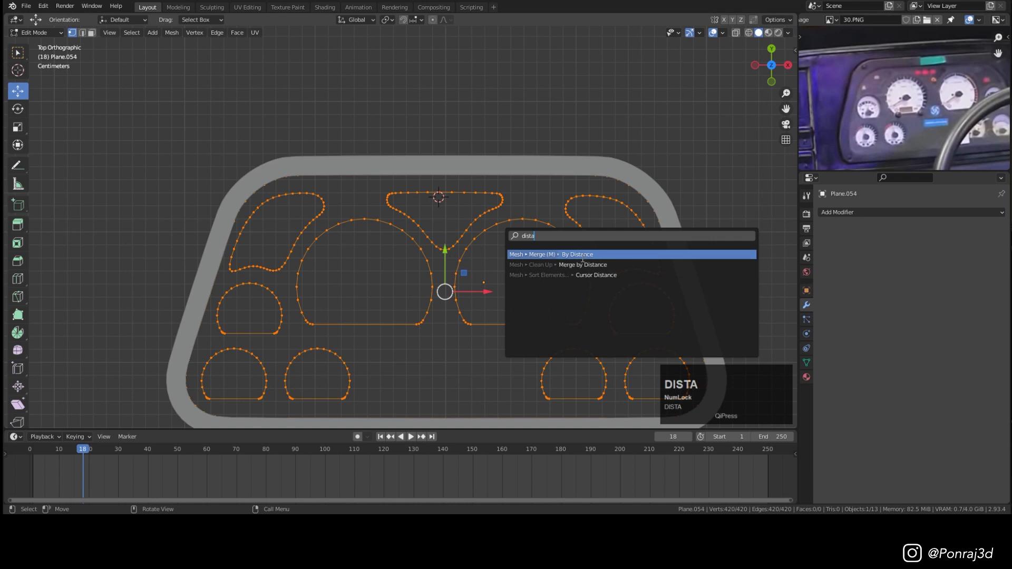
click(582, 254)
scroll(581, 245, down, 3)
scroll(581, 242, up, 2)
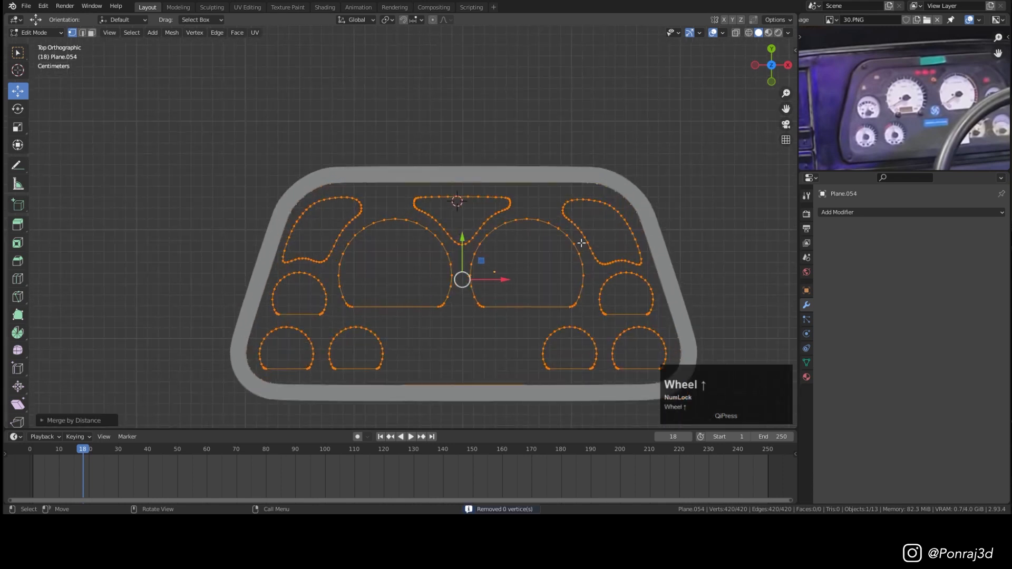
key(Tab)
key(ctrl+s)
Step: Convert the joined outline object to a curve and set the curve's shape to 2D
key(n)
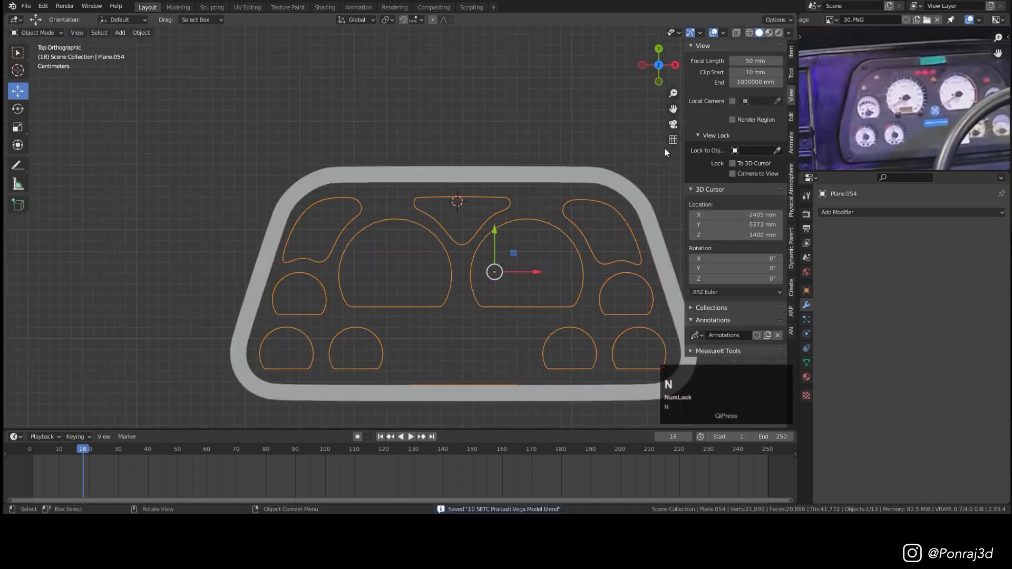
click(791, 59)
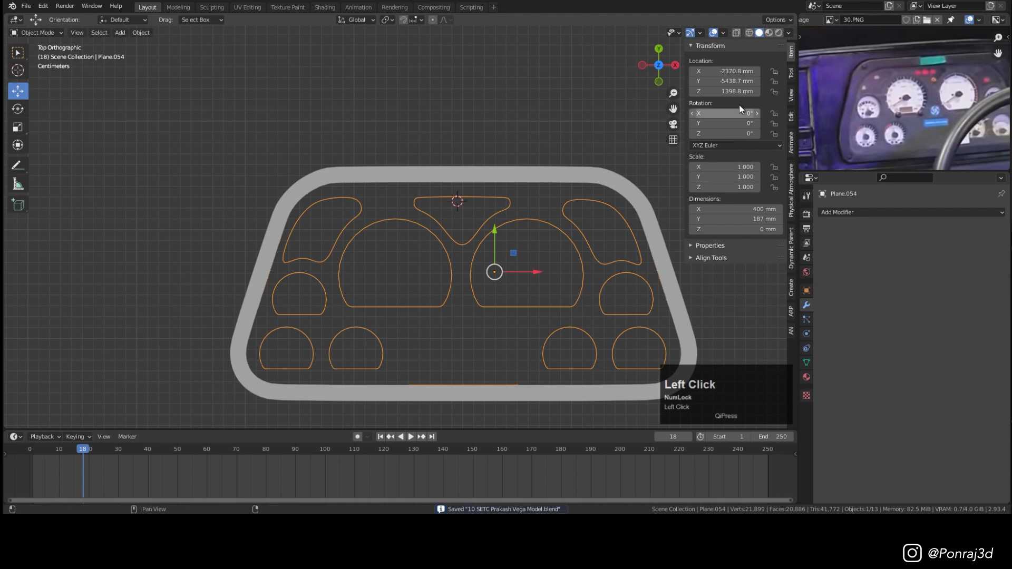
key(n)
right_click(613, 236)
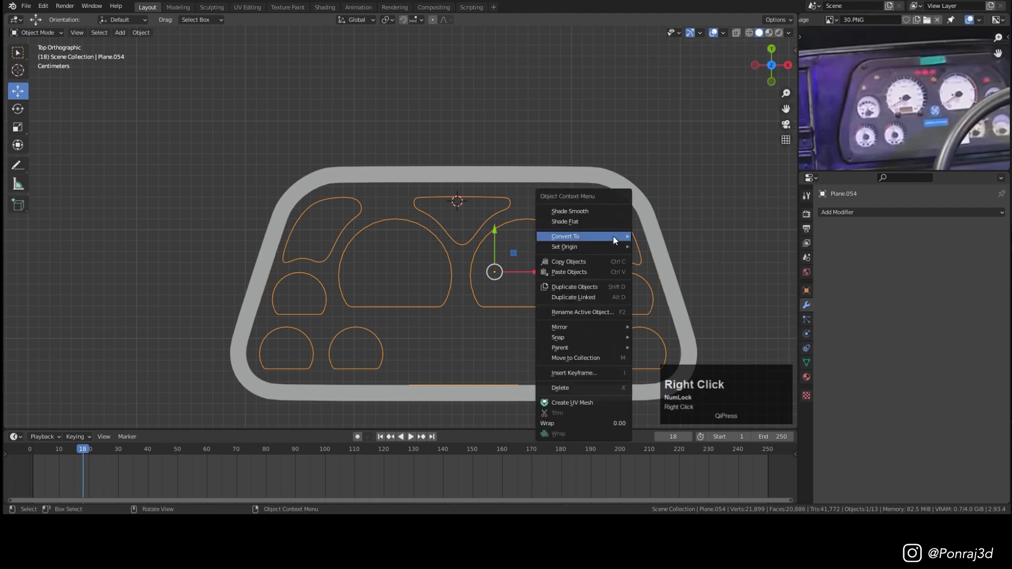
mouse_move(612, 236)
click(656, 236)
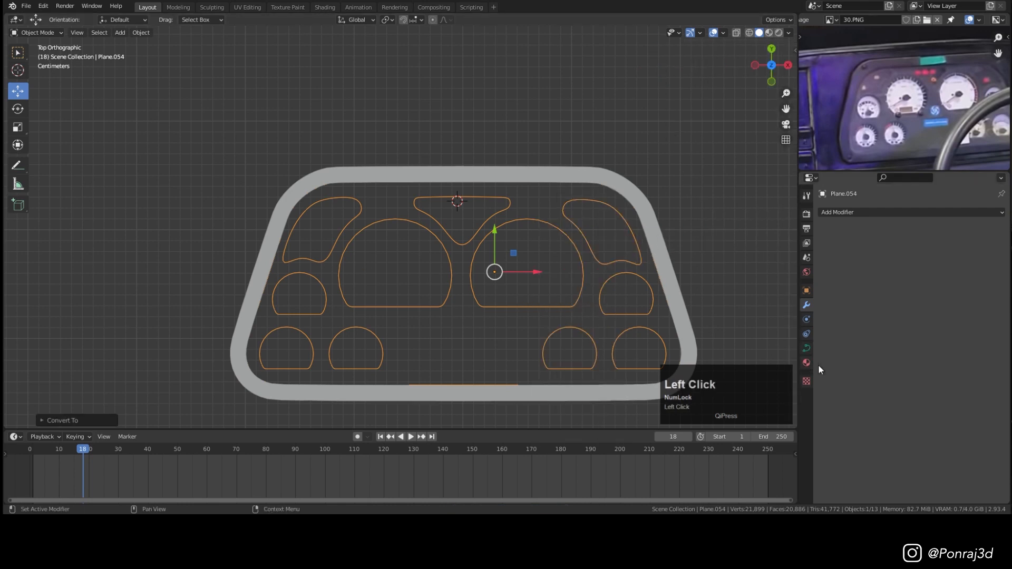
click(807, 349)
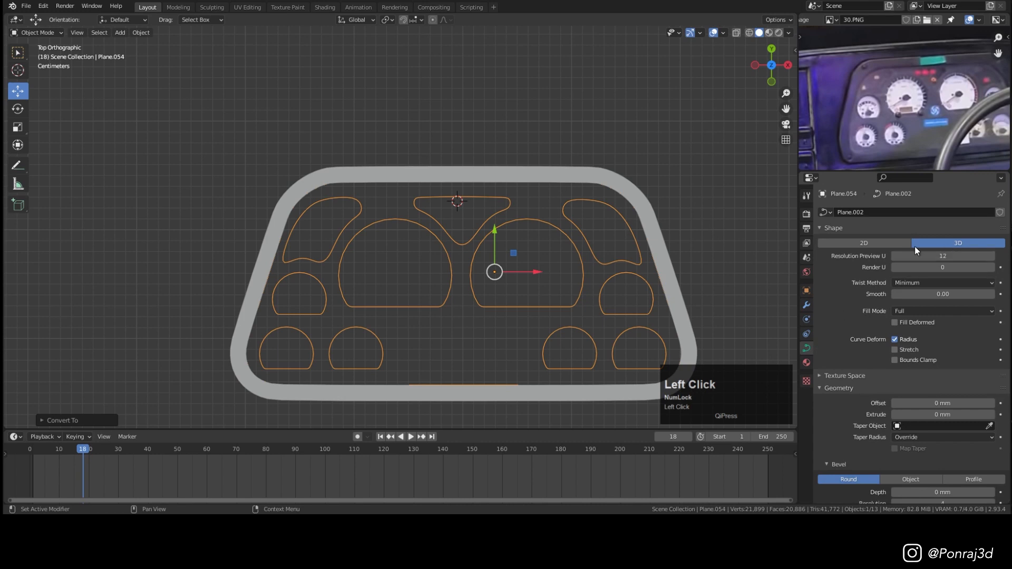
click(890, 246)
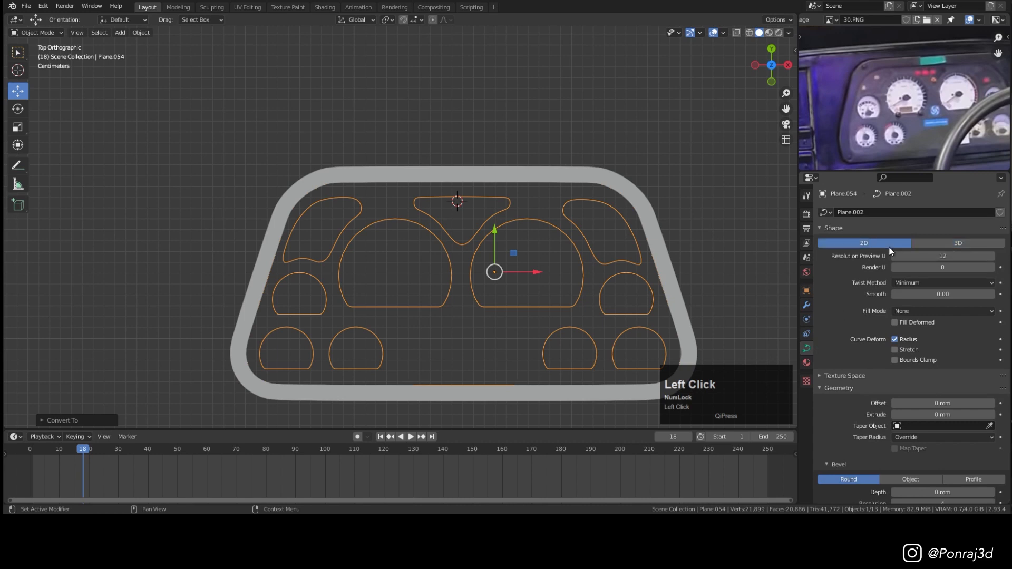
Step: Set the cutout curve's fill mode to Front and convert the filled curve to a mesh
click(906, 311)
click(912, 343)
middle_drag(527, 248, 553, 216)
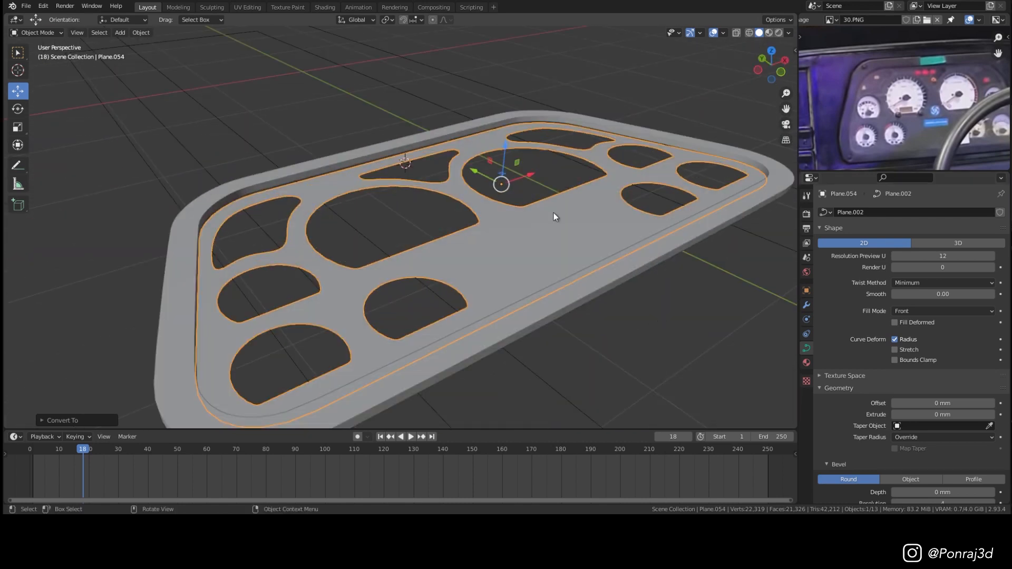
right_click(552, 217)
mouse_move(549, 211)
click(615, 221)
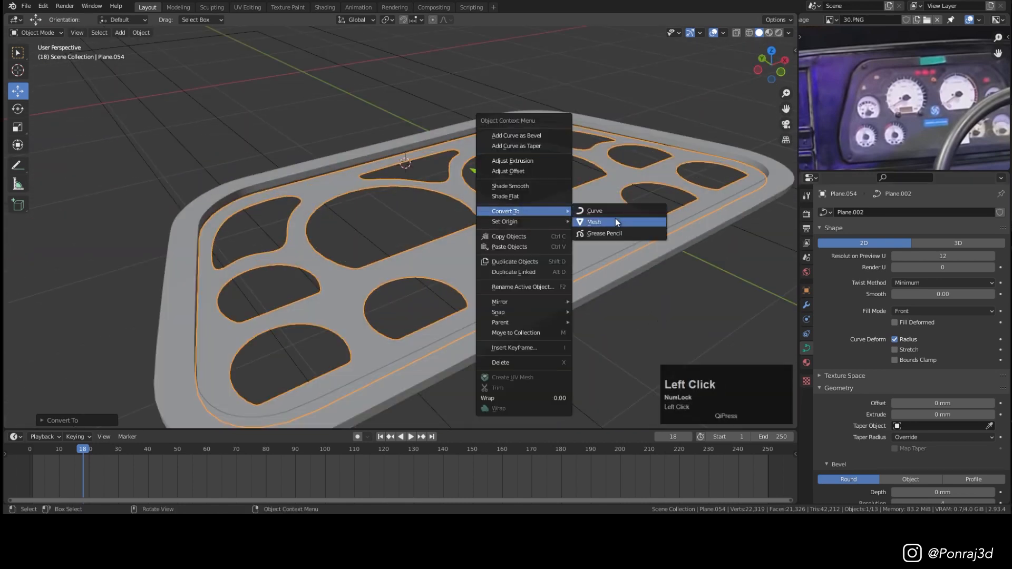
Step: Extrude the edge loops of all gauge and indicator cutouts about 9.5 mm downward along Z
key(Tab)
key(2)
alt+click(457, 208)
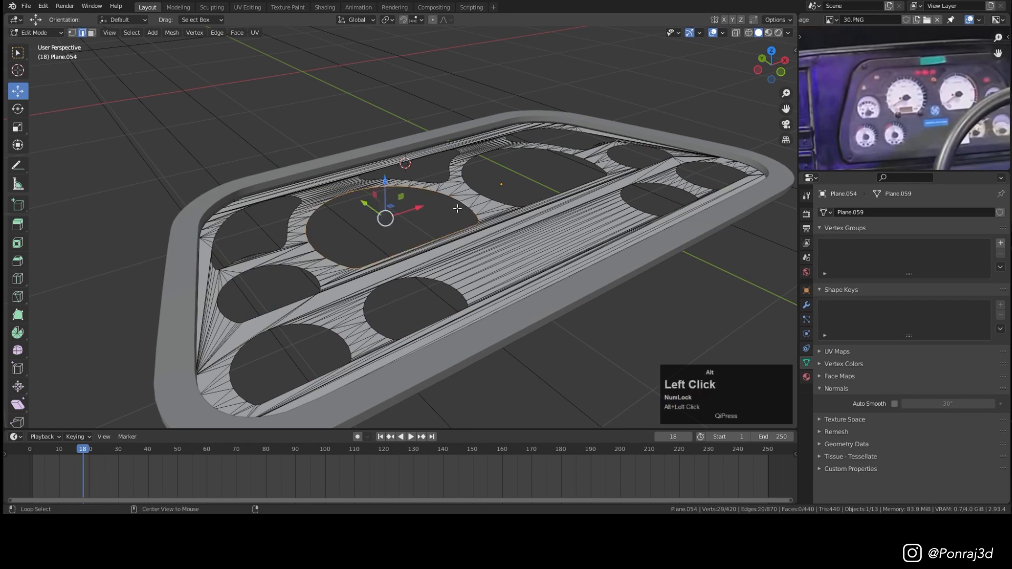
alt+shift+click(486, 184)
alt+shift+click(442, 167)
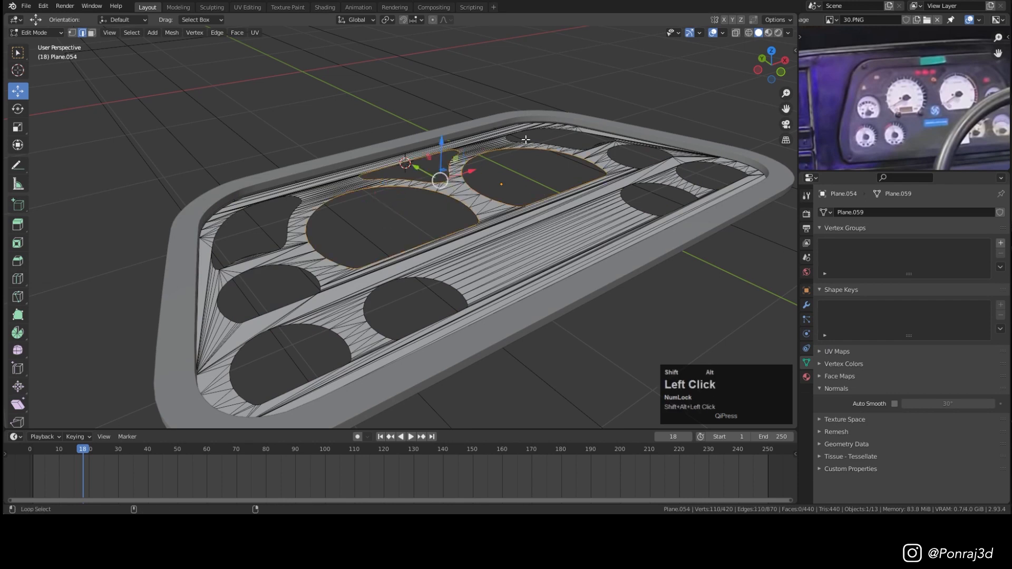
alt+shift+click(697, 168)
alt+shift+click(653, 185)
alt+shift+click(448, 288)
alt+shift+click(333, 336)
alt+shift+click(308, 275)
alt+shift+click(287, 244)
scroll(495, 186, up, 2)
middle_drag(495, 186, 504, 169)
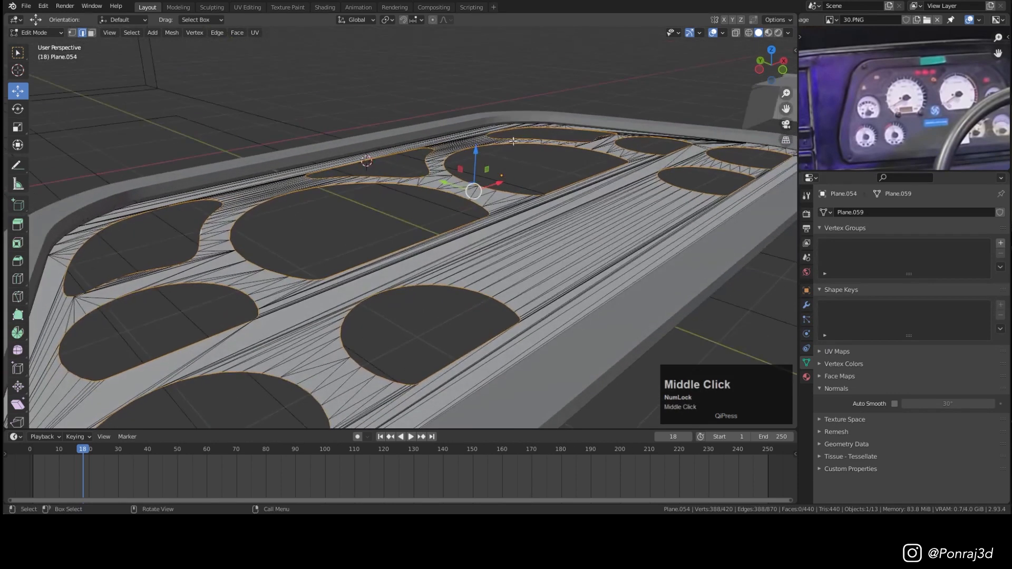
key(e)
key(z)
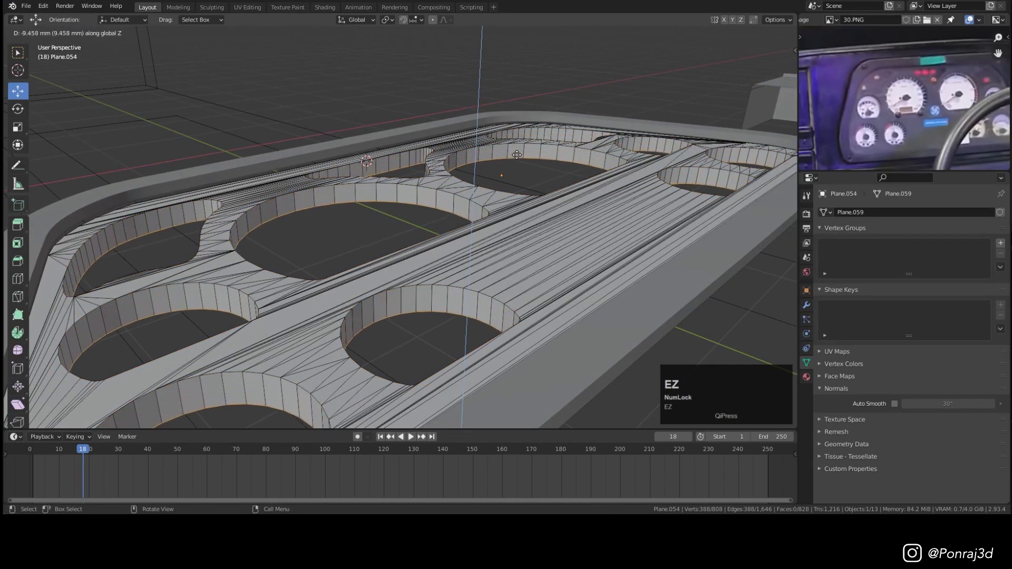
click(515, 154)
Step: Select the upper rim edges of all cutouts with Select Similar and bevel them about 1.4 mm with 4 segments
alt+click(472, 207)
middle_drag(469, 200, 454, 218)
scroll(454, 218, down, 2)
scroll(454, 218, up, 2)
click(453, 164)
scroll(468, 167, down, 4)
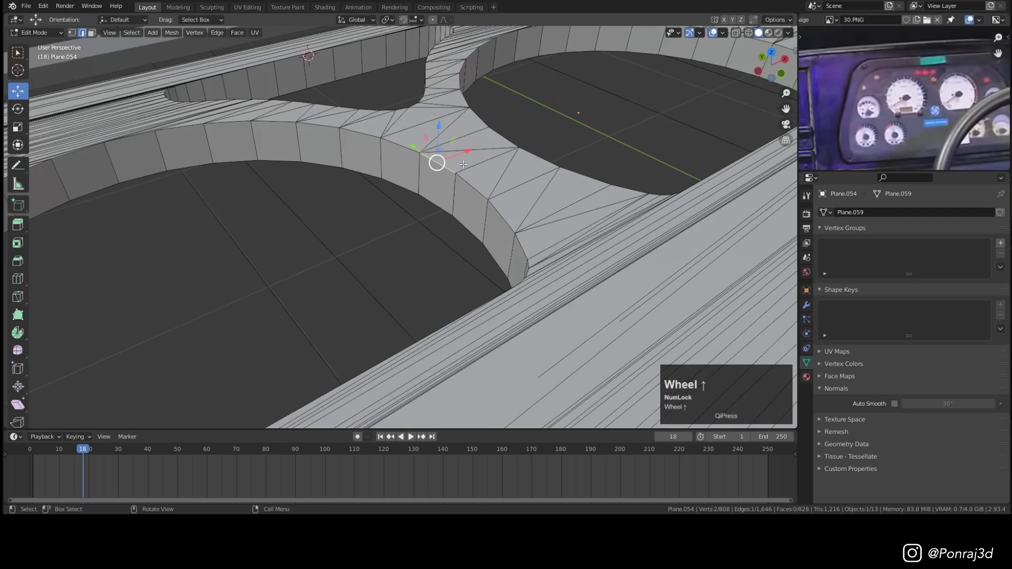
key(shift+g)
click(466, 169)
middle_drag(465, 169, 533, 209)
scroll(562, 207, up, 5)
key(ctrl+b)
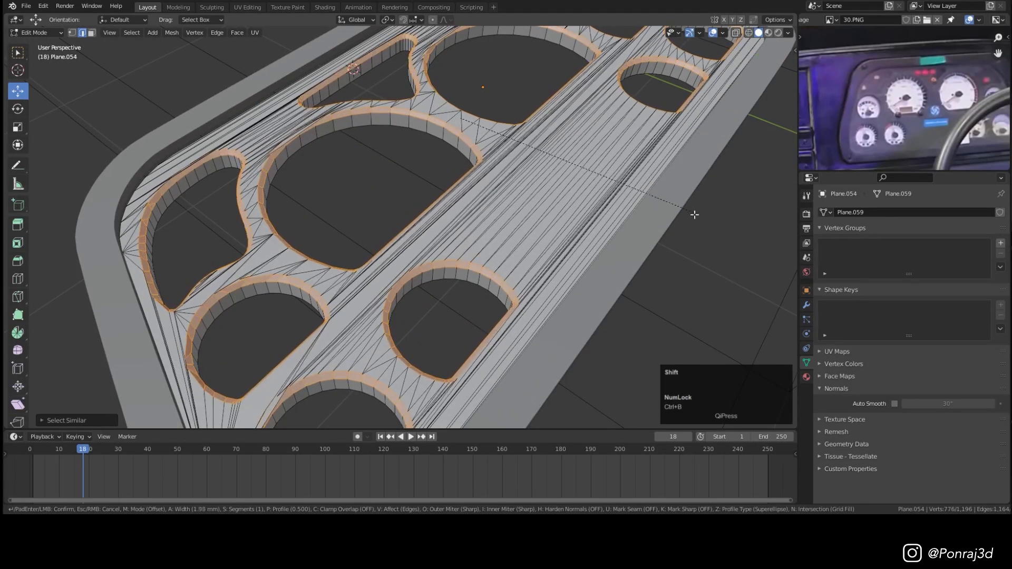
shift+scroll(687, 215, up, 1)
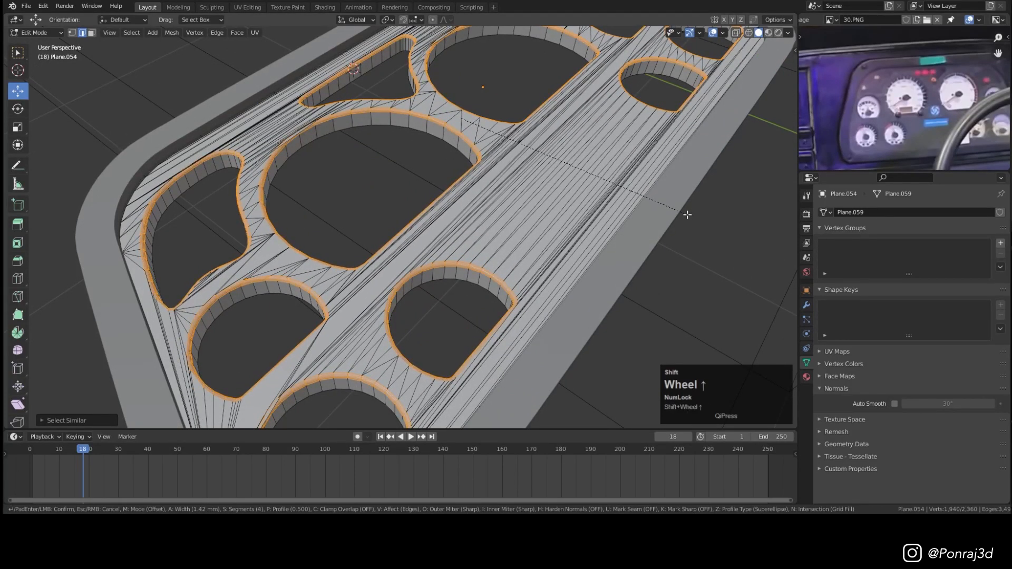
shift+scroll(685, 215, up, 1)
click(685, 215)
key(Tab)
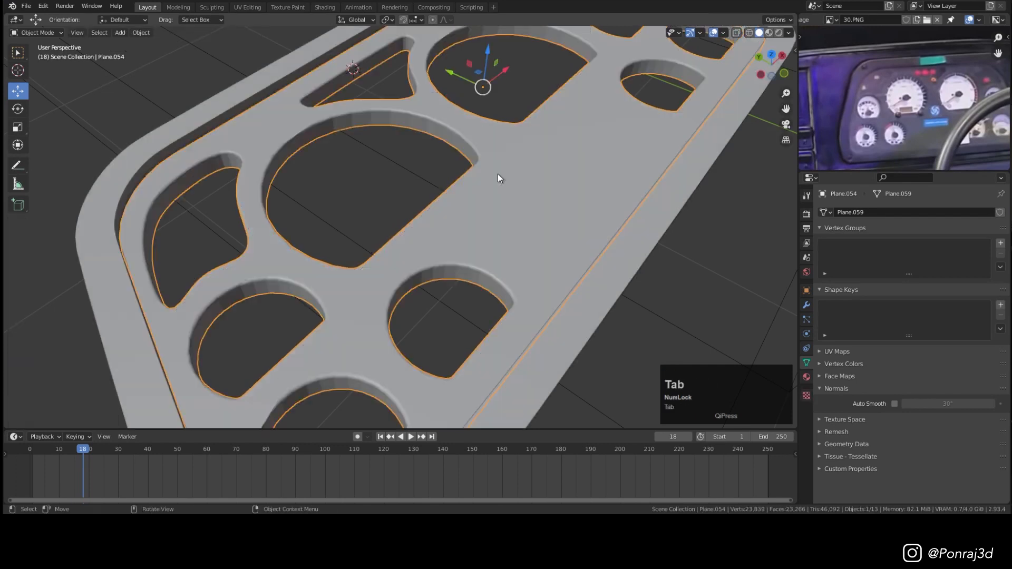
Step: Shade the gauge panel smooth and enable Auto Smooth at 30°
scroll(498, 174, down, 4)
right_click(522, 166)
click(554, 167)
middle_drag(524, 159, 543, 174)
scroll(544, 174, up, 2)
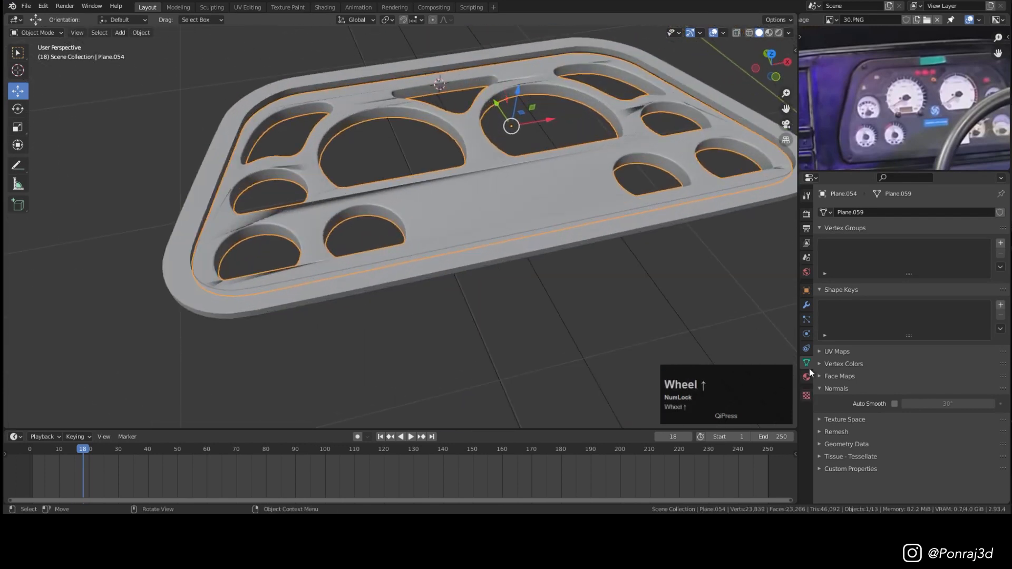
click(895, 404)
Step: Add a Weighted Normal modifier with Keep Sharp and Face Influence to the panel and save the file
click(806, 305)
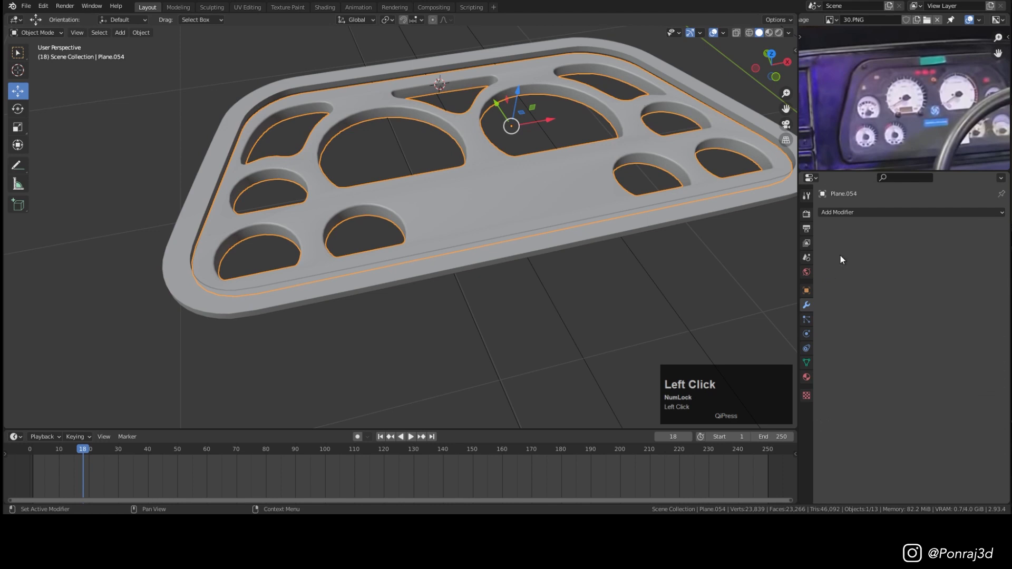
click(867, 213)
click(735, 287)
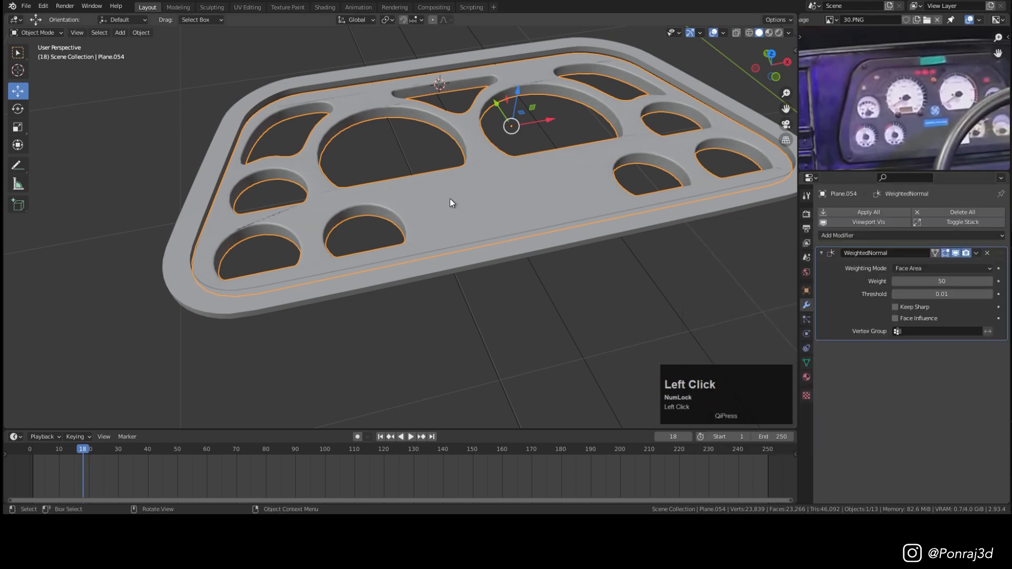
scroll(501, 208, down, 3)
scroll(545, 217, up, 2)
drag(914, 307, 915, 318)
key(ctrl+s)
Step: Duplicate the lower edge loops of all cutouts and separate the copies into a new object
key(Tab)
middle_drag(406, 166, 436, 221)
scroll(450, 179, up, 1)
key(1)
alt+click(413, 127)
alt+shift+click(490, 62)
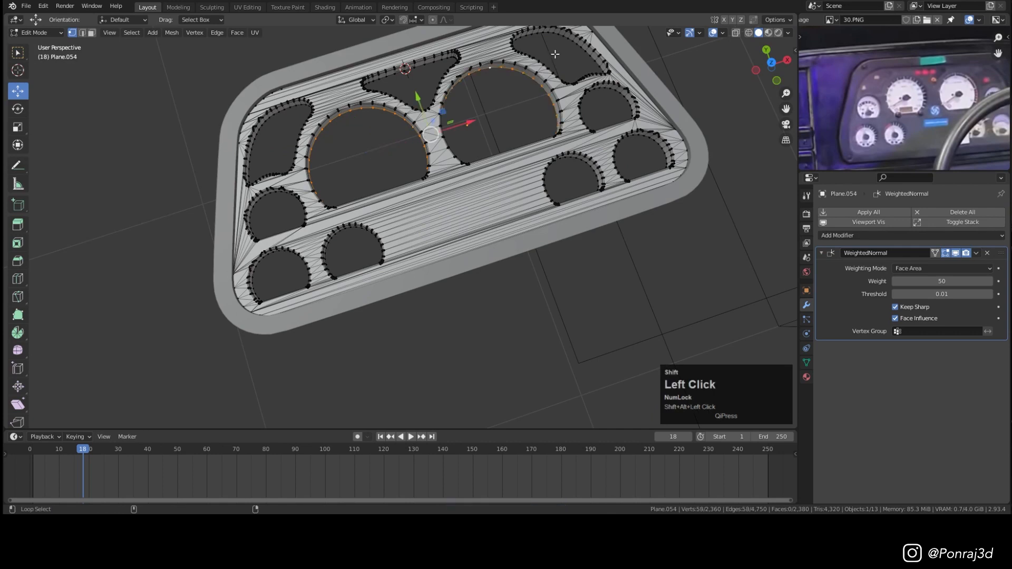
scroll(287, 235, up, 2)
alt+shift+click(285, 235)
alt+shift+click(279, 320)
alt+shift+click(382, 288)
shift+middle_drag(700, 212, 545, 230)
alt+shift+click(593, 217)
scroll(680, 178, up, 3)
alt+shift+click(697, 181)
alt+shift+click(628, 105)
scroll(625, 111, down, 4)
middle_drag(591, 185, 546, 143)
key(shift+d)
shift+click(545, 144)
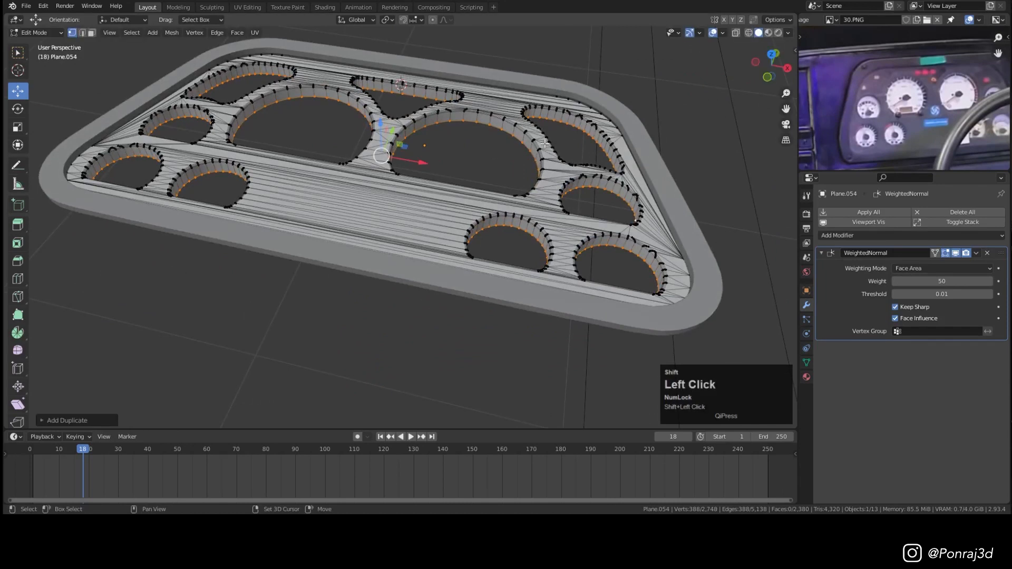
key(p)
click(546, 144)
key(Tab)
Step: Isolate the separated cutout loops in local view and fill each of them with a face
click(517, 150)
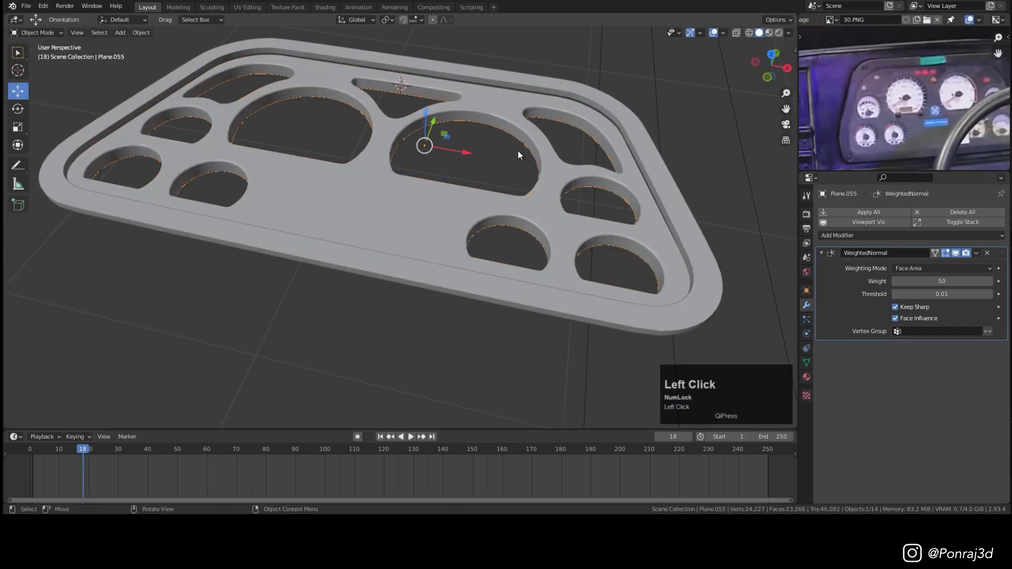
middle_drag(517, 150, 508, 173)
key(KP_Divide)
scroll(453, 223, up, 4)
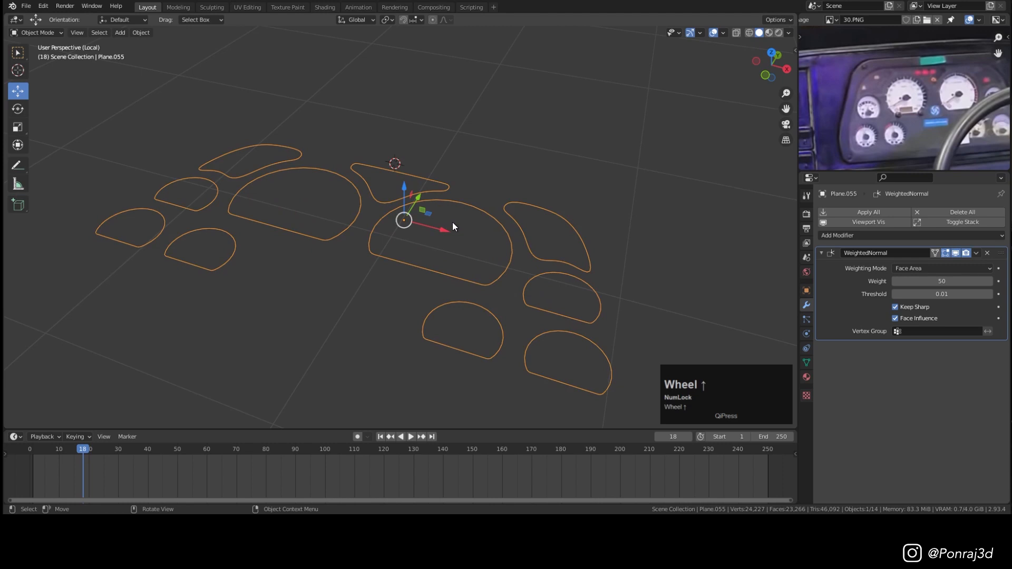
key(Tab)
key(a)
key(f)
key(Tab)
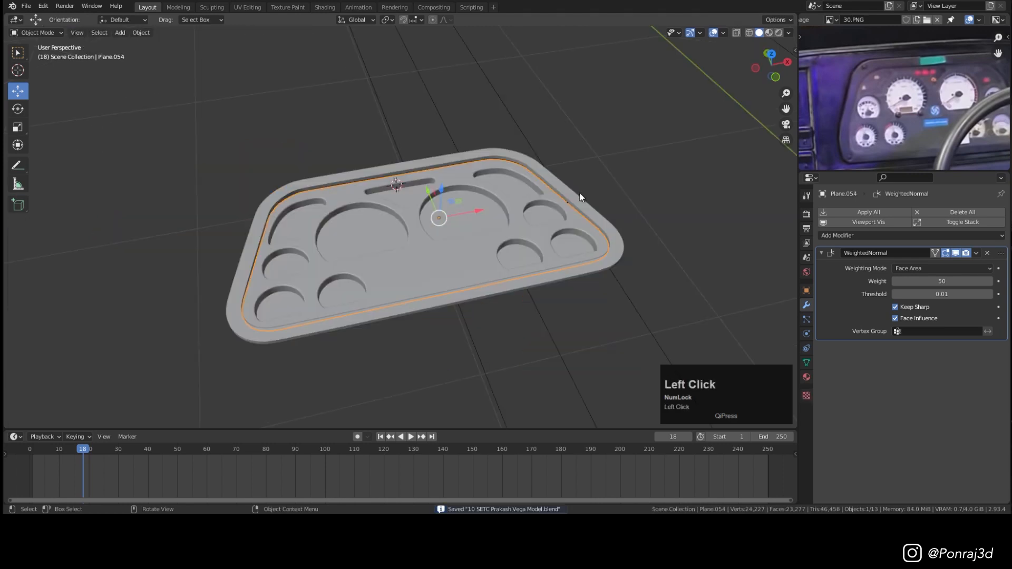
Step: Check the separate trapezoid frame around the gauge panel in isolation and delete it
click(579, 198)
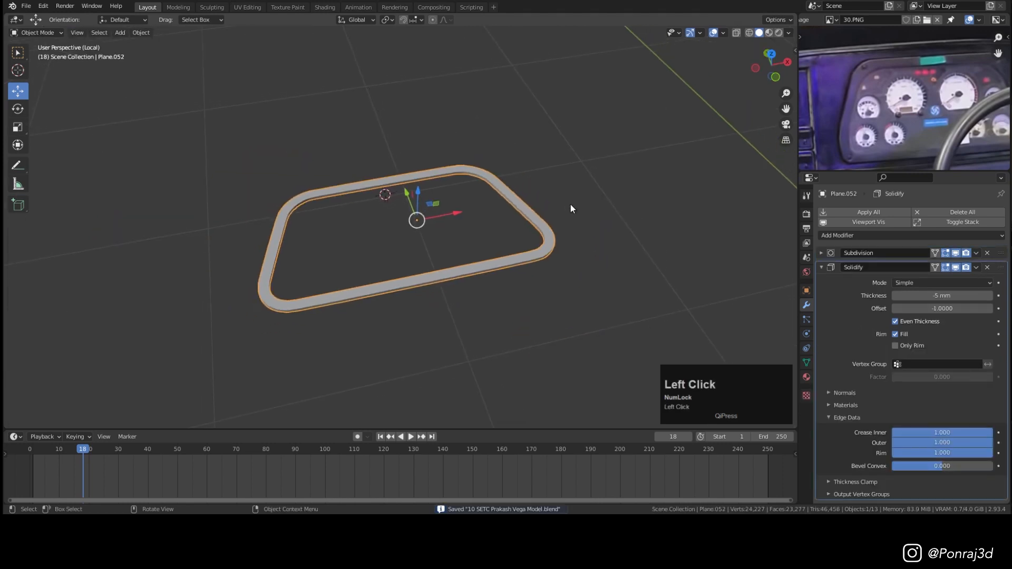
scroll(523, 219, down, 5)
middle_drag(523, 218, 413, 208)
click(414, 208)
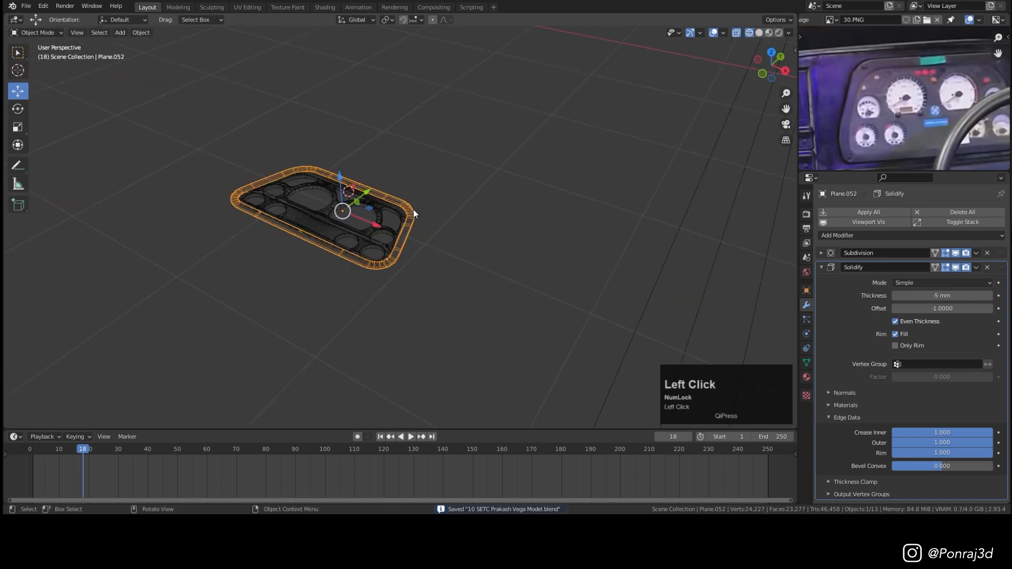
scroll(410, 212, up, 3)
scroll(427, 221, down, 3)
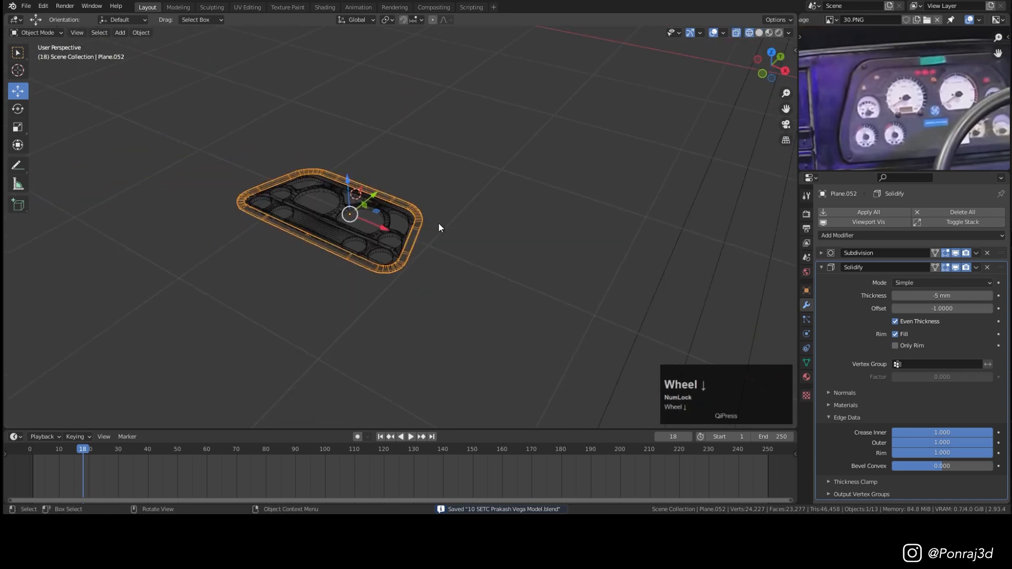
key(x)
click(438, 223)
scroll(375, 217, down, 2)
Step: Return to solid shading, place the 3D cursor in the dashboard's instrument recess and snap the gauge panel to it
click(382, 216)
key(z)
click(682, 224)
middle_drag(443, 235, 427, 251)
scroll(300, 250, down, 5)
middle_drag(428, 251, 390, 271)
scroll(429, 243, up, 5)
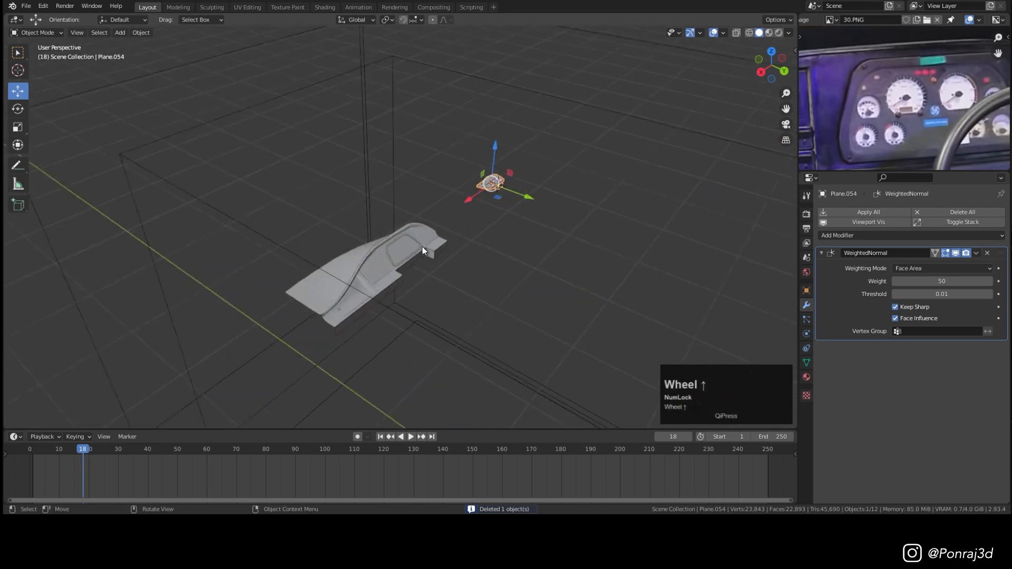
shift+right_click(361, 255)
key(shift+s)
scroll(400, 236, up, 3)
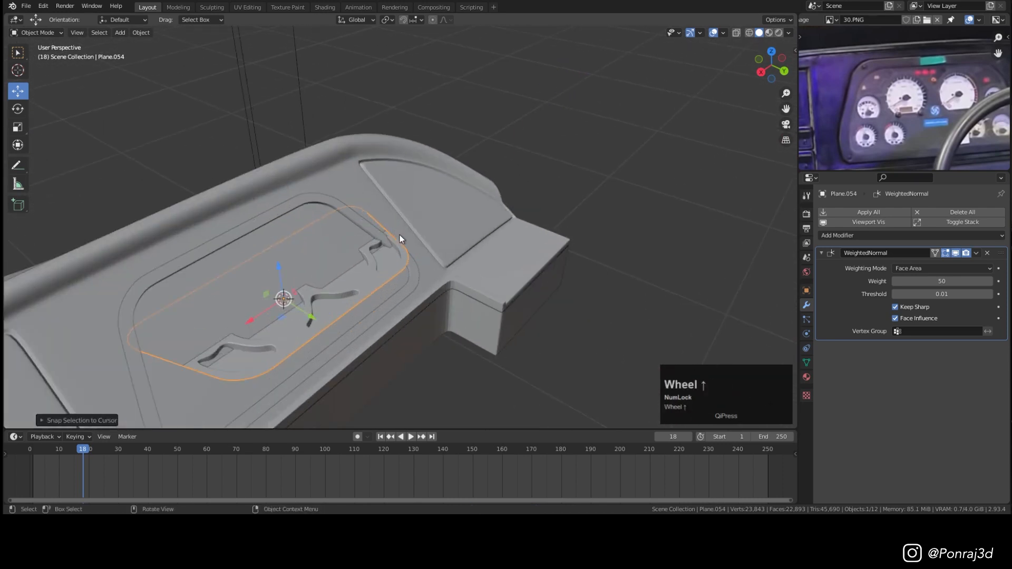
Step: Rotate the gauge panel about Z until its wide side faces down, and tilt it about -35 degrees around X
middle_drag(398, 254, 554, 227)
key(r)
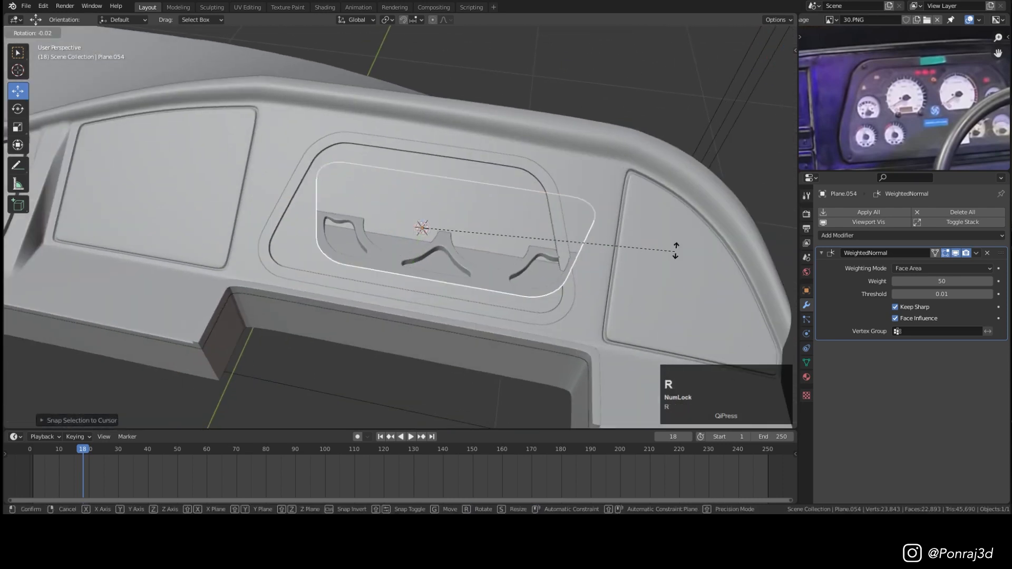
key(z)
click(278, 213)
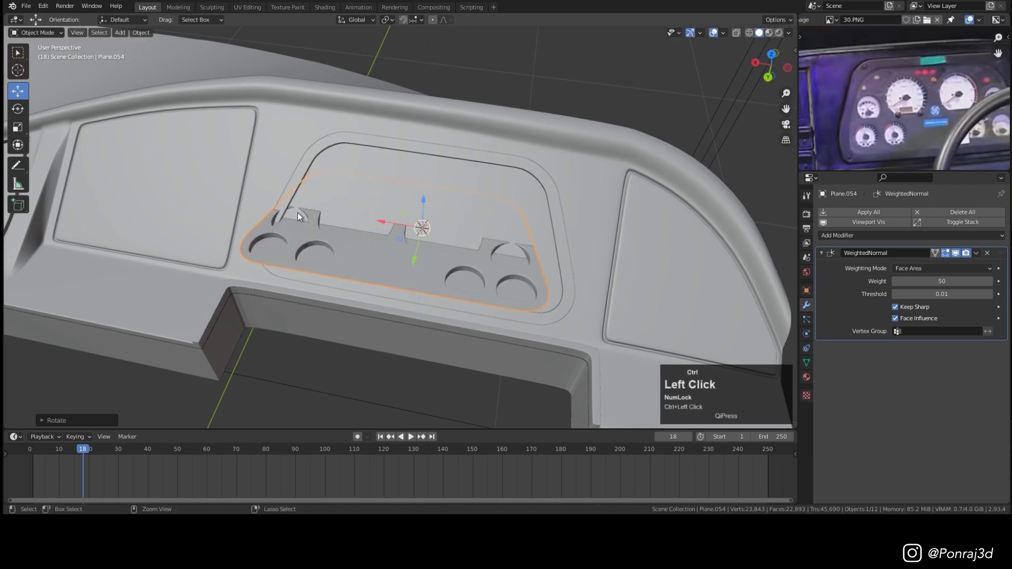
middle_drag(298, 213, 505, 227)
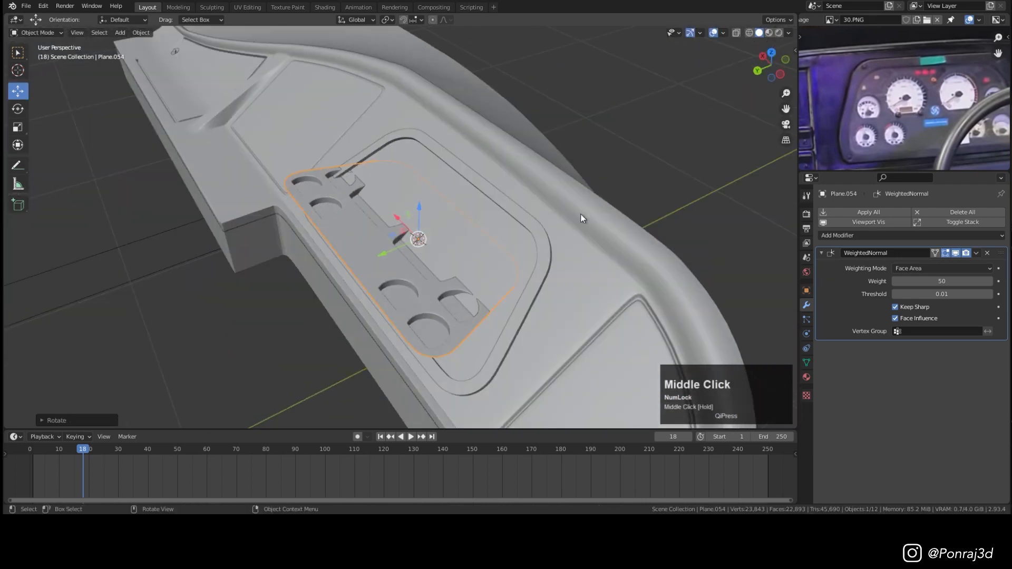
key(r)
key(z)
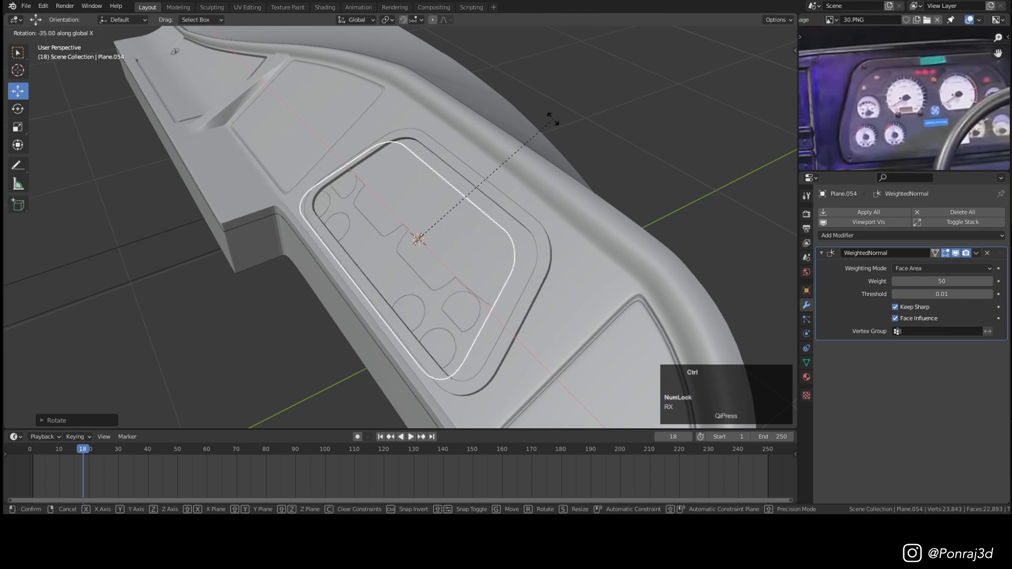
click(355, 280)
middle_drag(356, 283, 455, 258)
Step: Switch the transform orientation to Local and move the gauge panel along its own axes to seat it in the dashboard frame
click(353, 20)
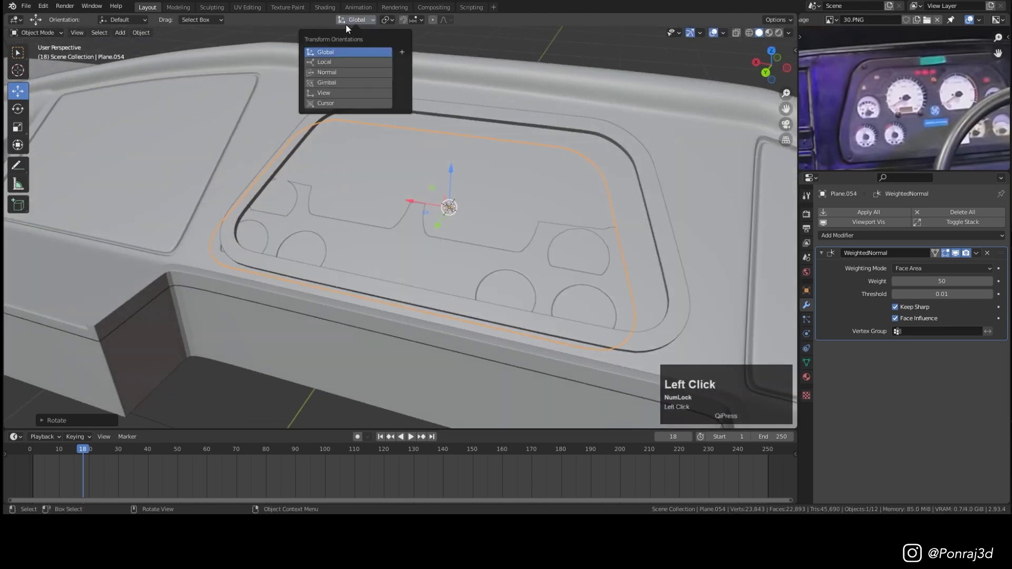
click(334, 62)
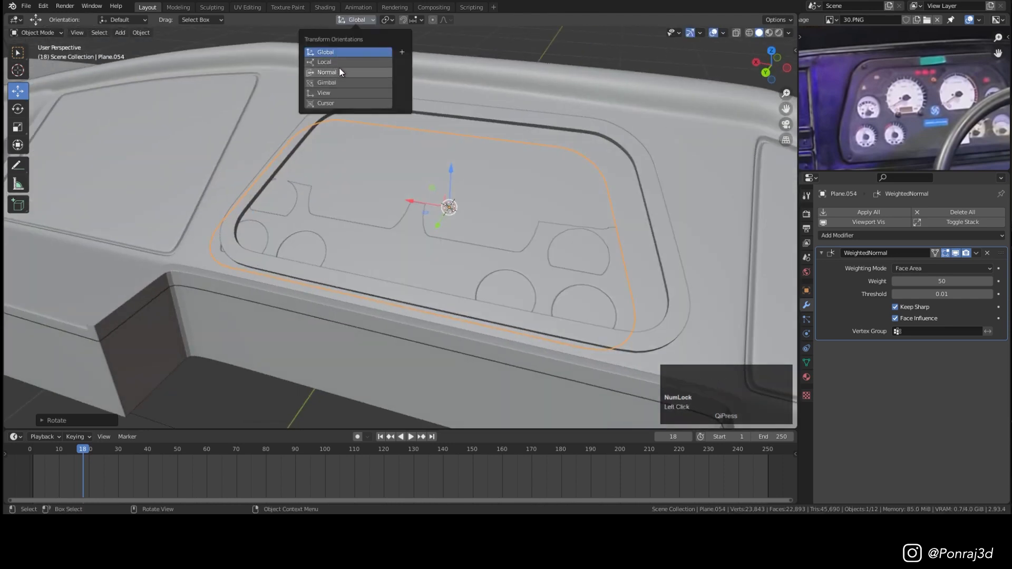
middle_drag(375, 88, 360, 183)
drag(358, 157, 358, 157)
middle_drag(358, 156, 472, 183)
drag(493, 174, 491, 174)
middle_drag(491, 175, 460, 156)
drag(456, 154, 458, 152)
Step: Set the Solidify thickness of the dashboard's instrument frame to -15 mm and deselect it
click(395, 269)
key(Tab)
key(Tab)
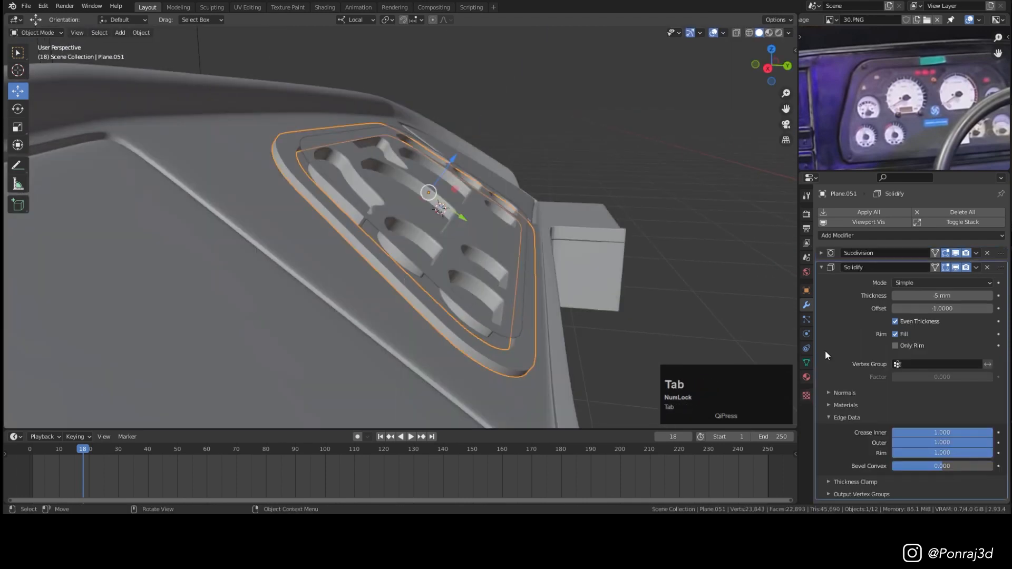
shift+drag(943, 296, 917, 295)
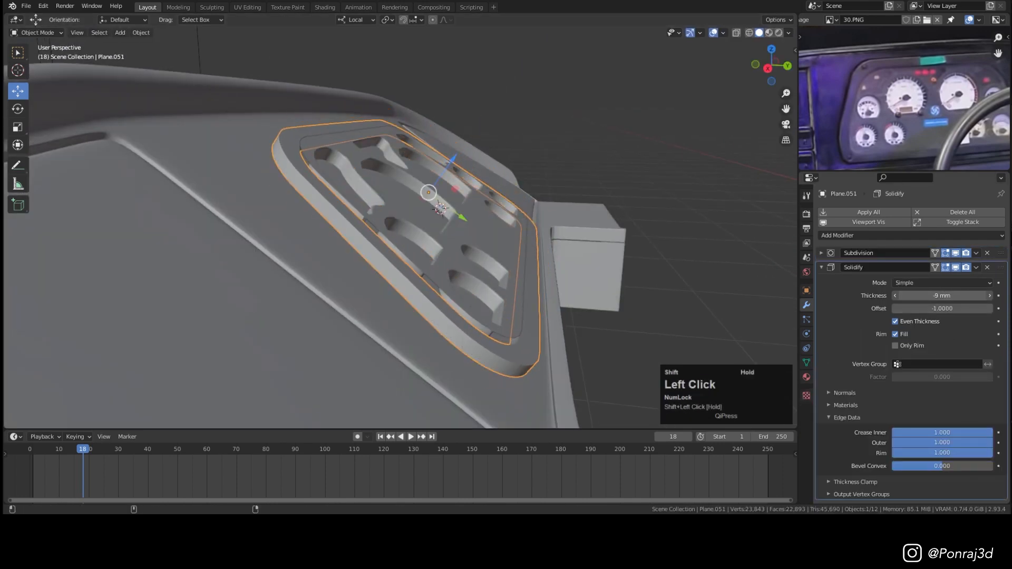
click(594, 287)
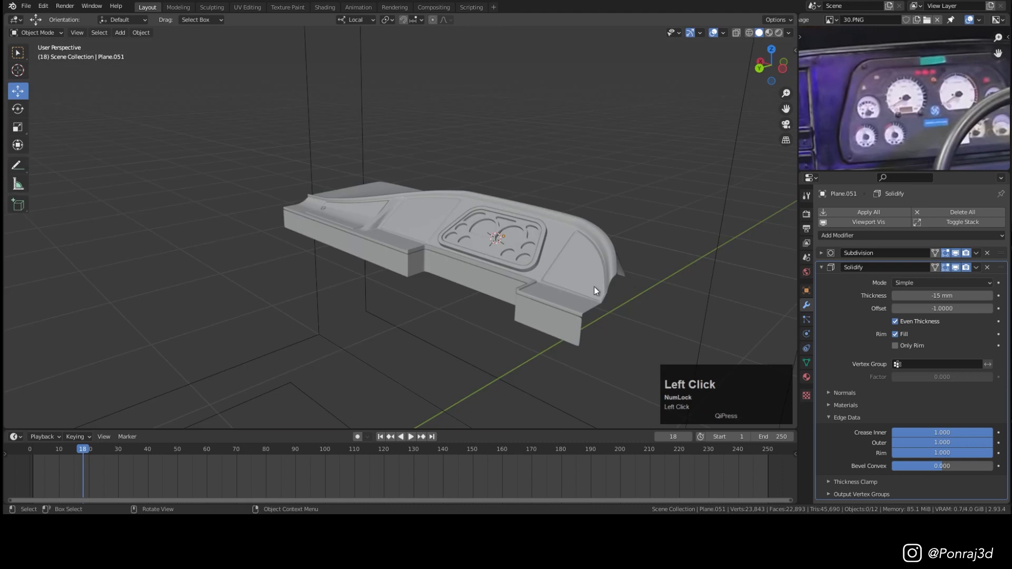
Step: Examine how the gauge panel sits in the dashboard frame and view the gauges up close in the reference image
scroll(509, 258, up, 3)
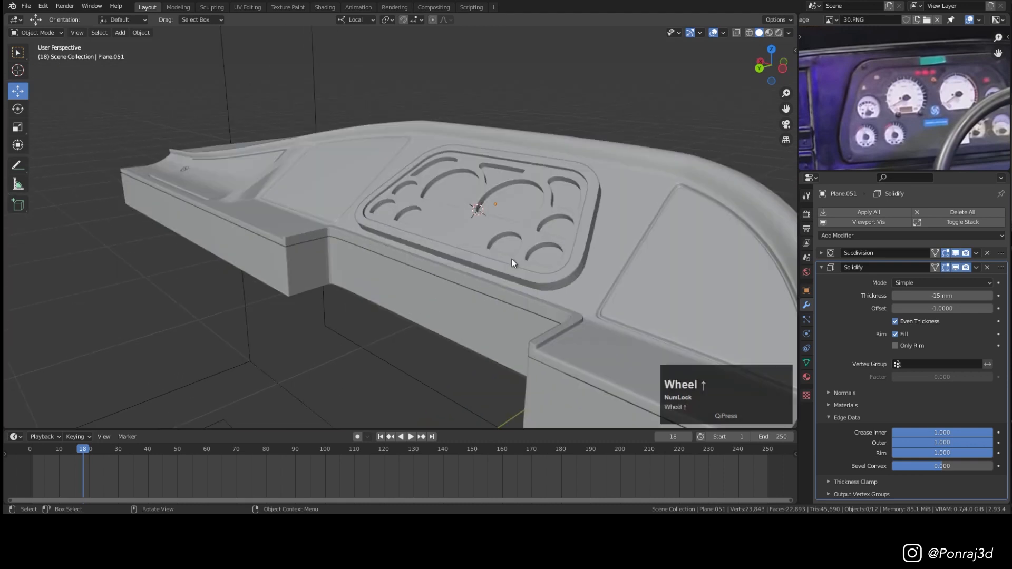
middle_drag(509, 259, 546, 261)
scroll(528, 247, up, 3)
click(391, 212)
scroll(390, 212, down, 5)
middle_drag(391, 213, 458, 239)
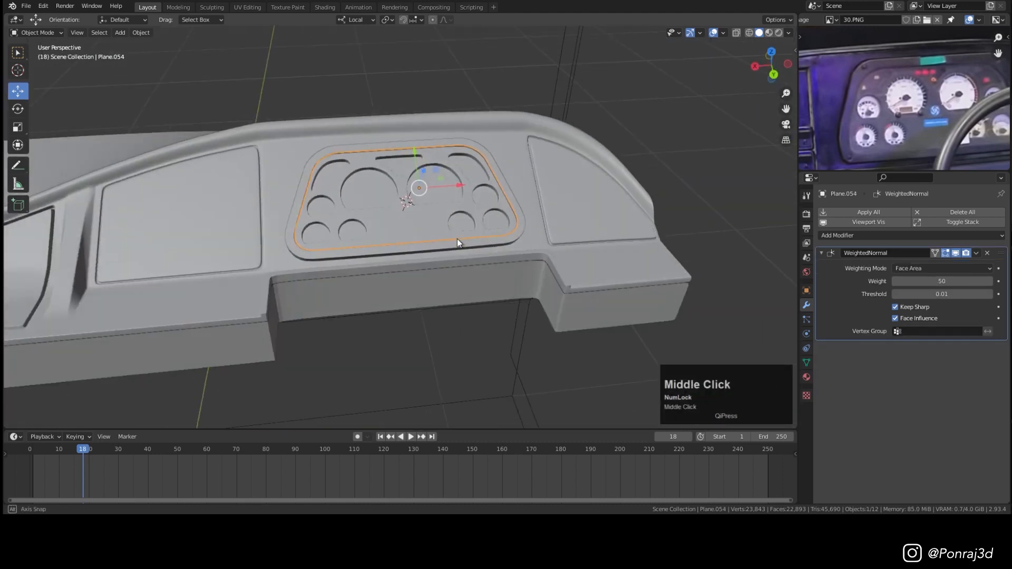
scroll(439, 172, up, 5)
scroll(865, 106, up, 3)
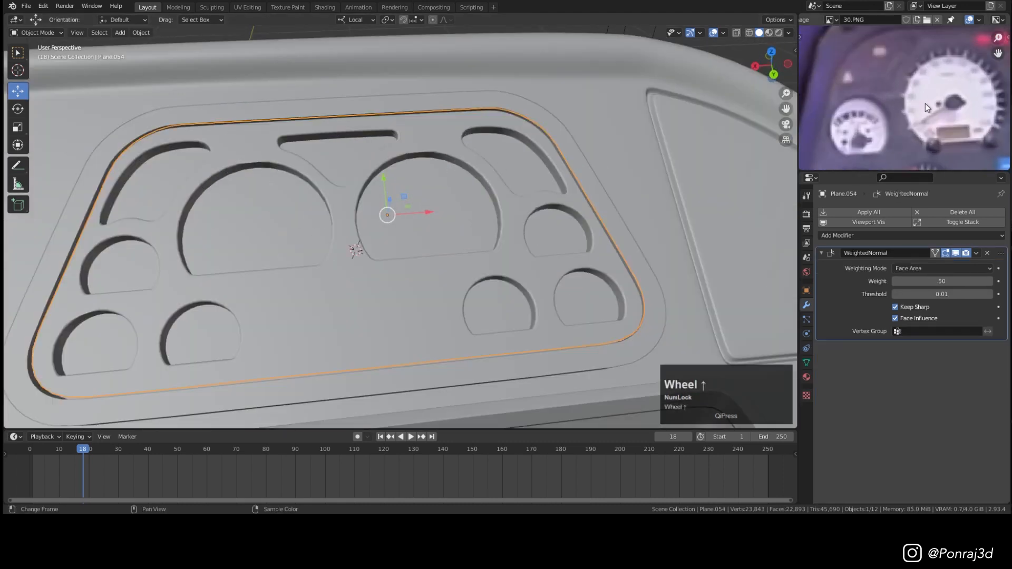
Step: Examine the gauge cluster in the reference image and how the fitted gauge panel looks in the dashboard
scroll(925, 103, down, 2)
scroll(925, 106, down, 4)
middle_drag(925, 105, 880, 96)
scroll(885, 96, up, 2)
scroll(467, 245, down, 6)
scroll(466, 245, up, 5)
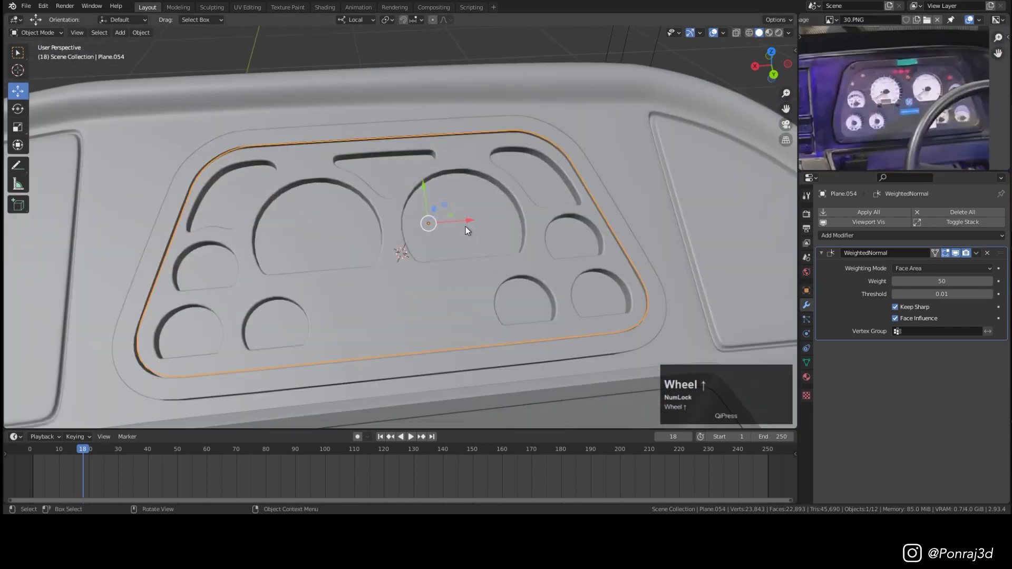
scroll(455, 223, down, 1)
scroll(455, 224, down, 4)
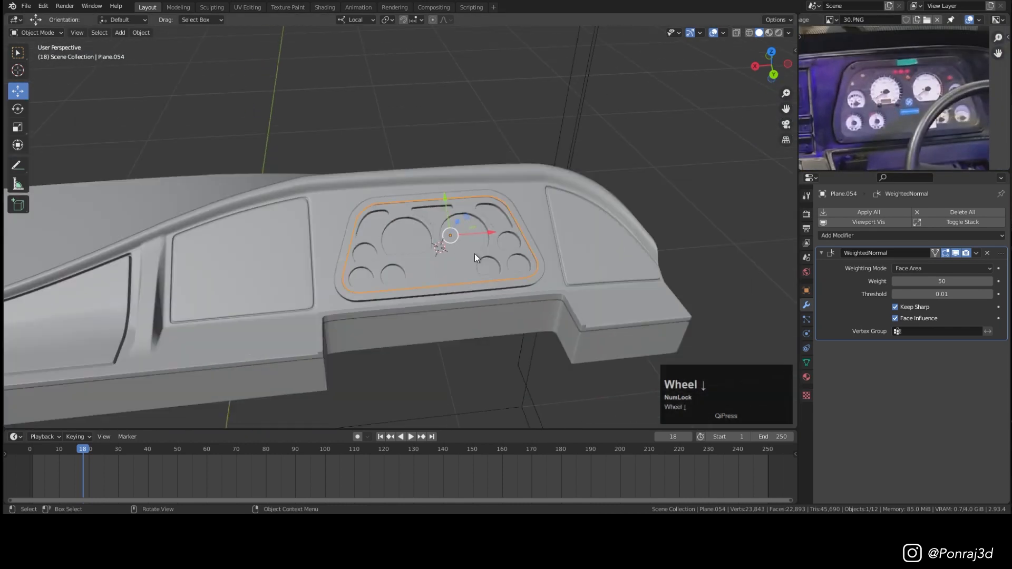
middle_drag(474, 254, 488, 249)
scroll(555, 223, down, 2)
scroll(456, 248, up, 2)
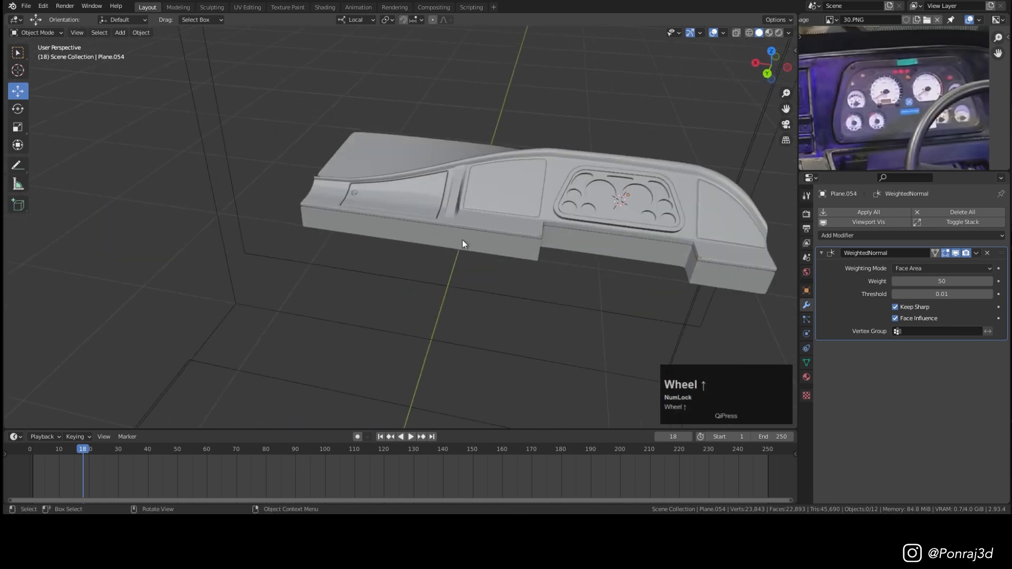
scroll(929, 99, down, 2)
scroll(901, 88, up, 3)
Step: Compare the full dashboard in the reference photo with the whole dashboard model from the driver's side
middle_drag(897, 63, 875, 83)
scroll(902, 108, down, 1)
scroll(909, 118, down, 2)
scroll(856, 66, down, 3)
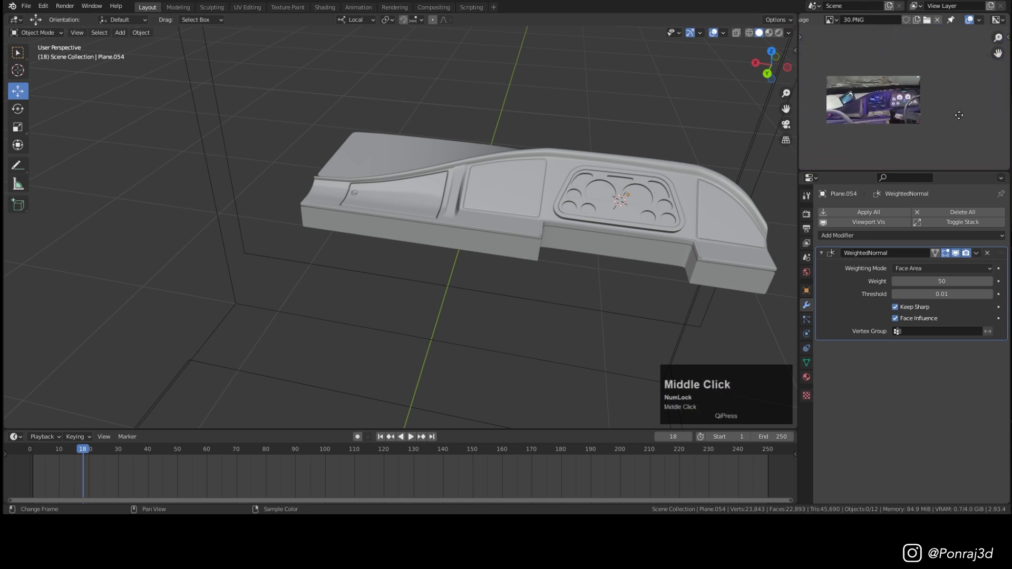
middle_drag(959, 115, 982, 119)
scroll(659, 237, up, 2)
click(625, 229)
scroll(635, 248, down, 2)
middle_drag(635, 248, 698, 222)
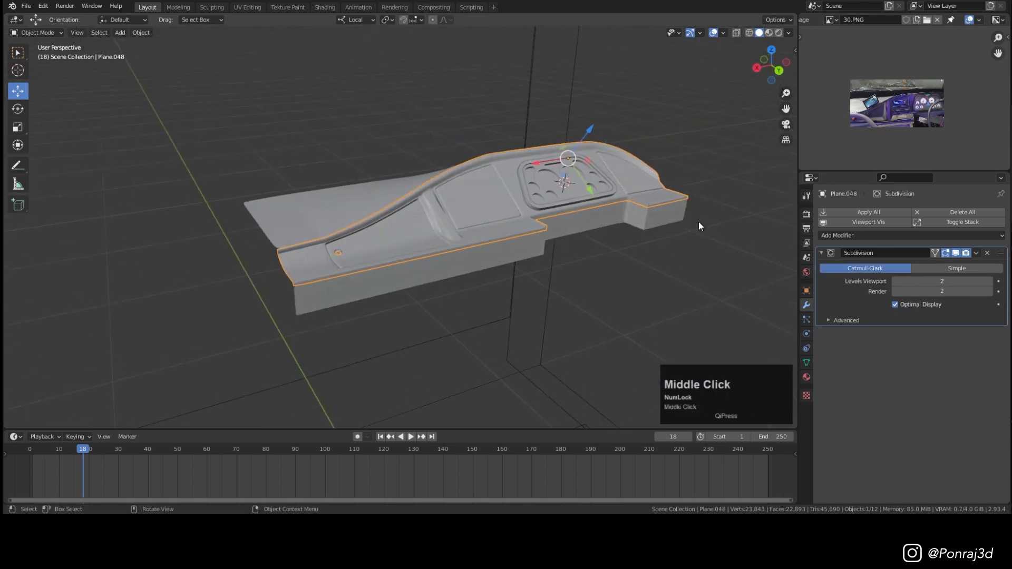
scroll(478, 216, up, 2)
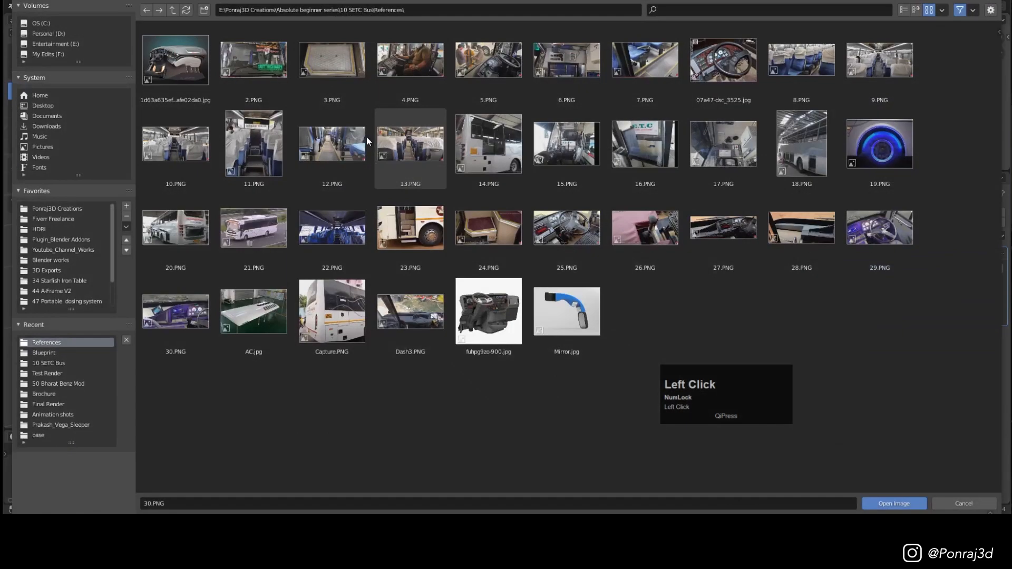
Step: Load 25.PNG as the reference image and examine its red display, lever, label plate and steering wheel
double_click(567, 229)
scroll(874, 123, up, 5)
middle_drag(831, 148, 864, 117)
scroll(856, 126, up, 2)
scroll(872, 106, up, 3)
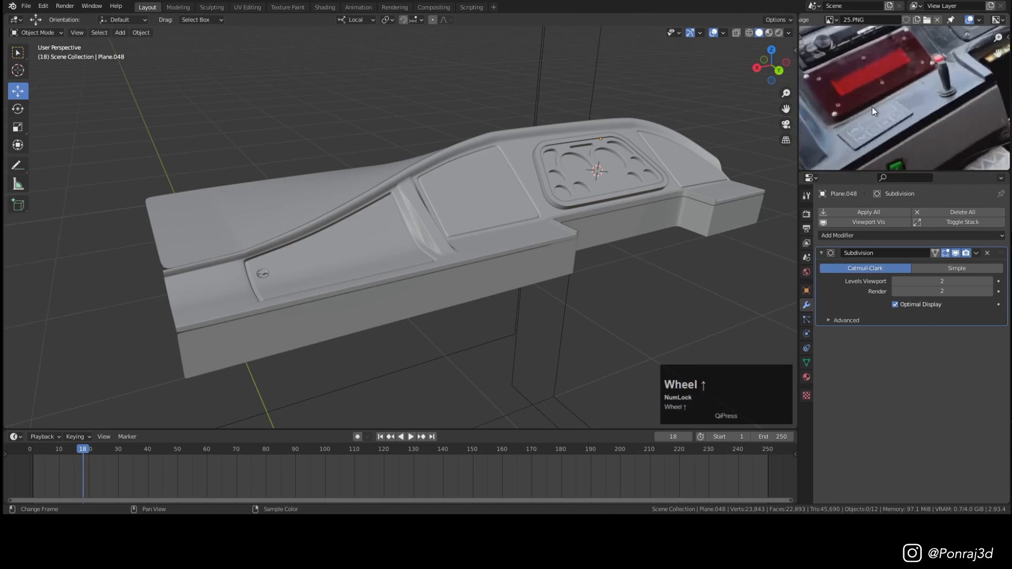
scroll(907, 110, down, 3)
middle_drag(908, 109, 911, 82)
scroll(959, 41, up, 5)
middle_drag(959, 41, 913, 77)
scroll(912, 79, down, 5)
middle_drag(838, 55, 889, 90)
scroll(890, 89, down, 1)
middle_drag(971, 84, 917, 86)
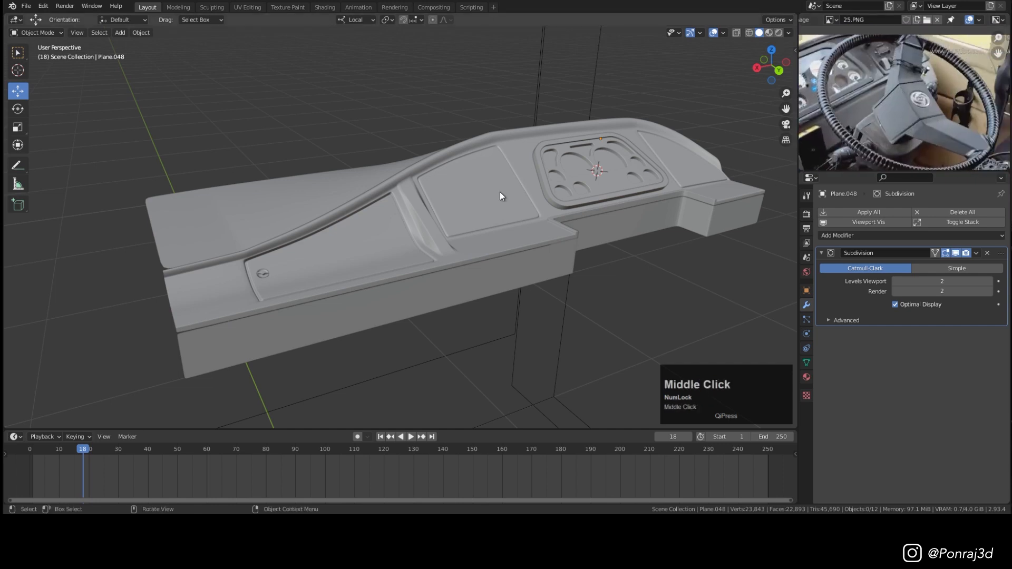
Step: Add a circle on the dashboard ledge beside the instrument cluster and extrude it upward to start the lever's base ring
scroll(500, 192, down, 2)
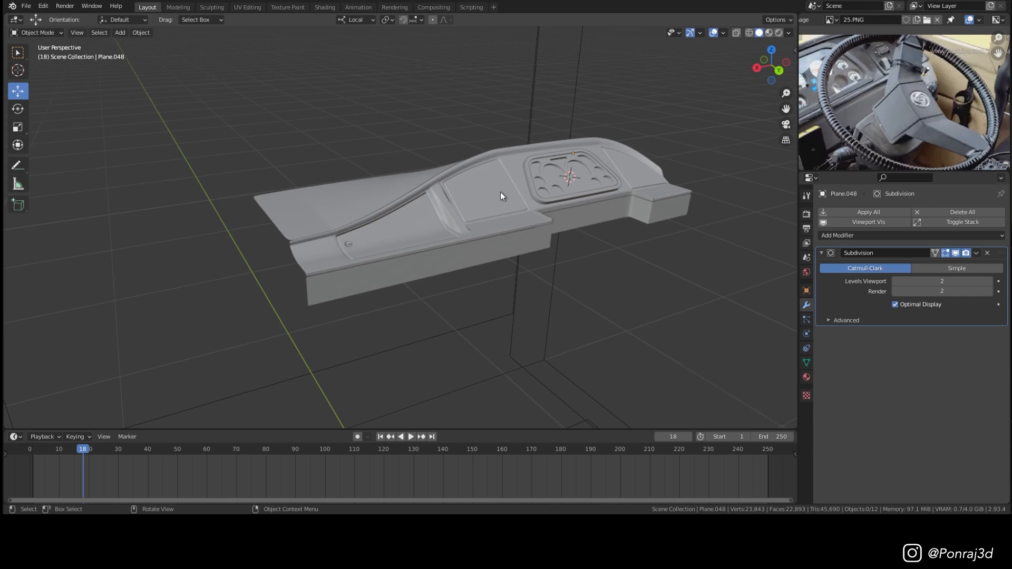
click(524, 186)
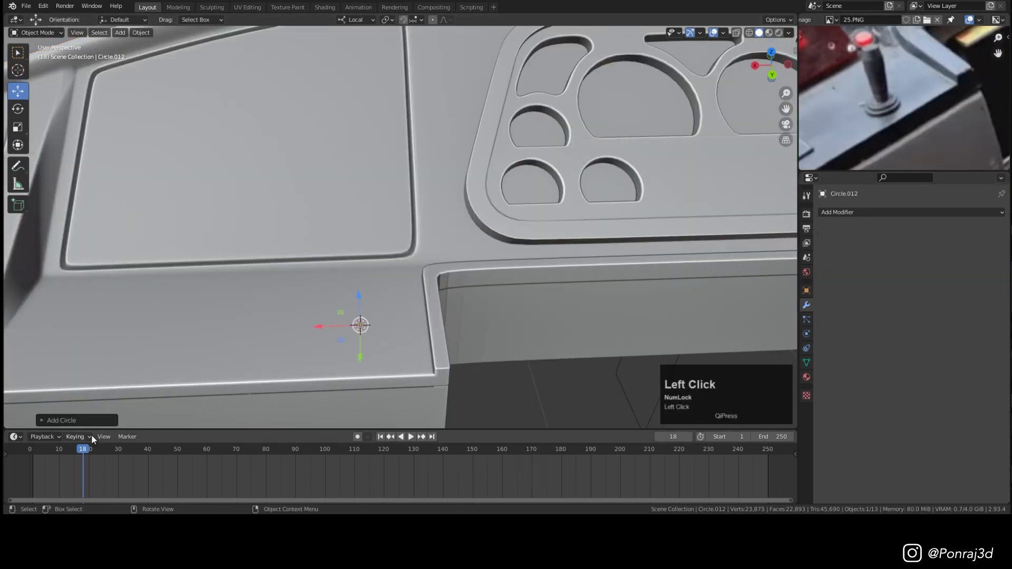
click(63, 419)
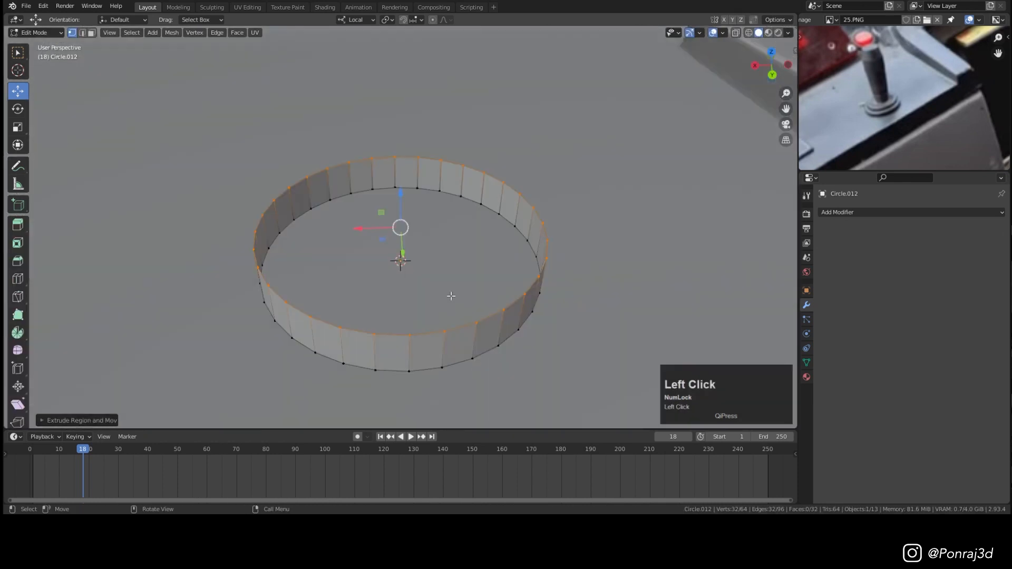
key(e)
key(z)
click(524, 256)
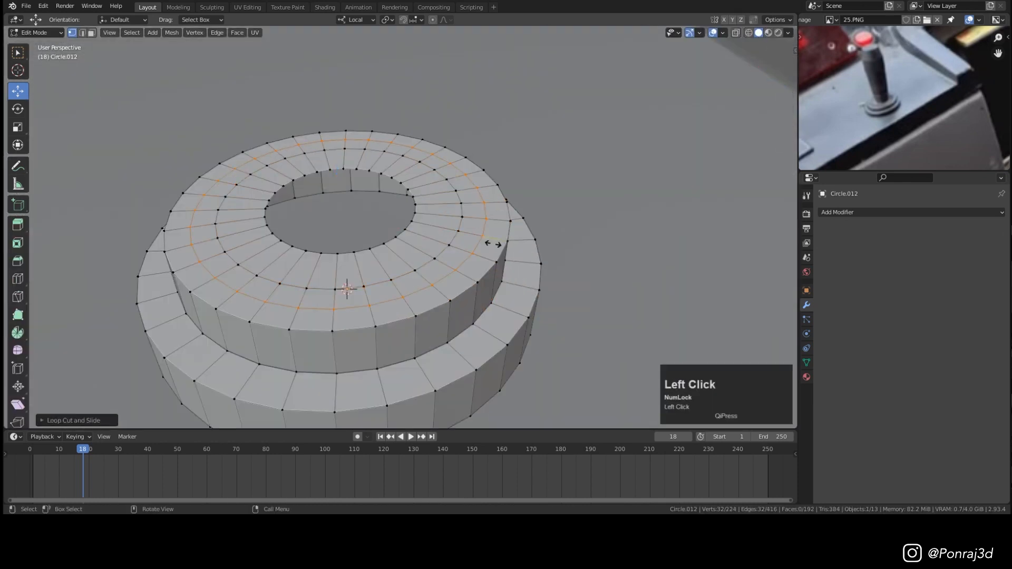
Step: Scale the inner loops to shape the lever's stepped base and tapered handle
key(s)
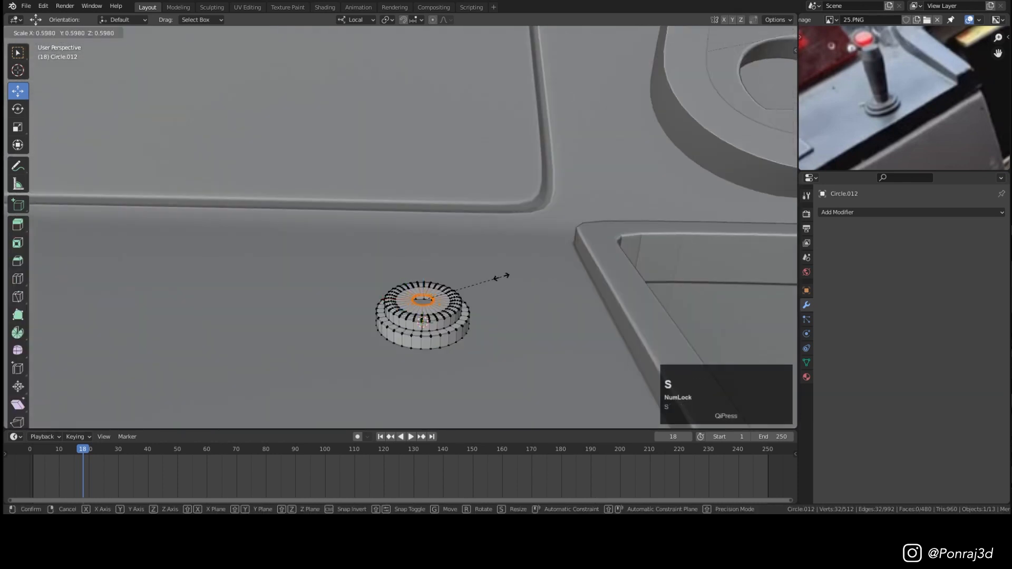
click(571, 211)
scroll(471, 254, up, 3)
key(Tab)
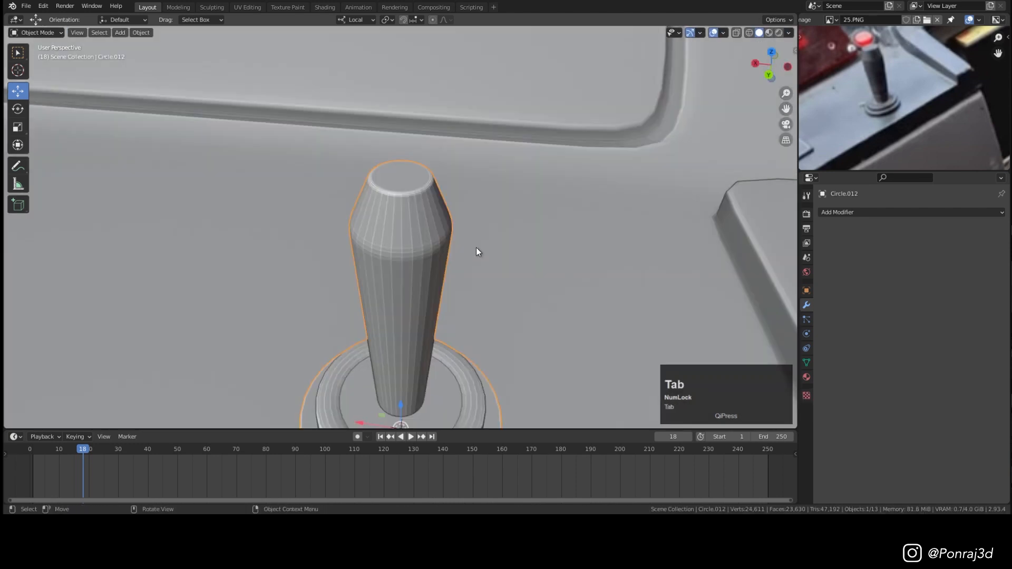
Step: Shade the lever smooth with Auto Smooth enabled and save the file
right_click(476, 248)
click(488, 255)
click(807, 363)
click(895, 404)
key(ctrl+s)
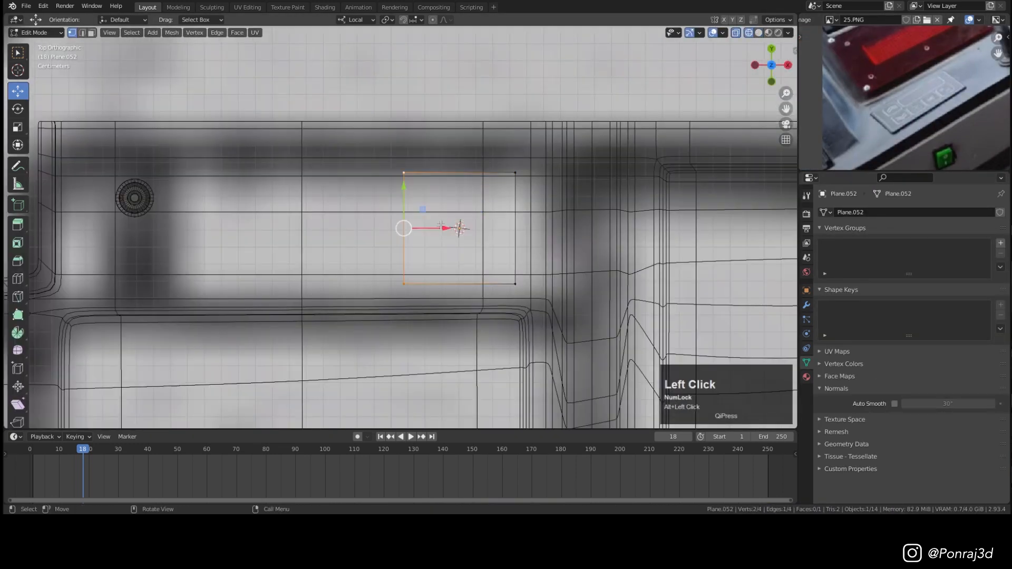
Step: Turn the rectangular plane on the dashboard ledge into a thin label plate with bevelled edges
middle_drag(402, 226, 379, 192)
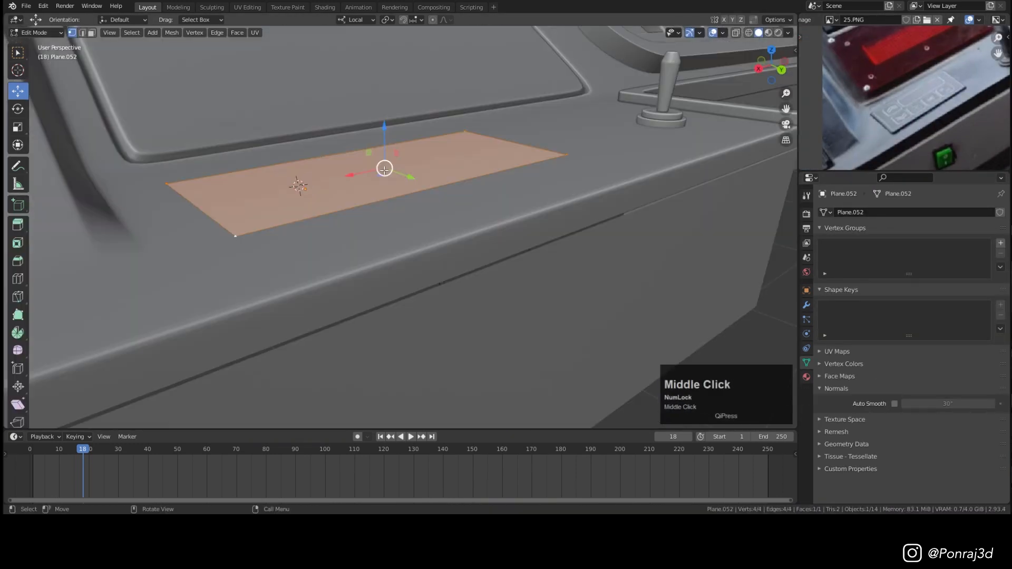
key(2)
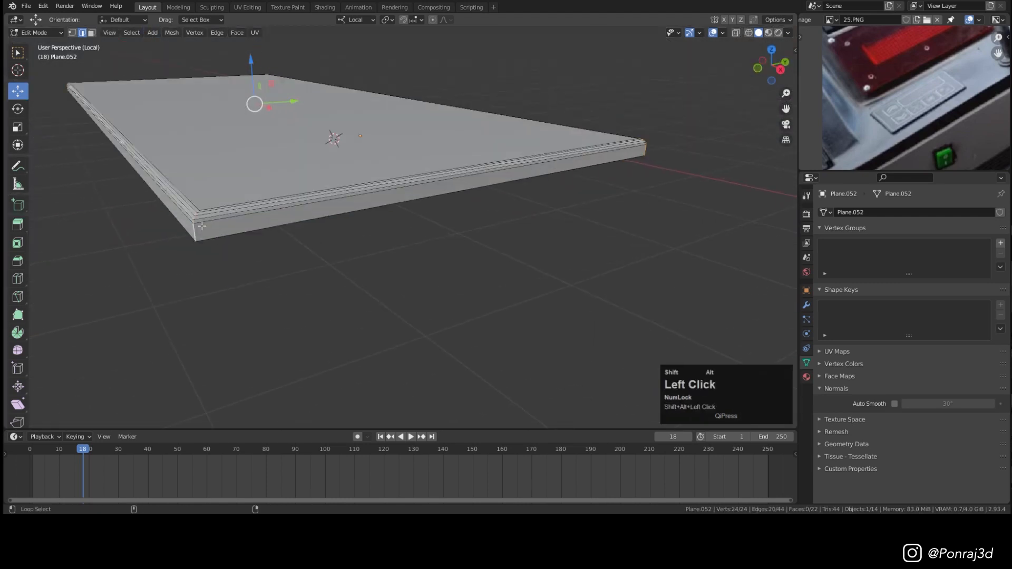
key(ctrl+b)
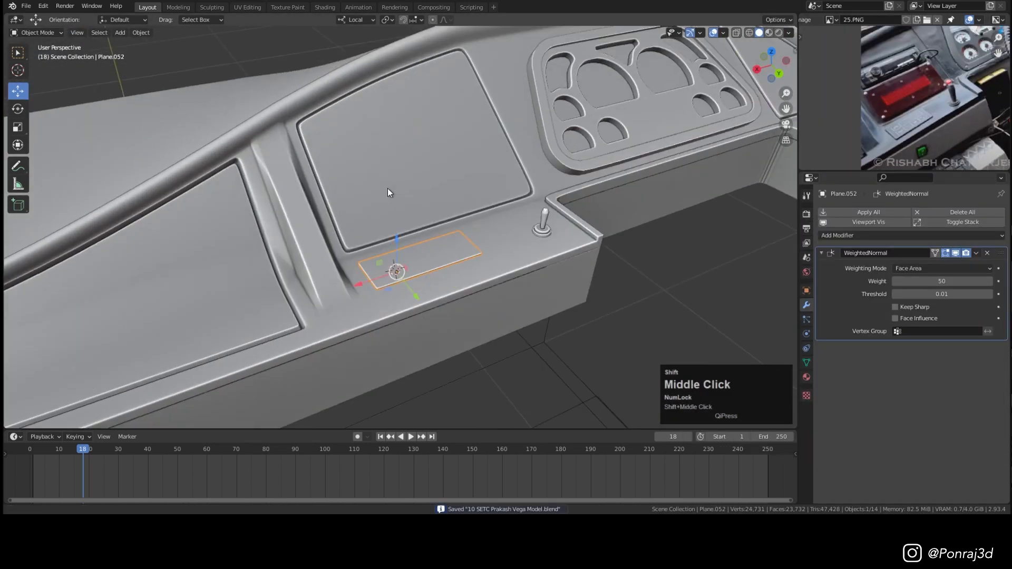
Step: Bring in the car radio reference image in front view and fit an upright plane over its faceplate
scroll(410, 208, down, 5)
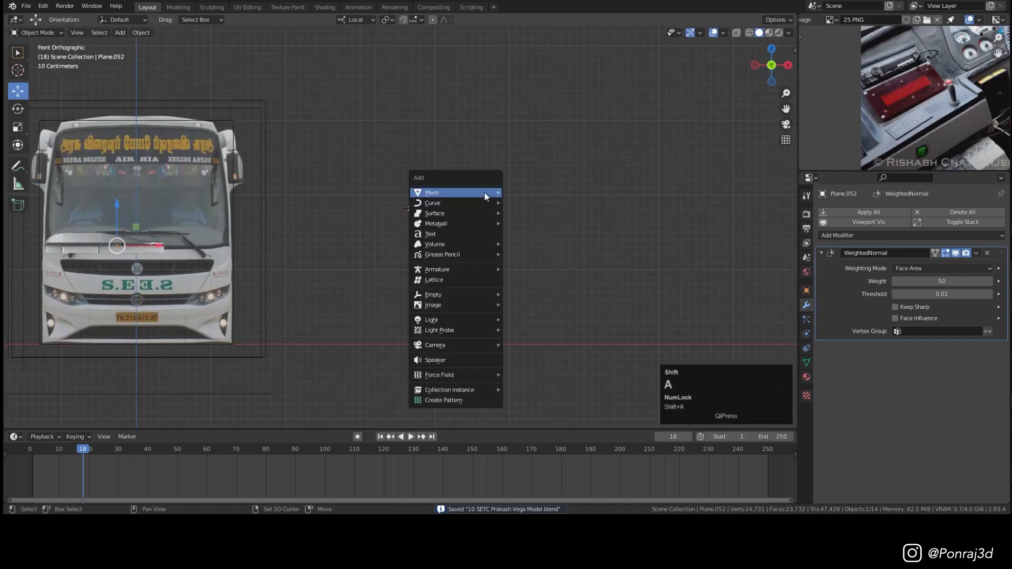
click(527, 296)
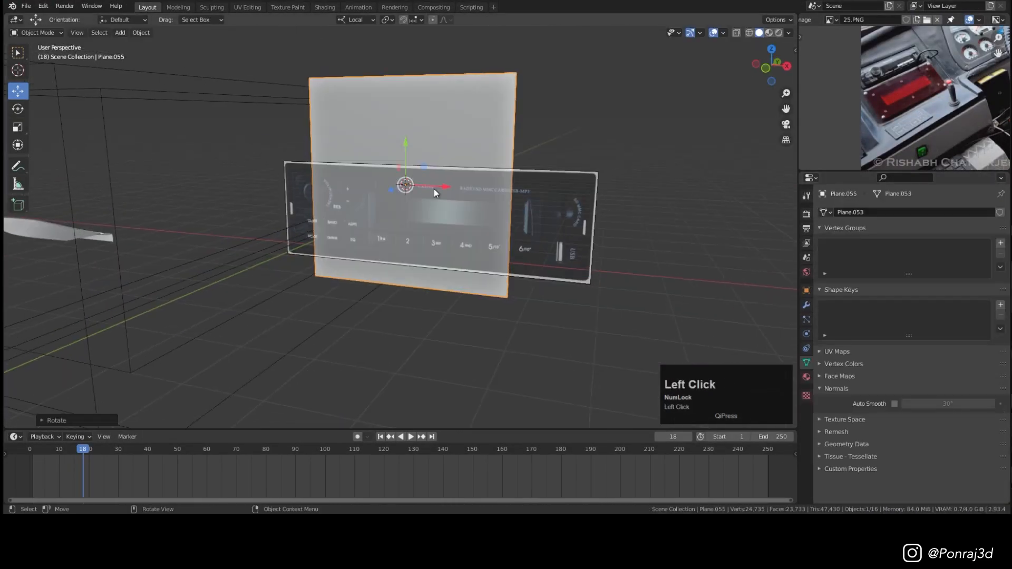
key(KP_1)
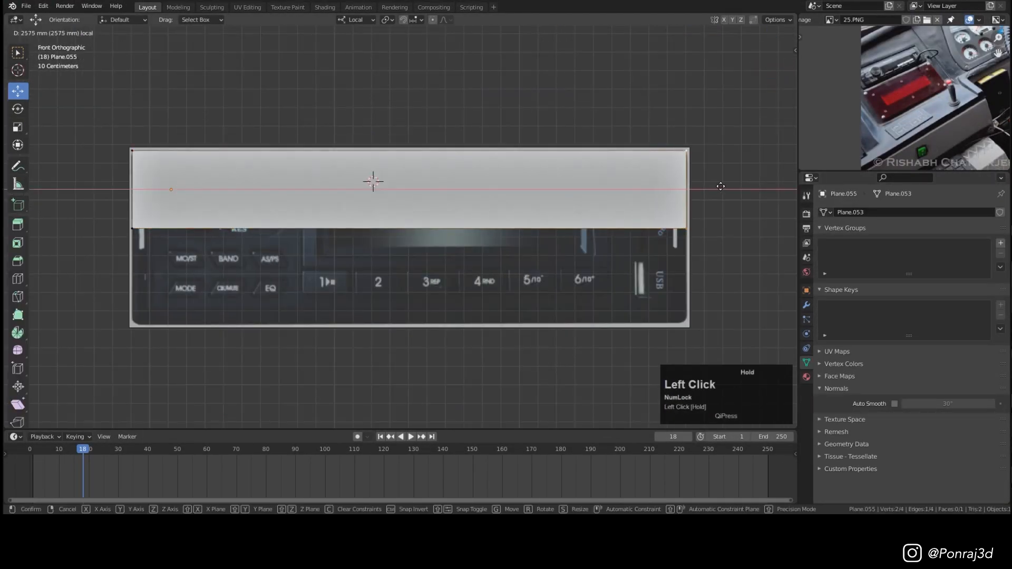
drag(421, 188, 420, 288)
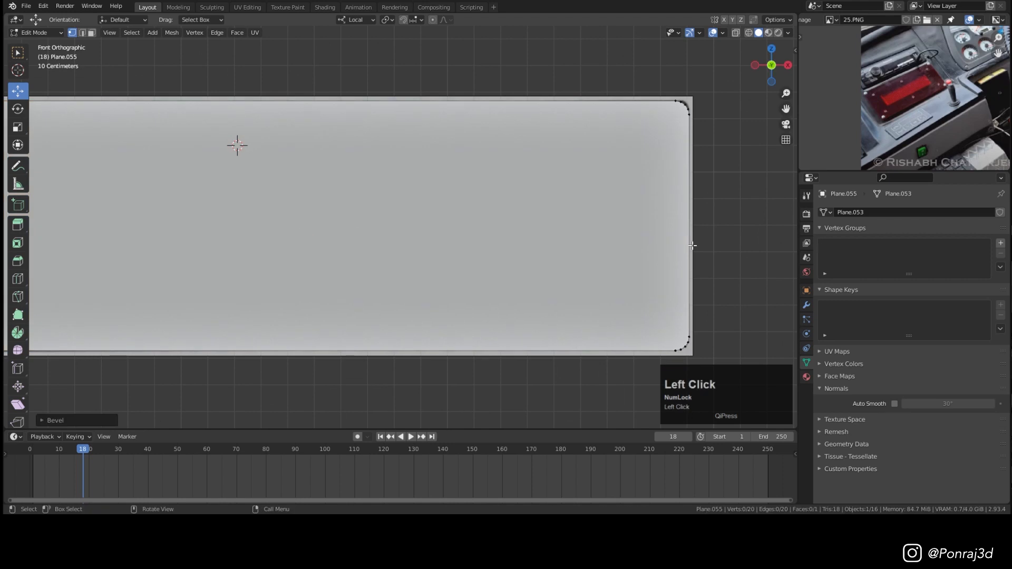
Step: Save the file and scale the radio faceplate's inner face to the outline of the display window
scroll(474, 238, down, 2)
scroll(675, 164, up, 1)
key(a)
key(ctrl+s)
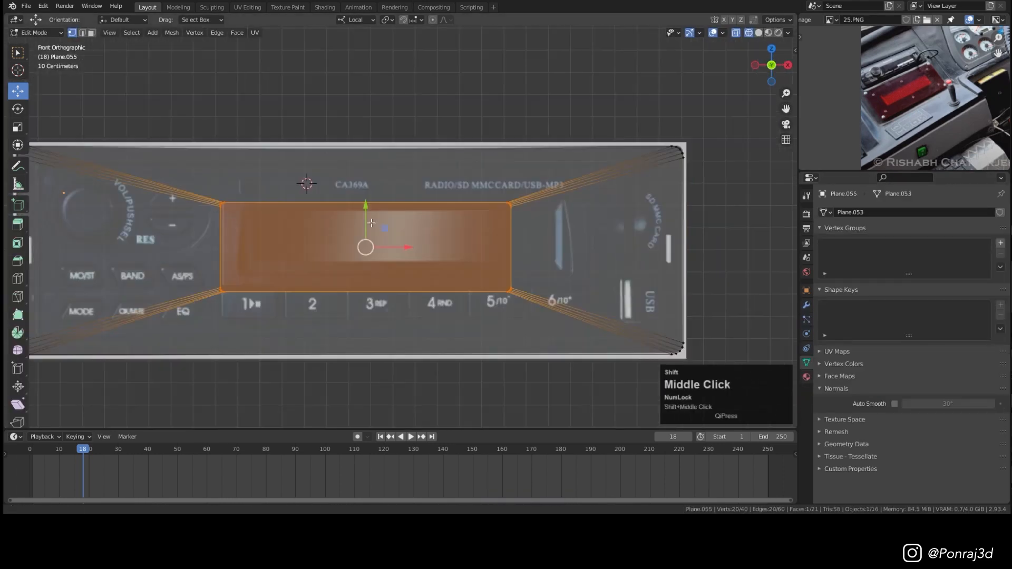
scroll(549, 269, up, 2)
key(s)
click(493, 256)
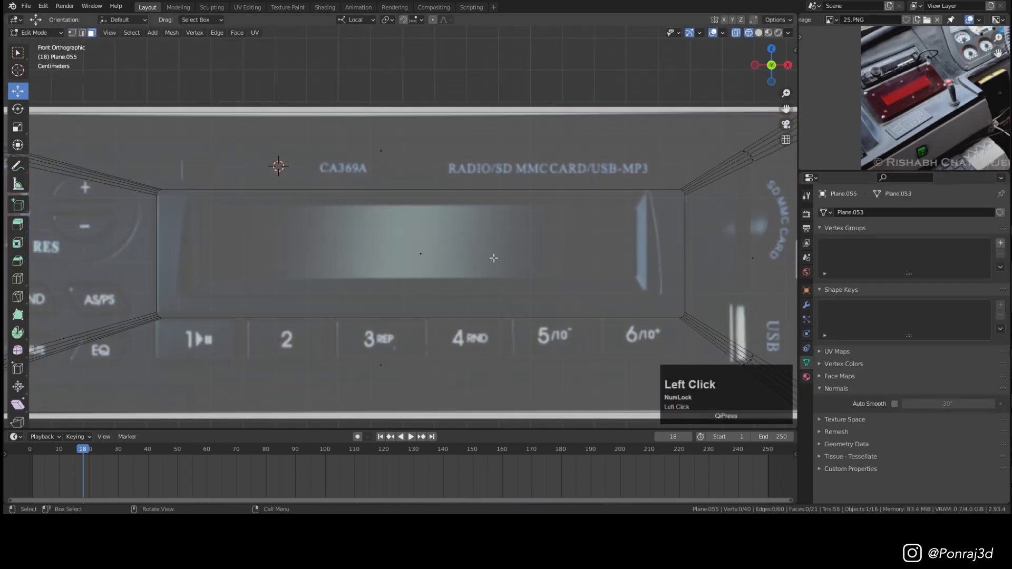
Step: Shape the recessed display face, give the radio a deep box-shaped body and save the file
key(s)
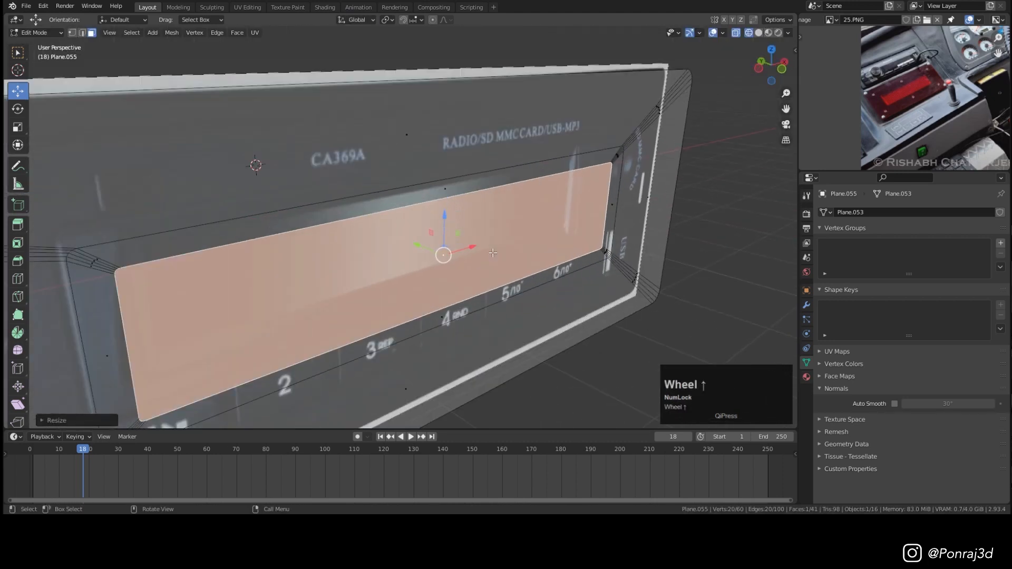
click(533, 192)
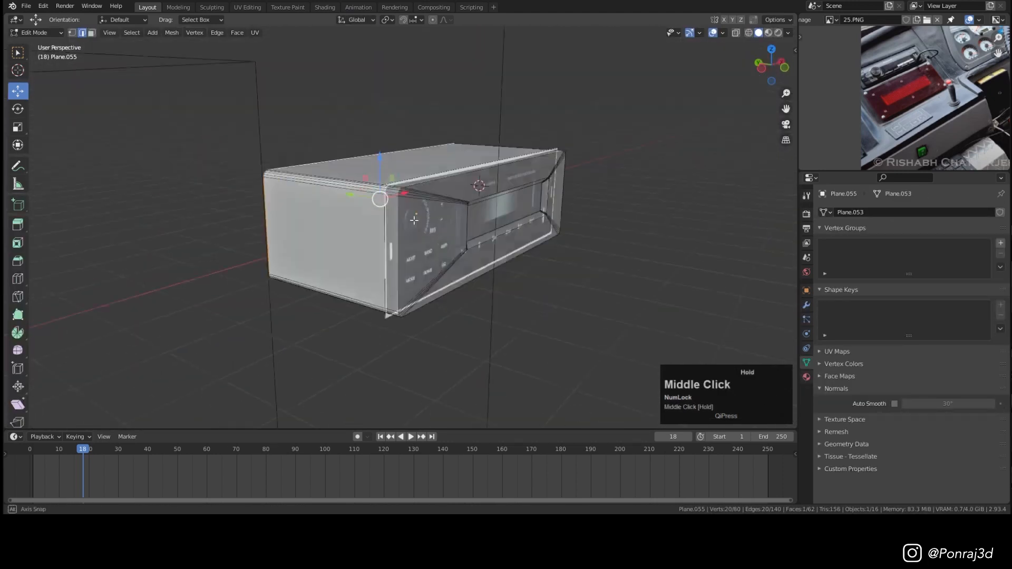
key(ctrl+s)
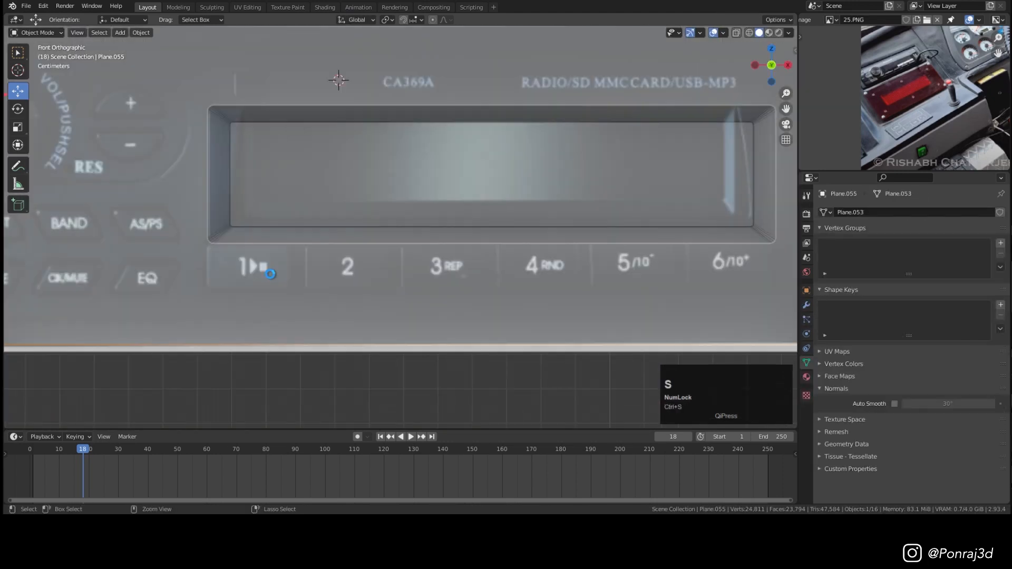
Step: Add a plane to the radio mesh over the number 1 key, rotate it 90 degrees about X and fit it to the key
key(Tab)
shift+right_click(247, 266)
key(shift+a)
click(350, 203)
key(s)
click(302, 235)
text(rx90)
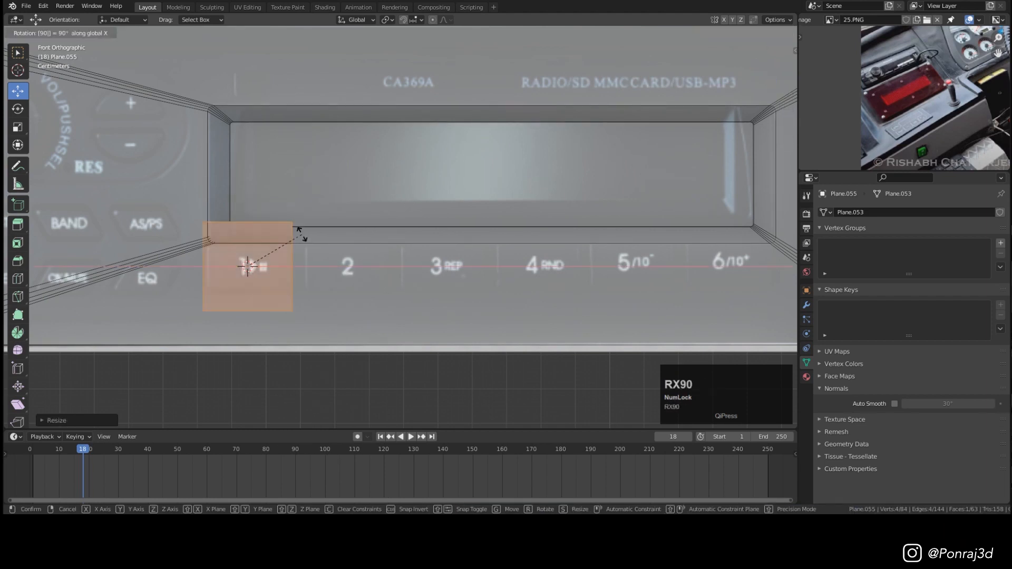
scroll(224, 256, up, 4)
drag(275, 273, 231, 272)
drag(368, 278, 416, 280)
Step: Round the number 1 key's corners, extrude it outward from the faceplate and bevel its front edge
key(ctrl+shift+b)
key(l)
key(e)
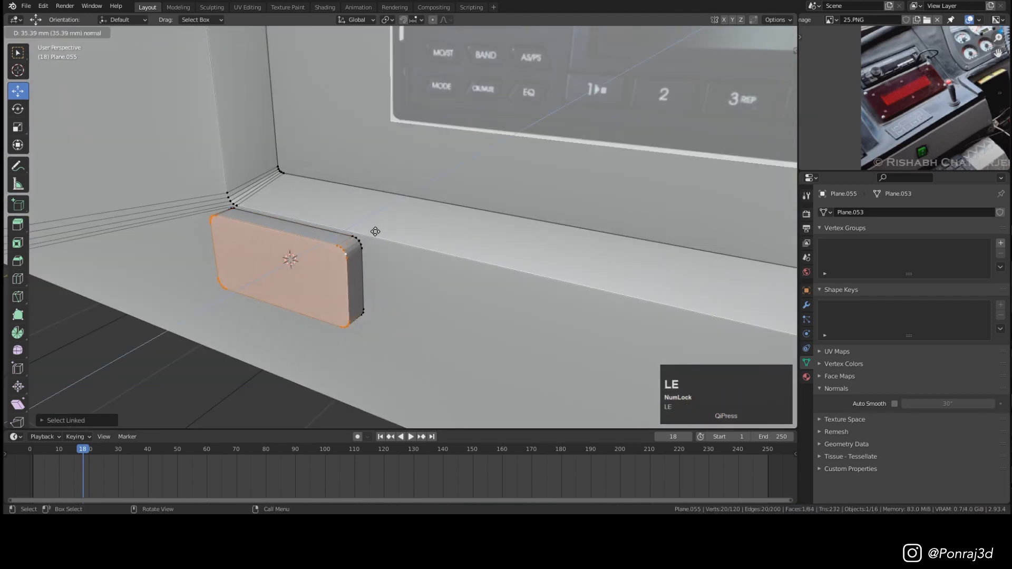
key(ctrl+b)
Step: Duplicate the finished key along the X axis onto number keys 2 to 6 of the radio
scroll(347, 282, down, 3)
shift+middle_drag(384, 265, 302, 290)
key(l)
key(shift+d)
key(x)
click(416, 289)
key(shift+d)
key(x)
click(533, 291)
shift+middle_drag(575, 291, 322, 296)
key(shift+d)
key(x)
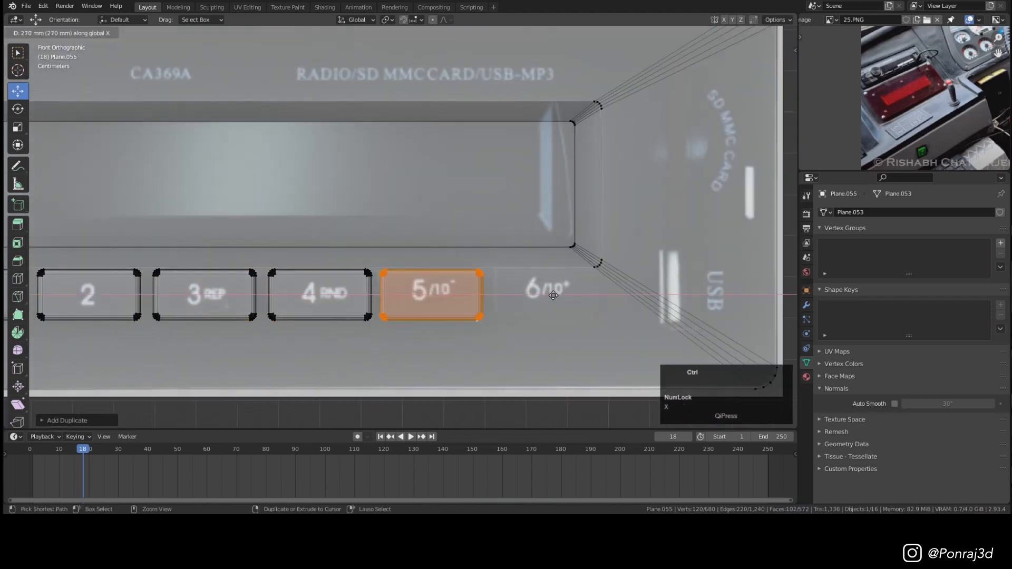
click(674, 292)
shift+middle_drag(238, 285, 718, 272)
key(Tab)
Step: Add a circle centred on the radio's volume knob and turn it to face the front
shift+middle_drag(267, 251, 345, 331)
shift+right_click(224, 172)
key(shift+a)
click(321, 194)
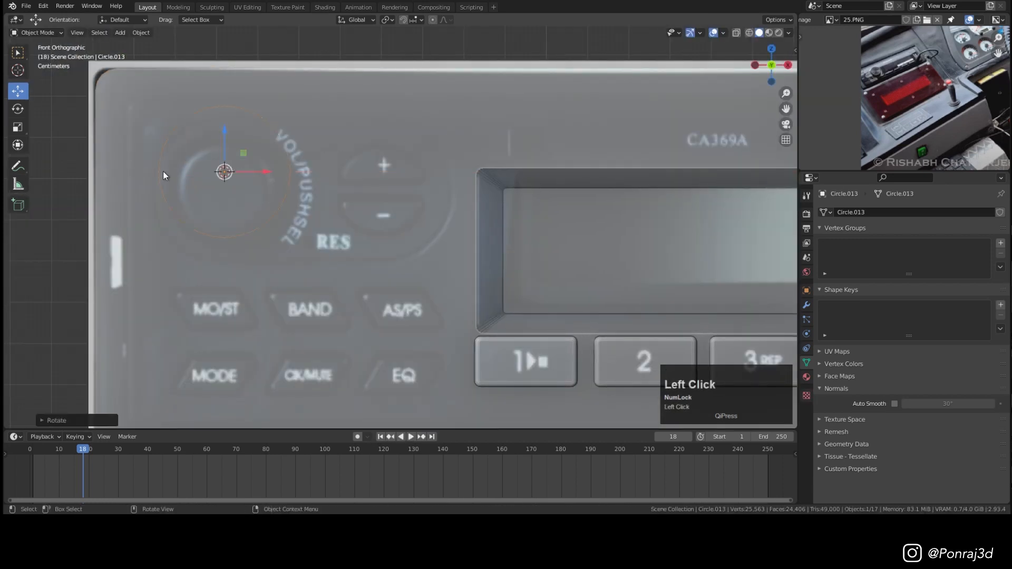
Step: Fill the circle, extrude it into the volume knob, bevel its front edge and save the file
key(Tab)
middle_drag(204, 181, 327, 208)
key(f)
key(e)
key(ctrl+b)
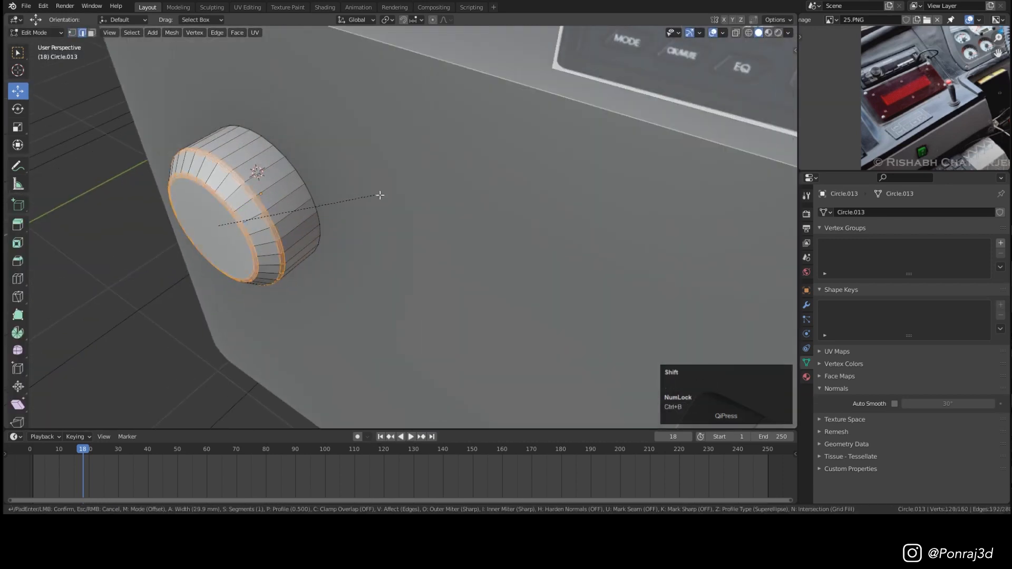
click(349, 198)
key(Tab)
scroll(363, 194, down, 3)
key(KP_1)
key(ctrl+s)
Step: Add a small plane near the radio's plus and minus buttons and rotate it 90 degrees about X
shift+right_click(384, 217)
key(shift+a)
click(477, 216)
key(s)
click(401, 188)
shift+middle_drag(384, 234, 391, 169)
key(r)
key(x)
key(9)
key(0)
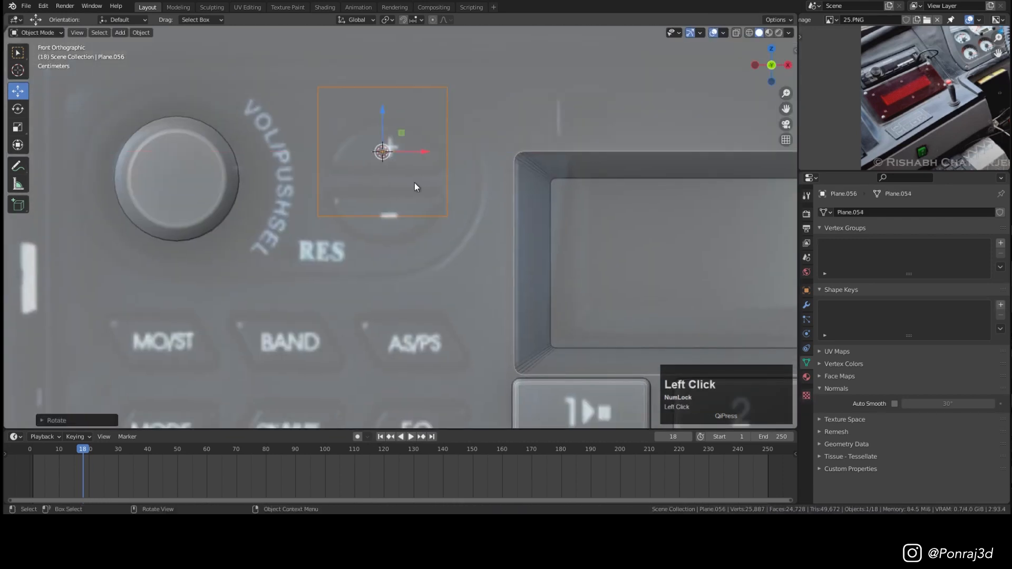
Step: Move the plane onto the BAND button and reshape it to the button's slanted parallelogram outline
click(397, 232)
key(Tab)
alt+click(337, 222)
drag(326, 180, 325, 188)
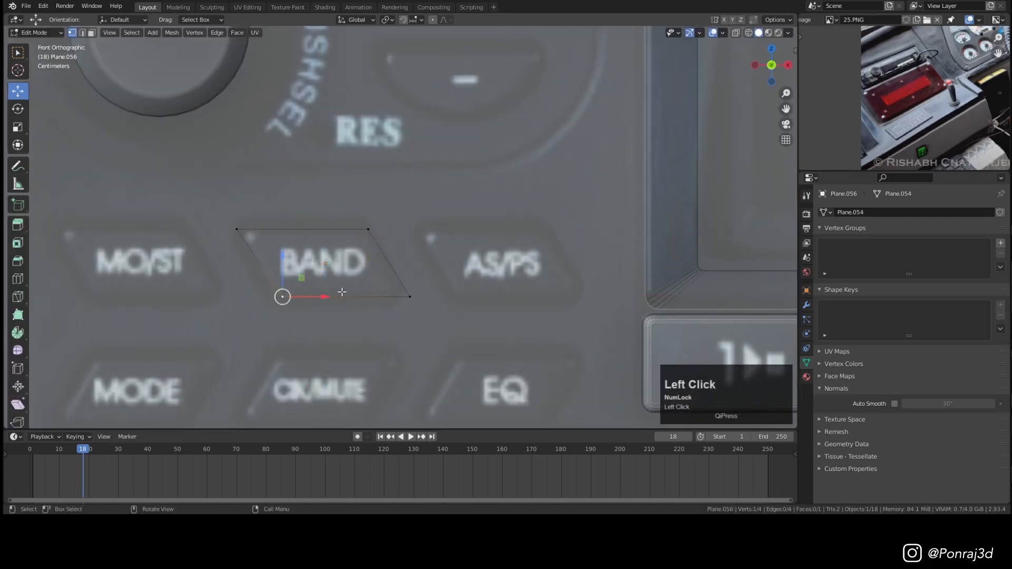
Step: Round the corners of the BAND button outline and extrude it into a solid button
key(ctrl+shift+b)
middle_drag(454, 283, 363, 258)
key(a)
key(e)
click(406, 269)
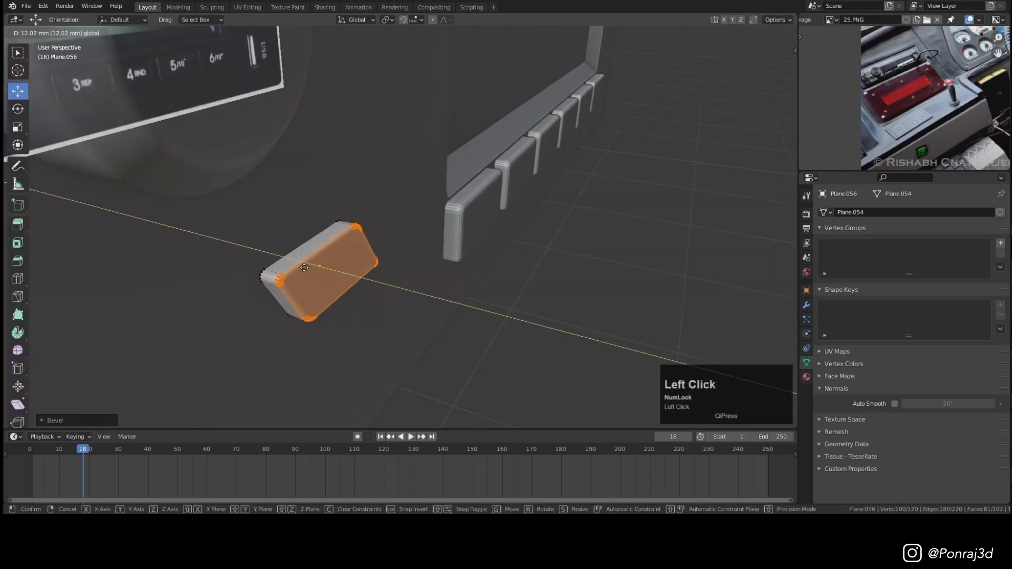
Step: Bevel the BAND button's front edges and add a Weighted Normal modifier to the button
key(ctrl+b)
key(Tab)
scroll(602, 287, down, 3)
click(806, 306)
click(912, 236)
click(712, 303)
Step: Turn on Auto Smooth for the radio body
middle_drag(506, 285, 561, 278)
click(453, 295)
click(807, 363)
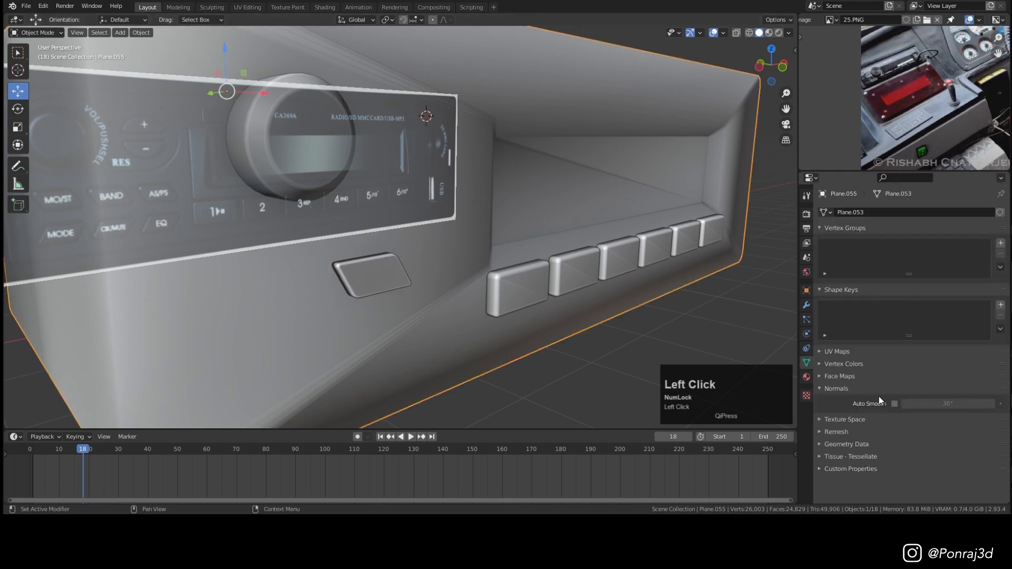
click(895, 404)
Step: Duplicate the BAND button along X onto the MO/ST and AS/PS positions in the reference
key(KP_1)
scroll(393, 275, up, 2)
key(Tab)
key(a)
key(shift+d)
key(x)
click(247, 274)
key(shift+d)
key(x)
click(537, 273)
Step: Duplicate the three slanted buttons down onto the MODE, CK/MUTE and EQ positions and mirror the copies along X
shift+middle_drag(379, 274, 402, 194)
key(l)
key(l)
key(shift+d)
key(z)
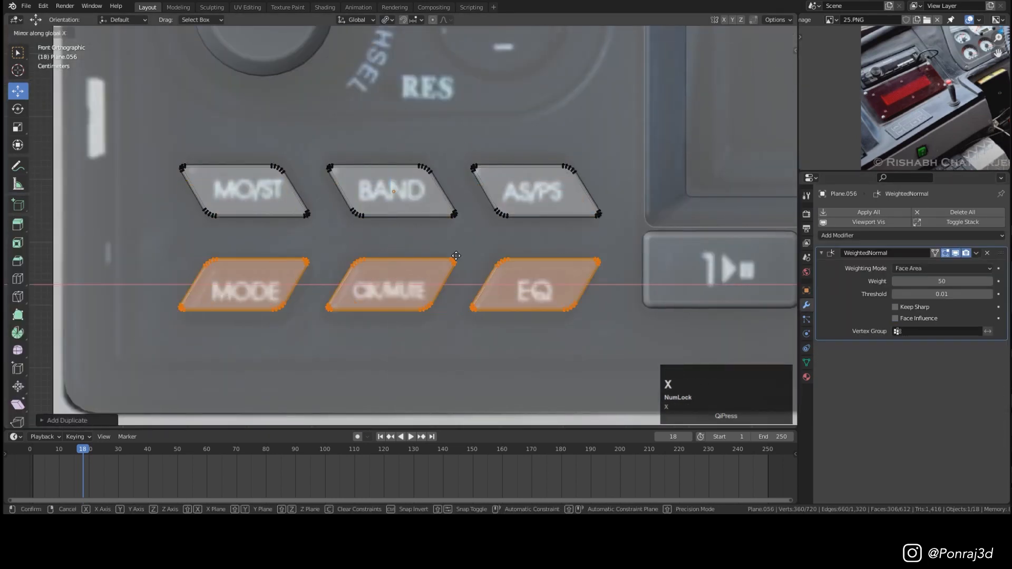
drag(390, 240, 391, 238)
key(Tab)
Step: Save the file, add a circle at the plus and minus buttons and scale it to their round outline
scroll(390, 238, down, 1)
shift+middle_drag(391, 211, 374, 359)
shift+right_click(465, 161)
key(ctrl+s)
key(shift+a)
click(545, 160)
drag(428, 172, 429, 202)
key(s)
click(469, 170)
Step: Split the circle into two half-circle outlines for the plus and minus buttons, each closed by a straight edge
scroll(469, 170, up, 1)
key(Tab)
drag(310, 226, 488, 251)
scroll(478, 158, up, 2)
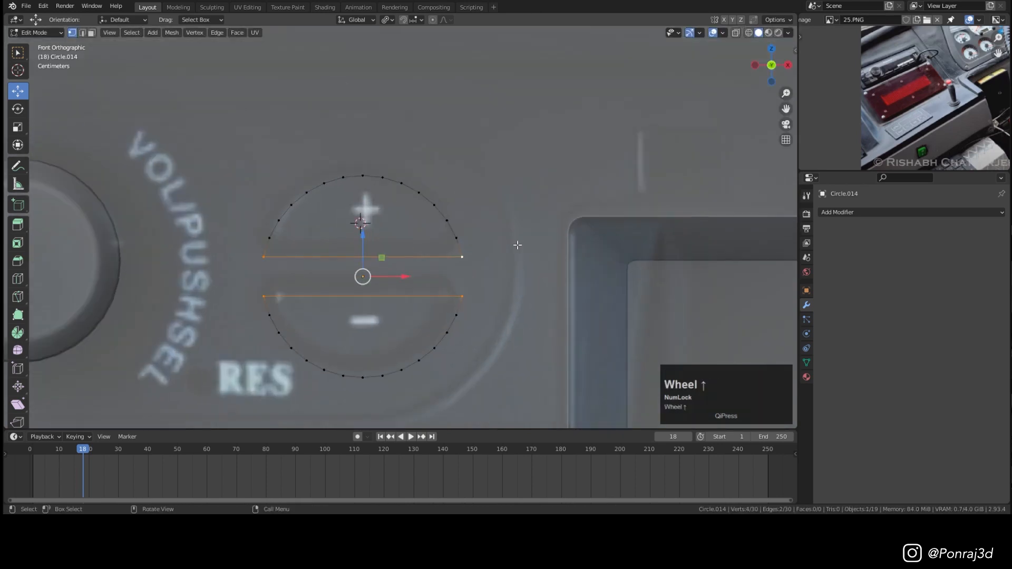
Step: Round the corners of both half-circle outlines with a vertex bevel
key(ctrl+shift+b)
scroll(436, 245, down, 3)
click(447, 280)
Step: Fill and extrude the two half-circle outlines into solid plus and minus buttons and save the file
key(a)
middle_drag(400, 253, 518, 232)
key(f)
key(e)
click(448, 265)
scroll(448, 253, down, 4)
key(Tab)
click(806, 362)
key(KP_1)
key(ctrl+s)
Step: Add and slide edges on the radio front to frame the narrow USB slot beside the display
click(588, 258)
key(Tab)
scroll(588, 257, up, 3)
click(579, 244)
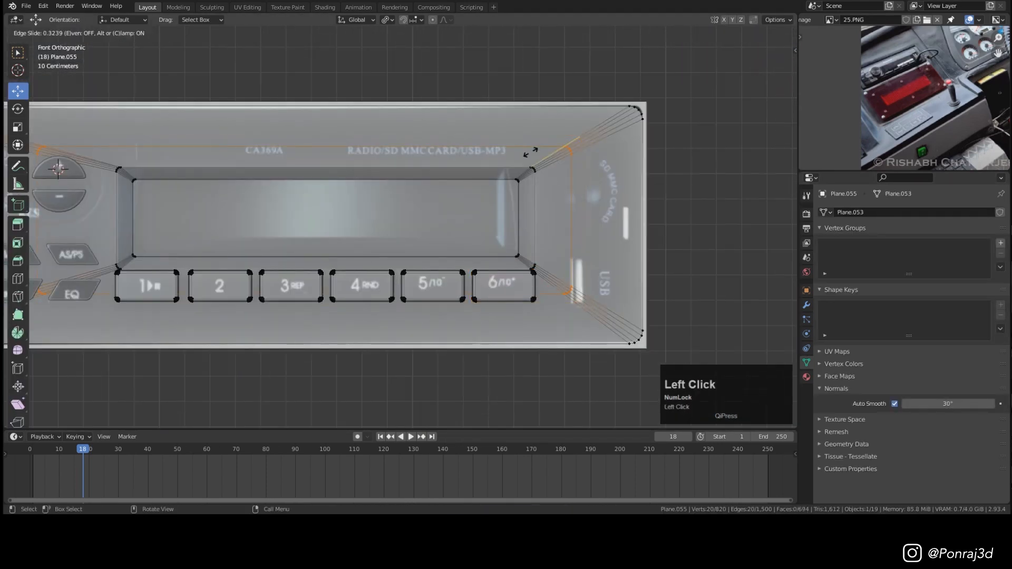
scroll(569, 221, up, 4)
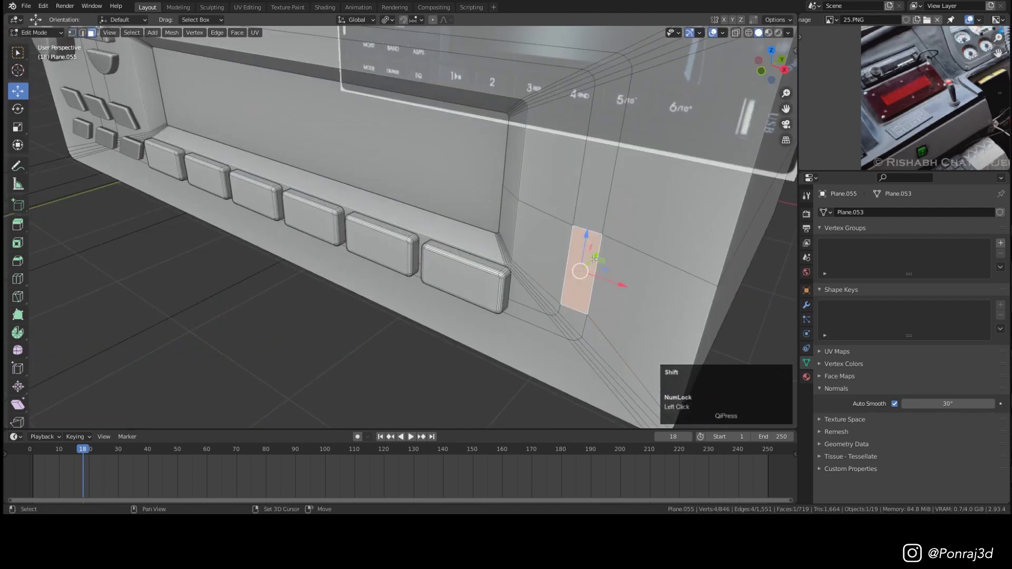
Step: Narrow the USB slot face along X and extrude it into the radio front
scroll(515, 290, up, 3)
key(s)
key(x)
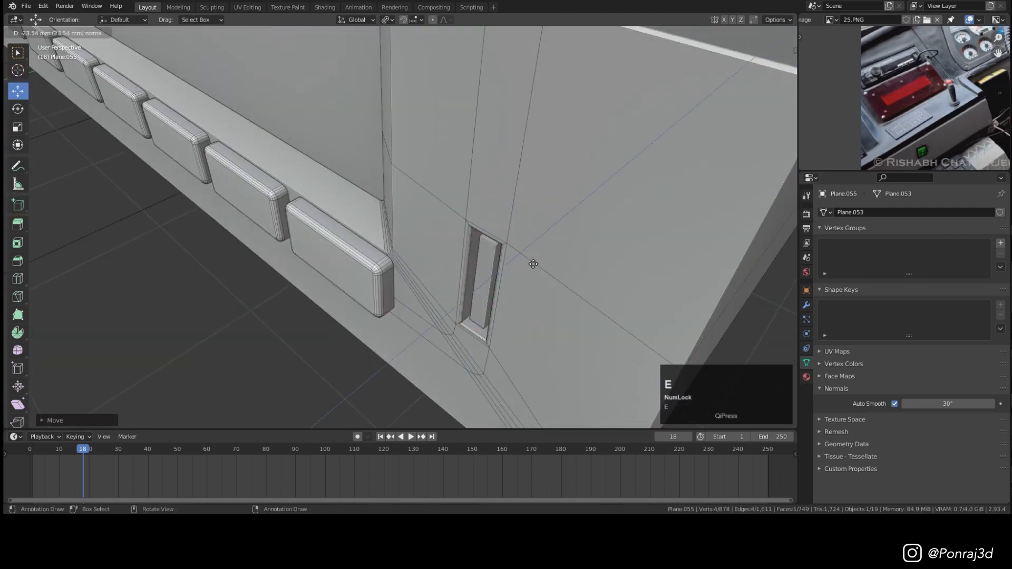
Step: Move the radio reference image clear of the model and save the file
click(364, 152)
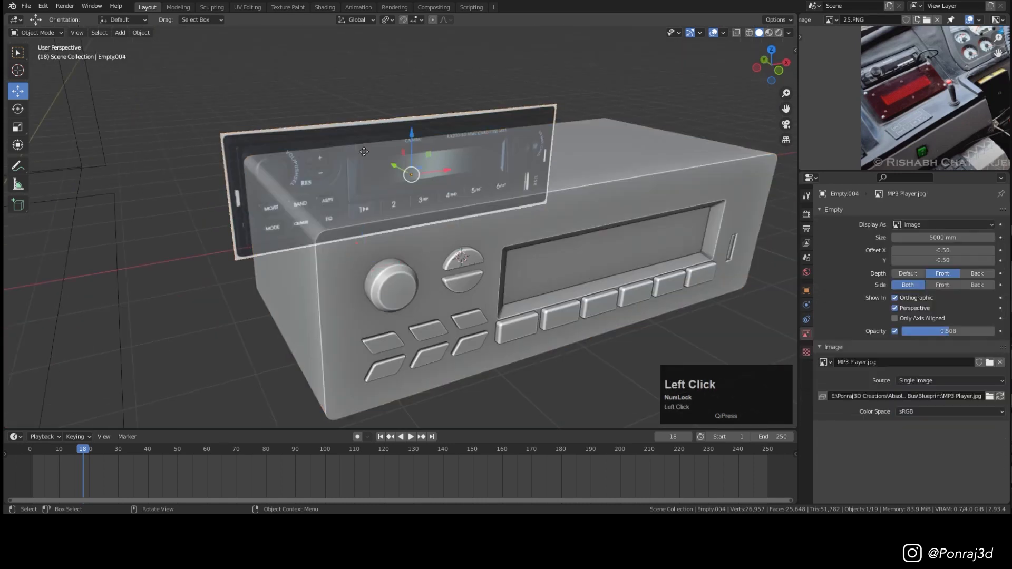
scroll(364, 151, down, 3)
Step: Bevel the edge loop around the radio's display opening with 4 segments
key(Tab)
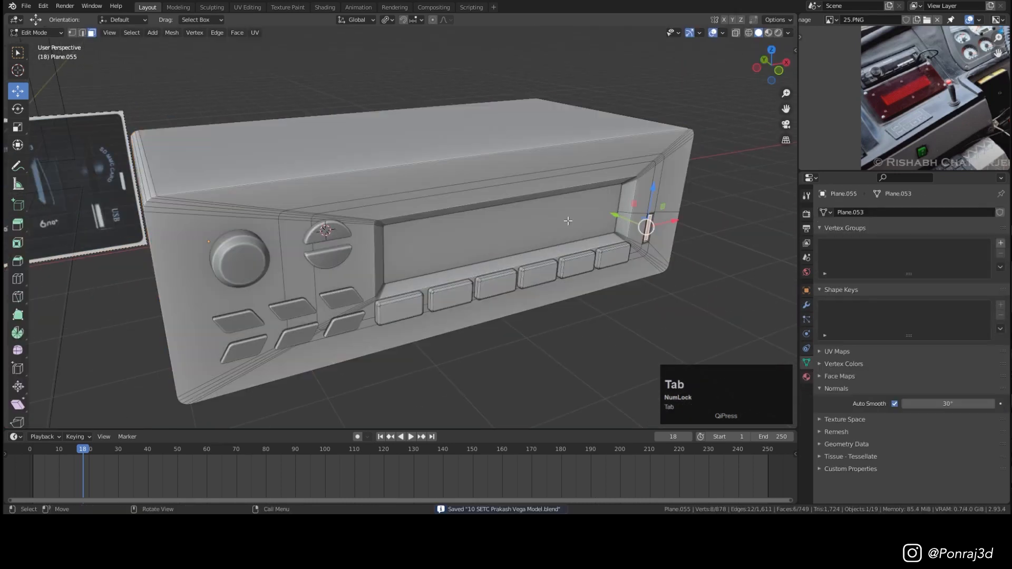
key(r)
key(x)
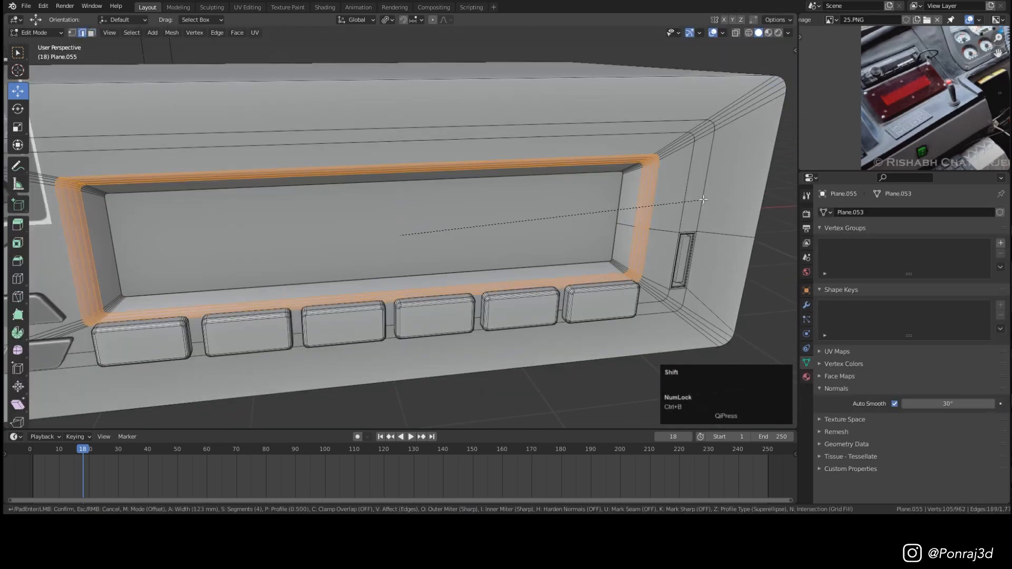
scroll(550, 240, down, 5)
Step: Cut a loop around the radio's front border and extrude a narrow strip inward as a groove
middle_drag(527, 237, 550, 240)
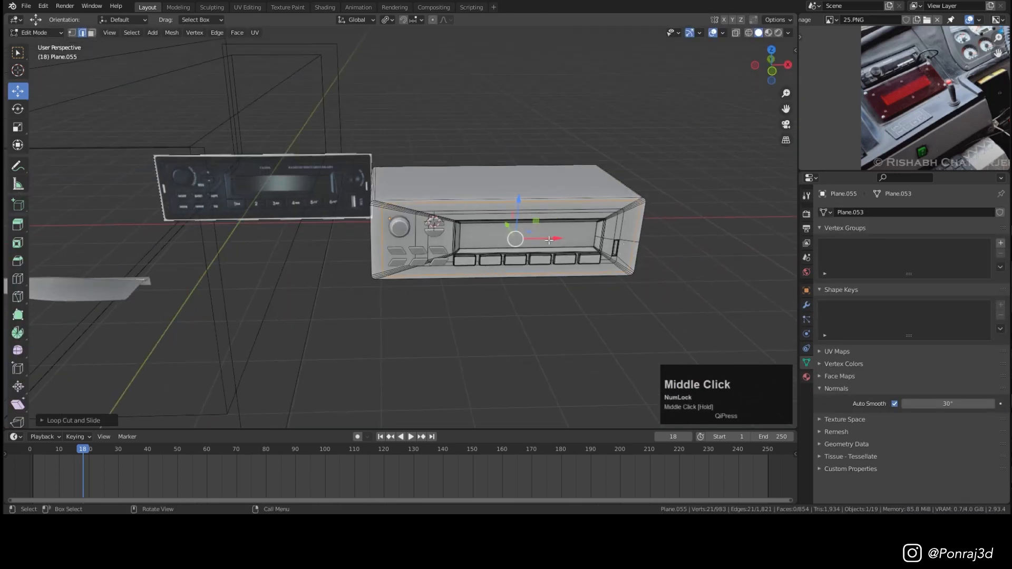
scroll(663, 232, up, 3)
middle_drag(569, 253, 583, 260)
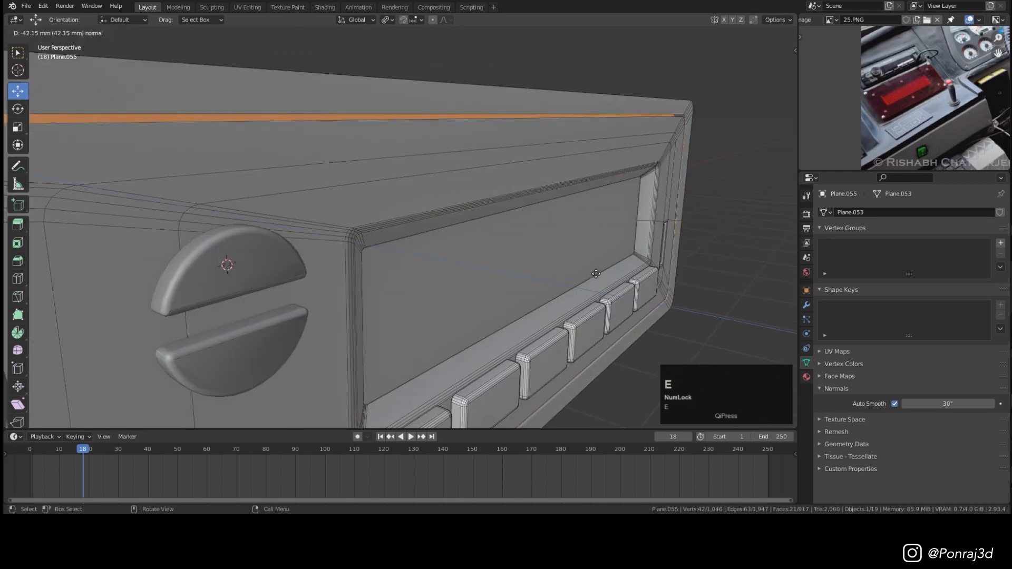
alt+click(251, 264)
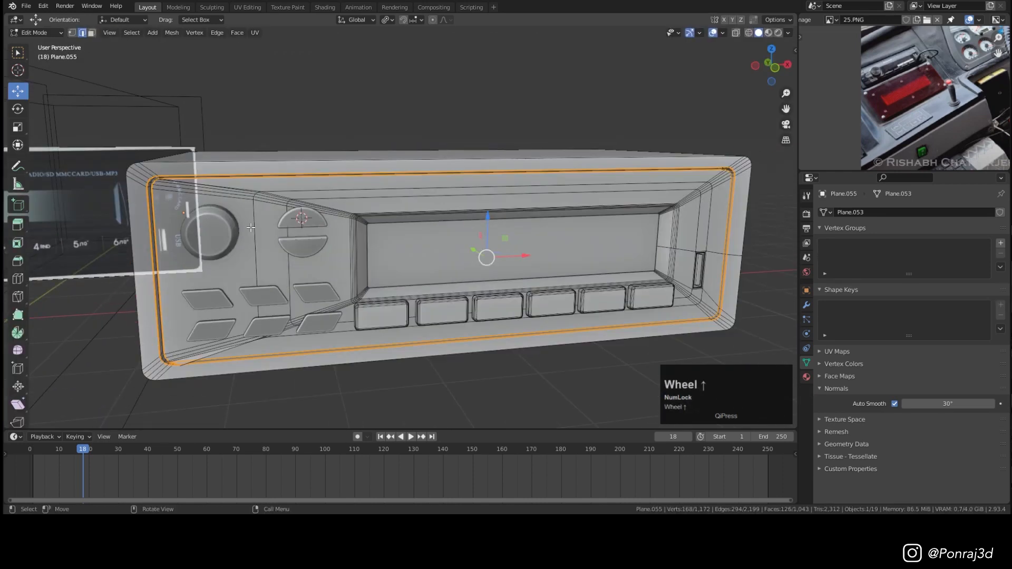
Step: Shape a rectangular border around the knob and plus/minus buttons and round its corners with 8 segments
key(s)
key(x)
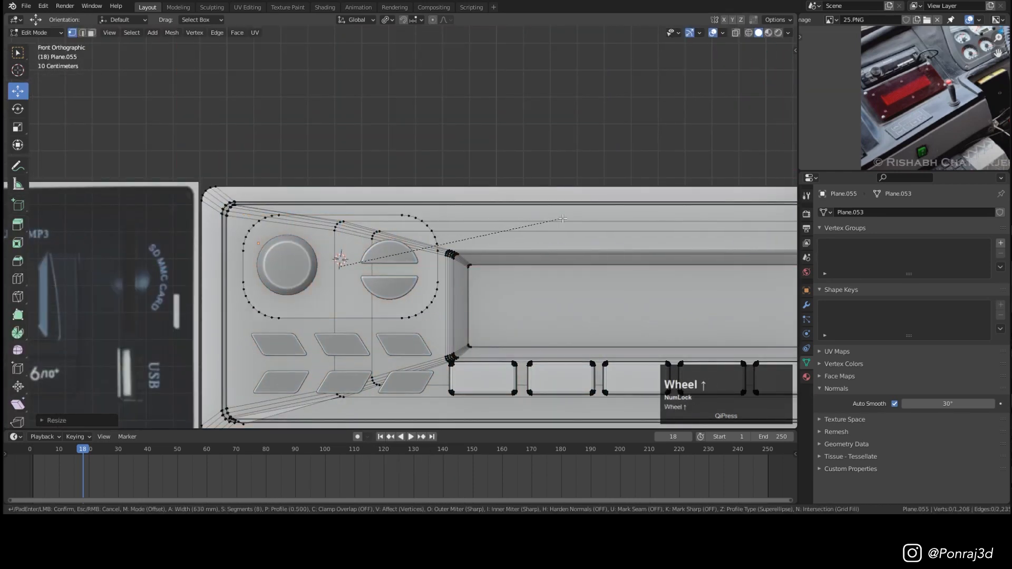
key(Tab)
middle_drag(435, 255, 322, 244)
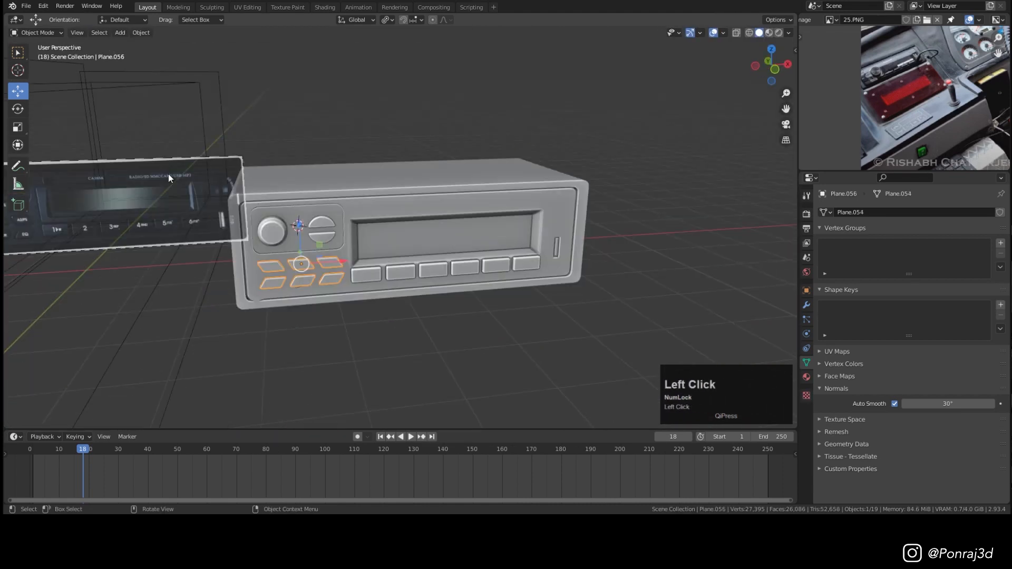
Step: Delete the radio reference image and join the radio's parts into one object
key(Delete)
shift+click(431, 175)
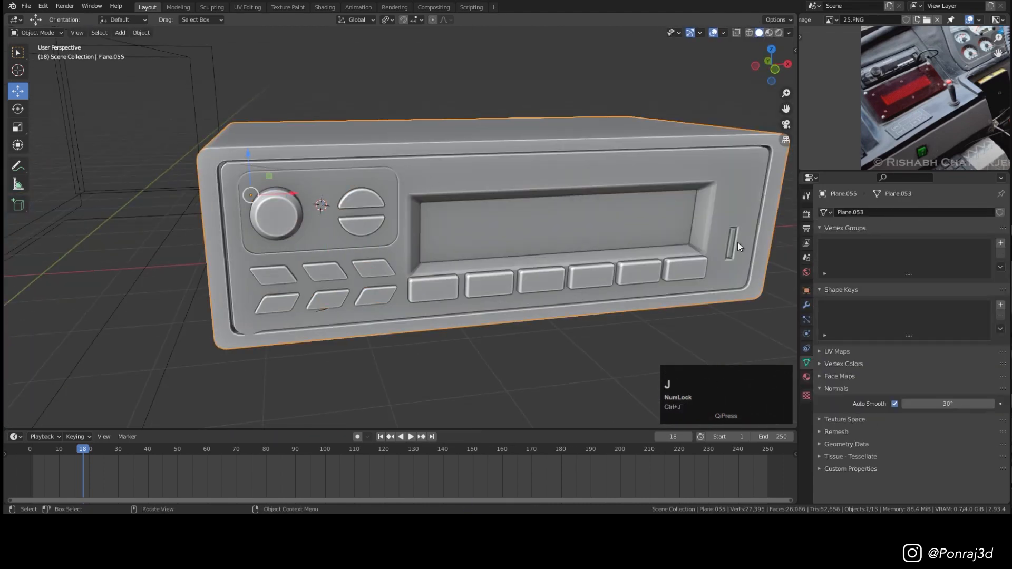
scroll(738, 247, down, 7)
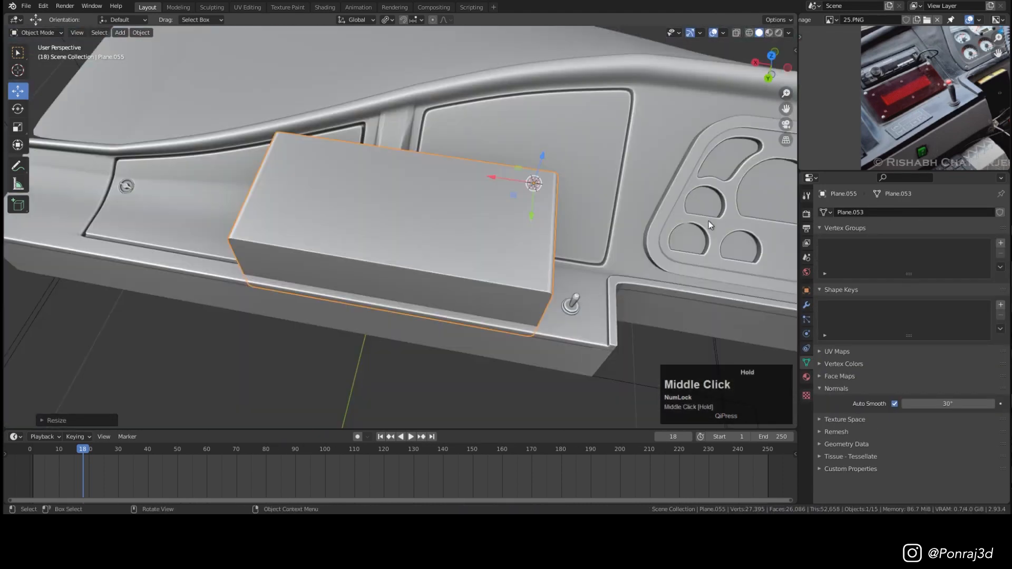
Step: Move the radio in front of the dashboard's middle panel and reset its origin
middle_drag(709, 221, 385, 204)
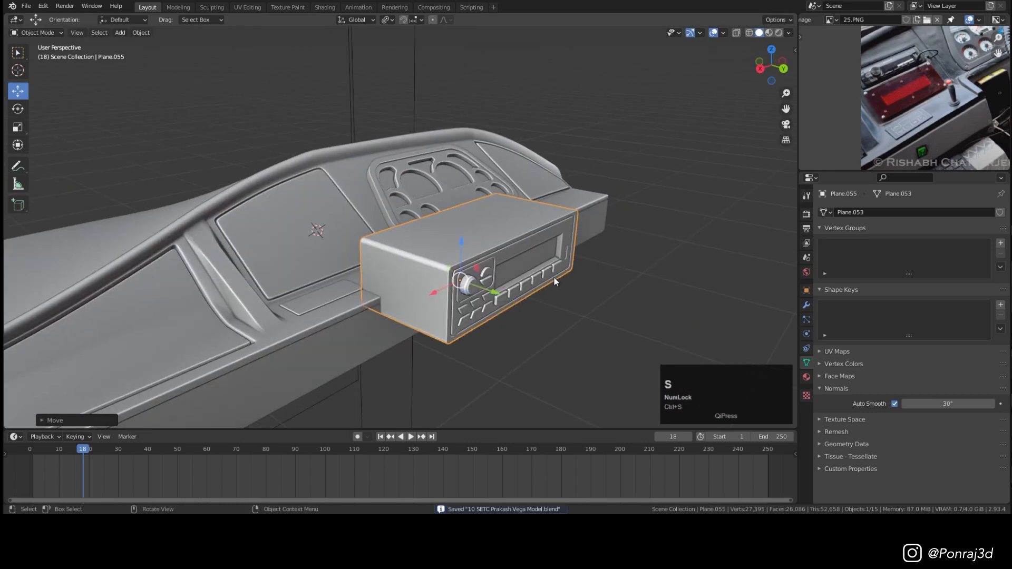
middle_drag(555, 282, 489, 285)
key(ctrl+z)
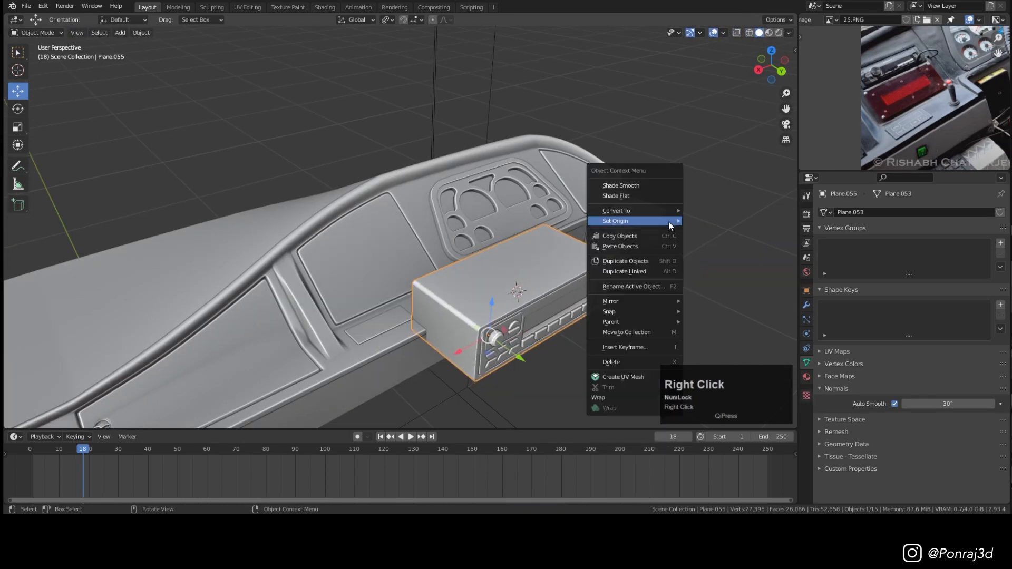
middle_drag(661, 226, 599, 217)
right_click(599, 217)
click(694, 240)
Step: Snap the radio onto the dashboard's middle panel, rotate it to the panel's slope and scale it down
middle_drag(694, 240, 428, 206)
key(shift+s)
key(r)
ctrl+click(567, 127)
key(s)
Step: Switch the transform orientation to Local and fit the radio's size and position to the middle panel's upper half
middle_drag(566, 128, 400, 158)
click(388, 20)
click(357, 20)
click(358, 57)
scroll(357, 221, down, 3)
alt+middle_drag(359, 220, 337, 203)
key(s)
drag(337, 203, 327, 208)
click(459, 162)
middle_drag(369, 216, 406, 216)
key(s)
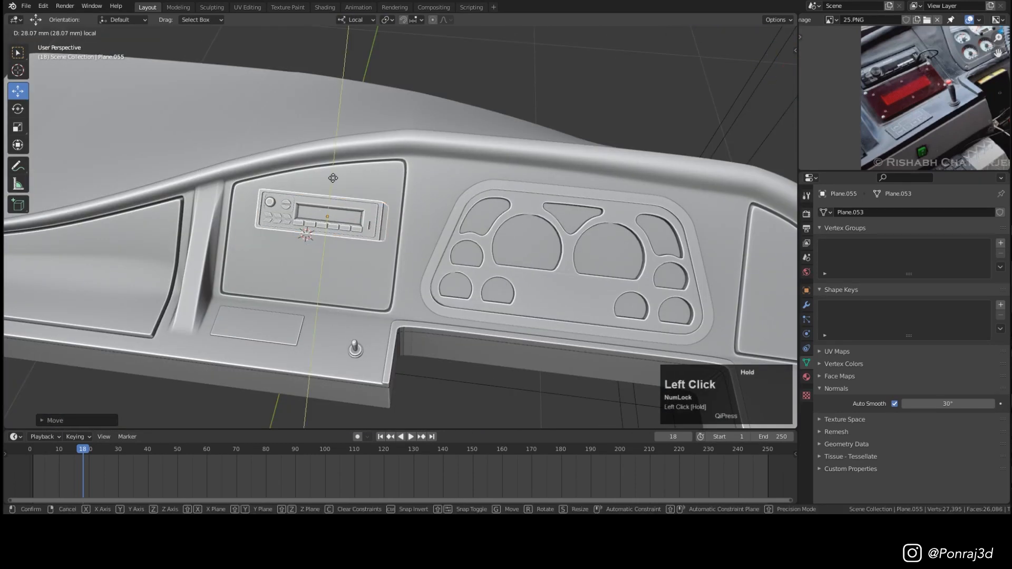
Step: Adjust the radio's seating on the panel along its local axes and save the file
drag(332, 183, 332, 185)
middle_drag(332, 186, 412, 183)
scroll(316, 211, up, 4)
key(ctrl+s)
drag(316, 214, 305, 234)
middle_drag(305, 234, 391, 216)
Step: Bevel the radio housing's outer edge loop and save the file
key(Tab)
alt+click(287, 233)
key(ctrl+b)
key(Tab)
key(ctrl+s)
Step: Add a plane on the panel below the radio, scale it down and rotate it about its local X axis
shift+right_click(347, 245)
key(shift+a)
key(s)
key(r)
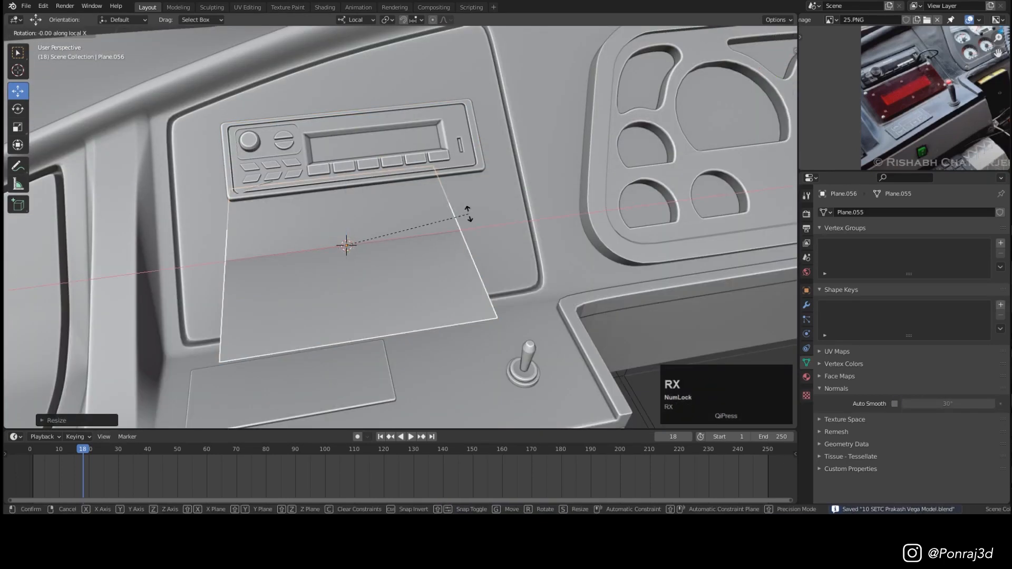
key(s)
click(402, 234)
Step: Reshape the plane to a wide plate outline below the radio and round its corners with 8 segments
key(Tab)
click(289, 203)
shift+click(296, 306)
drag(250, 260, 153, 275)
drag(469, 228, 475, 227)
key(ctrl+shift+b)
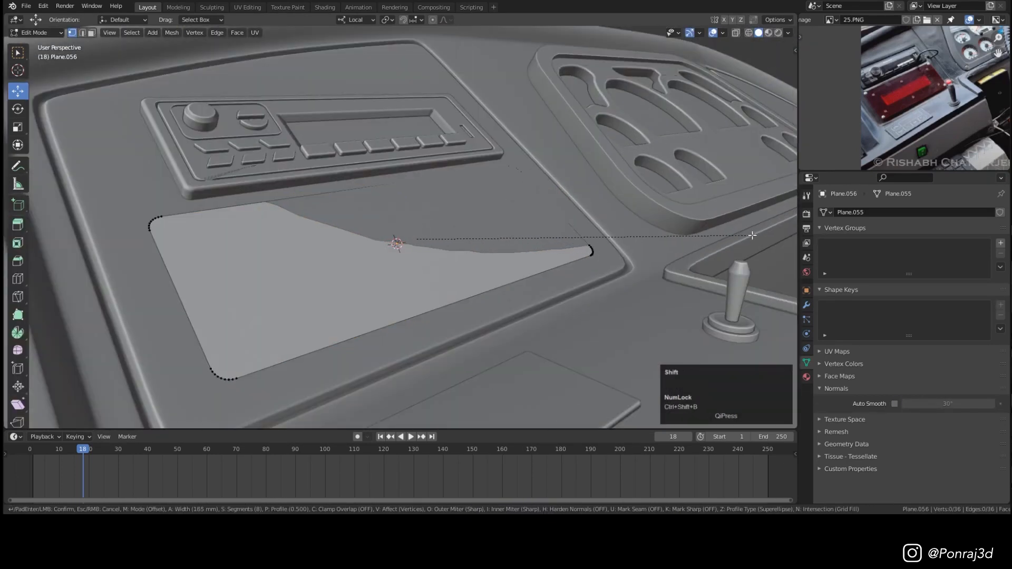
click(760, 233)
Step: Rotate the rounded plate to lie parallel to the panel surface
key(r)
click(552, 168)
key(r)
Step: Extrude the plate to a solid with beveled edges, turn on its Auto Smooth and save the file
key(e)
scroll(410, 199, up, 3)
key(ctrl+b)
key(Tab)
middle_drag(410, 198, 394, 219)
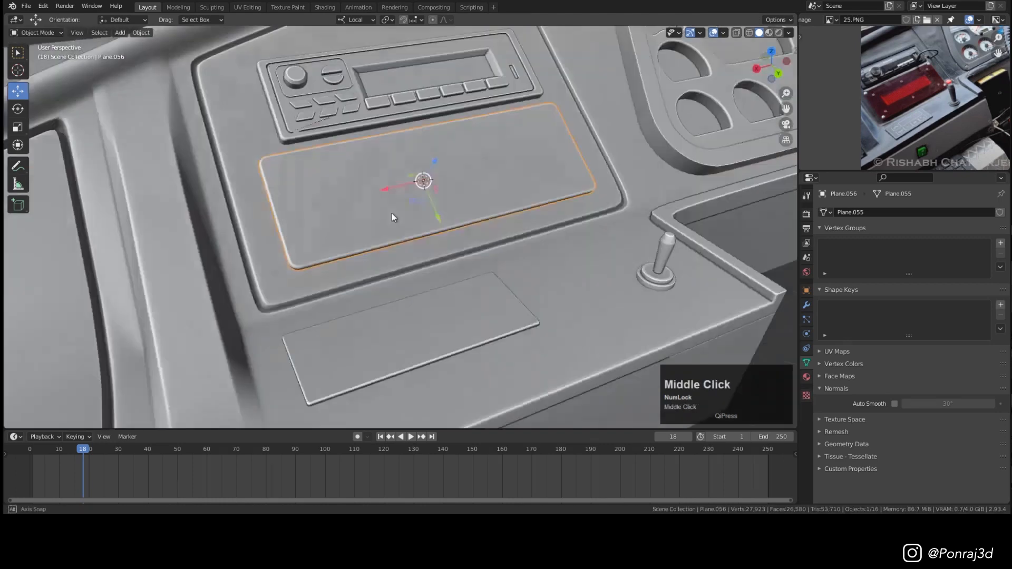
click(895, 404)
key(ctrl+s)
Step: Place the 3D cursor at the plate's corner near the radio's button end and add a UV sphere there
scroll(463, 183, up, 5)
shift+right_click(197, 173)
key(shift+a)
click(352, 161)
scroll(337, 188, down, 5)
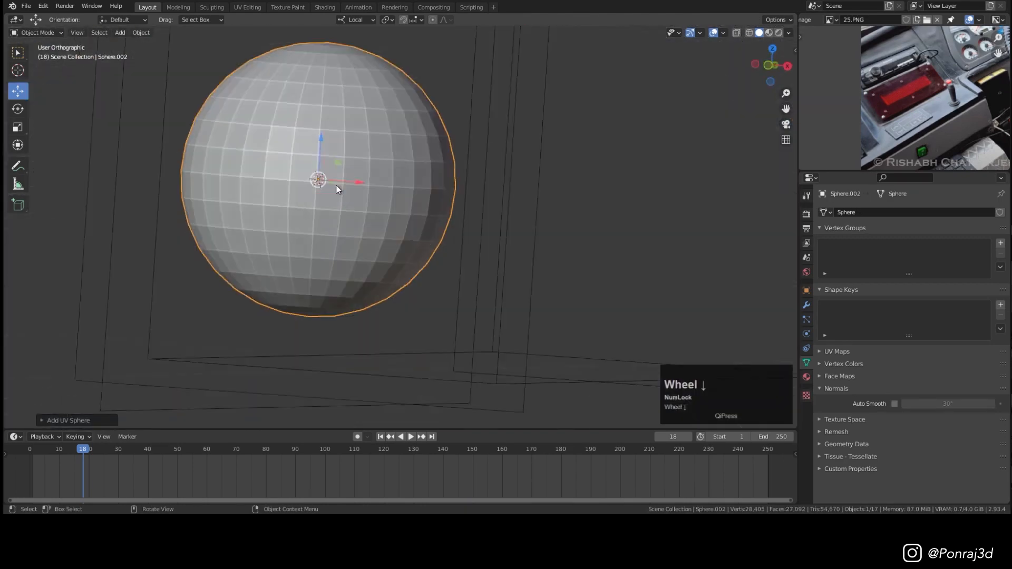
Step: Delete the sphere's lower vertices and flatten the remainder along Z
key(Tab)
drag(211, 348, 506, 248)
key(x)
key(a)
key(s)
key(z)
click(389, 98)
Step: Delete two more edge loops from the flattened sphere to leave a shallow screw-head dome
shift+middle_drag(389, 98, 400, 224)
scroll(385, 193, up, 2)
alt+click(365, 219)
alt+shift+click(365, 184)
key(x)
click(365, 185)
key(Tab)
Step: Scale the screw-head dome down and rotate it about its local X axis to match the plate's slope
scroll(400, 223, up, 5)
key(s)
click(377, 184)
key(r)
key(x)
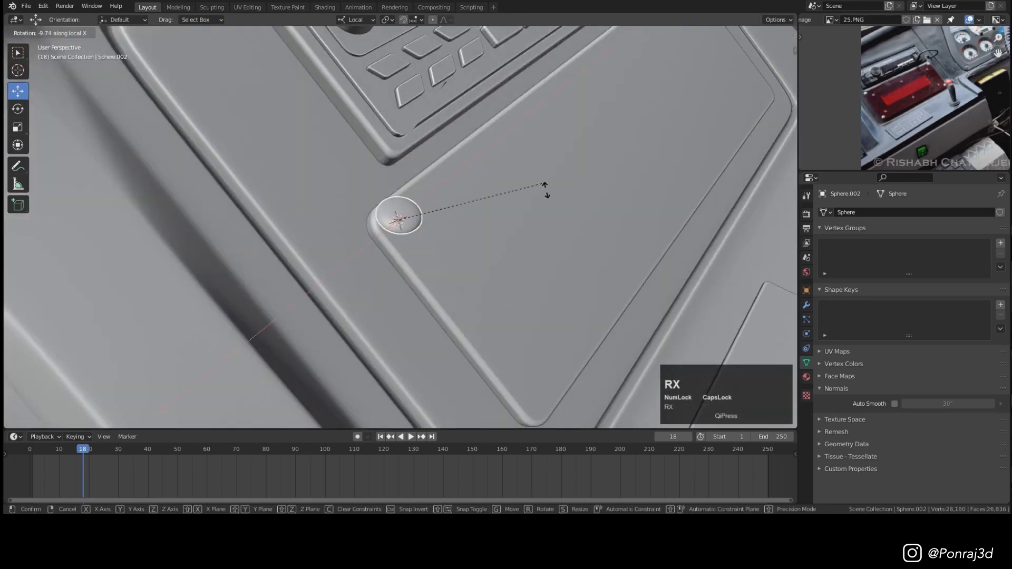
key(s)
click(534, 212)
Step: Seat the screw head on the plate's corner, shade it smooth, adjust its size and save the file
middle_drag(533, 212, 633, 203)
drag(435, 201, 431, 210)
right_click(518, 174)
click(580, 196)
key(s)
middle_drag(520, 208, 554, 250)
key(ctrl+s)
Step: Duplicate the screw head to the plate's other three corners, join the screws with the plate and save the file
key(Tab)
key(shift+d)
key(a)
key(shift+d)
key(Tab)
scroll(541, 153, down, 3)
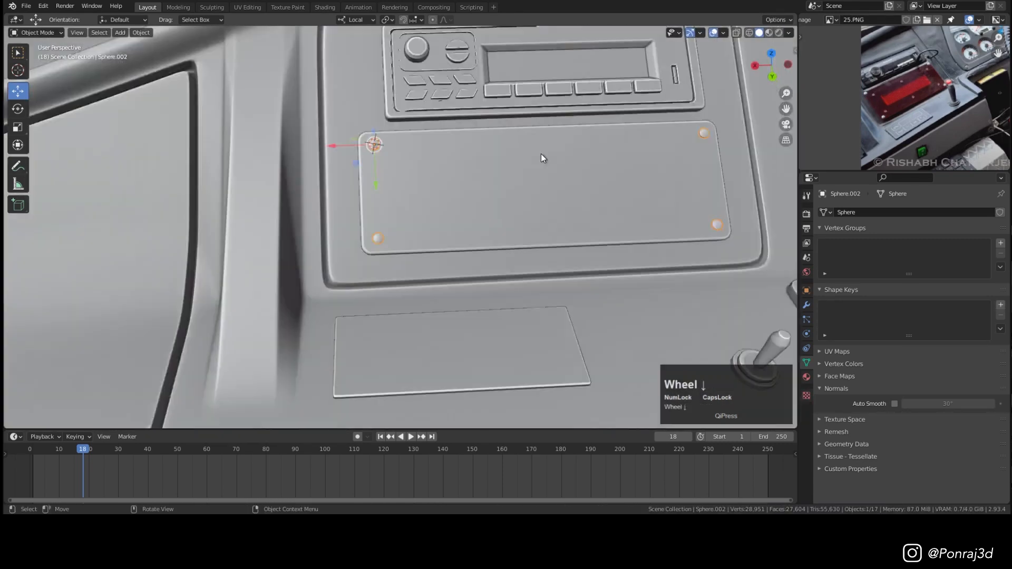
shift+click(597, 162)
key(ctrl+j)
key(ctrl+s)
Step: Add a plane below the dashboard's front strip and scale it
scroll(597, 162, down, 5)
middle_drag(940, 60, 897, 132)
scroll(896, 132, up, 2)
middle_drag(422, 295, 500, 221)
click(501, 221)
key(Tab)
key(1)
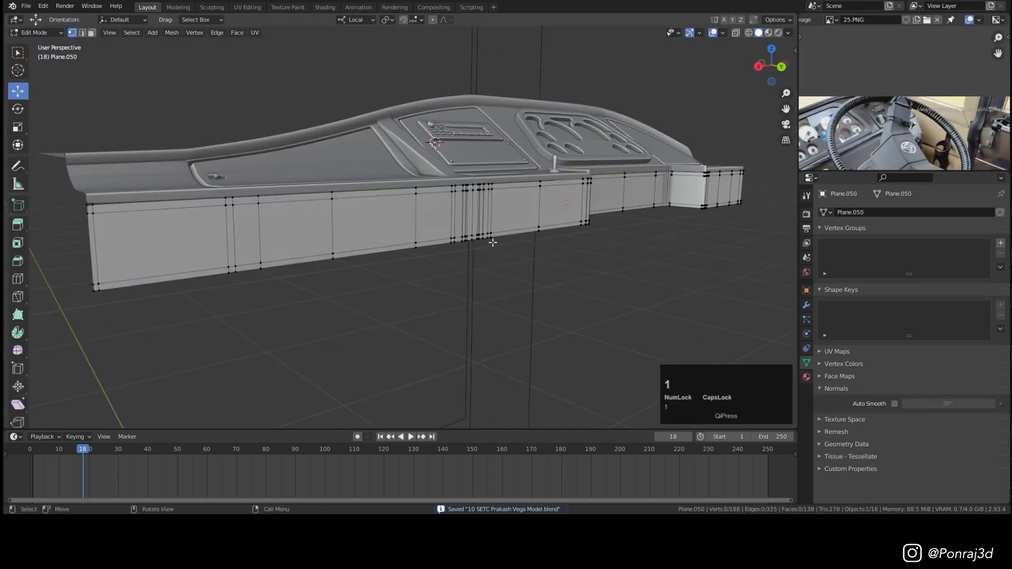
key(Tab)
key(shift+a)
key(s)
Step: Reshape the plane in top view and extrude its long outer edge into a second, sloping face
key(Tab)
scroll(453, 222, down, 4)
key(KP_7)
alt+click(422, 164)
scroll(420, 159, up, 3)
drag(414, 124, 420, 204)
middle_drag(420, 205, 474, 132)
key(e)
Step: Bevel the fold between the lower panel's two faces, adjust the panel's position, shade it smooth and save the file
scroll(401, 237, up, 3)
key(ctrl+b)
click(543, 289)
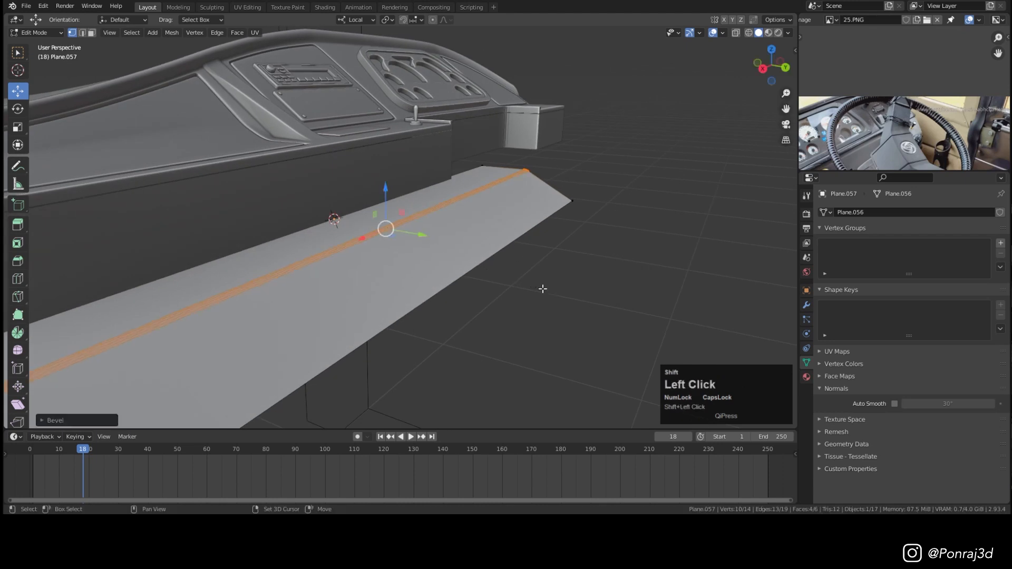
middle_drag(542, 290, 448, 317)
drag(400, 243, 444, 247)
key(Tab)
key(ctrl+s)
middle_drag(444, 246, 438, 264)
right_click(529, 229)
click(529, 228)
Step: Place the 3D cursor on the lower panel, add a small plane there and move it along the panel
shift+right_click(412, 294)
key(shift+a)
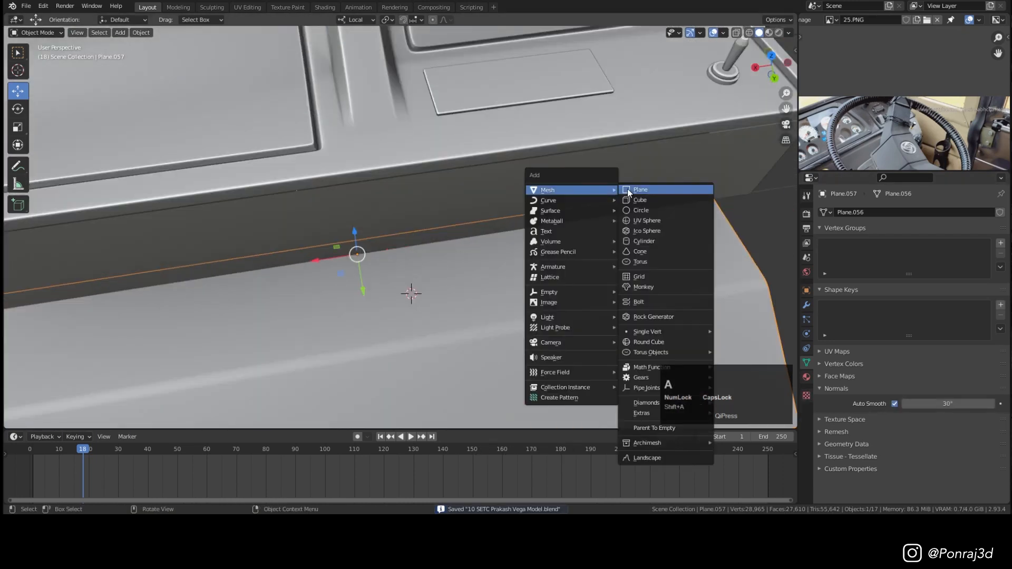
click(628, 192)
key(s)
click(502, 258)
drag(367, 300, 493, 280)
middle_drag(493, 280, 454, 314)
Step: Stretch the small plane, add a loop cut across it and raise the cut to bend the plane, saving the file
key(Tab)
drag(411, 311, 487, 301)
key(ctrl+s)
key(ctrl+r)
click(454, 353)
drag(407, 290, 402, 269)
scroll(346, 322, up, 2)
key(ctrl+s)
middle_drag(402, 269, 455, 253)
Step: Extrude the whole bent plane to give it thickness and bevel its bend
key(a)
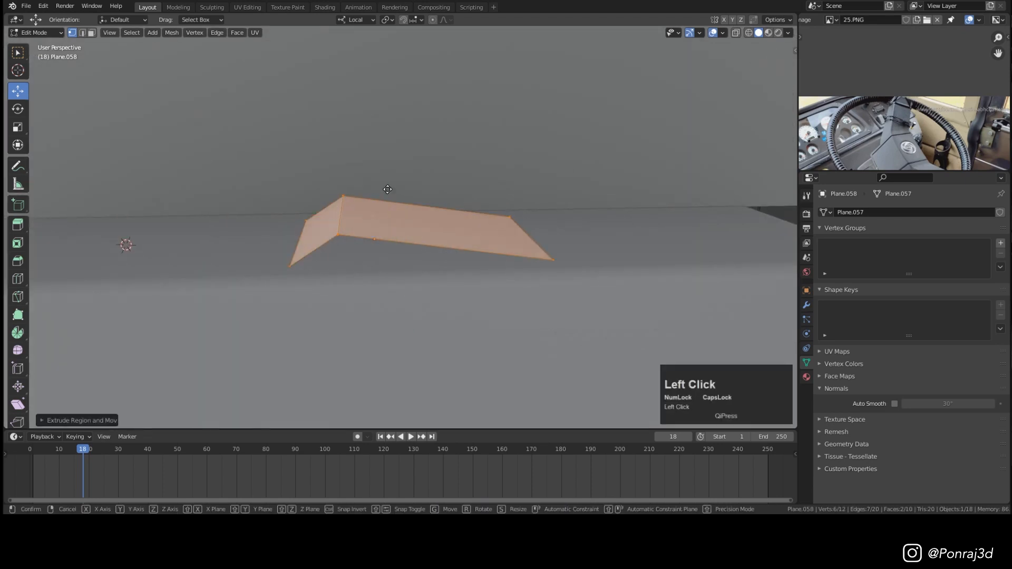
middle_drag(326, 297, 338, 285)
scroll(337, 285, up, 2)
key(ctrl+b)
click(662, 244)
Step: Select the bent plate's outer border edge loops in wireframe and bevel them
middle_drag(580, 253, 632, 258)
key(shift+z)
alt+click(485, 254)
alt+shift+click(295, 320)
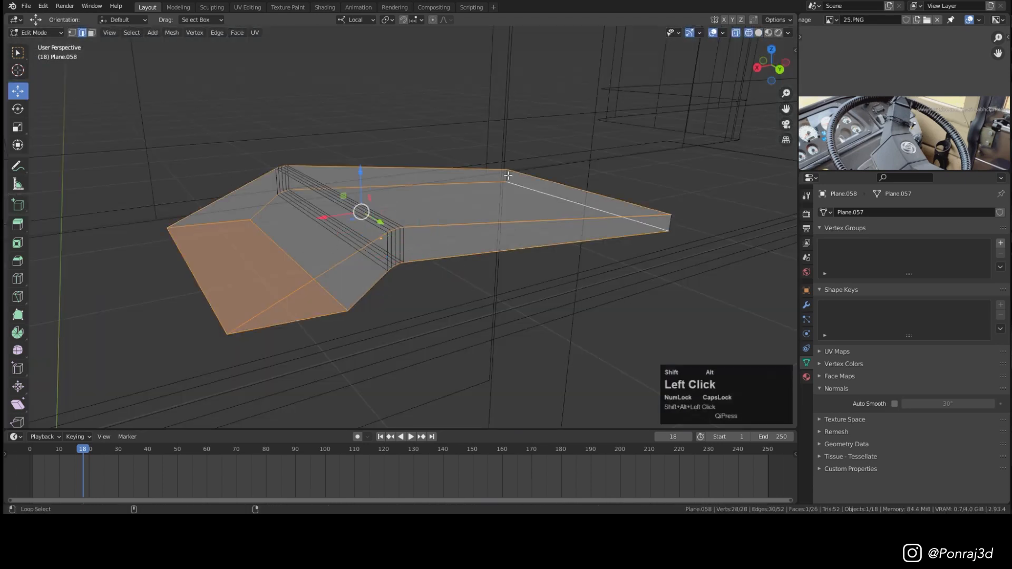
key(shift+z)
middle_drag(502, 173, 527, 177)
key(ctrl+b)
click(533, 220)
Step: Add loop cuts along and across the bent plate to divide its long face into a grid
middle_drag(532, 220, 474, 296)
key(ctrl+r)
scroll(441, 306, up, 3)
click(537, 300)
key(ctrl+r)
mouse_move(570, 298)
middle_down()
mouse_move(491, 338)
mouse_move(559, 285)
middle_up()
key(ctrl+r)
click(543, 253)
Step: Select a block of 20 grid faces on the plate's long face and inset them individually
key(3)
ctrl+click(588, 240)
ctrl+click(542, 366)
ctrl+click(423, 309)
ctrl+click(467, 227)
ctrl+click(537, 258)
ctrl+click(483, 283)
middle_drag(696, 203, 651, 199)
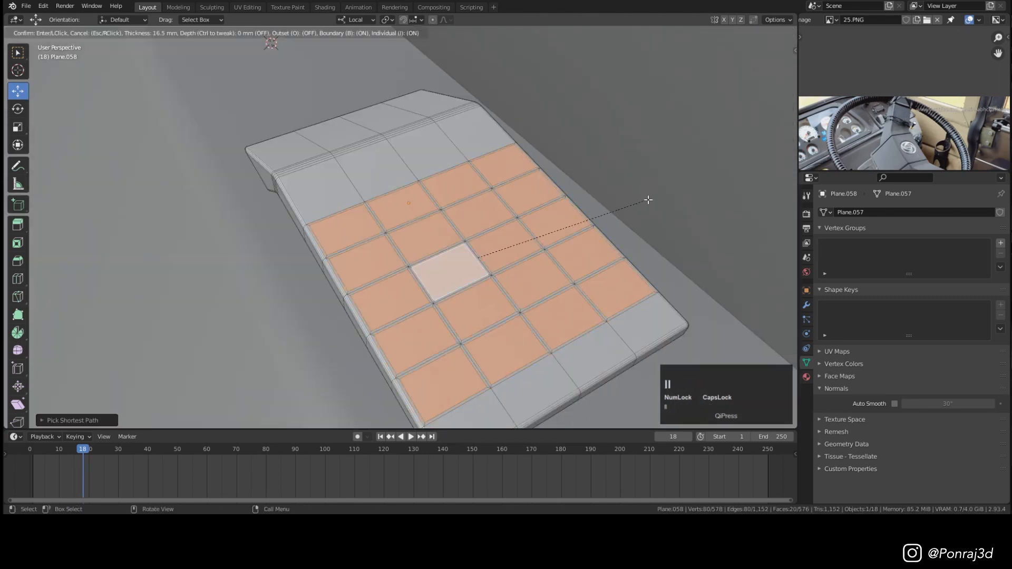
click(696, 211)
Step: Extrude the inset faces into raised buttons and bevel their top edges with 4 segments
key(e)
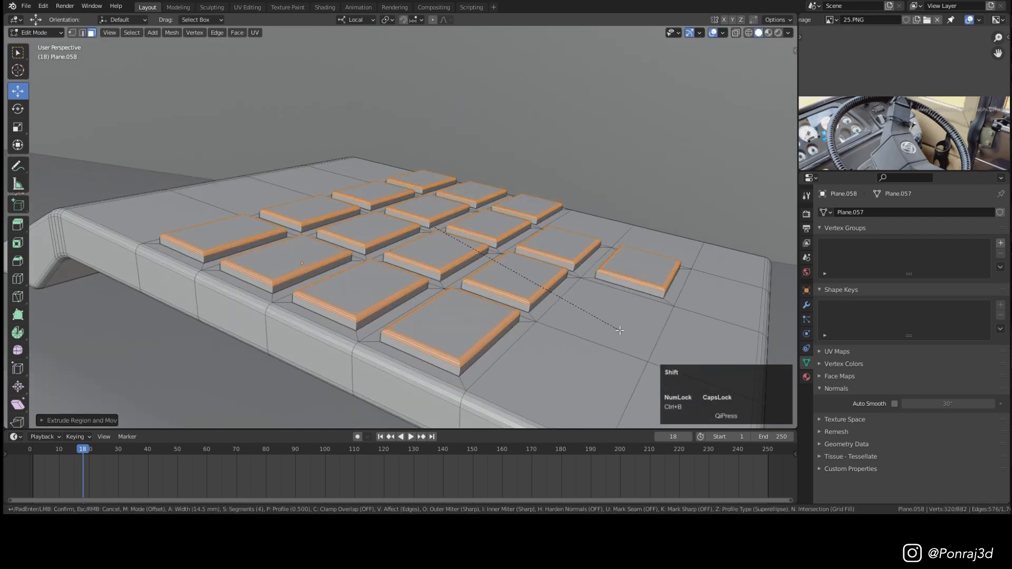
key(ctrl+b)
shift+click(564, 300)
Step: Inset the button tops individually, extrude them again and save the file
key(i)
key(i)
click(664, 226)
key(e)
middle_drag(575, 348, 522, 235)
key(Tab)
scroll(520, 269, down, 8)
key(ctrl+s)
key(Tab)
key(z)
key(c)
key(z)
key(z)
key(Tab)
scroll(407, 237, down, 3)
key(ctrl+s)
Step: Place the 3D cursor on the curved triangular panel beside the instrument cluster and add a small scaled-down plane there
middle_drag(406, 237, 474, 226)
shift+middle_drag(475, 227, 495, 233)
scroll(496, 233, down, 4)
middle_drag(907, 137, 886, 132)
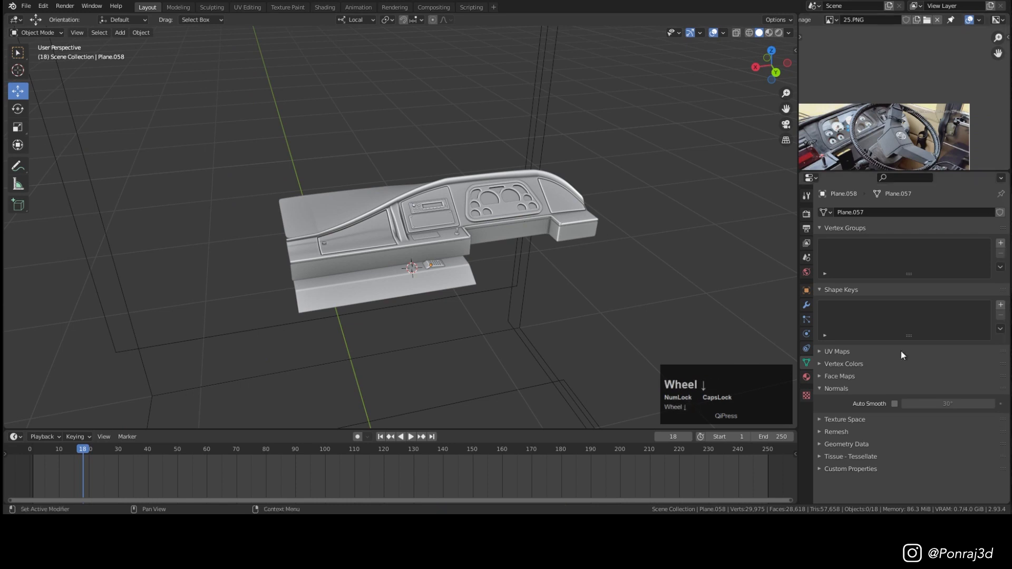
scroll(517, 179, up, 6)
key(ctrl+s)
shift+middle_drag(533, 222, 515, 113)
shift+right_click(436, 249)
key(shift+a)
key(s)
click(537, 129)
Step: Narrow the new plane along its local X axis into an upright rectangle for a switch
key(Tab)
key(s)
key(x)
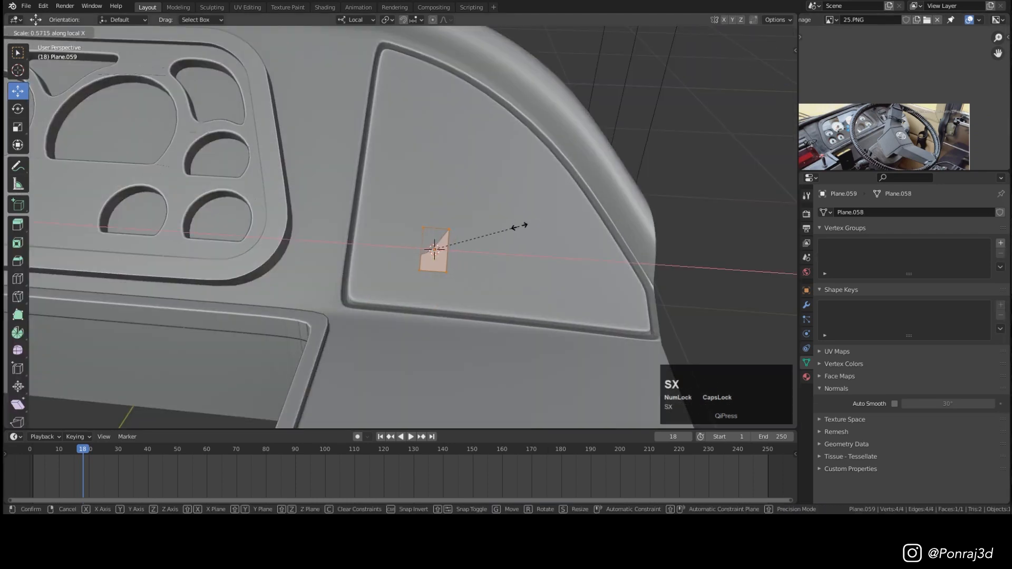
click(529, 198)
key(Tab)
key(Tab)
middle_drag(453, 285, 406, 259)
key(Tab)
Step: Extrude the switch's inner face and move its edges to form a tilted rocker
click(384, 332)
key(Tab)
key(e)
click(416, 295)
key(2)
click(398, 333)
drag(417, 304, 440, 273)
alt+click(408, 315)
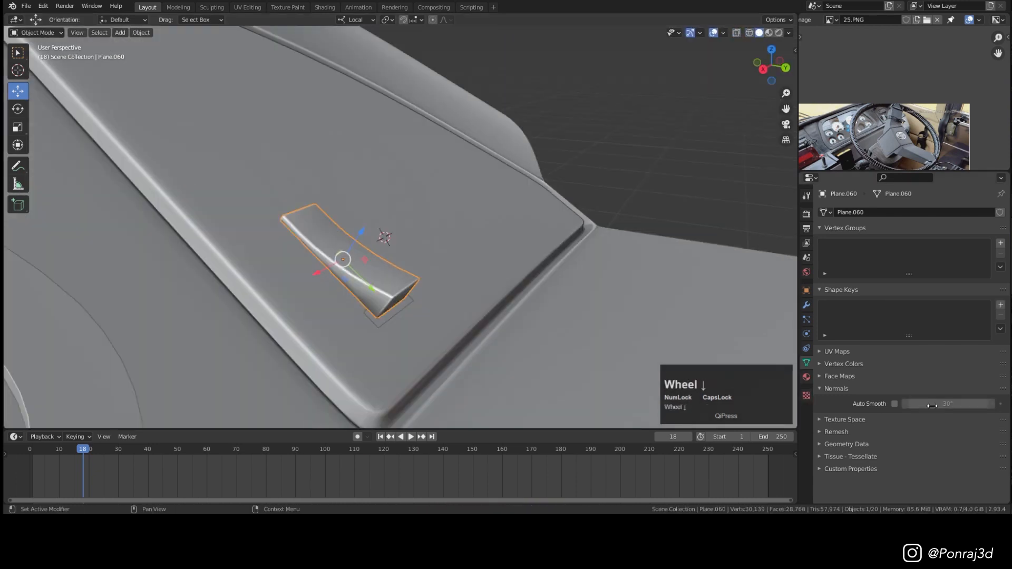
Step: Extrude the rectangular frame around the rocker switch
scroll(450, 244, up, 3)
key(e)
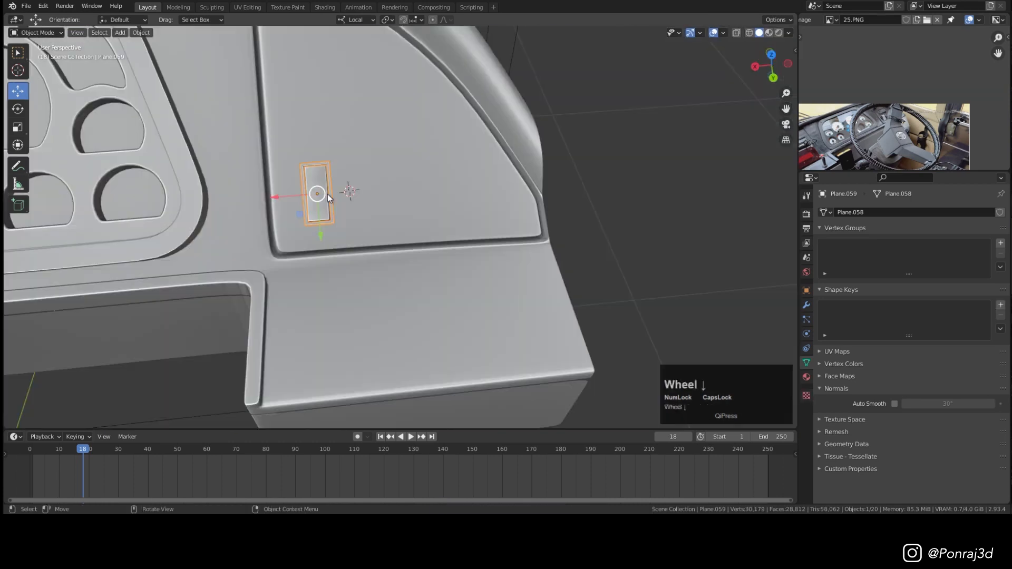
Step: Array the rocker switch into a row of four with a relative X offset factor of -1.170 and save the file
key(ctrl+s)
scroll(333, 253, up, 3)
middle_drag(333, 253, 332, 257)
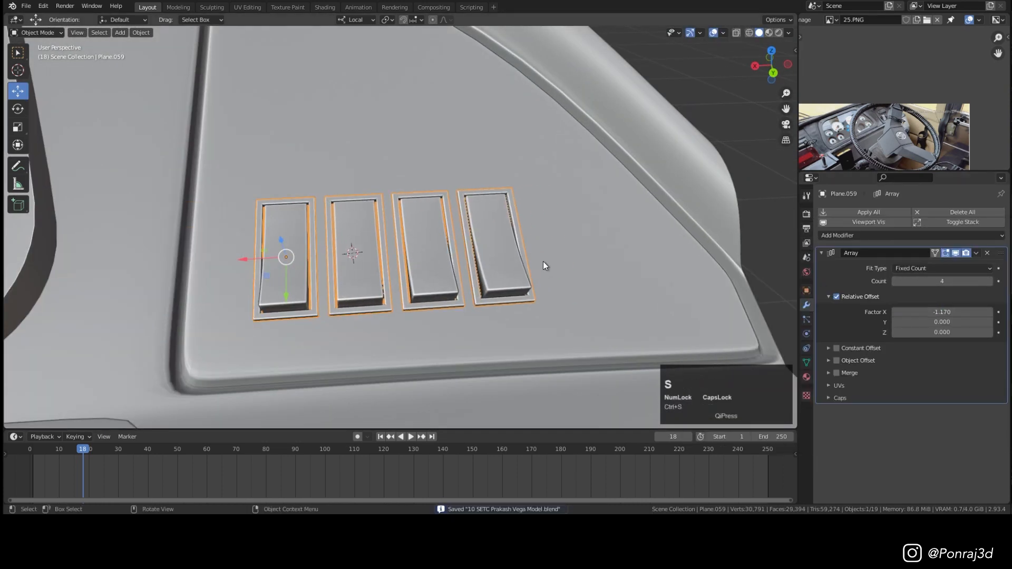
key(ctrl+s)
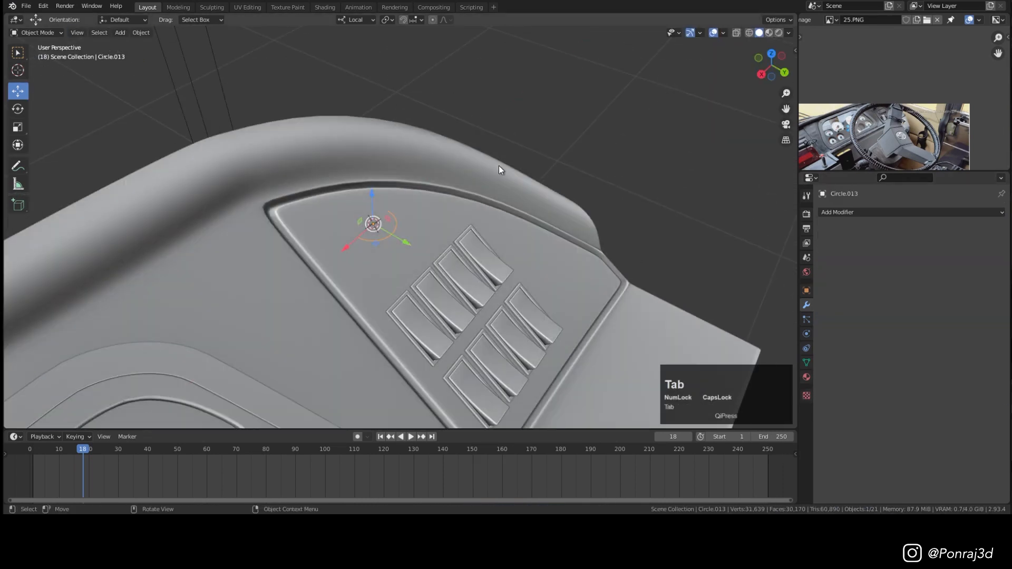
Step: Extrude the circle above the rocker switches along its local Z axis into a stepped round knob with an inset top
scroll(408, 203, up, 3)
middle_drag(407, 202, 419, 203)
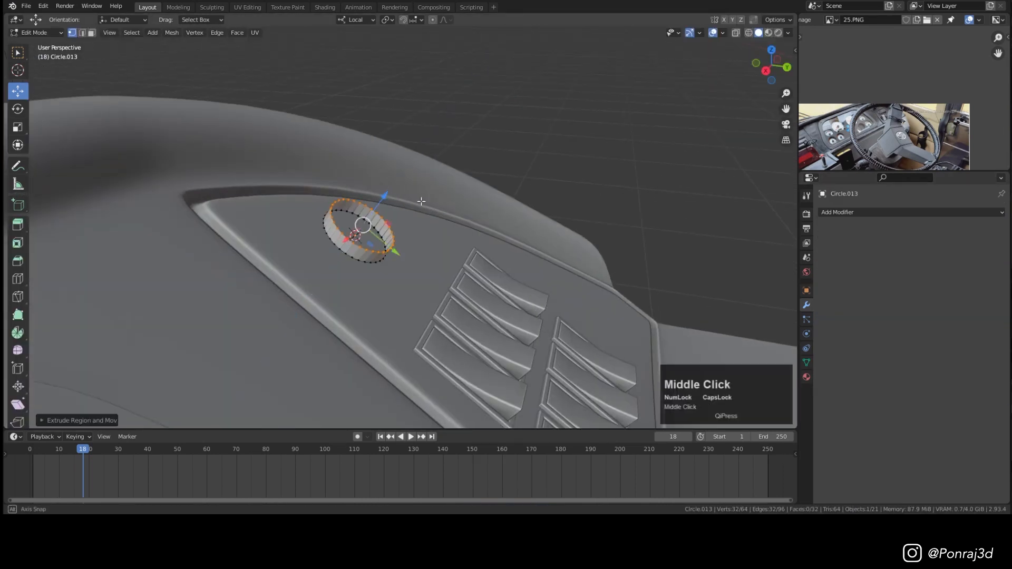
key(e)
key(z)
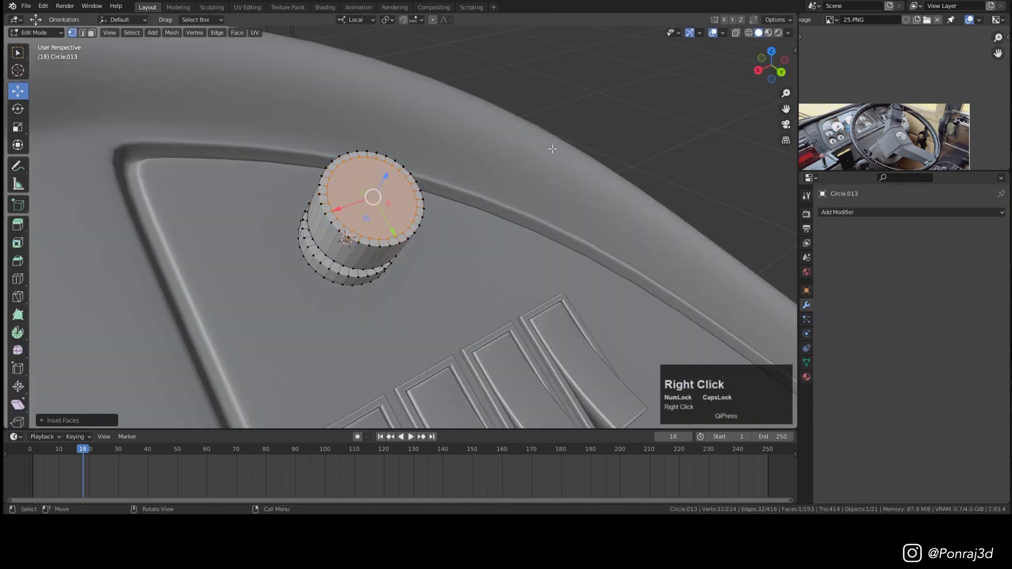
middle_drag(369, 174, 373, 169)
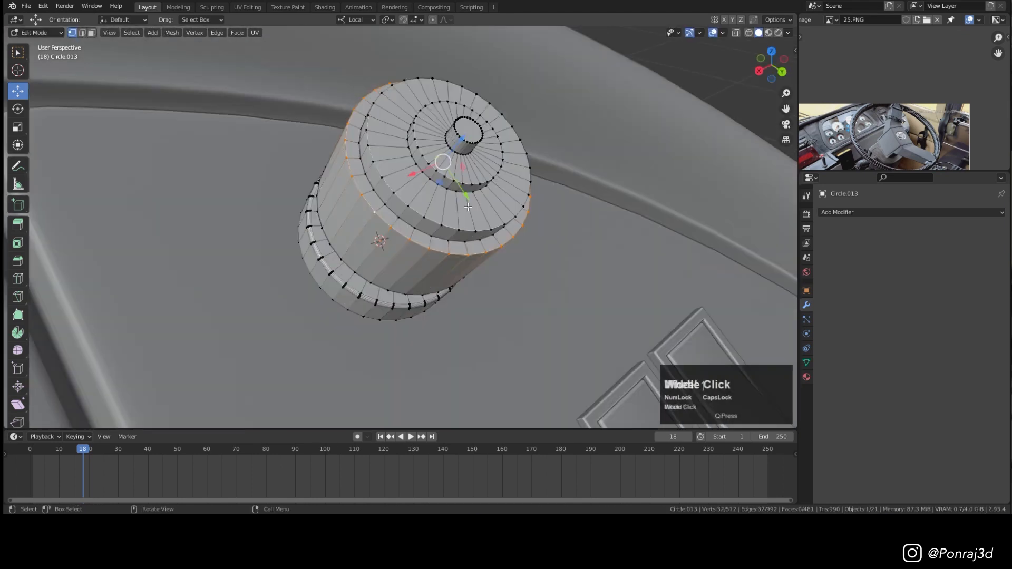
middle_drag(528, 237, 553, 221)
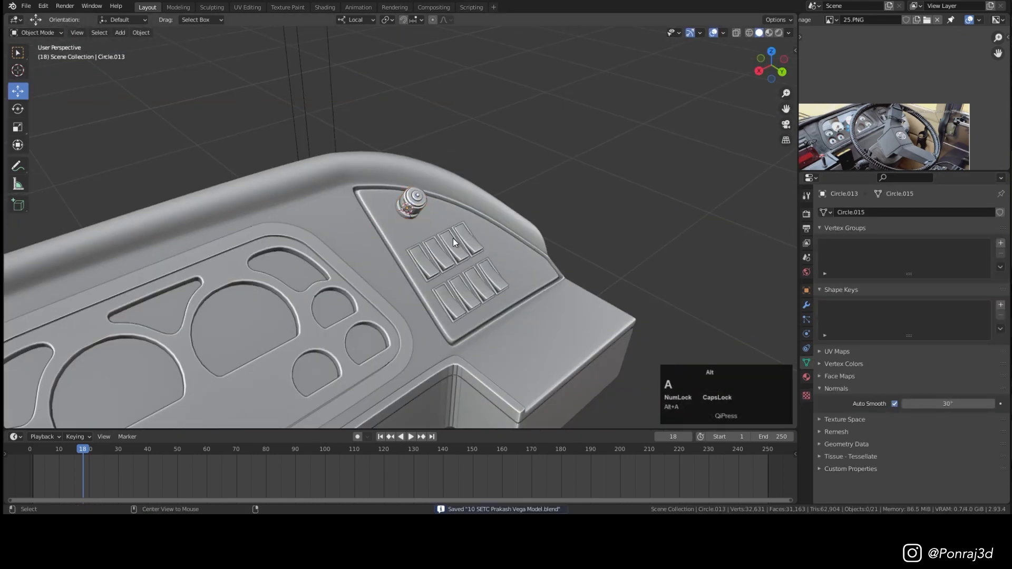
Step: Form a circular outline in the side panel's mesh beside the lower row of rocker switches
scroll(454, 239, up, 3)
click(459, 258)
right_click(580, 140)
mouse_move(580, 140)
click(664, 150)
middle_drag(561, 228, 533, 226)
scroll(524, 165, down, 2)
click(406, 162)
drag(382, 168, 374, 169)
Step: Scale and extrude the side panel's circular outline into a round recess and bevel its rim with 4 segments
alt+click(475, 270)
key(s)
click(628, 210)
middle_drag(622, 211, 560, 228)
key(e)
key(z)
scroll(580, 237, up, 2)
key(ctrl+r)
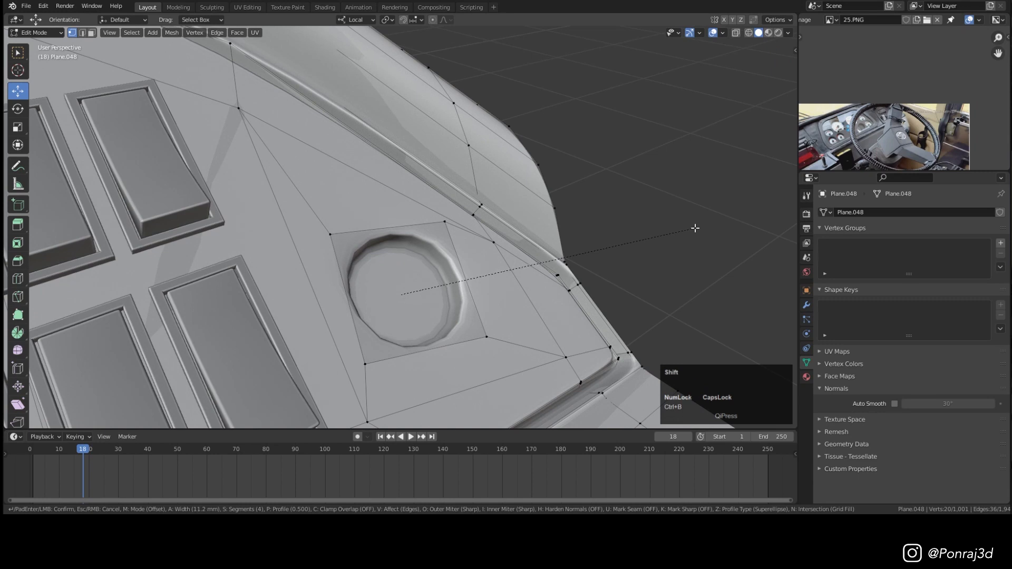
click(395, 290)
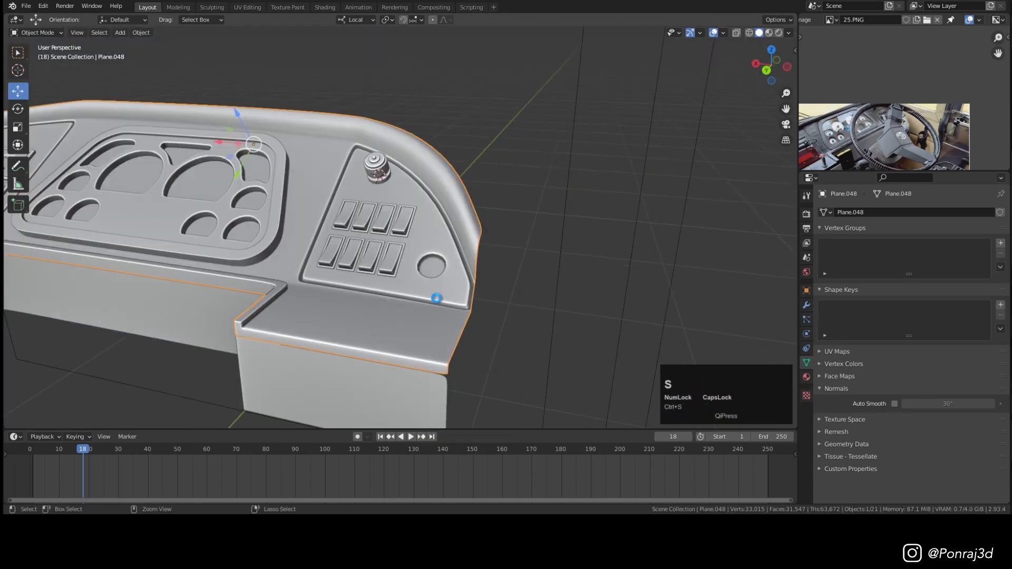
Step: Add a small circle inside the round recess and rotate it about X to match the panel's slope
key(ctrl+s)
scroll(433, 268, up, 4)
key(Tab)
click(433, 269)
key(shift+a)
key(s)
middle_drag(569, 211, 544, 295)
key(r)
key(x)
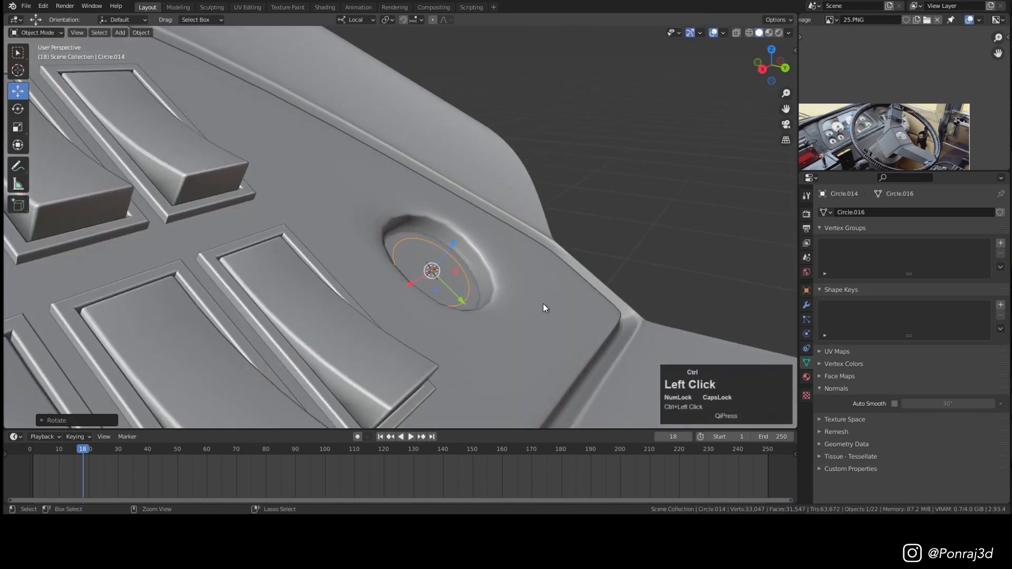
Step: Shape the middle of the recessed disc into a narrow raised bar by scaling along X and Y, and save
key(s)
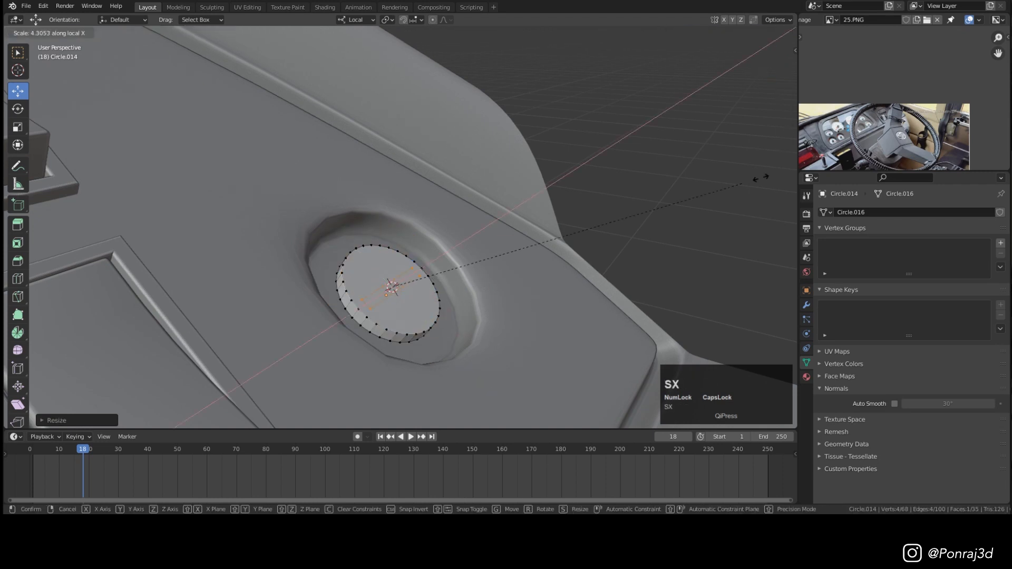
click(761, 178)
scroll(474, 290, up, 3)
key(s)
key(y)
click(481, 294)
middle_drag(481, 294, 533, 280)
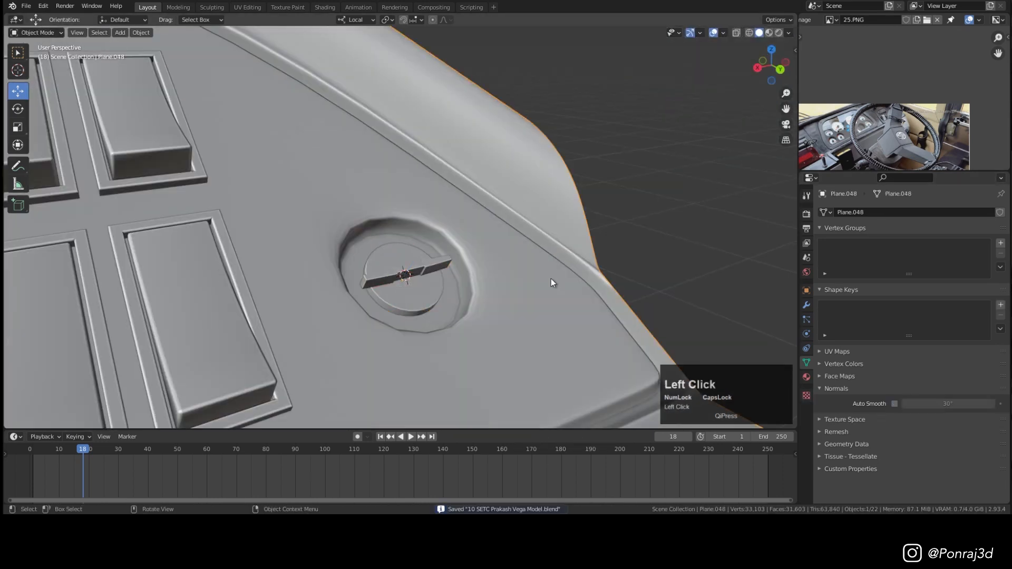
middle_drag(486, 261, 442, 257)
scroll(442, 257, down, 4)
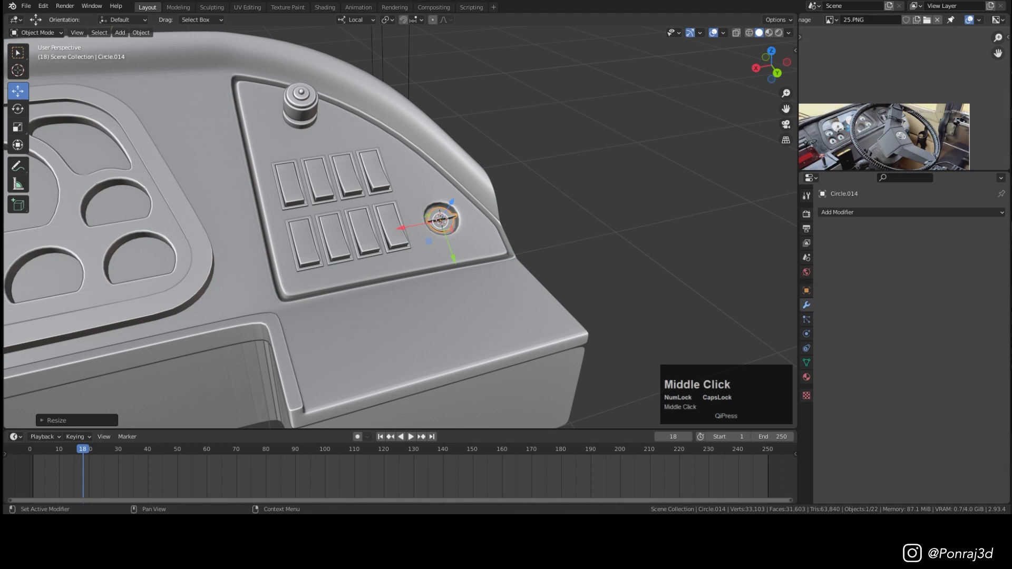
scroll(573, 270, down, 5)
middle_drag(573, 270, 589, 220)
key(ctrl+s)
Step: Add Steering.jpg as a reference image in the top view, beside the bus blueprint
scroll(594, 218, up, 3)
click(426, 300)
scroll(426, 300, down, 3)
key(alt+a)
middle_drag(431, 297, 492, 317)
scroll(494, 318, down, 2)
key(KP_7)
shift+middle_drag(456, 293, 539, 323)
key(ctrl+s)
key(shift+a)
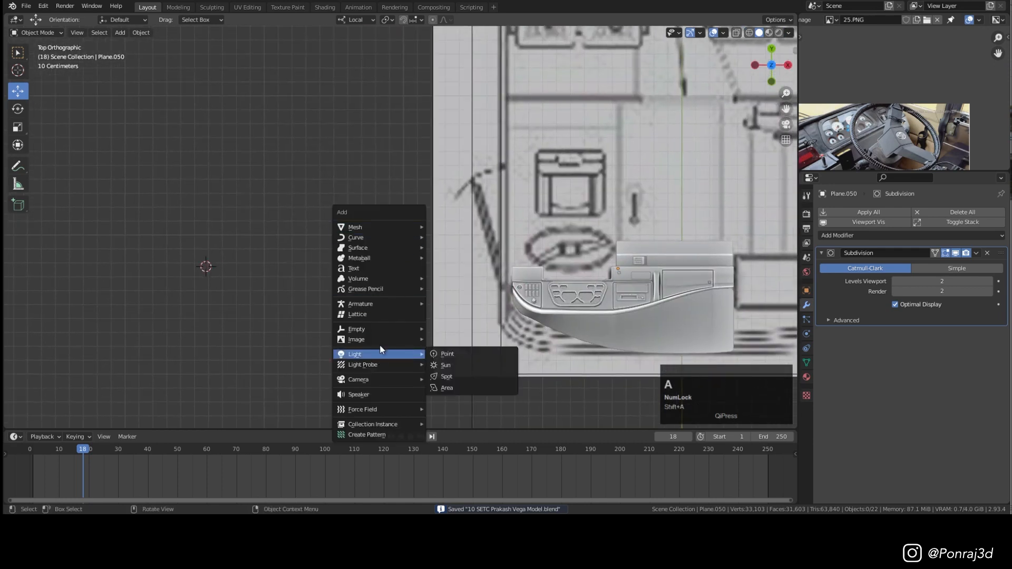
click(379, 339)
click(461, 338)
double_click(172, 135)
Step: Rotate the steering wheel reference image to 90° about Z and scale it to 0.381
key(r)
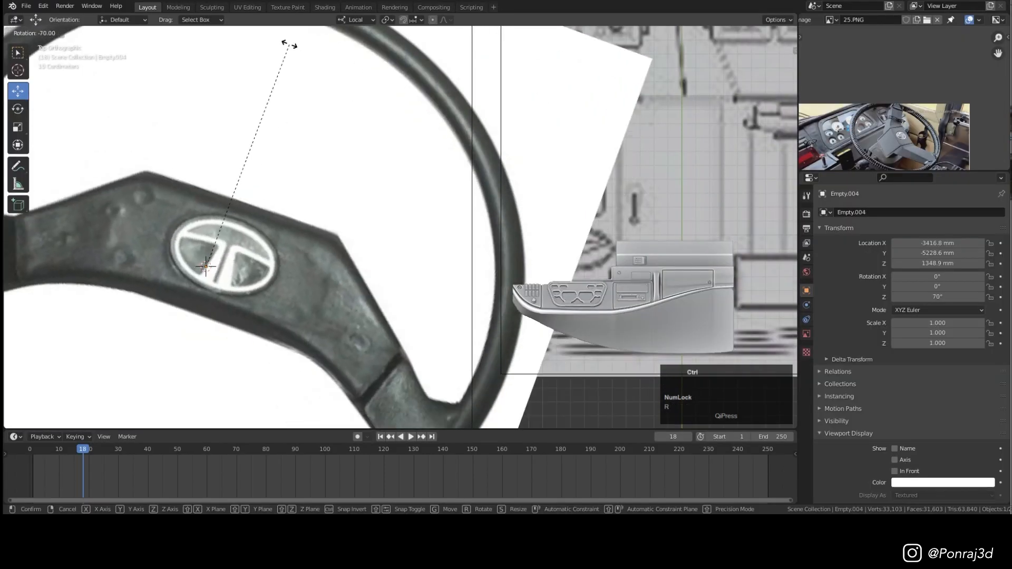
click(217, 59)
key(s)
click(368, 200)
Step: Set the steering wheel reference image's opacity to 0.197 and save the file
scroll(903, 143, up, 3)
middle_drag(903, 144, 882, 138)
scroll(882, 138, up, 1)
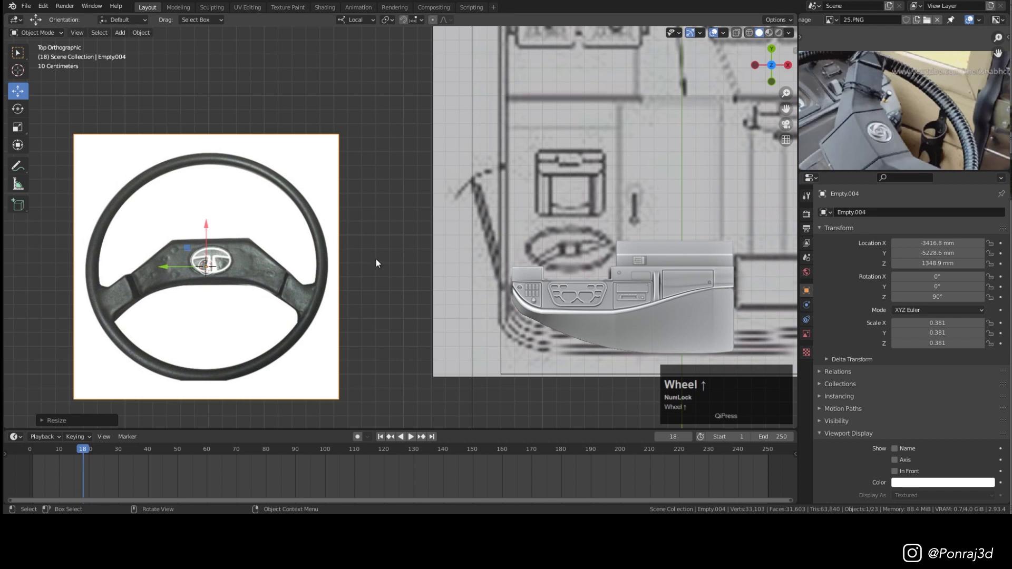
shift+middle_drag(236, 268, 277, 228)
scroll(318, 206, up, 2)
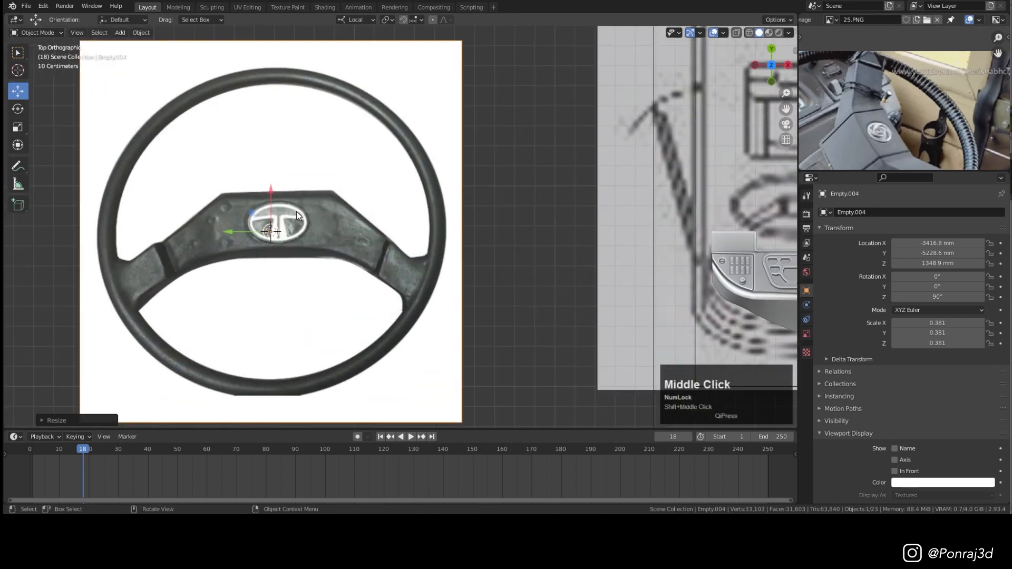
click(807, 334)
click(895, 331)
key(ctrl+s)
Step: Add a Bezier circle and scale and position it along the steering wheel's rim in the reference
key(shift+a)
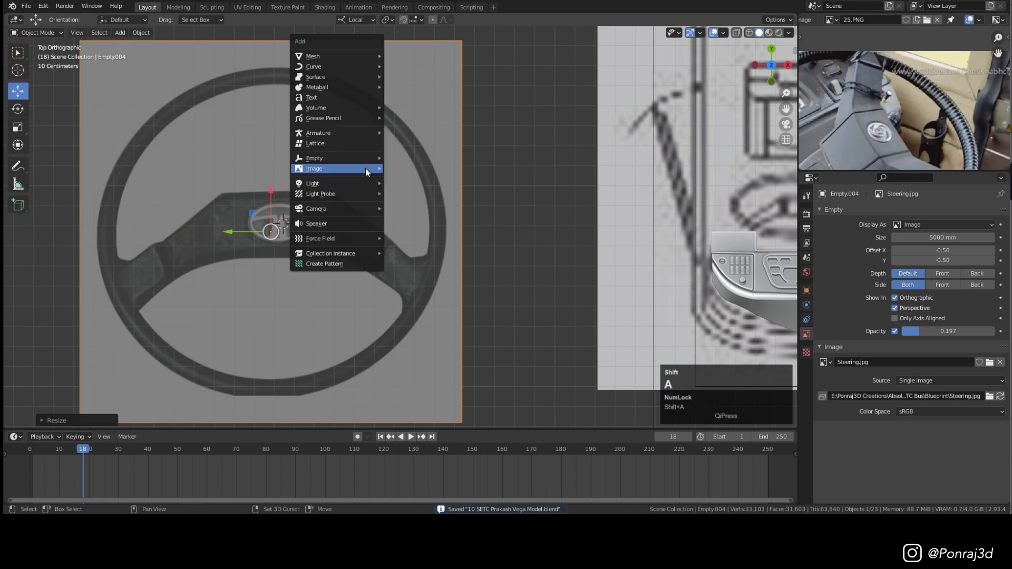
click(324, 66)
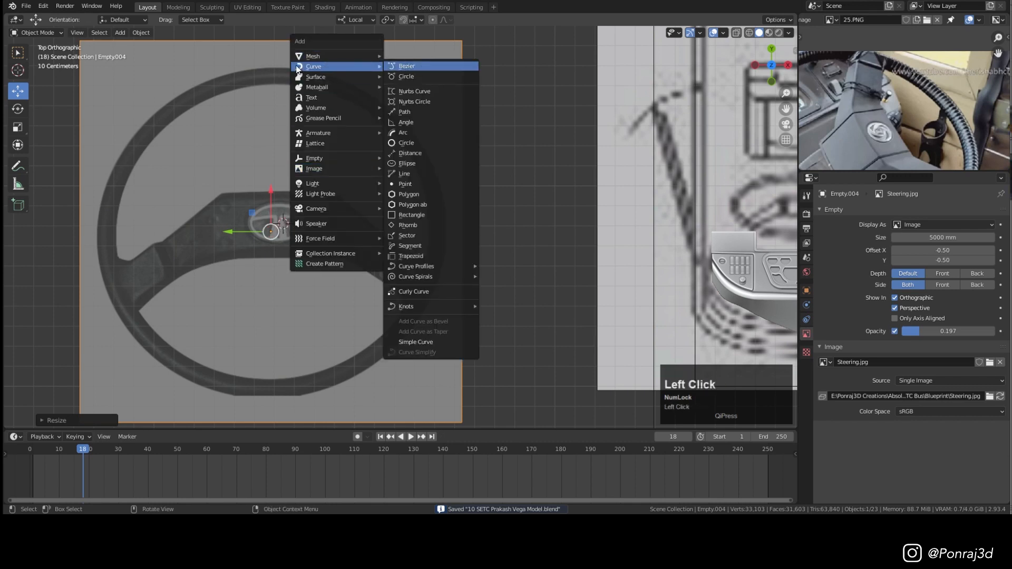
click(406, 77)
key(s)
click(553, 140)
drag(280, 223, 266, 231)
key(s)
click(452, 199)
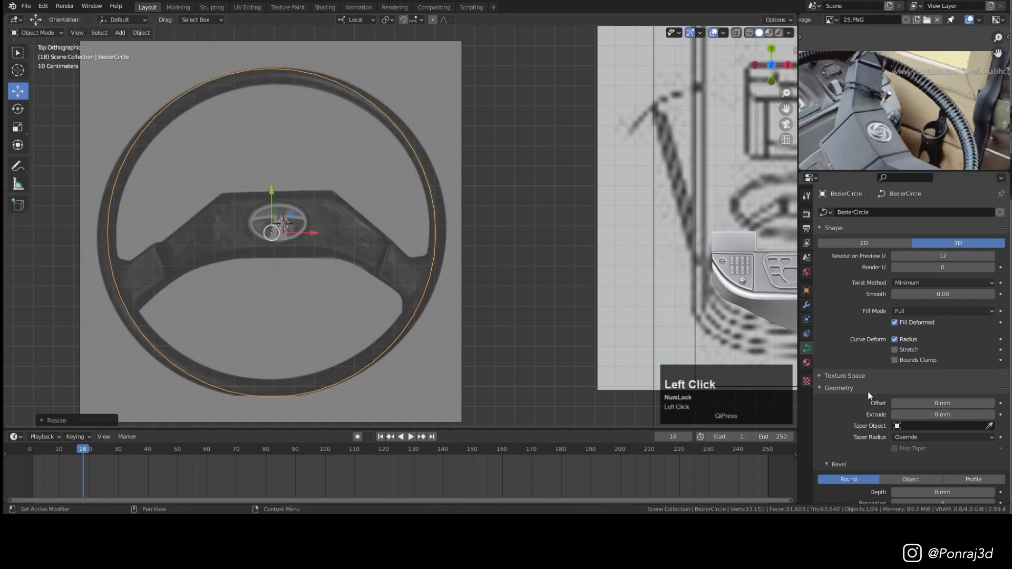
Step: Give the rim curve a round bevel depth of 59 mm and a preview resolution of 8, and save
scroll(941, 460, down, 4)
drag(946, 411, 970, 410)
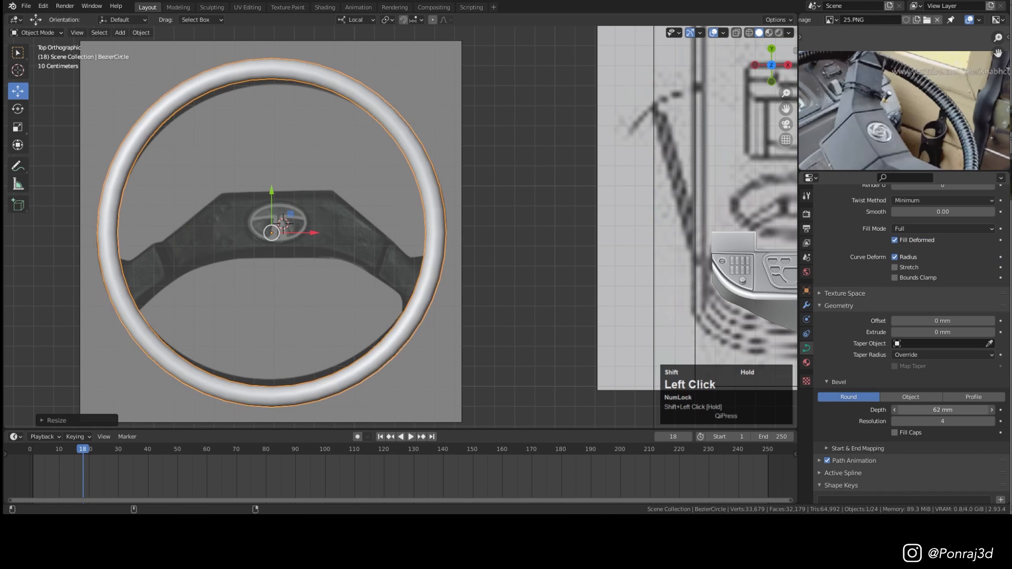
scroll(357, 279, up, 2)
scroll(929, 308, up, 4)
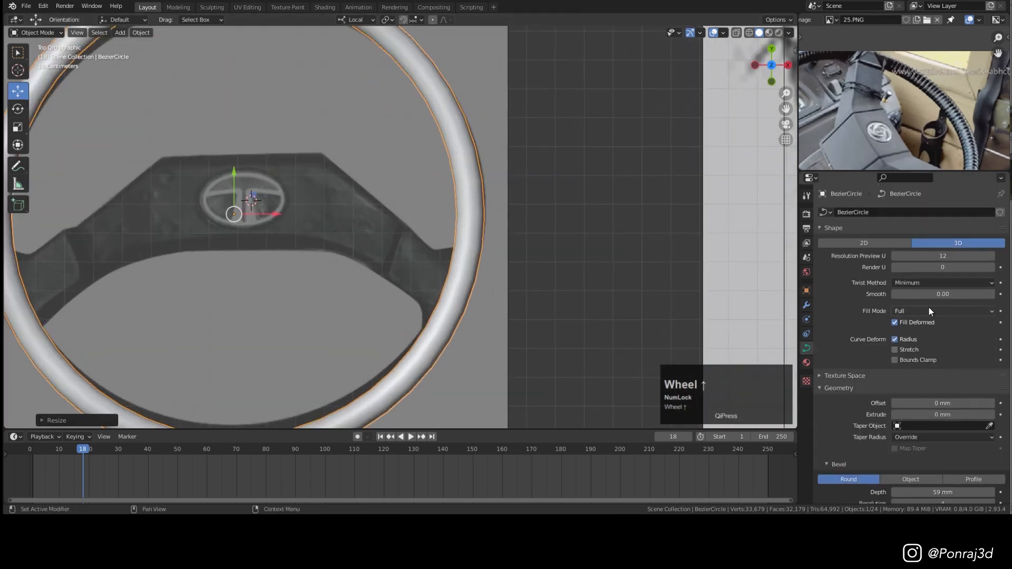
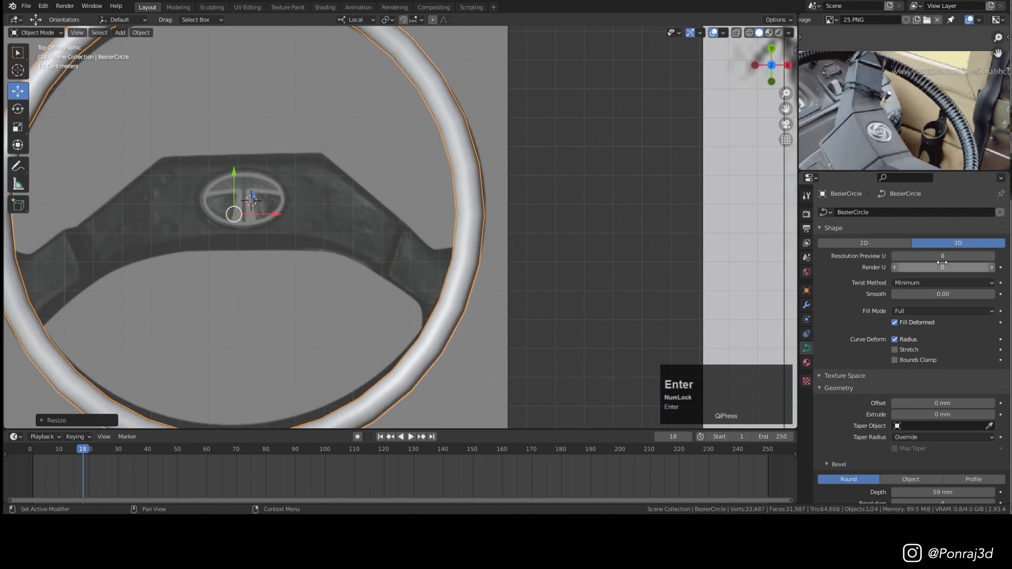
key(ctrl+s)
Step: Place the 3D cursor on the steering wheel's emblem and add a scaled-down plane there
scroll(266, 199, up, 2)
shift+middle_drag(266, 200, 398, 235)
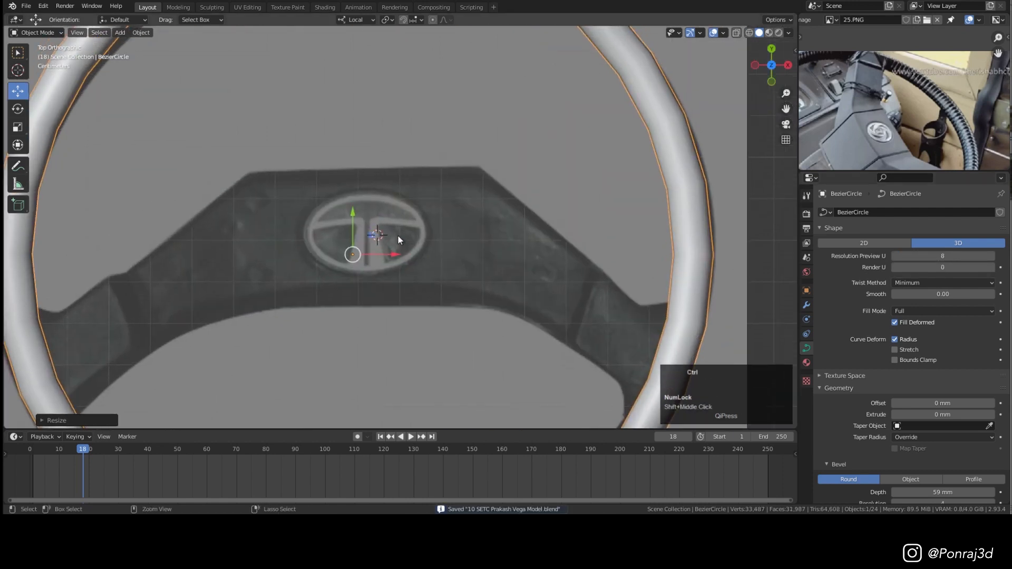
shift+right_click(368, 226)
key(shift+a)
mouse_move(490, 144)
click(573, 144)
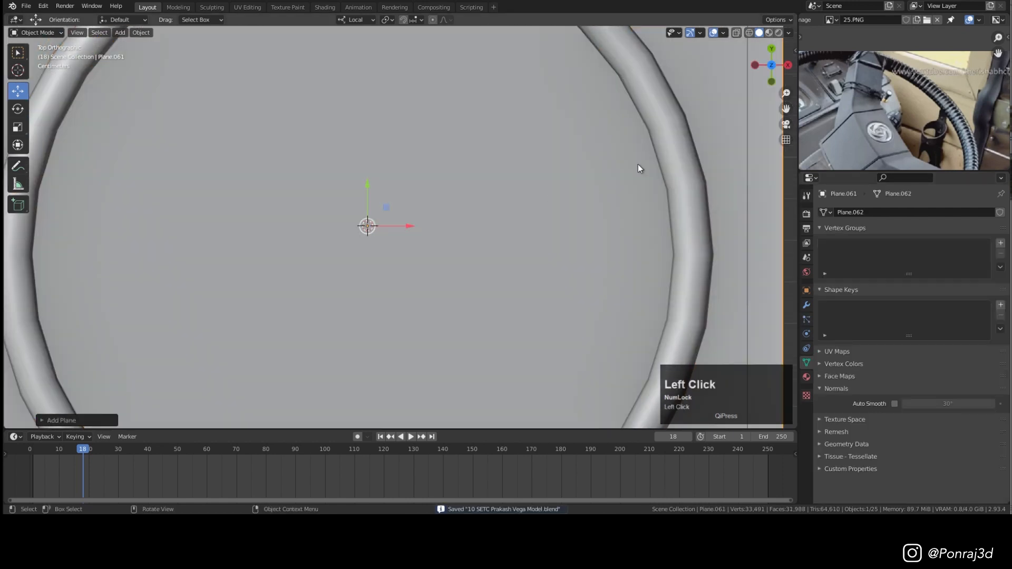
key(s)
click(400, 193)
Step: Widen the new plane's mesh along X to match the steering hub's upper edge in the reference
key(Tab)
alt+click(309, 233)
key(s)
key(Escape)
key(a)
key(s)
key(x)
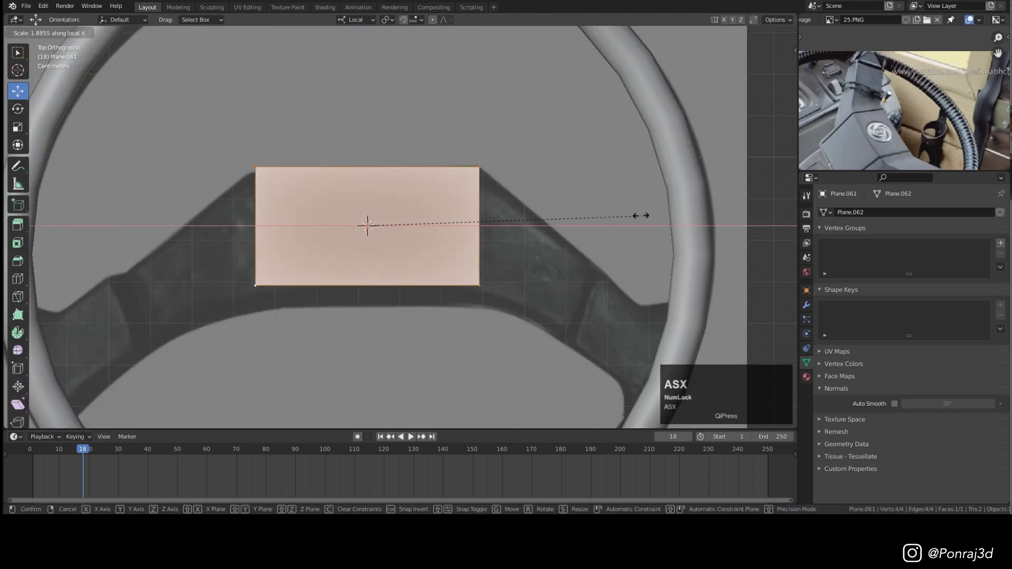
click(636, 215)
Step: Split the hub plane down its vertical centre and delete the half at negative X
click(445, 280)
alt+click(245, 245)
key(x)
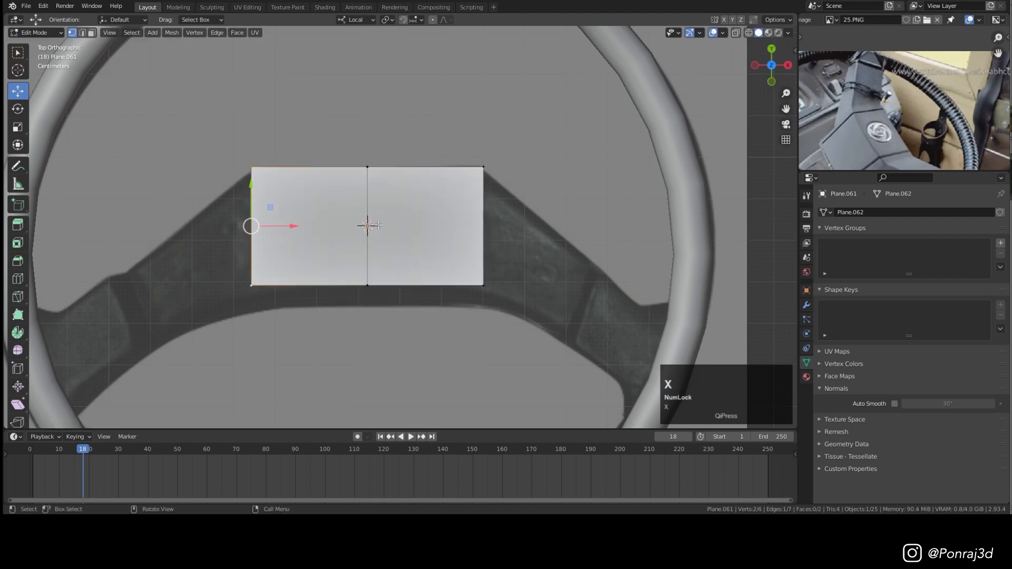
key(x)
click(351, 178)
key(Tab)
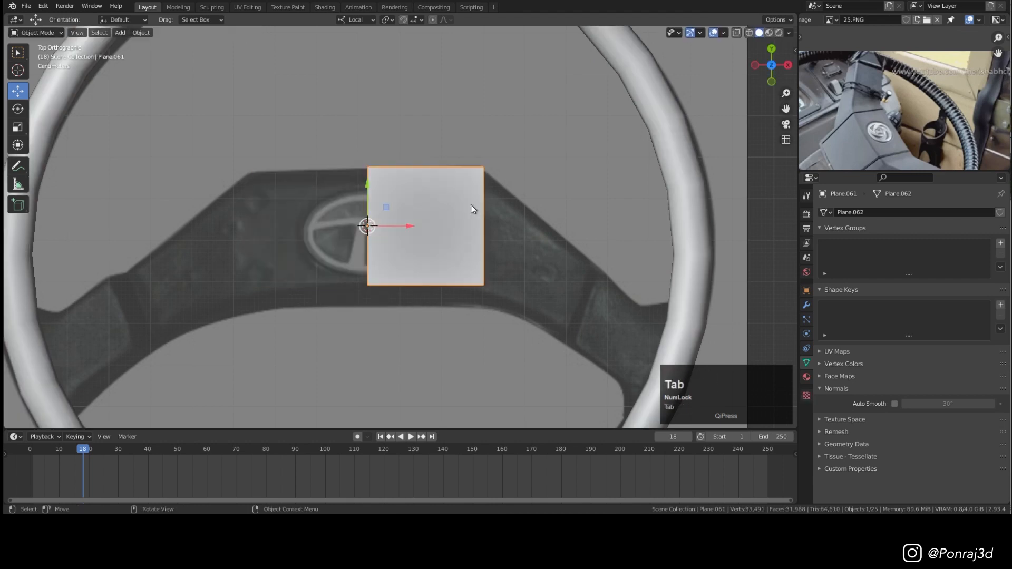
click(807, 306)
click(869, 211)
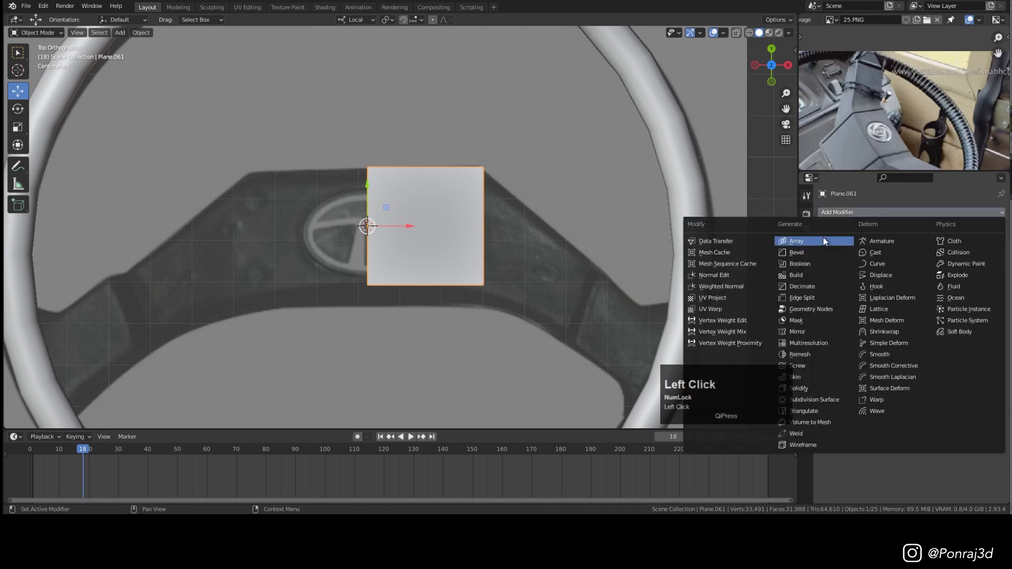
click(824, 240)
click(988, 253)
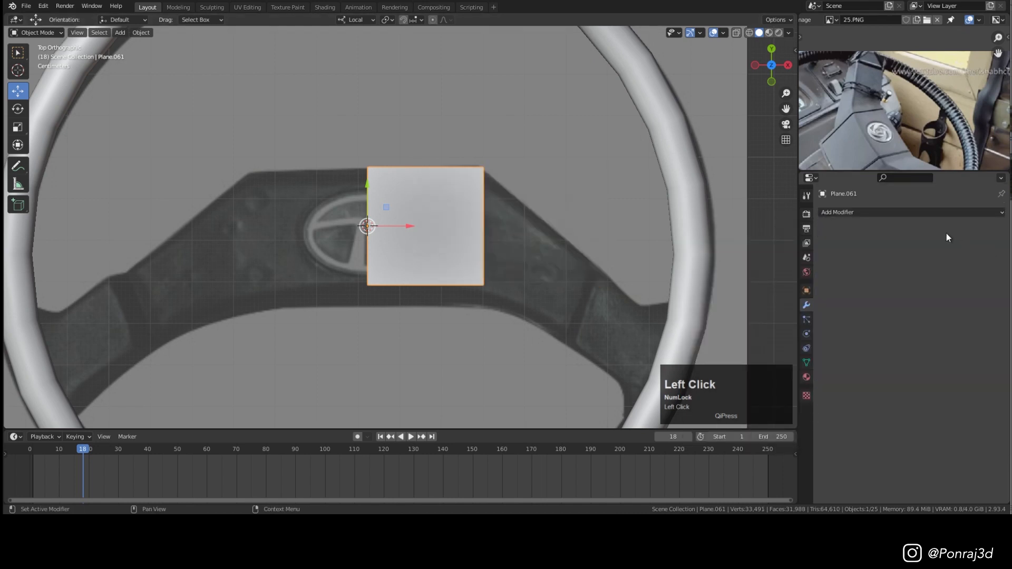
Step: Add a Mirror modifier on the X axis to the half hub plane and save the file
click(944, 212)
click(809, 322)
key(Tab)
key(ctrl+s)
Step: Extrude the hub's outer edge to the wheel rim and lower and rotate it to follow the spoke
shift+middle_drag(552, 236, 423, 211)
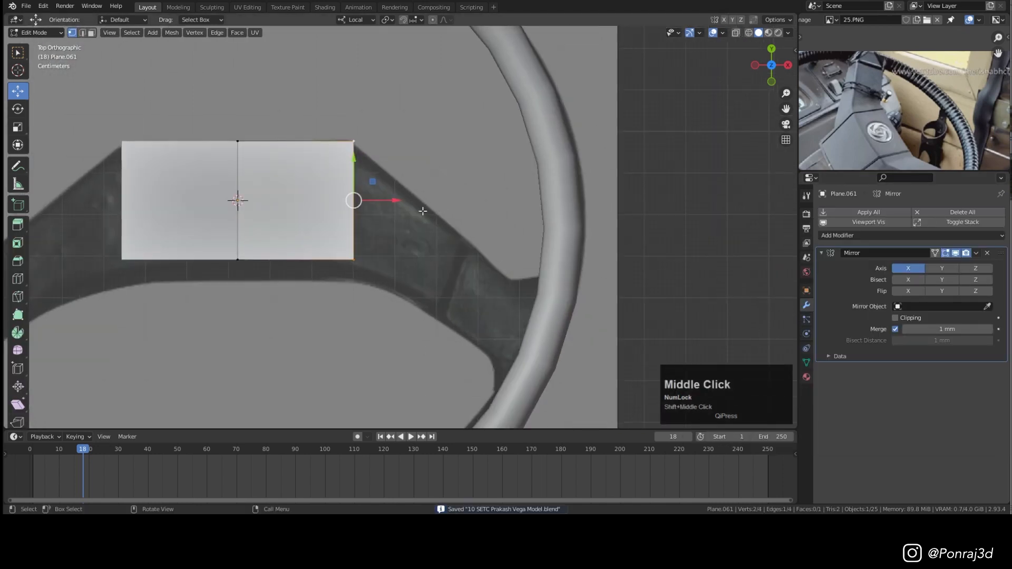
click(544, 150)
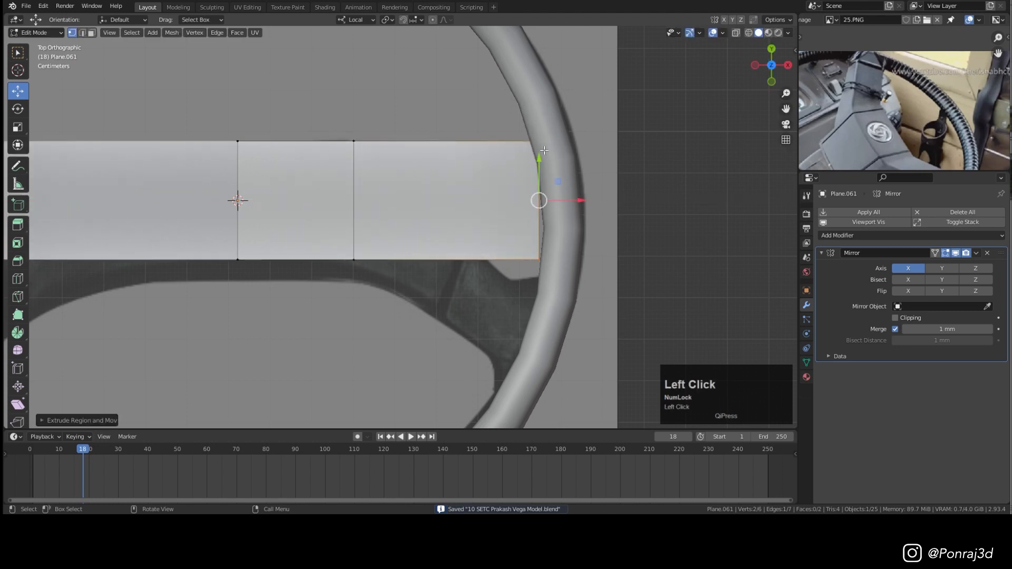
drag(537, 166, 525, 308)
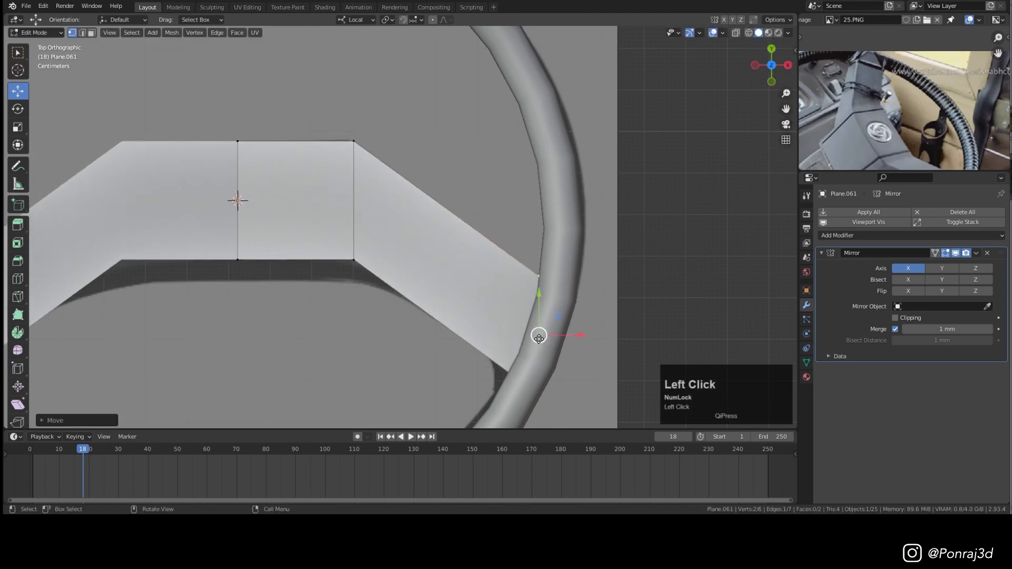
key(r)
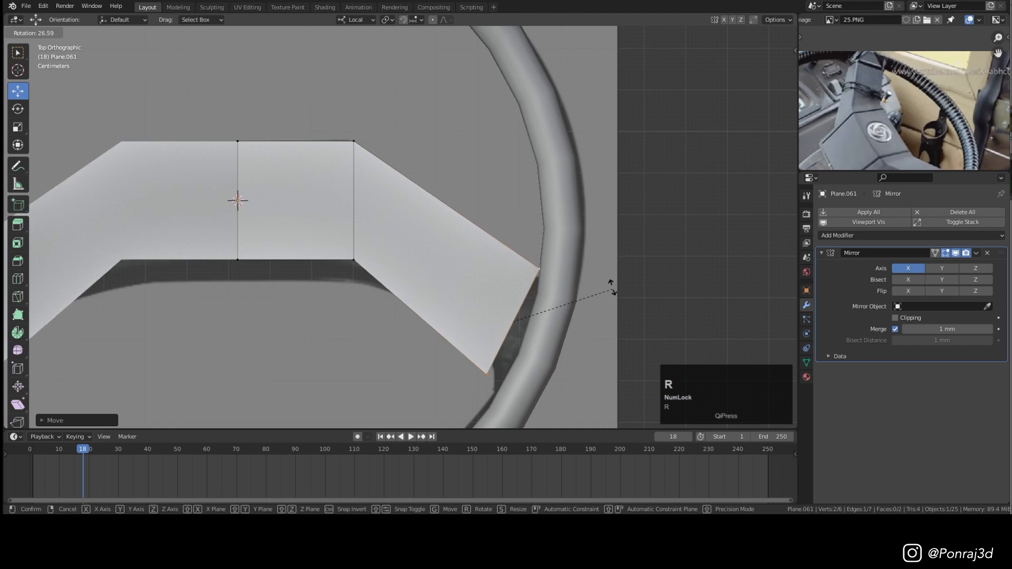
click(604, 282)
drag(515, 320, 503, 316)
key(ctrl+s)
Step: Select the hub's lower edge through the mesh, adjust it slightly along Y, and save the file
key(alt+z)
shift+middle_drag(385, 295, 451, 297)
drag(445, 295, 283, 242)
drag(359, 225, 359, 226)
key(alt+z)
key(ctrl+s)
Step: Lower the hub plate's selected edge along the Z axis, using the front view
middle_drag(422, 187, 423, 126)
scroll(475, 232, down, 4)
scroll(529, 273, up, 2)
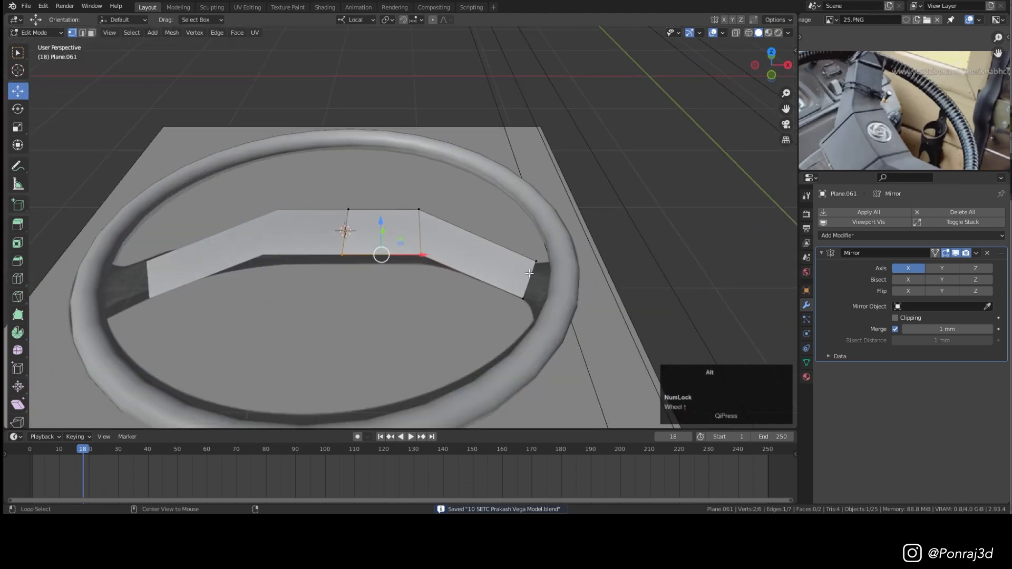
shift+middle_drag(402, 229, 395, 218)
key(KP_1)
mouse_move(373, 175)
mouse_down()
mouse_move(371, 201)
mouse_move(370, 191)
mouse_up()
middle_drag(371, 191, 403, 210)
drag(371, 196, 372, 201)
Step: Lower the steering wheel reference image along the Z axis, well below the wheel rim
key(Tab)
scroll(596, 255, down, 5)
click(596, 255)
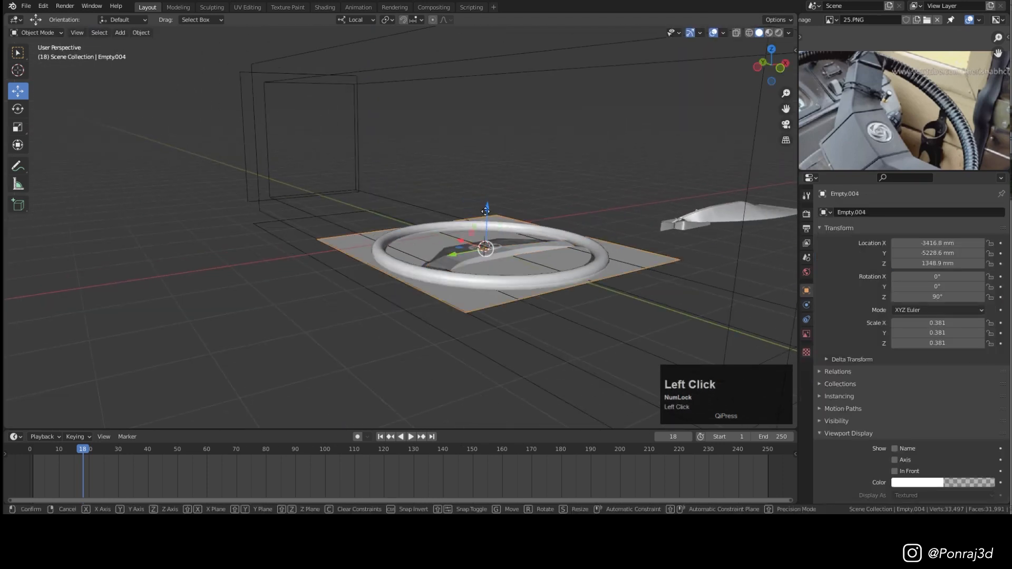
drag(486, 205, 486, 237)
Step: Lower the hub plate slightly along the Z axis relative to the rim, using the front view
click(500, 240)
scroll(586, 239, up, 6)
middle_drag(587, 240, 522, 186)
key(KP_1)
scroll(475, 184, up, 3)
drag(400, 164, 401, 181)
Step: Extrude the hub plate's faces about 25 mm to give the plate and spokes thickness
key(Tab)
scroll(506, 163, down, 5)
middle_drag(515, 154, 517, 198)
key(e)
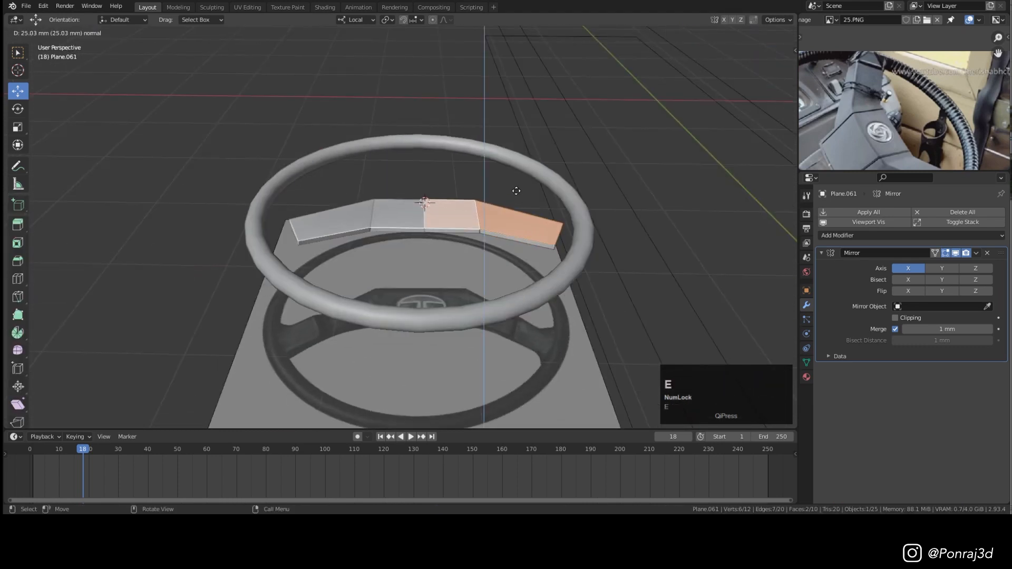
click(516, 189)
Step: Raise the lower edge at the spoke's outer end slightly along Z, using the front view in wireframe
key(KP_1)
scroll(485, 208, up, 3)
key(shift+z)
drag(549, 181, 551, 174)
key(shift+z)
Step: Extrude the underside face of the hub's centre section downward
mouse_move(504, 171)
middle_down()
mouse_move(521, 214)
mouse_move(435, 178)
mouse_move(428, 227)
mouse_move(446, 182)
middle_up()
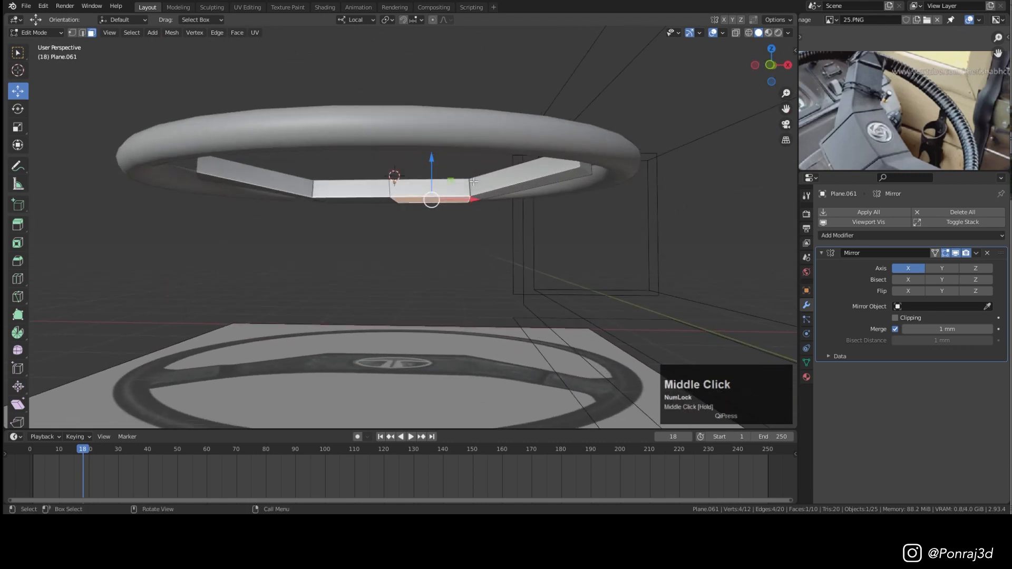
key(e)
click(471, 233)
Step: Pull the lower and middle edges of the hub's front face outward along Y to slope it like the reference photo
middle_drag(471, 233, 607, 301)
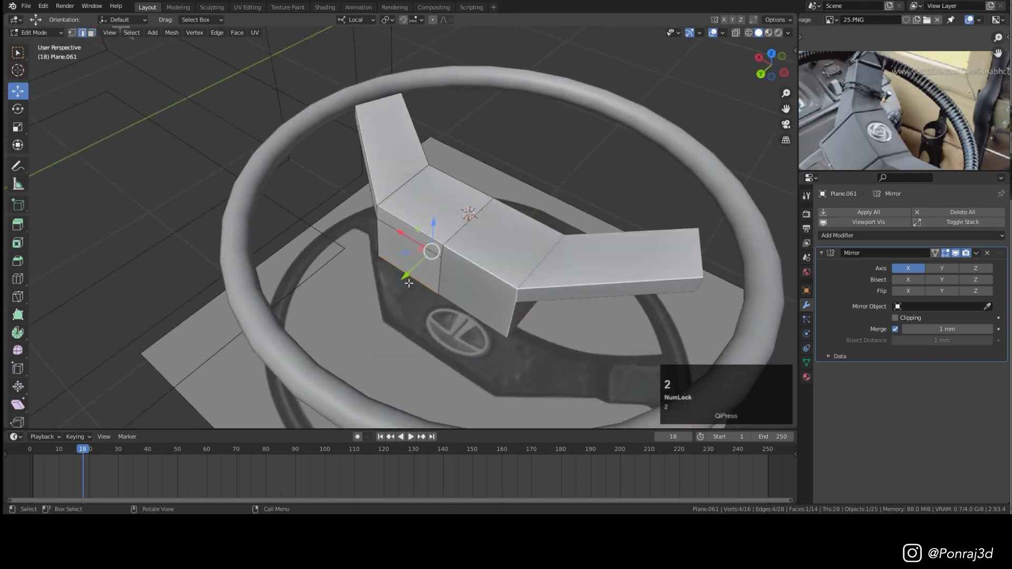
click(409, 283)
scroll(407, 278, up, 3)
middle_drag(407, 278, 402, 254)
drag(372, 297, 342, 310)
drag(383, 247, 362, 256)
scroll(892, 119, down, 3)
middle_drag(894, 124, 875, 97)
mouse_move(474, 200)
middle_down()
mouse_move(464, 204)
mouse_move(477, 200)
middle_up()
drag(356, 231, 347, 232)
middle_drag(348, 232, 369, 222)
scroll(367, 221, up, 3)
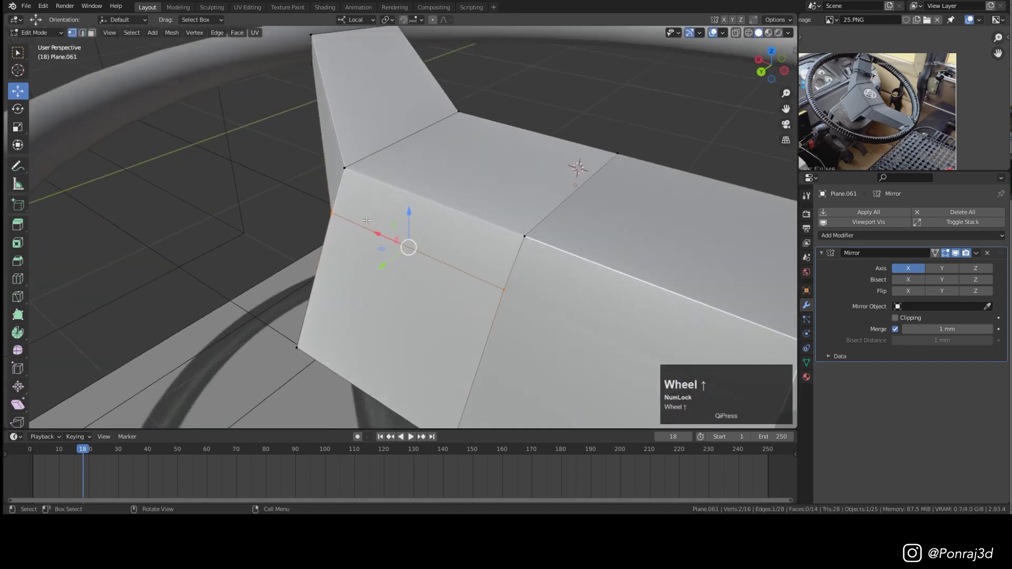
Step: Straighten the outer and centre vertical edge paths of the hub's front face with LoopTools Gstretch
click(337, 171)
shift+middle_drag(337, 171, 318, 264)
right_click(565, 109)
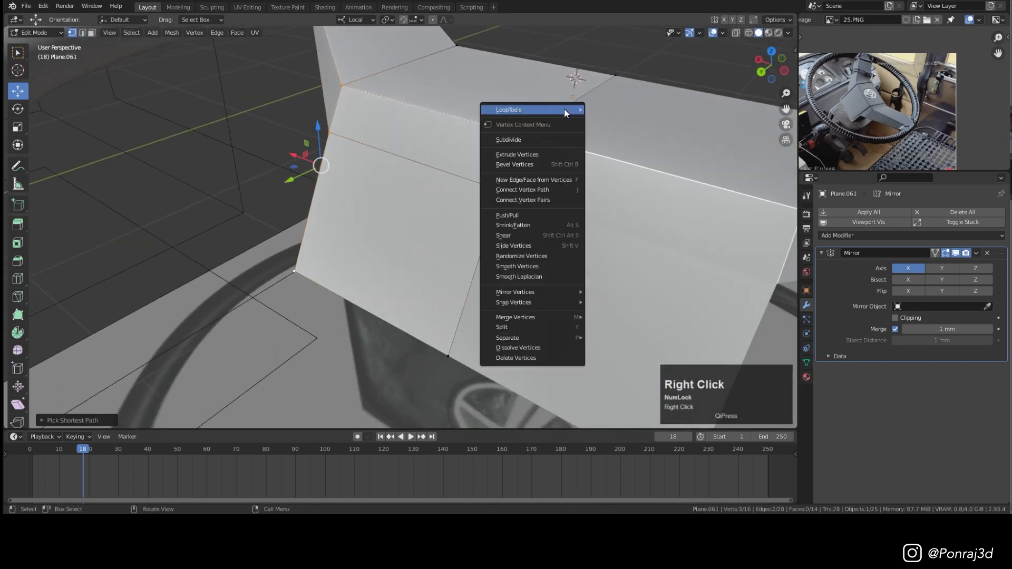
mouse_move(564, 108)
click(629, 150)
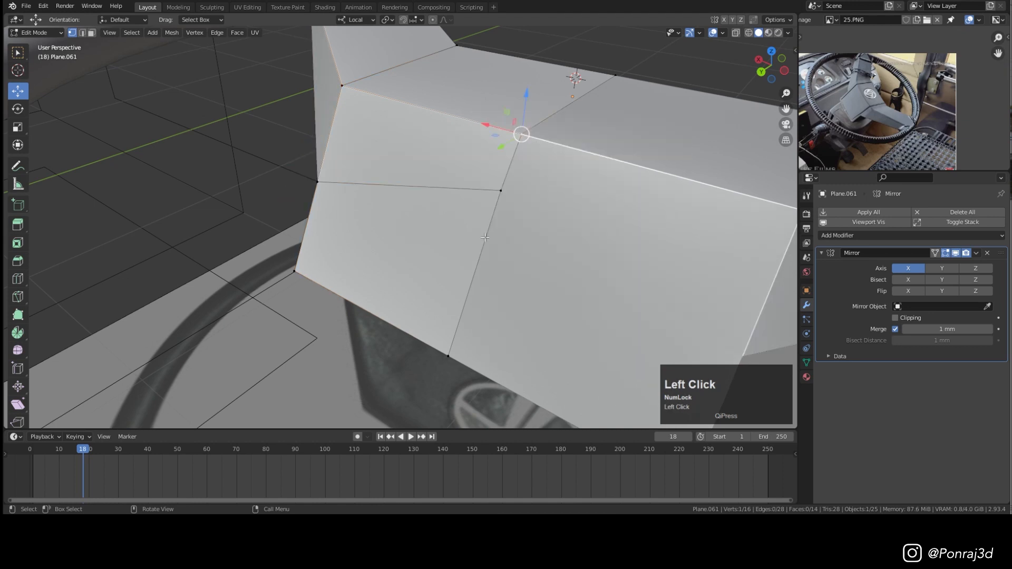
ctrl+click(444, 349)
right_click(615, 174)
mouse_move(615, 174)
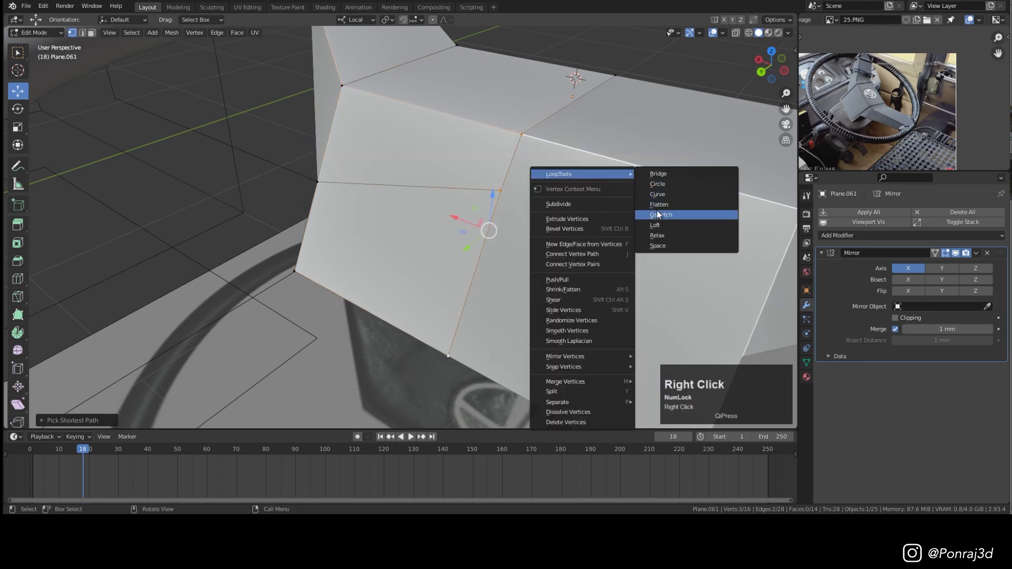
click(657, 210)
Step: Lower the bottom face of the hub's centre section along the Z axis
scroll(483, 187, down, 3)
middle_drag(483, 187, 474, 129)
key(3)
click(452, 228)
middle_drag(452, 229, 510, 235)
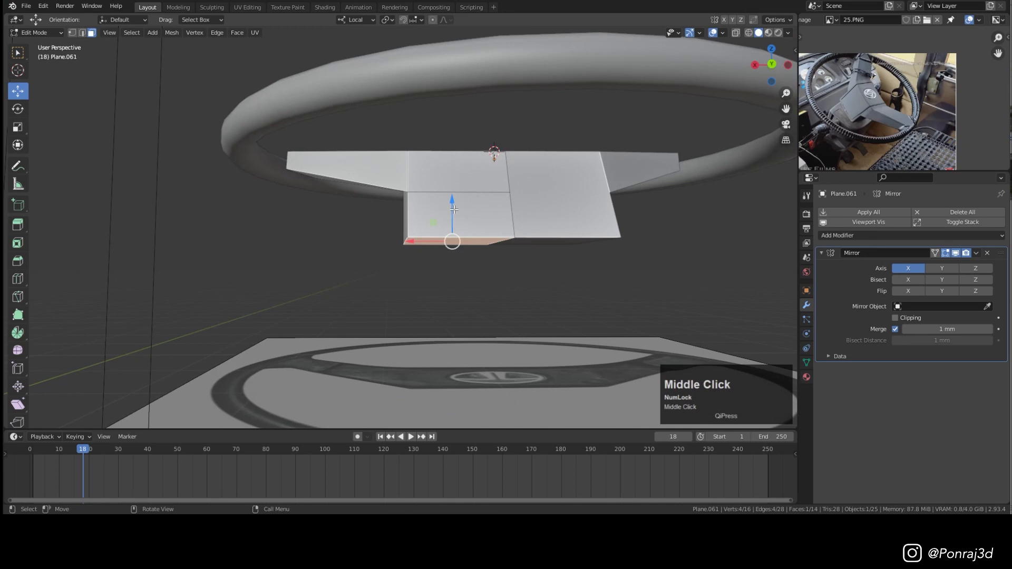
middle_drag(454, 210, 510, 219)
drag(452, 202, 460, 230)
Step: Straighten the two vertical edge paths of the deepened hub section again with LoopTools
middle_drag(465, 221, 483, 284)
click(525, 114)
ctrl+click(552, 215)
right_click(668, 123)
click(732, 155)
click(471, 178)
ctrl+click(508, 281)
right_click(696, 142)
click(760, 175)
Step: Apply the hub's Mirror modifier and save the file
middle_drag(738, 171, 654, 185)
key(Tab)
key(ctrl+s)
click(967, 267)
key(ctrl+s)
Step: Delete the internal faces along the hub's centre seam, using wireframe shading to reach them
key(Tab)
scroll(454, 256, up, 3)
scroll(454, 256, up, 3)
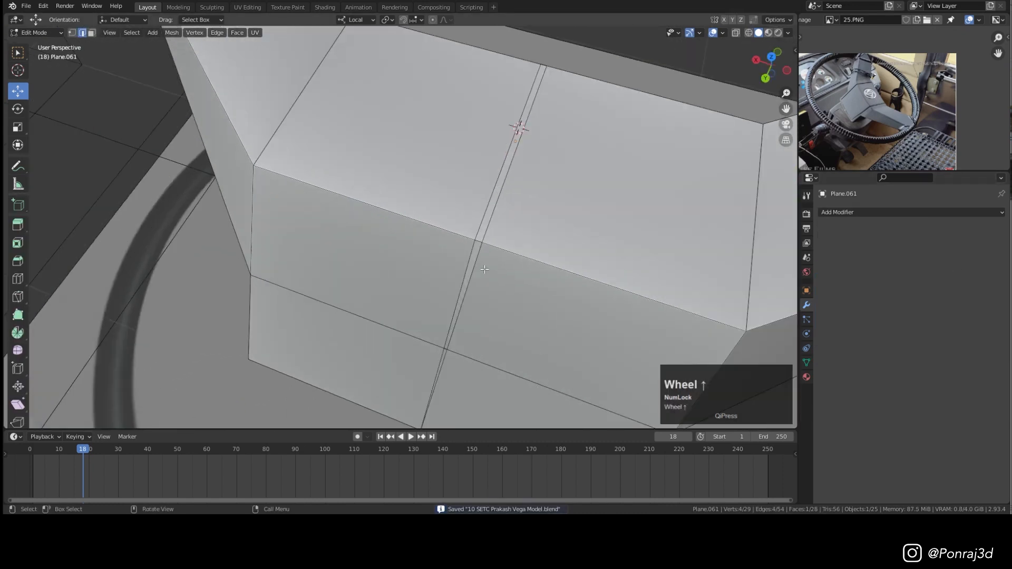
key(shift+z)
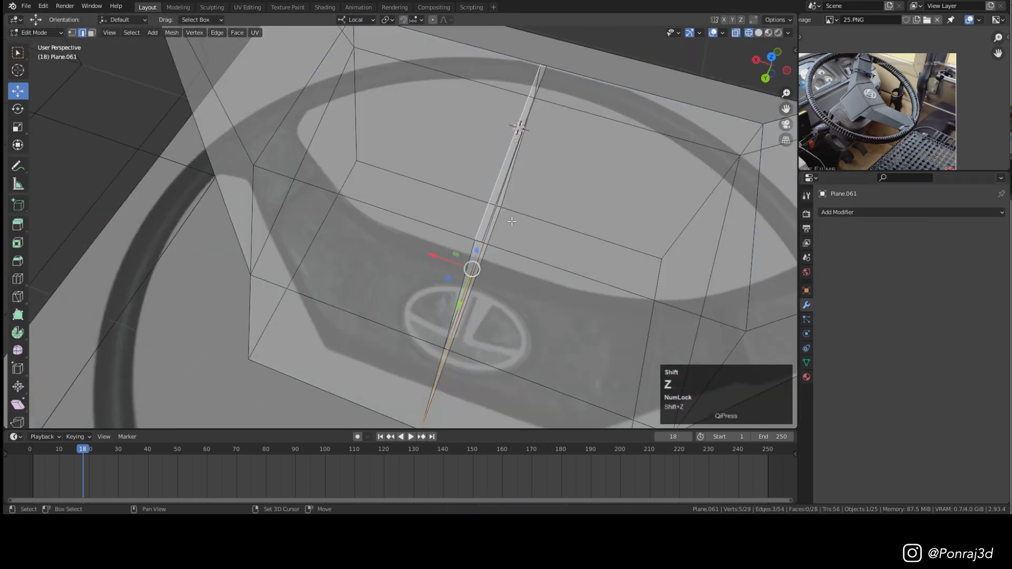
key(shift+z)
middle_drag(413, 230, 408, 216)
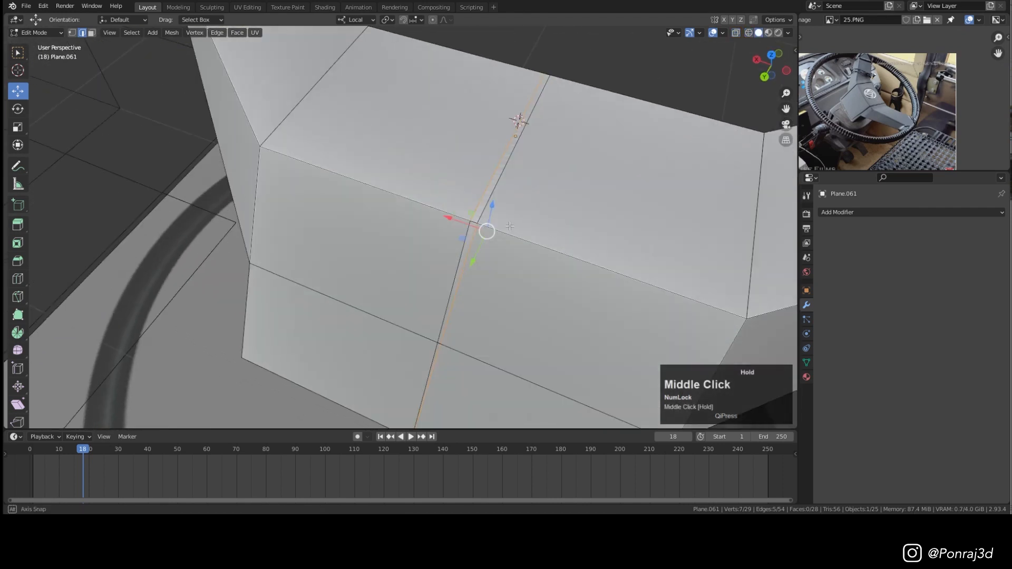
key(shift+z)
middle_drag(468, 248, 479, 203)
scroll(503, 201, down, 2)
scroll(478, 199, up, 3)
key(3)
click(505, 200)
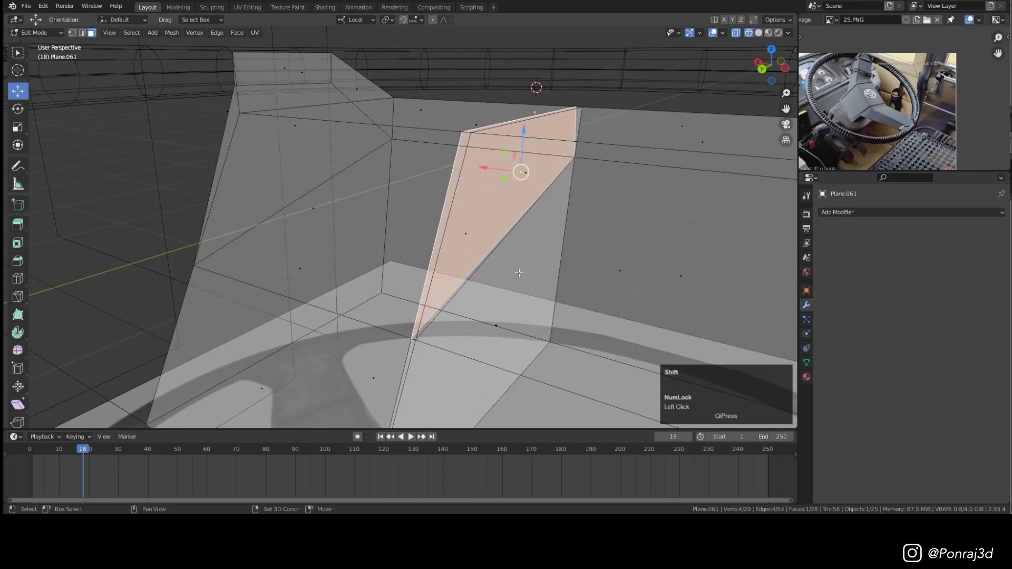
shift+click(507, 302)
key(x)
click(613, 251)
click(530, 177)
shift+click(508, 301)
key(x)
middle_drag(539, 154, 523, 168)
key(z)
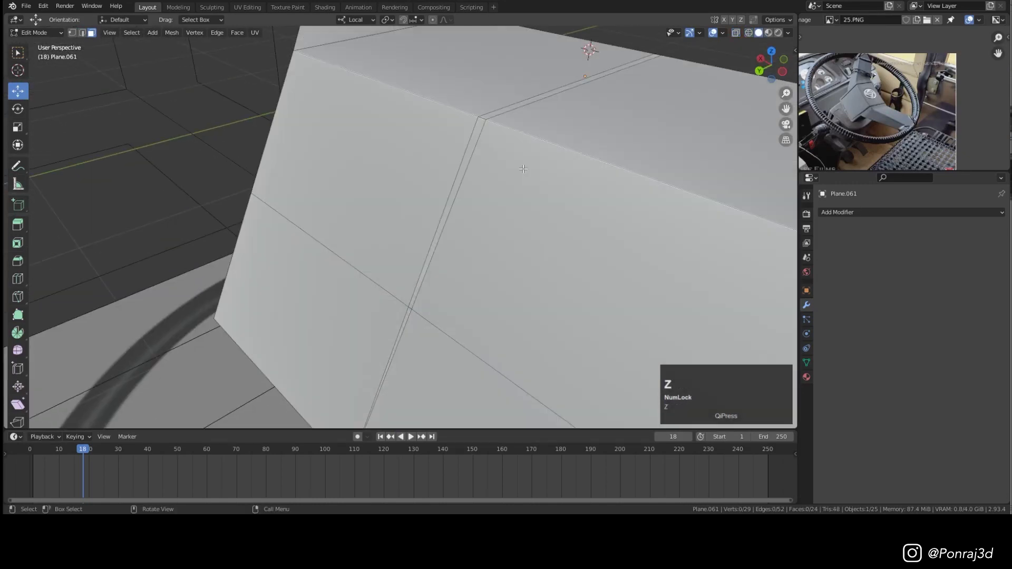
Step: Flatten the centre seam's vertices by scaling them to 0 along X and merge them by distance
scroll(477, 162, down, 1)
alt+click(470, 166)
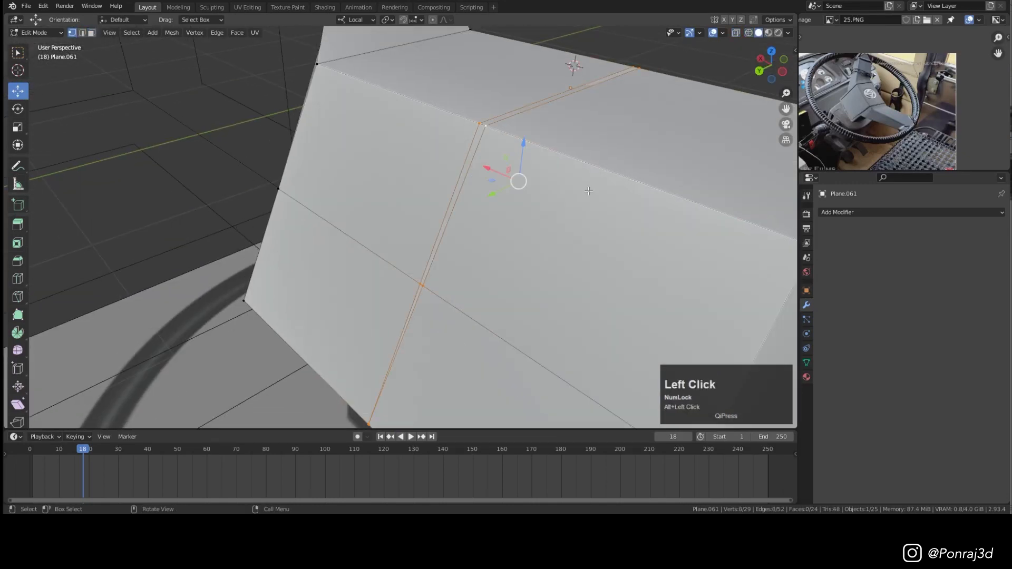
middle_drag(589, 191, 664, 207)
key(s)
key(x)
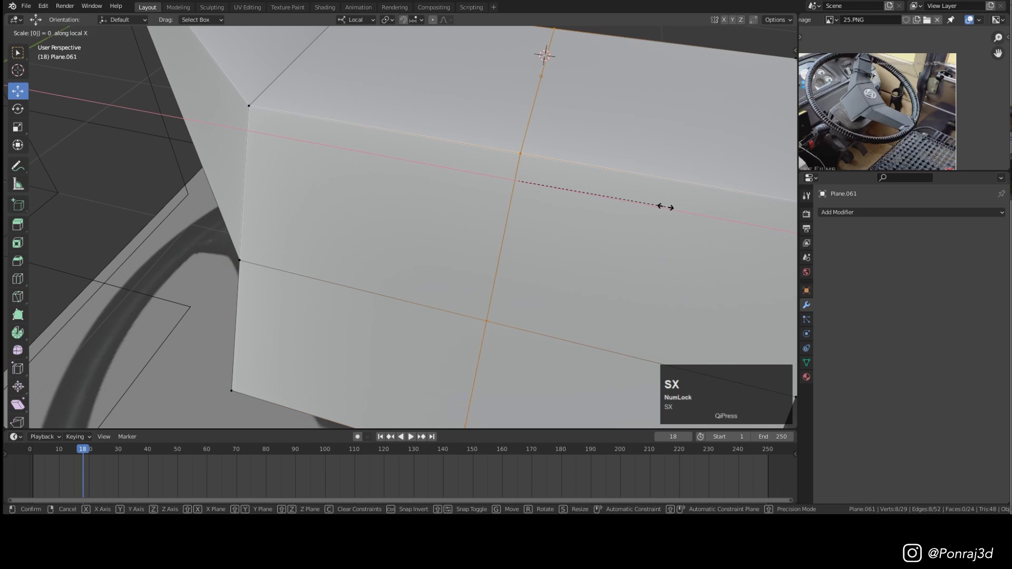
click(665, 207)
key(F3)
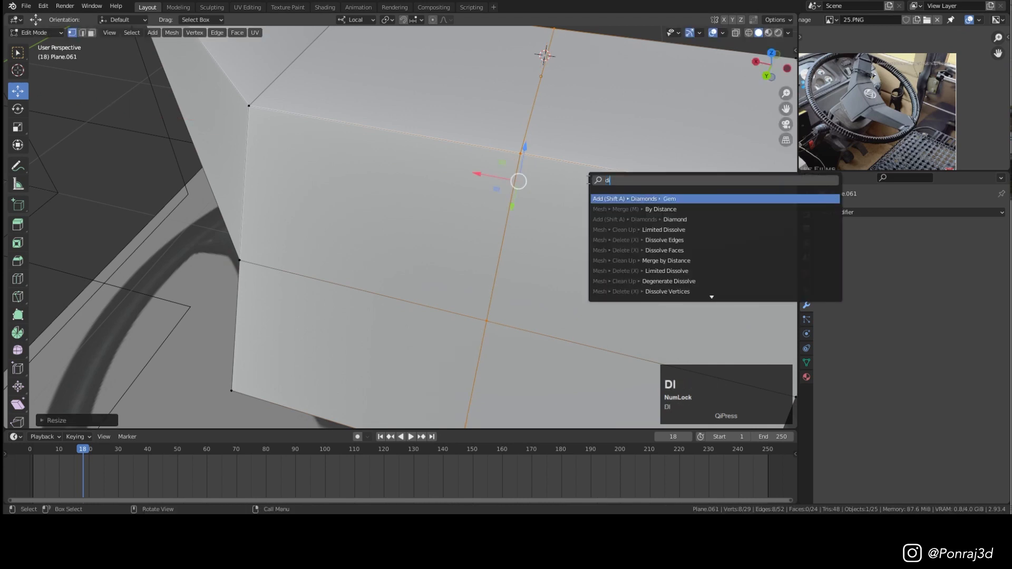
key(Return)
Step: Dissolve the vertical edge loop running through the middle of the hub
scroll(520, 196, down, 3)
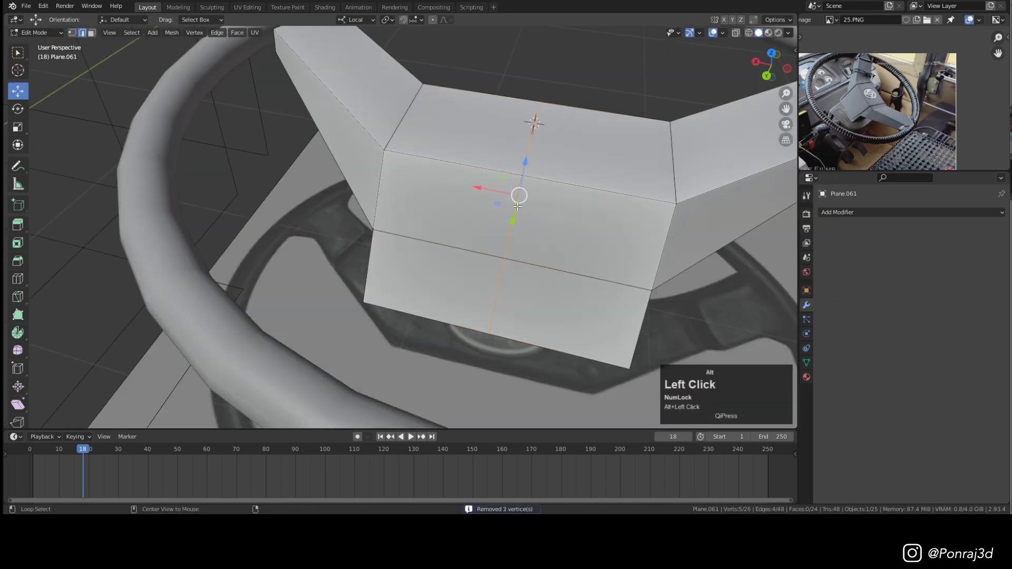
key(g)
key(Escape)
key(x)
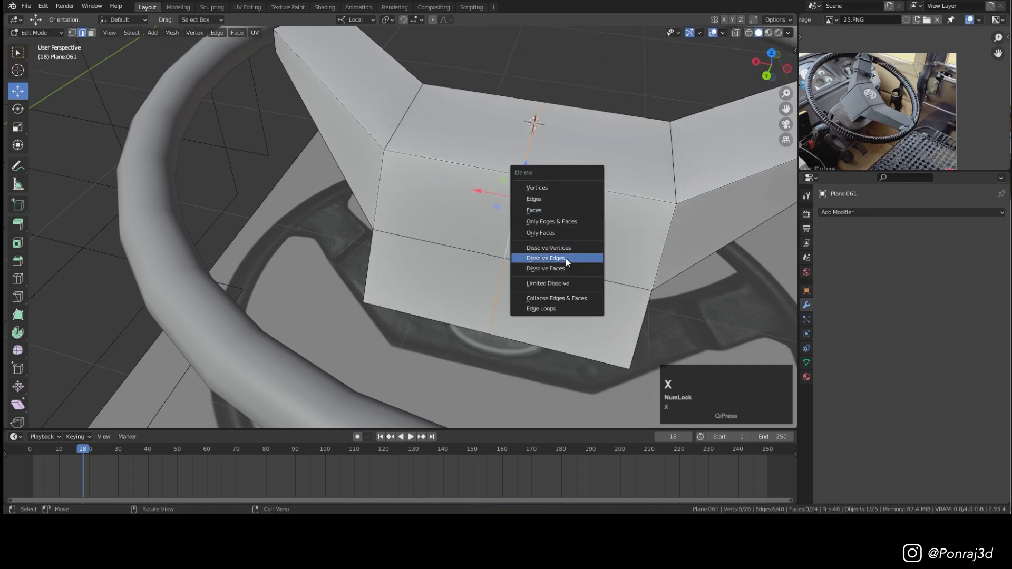
click(565, 258)
Step: Select the connected faces wrapping around the hub's centre section and save the file
middle_drag(495, 225, 510, 224)
key(3)
click(501, 296)
key(ctrl+s)
scroll(501, 290, down, 4)
middle_drag(501, 290, 296, 237)
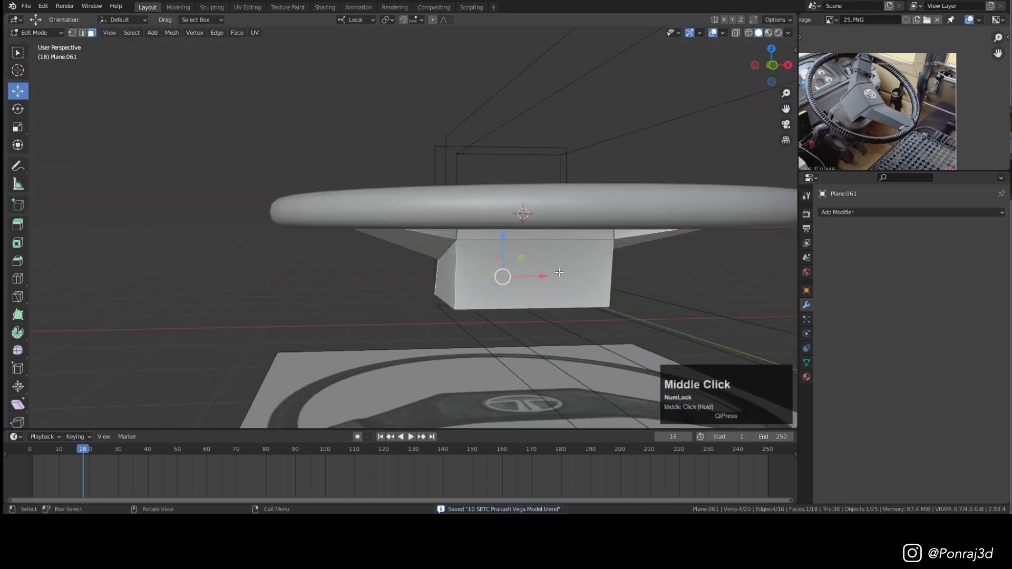
ctrl+click(538, 266)
middle_drag(536, 219, 542, 292)
middle_drag(470, 250, 480, 190)
ctrl+click(551, 258)
ctrl+click(575, 301)
middle_drag(575, 301, 564, 343)
scroll(598, 234, up, 3)
key(ctrl+s)
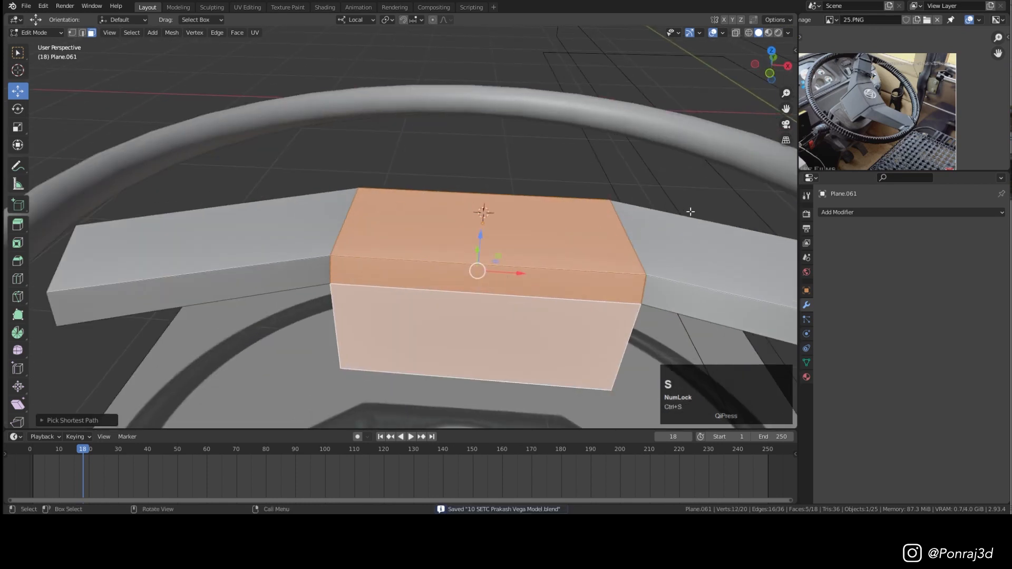
Step: Inset the selected centre faces twice, with a wider border first and a narrow strip inside it
key(i)
click(685, 213)
scroll(680, 222, up, 2)
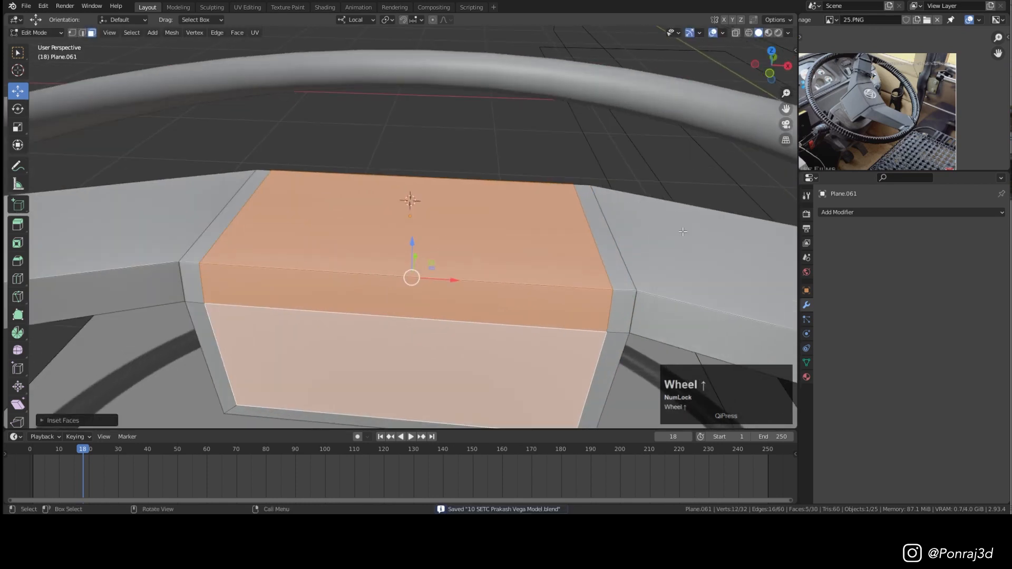
key(i)
click(678, 233)
scroll(678, 232, up, 2)
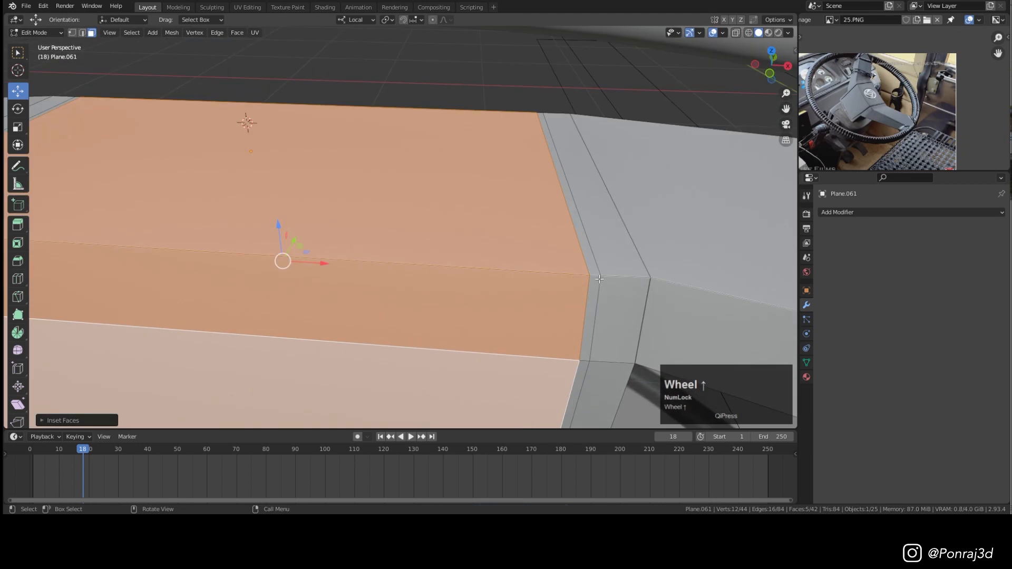
Step: Add an edge loop along the narrow inset strip and shrink it inward about 67 mm to form a groove
click(600, 278)
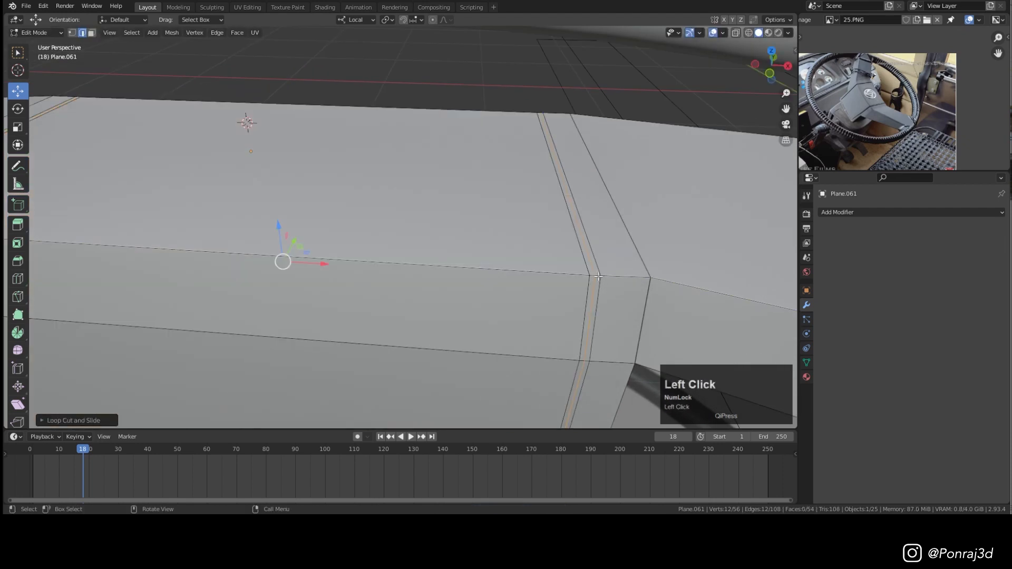
scroll(599, 268, down, 3)
middle_drag(594, 273, 647, 248)
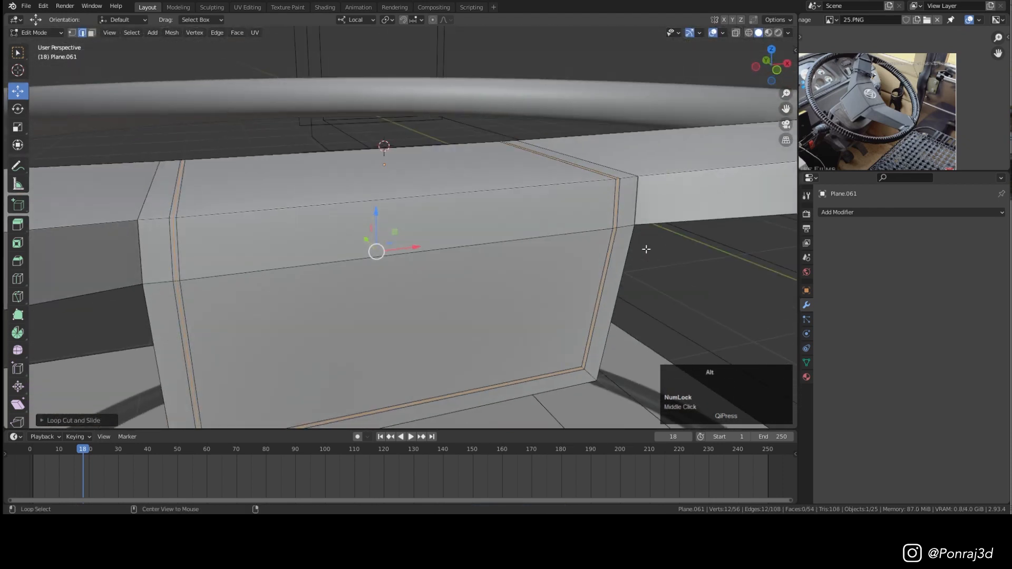
key(alt+s)
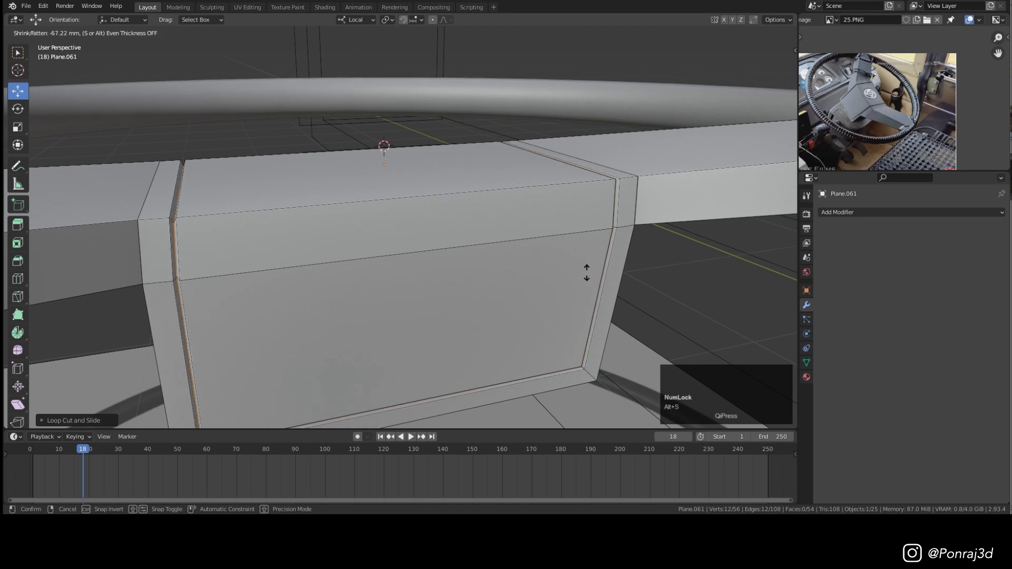
click(589, 272)
Step: Bevel the groove's border edges about 21 mm wide with one segment
middle_drag(589, 272, 578, 273)
scroll(575, 274, up, 3)
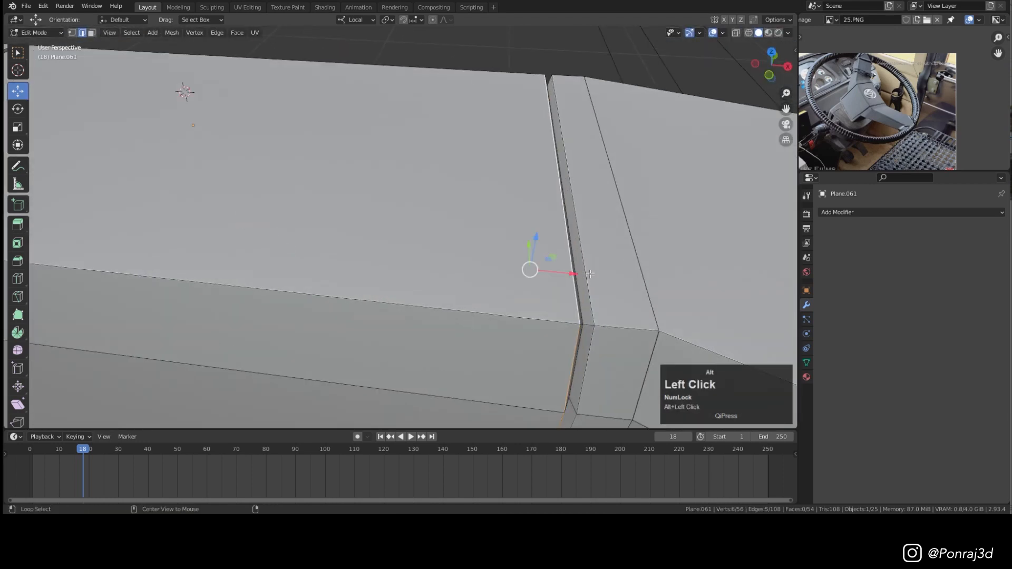
middle_drag(585, 215, 612, 242)
key(ctrl+b)
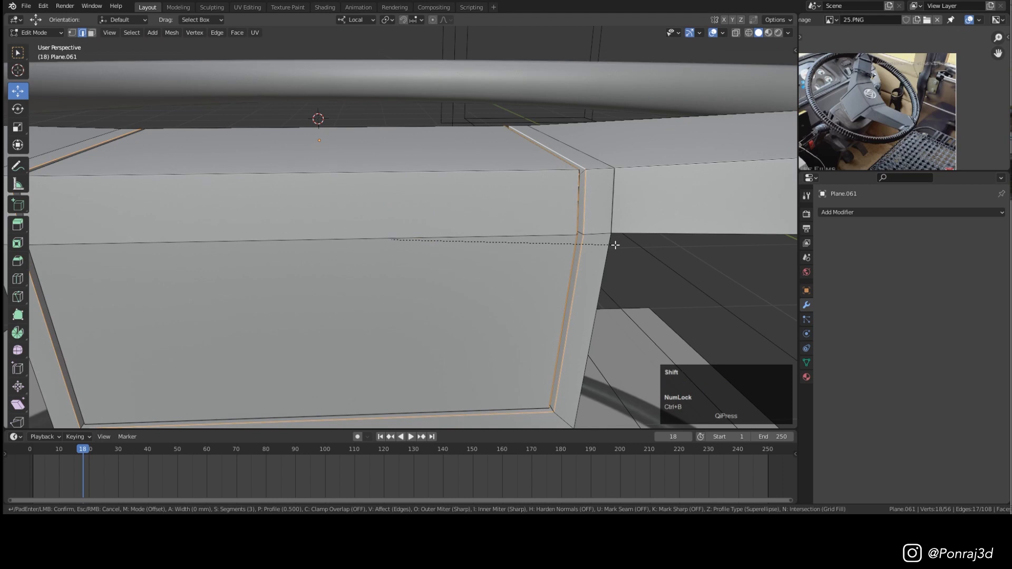
shift+scroll(642, 244, down, 2)
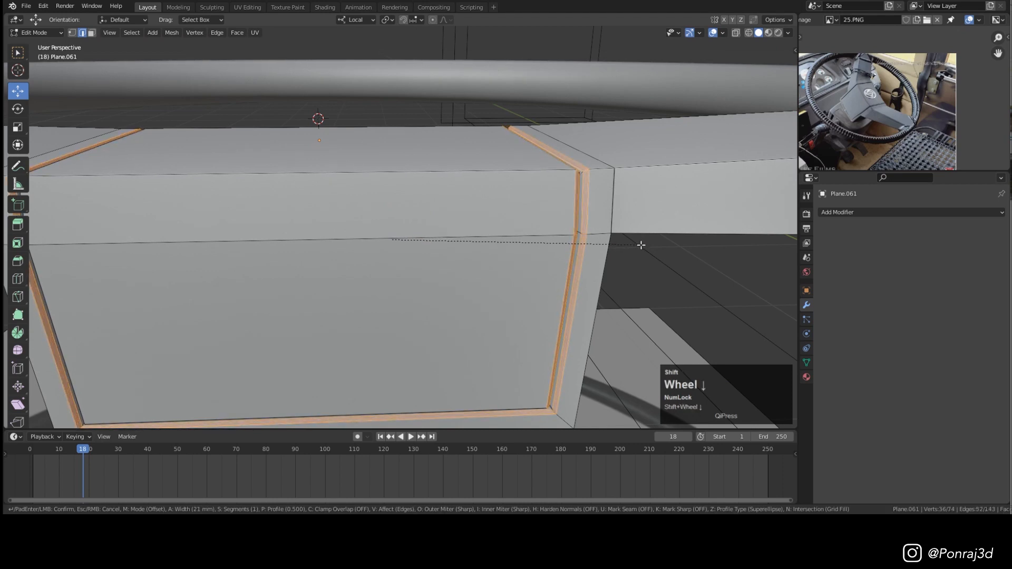
click(641, 253)
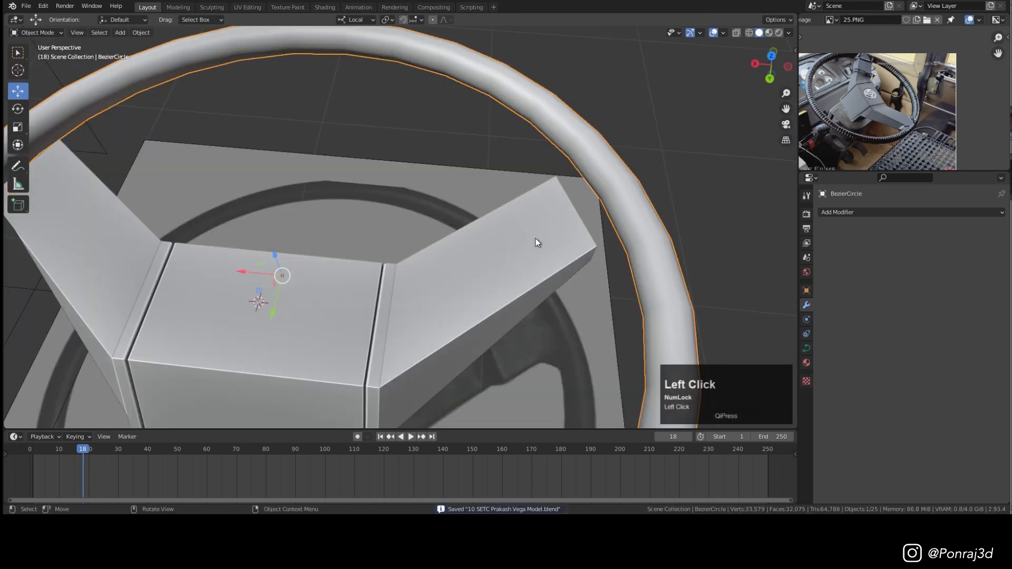
click(536, 240)
click(632, 194)
click(486, 293)
click(459, 193)
scroll(565, 214, down, 3)
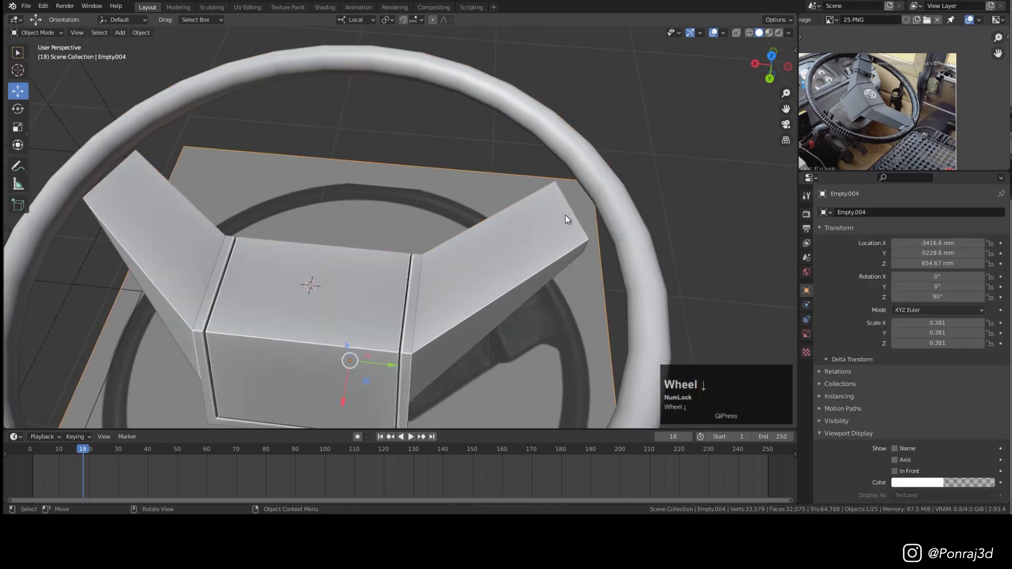
Step: Convert the steering wheel's rim curve to a mesh
click(606, 196)
scroll(608, 201, up, 3)
right_click(609, 196)
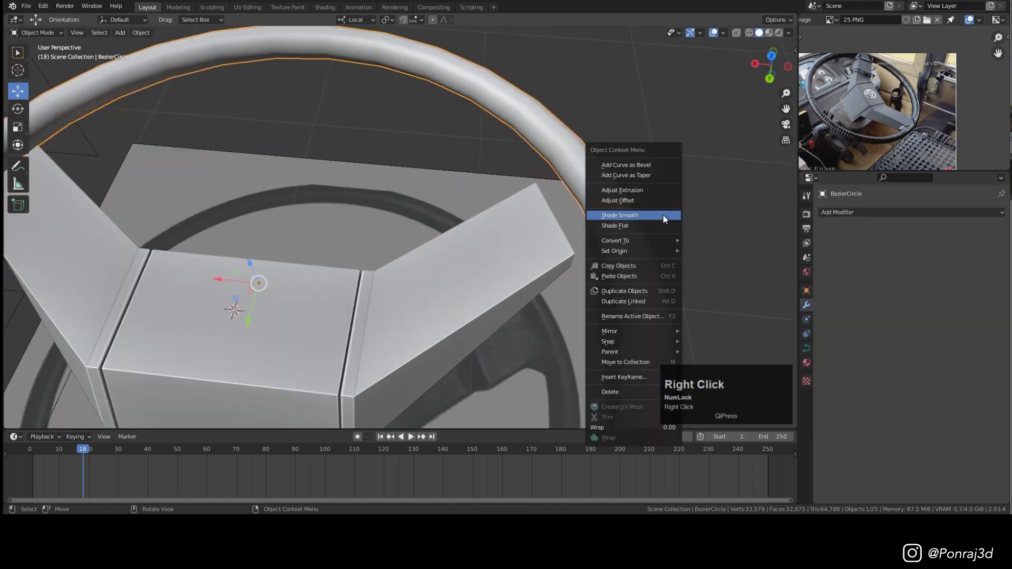
mouse_move(685, 242)
click(754, 252)
middle_drag(527, 246, 568, 201)
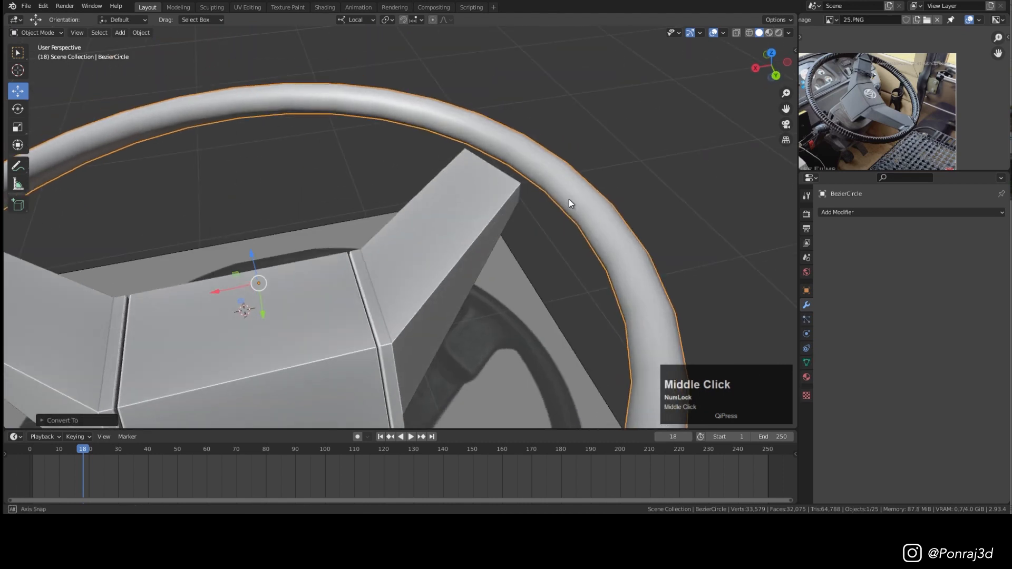
scroll(502, 204, down, 3)
scroll(499, 185, up, 4)
key(Tab)
key(Tab)
Step: Open the hub-and-spokes mesh for editing in top view with see-through display enabled
click(509, 173)
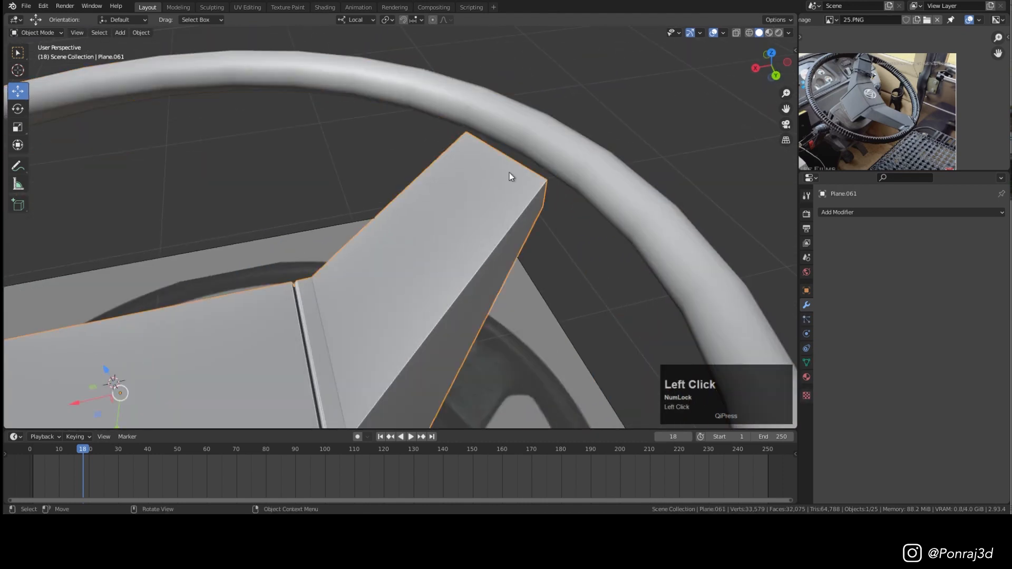
scroll(509, 175, down, 5)
key(KP_7)
scroll(509, 175, down, 1)
shift+middle_drag(269, 258, 474, 117)
scroll(451, 177, up, 3)
key(Tab)
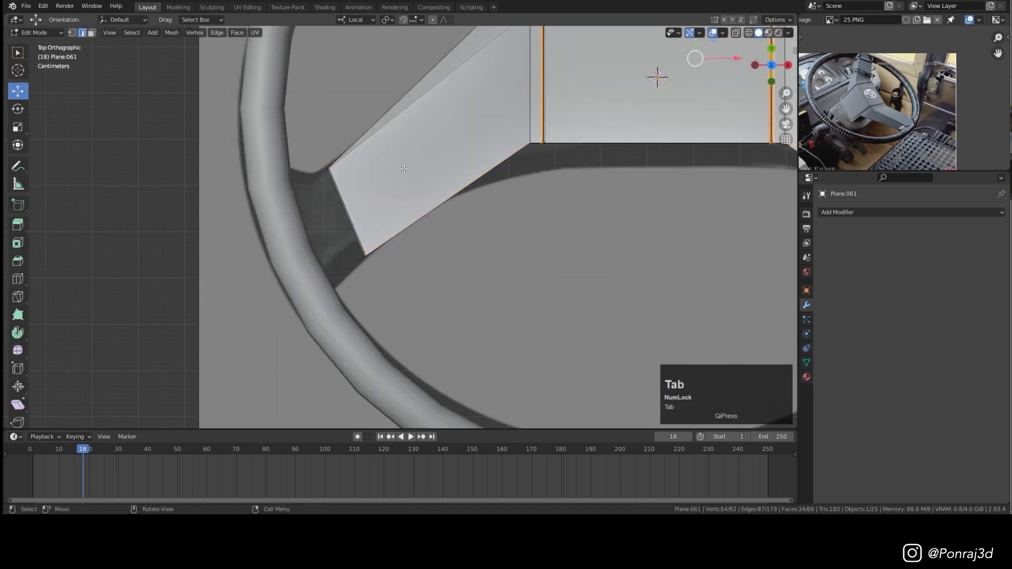
key(z)
Step: Move the end vertices of the right spoke about 22 mm outward and down toward the rim, following the reference image
scroll(440, 217, down, 5)
mouse_move(514, 214)
shift+middle_down()
mouse_move(529, 226)
mouse_move(379, 238)
shift+middle_up()
scroll(457, 257, up, 3)
scroll(459, 258, up, 1)
click(571, 208)
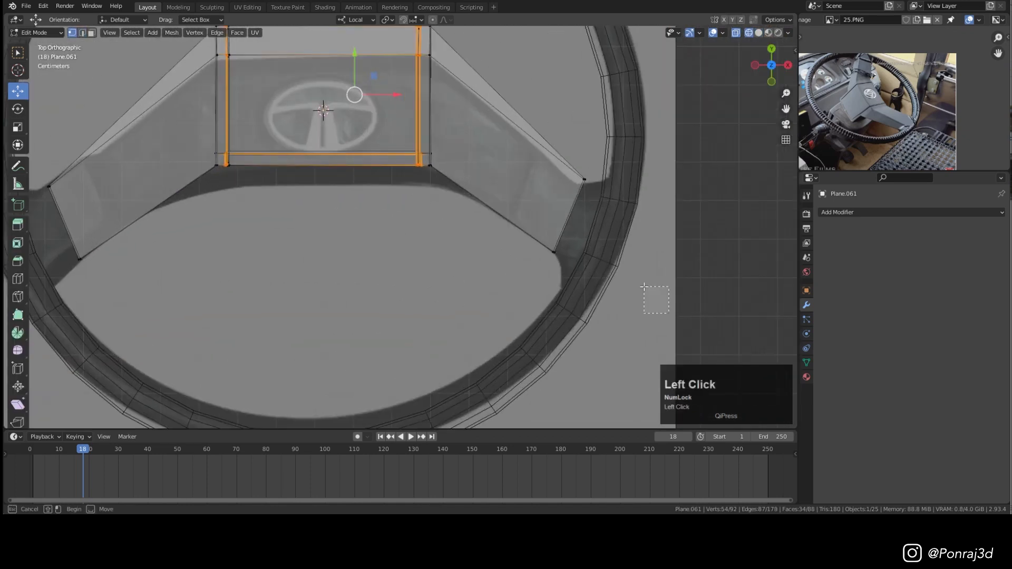
key(g)
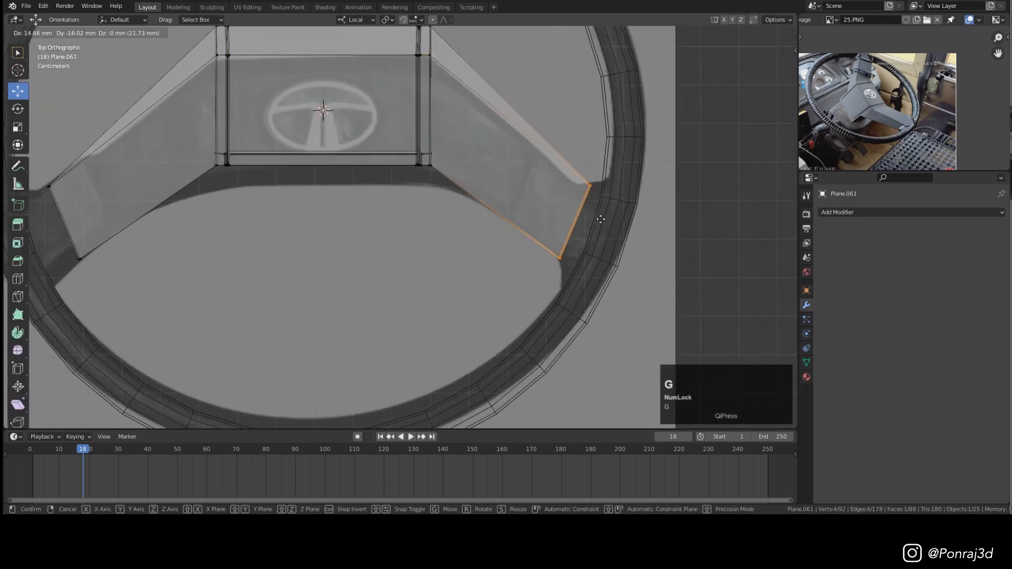
click(599, 219)
Step: Move the end vertices of the left spoke outward and down toward the rim to match the reference image
scroll(599, 219, down, 4)
scroll(314, 242, up, 1)
drag(249, 188, 248, 188)
key(g)
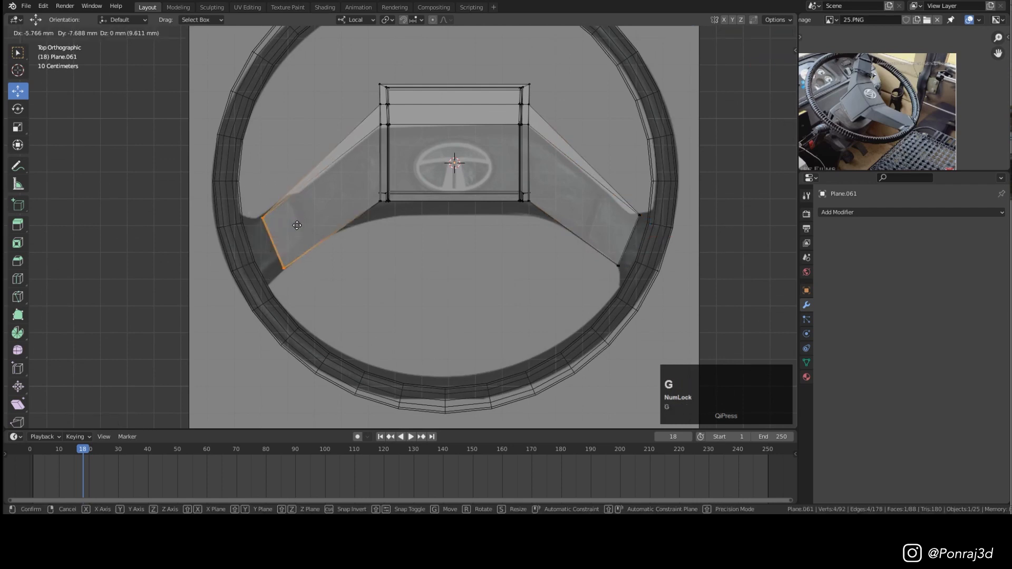
Step: Delete the four inner faces of the rim facing the end of the first spoke
click(390, 284)
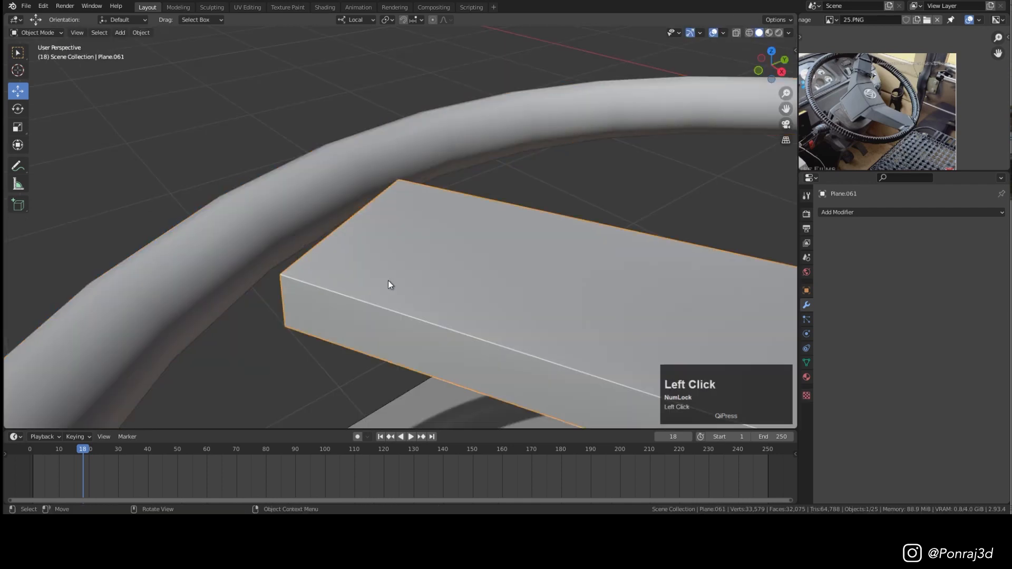
key(Tab)
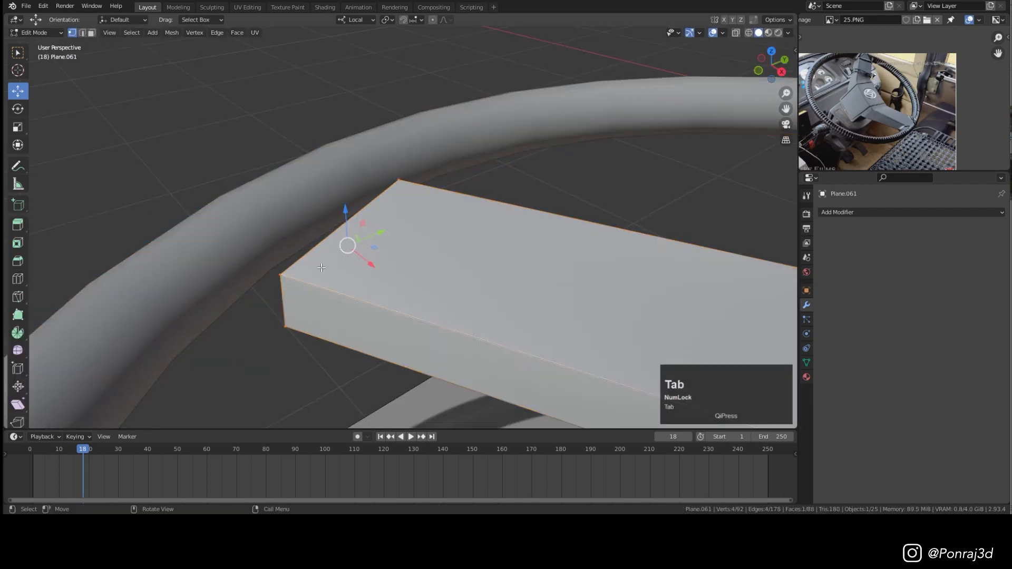
key(Tab)
click(270, 235)
key(Tab)
click(258, 269)
shift+click(259, 271)
shift+click(287, 249)
shift+click(306, 220)
key(x)
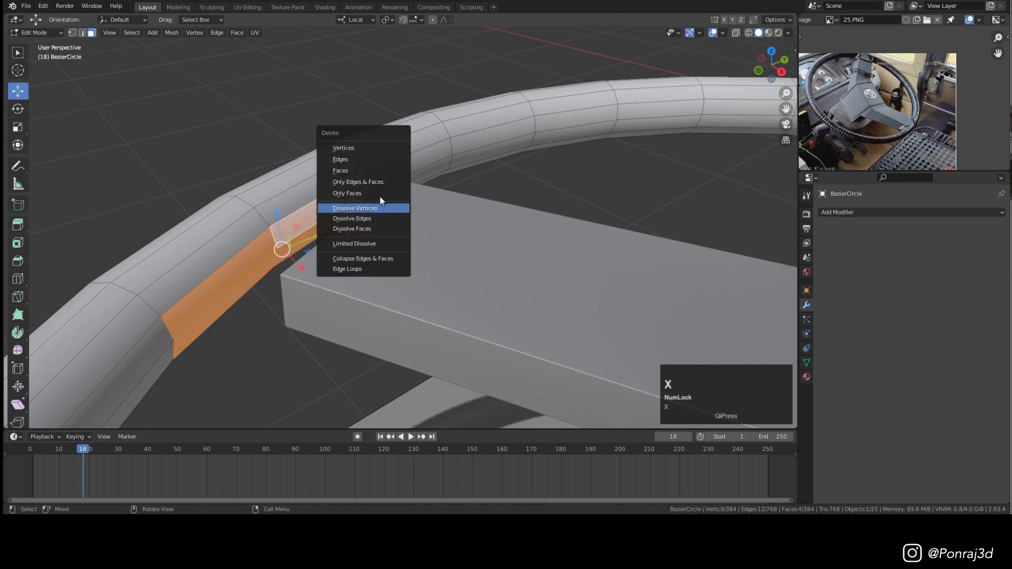
click(362, 160)
key(ctrl+z)
key(x)
click(342, 203)
Step: Delete the inner rim faces facing the end of the opposite spoke
scroll(345, 195, down, 9)
middle_drag(359, 174, 509, 190)
scroll(519, 169, up, 6)
middle_drag(543, 103, 441, 159)
scroll(527, 95, up, 7)
click(436, 175)
shift+click(514, 181)
middle_drag(527, 195, 467, 158)
key(x)
click(463, 151)
key(Tab)
Step: Reposition the end vertices of the spoke closer to the rim opening and save the file
scroll(467, 169, down, 8)
click(483, 215)
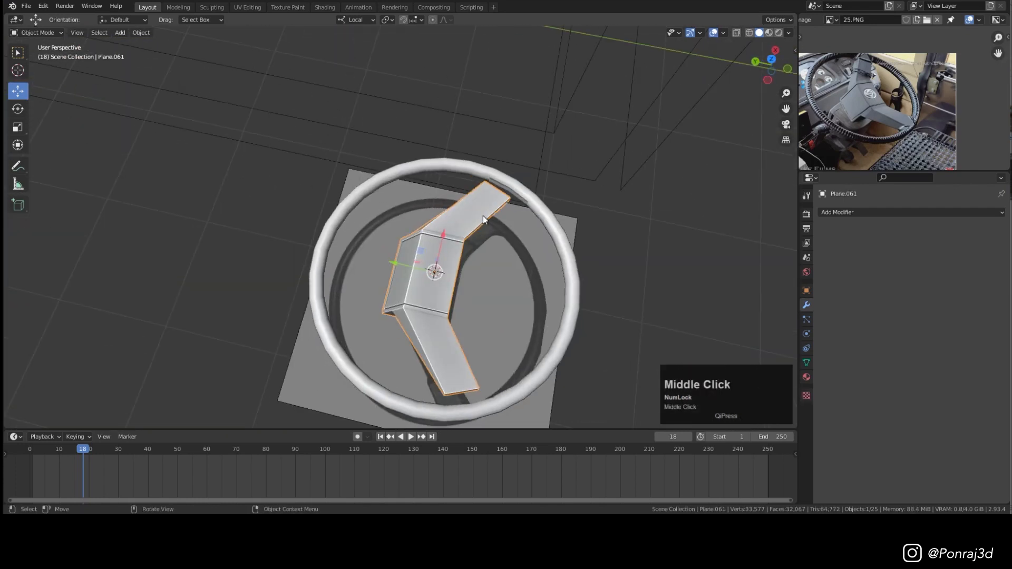
middle_drag(483, 217, 543, 198)
scroll(543, 197, up, 5)
key(Tab)
key(z)
drag(470, 215, 498, 209)
middle_drag(498, 210, 447, 206)
key(ctrl+s)
scroll(352, 165, up, 2)
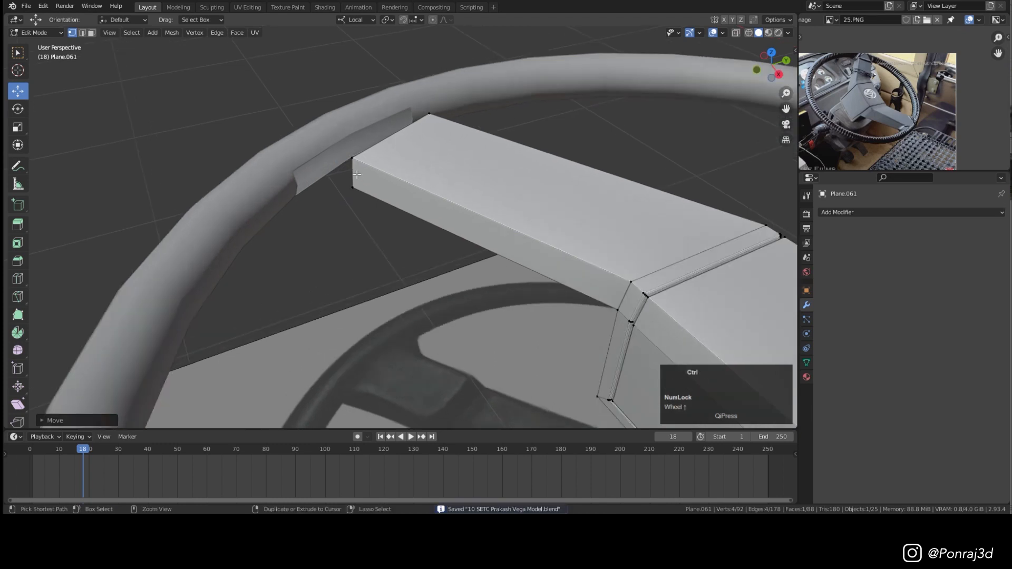
Step: Add a horizontal loop cut around the side faces of the hub and both spokes
click(357, 176)
scroll(360, 179, down, 4)
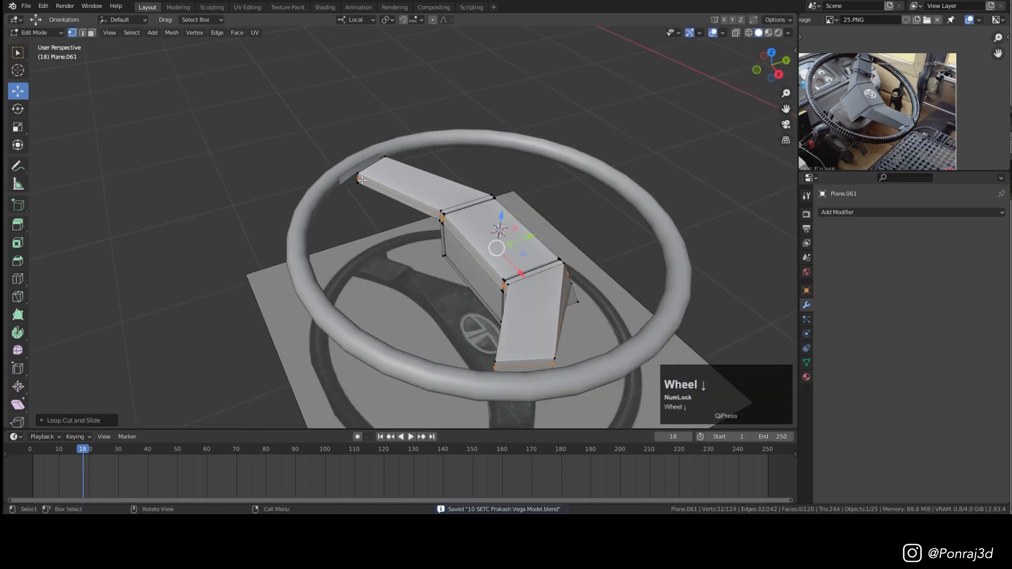
middle_drag(593, 299, 559, 321)
Step: Delete the end-cap faces of both spokes to open them toward the rim
key(3)
scroll(552, 339, up, 3)
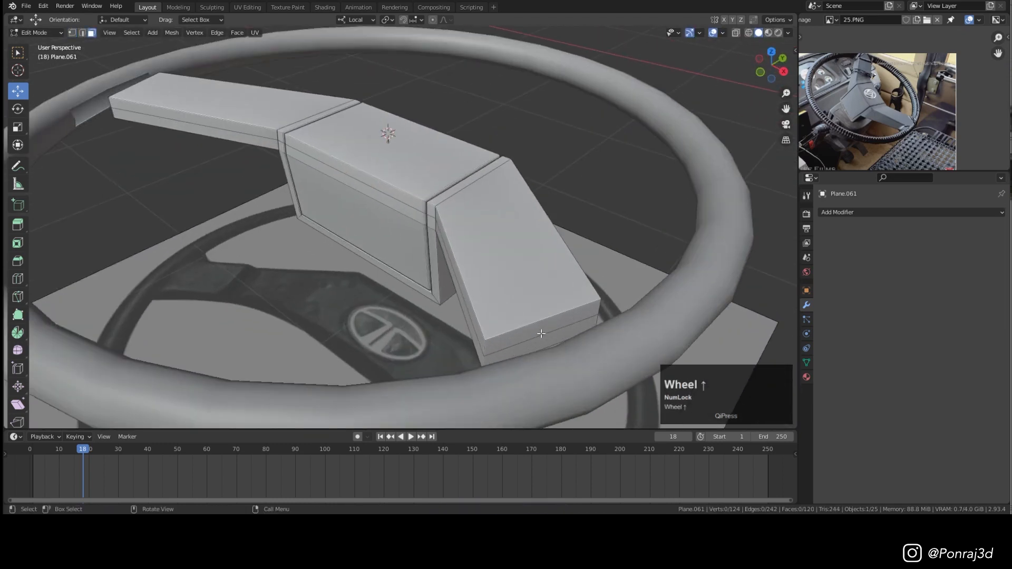
key(x)
click(644, 277)
middle_drag(644, 276, 367, 230)
scroll(369, 306, up, 3)
scroll(404, 290, up, 2)
middle_drag(403, 273, 364, 248)
shift+click(425, 277)
key(x)
click(426, 274)
Step: Join the hub-and-spokes object with the steering wheel rim into a single mesh
key(1)
scroll(364, 248, up, 3)
key(Tab)
shift+click(436, 152)
key(ctrl+j)
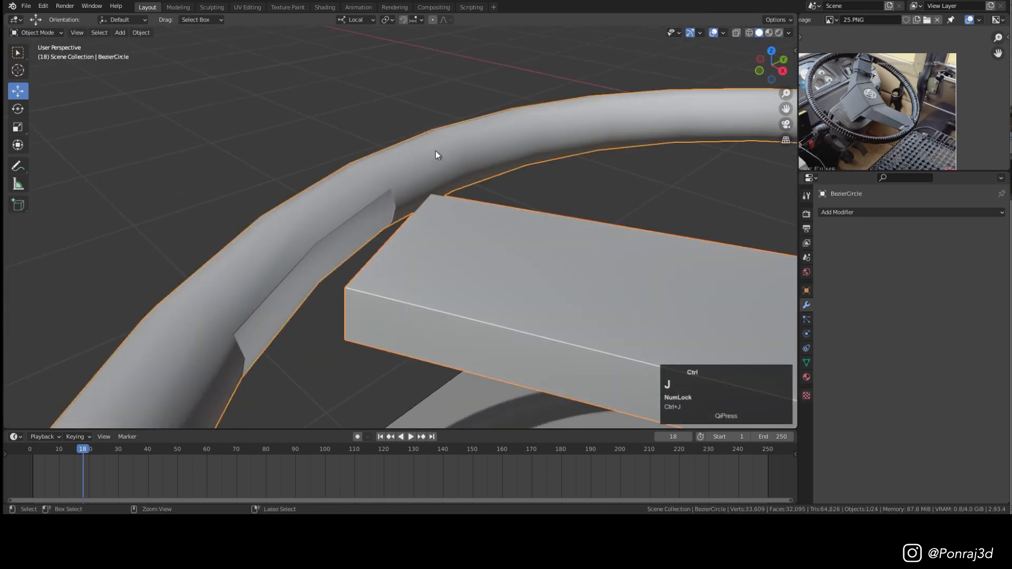
Step: Add loop cuts along the hub and spokes, dividing the spoke ends down their middle
key(Tab)
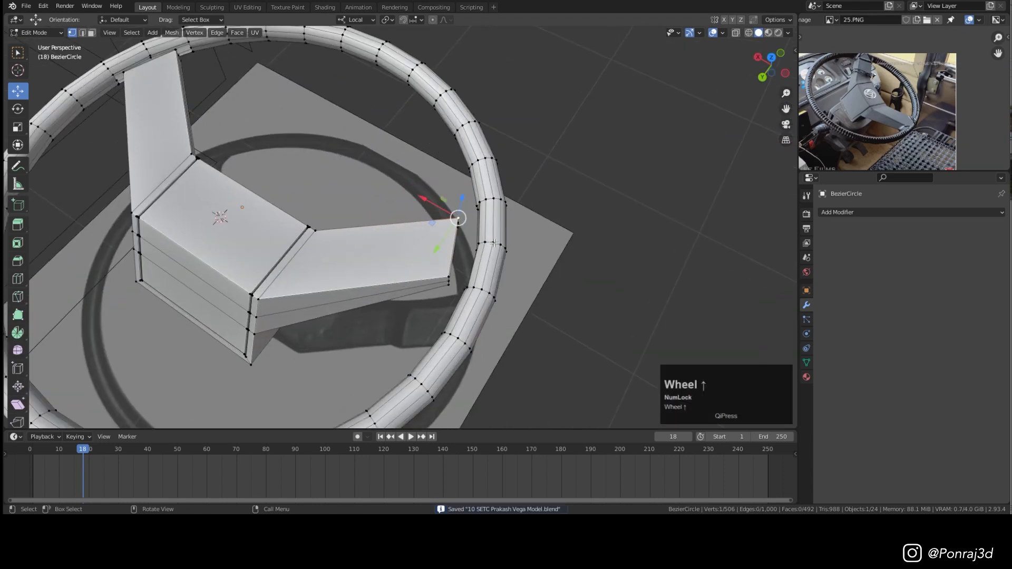
scroll(465, 247, up, 1)
click(453, 253)
click(453, 254)
middle_drag(452, 259, 323, 357)
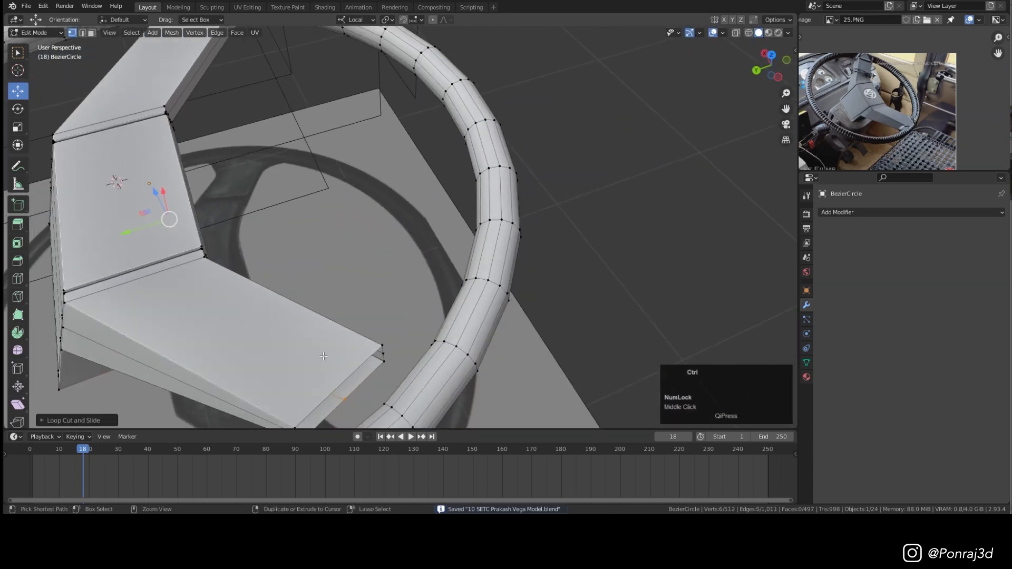
click(320, 375)
click(327, 369)
Step: Fill the gap between the first spoke's open end and the rim opening with faces
scroll(337, 317, down, 2)
middle_drag(339, 301, 147, 273)
middle_drag(188, 170, 258, 290)
scroll(259, 292, up, 3)
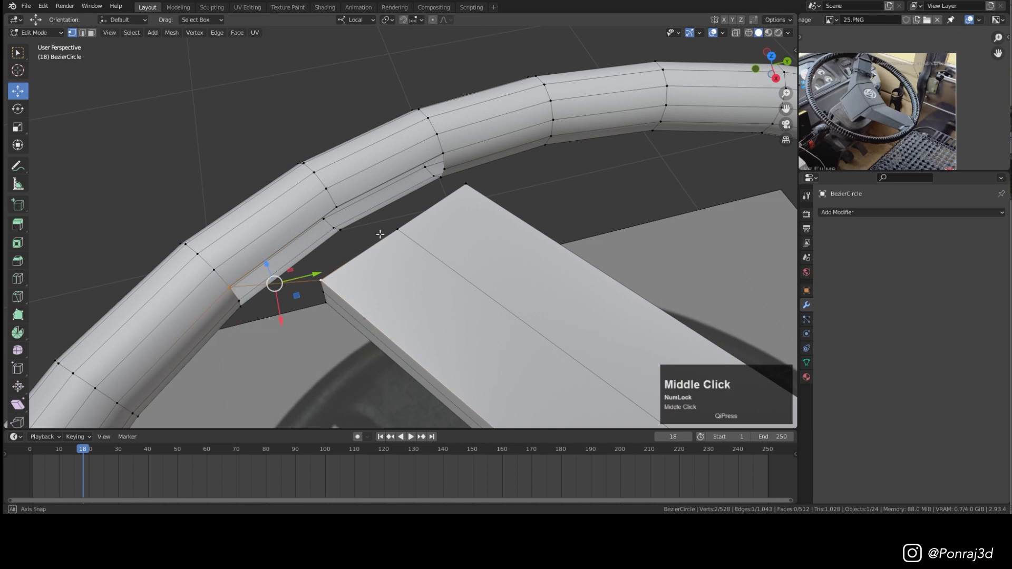
middle_drag(380, 234, 387, 220)
key(f)
key(f)
middle_drag(370, 264, 401, 226)
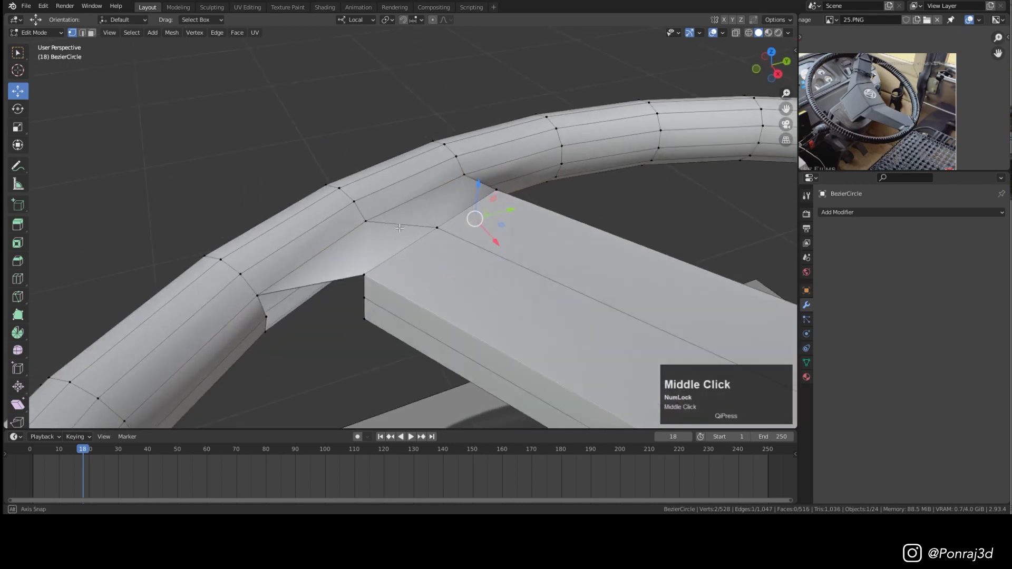
key(f)
key(f)
scroll(401, 226, down, 4)
Step: Bridge the opposite spoke's open end to the rim by filling in connecting faces
key(Tab)
mouse_move(429, 245)
middle_down()
mouse_move(551, 280)
mouse_move(271, 178)
mouse_move(398, 191)
mouse_move(423, 238)
middle_up()
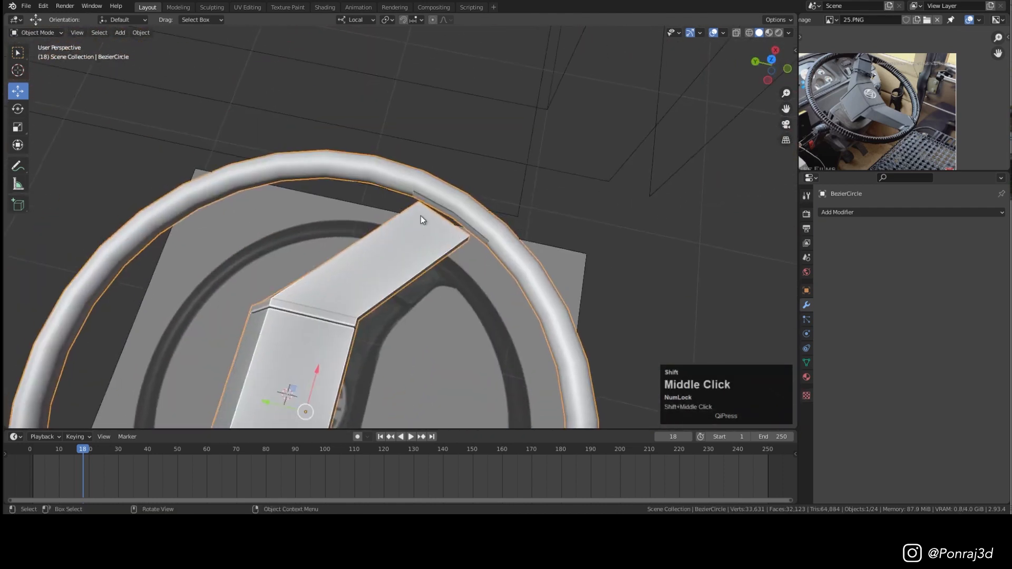
key(Tab)
scroll(388, 222, up, 3)
key(f)
key(f)
key(f)
key(f)
key(f)
key(f)
key(f)
key(f)
Step: Add a Subdivision Surface modifier to the steering wheel with viewport level 2 and apply smooth shading
scroll(388, 222, down, 4)
key(a)
scroll(451, 221, down, 4)
middle_drag(452, 221, 496, 244)
key(Tab)
click(878, 212)
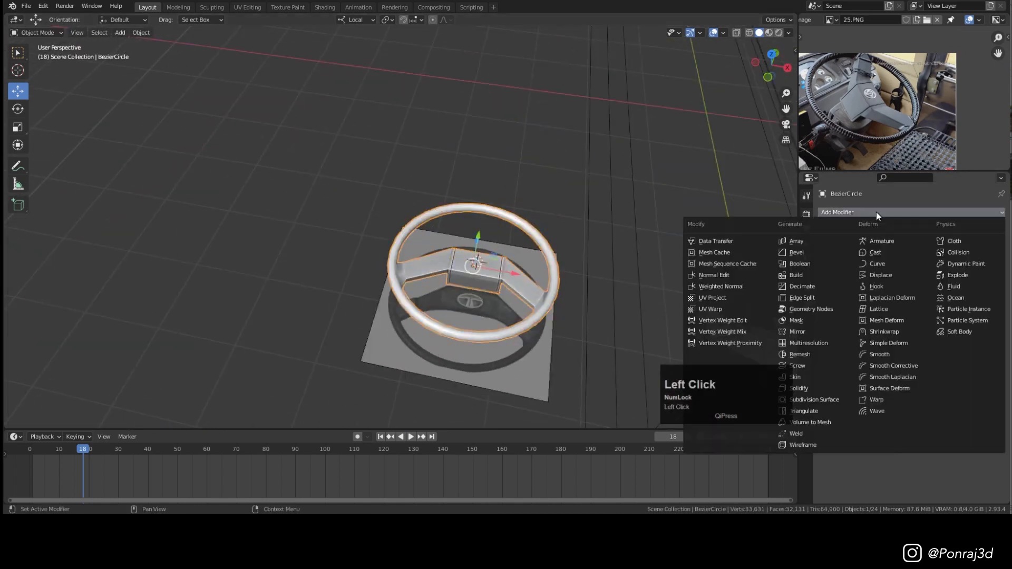
click(820, 397)
scroll(534, 298, up, 2)
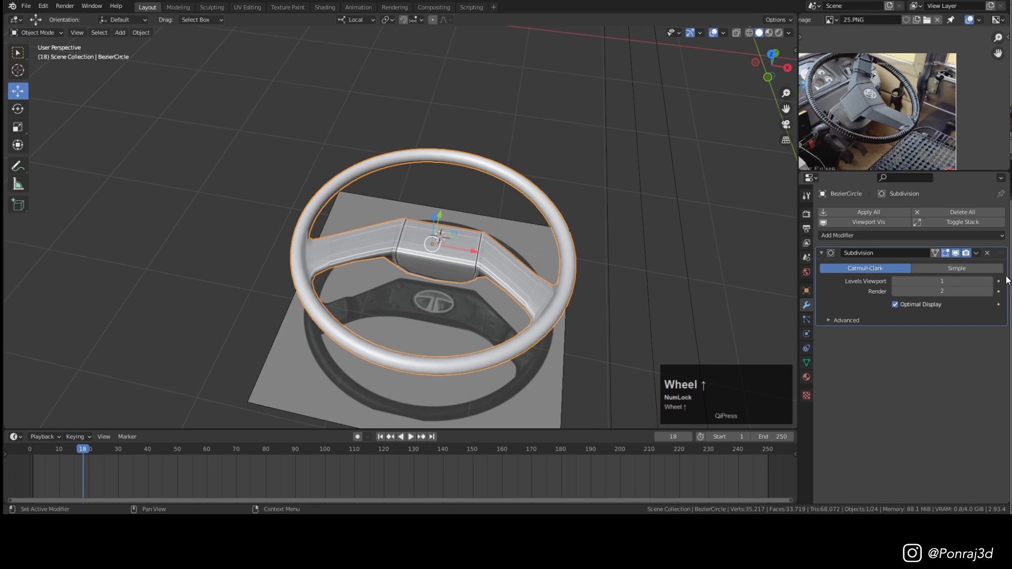
click(990, 282)
middle_drag(530, 298, 579, 223)
right_click(578, 225)
click(552, 198)
Step: Add supporting loop cuts across one spoke, one close to the hub and one close to the rim
scroll(490, 233, up, 2)
key(Tab)
mouse_move(489, 233)
middle_down()
mouse_move(734, 205)
mouse_move(678, 253)
middle_up()
scroll(485, 252, up, 4)
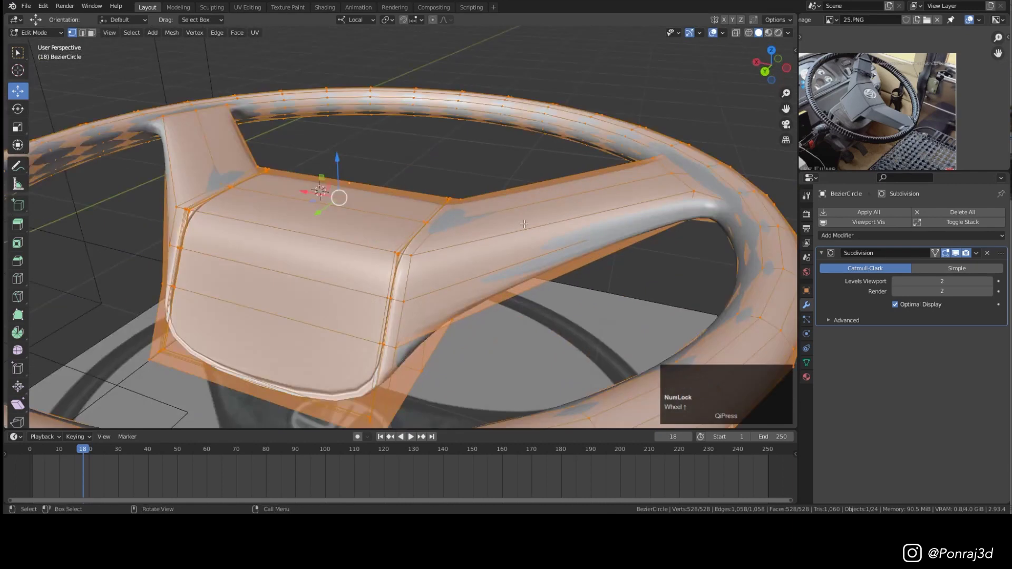
middle_drag(530, 217, 550, 245)
click(565, 231)
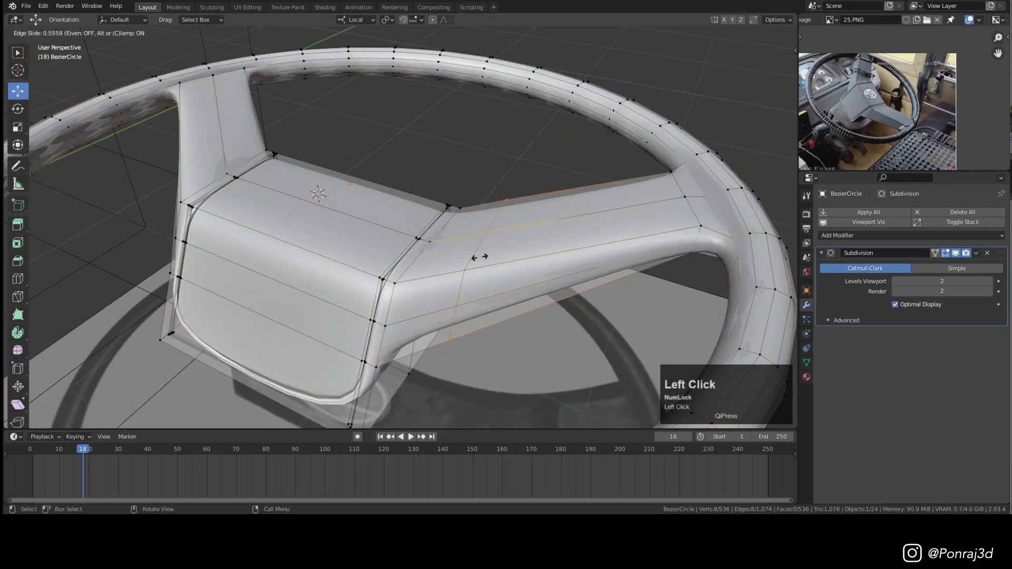
click(444, 268)
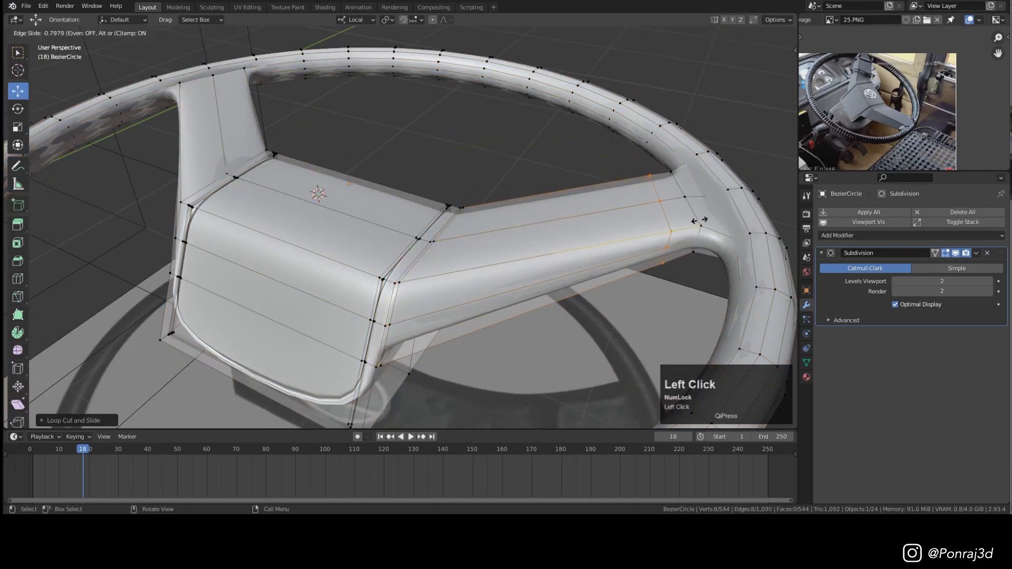
Step: Add supporting loop cuts across the other spoke and around the hub edges to sharpen their transitions
scroll(267, 268, down, 5)
click(267, 268)
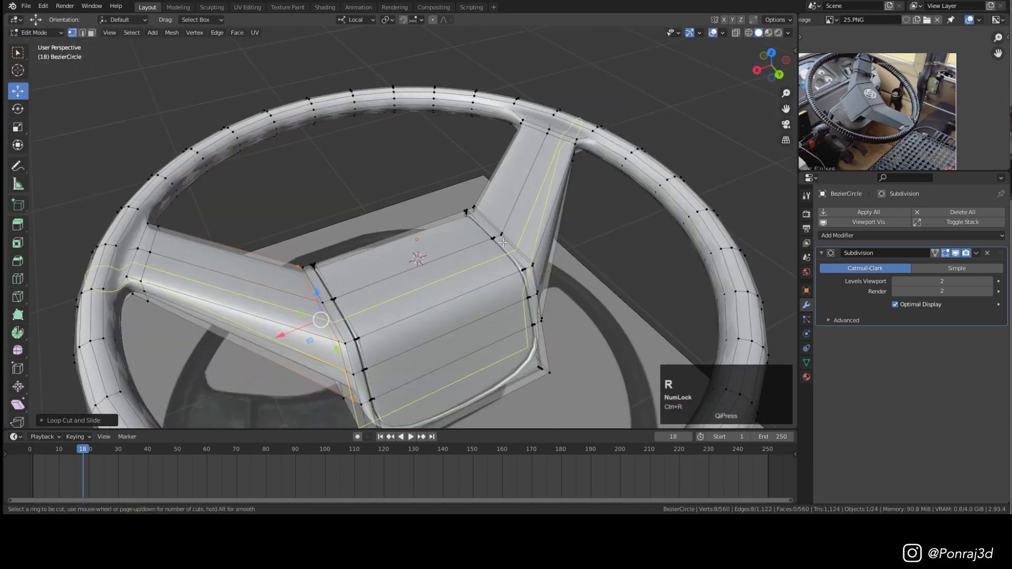
click(521, 250)
click(521, 250)
click(468, 212)
click(467, 210)
middle_drag(467, 210, 422, 227)
scroll(422, 227, up, 2)
click(517, 288)
click(520, 298)
middle_drag(520, 298, 523, 229)
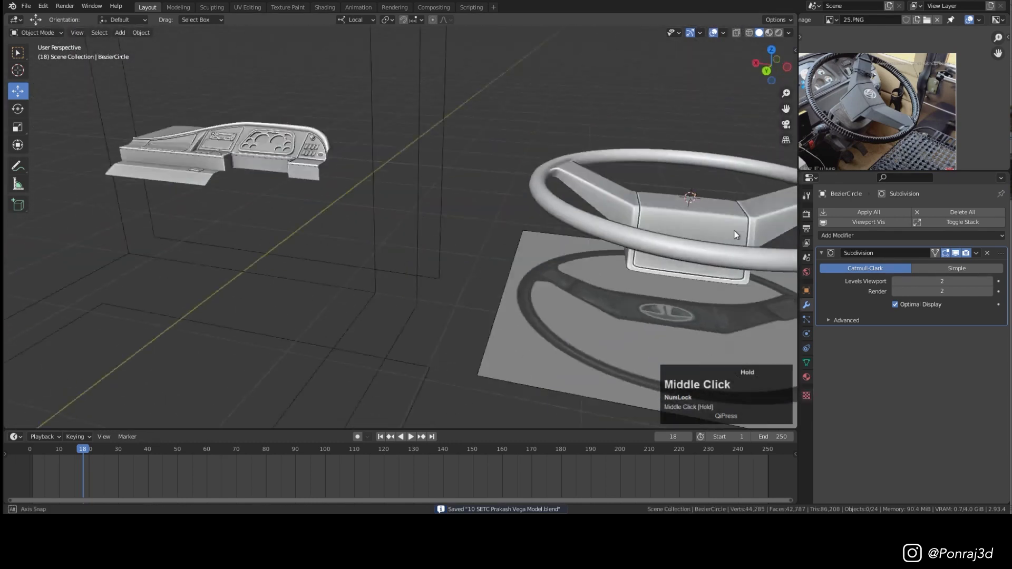
Step: In top view, adjust the vertices where the spoke meets the rim to follow the reference image
scroll(463, 198, up, 2)
middle_drag(734, 231, 496, 197)
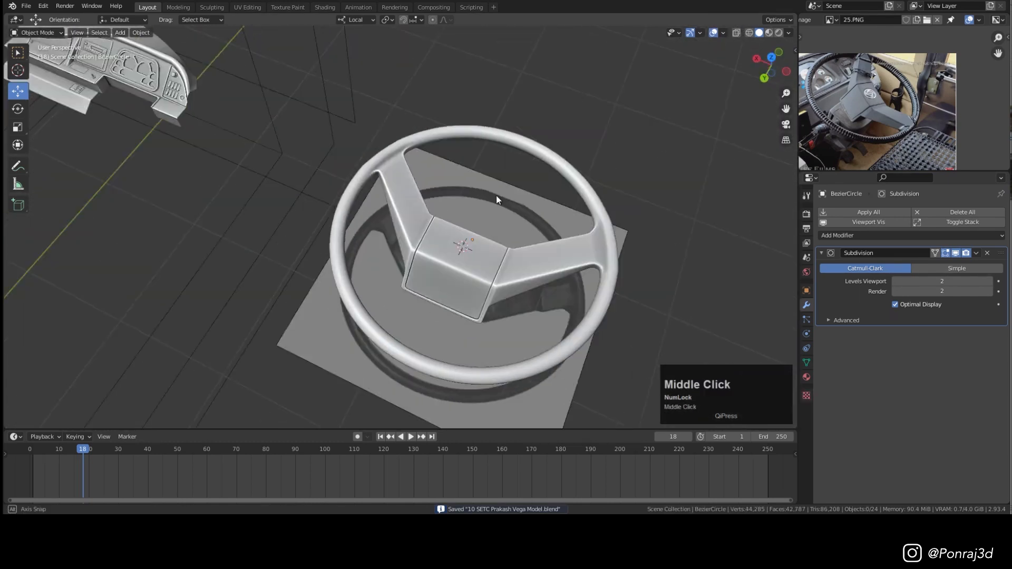
key(KP_7)
scroll(571, 248, up, 4)
key(Tab)
key(1)
key(z)
scroll(579, 283, up, 2)
click(569, 289)
ctrl+right_drag(559, 301, 577, 269)
key(z)
drag(585, 246, 562, 237)
scroll(539, 224, down, 3)
middle_drag(563, 237, 527, 190)
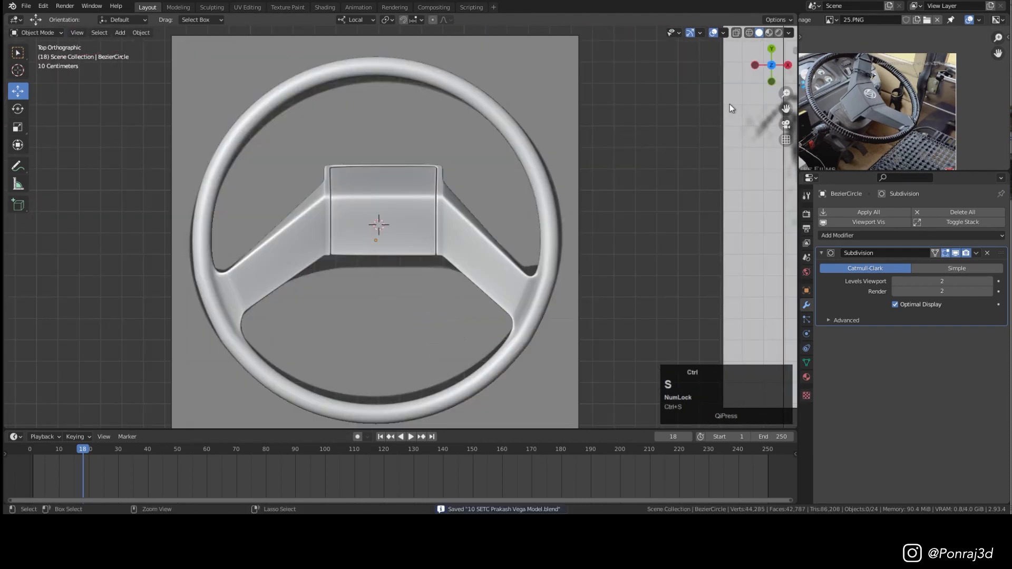
Step: Switch the reference image area to the Outliner and enable the Front structure collection
scroll(815, 22, up, 1)
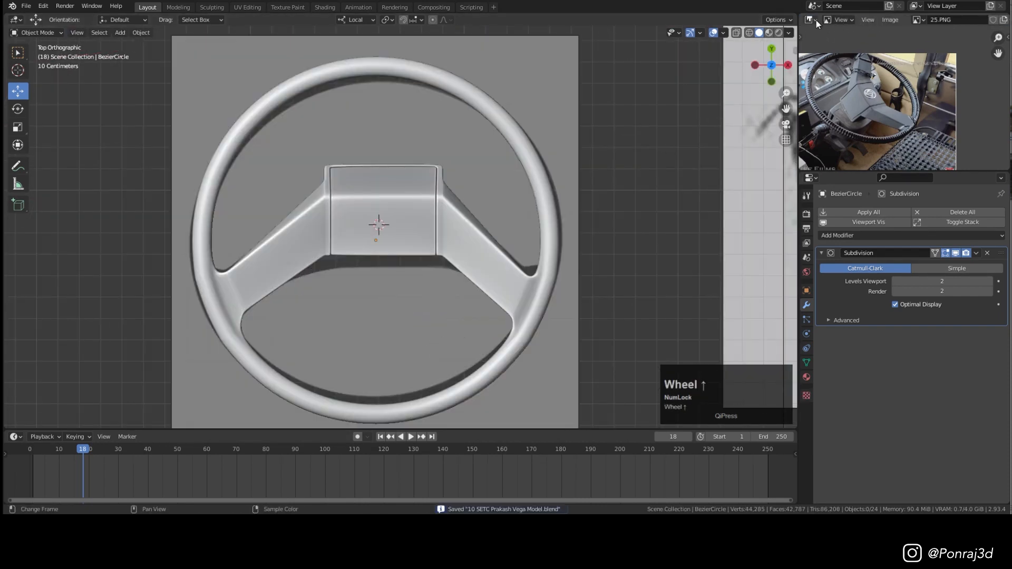
click(815, 20)
click(750, 48)
scroll(879, 64, down, 3)
scroll(879, 64, up, 3)
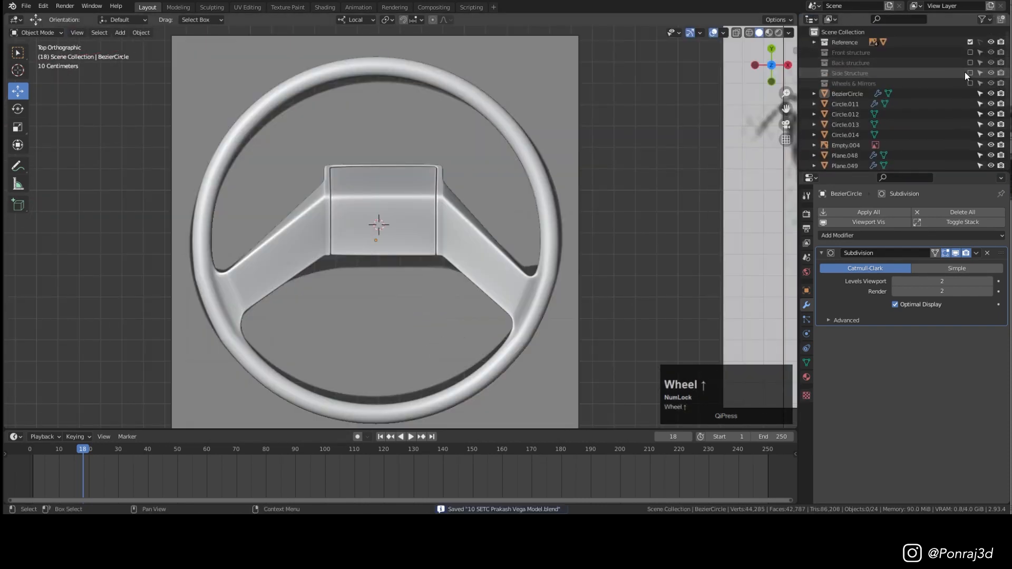
scroll(572, 158, down, 6)
middle_drag(522, 182, 470, 143)
scroll(470, 143, down, 7)
middle_drag(454, 240, 417, 288)
scroll(409, 295, up, 6)
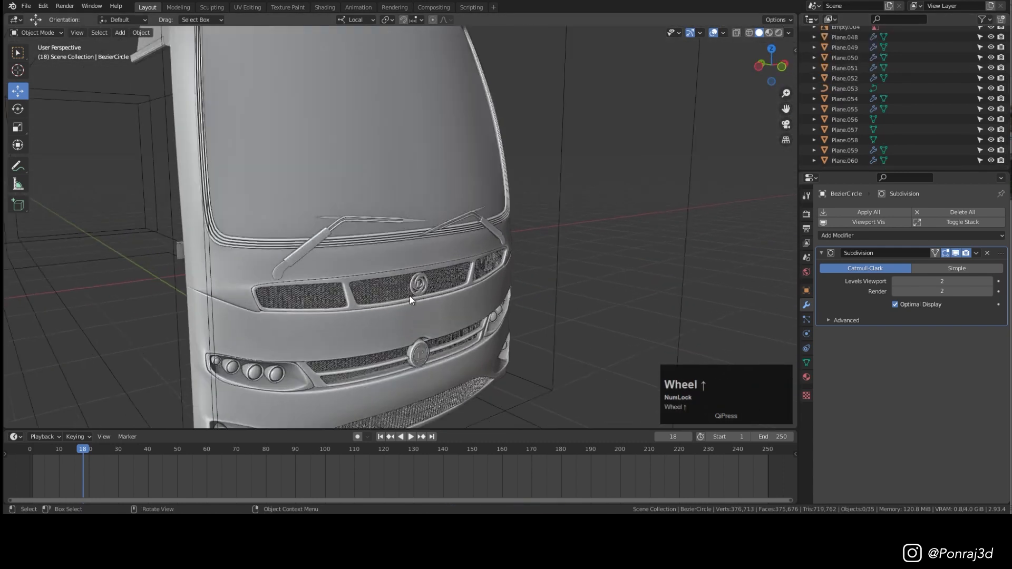
Step: Duplicate the round logo on the bus's front grille and snap the copy to the steering wheel hub
click(426, 279)
scroll(447, 276, down, 8)
key(shift+d)
key(x)
click(251, 273)
scroll(231, 295, up, 3)
scroll(230, 295, up, 1)
shift+right_click(235, 289)
key(shift+s)
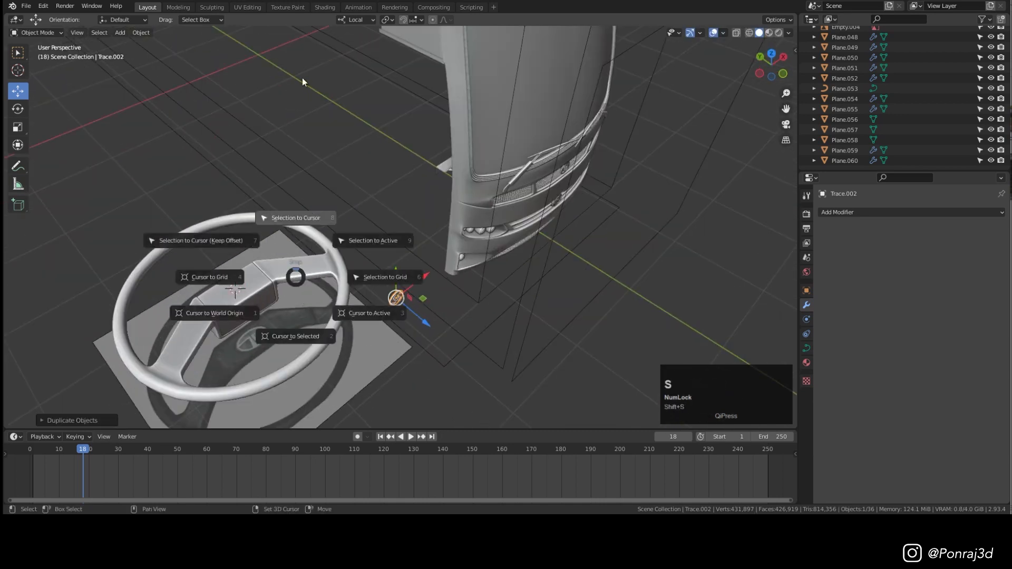
scroll(946, 62, up, 2)
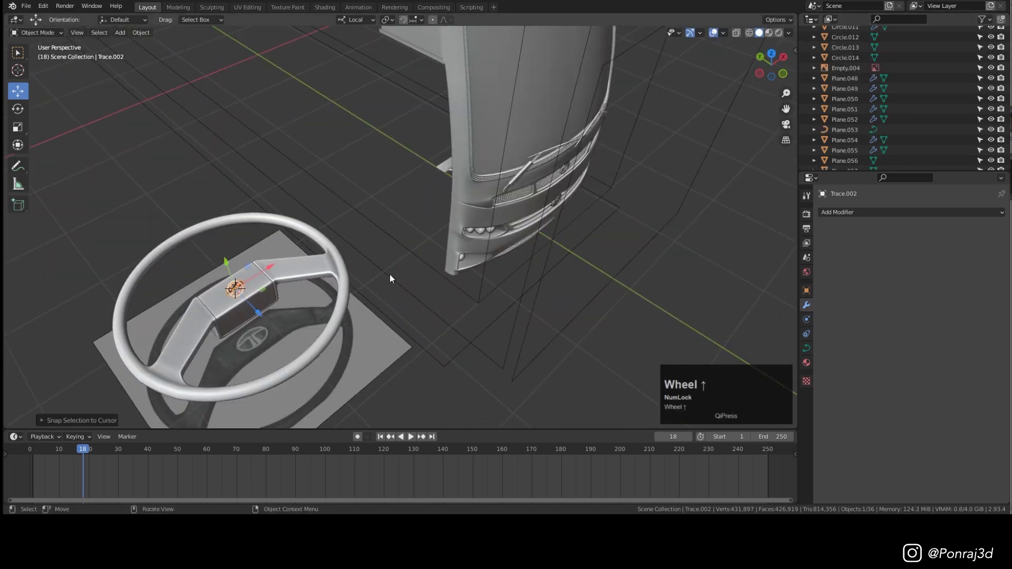
Step: Move the logo copy to the Scene Collection and disable the Front structure collection
key(m)
click(363, 311)
scroll(865, 65, up, 4)
click(970, 53)
Step: Rotate the logo copy about its X axis so it lies flat on the top of the hub
key(KP_7)
scroll(173, 318, up, 5)
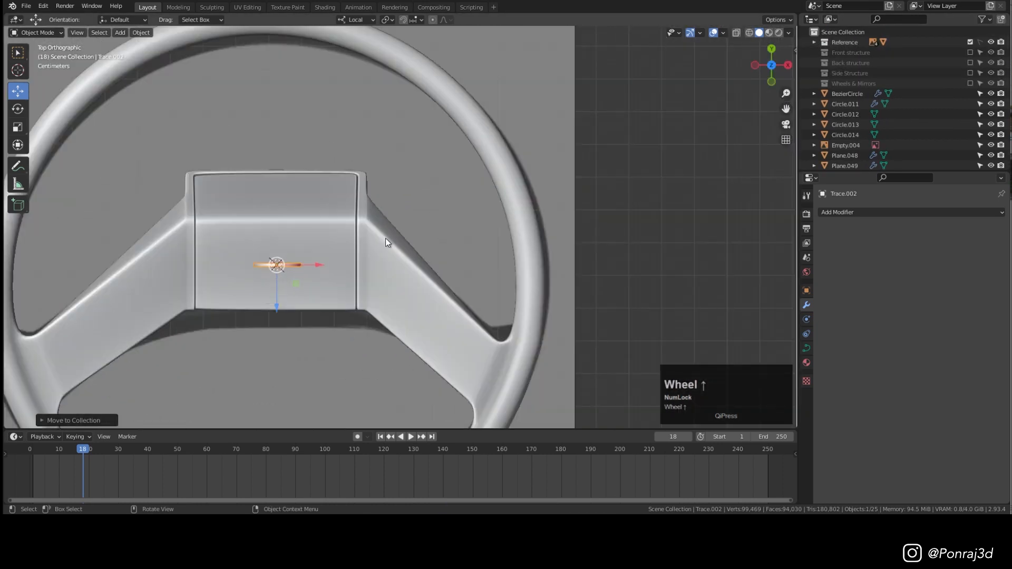
key(r)
key(x)
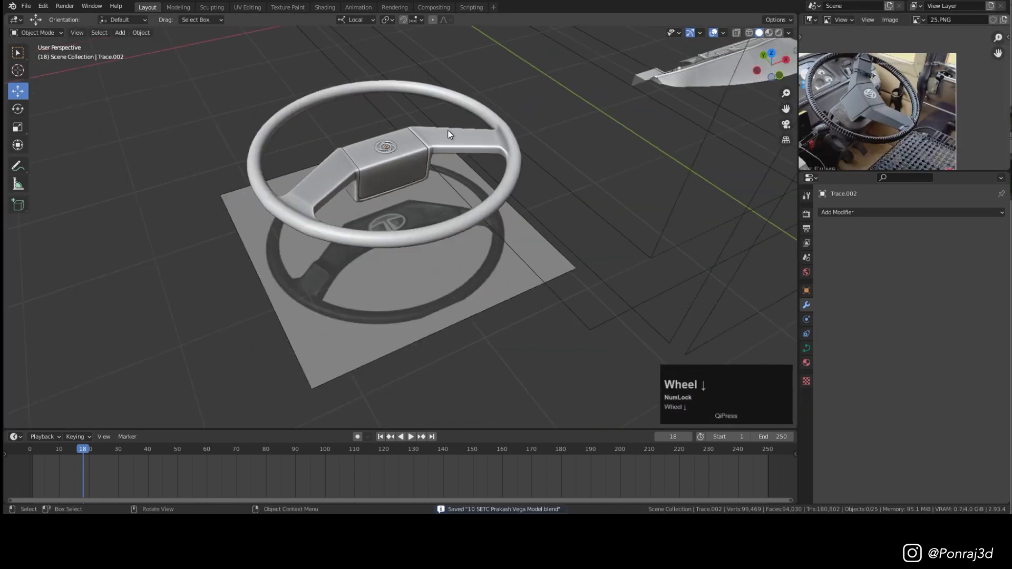
Step: Place the 3D cursor at the centre of the lower edge of the steering wheel hub's underside
middle_drag(447, 130, 387, 131)
scroll(387, 188, up, 2)
click(415, 151)
key(Tab)
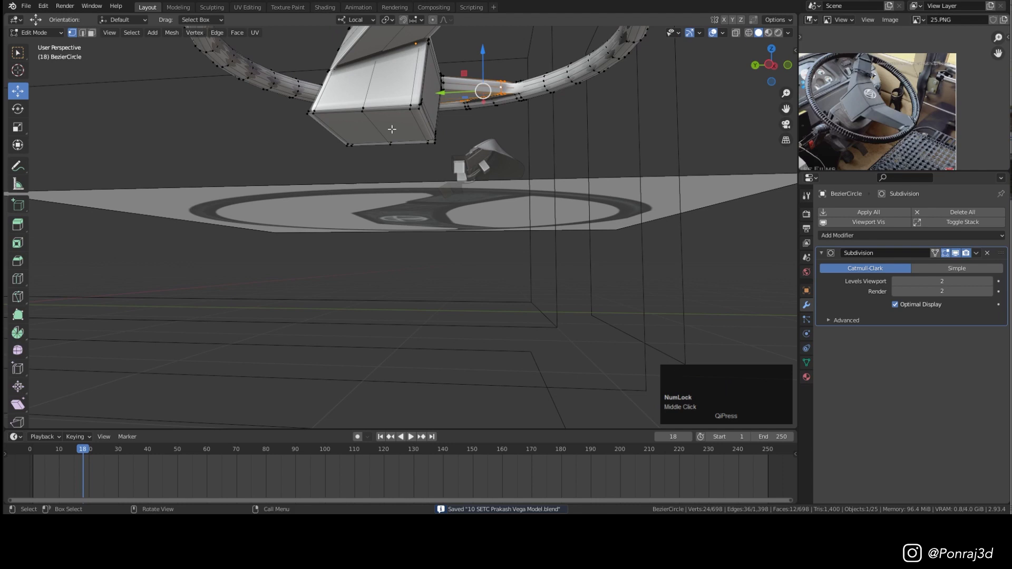
click(392, 129)
shift+click(378, 129)
key(Tab)
middle_drag(464, 201, 406, 131)
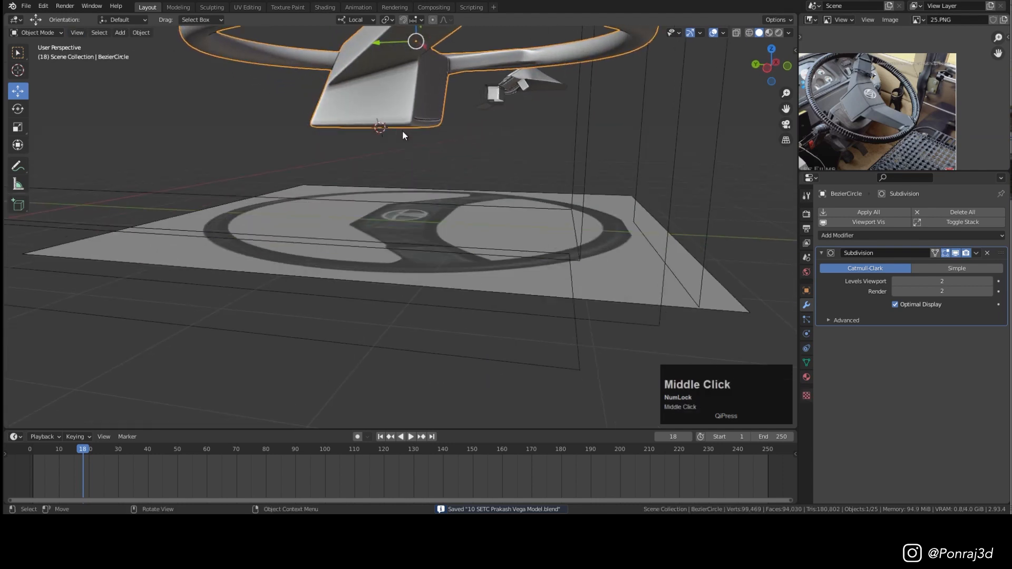
Step: Add a mesh plane at the 3D cursor under the hub and scale it down to slightly larger than the hub's base
key(shift+a)
mouse_move(612, 128)
click(696, 129)
middle_drag(624, 142, 502, 147)
key(s)
click(548, 150)
scroll(501, 148, up, 3)
Step: Round two adjacent corners of the plane with a large multi-segment vertex bevel and save the file
key(Tab)
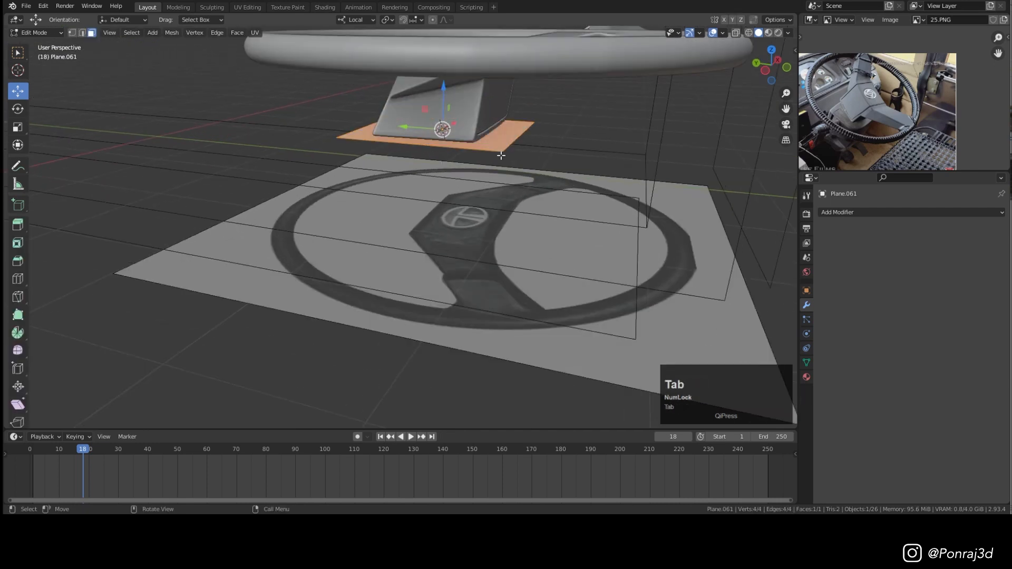
shift+click(558, 116)
middle_drag(559, 117, 558, 154)
key(ctrl+shift+b)
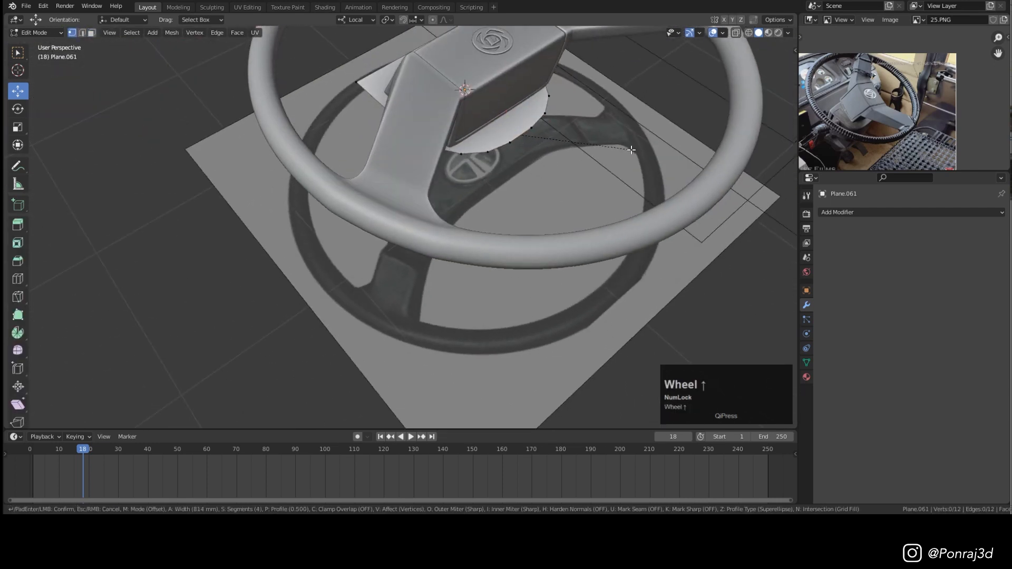
click(631, 151)
key(ctrl+s)
Step: Round the plane's two remaining sharp corners with a small multi-segment vertex bevel
middle_drag(590, 153, 606, 134)
click(328, 138)
middle_drag(269, 71, 318, 62)
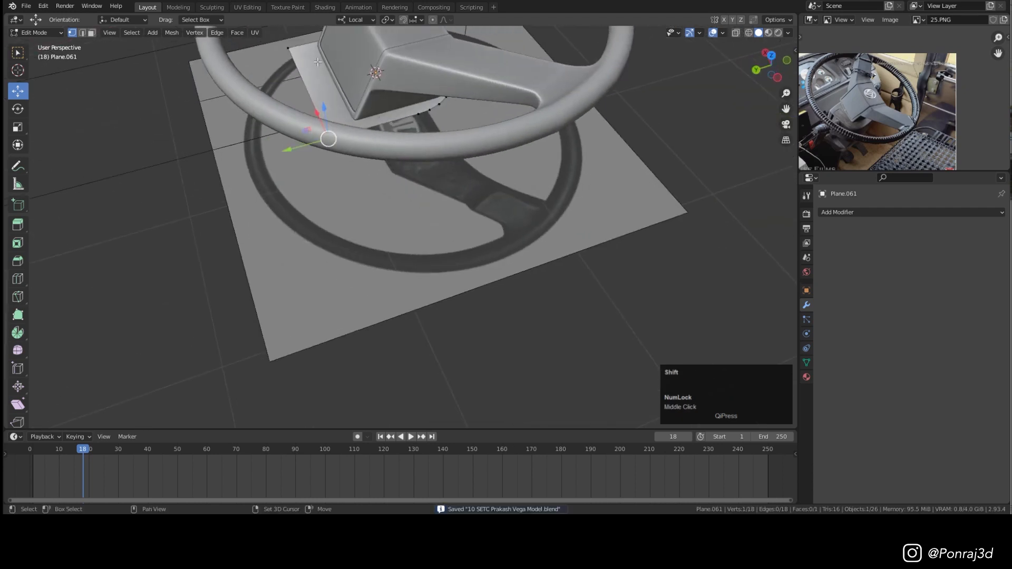
middle_drag(409, 72, 474, 100)
key(ctrl+shift+b)
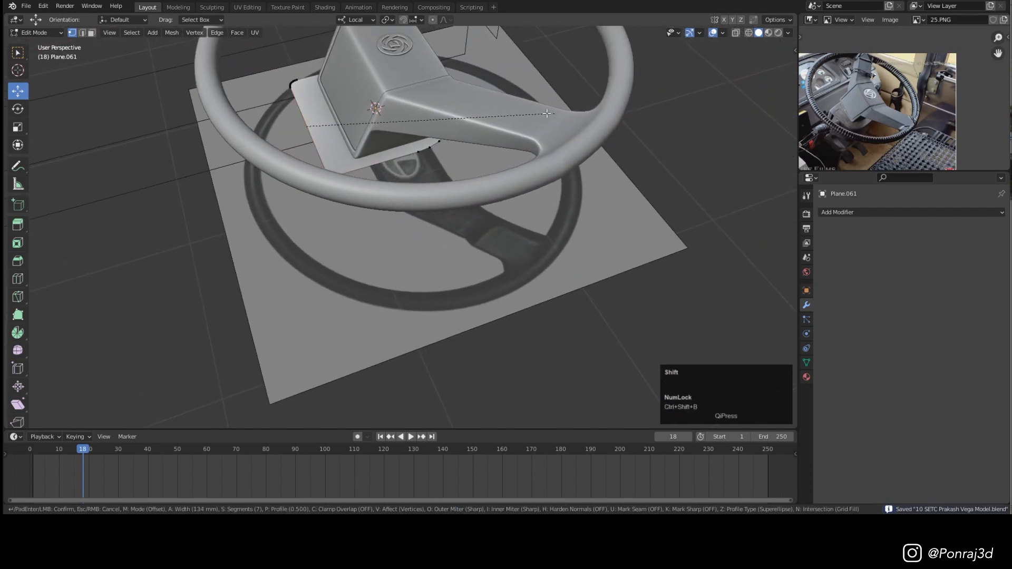
click(551, 119)
Step: Extrude the rounded plane downward by about 387 mm to form the block beneath the hub
middle_drag(551, 120, 438, 105)
key(e)
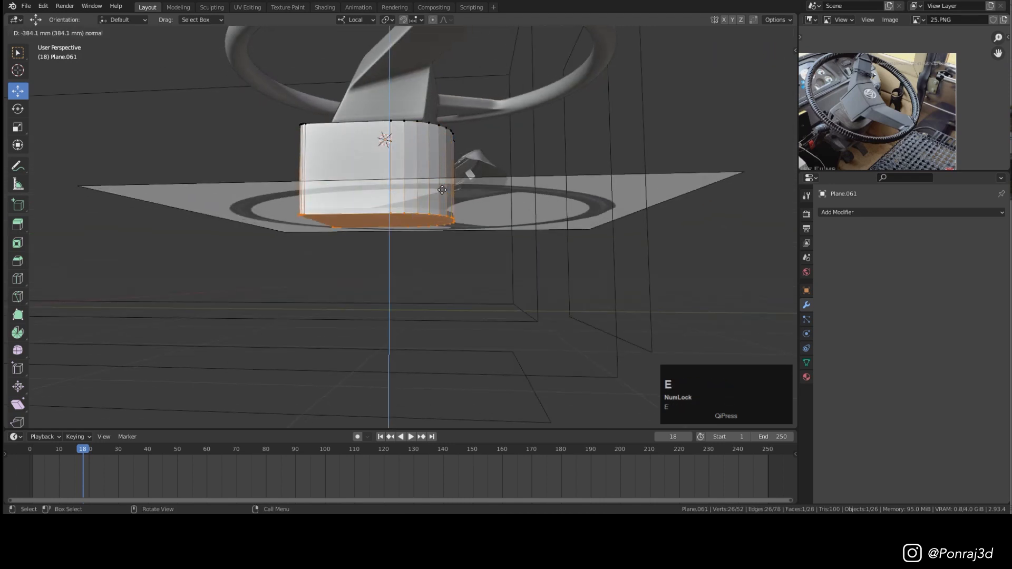
click(444, 188)
scroll(443, 188, down, 2)
scroll(454, 174, up, 1)
Step: Inset the block's bottom face and scale the inner face to about 0.49
middle_drag(455, 172, 568, 168)
key(i)
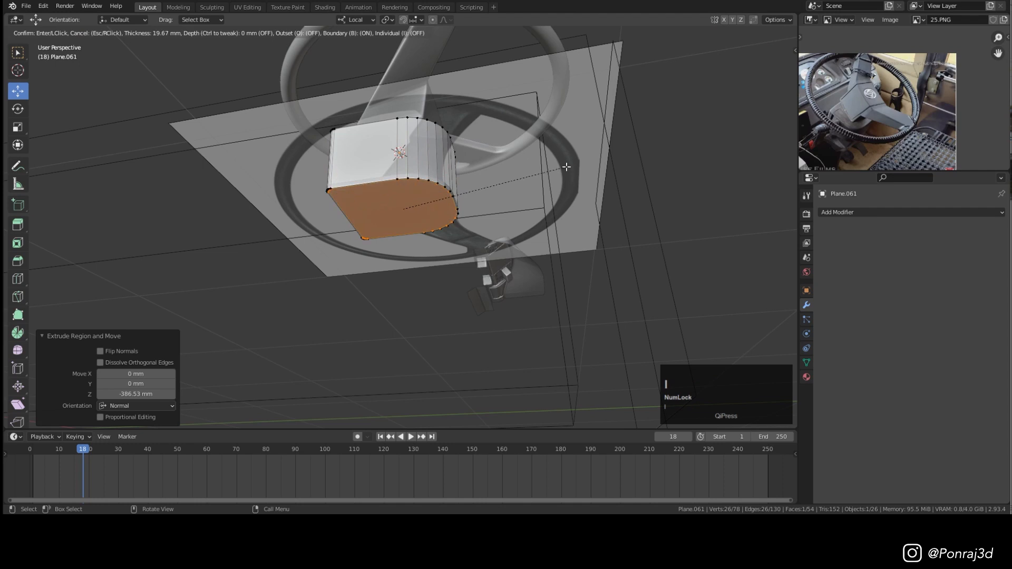
click(567, 167)
key(s)
click(529, 177)
Step: Extrude the reduced bottom face downward into a long steering column
scroll(529, 177, down, 5)
middle_drag(520, 168, 504, 112)
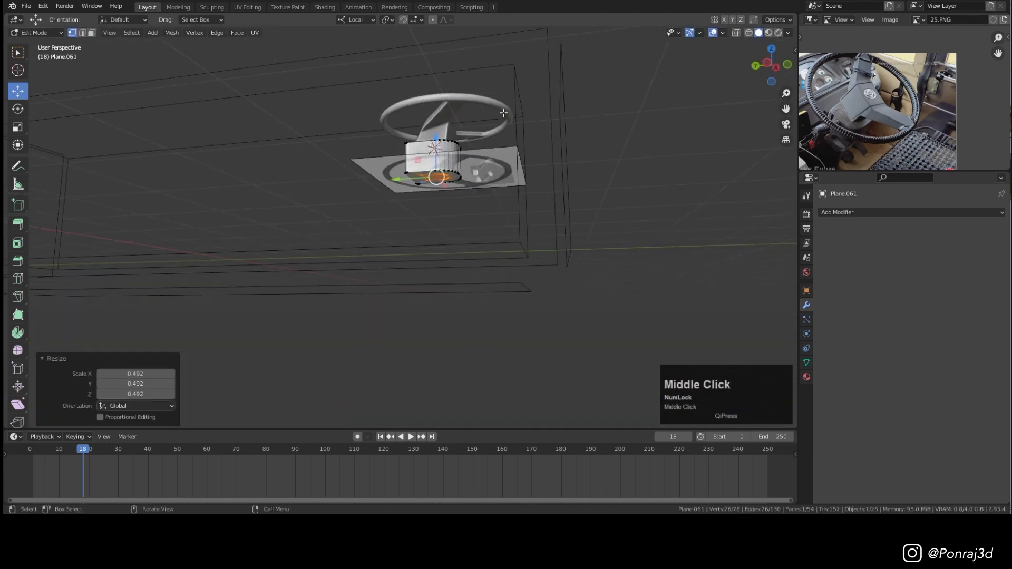
key(e)
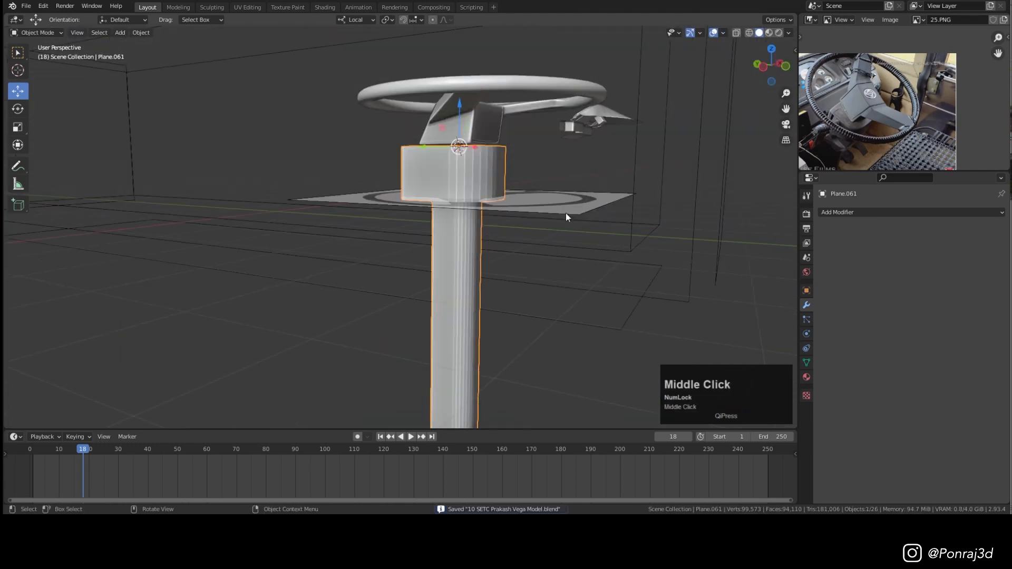
Step: Shade the steering column smooth, enable Auto Smooth at 30° and save the file
right_click(610, 217)
click(611, 217)
key(ctrl+s)
click(807, 363)
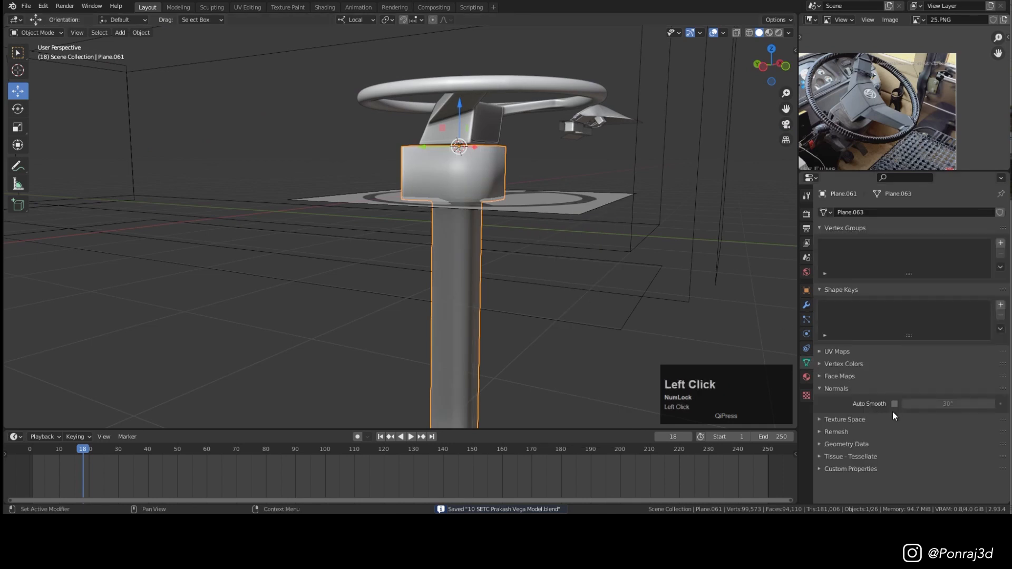
click(895, 404)
key(ctrl+s)
mouse_move(473, 230)
middle_down()
mouse_move(496, 207)
mouse_move(471, 226)
middle_up()
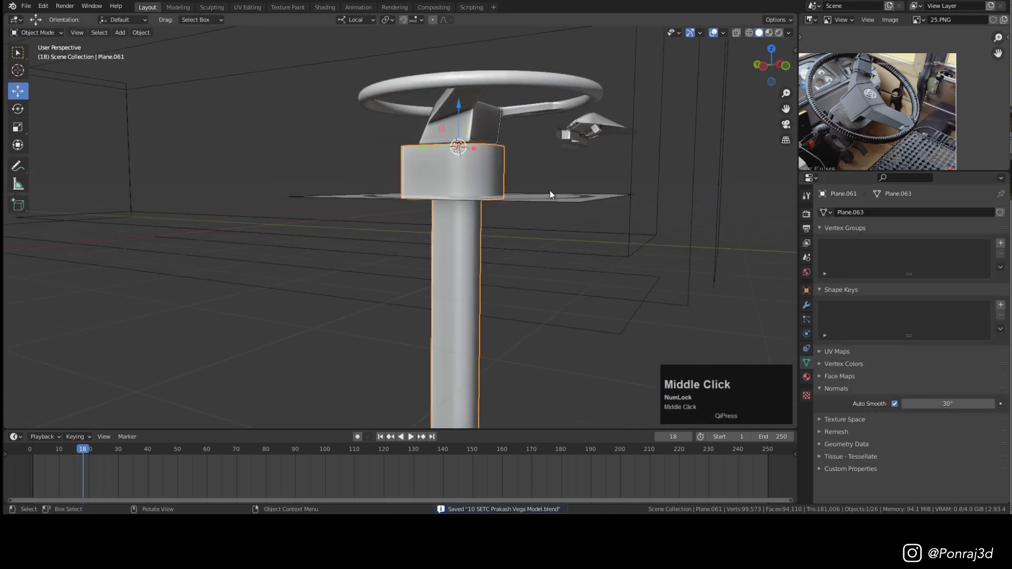
Step: Delete the steering wheel reference image plane from the scene and save the file
scroll(472, 227, down, 3)
click(499, 211)
key(x)
click(522, 233)
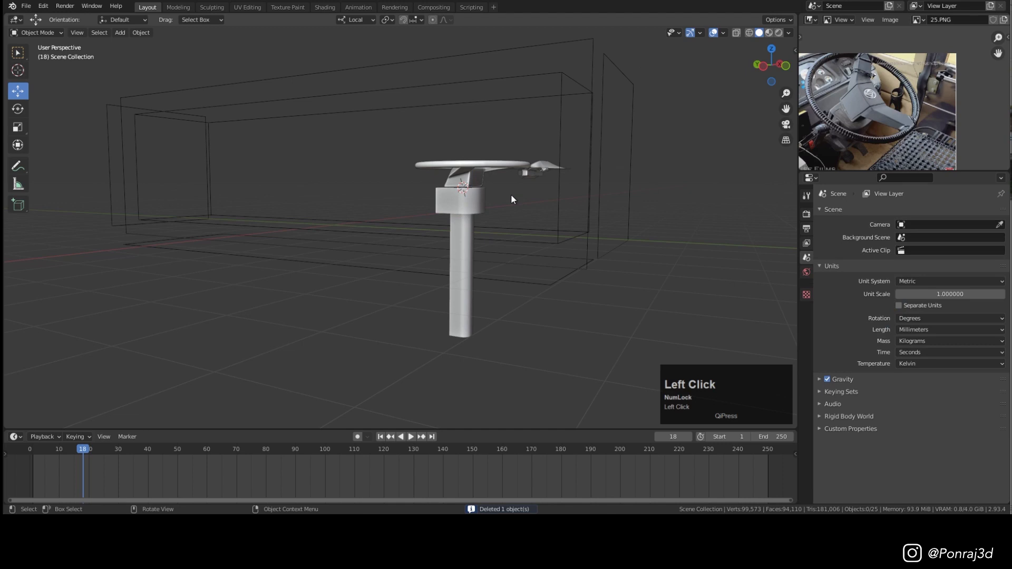
middle_drag(512, 194, 484, 183)
key(ctrl+s)
scroll(484, 185, up, 4)
click(471, 232)
key(ctrl+s)
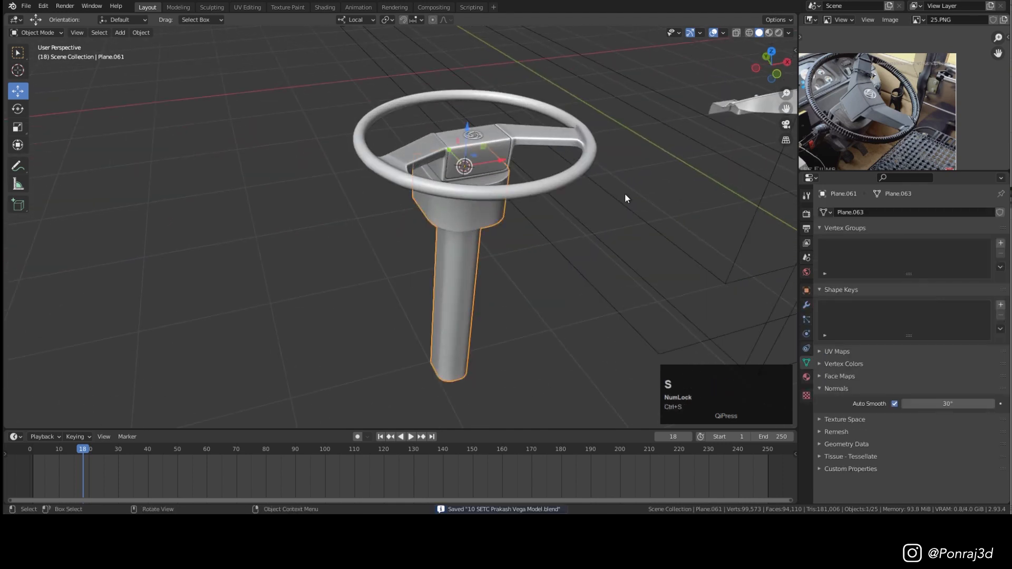
Step: Place the 3D cursor on the side face of the column's block and add a 16-vertex mesh circle there
scroll(820, 127, up, 3)
middle_drag(822, 128, 848, 129)
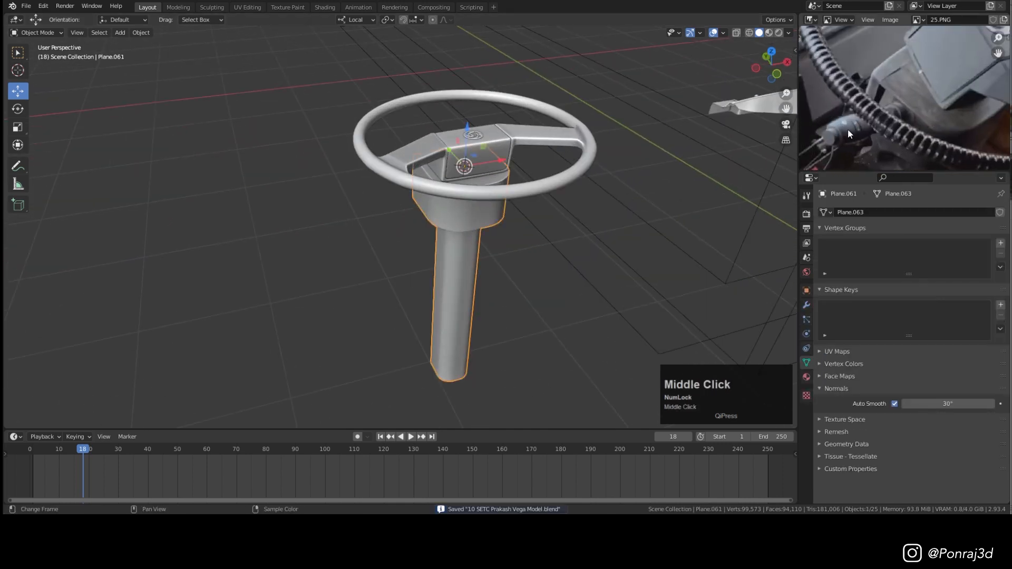
scroll(350, 206, up, 4)
middle_drag(349, 206, 566, 178)
scroll(567, 178, up, 2)
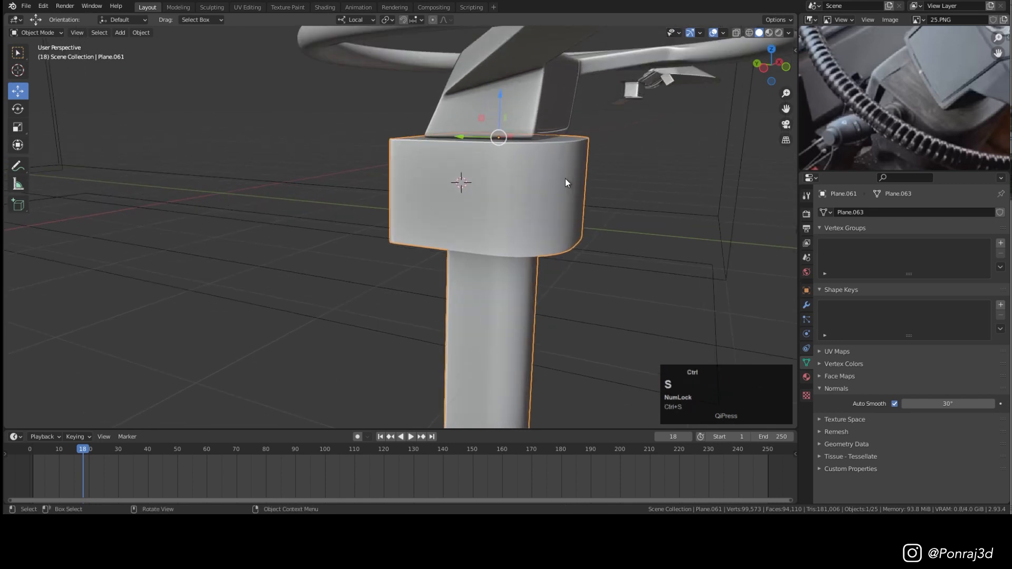
key(shift+a)
mouse_move(545, 188)
click(621, 199)
click(152, 307)
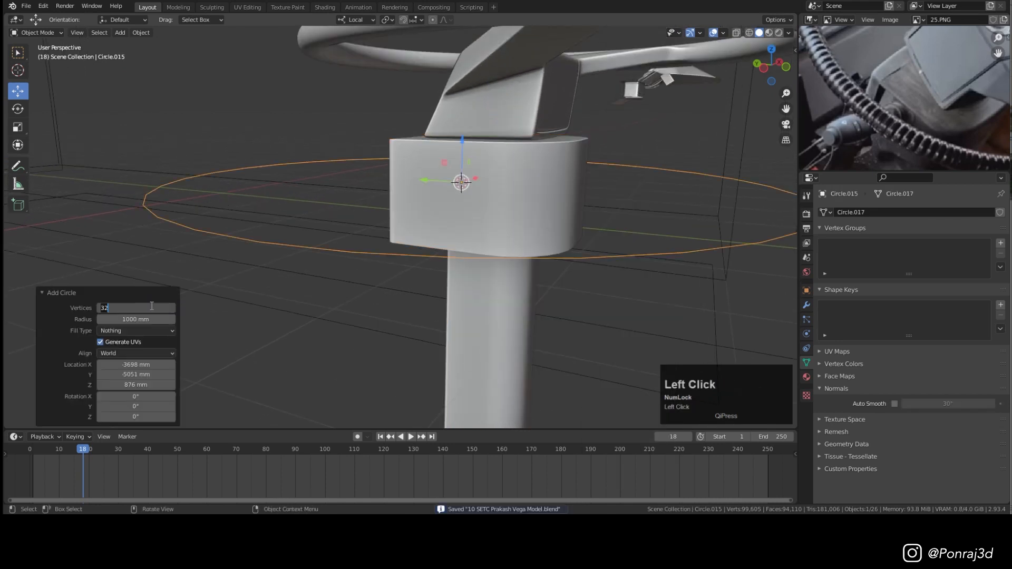
click(50, 294)
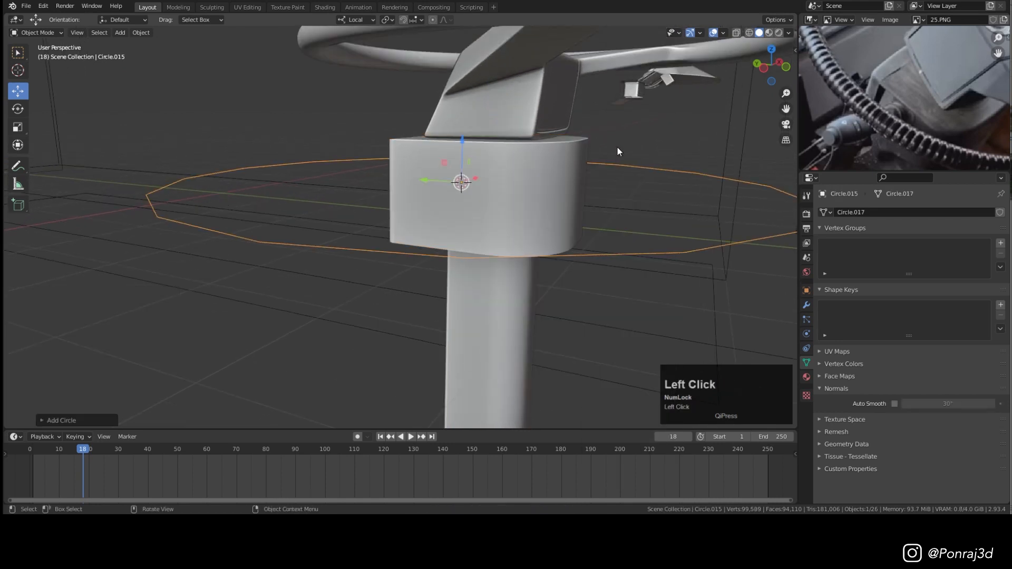
Step: Scale the circle down to fit the block's side face and rotate it 90° about its local Y axis
key(s)
click(477, 177)
middle_drag(549, 195, 581, 195)
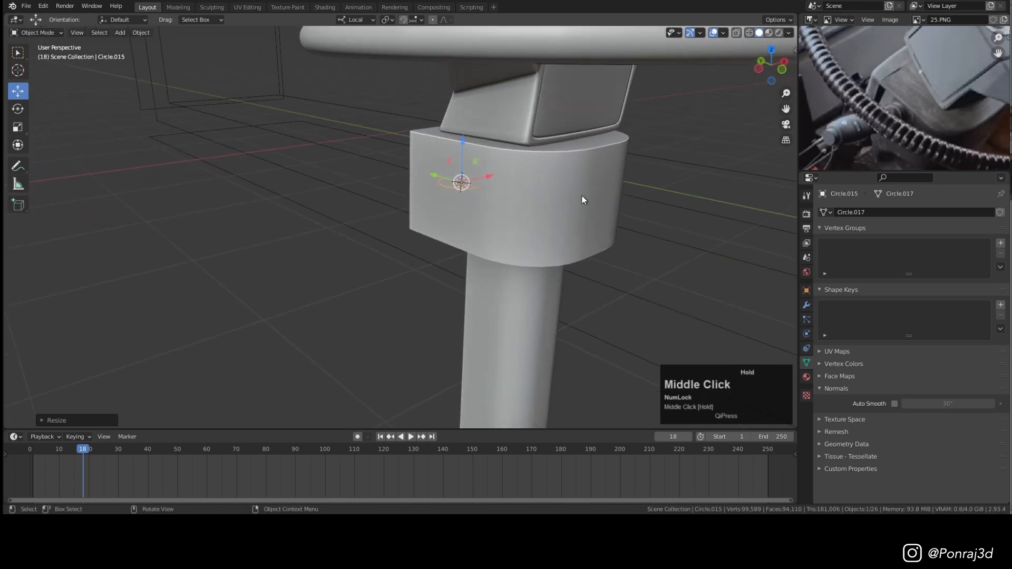
key(r)
key(y)
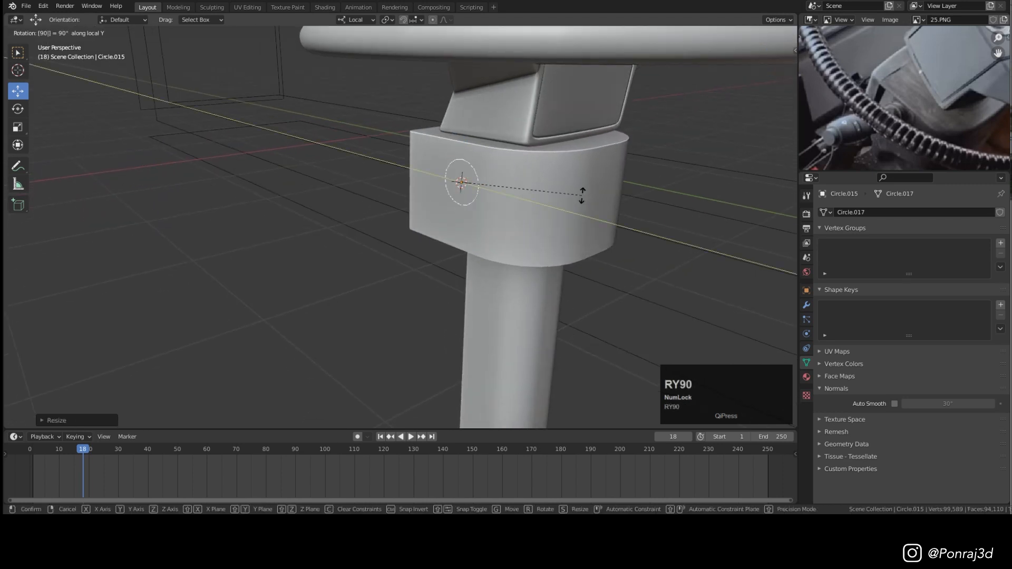
key(Return)
Step: Set the transform orientation to Global and scale down all of the circle's vertices
middle_drag(582, 195, 548, 196)
click(356, 20)
click(356, 47)
key(ctrl+s)
key(Tab)
key(a)
key(1)
key(s)
click(551, 172)
Step: Extrude the circle inward into a flat flange ring and extrude its inner edge outward along X as a short collar
scroll(589, 169, up, 1)
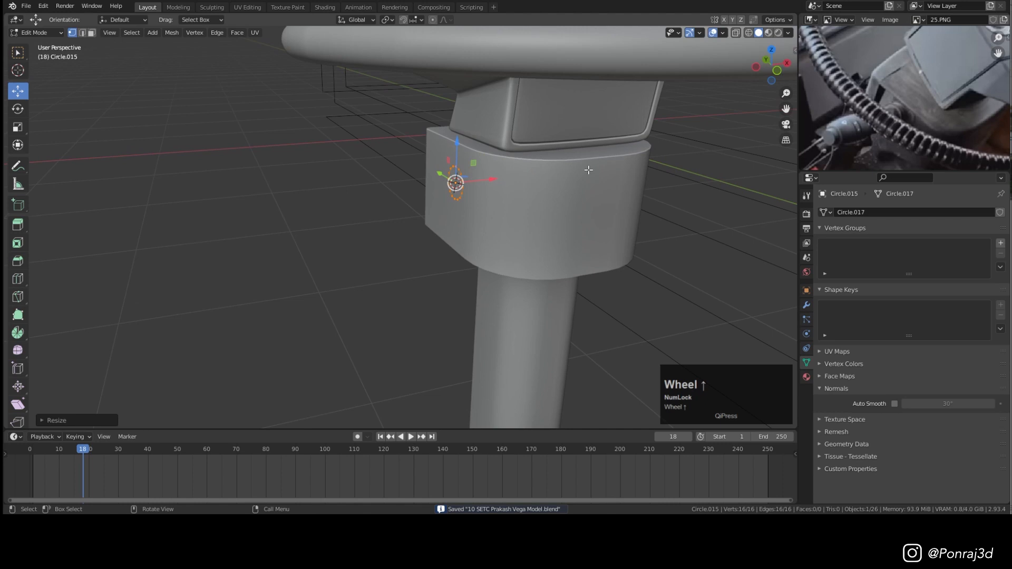
scroll(589, 170, up, 3)
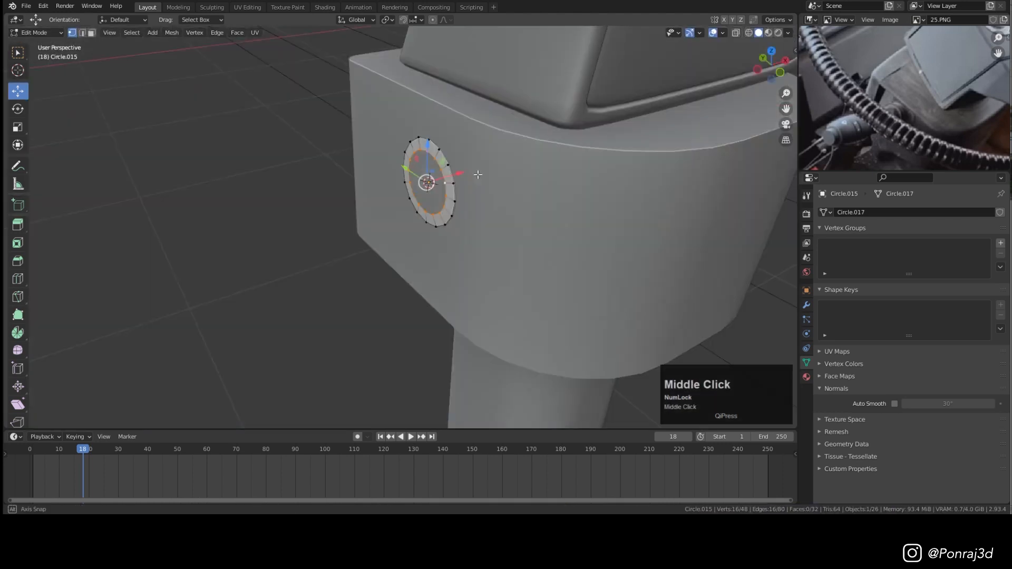
middle_drag(522, 185, 506, 187)
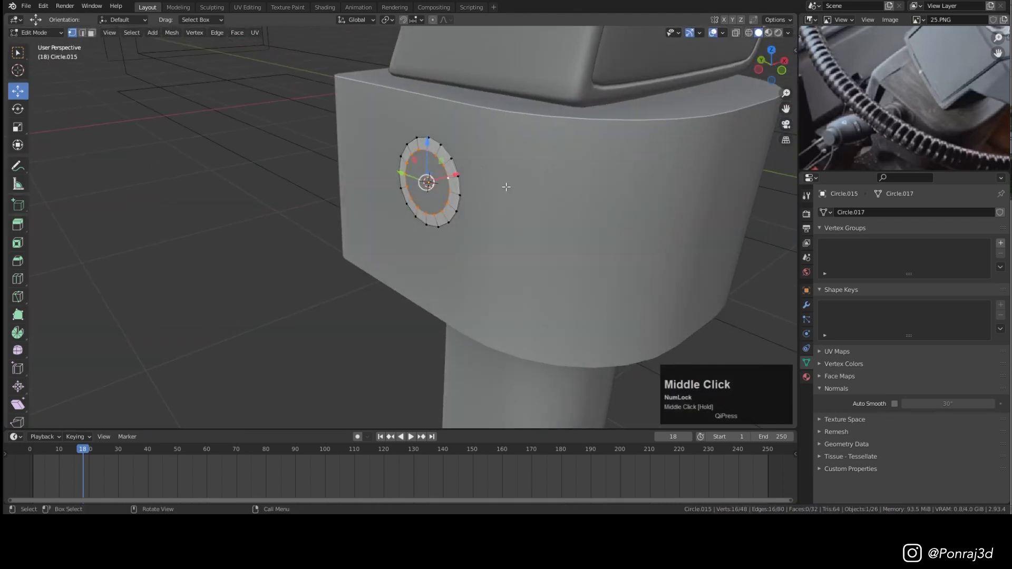
key(e)
key(x)
click(479, 188)
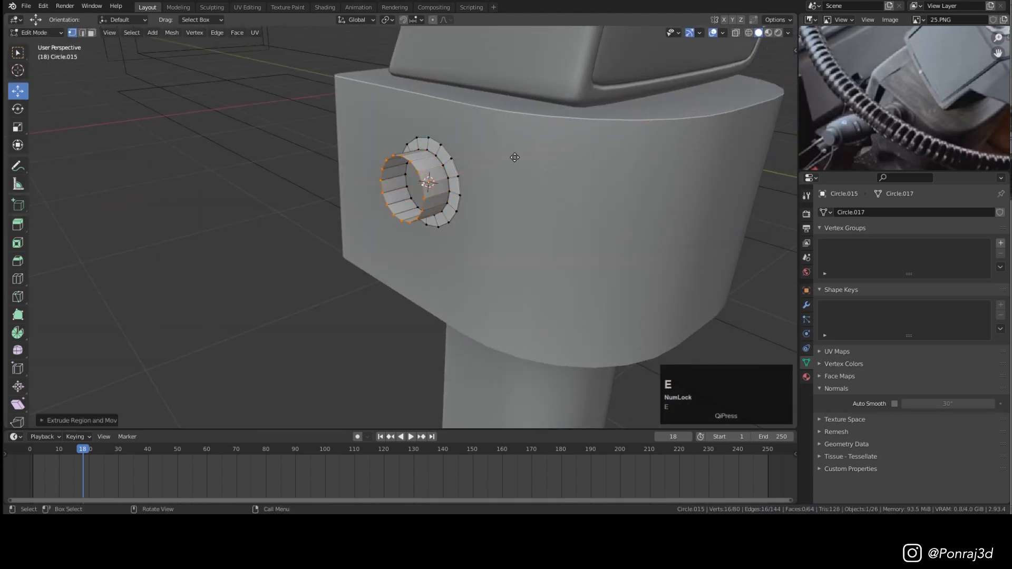
Step: Extrude the collar's end edge inward to a smaller ring and extrude that ring outward along X as a thin stalk
key(e)
key(s)
click(545, 151)
middle_drag(545, 150, 550, 187)
key(e)
key(x)
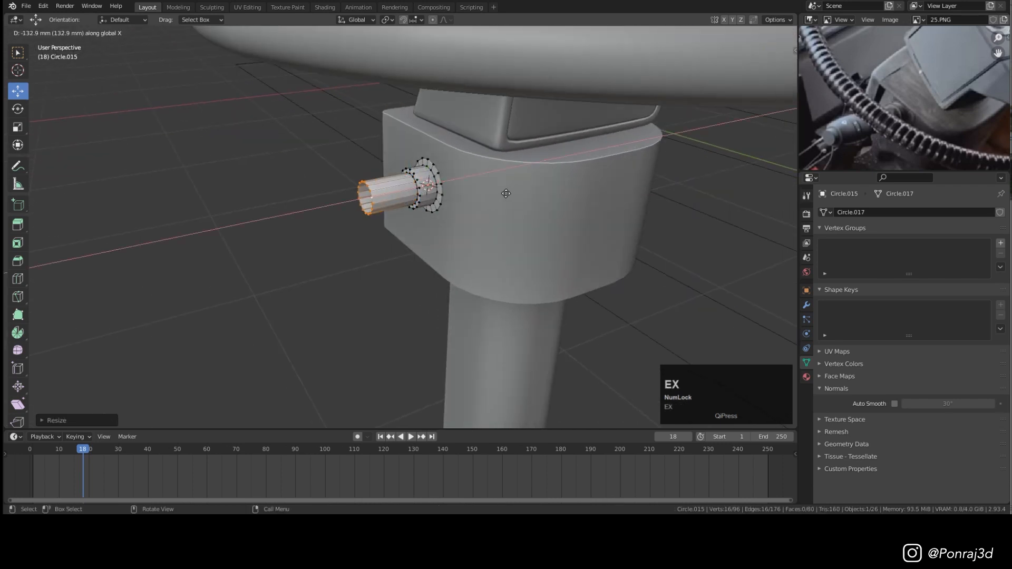
click(452, 205)
Step: Extend the stalk along X with another long section and a short end section
middle_drag(452, 205, 474, 192)
key(e)
key(x)
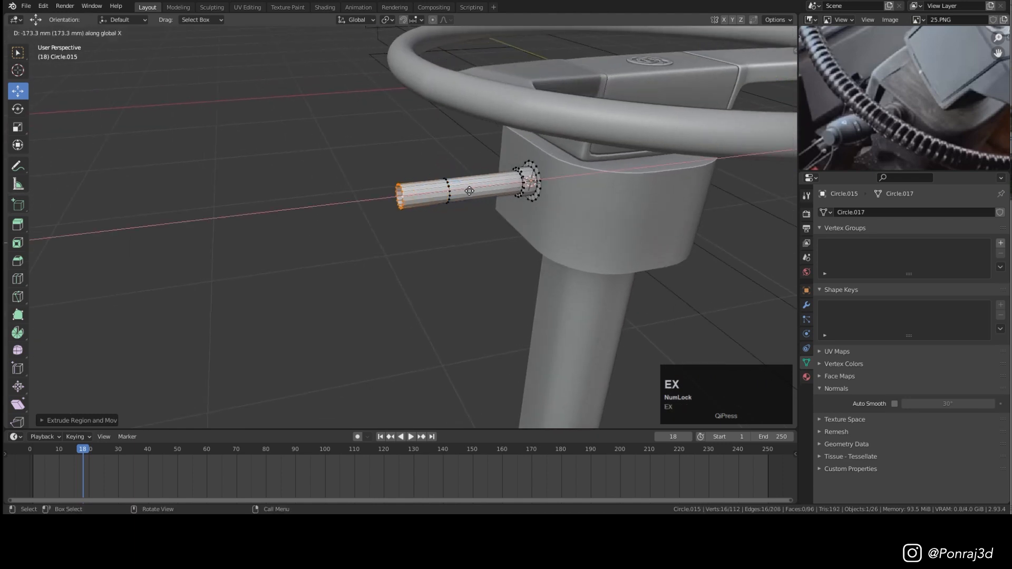
click(407, 197)
scroll(404, 198, up, 1)
key(e)
key(x)
click(393, 199)
Step: Cap the stalk's open end with a face and bevel its rim with two segments
middle_drag(383, 199, 443, 196)
scroll(443, 194, up, 3)
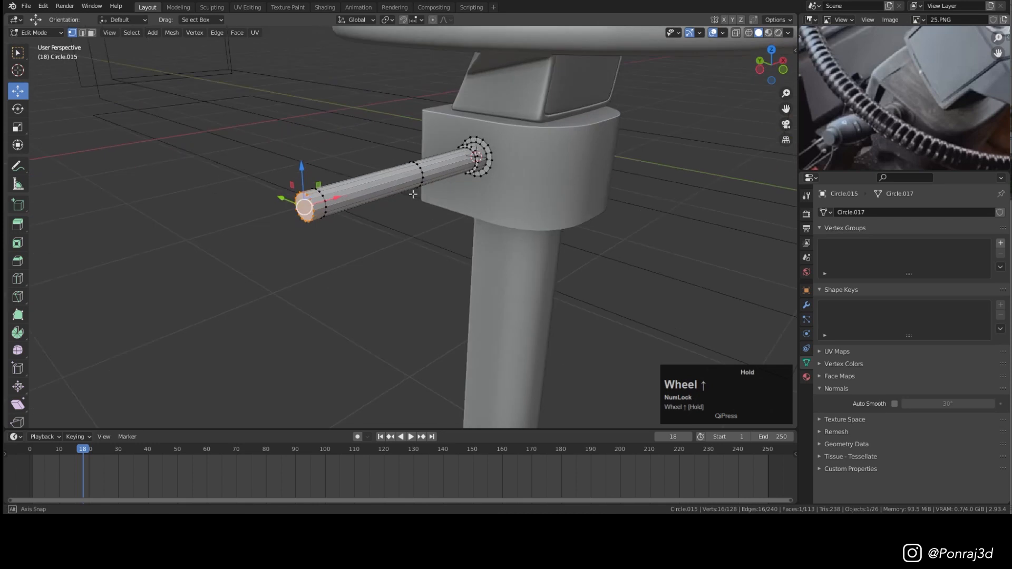
key(ctrl+b)
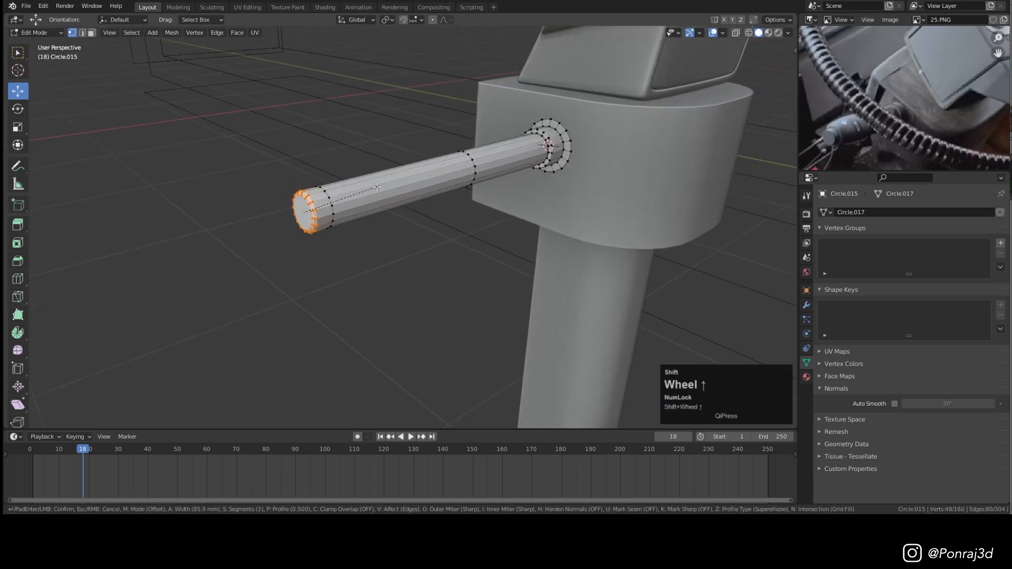
click(371, 188)
scroll(371, 189, up, 2)
Step: Inset the faces around the stalk's long outer section and scale them up perpendicular to X into a thicker grip
middle_drag(376, 190, 395, 209)
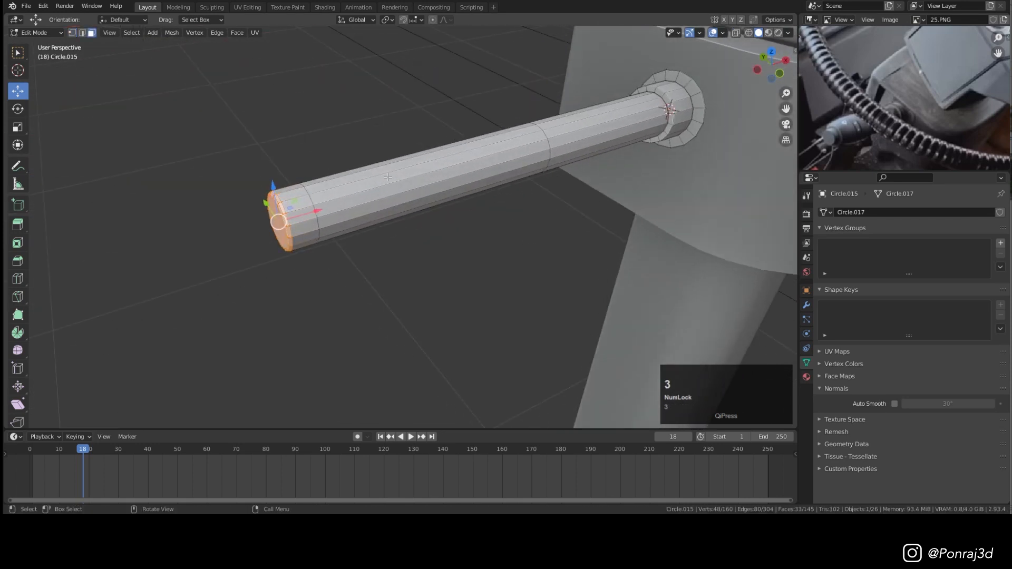
scroll(408, 168, down, 3)
scroll(478, 177, up, 3)
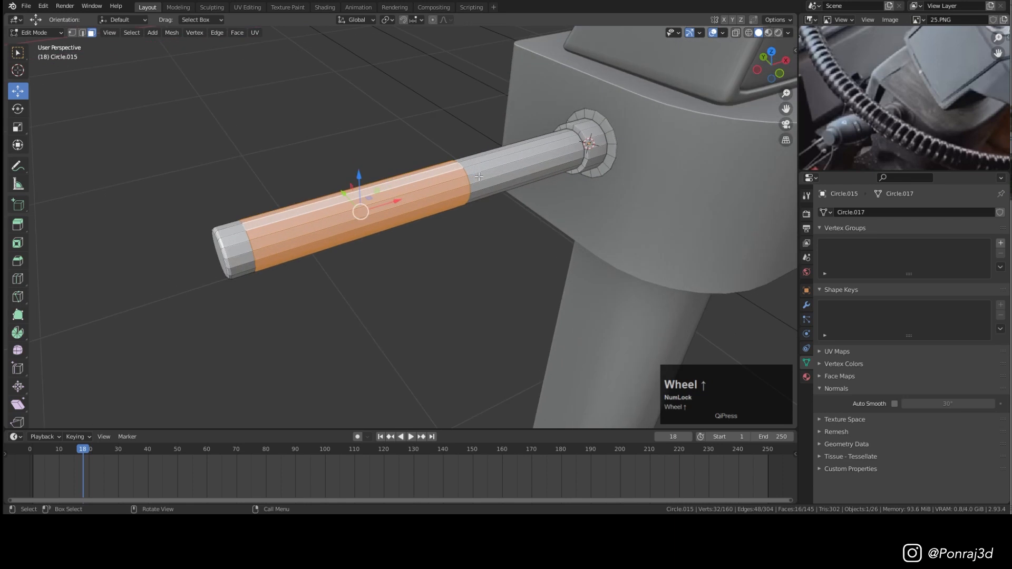
key(i)
click(578, 164)
mouse_move(453, 232)
middle_down()
mouse_move(501, 208)
mouse_move(441, 223)
middle_up()
key(s)
key(shift+x)
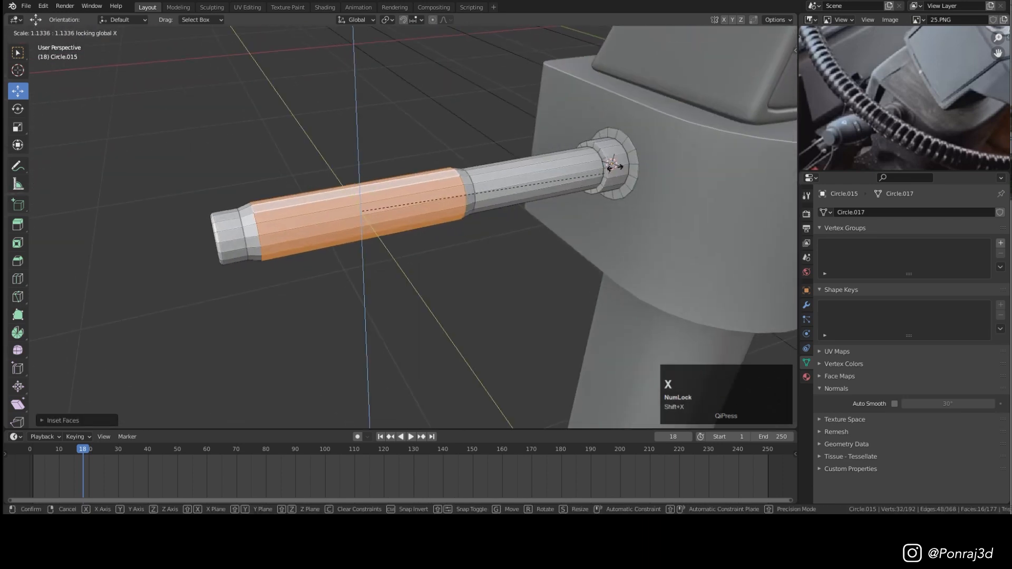
click(656, 99)
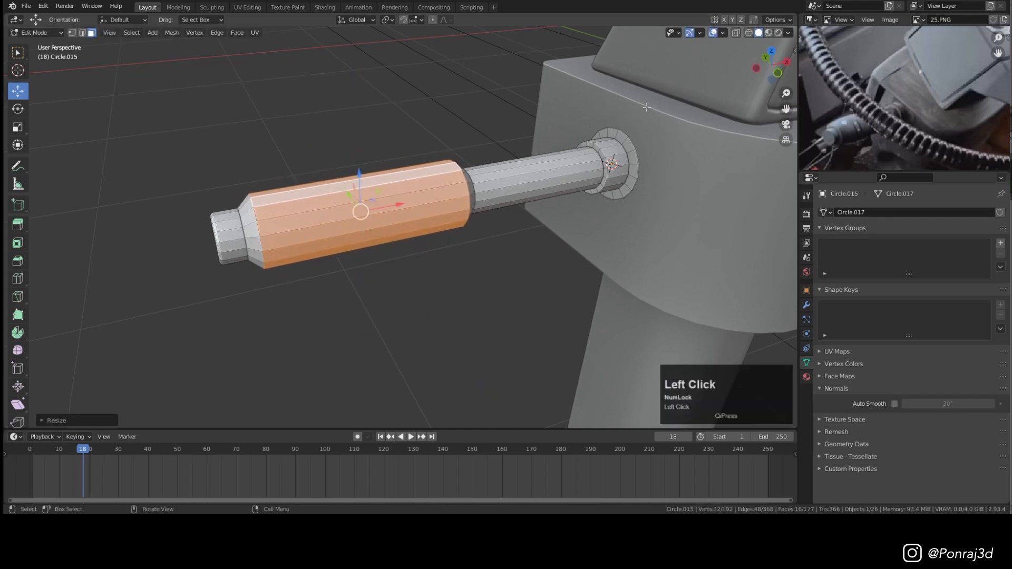
Step: Scale the grip's raised faces down along X to lengthen the tapers at both ends
middle_drag(656, 99, 560, 152)
key(s)
key(x)
click(545, 147)
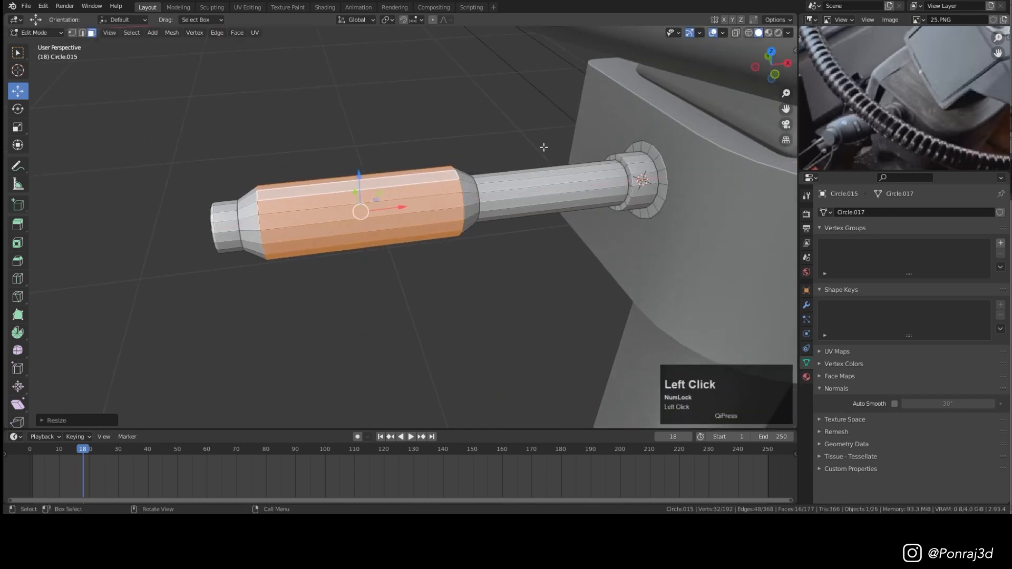
Step: Add an edge loop around the middle of the grip and scale it up to bulge the grip
click(377, 179)
key(s)
middle_drag(377, 178, 295, 229)
click(471, 158)
Step: Bevel the edge loops at the grip's middle and both its ends with two segments
alt+shift+click(277, 225)
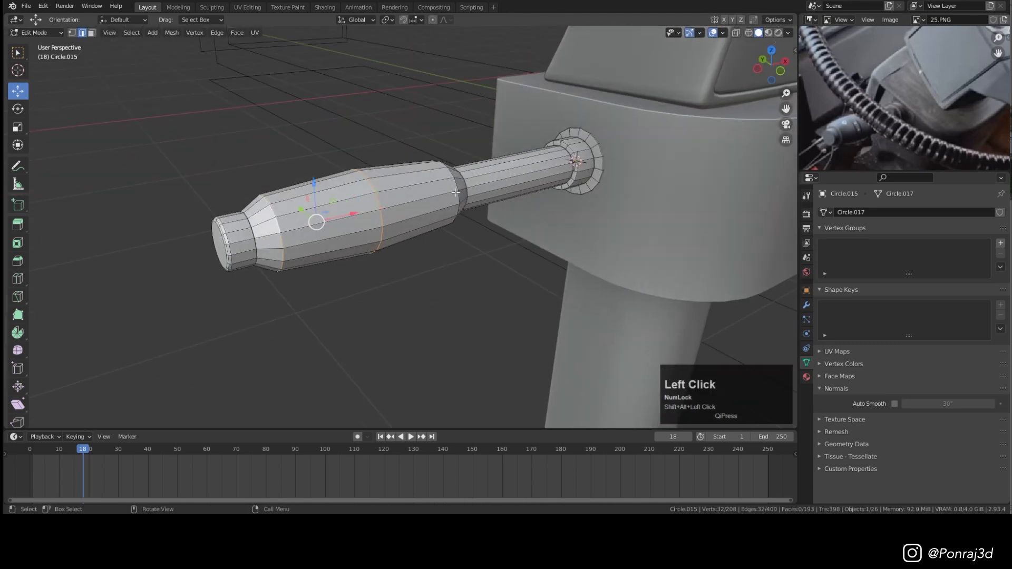
key(ctrl+b)
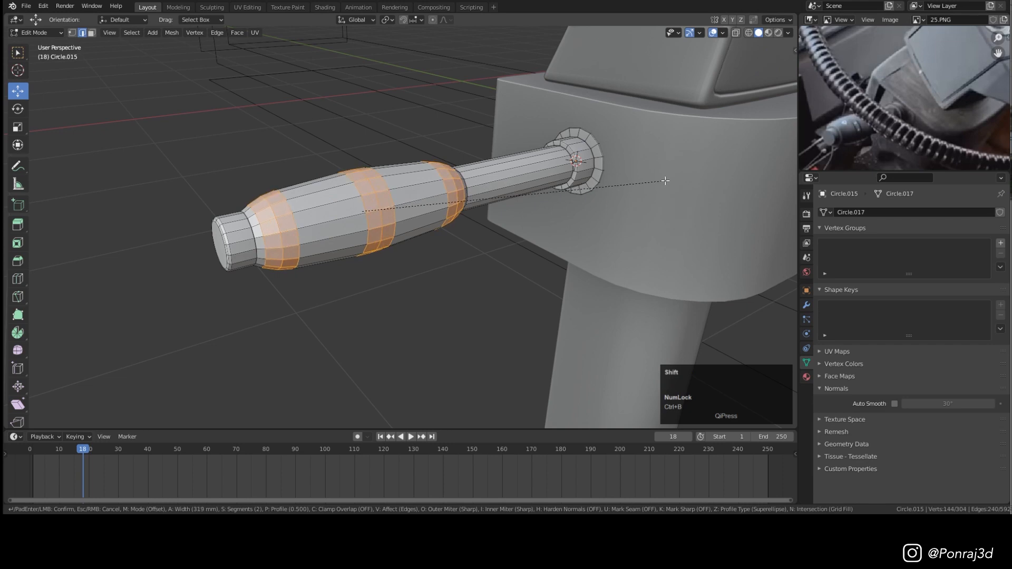
click(671, 179)
key(Tab)
key(Tab)
Step: Add supporting edge loops at the grip's outer end and on the shaft right beside the grip's inner end
scroll(256, 247, up, 3)
key(ctrl+r)
click(271, 221)
click(267, 222)
key(ctrl+r)
click(248, 231)
click(264, 225)
mouse_move(264, 225)
middle_down()
mouse_move(278, 221)
mouse_move(248, 221)
middle_up()
scroll(248, 222, up, 5)
key(ctrl+r)
click(416, 216)
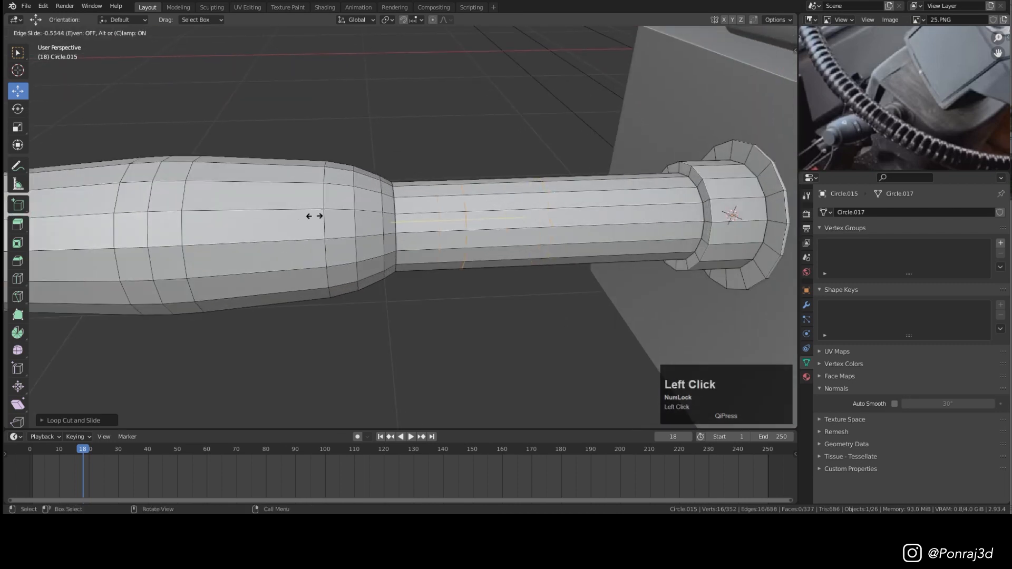
click(388, 219)
Step: Add three evenly spaced edge loops along the stalk's narrow shaft and dissolve the middle one
key(ctrl+r)
scroll(574, 200, up, 2)
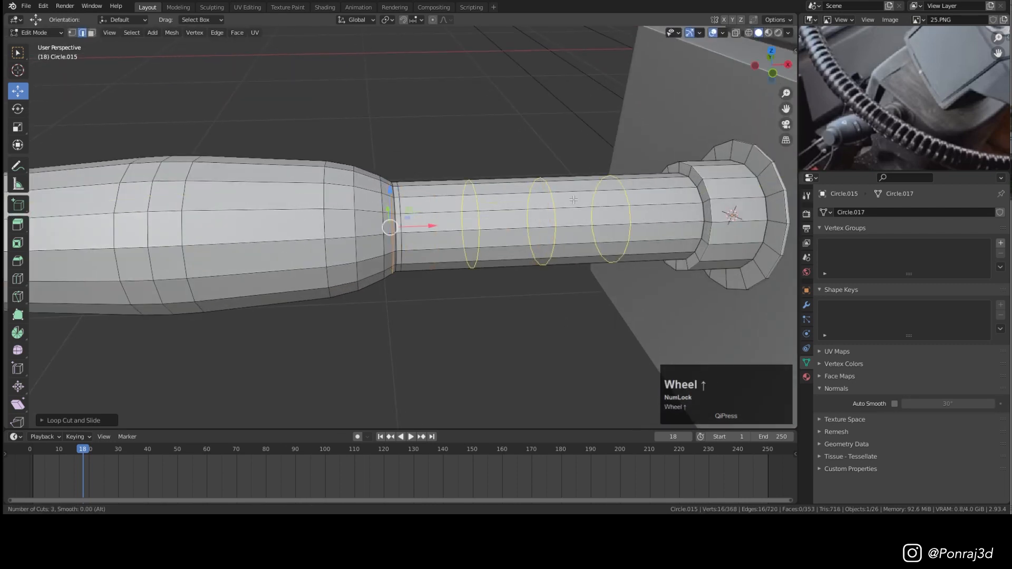
click(574, 200)
alt+click(550, 202)
key(x)
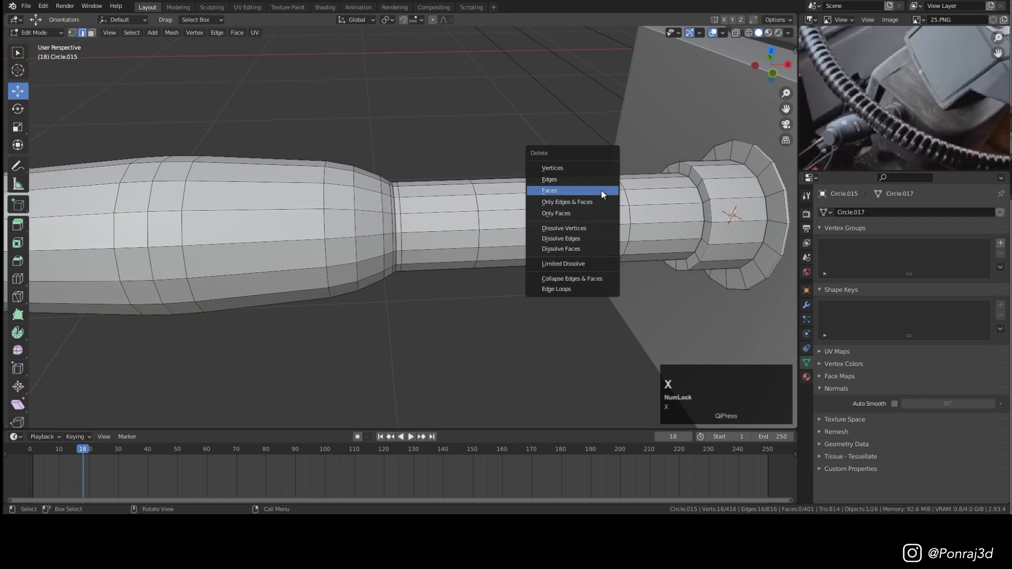
click(582, 236)
Step: Select spaced lengthwise edges around the shaft's middle section and bevel them with two segments into long pointed patches
key(1)
key(2)
click(550, 199)
middle_drag(550, 206, 554, 240)
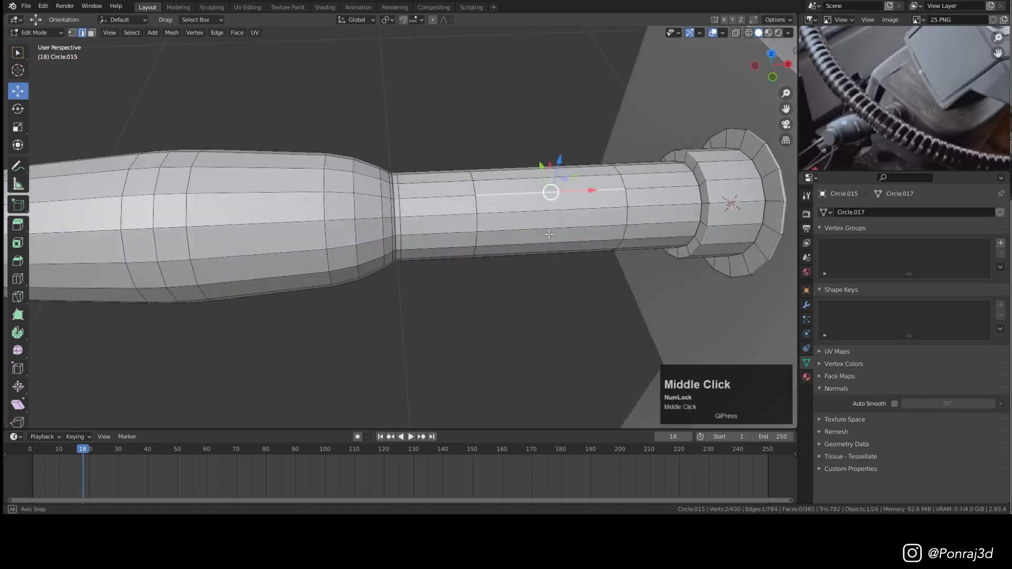
scroll(557, 243, up, 1)
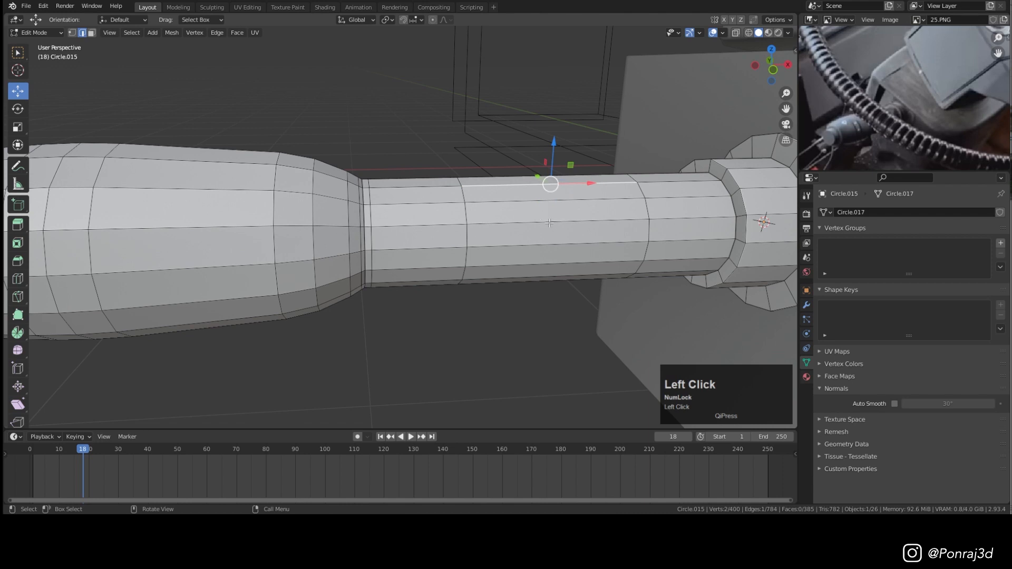
middle_drag(553, 255, 627, 259)
shift+click(532, 290)
middle_drag(541, 185, 699, 226)
shift+click(508, 205)
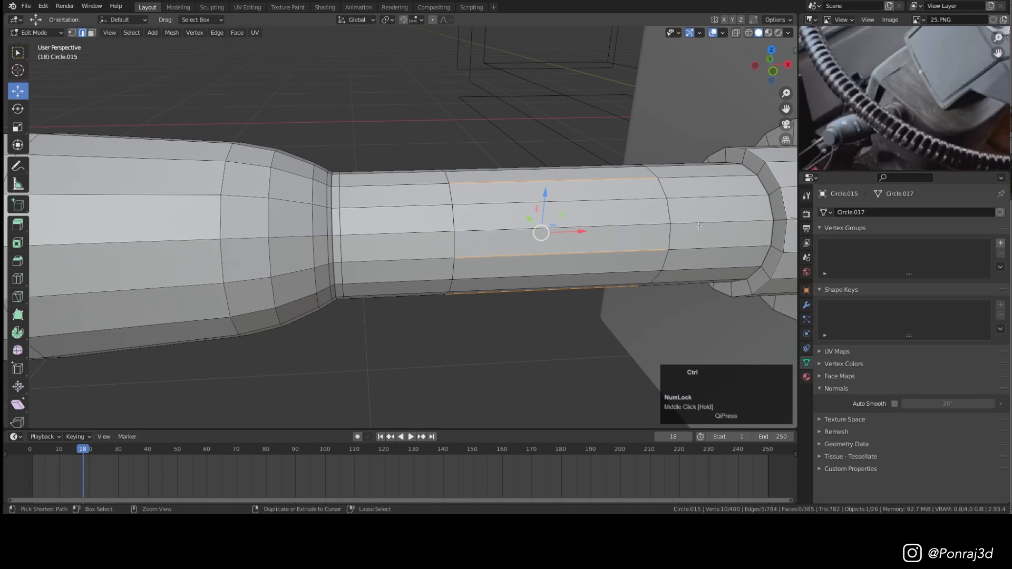
key(ctrl+b)
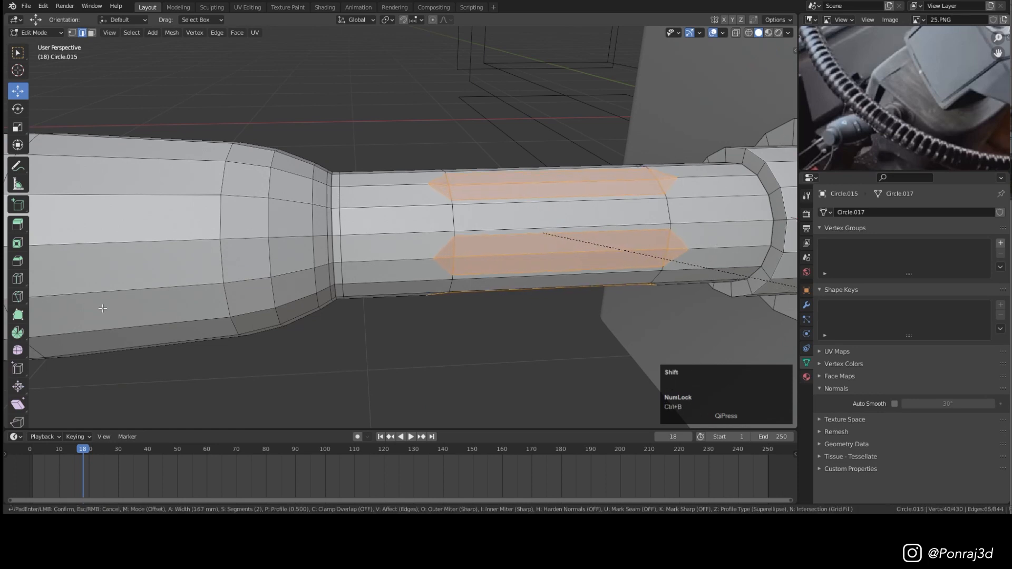
click(116, 307)
Step: Inset the beveled patches slightly and shrink them inward along their normals to form recessed slots in the shaft
middle_drag(116, 308, 624, 224)
scroll(625, 224, up, 2)
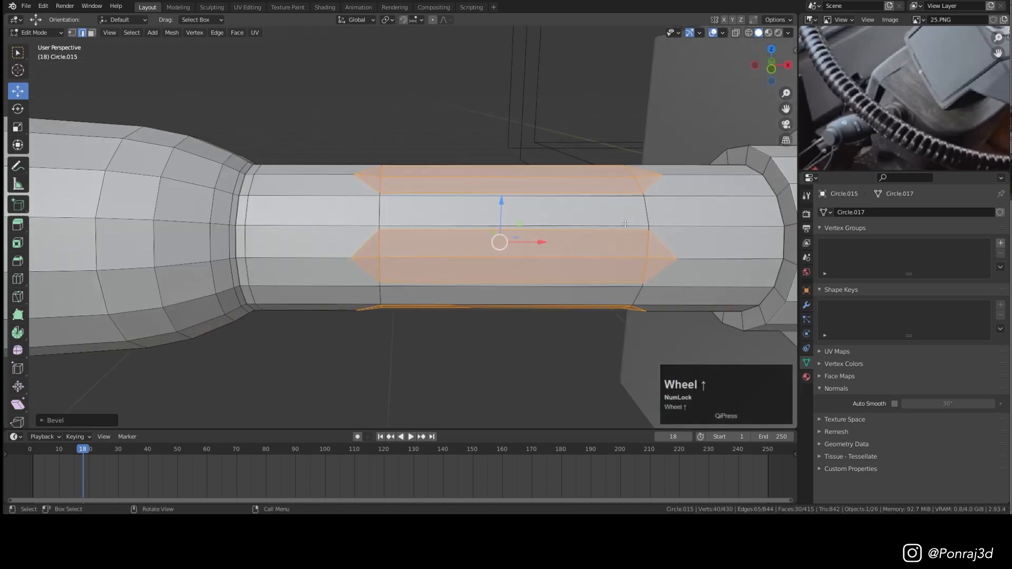
key(i)
click(729, 151)
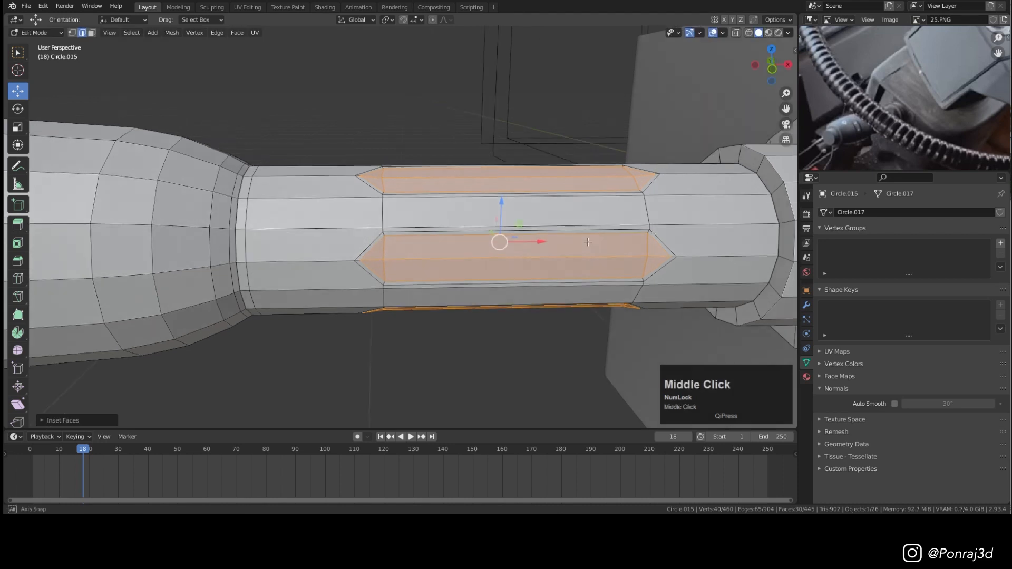
middle_drag(729, 152, 637, 240)
key(alt+s)
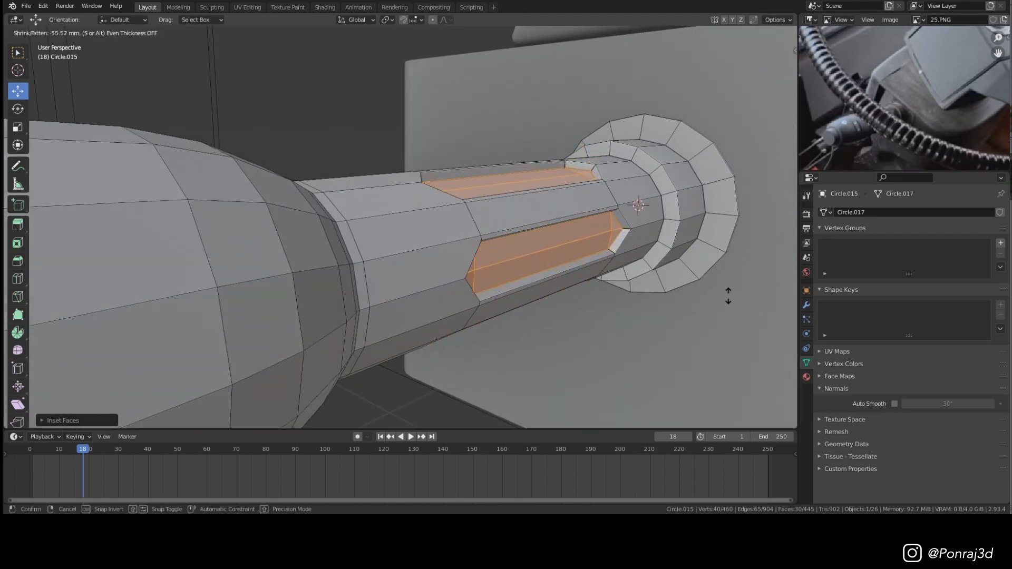
click(771, 274)
key(Tab)
Step: Add a level 2 subdivision surface to the stalk and shade it smooth
scroll(584, 206, down, 4)
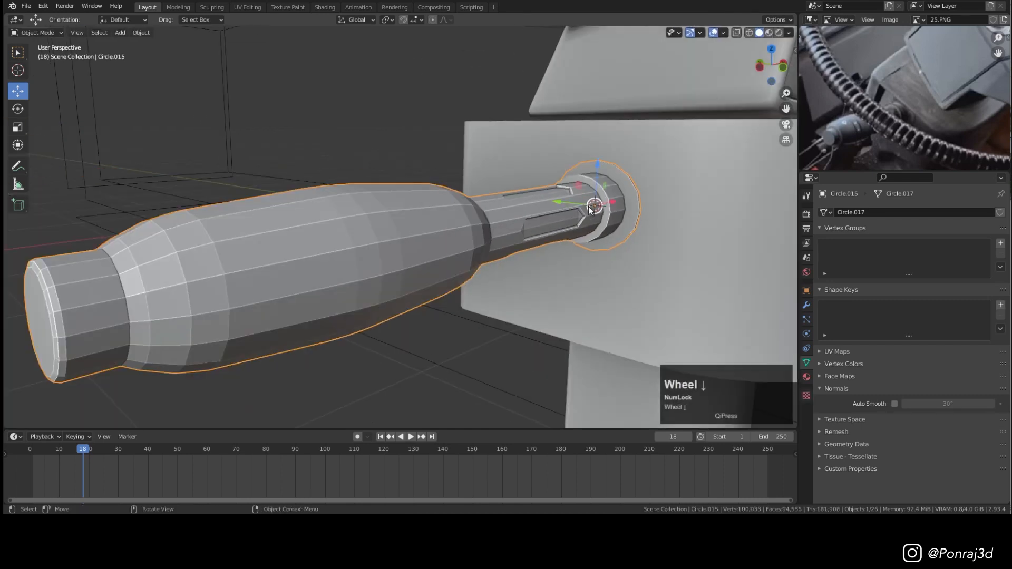
middle_drag(583, 206, 547, 224)
key(ctrl+2)
scroll(716, 205, down, 3)
right_click(716, 206)
click(717, 205)
scroll(654, 211, up, 3)
Step: Add tight edge loops around the shaft near the ends of its recessed slots
key(Tab)
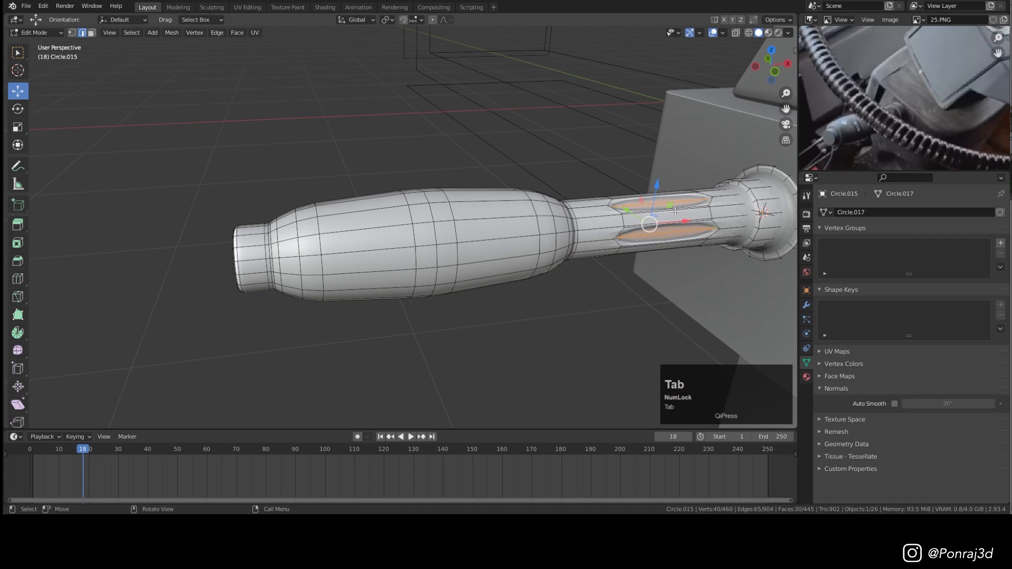
key(ctrl+r)
click(654, 216)
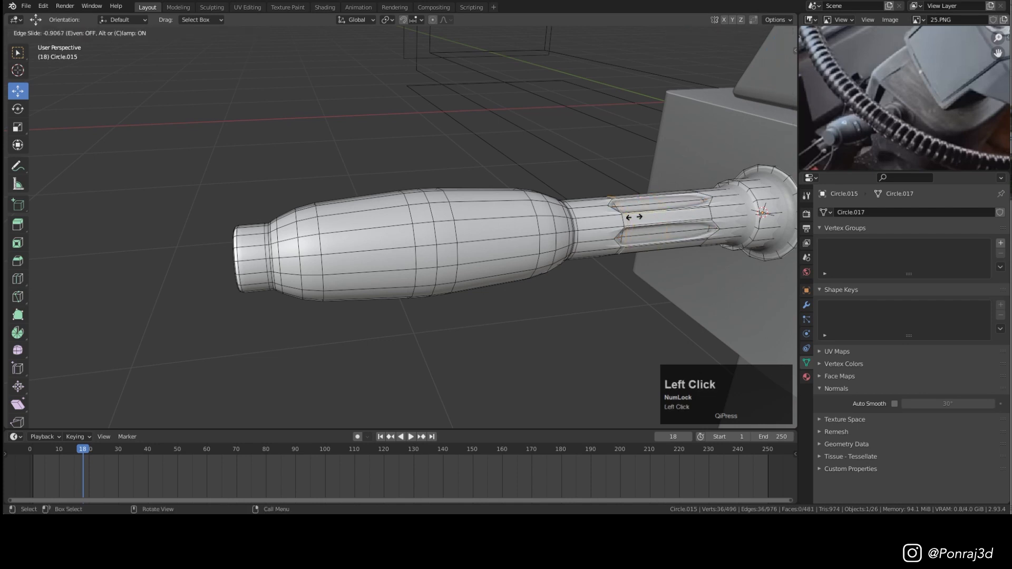
click(634, 216)
scroll(632, 218, up, 3)
key(KP_2)
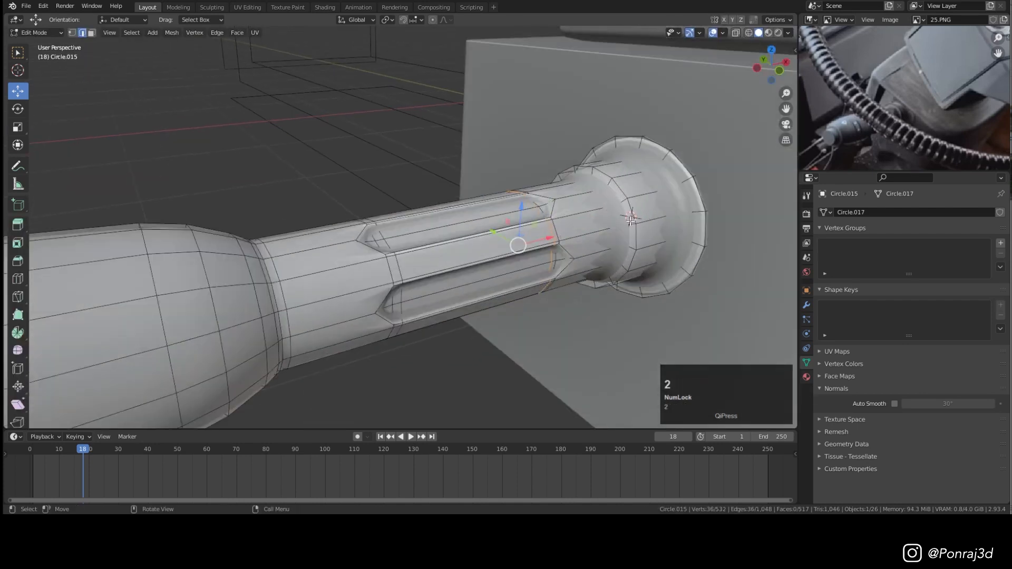
Step: Select the four edge loops around the collar and flange at the stalk's base, using wireframe display
scroll(631, 219, up, 2)
key(z)
key(z)
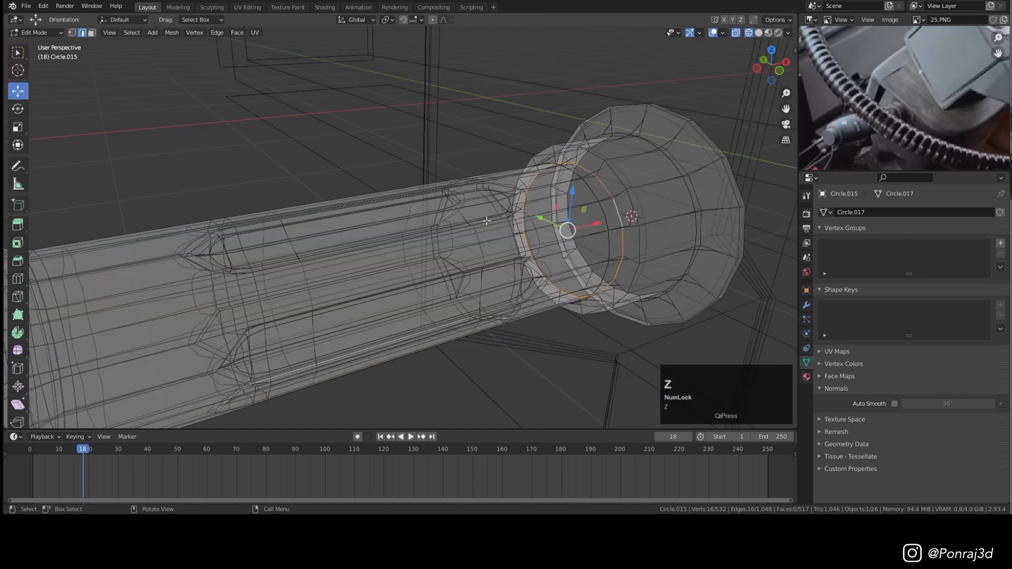
alt+shift+click(640, 204)
key(z)
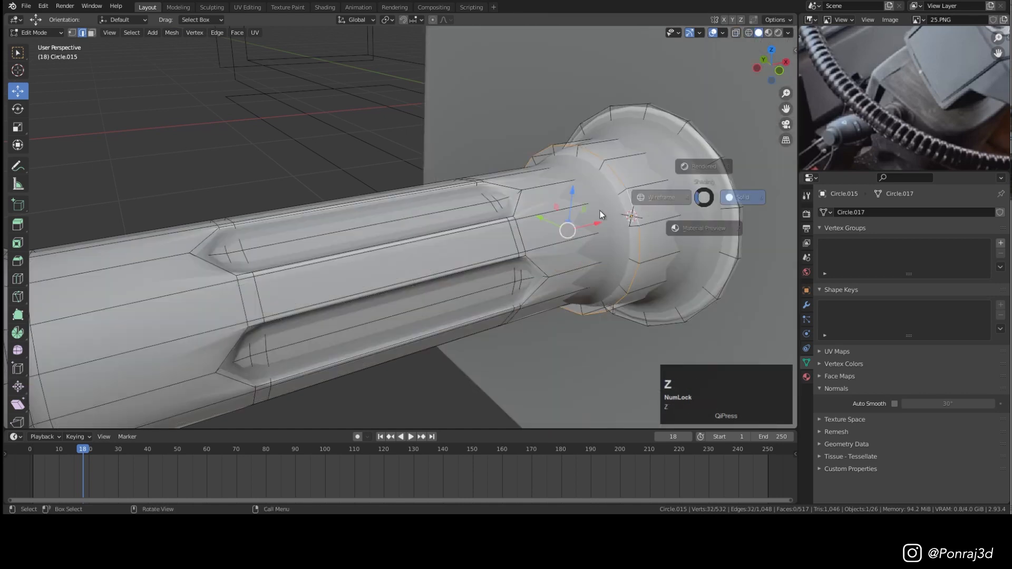
alt+shift+click(687, 199)
key(z)
alt+shift+click(735, 193)
key(z)
key(z)
key(z)
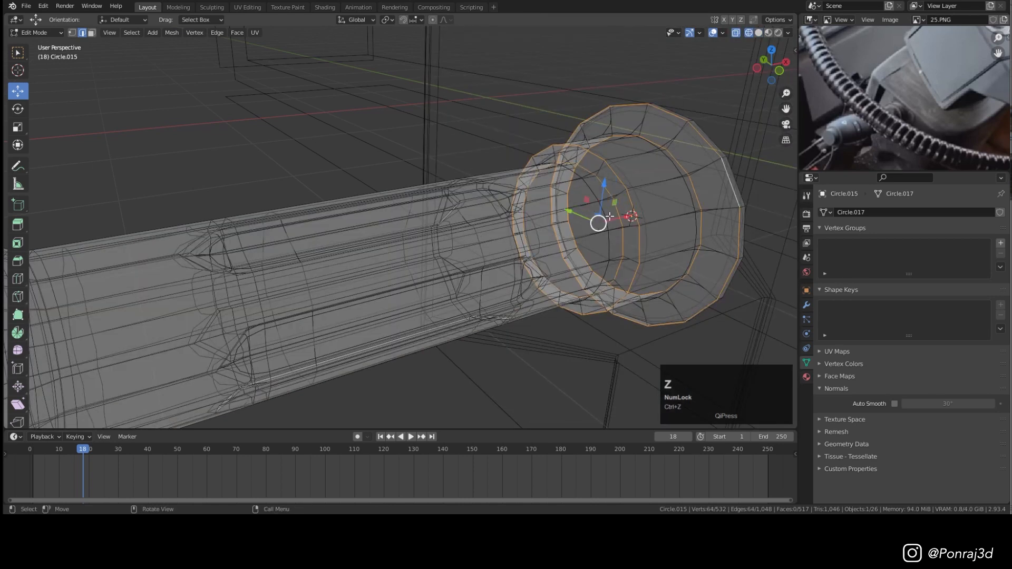
key(z)
Step: Select the steering column housing in object mode and snap the 3D cursor to it
key(Tab)
click(463, 290)
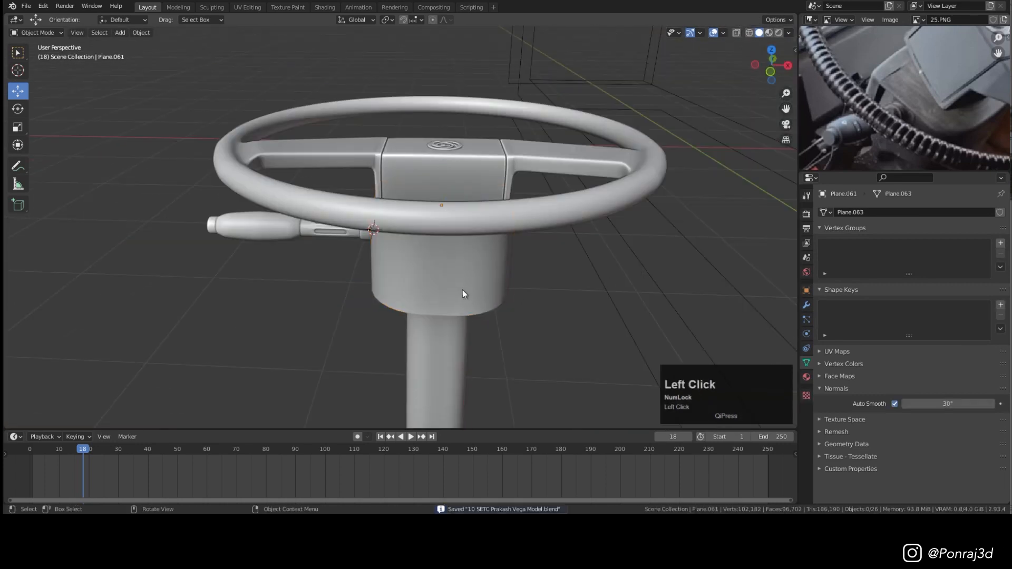
key(shift+s)
click(547, 256)
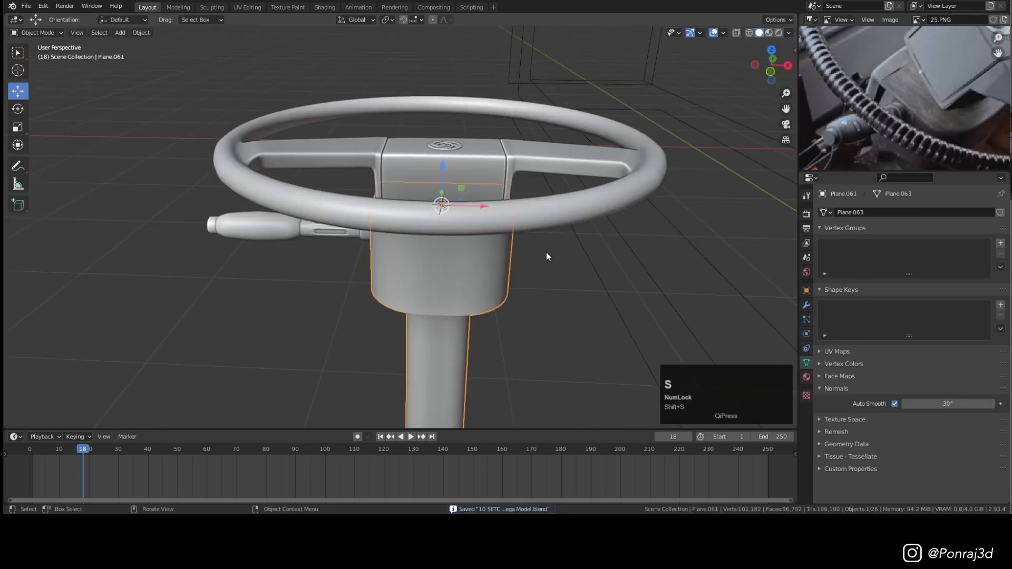
Step: Duplicate the stalk, mirror the copy along X about the 3D cursor to the housing's opposite side, and save the file
click(366, 237)
key(shift+d)
click(553, 292)
click(388, 19)
click(392, 42)
key(ctrl+m)
key(x)
click(530, 270)
middle_drag(530, 270, 535, 227)
key(ctrl+s)
Step: Rotate both control stalks in the front view around their bases so their grips tilt upward
scroll(492, 211, down, 4)
click(387, 19)
key(KP_1)
scroll(627, 260, up, 2)
key(r)
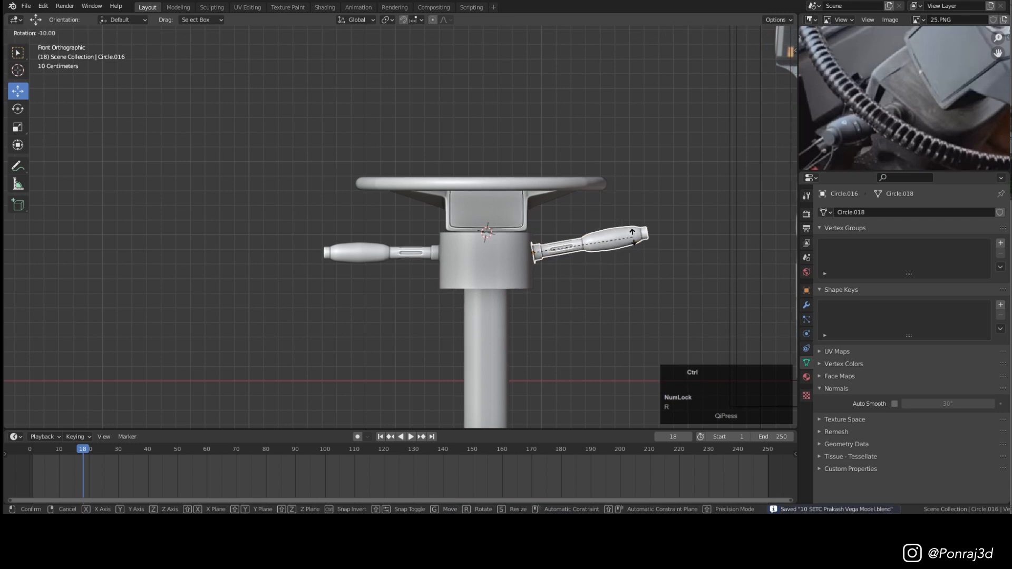
click(632, 225)
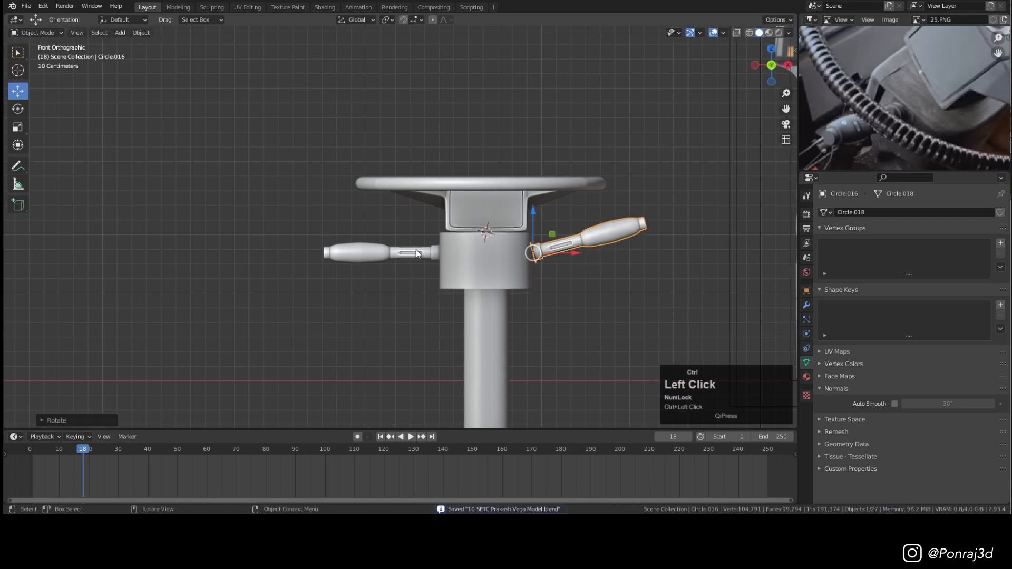
click(393, 249)
key(r)
click(545, 248)
scroll(545, 248, up, 2)
scroll(545, 248, up, 1)
Step: Move both tilted stalks inward along X against the column housing and save the file
drag(402, 259, 405, 261)
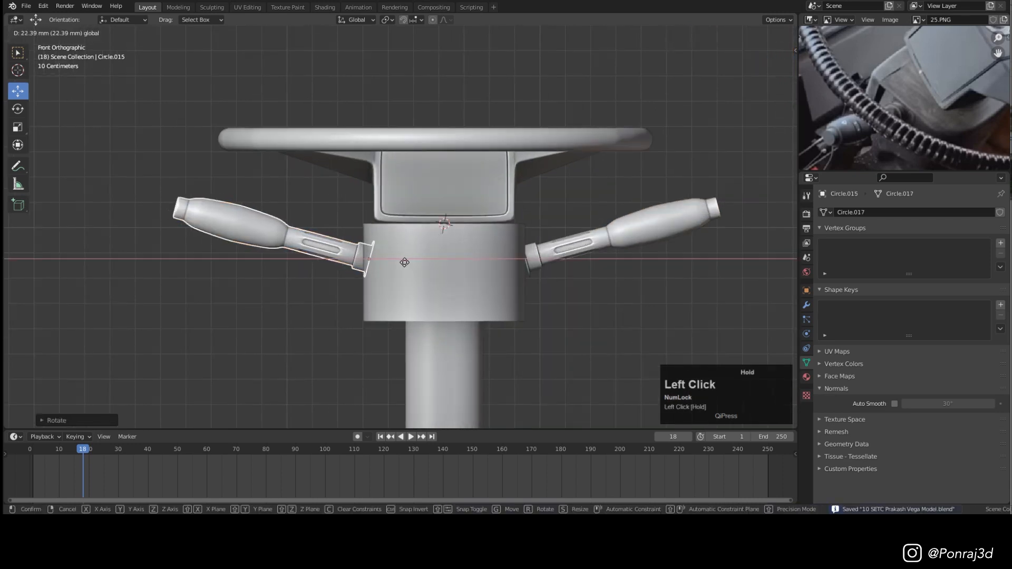
click(575, 246)
drag(564, 259, 554, 261)
click(574, 321)
middle_drag(377, 226, 460, 253)
scroll(460, 253, down, 5)
key(ctrl+s)
Step: Move the whole steering wheel assembly in the top view onto the driver's position of the bus blueprint
key(KP_7)
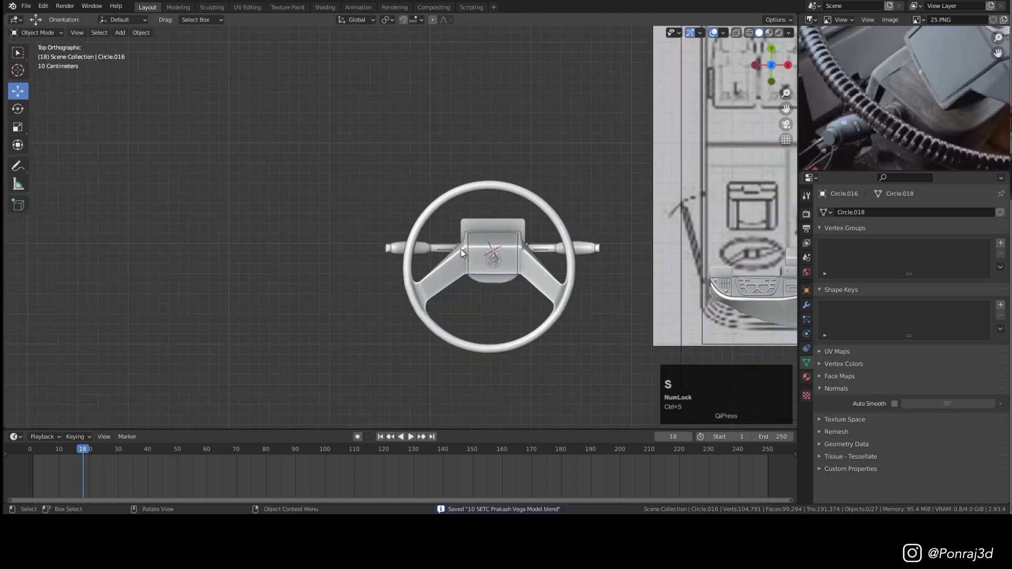
scroll(462, 248, down, 8)
scroll(463, 248, up, 3)
click(409, 233)
scroll(474, 205, up, 4)
key(shift+z)
key(ctrl+s)
mouse_move(316, 226)
mouse_down()
mouse_move(390, 268)
mouse_move(569, 243)
mouse_up()
scroll(582, 225, up, 4)
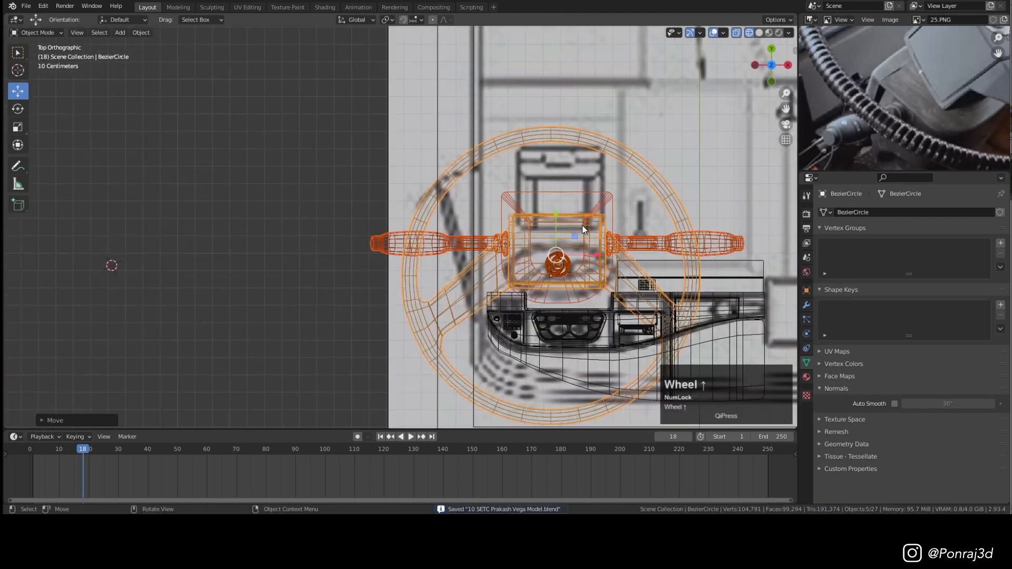
Step: Rotate the steering assembly 180 degrees in the top view and scale it down to fit the driver's area
key(r)
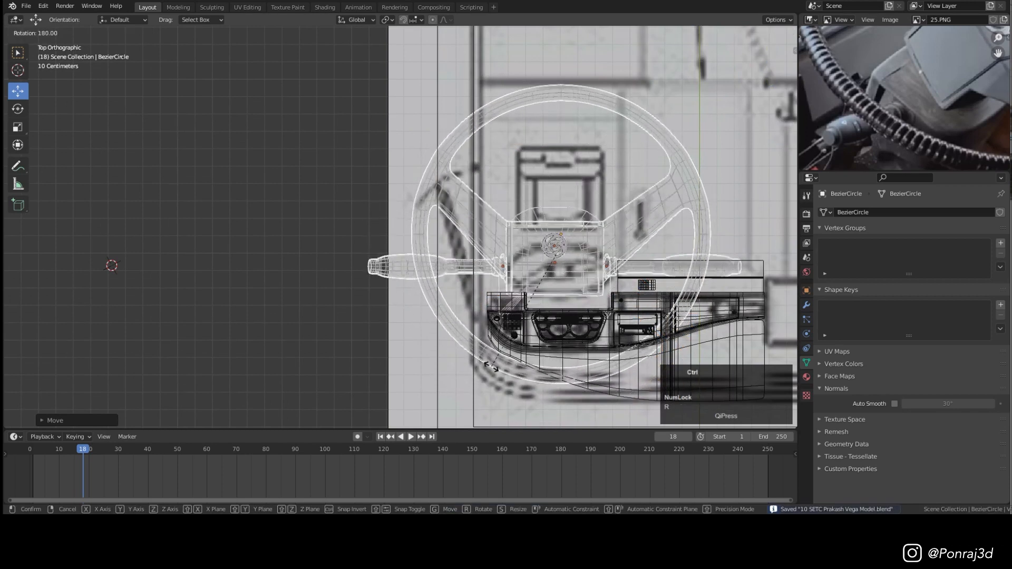
click(488, 365)
key(s)
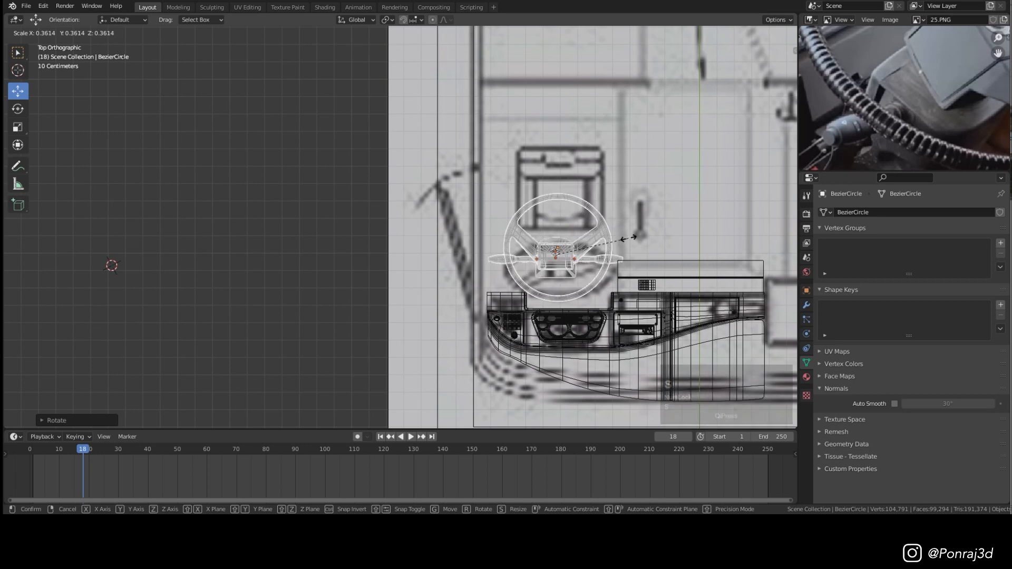
click(627, 241)
key(shift+z)
Step: Raise the steering assembly to dashboard height in the right side view and tilt it about 35 degrees toward the driver
alt+middle_drag(628, 241, 579, 224)
drag(557, 204, 558, 152)
drag(591, 189, 587, 186)
right_click(587, 186)
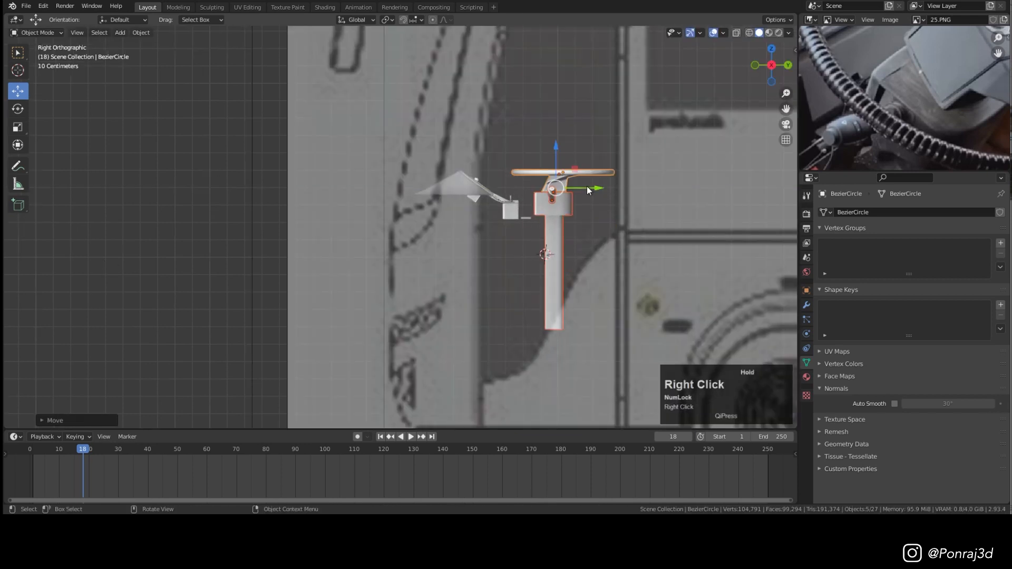
key(r)
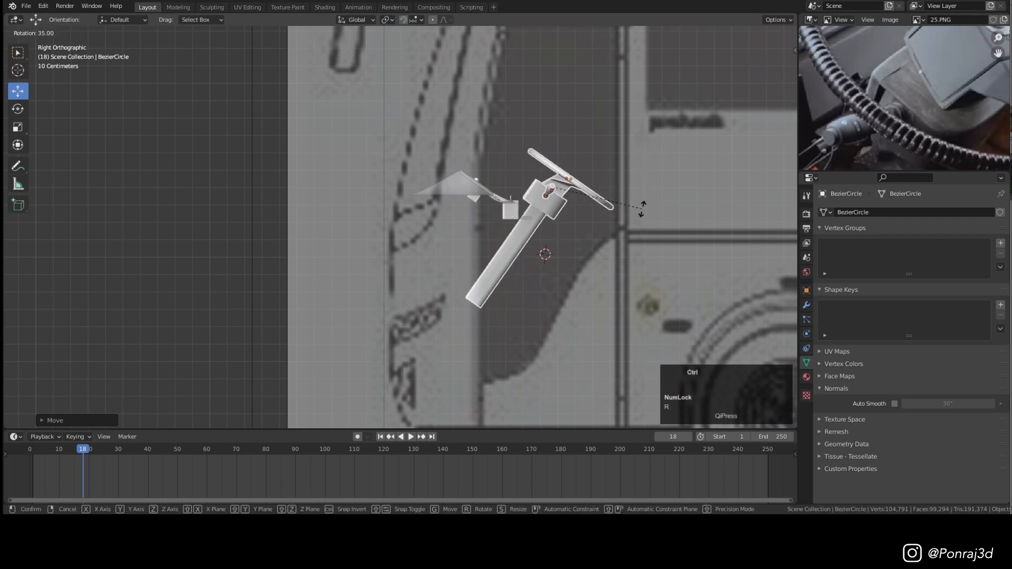
click(607, 198)
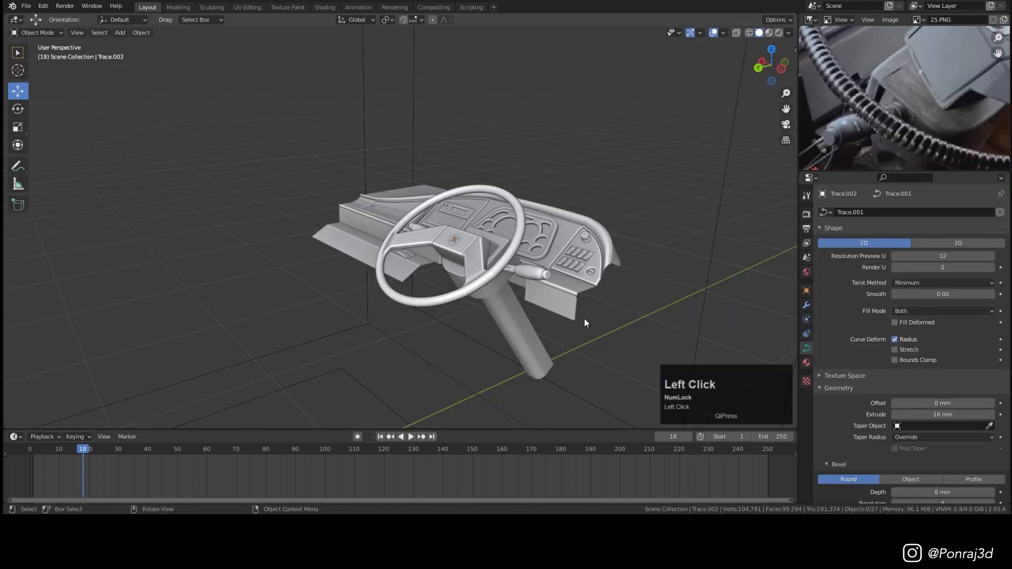
Step: Place the 3D cursor in empty space beside the blueprint in the top view and add the Accelator.jpg pedal reference image
key(KP_7)
scroll(597, 311, down, 3)
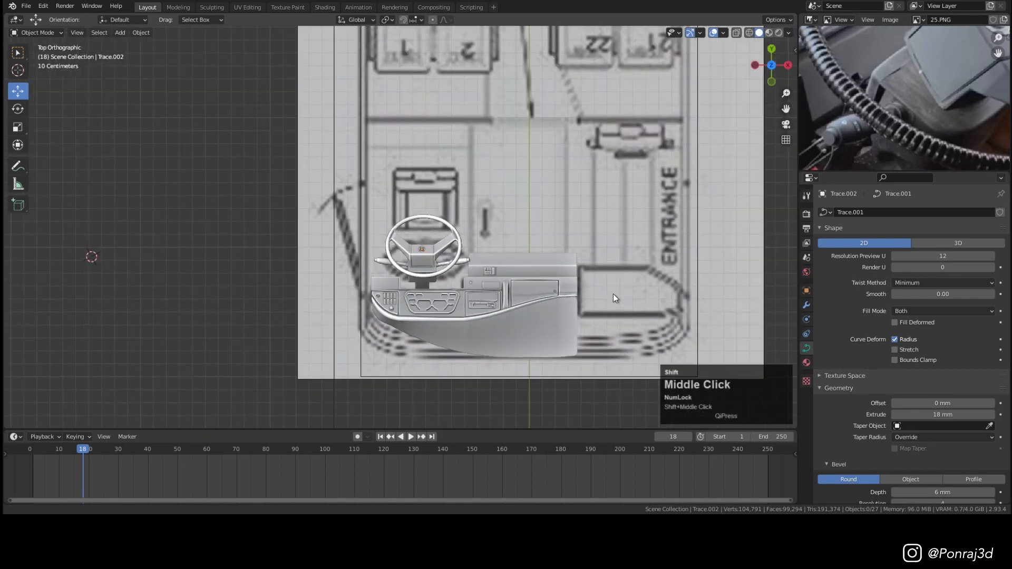
shift+middle_drag(613, 293, 743, 246)
shift+middle_drag(371, 302, 451, 323)
shift+right_click(258, 248)
key(shift+a)
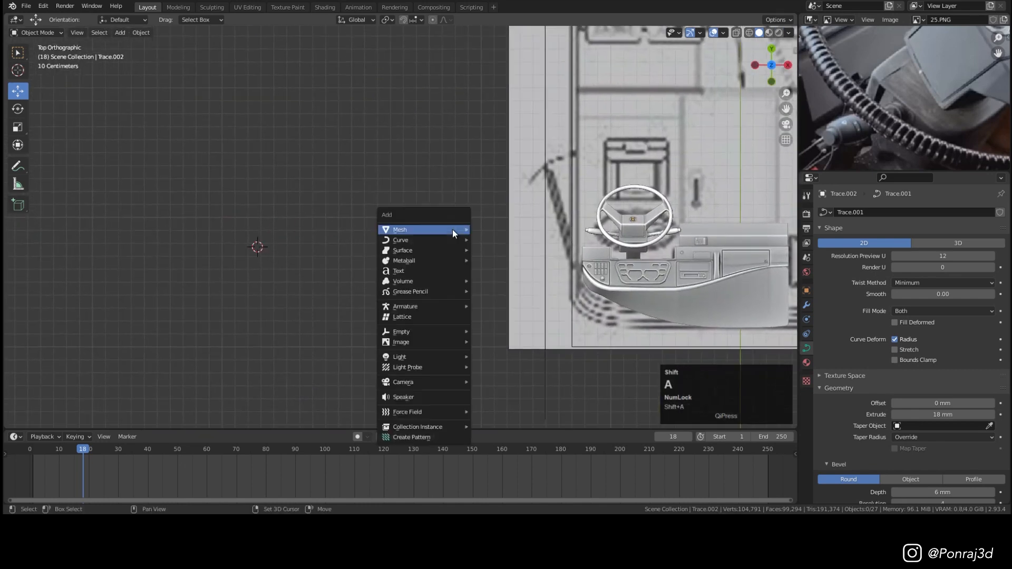
mouse_move(436, 341)
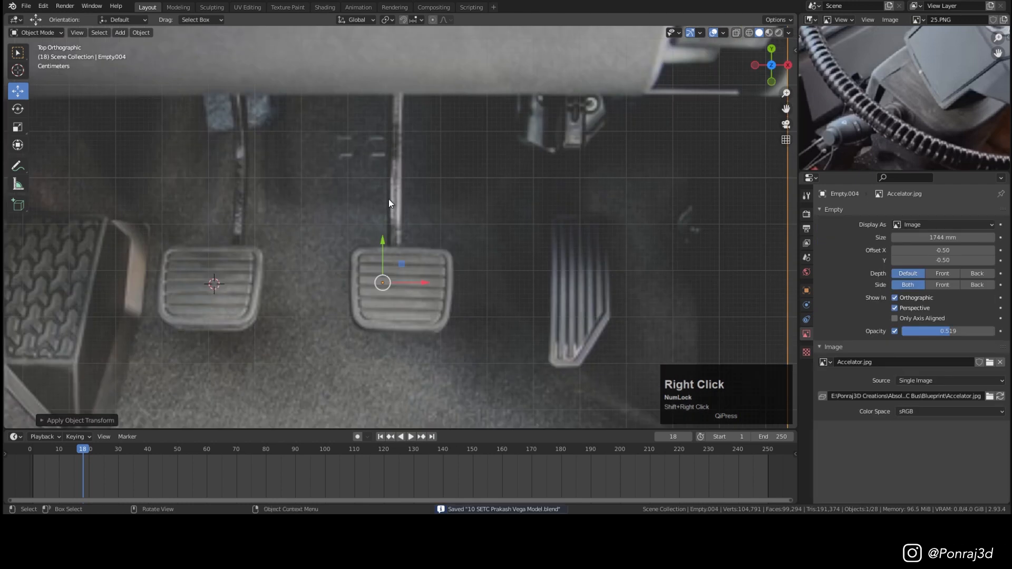
Step: Add a plane over the left pedal in the top view and scale it down to roughly the pad's size
key(shift+a)
mouse_move(392, 86)
click(428, 93)
key(s)
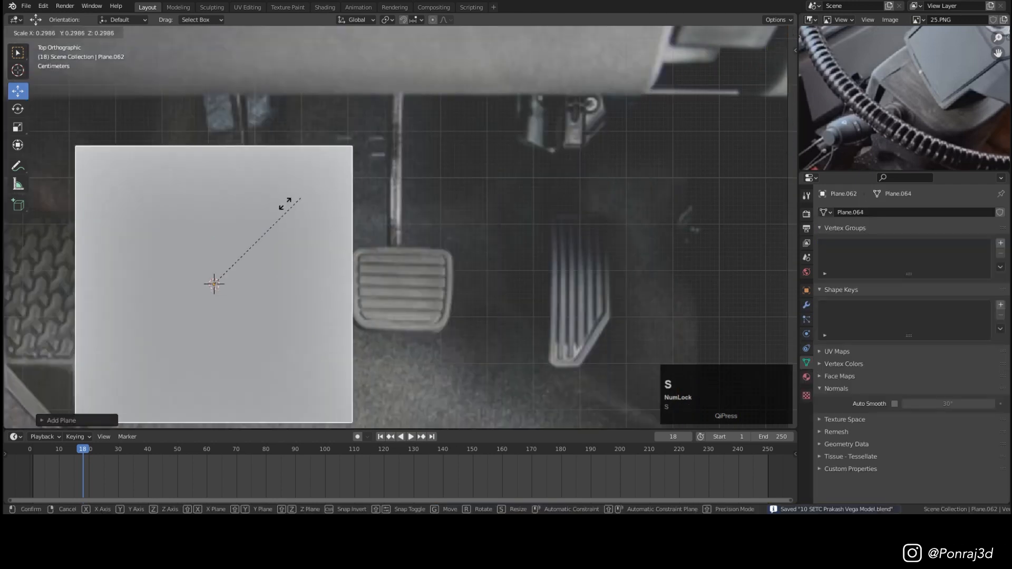
click(225, 249)
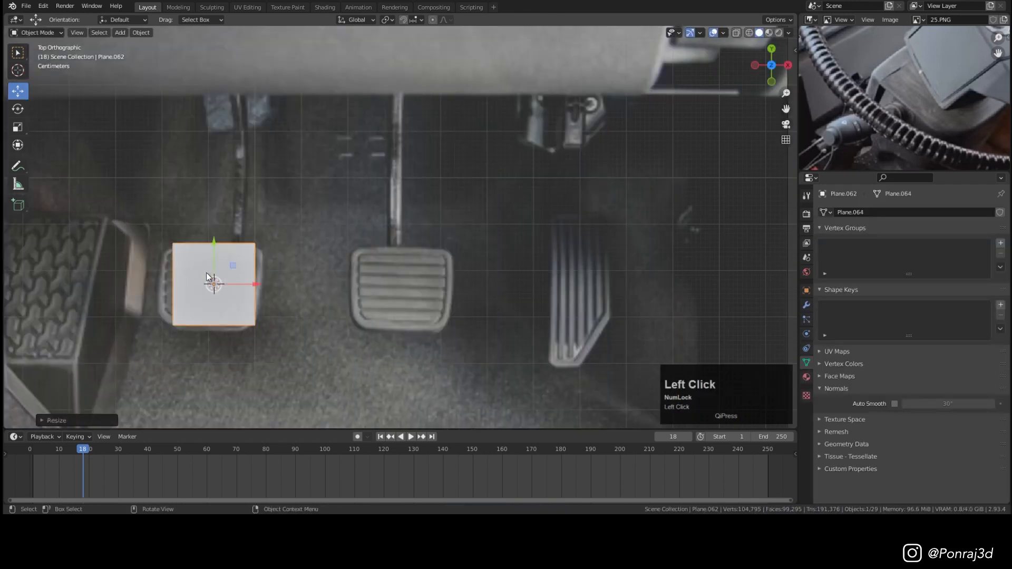
scroll(202, 278, up, 2)
drag(257, 289, 249, 287)
Step: Round the plane's four corners with a four-segment vertex bevel
key(Tab)
key(a)
key(1)
key(ctrl+shift+b)
scroll(359, 265, up, 3)
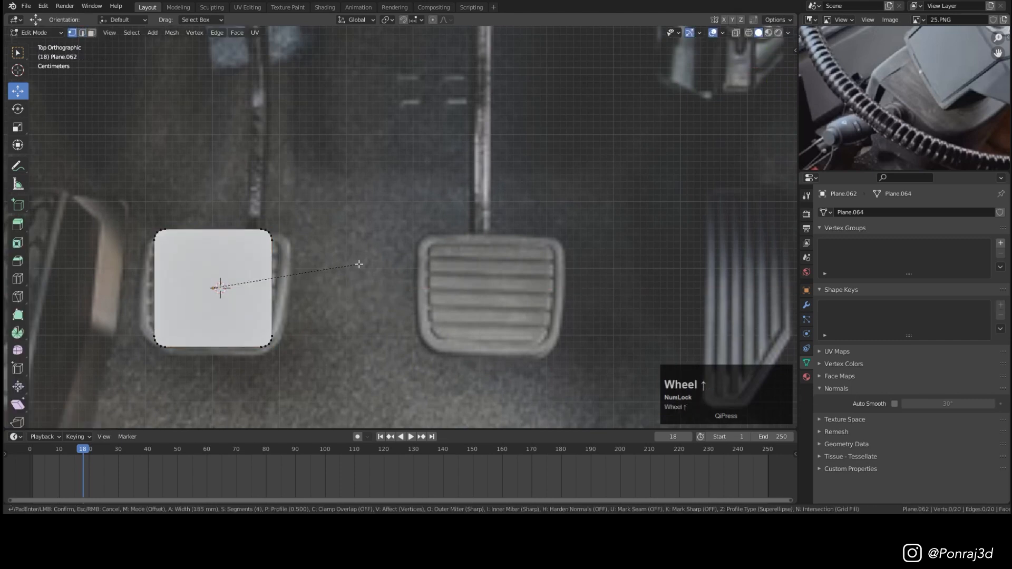
click(364, 264)
Step: Widen the pad about 1.17 times along X, narrow its lower end to the reference's trapezoid outline, and save
key(a)
key(s)
key(x)
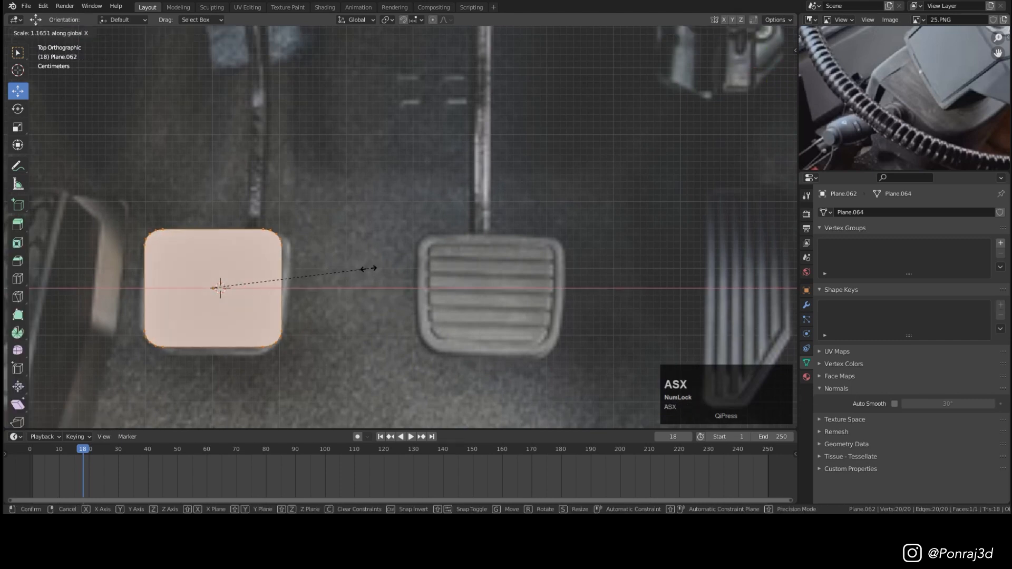
click(378, 267)
key(z)
drag(213, 248, 213, 251)
scroll(240, 263, up, 3)
key(ctrl+s)
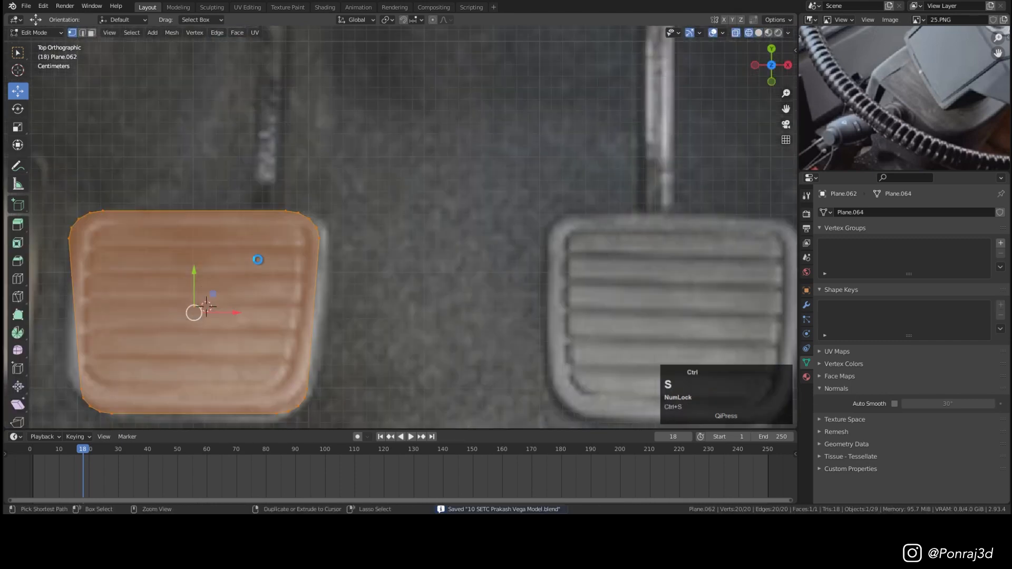
Step: Inset the pad face by about 134 mm to form the outer rim
key(i)
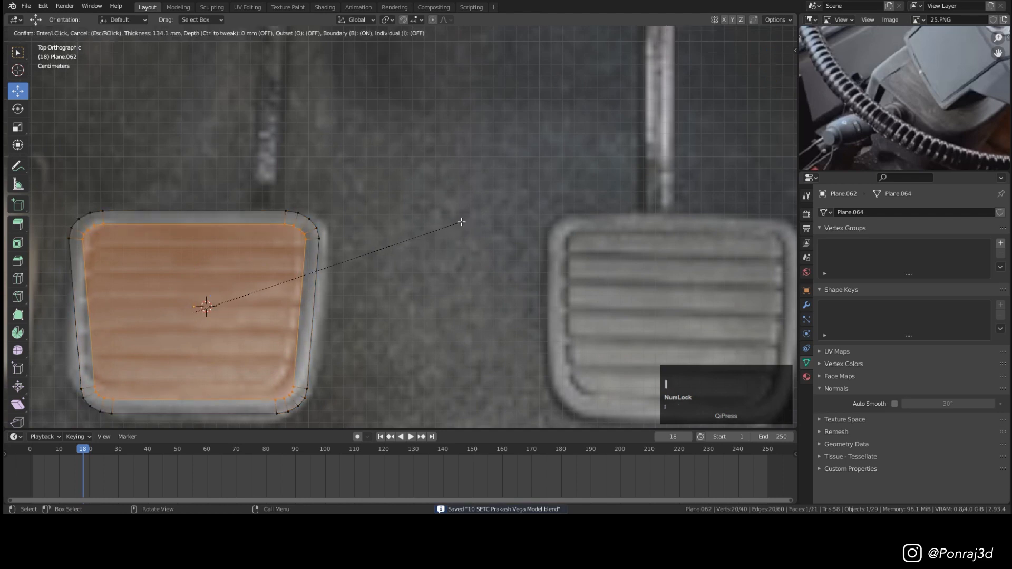
click(456, 222)
key(z)
Step: Add a loop cut around the middle of the rim, raise it, and bevel it with four segments into a rounded bead
mouse_move(296, 327)
middle_down()
mouse_move(294, 278)
mouse_move(314, 221)
middle_up()
scroll(312, 258, up, 2)
key(ctrl+r)
click(322, 248)
click(323, 248)
scroll(323, 248, down, 4)
scroll(242, 262, up, 3)
drag(236, 272, 231, 256)
key(ctrl+b)
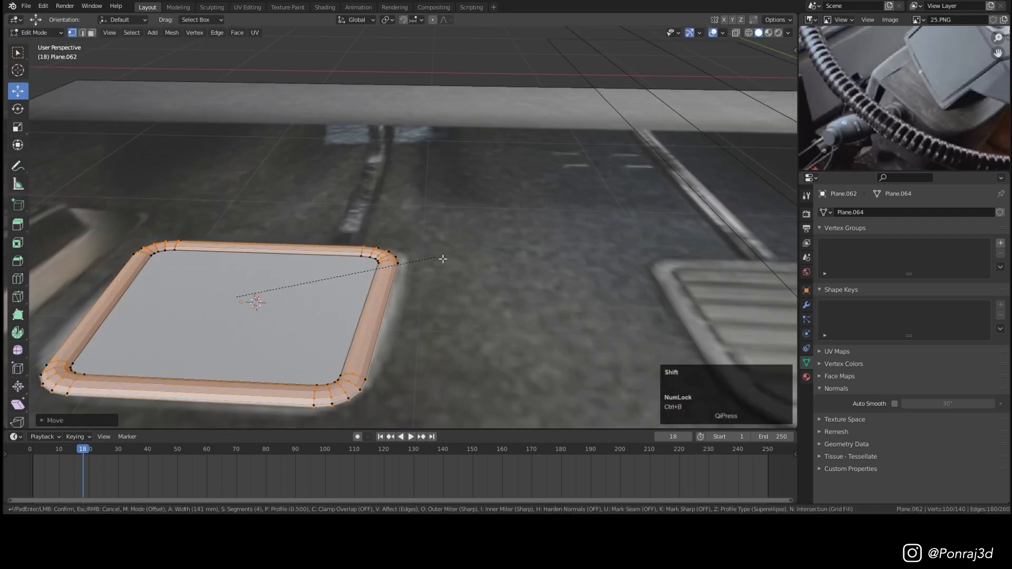
click(438, 259)
Step: Shade the pedal pad smooth, save the file, and enable Auto Smooth at 30°
key(Tab)
scroll(411, 264, down, 6)
drag(388, 327, 390, 255)
key(KP_7)
scroll(406, 280, up, 4)
right_click(410, 231)
click(409, 230)
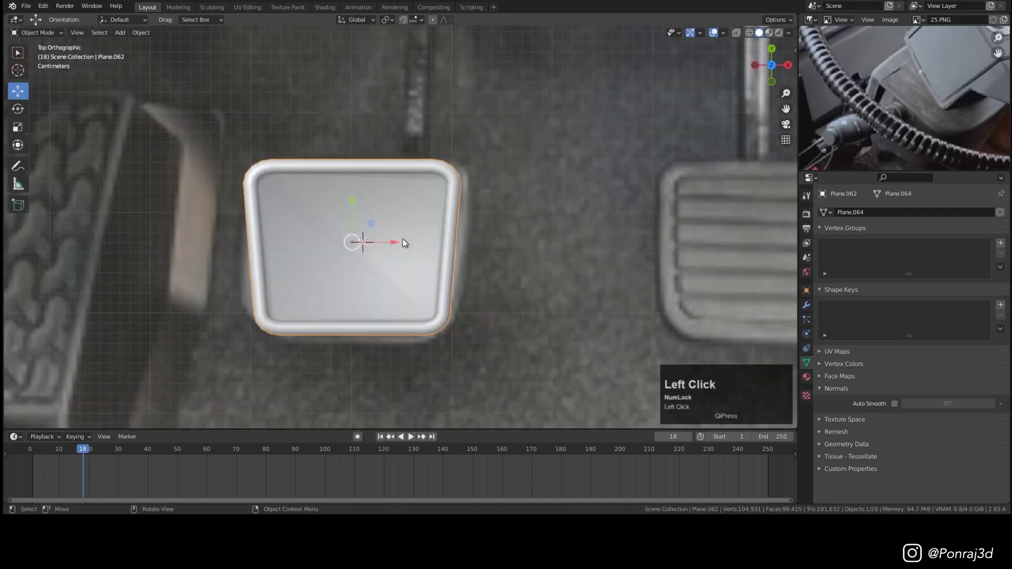
scroll(404, 239, down, 3)
key(ctrl+s)
click(895, 404)
Step: Extrude the pad's outer edge loop about 20 mm down along Z and bevel the lower edge with four segments
scroll(449, 242, up, 1)
middle_drag(464, 274, 458, 176)
key(Tab)
alt+click(475, 303)
key(e)
key(z)
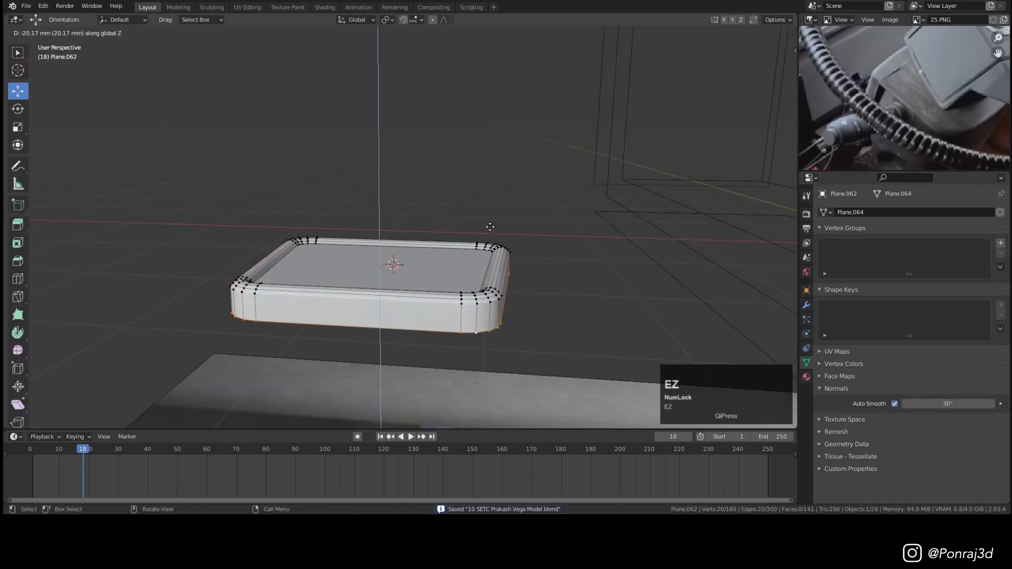
click(491, 225)
middle_drag(490, 226, 387, 280)
scroll(388, 279, up, 1)
key(ctrl+b)
click(477, 230)
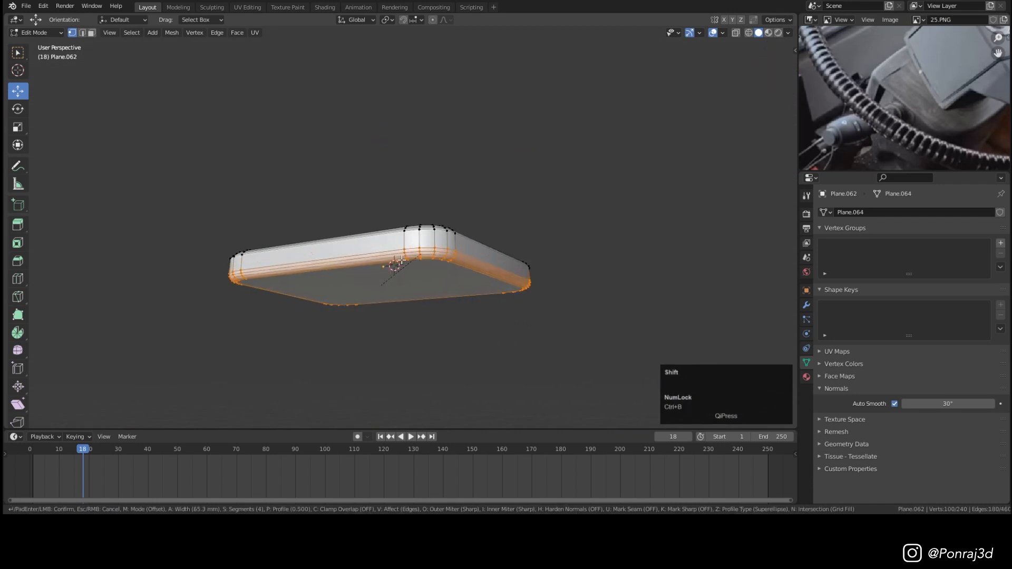
Step: Add six evenly spaced loop cuts across the rim on each of the pad's two sloping sides
key(KP_7)
key(Tab)
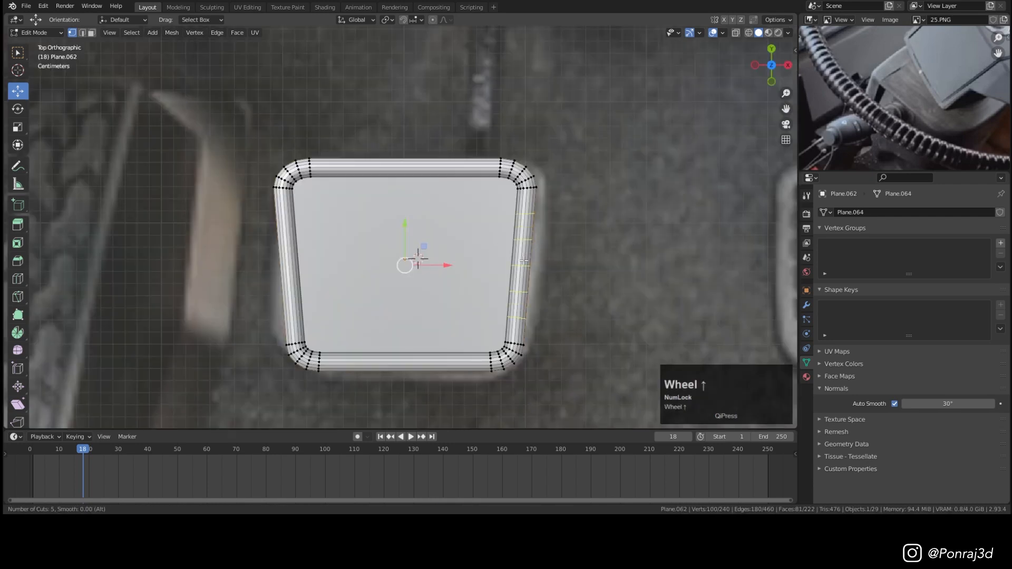
right_click(523, 261)
key(shift+z)
key(ctrl+r)
scroll(541, 251, up, 3)
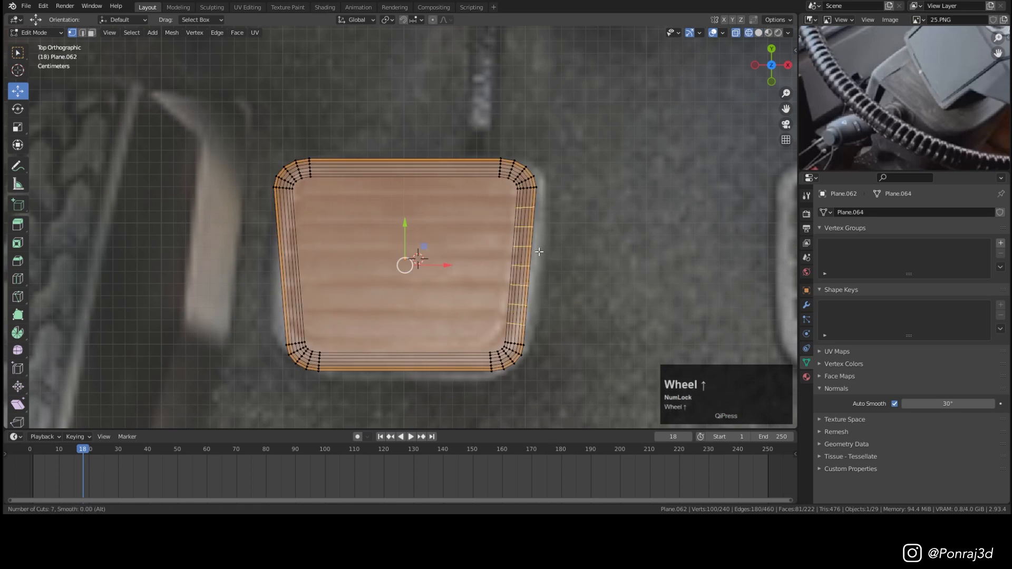
click(539, 253)
scroll(278, 244, up, 3)
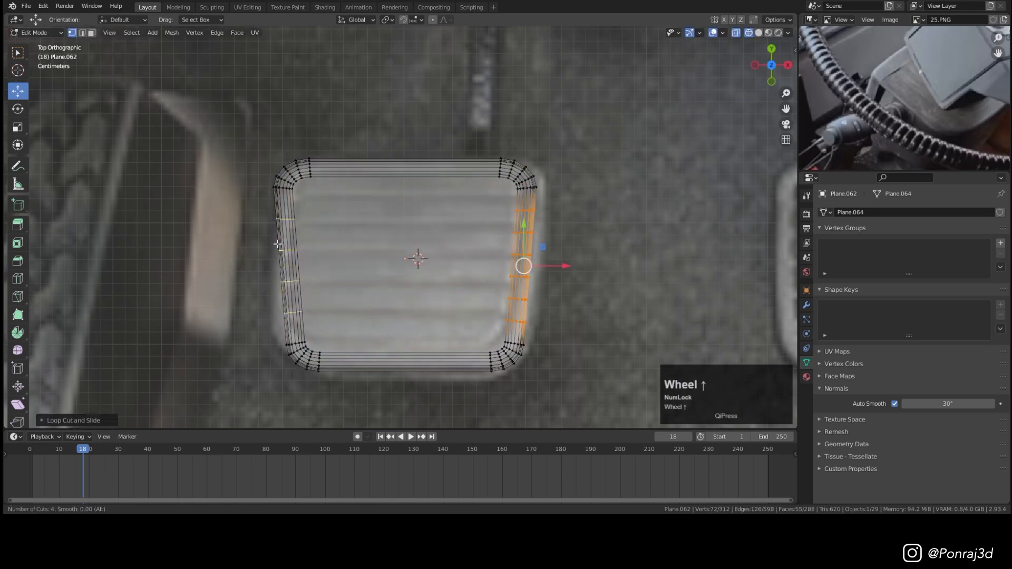
click(278, 244)
click(293, 208)
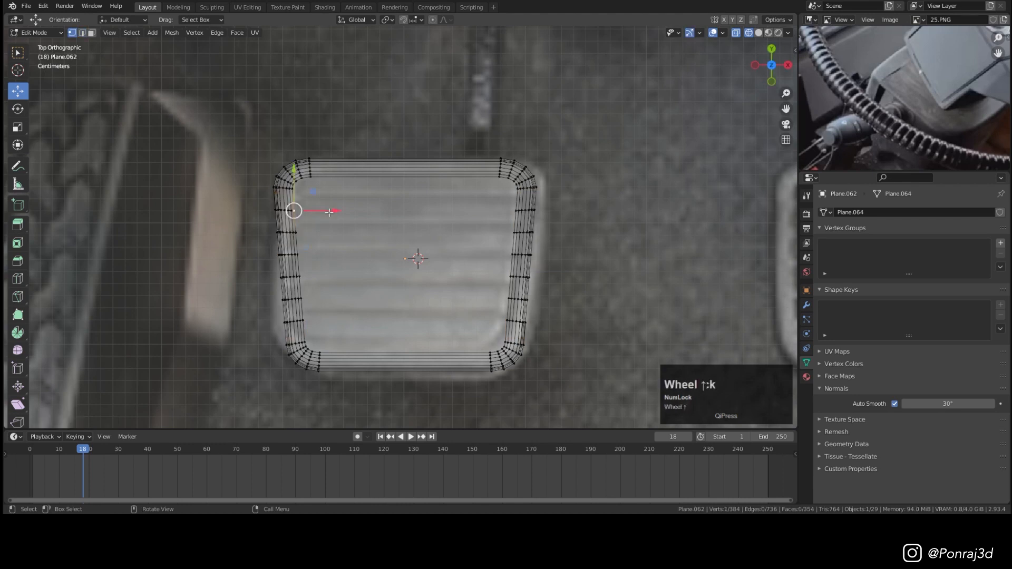
Step: Connect the facing inner rim vertices with straight edges that divide the pad face into horizontal strips
scroll(325, 226, up, 3)
key(shift+z)
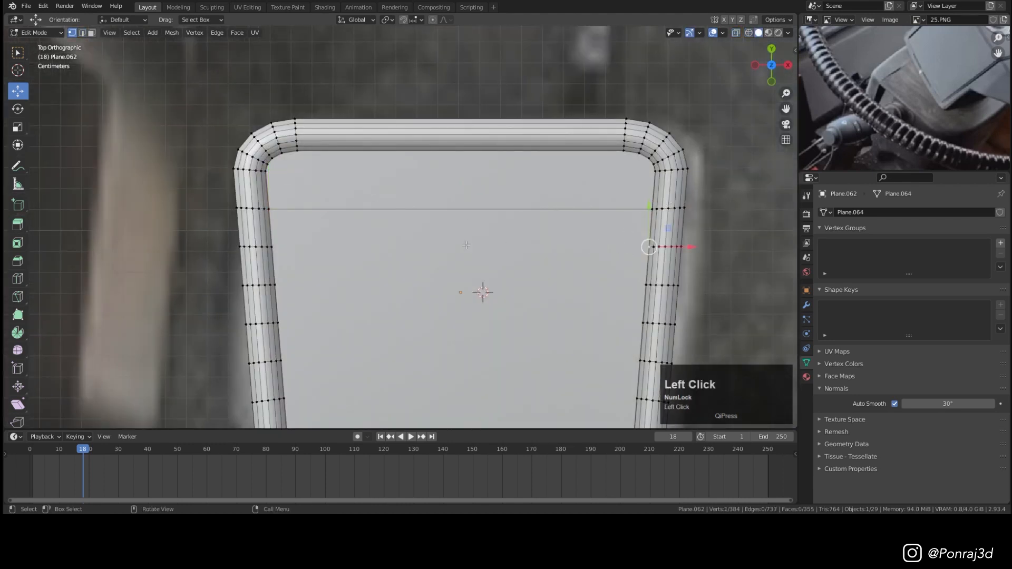
key(j)
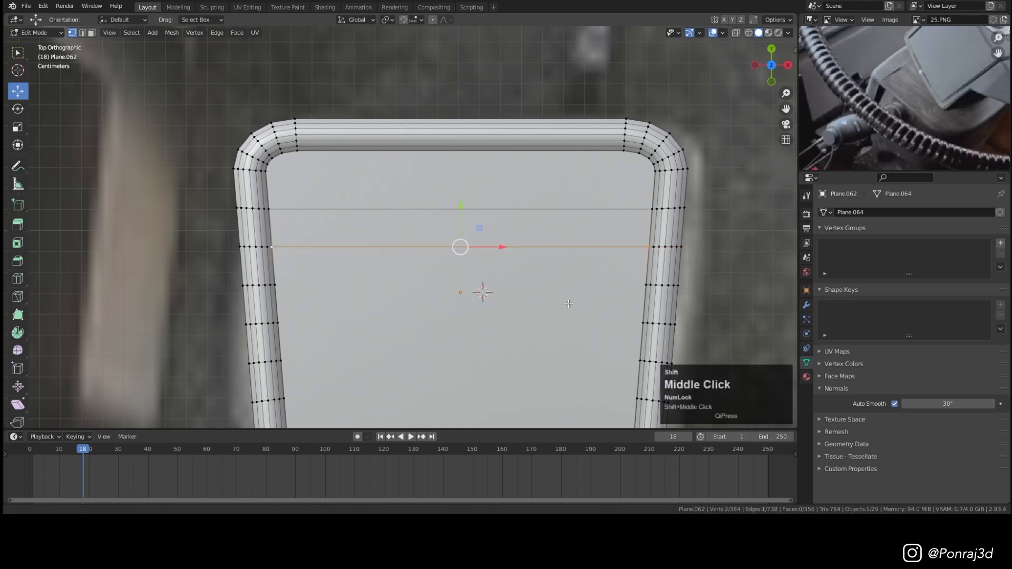
shift+middle_drag(617, 276, 605, 193)
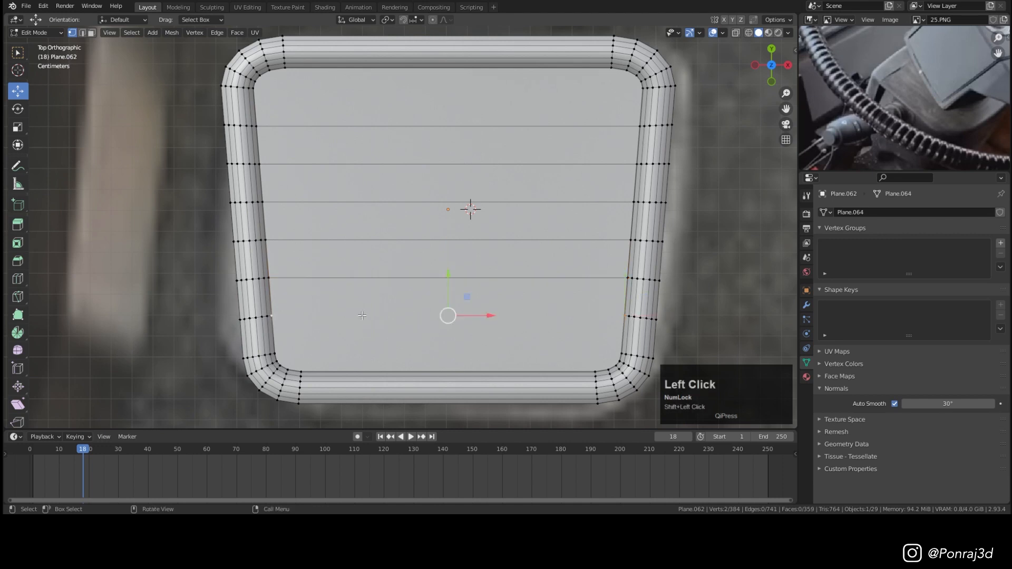
Step: Select all seven strip faces of the pad and inset them individually by about 32 mm
click(365, 336)
ctrl+click(519, 101)
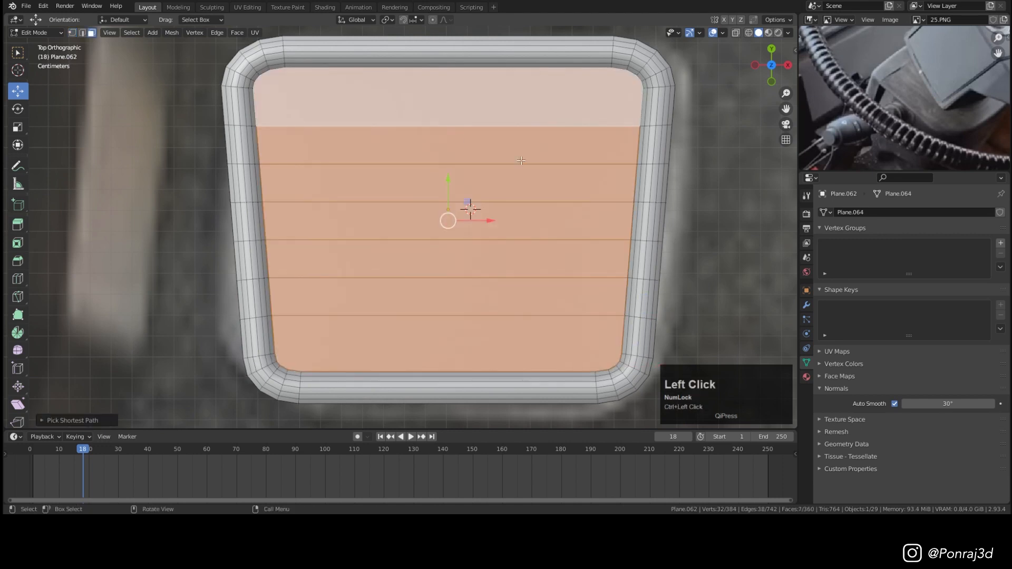
key(i)
key(i)
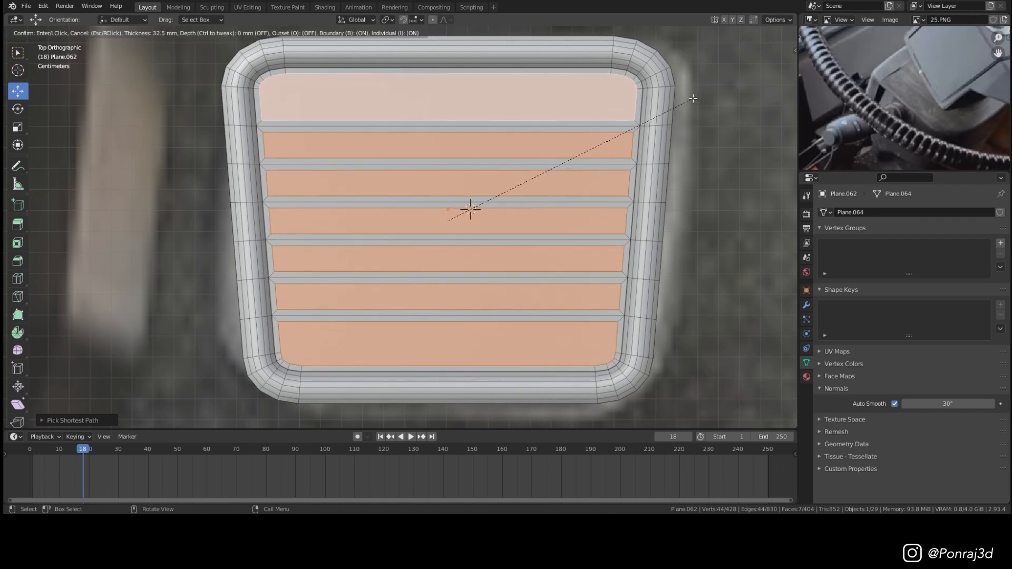
click(694, 98)
Step: Extrude the seven strips upward about 4.5 mm as ribs and bevel their top edges with four segments
middle_drag(693, 98, 571, 165)
key(e)
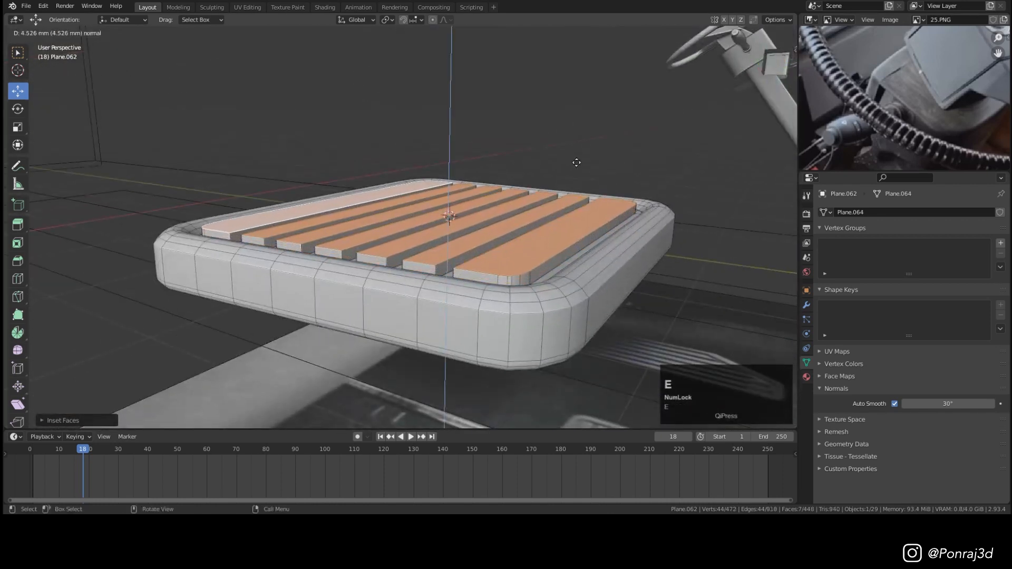
click(578, 174)
key(ctrl+b)
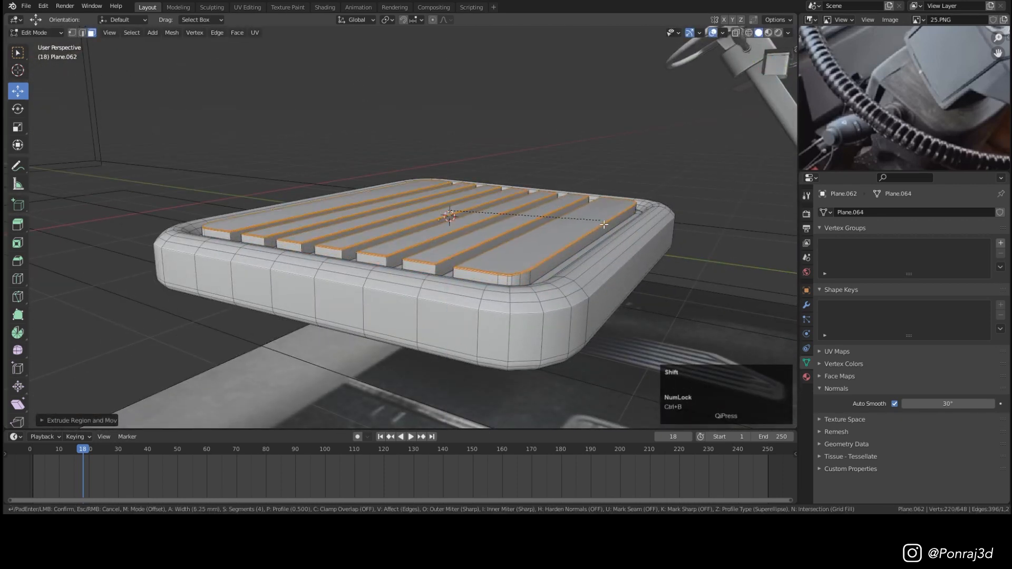
click(606, 248)
Step: Shade the ribbed pedal pad smooth and save the file
middle_drag(606, 252, 452, 178)
right_click(587, 131)
click(587, 130)
key(Tab)
right_click(603, 153)
click(603, 153)
middle_drag(602, 154, 495, 217)
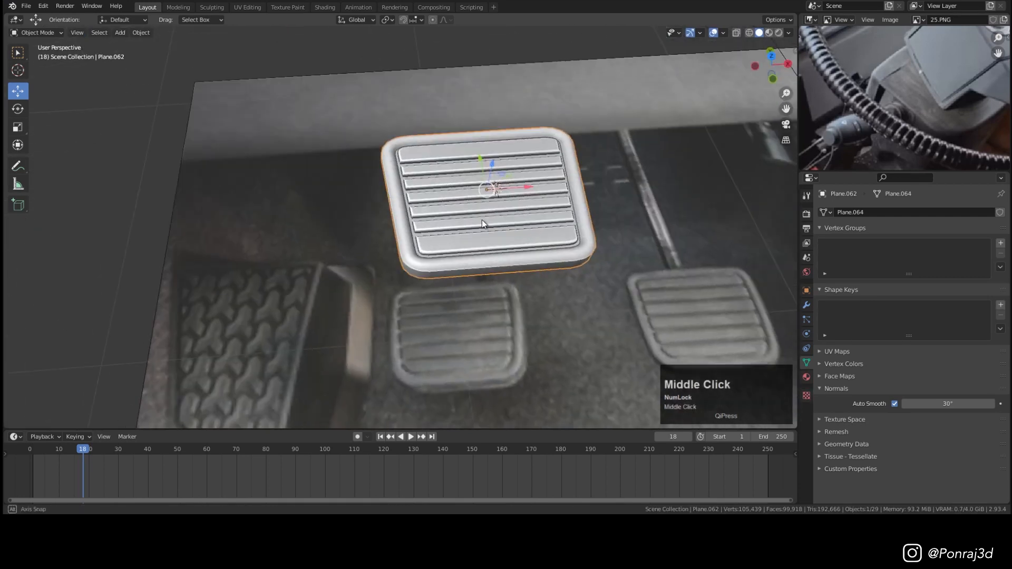
scroll(502, 210, down, 3)
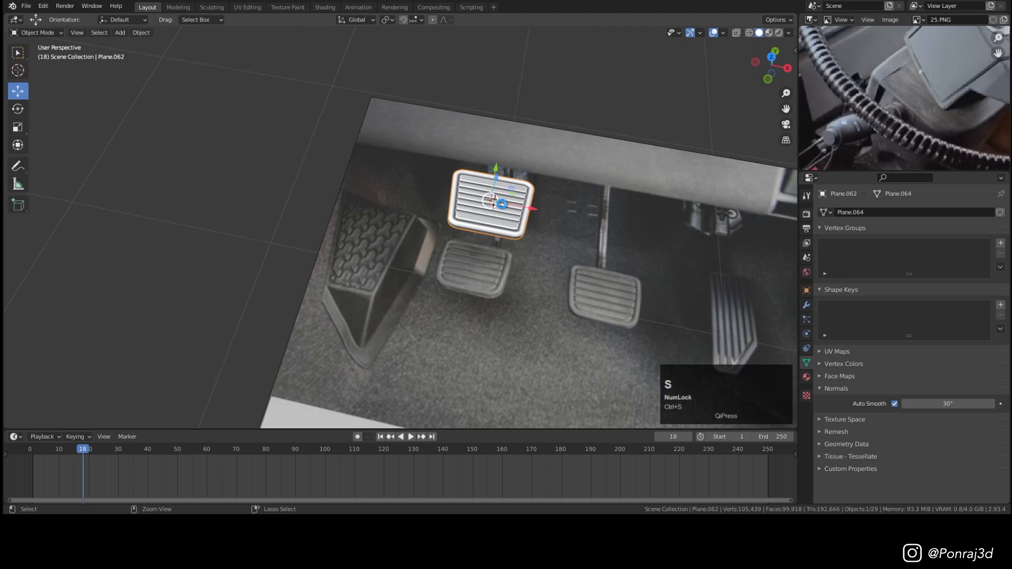
Step: Duplicate the finished pad along X onto the middle pedal in the top view and save
key(KP_7)
scroll(565, 189, up, 1)
shift+middle_drag(565, 189, 451, 225)
key(shift+d)
key(x)
click(612, 226)
shift+middle_drag(633, 212, 425, 225)
key(ctrl+s)
Step: Add a plane over the accelerator pedal in the top view and scale it to the pedal's width
scroll(432, 227, up, 2)
click(513, 240)
key(ctrl+s)
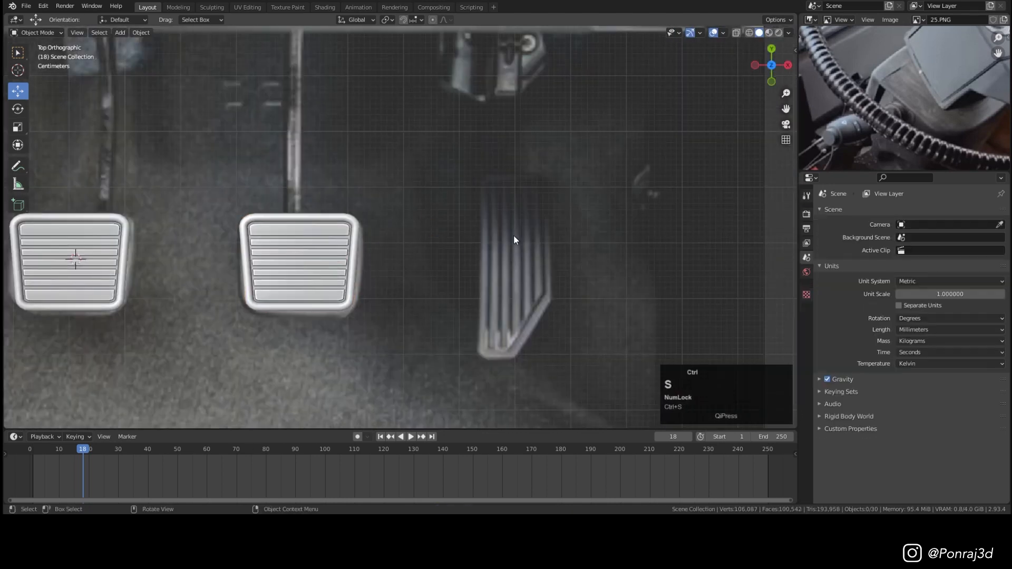
key(shift+a)
click(647, 165)
key(s)
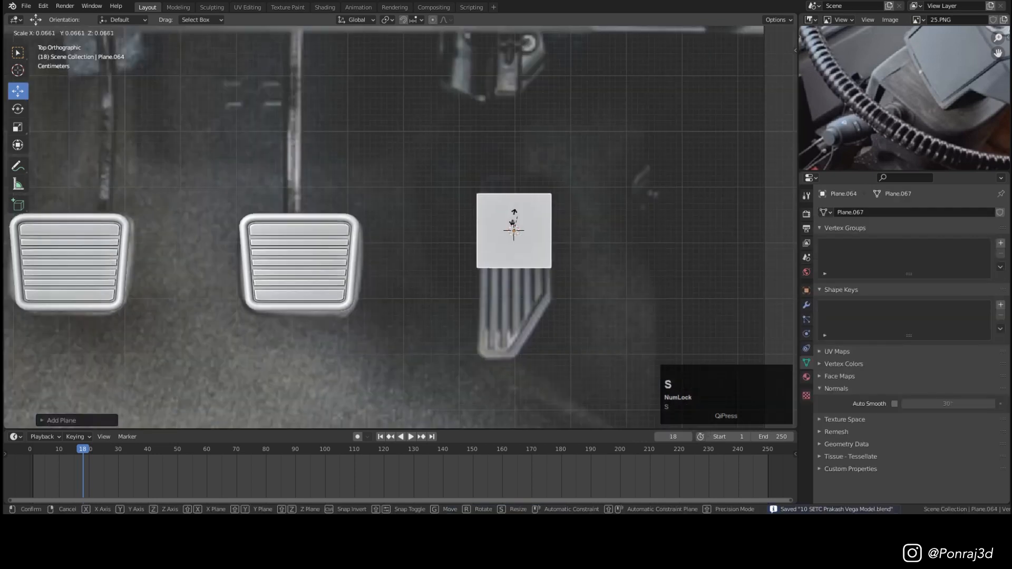
click(531, 217)
key(s)
click(622, 211)
Step: Move the plane's upper and lower edges outward along Y to match the accelerator pedal's length
key(Tab)
key(1)
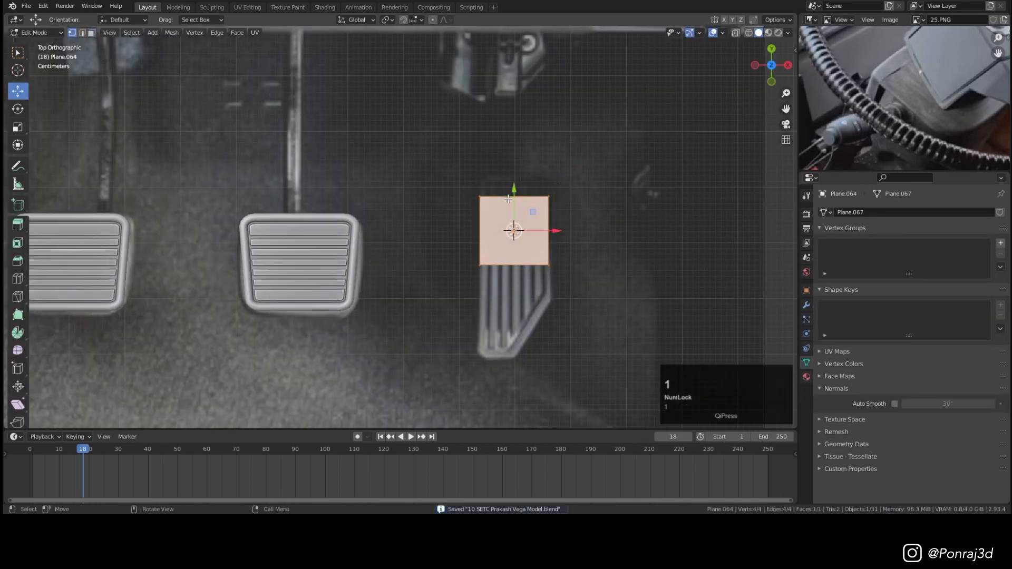
drag(515, 163, 515, 145)
alt+click(531, 268)
drag(515, 223, 515, 321)
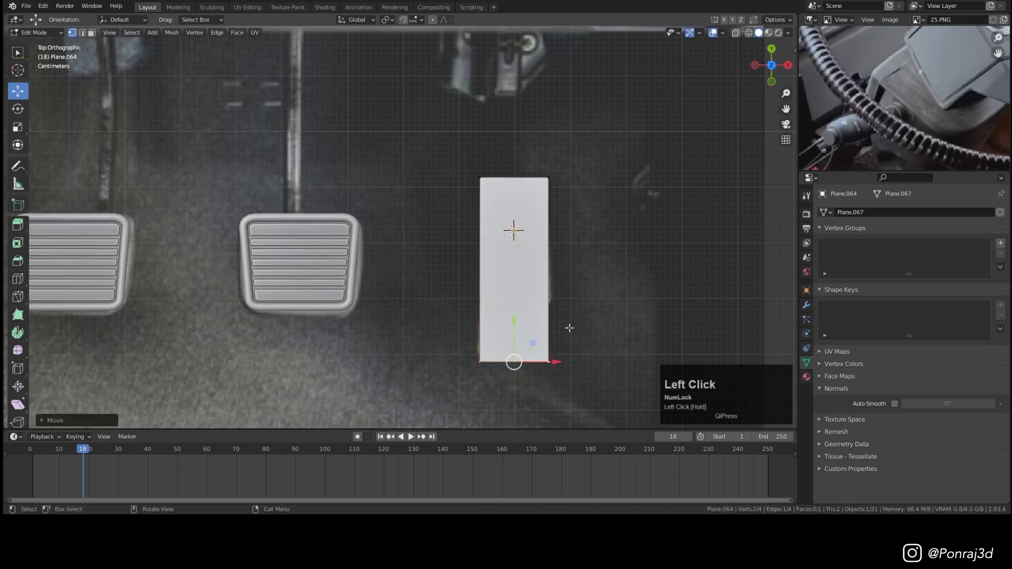
Step: Add a lengthwise centre loop cut and raise the lower right corner to follow the accelerator's slanted edge
key(z)
click(547, 361)
key(ctrl+r)
double_click(526, 364)
click(555, 362)
drag(549, 314, 565, 251)
key(a)
scroll(522, 365, up, 2)
click(512, 363)
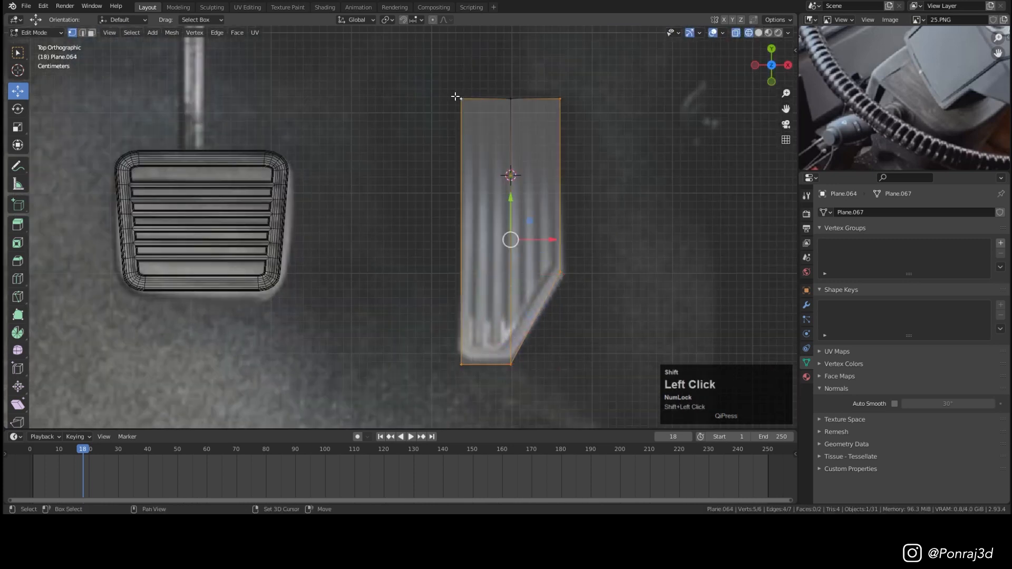
key(ctrl+shift+b)
right_click(627, 193)
key(ctrl+b)
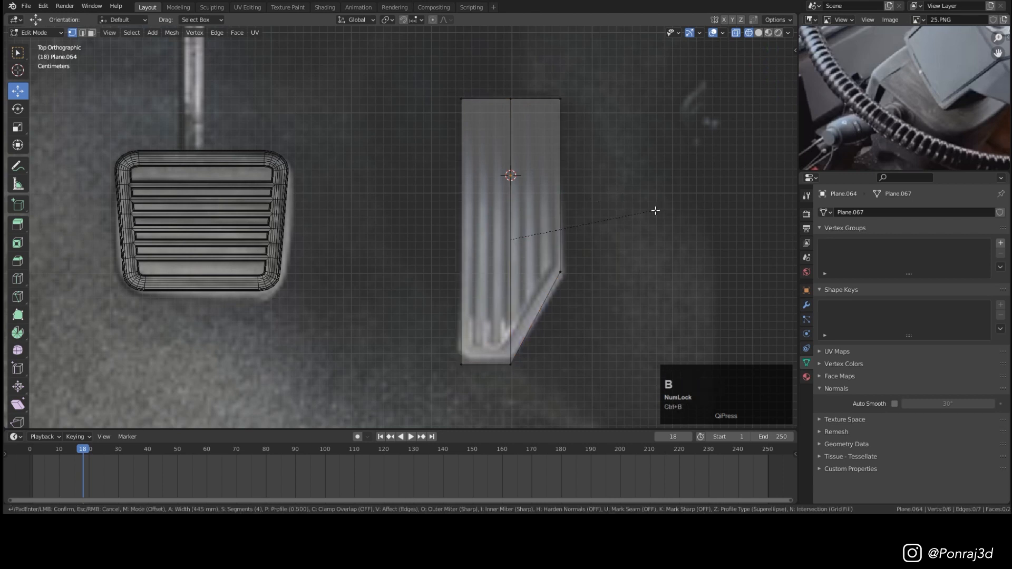
right_click(533, 219)
Step: Bevel the accelerator plane's lengthwise centre edge with four segments to round the outline at its lower end
key(3)
click(526, 224)
key(x)
click(510, 266)
key(ctrl+b)
Step: Round the accelerator plane's four remaining outer corners with a vertex bevel and save
click(561, 273)
shift+click(463, 365)
shift+click(462, 99)
shift+click(561, 99)
key(ctrl+shift+b)
key(shift+z)
key(shift+z)
key(ctrl+s)
Step: Inset all of the accelerator pad's faces together by about 170 mm to form the rim
key(a)
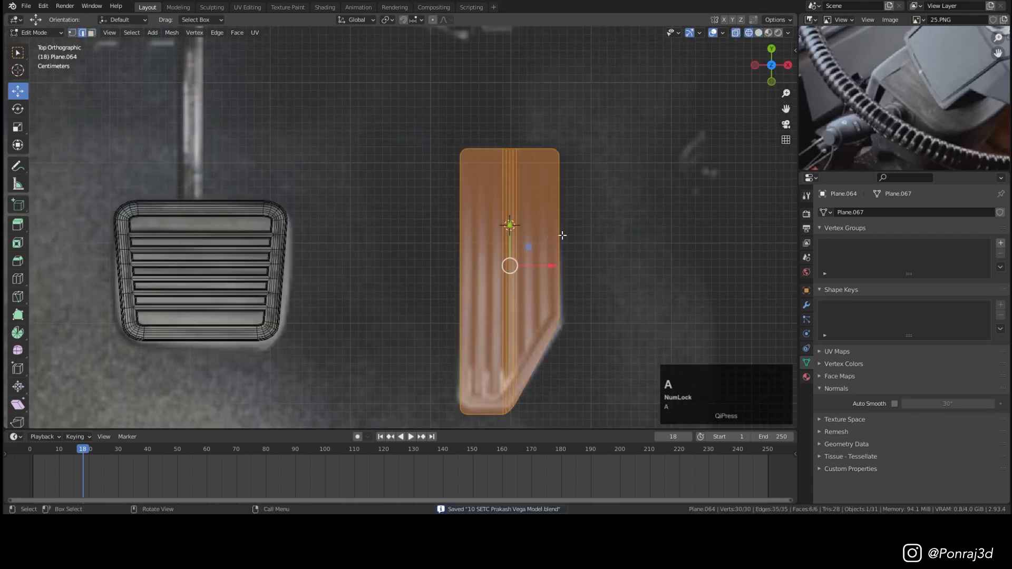
scroll(606, 222, up, 1)
key(i)
key(i)
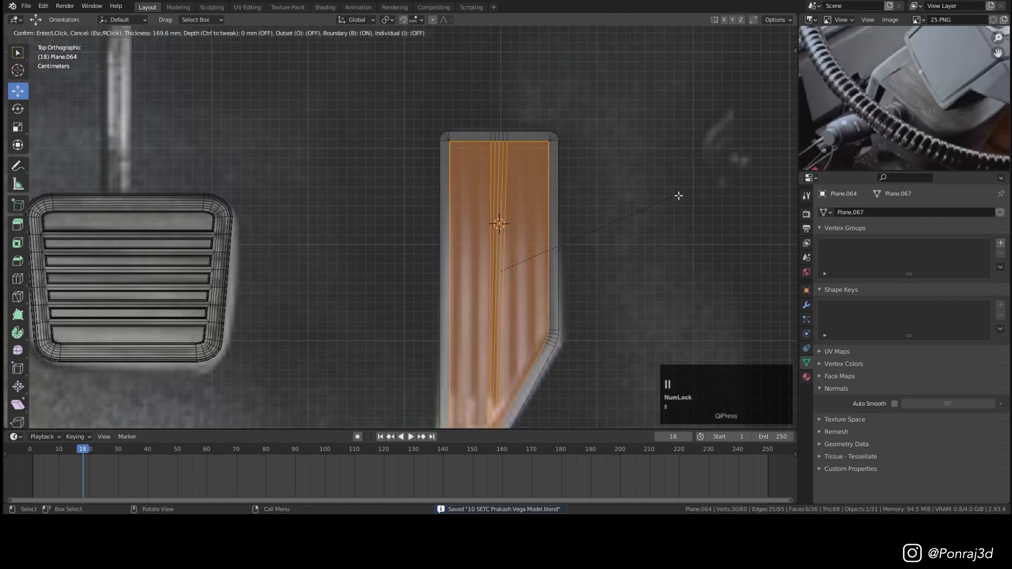
key(Return)
Step: Add a loop cut around the accelerator's rim, raise it slightly, and bevel it into a rounded bead
middle_drag(574, 244, 540, 223)
click(554, 337)
shift+scroll(529, 236, up, 3)
scroll(528, 235, up, 2)
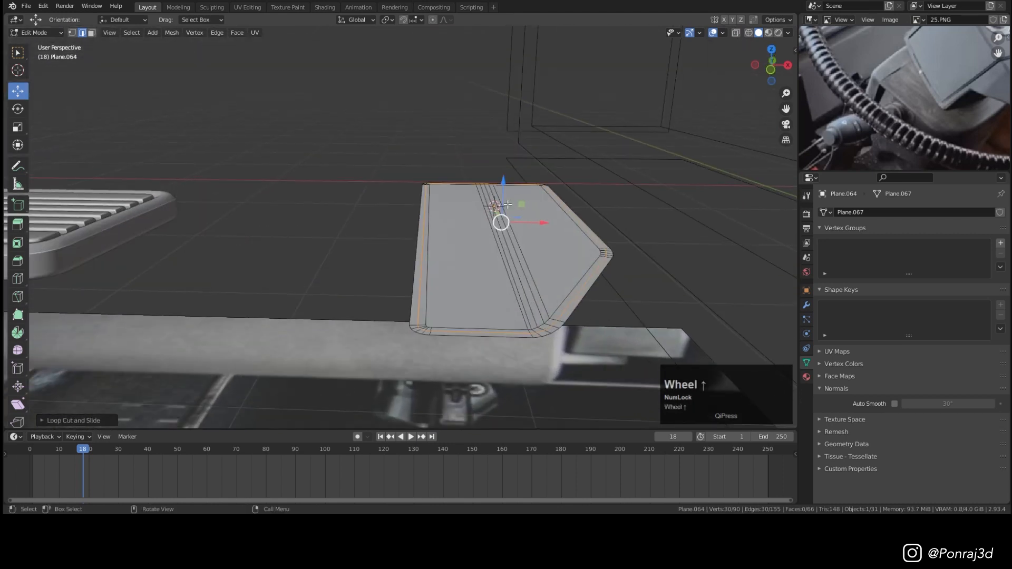
drag(503, 180, 501, 168)
key(ctrl+b)
shift+click(651, 278)
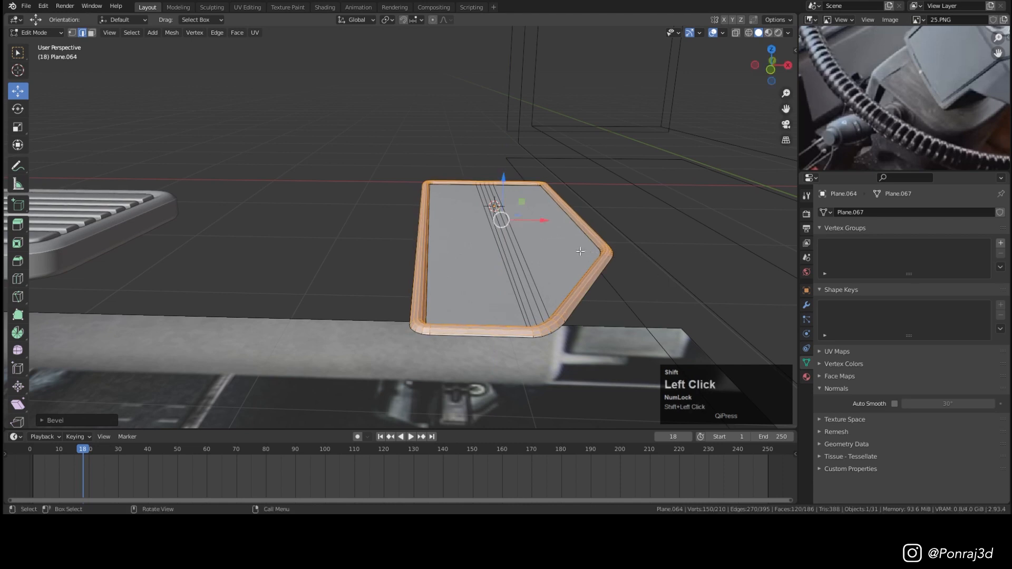
Step: Add a plane inside the accelerator mesh over the pad's surface and scale it down
shift+right_click(365, 245)
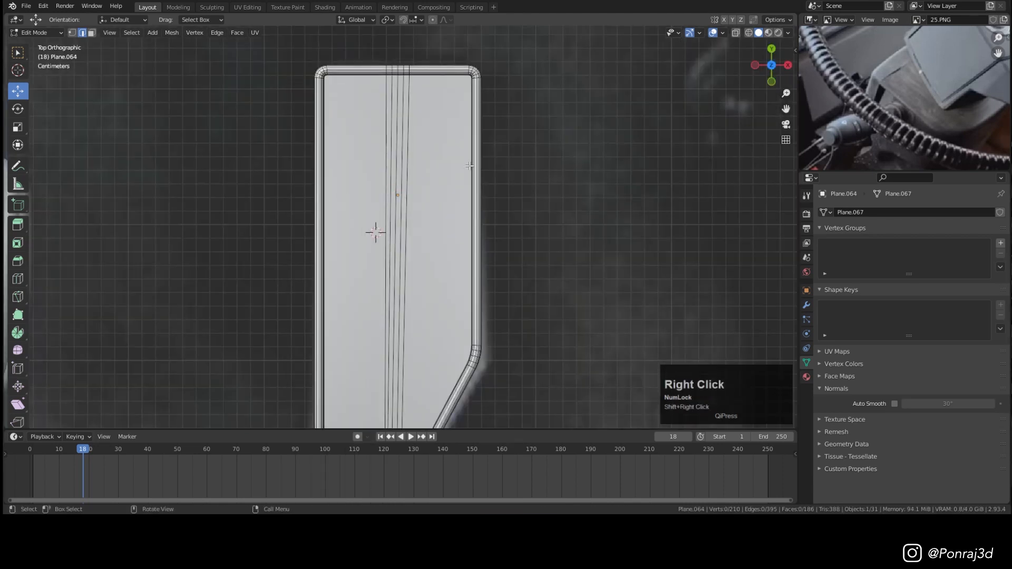
key(shift+a)
click(492, 165)
key(shift+a)
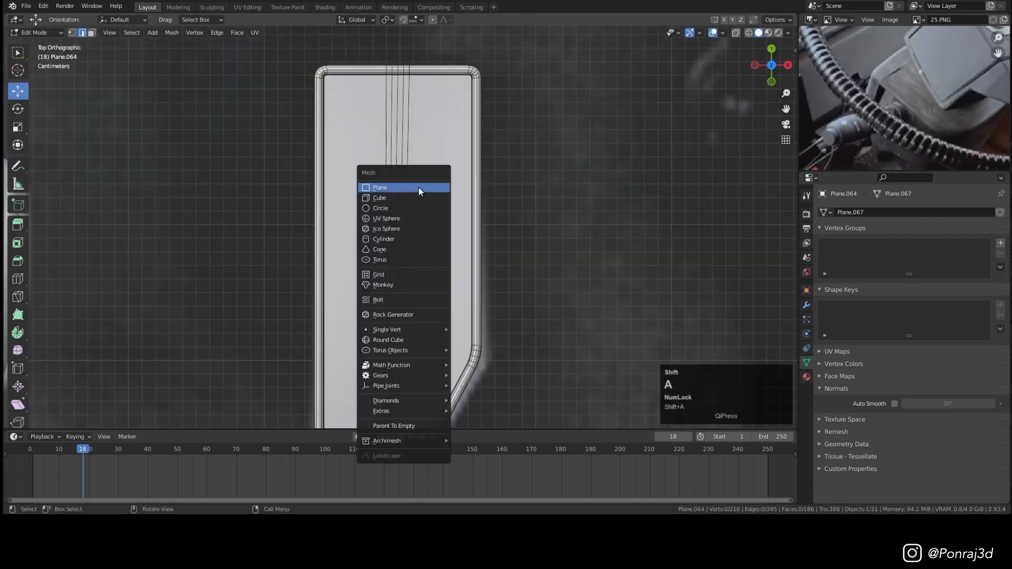
click(422, 190)
key(s)
click(425, 210)
Step: Narrow the small plane along X and lengthen it along Y into a strip running the length of the pad
key(z)
key(s)
key(x)
click(419, 225)
key(s)
key(x)
click(473, 219)
key(s)
key(y)
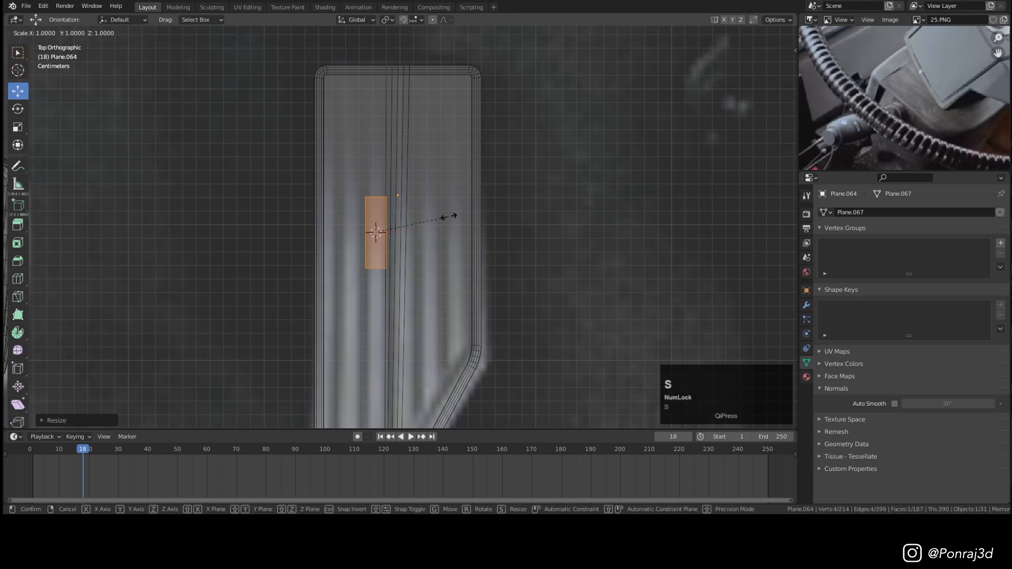
click(576, 375)
shift+middle_drag(420, 395, 462, 301)
drag(418, 257, 418, 356)
Step: Isolate the strip's linked face selection and narrow it slightly along X
key(z)
middle_drag(495, 364, 549, 263)
key(3)
key(a)
key(a)
key(l)
scroll(447, 347, up, 1)
key(s)
key(x)
click(606, 216)
Step: Extrude the strip upward into a raised rib and bevel its top edges
middle_drag(442, 260, 475, 223)
key(e)
click(476, 222)
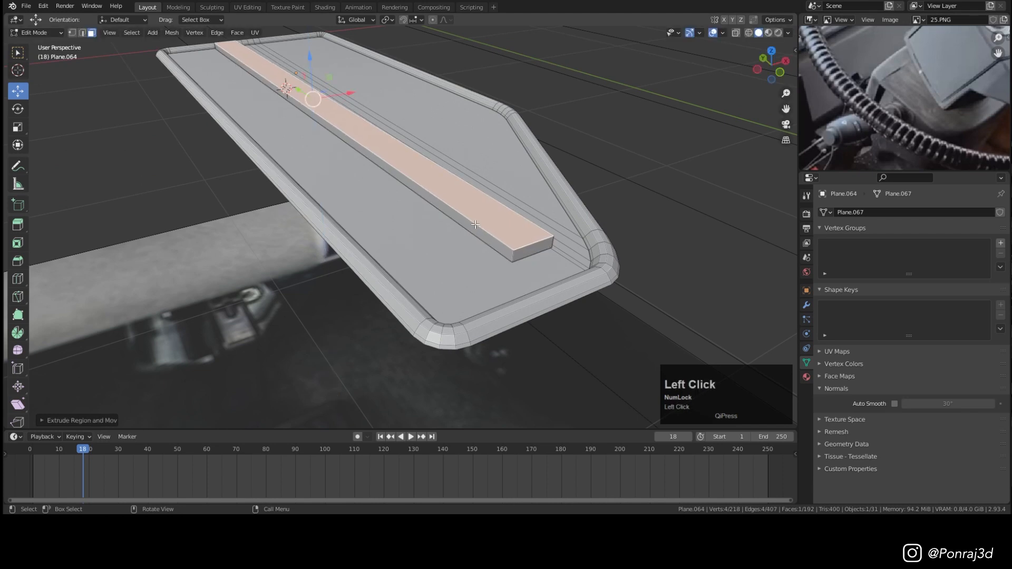
scroll(558, 235, up, 1)
key(ctrl+n)
key(ctrl+b)
click(562, 243)
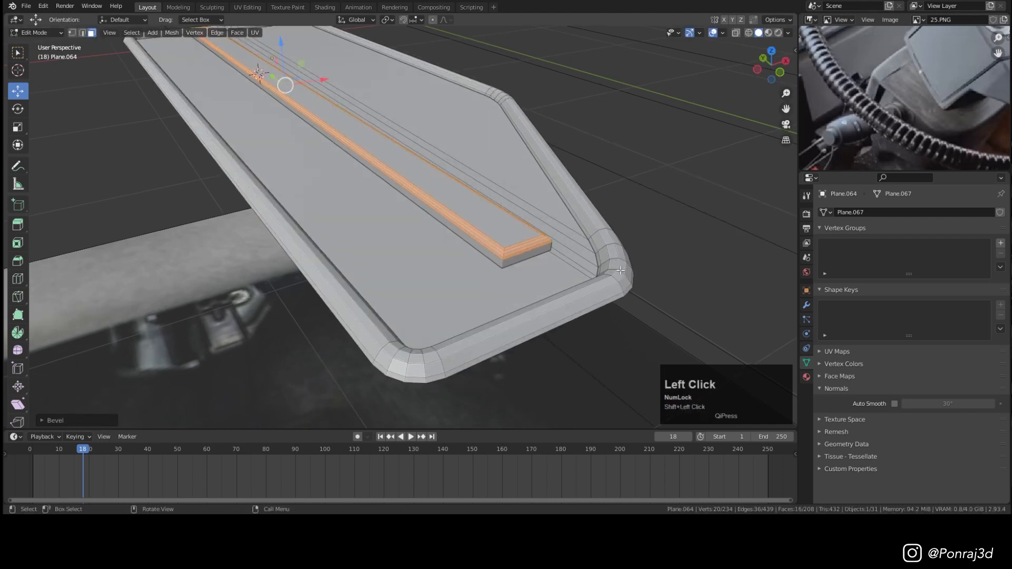
Step: Duplicate the rib along X about 17 mm or more toward the pad's straight long side, matching the reference image
key(KP_7)
scroll(378, 235, down, 2)
key(1)
scroll(377, 234, down, 6)
shift+middle_drag(376, 245, 483, 263)
key(z)
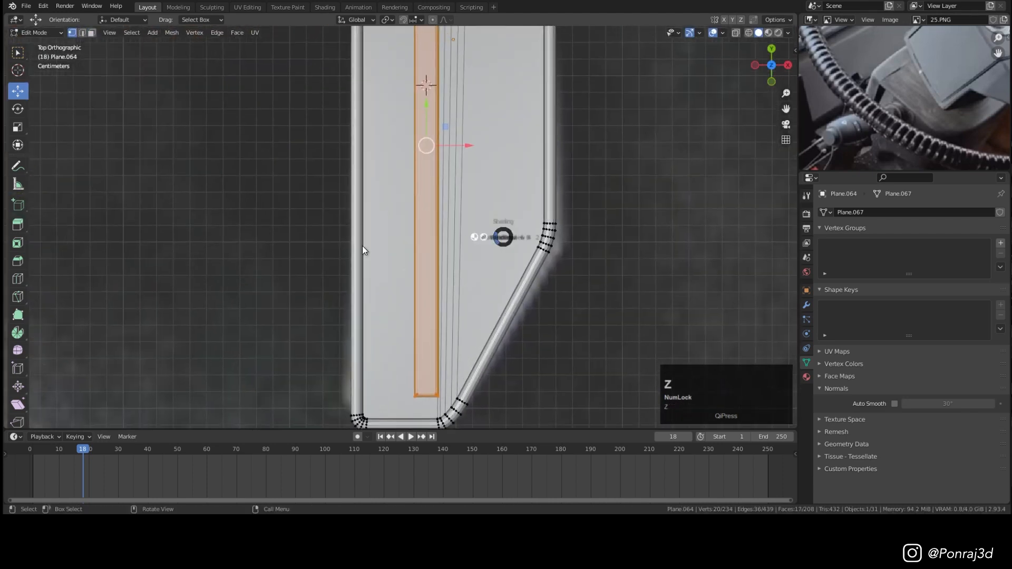
key(shift+d)
key(x)
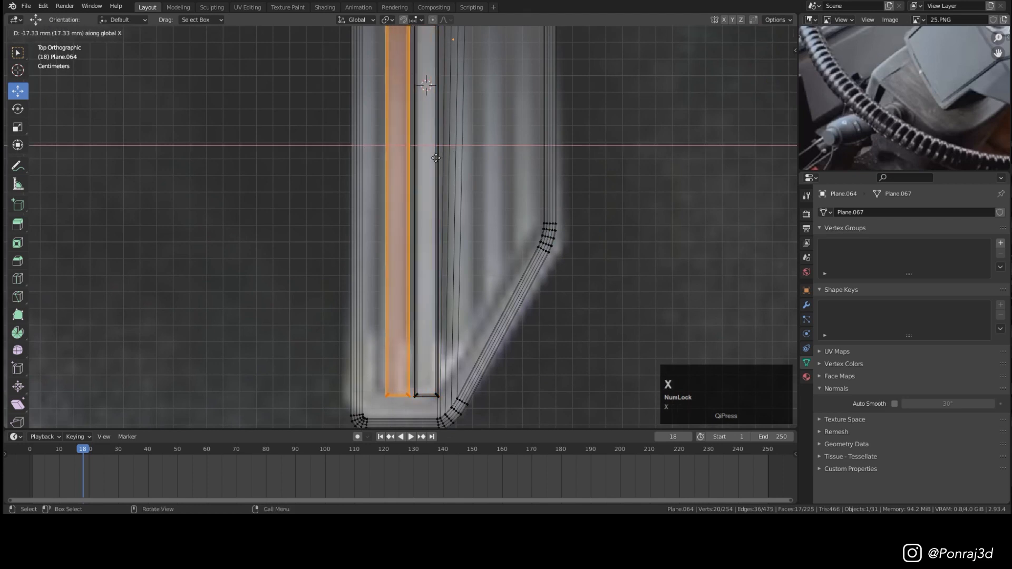
click(423, 161)
Step: Duplicate ribs along X across the rest of the pad toward its slanted side, following the reference image
key(z)
key(alt+a)
key(l)
scroll(463, 202, down, 3)
key(shift+d)
key(x)
click(441, 144)
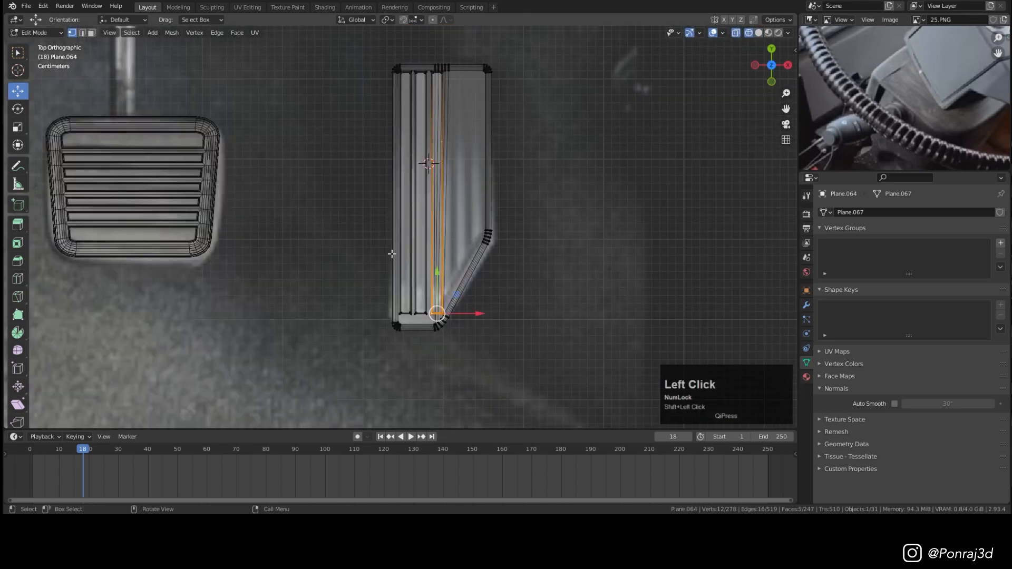
key(l)
shift+middle_drag(446, 211, 449, 179)
key(shift+d)
key(x)
click(534, 233)
Step: Shorten the ribs on the slanted side so their lower ends follow the pad's angled edge
key(l)
scroll(497, 414, up, 3)
key(z)
drag(578, 407, 501, 259)
drag(624, 335, 506, 277)
drag(528, 269, 535, 200)
Step: Shade the accelerator pad smooth with Auto Smooth at 30° and save the file
key(Tab)
scroll(535, 196, down, 6)
right_click(603, 164)
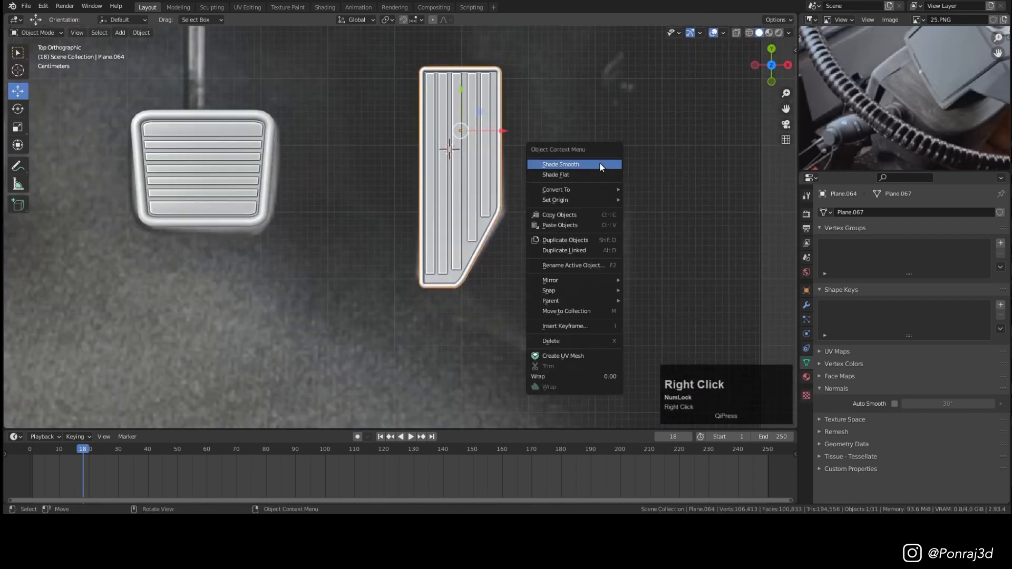
click(601, 165)
middle_drag(558, 229, 565, 192)
click(895, 404)
scroll(530, 223, up, 2)
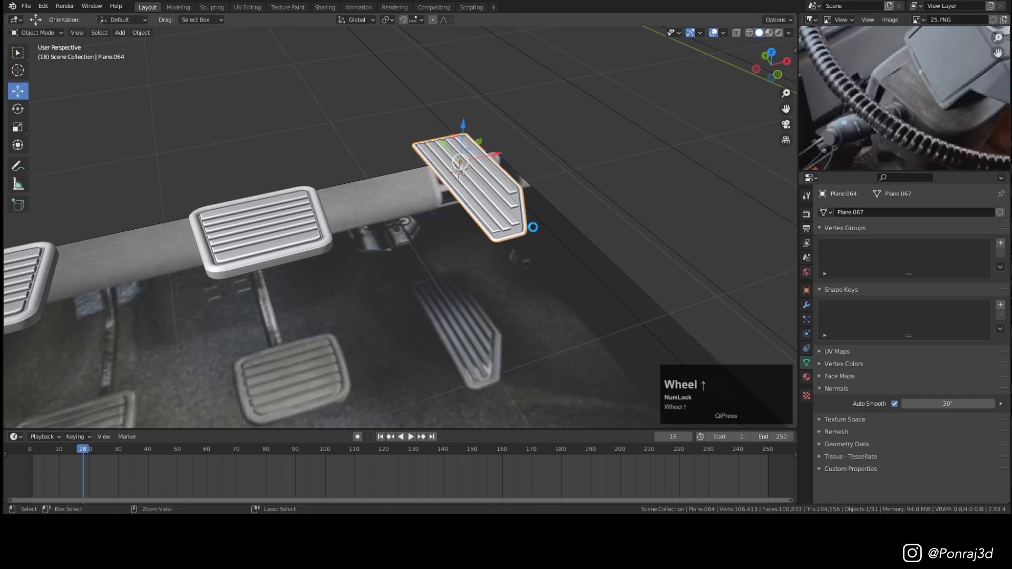
scroll(533, 226, up, 2)
key(ctrl+s)
Step: Extrude the accelerator pad's outer boundary downward along Z, trim its depth, and fill the underside
key(Tab)
alt+click(467, 253)
middle_drag(505, 230, 463, 122)
key(e)
key(z)
click(488, 143)
scroll(477, 156, up, 2)
drag(385, 117, 386, 104)
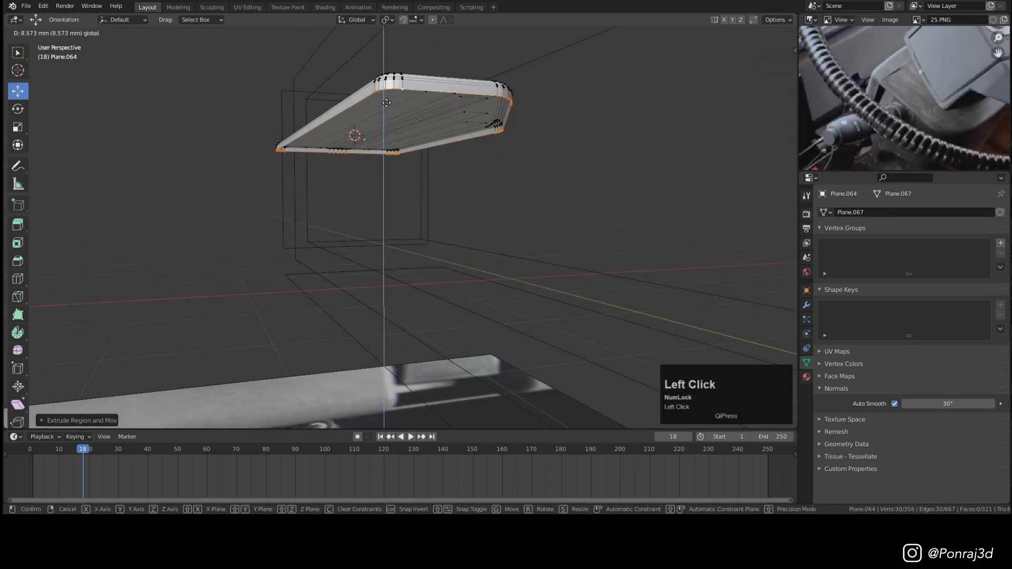
key(f)
key(Tab)
Step: Set the accelerator pad's origin, then delete the pedal reference image and save
right_click(479, 157)
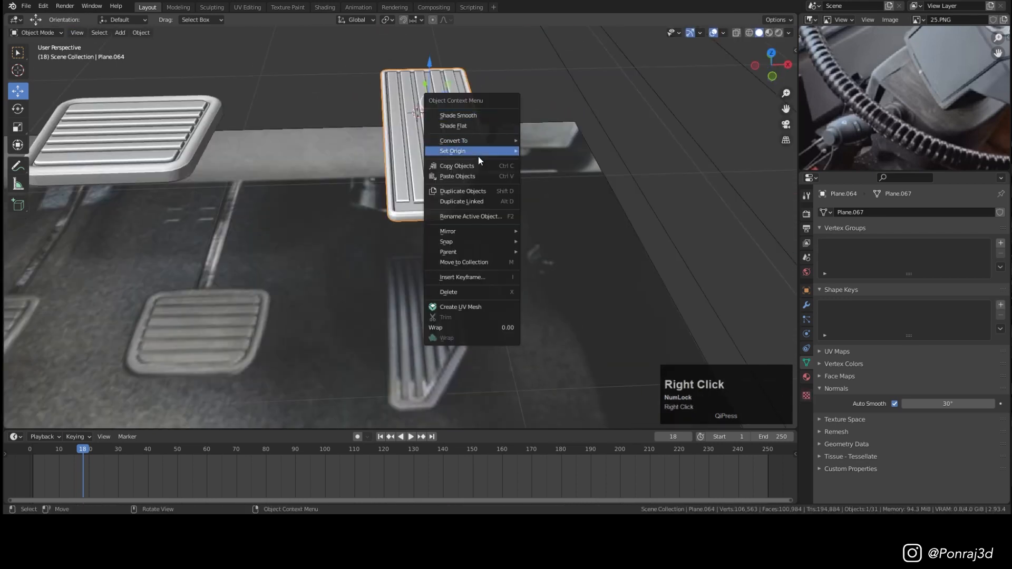
click(549, 157)
key(ctrl+s)
shift+middle_drag(549, 157, 469, 207)
click(596, 288)
key(Delete)
key(ctrl+s)
Step: Add a plane at the accelerator pad and rotate it 90° about the Y axis
click(505, 216)
key(KP_Decimal)
middle_drag(596, 296, 430, 240)
key(KP_3)
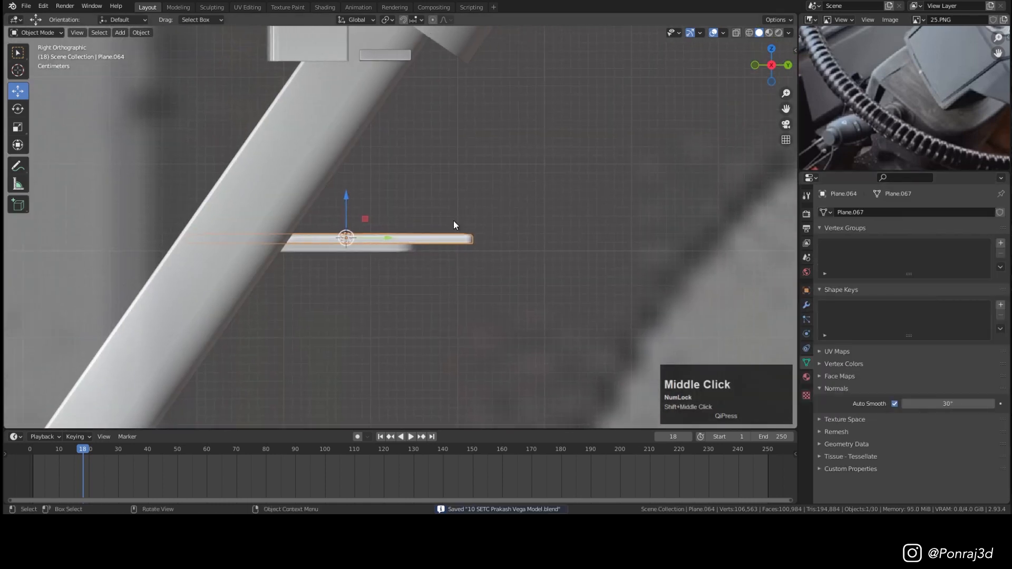
key(shift+a)
mouse_move(568, 178)
click(607, 180)
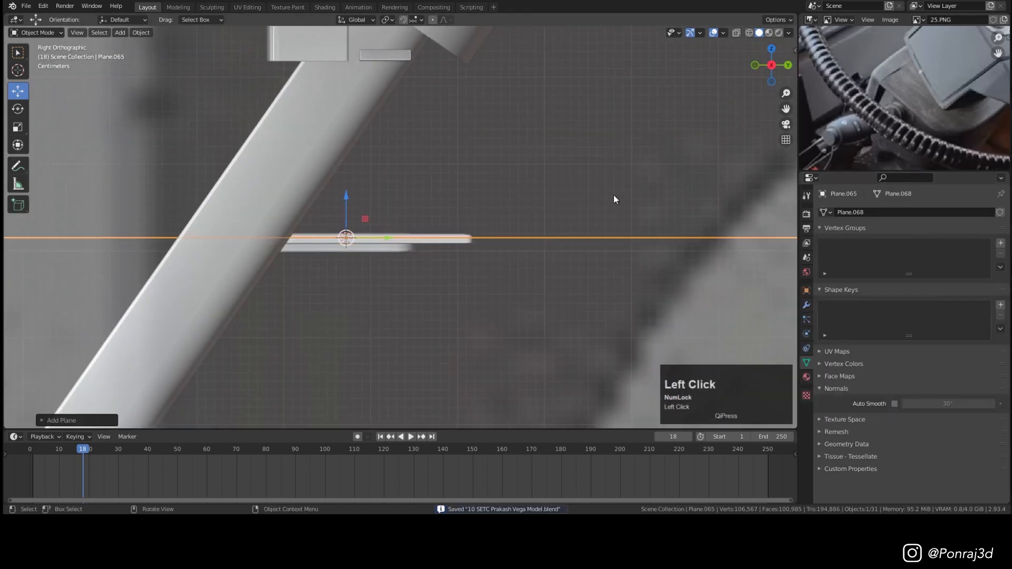
key(r)
key(y)
key(9)
key(0)
click(667, 179)
Step: Scale the upright plane down to a small square and move it below the accelerator pad
key(s)
click(353, 222)
drag(347, 200, 346, 276)
key(s)
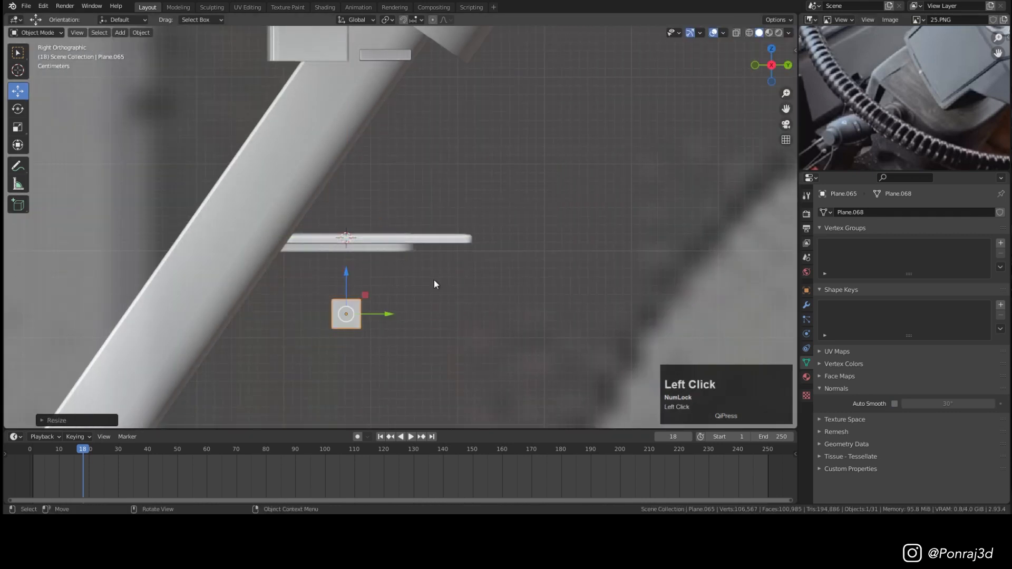
click(428, 293)
Step: Stretch the square along Y into a long bar and shift it along Y past the pad's end
key(Tab)
key(1)
key(s)
key(y)
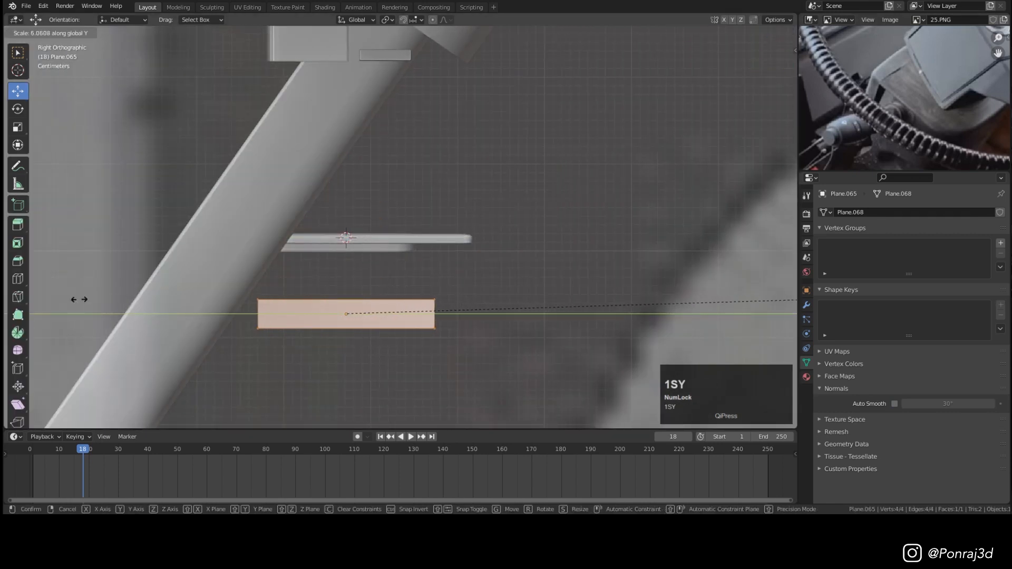
click(348, 299)
drag(393, 315, 577, 319)
shift+middle_drag(516, 324, 429, 290)
Step: Add two loop cuts across the bar, then raise and rotate its pad-side end to meet the pad's underside
scroll(429, 290, up, 2)
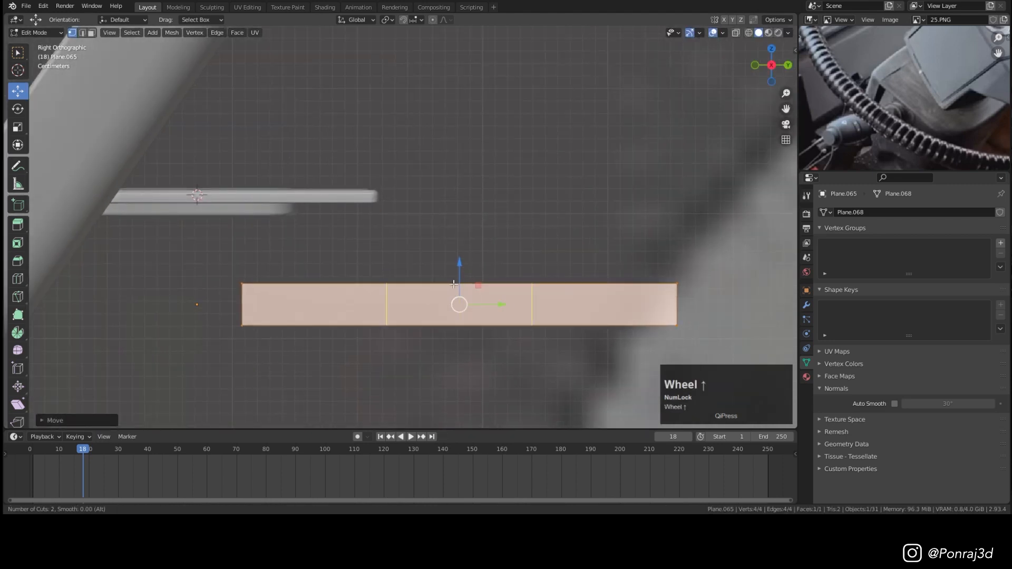
drag(242, 267, 185, 212)
key(r)
ctrl+click(316, 354)
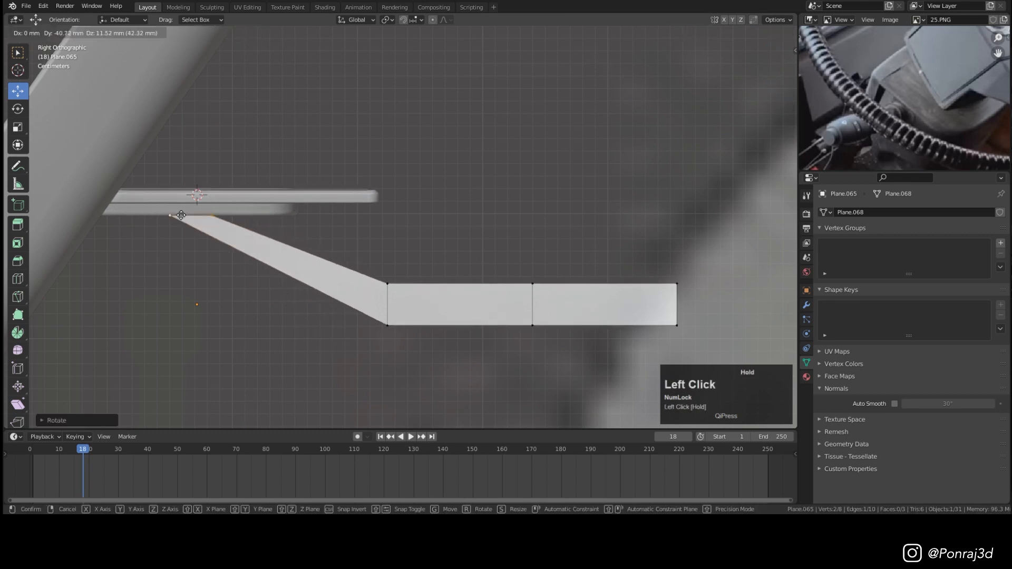
Step: Shift the bar's nearer bend along Y toward the pad and scale up the end edge touching the pad
alt+click(388, 305)
drag(428, 304, 348, 305)
alt+click(186, 213)
key(s)
click(353, 221)
Step: Raise the bar's far end along Z and push it slightly outward along Y
alt+click(677, 308)
drag(675, 270, 673, 181)
drag(709, 223, 722, 223)
click(622, 282)
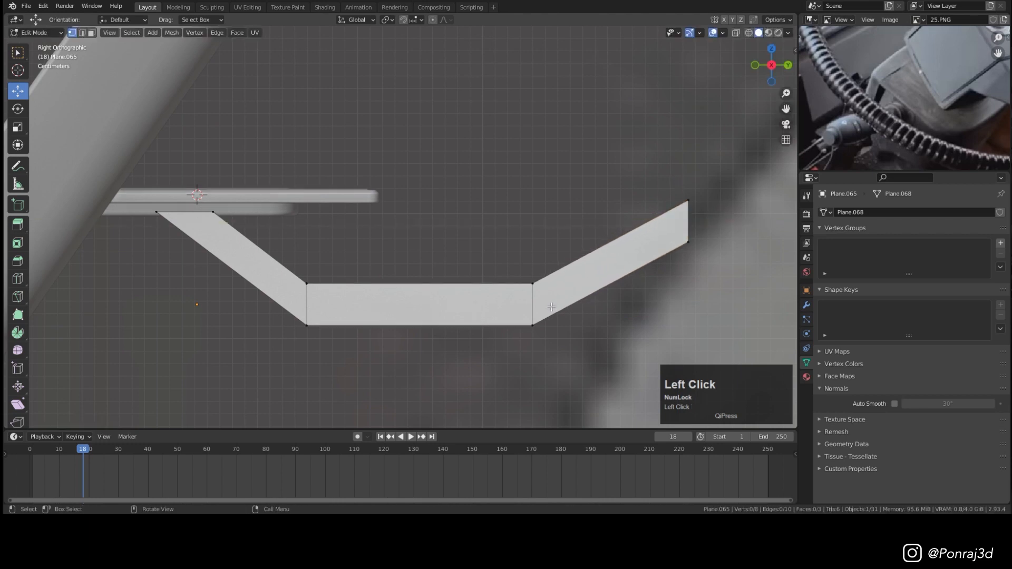
Step: Bevel the bar's bends into smooth curves and extrude the whole profile sideways to give the arm thickness
key(ctrl+b)
click(714, 301)
scroll(605, 300, up, 2)
middle_drag(714, 301, 533, 278)
key(a)
key(e)
click(501, 227)
Step: Bevel the pedal arm's long edge loops on both sides to round them
scroll(448, 245, up, 3)
middle_drag(499, 228, 421, 289)
key(2)
alt+click(389, 233)
alt+shift+click(427, 282)
key(ctrl+b)
click(540, 274)
scroll(540, 275, down, 6)
key(Tab)
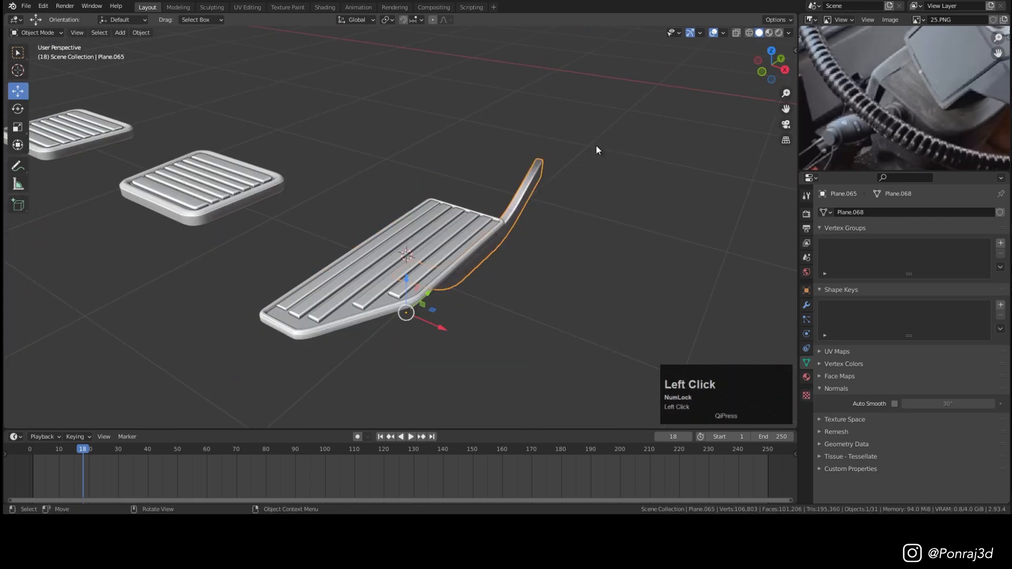
Step: Enable Auto Smooth at 30° on the pedal arm and save the file
click(895, 403)
middle_drag(527, 237, 612, 282)
scroll(613, 283, down, 2)
key(KP_7)
key(ctrl+s)
scroll(644, 318, up, 1)
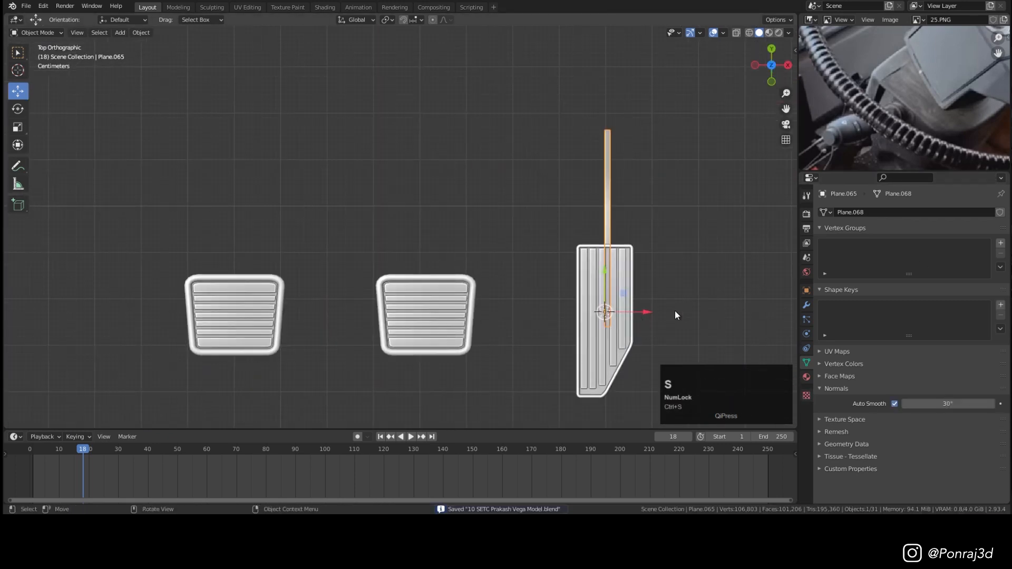
Step: Duplicate the pedal arm along X onto the brake pedal and again onto the clutch pedal
key(shift+d)
key(x)
click(497, 312)
key(shift+d)
key(x)
click(309, 306)
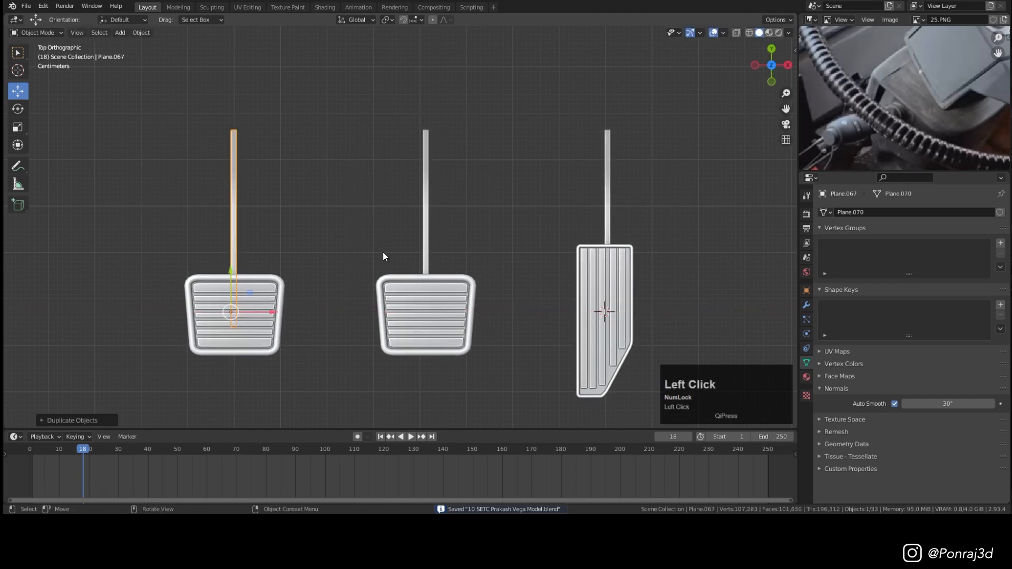
Step: Select all three pedals with their arms, move them toward the steering column in top view, and rotate them
scroll(422, 293, down, 4)
middle_drag(425, 296, 421, 264)
scroll(422, 264, down, 4)
key(shift+z)
drag(612, 285, 395, 191)
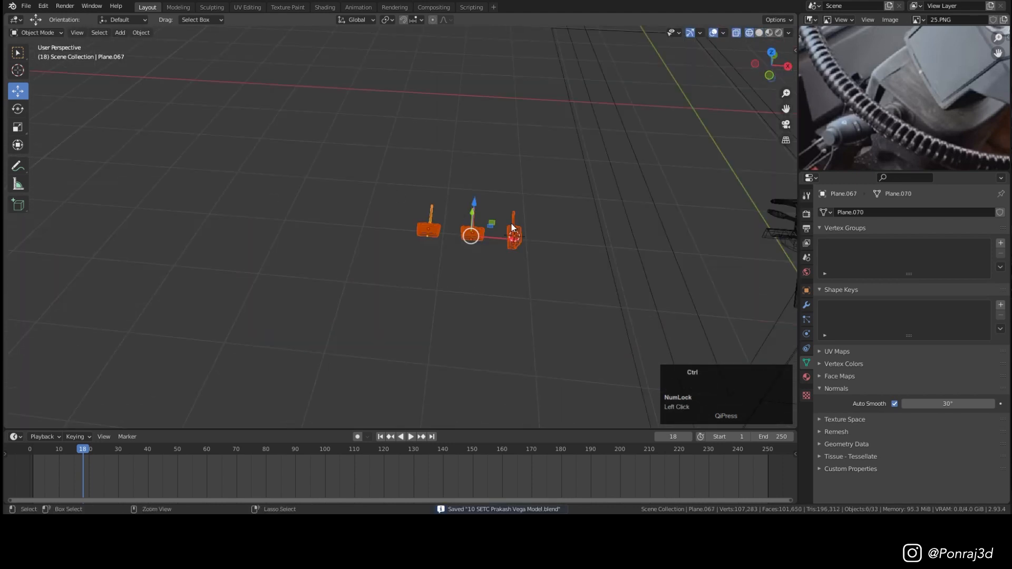
key(KP_7)
scroll(495, 242, down, 4)
shift+middle_drag(446, 240, 398, 290)
mouse_move(391, 279)
mouse_down()
mouse_move(559, 275)
mouse_move(537, 269)
mouse_up()
key(r)
ctrl+click(520, 385)
Step: Scale the pedal set to suit the dashboard and shift it along Y to the foot of the steering column
key(KP_1)
mouse_move(536, 285)
middle_down()
mouse_move(760, 317)
mouse_move(558, 311)
middle_up()
key(shift+z)
key(ctrl+s)
scroll(571, 310, up, 2)
key(s)
click(538, 311)
key(KP_3)
drag(528, 312, 493, 311)
middle_drag(493, 311, 432, 322)
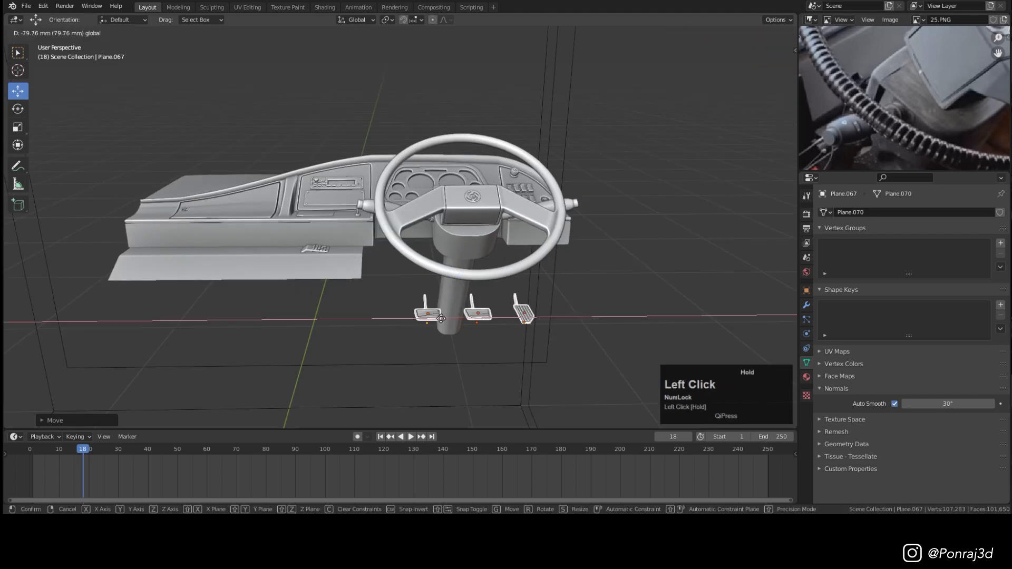
Step: Check the pedals' placement against the steering wheel and dashboard, deselect everything, and save the file
middle_drag(608, 290, 577, 298)
click(577, 297)
scroll(577, 297, down, 3)
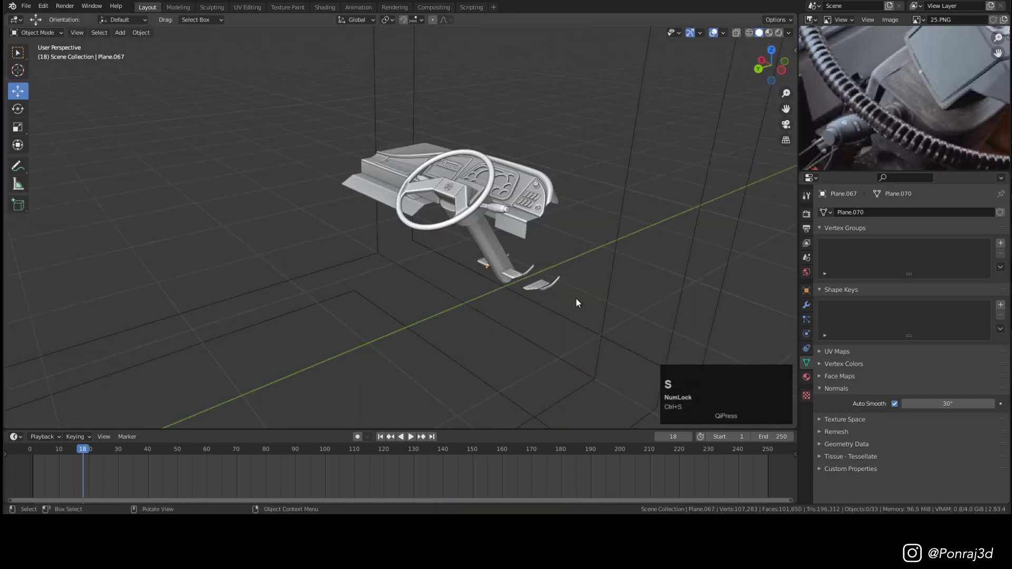
click(439, 207)
key(KP_Decimal)
key(ctrl+s)
key(alt+a)
key(ctrl+s)
Step: Add the Gear.jpg reference image in front view, in the empty area beside the bus
key(KP_1)
scroll(428, 187, down, 6)
shift+middle_drag(429, 187, 353, 243)
shift+right_click(190, 230)
key(shift+a)
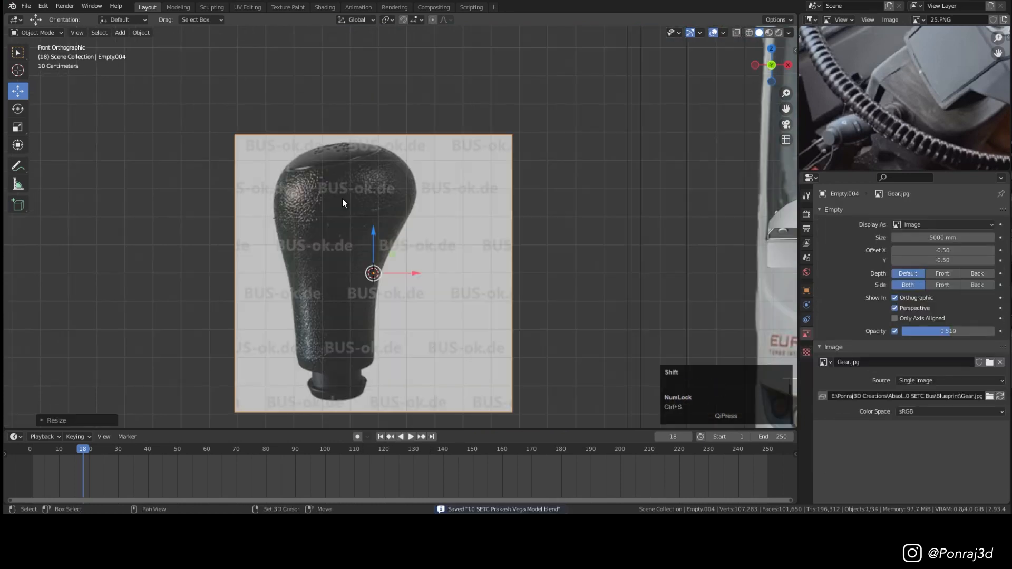
Step: Add a plane across the gear knob in the reference image and scale it to the width of the knob's head
key(shift+a)
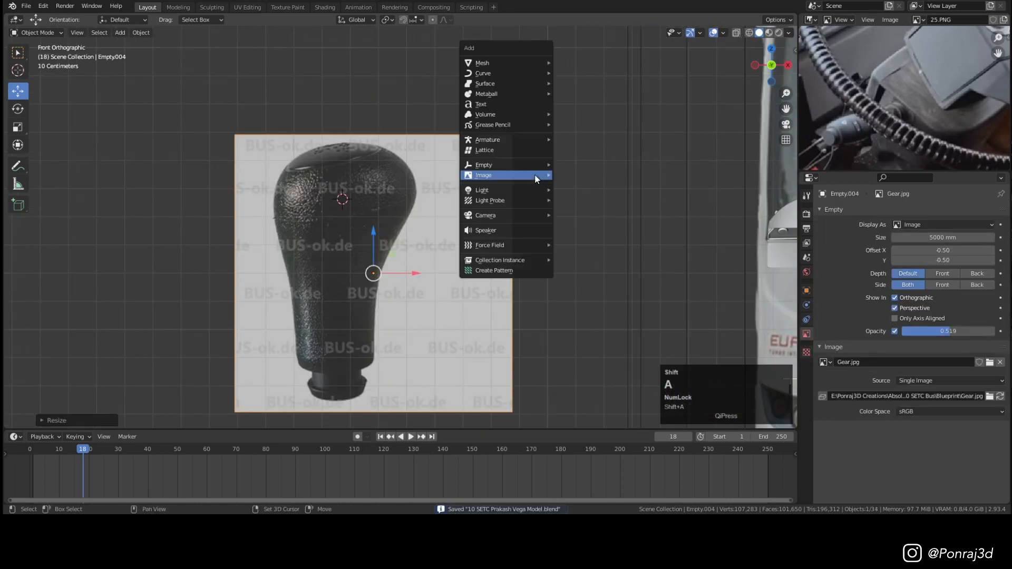
mouse_move(482, 63)
click(576, 64)
middle_drag(508, 158, 502, 227)
scroll(502, 226, down, 1)
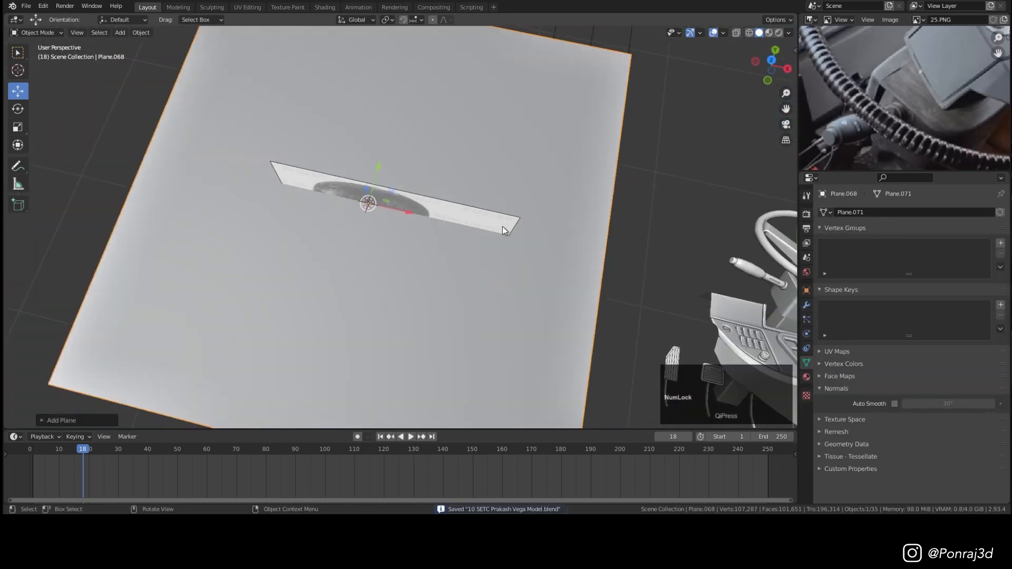
key(KP_7)
scroll(503, 227, down, 3)
key(s)
click(436, 180)
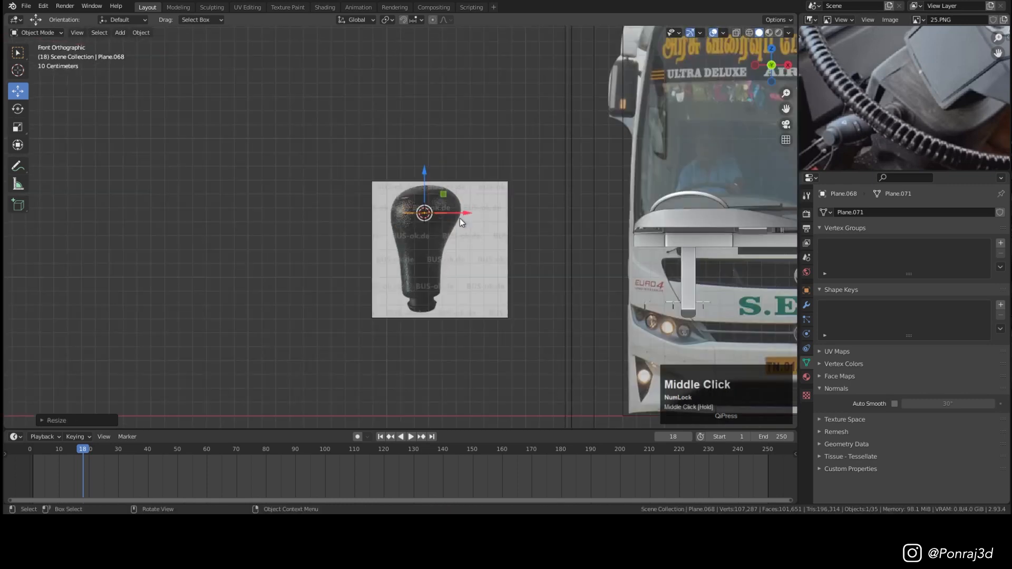
middle_drag(459, 218, 488, 232)
key(s)
click(521, 217)
Step: Narrow one edge of the plane in top view to turn the square into a tapered trapezoid
key(KP_7)
key(Tab)
click(498, 257)
shift+middle_drag(477, 113, 487, 204)
click(487, 202)
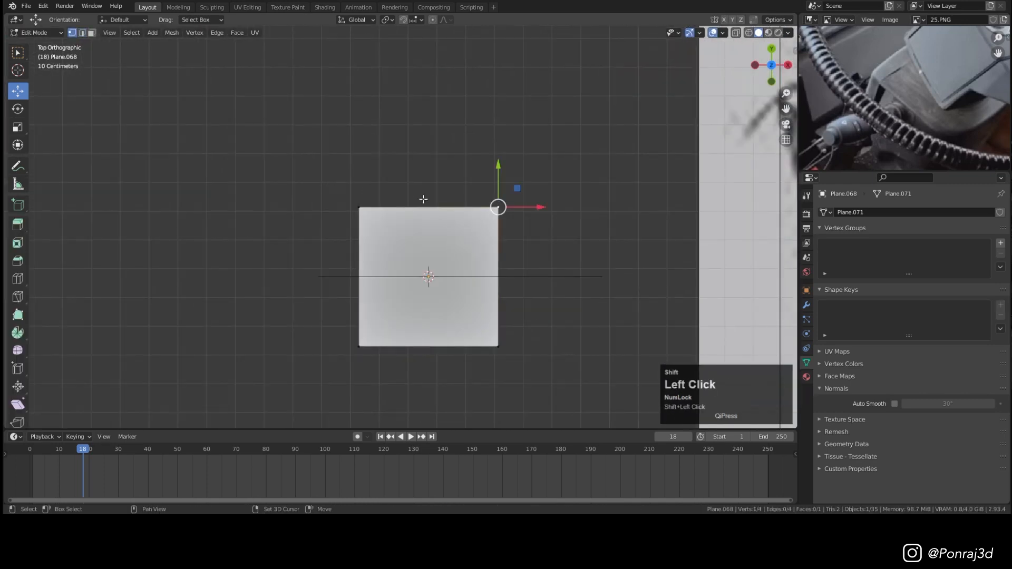
key(s)
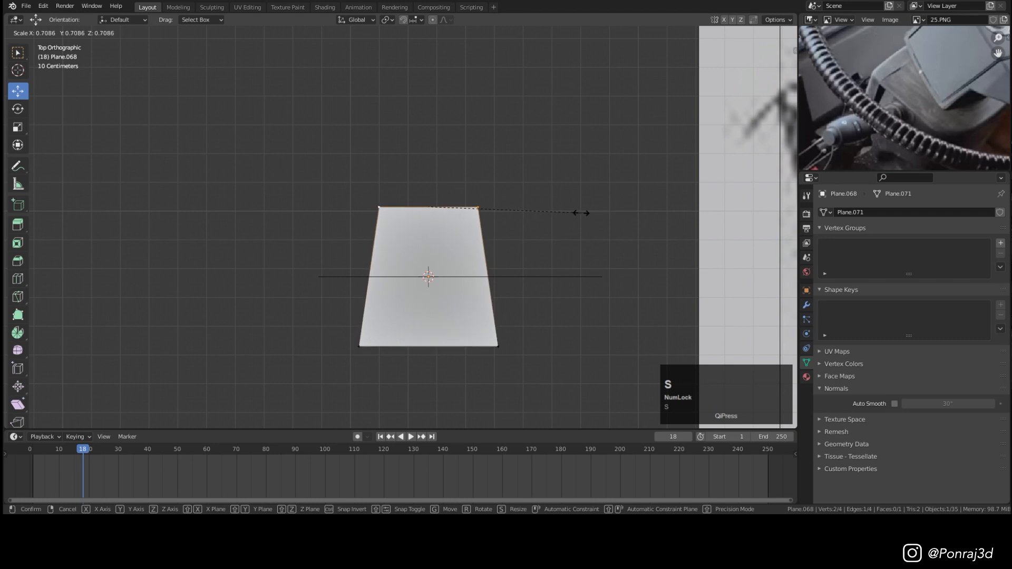
click(581, 211)
key(s)
click(571, 211)
Step: Round the trapezoid's corners with a four-segment vertex bevel
scroll(523, 219, up, 1)
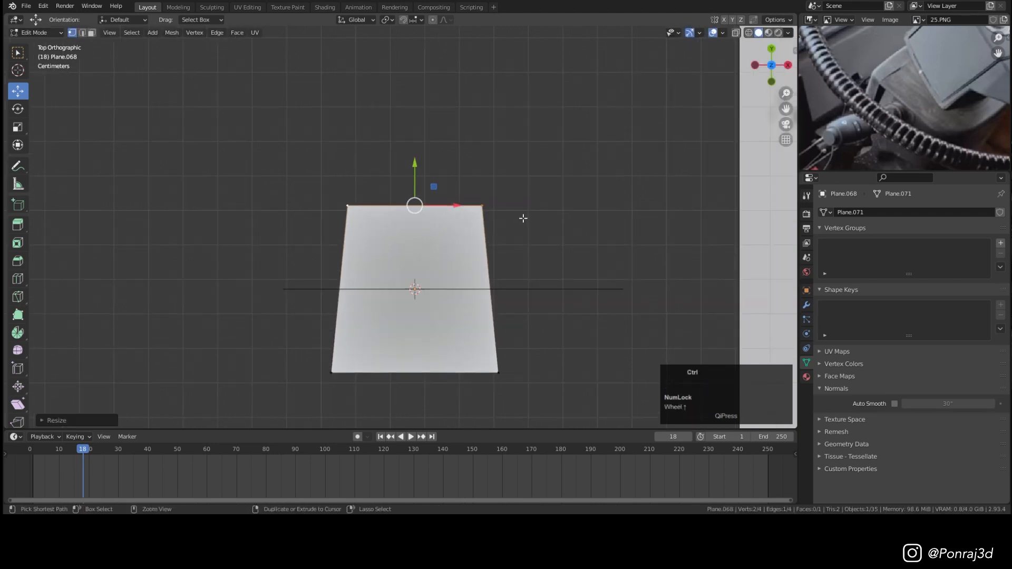
key(ctrl+shift+b)
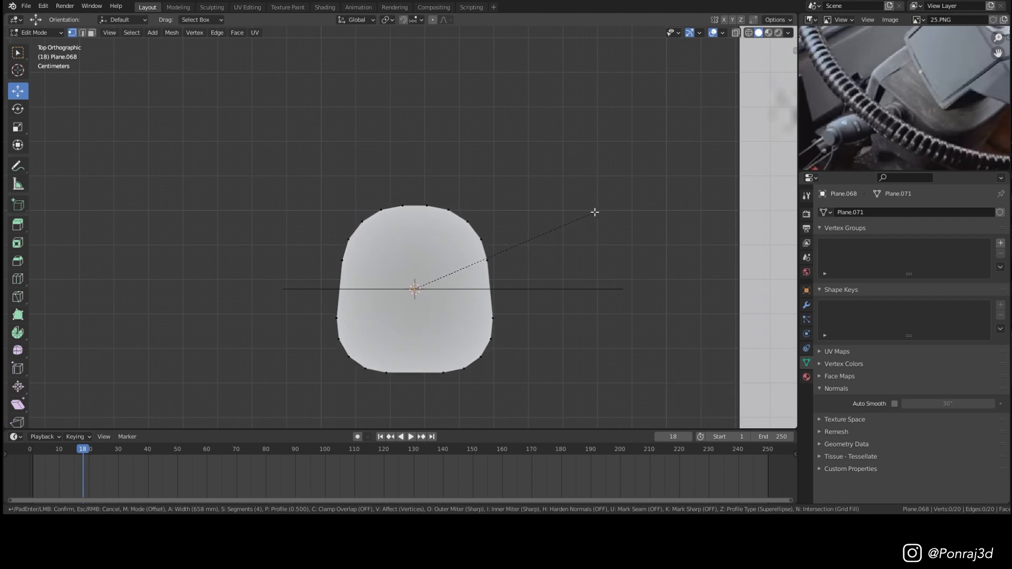
click(586, 216)
Step: Delete only the rounded shape's face, relax the remaining outline with LoopTools, and save the file
key(x)
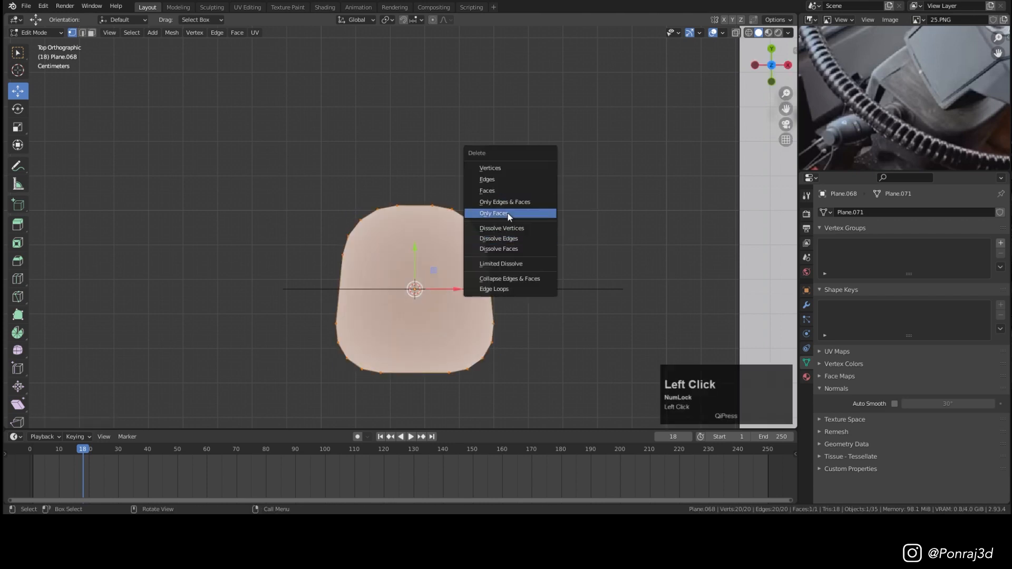
click(508, 213)
right_click(532, 195)
mouse_move(581, 196)
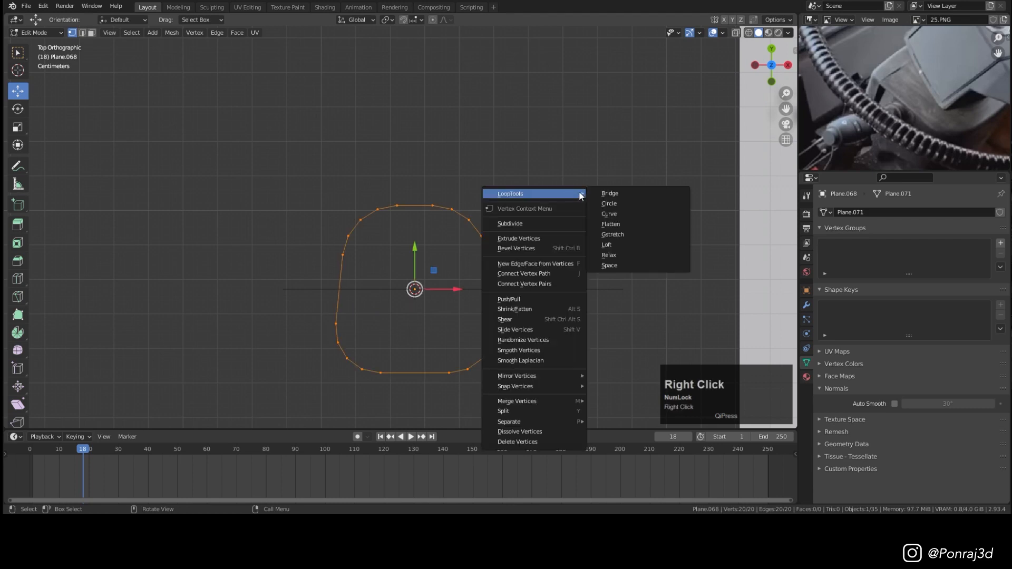
click(626, 255)
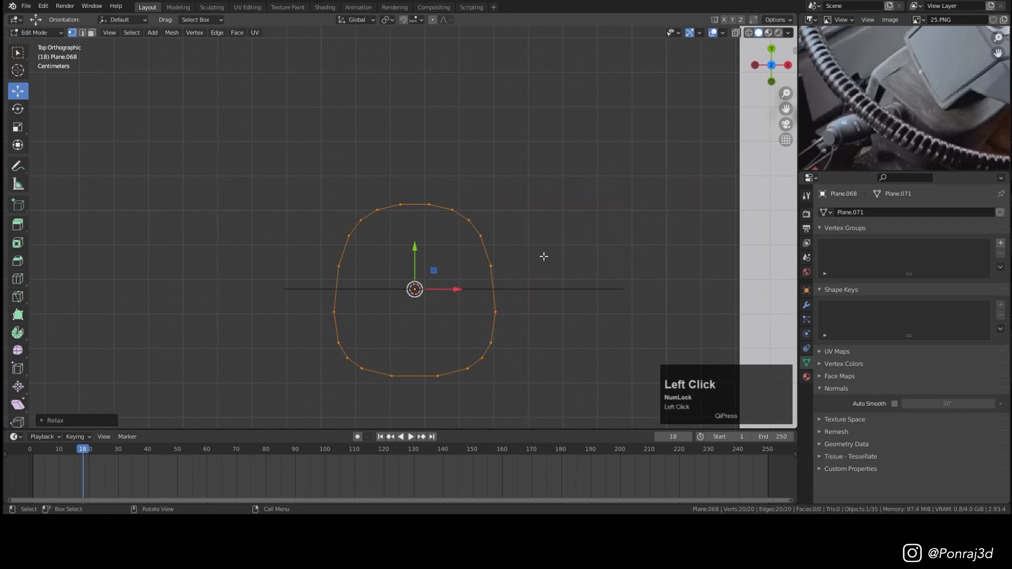
middle_click(491, 245)
middle_drag(491, 246, 486, 214)
key(ctrl+s)
Step: Duplicate the outline down to the base of the knob's grip, scale it down, and make it a circle with LoopTools
key(KP_1)
key(shift+d)
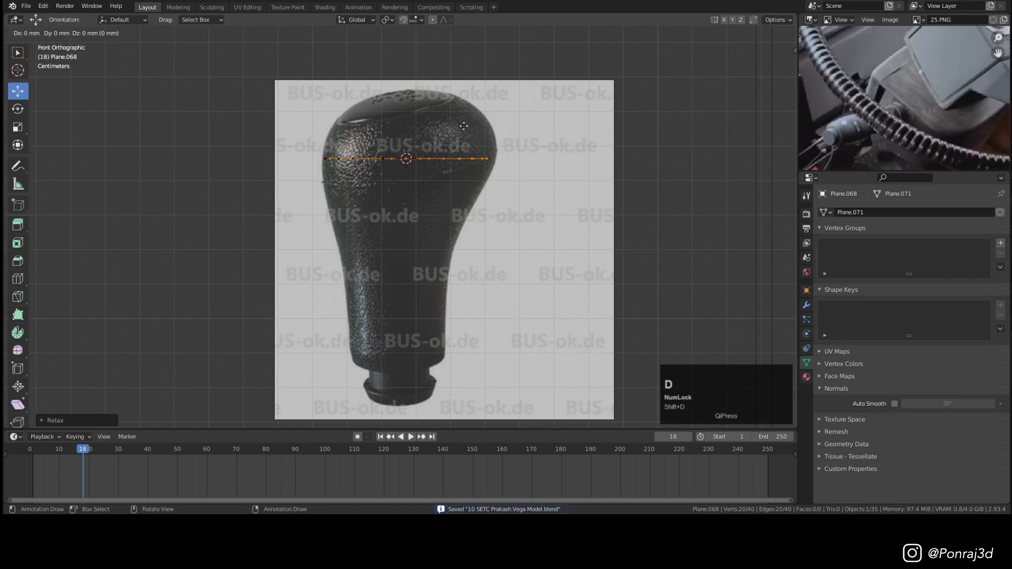
click(453, 328)
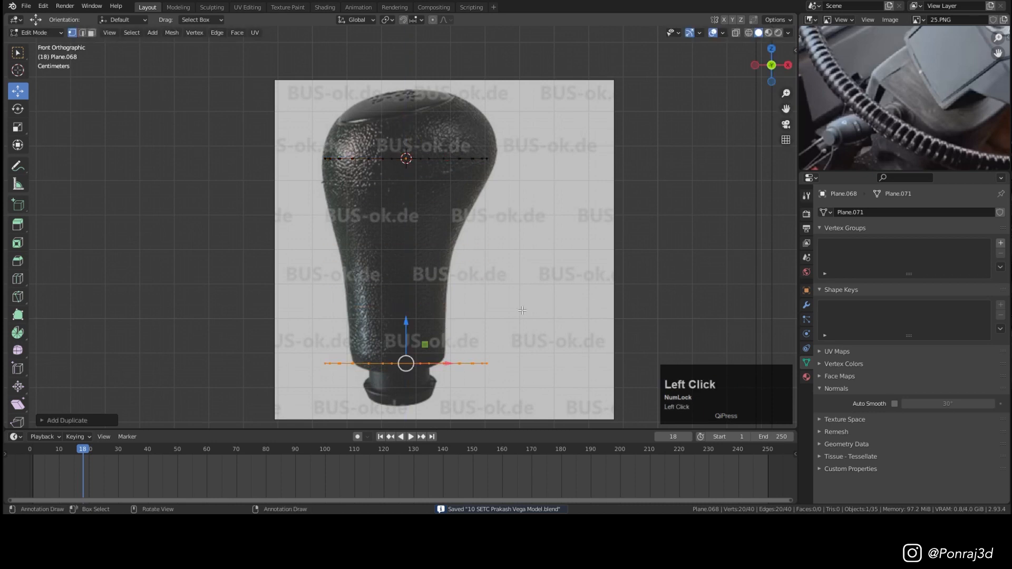
key(s)
click(536, 318)
right_click(537, 228)
mouse_move(569, 226)
click(612, 237)
middle_drag(612, 236, 468, 337)
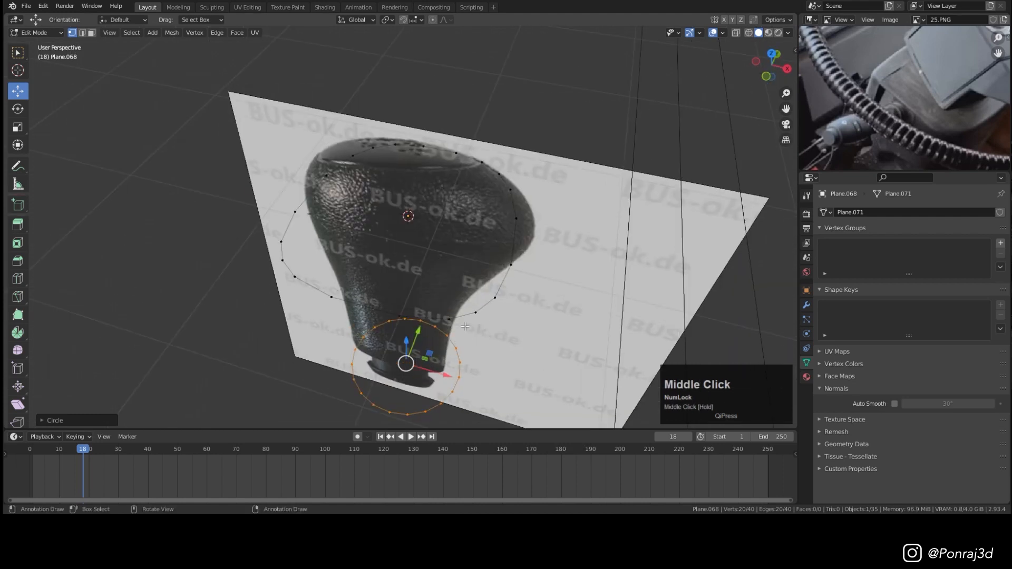
Step: Duplicate the head outline to the middle of the knob, scale it to the grip's width, and relax it with LoopTools
key(KP_1)
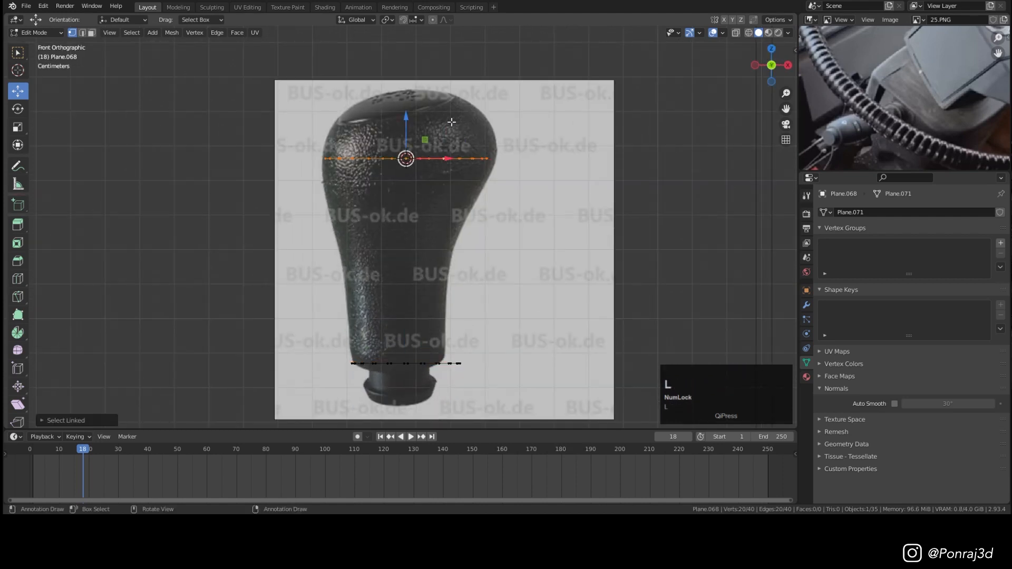
key(z)
click(452, 208)
key(s)
click(483, 234)
key(s)
click(522, 227)
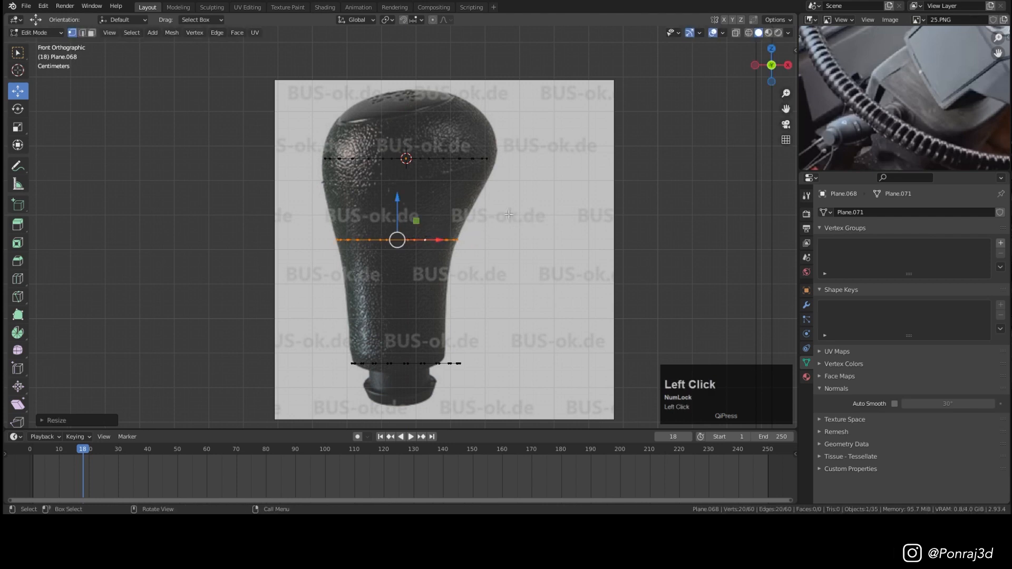
middle_drag(522, 227, 512, 186)
right_click(511, 186)
mouse_move(546, 185)
click(599, 246)
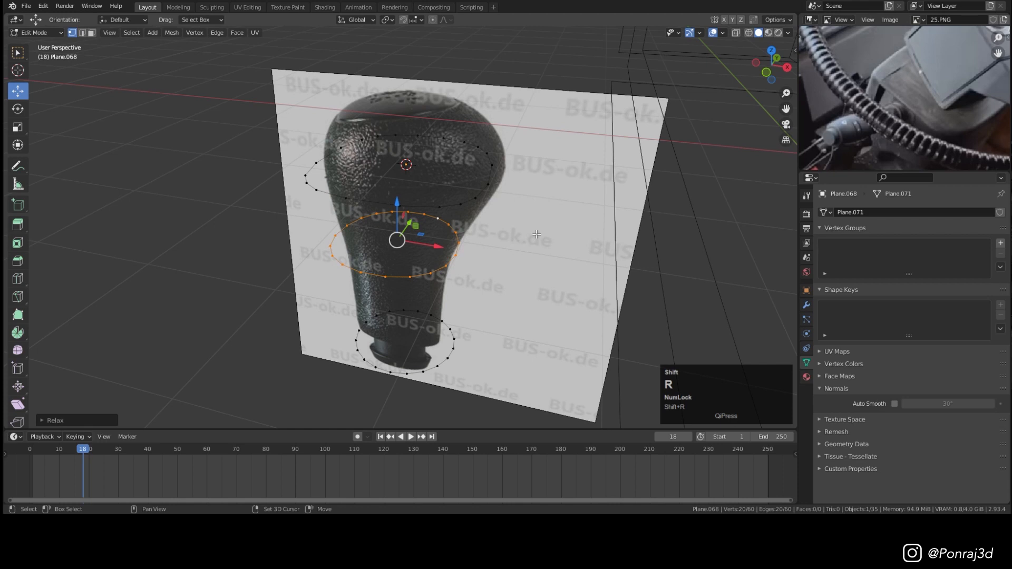
Step: Move the knob outlines away from the reference image in Object Mode and save the file
scroll(536, 235, down, 5)
key(Tab)
middle_drag(494, 170, 450, 173)
drag(449, 173, 371, 214)
key(ctrl+s)
scroll(342, 238, up, 4)
mouse_move(371, 214)
middle_down()
mouse_move(343, 238)
mouse_move(372, 216)
middle_up()
Step: Loft all three knob outlines together with LoopTools to form the grip's surface
key(Tab)
key(a)
right_click(479, 139)
mouse_move(479, 139)
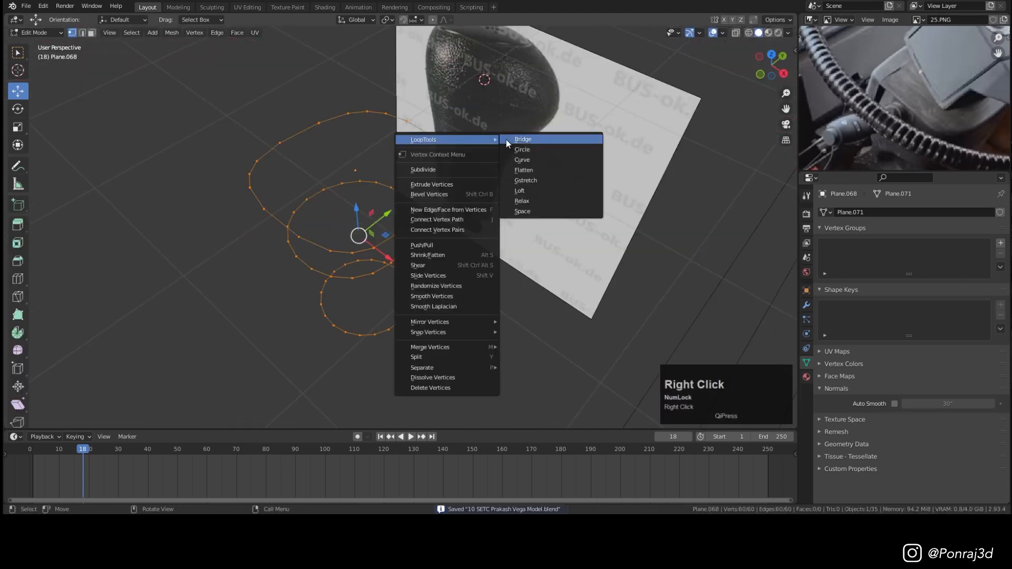
click(533, 202)
middle_drag(533, 201, 422, 199)
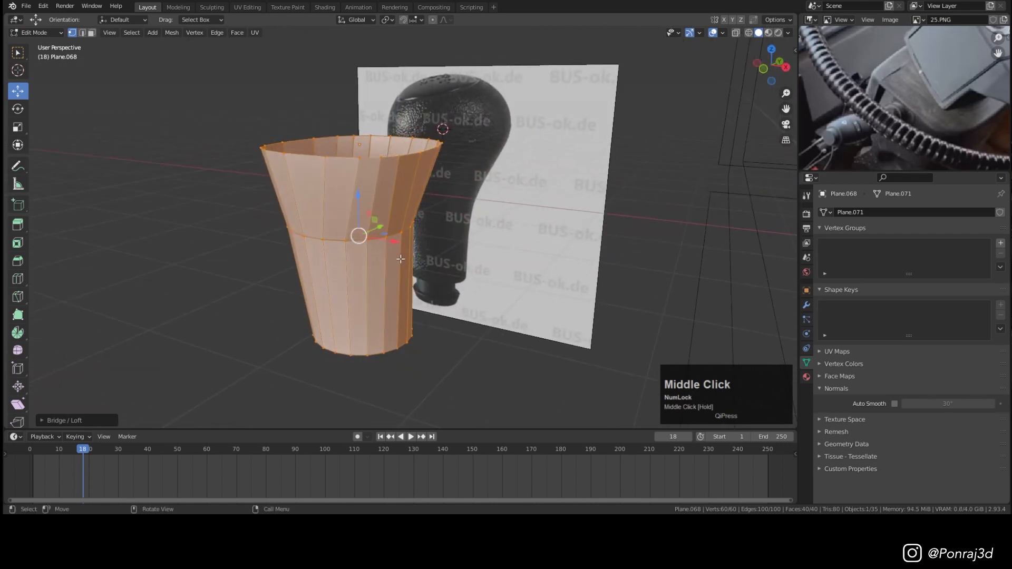
Step: Bevel the grip's middle edge loop with four segments and add a level 1 Subdivision modifier
alt+click(380, 241)
key(ctrl+b)
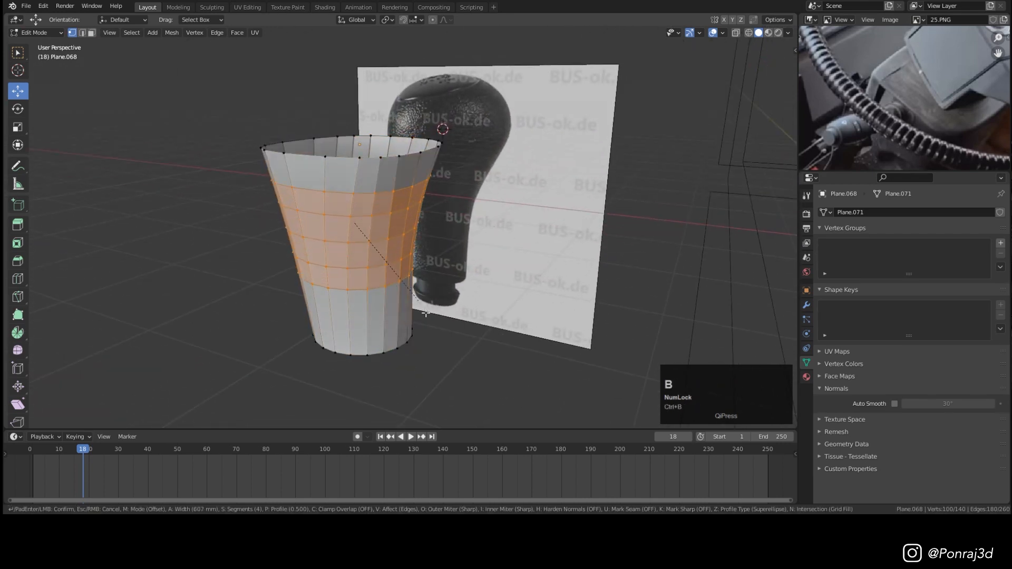
key(Tab)
key(ctrl+1)
middle_drag(422, 246, 391, 232)
click(807, 305)
Step: Scale the knob's top edge loop to match the reference and extend the head upward from it
key(KP_1)
key(Tab)
alt+click(519, 230)
key(s)
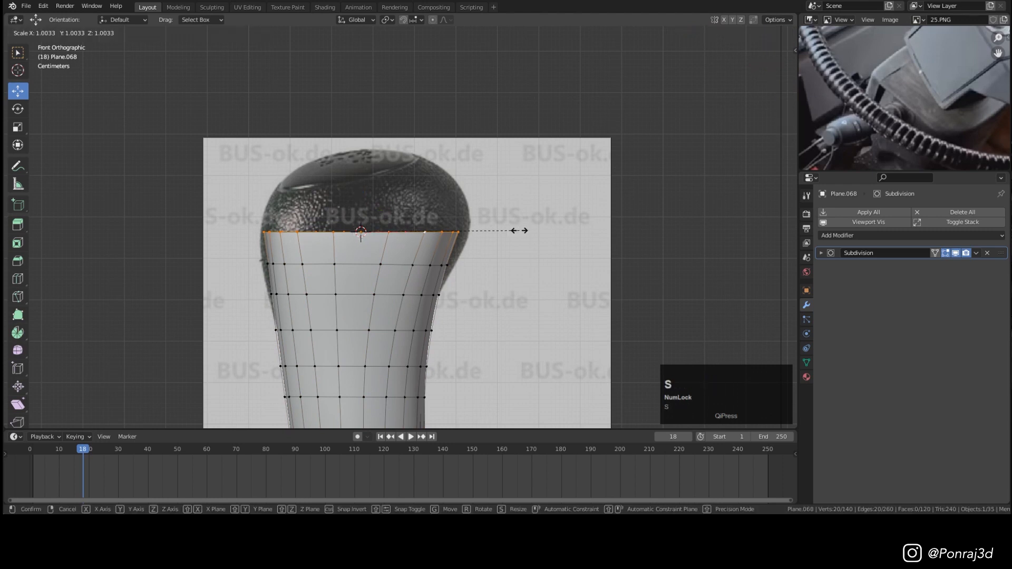
click(525, 230)
drag(364, 192, 365, 188)
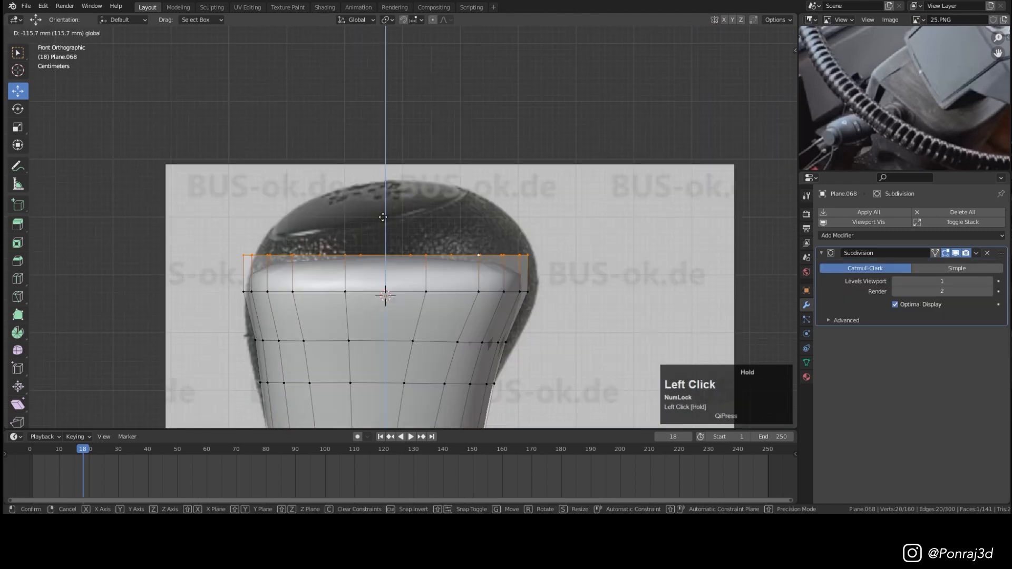
drag(382, 217, 387, 213)
Step: Extrude the top of the head upward along Z twice, scaling each new ring inward to form a dome
key(e)
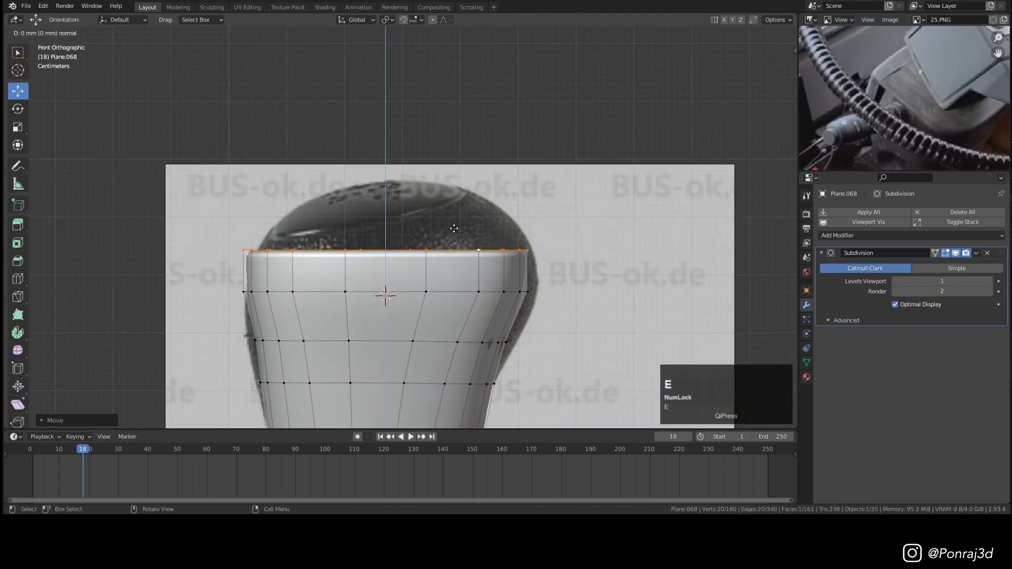
key(z)
key(z)
click(387, 201)
key(s)
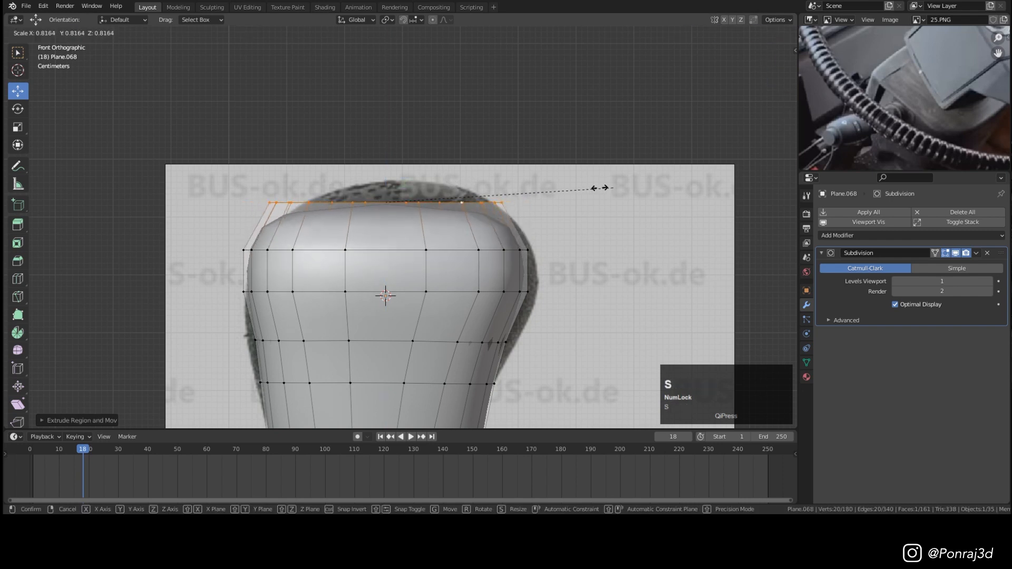
click(582, 188)
key(e)
key(z)
key(z)
click(648, 184)
key(s)
click(507, 186)
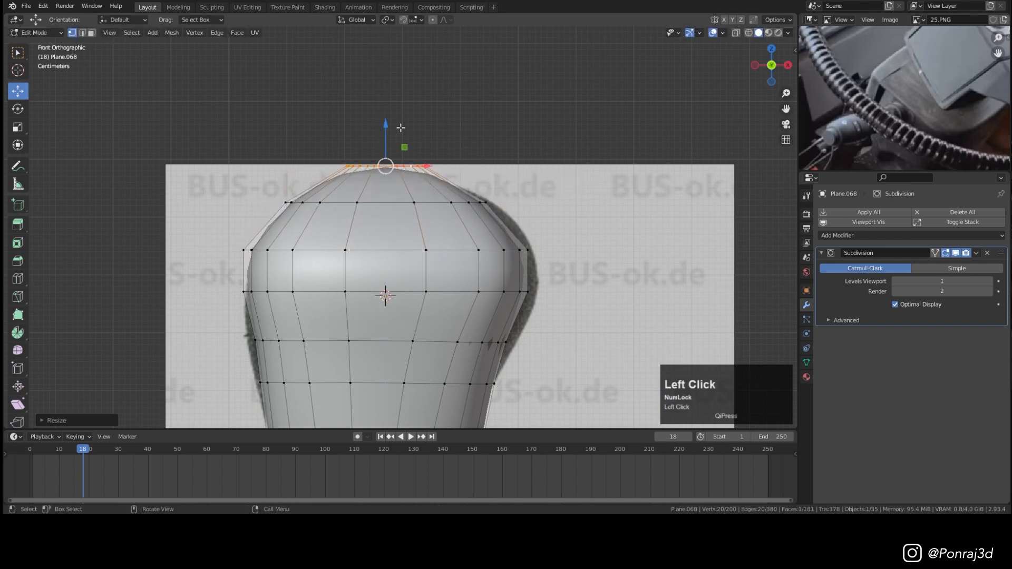
Step: Bevel the edge around the top of the dome and view the knob in Object Mode
middle_drag(403, 193, 422, 158)
scroll(411, 184, down, 3)
key(ctrl+b)
click(526, 201)
key(Tab)
middle_drag(580, 190, 725, 163)
Step: Select an edge loop on the knob and relax it twice with LoopTools
key(Tab)
alt+click(519, 245)
right_click(645, 163)
click(693, 225)
right_click(636, 148)
click(685, 211)
Step: Extrude the grip's bottom loop inward and down along Z to form the neck and a long lever shaft
key(e)
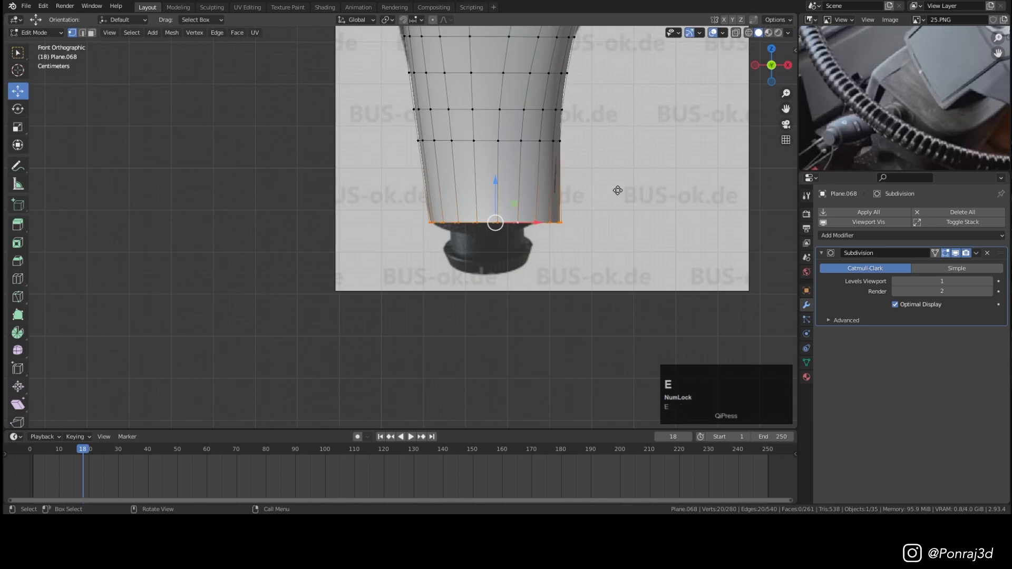
click(617, 190)
key(s)
click(607, 193)
key(e)
key(z)
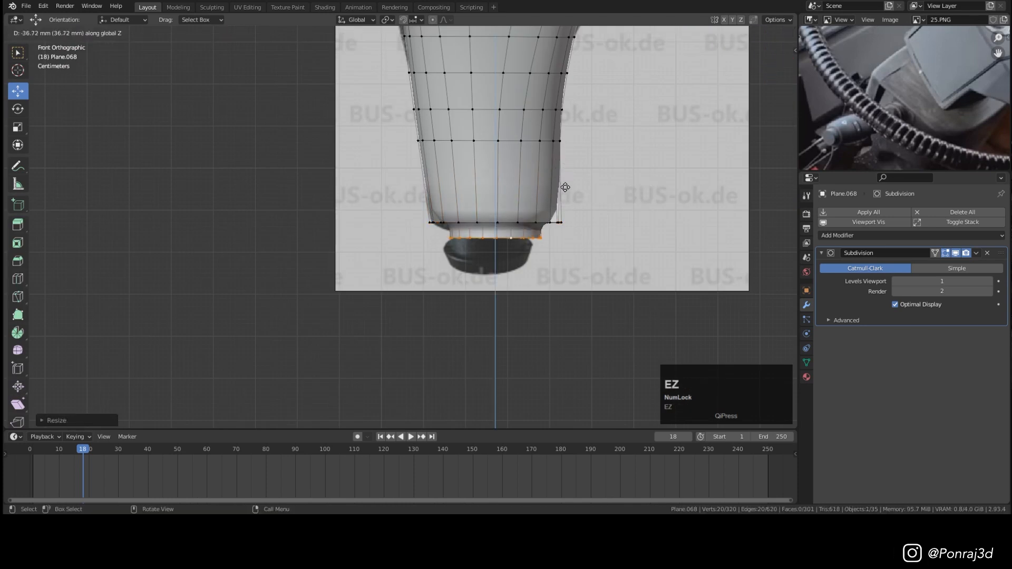
click(560, 211)
scroll(501, 201, down, 3)
drag(485, 207, 488, 374)
Step: Bevel the two edge loops where the shaft meets the grip's base with one segment to sharpen the transition
middle_drag(477, 277, 527, 237)
scroll(472, 237, up, 5)
key(2)
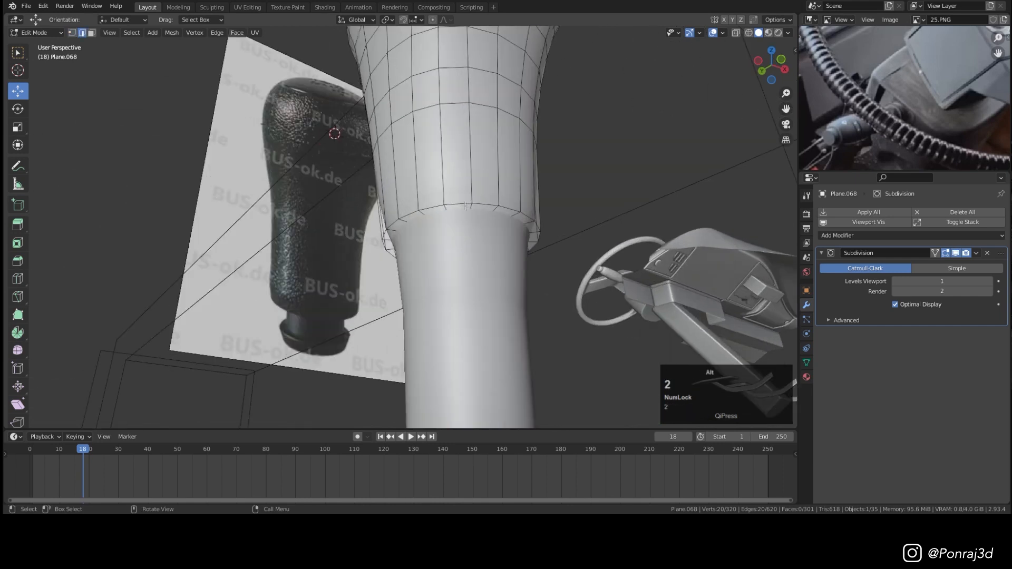
scroll(470, 210, up, 2)
key(z)
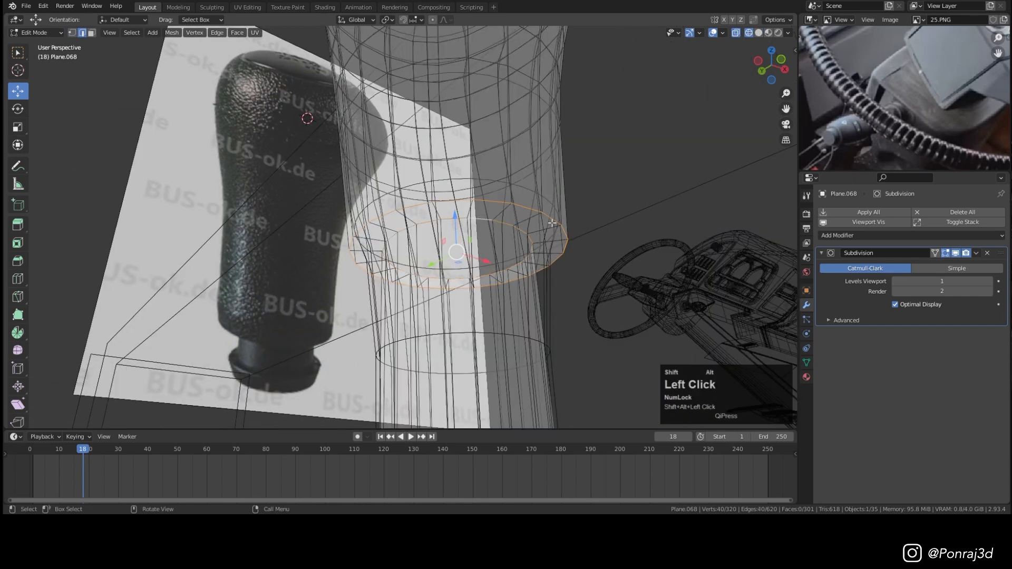
key(ctrl+b)
shift+scroll(591, 224, down, 3)
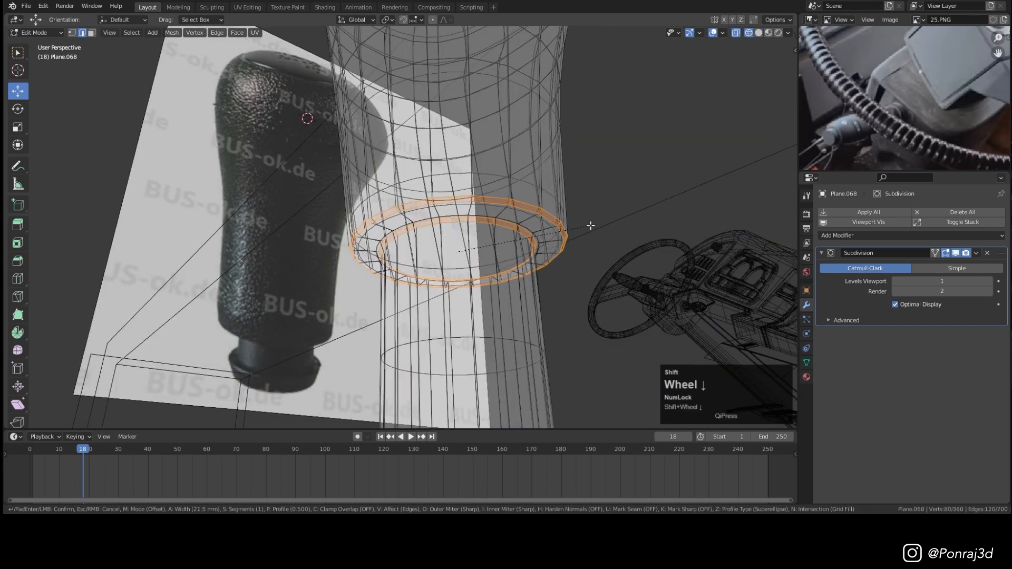
click(590, 224)
key(z)
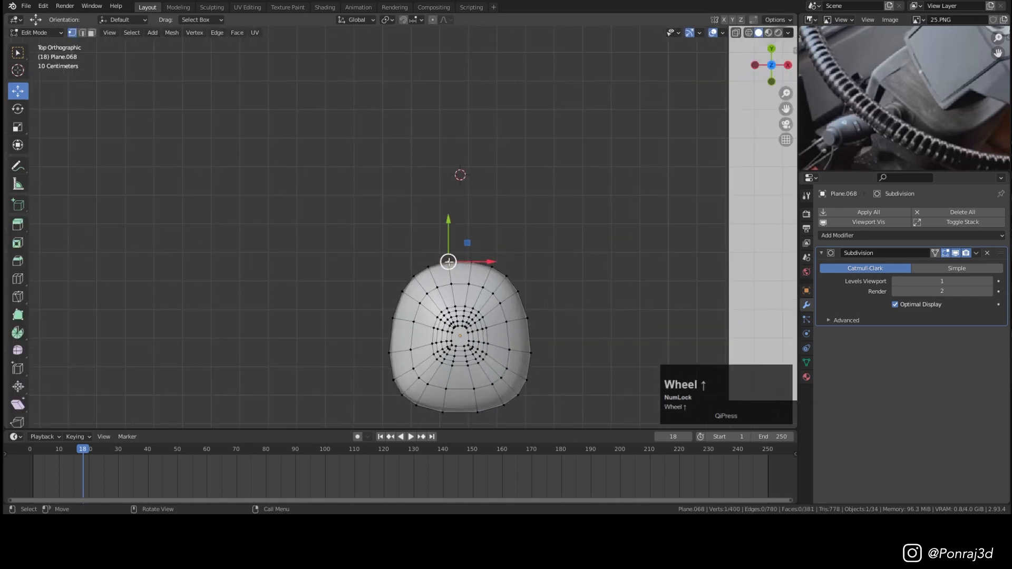
middle_drag(316, 222, 365, 218)
middle_drag(469, 297, 445, 320)
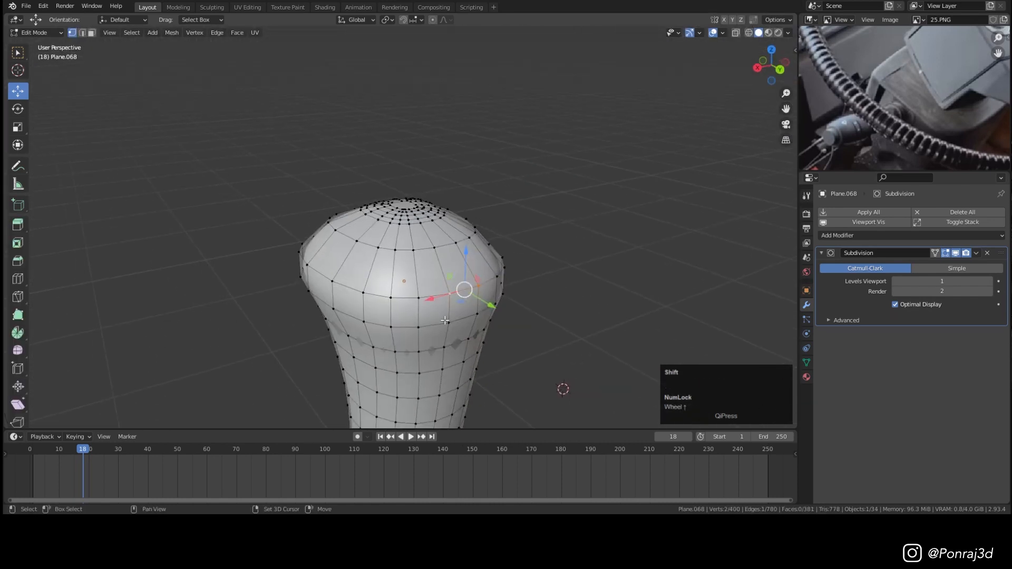
Step: Select one face on the side of the knob and pull it outward along Y with smooth proportional editing
shift+scroll(520, 258, up, 4)
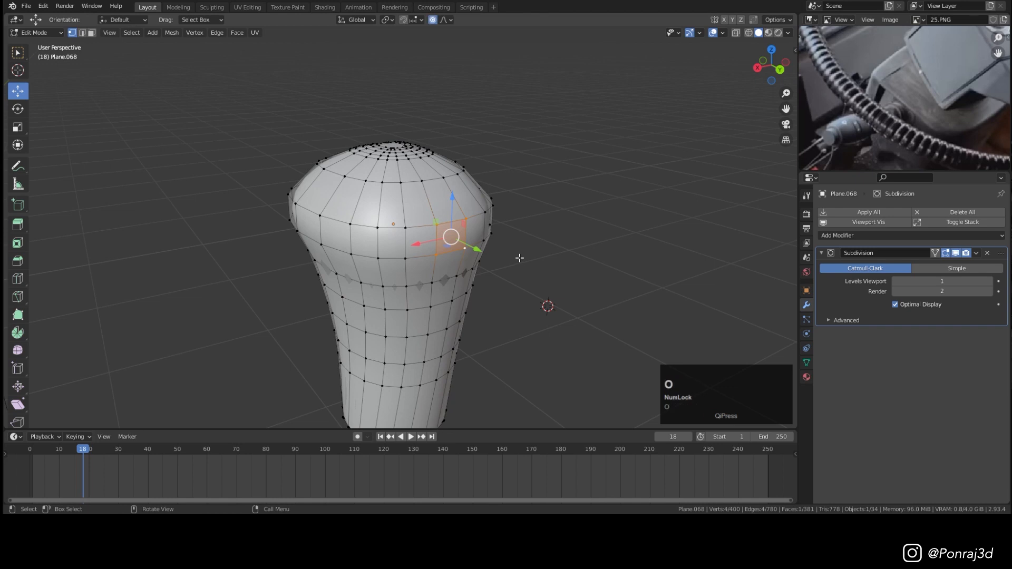
scroll(522, 254, down, 5)
middle_drag(524, 259, 531, 255)
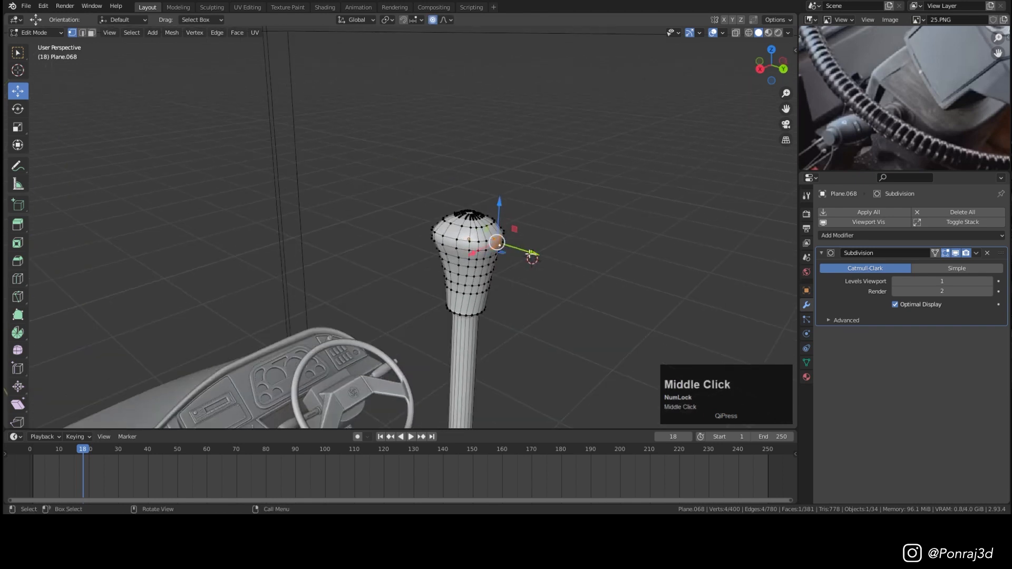
drag(532, 254, 541, 257)
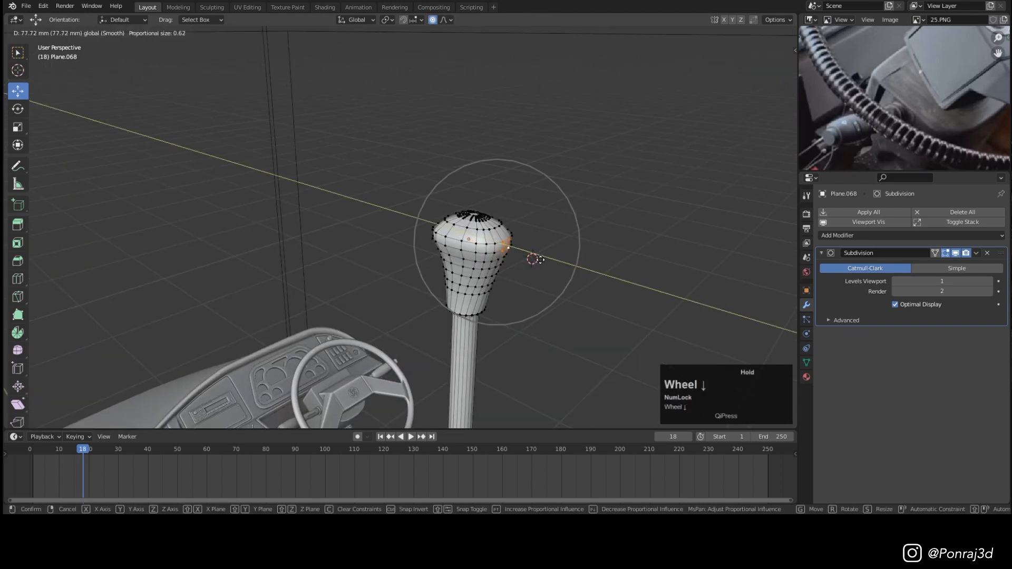
middle_drag(509, 259, 566, 300)
scroll(565, 263, up, 3)
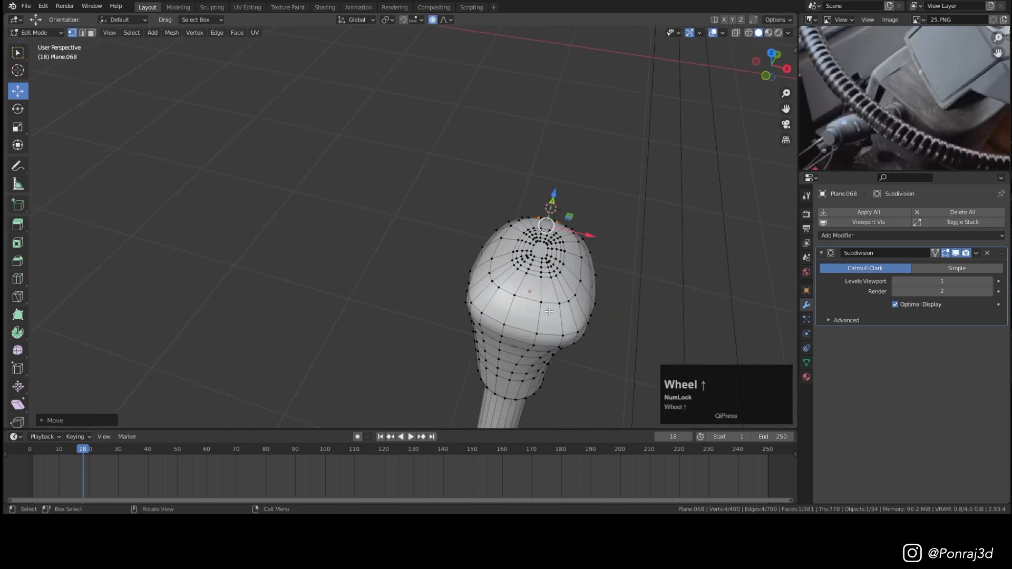
Step: Smooth an edge loop around the reshaped knob and return to Object Mode
alt+click(573, 253)
right_click(686, 175)
click(743, 203)
middle_drag(622, 248, 649, 269)
right_click(705, 222)
scroll(568, 282, down, 3)
middle_drag(567, 281, 457, 278)
scroll(622, 293, down, 4)
key(Tab)
Step: In top view, move the gear lever beside the steering wheel and scale it down to about 0.59
scroll(570, 222, down, 3)
key(KP_7)
key(ctrl+s)
drag(397, 262, 569, 187)
shift+middle_drag(575, 188, 704, 149)
scroll(704, 150, up, 6)
key(s)
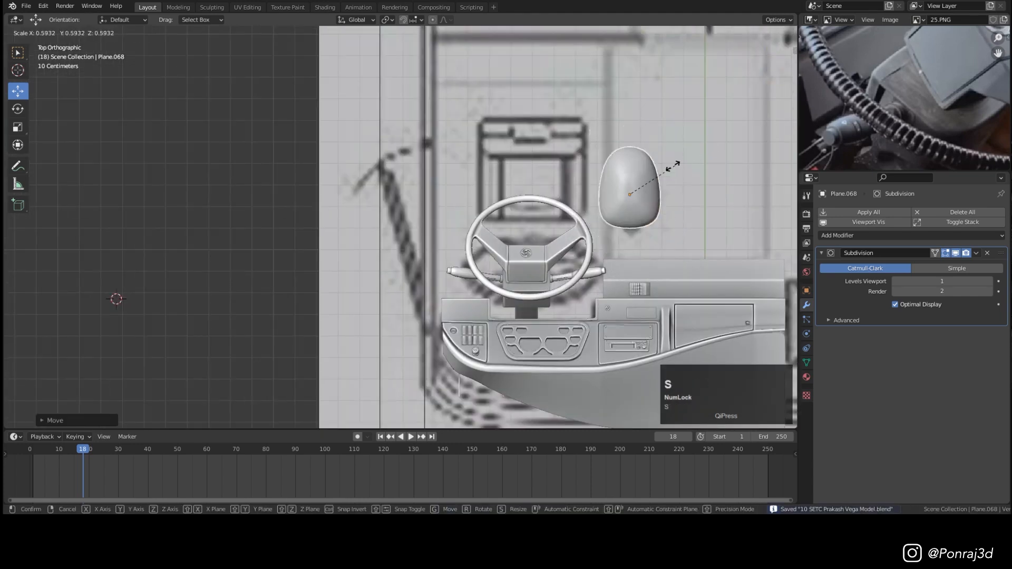
click(635, 191)
Step: Shift the gear lever slightly away from the dashboard, scale it down further, and save the file
drag(631, 194, 630, 179)
key(s)
click(690, 173)
middle_drag(690, 173, 484, 146)
key(ctrl+s)
Step: Add a plane at the 3D cursor, scale it down, and shift it along X to surround the gear lever
key(KP_7)
shift+middle_drag(696, 166, 542, 232)
key(shift+a)
click(726, 144)
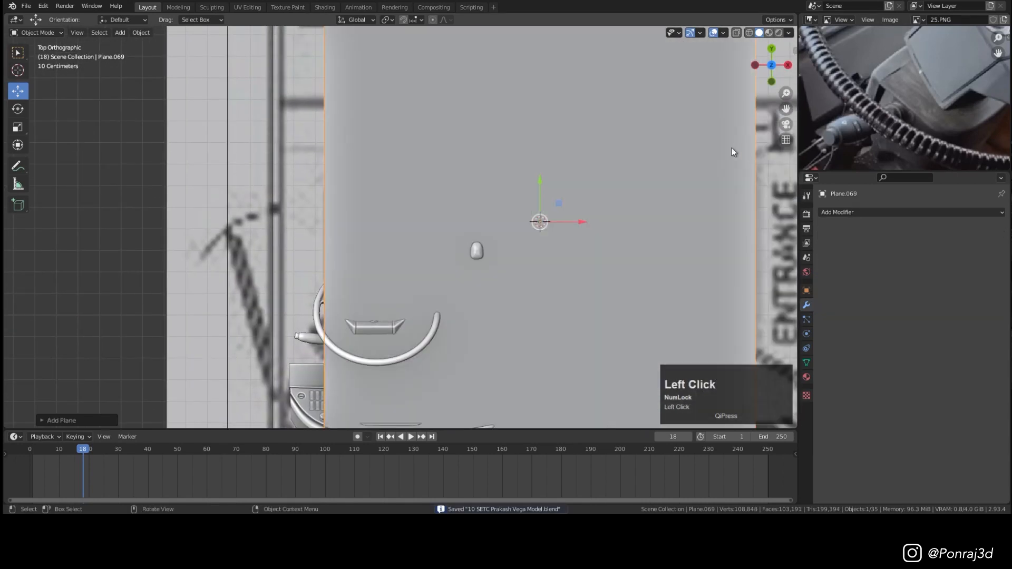
key(s)
click(614, 178)
drag(582, 221, 570, 220)
key(s)
click(680, 221)
Step: Lengthen the plane by moving its rear edge backward and its front edge toward the dashboard along Y
key(Tab)
key(1)
alt+click(570, 139)
right_click(533, 76)
drag(533, 100, 533, 73)
alt+click(554, 303)
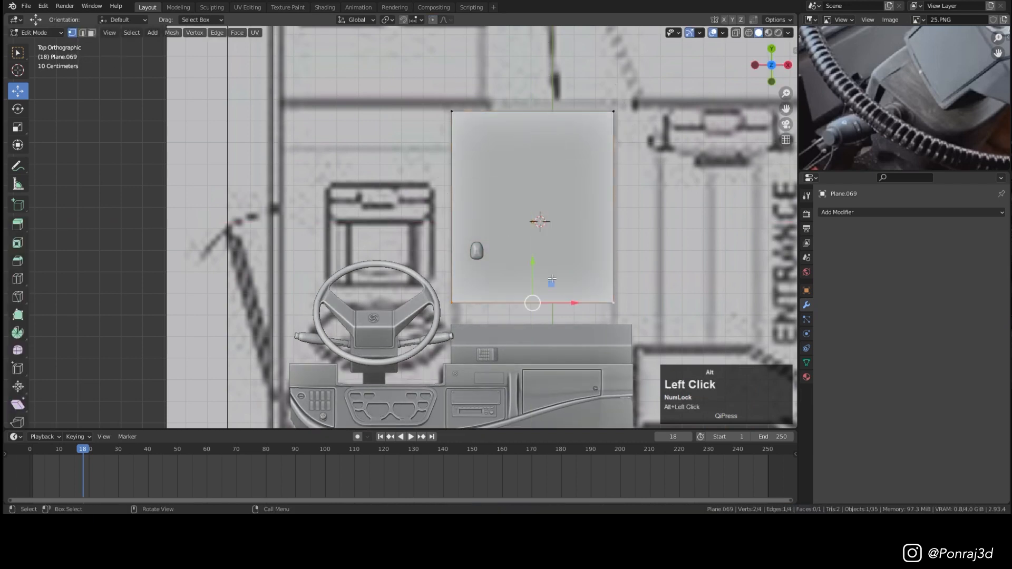
drag(534, 262, 533, 280)
middle_drag(601, 290, 506, 201)
key(Tab)
Step: In side view, lower the plane along Z to the base of the gear lever's shaft
key(KP_3)
middle_drag(584, 224, 573, 305)
scroll(338, 213, up, 3)
middle_drag(338, 213, 435, 189)
click(443, 210)
drag(443, 208, 432, 258)
middle_drag(431, 256, 443, 274)
Step: Cut the plane crosswise with a loop cut near the gear lever and dissolve the extra edge behind it
key(KP_7)
key(Tab)
alt+click(512, 267)
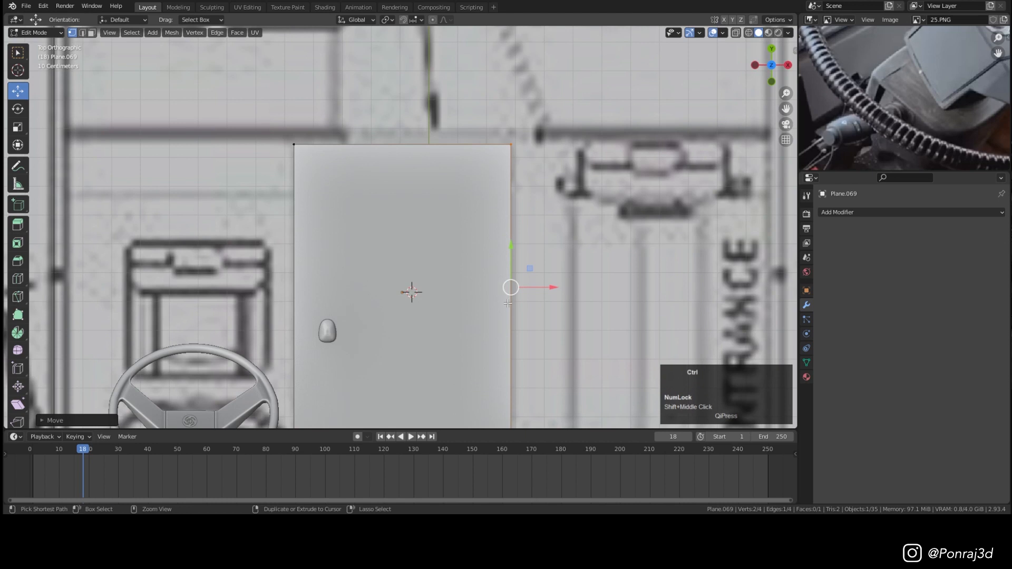
scroll(508, 303, up, 1)
click(507, 296)
right_click(507, 293)
key(x)
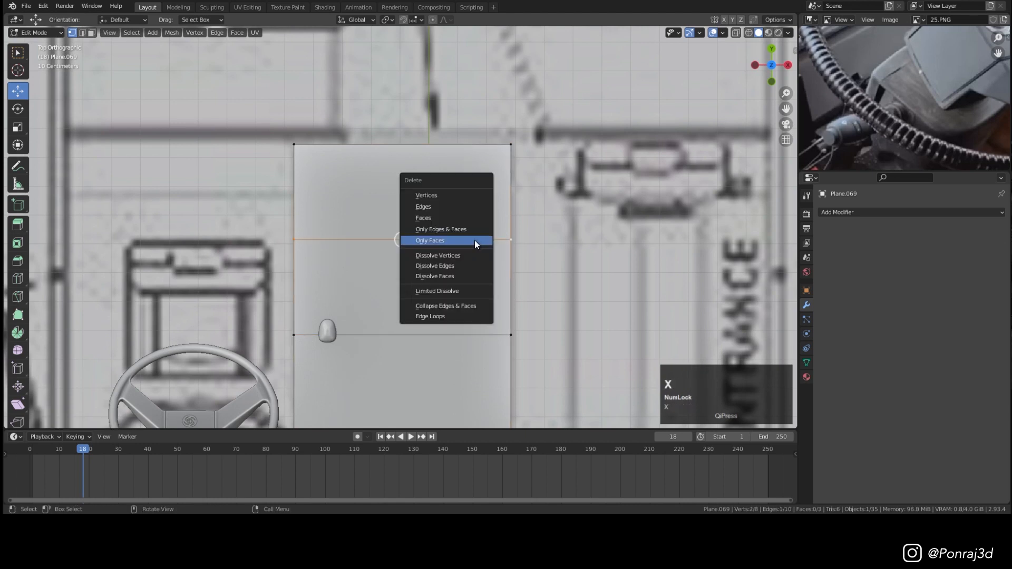
click(467, 272)
Step: Move the plane's rear corner vertex on the entrance side inward along X to taper the outline, and save
key(1)
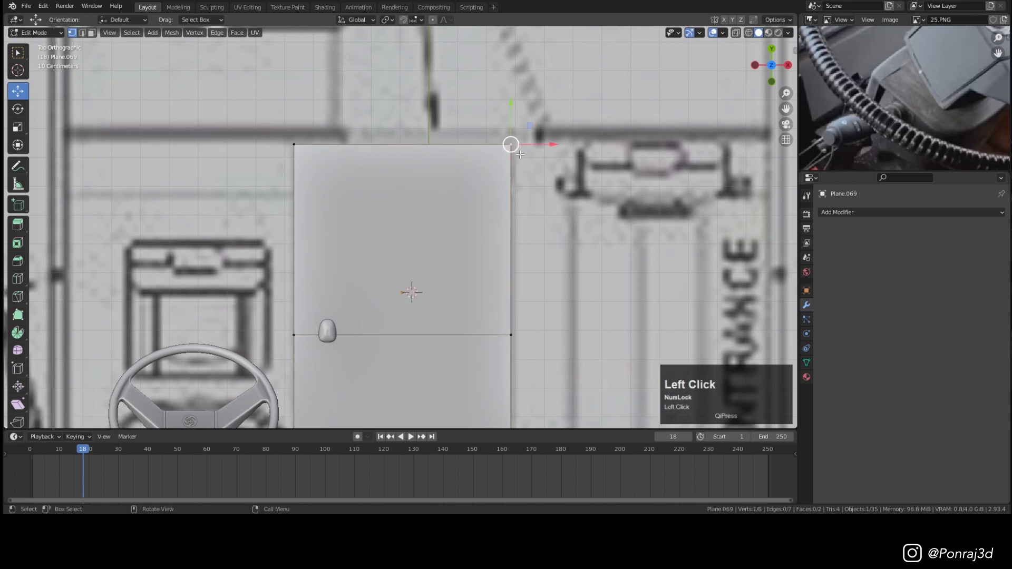
scroll(520, 154, down, 2)
shift+middle_drag(520, 154, 532, 192)
drag(554, 184, 515, 187)
key(ctrl+s)
Step: Add two crosswise loop cuts to the plane, one on each side of the existing cross edge near the lever
scroll(475, 275, up, 1)
shift+middle_drag(467, 298, 512, 217)
key(ctrl+r)
click(567, 207)
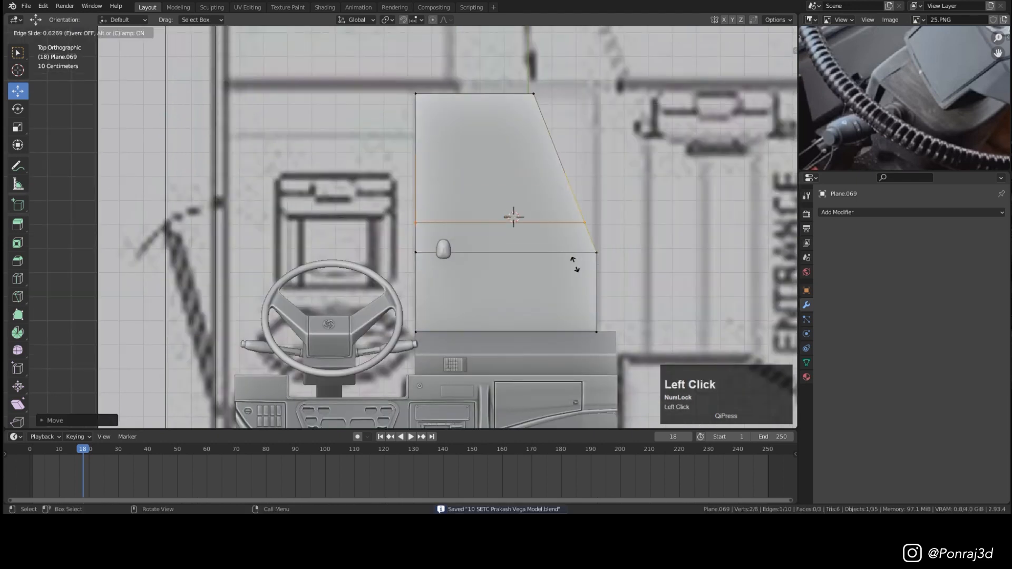
click(584, 280)
click(599, 285)
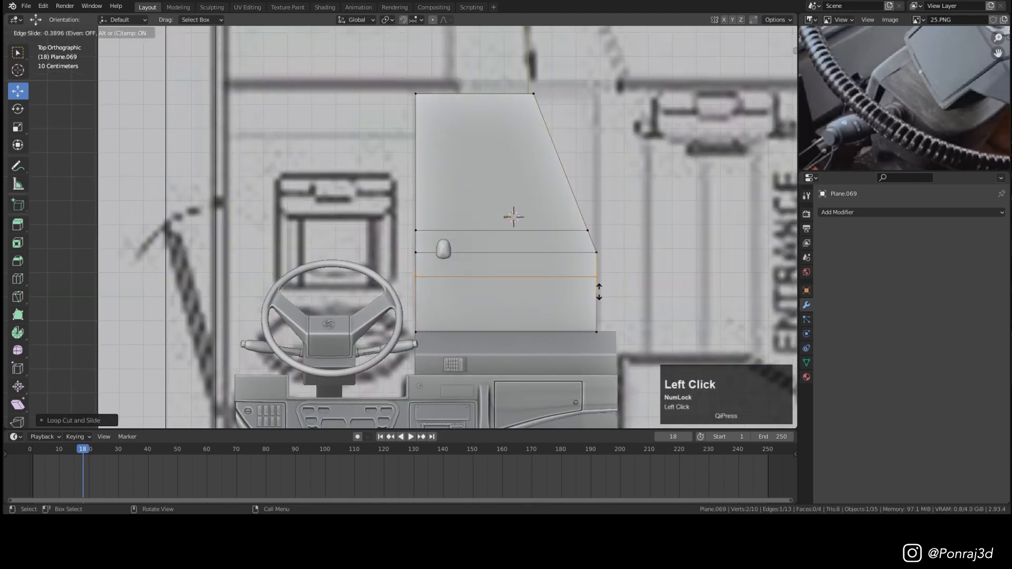
click(599, 293)
Step: Add a lengthwise loop cut to the plane and slide it close to the gear lever
key(ctrl+r)
click(495, 228)
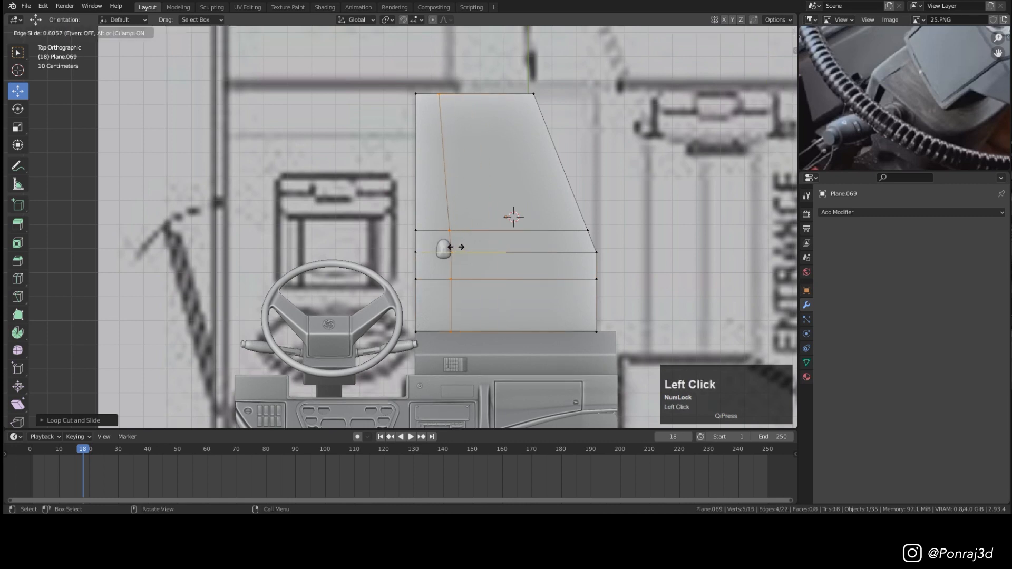
click(475, 245)
Step: Align the lengthwise cut's middle vertices near the lever by scaling them along X, and shift them slightly toward the lever
key(3)
click(485, 222)
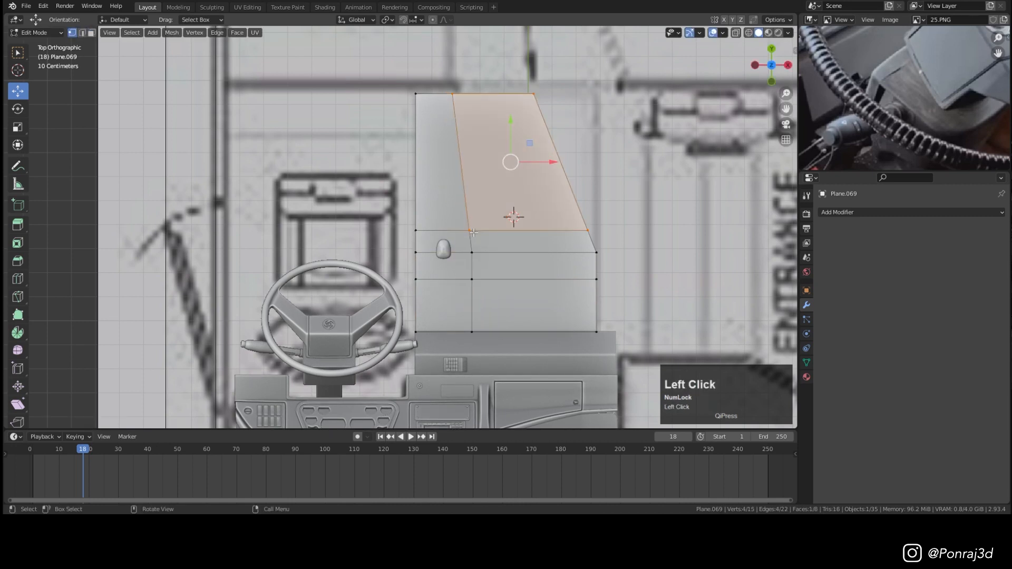
ctrl+click(488, 271)
key(s)
key(x)
click(547, 234)
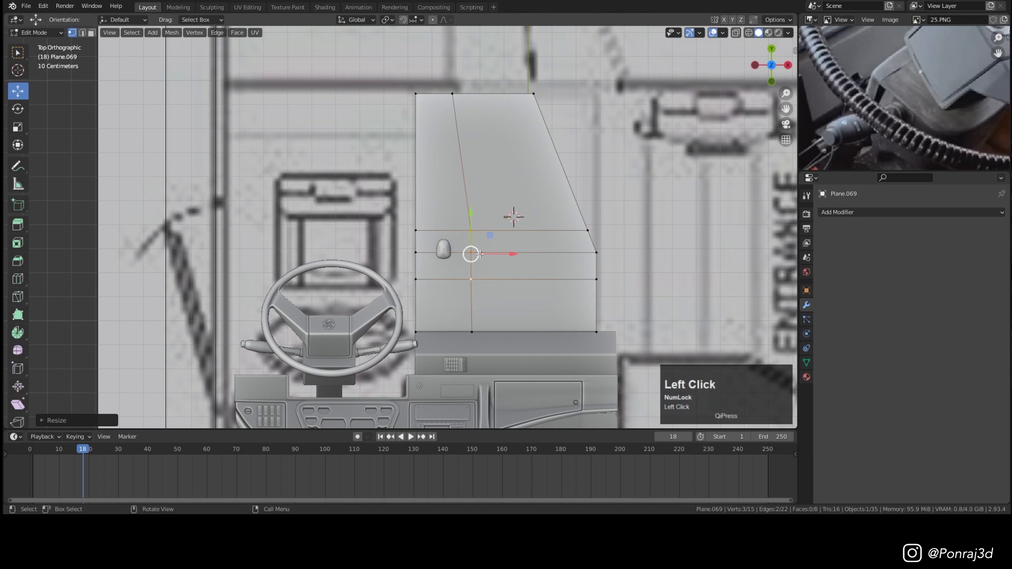
scroll(480, 254, up, 2)
drag(499, 254, 494, 254)
Step: Save the file and extrude the whole plane downward 370 mm in side view to form the console block
key(KP_3)
key(ctrl+s)
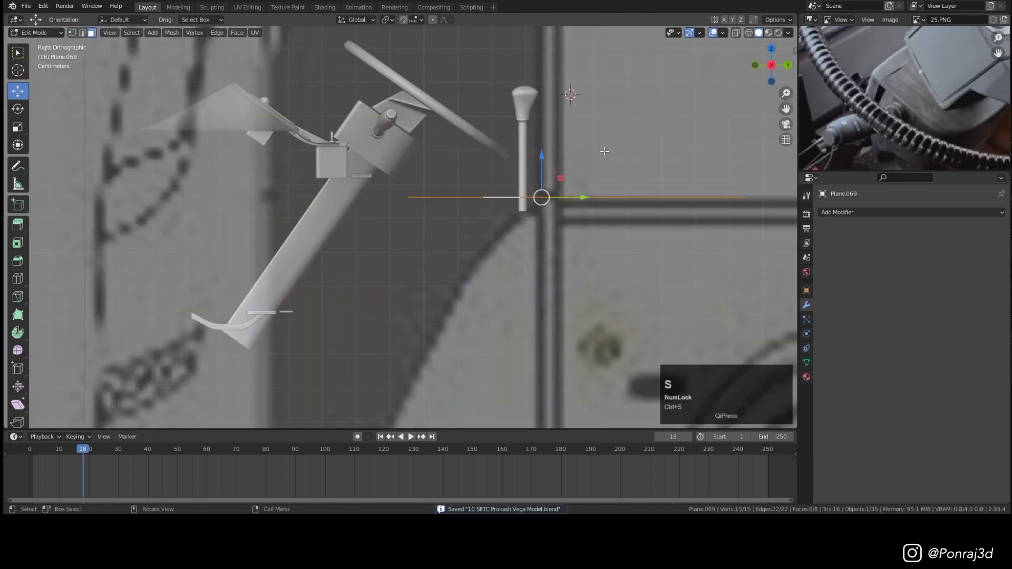
key(e)
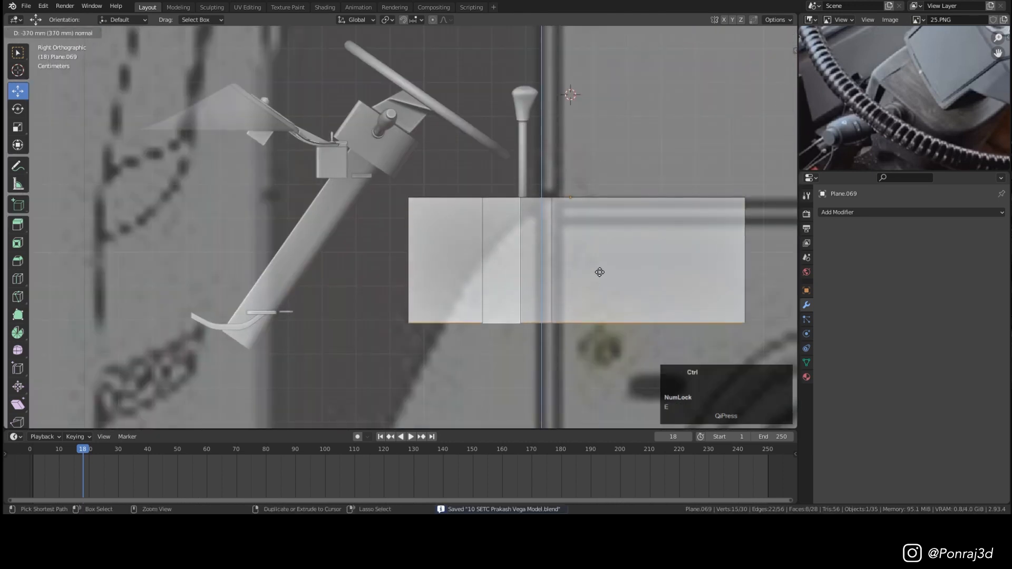
click(600, 272)
middle_drag(600, 272, 504, 258)
Step: Delete the two top border edges beside the gear lever to open the block's top and side faces there
click(585, 295)
middle_drag(585, 295, 485, 276)
scroll(484, 276, up, 3)
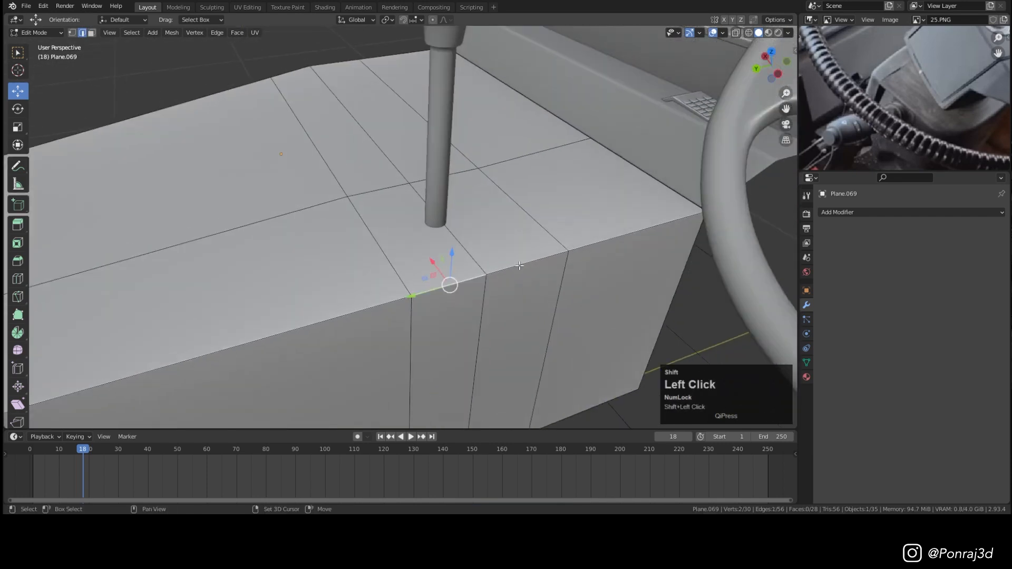
shift+click(520, 266)
key(x)
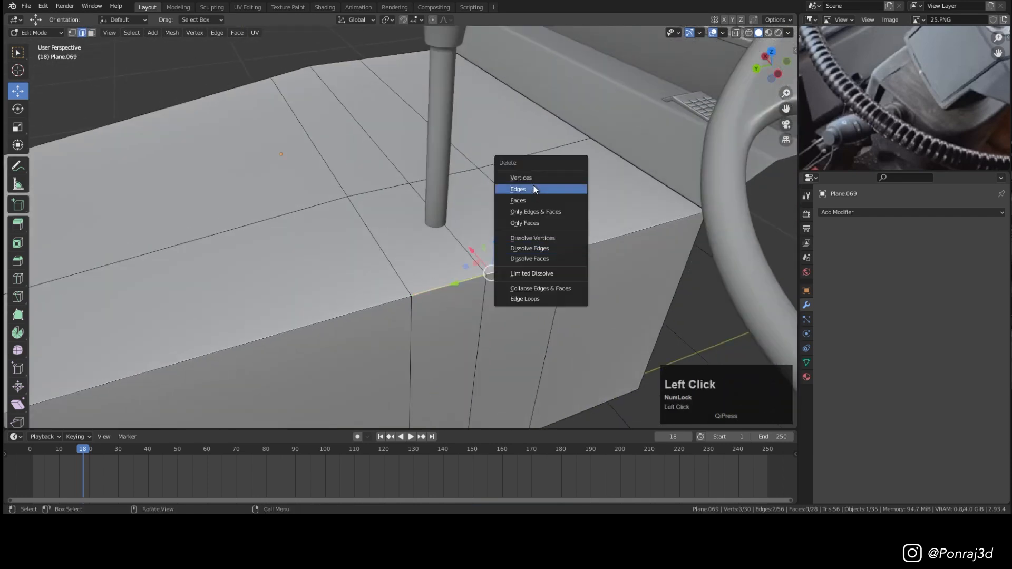
click(534, 189)
Step: Add a horizontal loop cut around the console block's sides and slide it toward the top
middle_drag(534, 189, 562, 220)
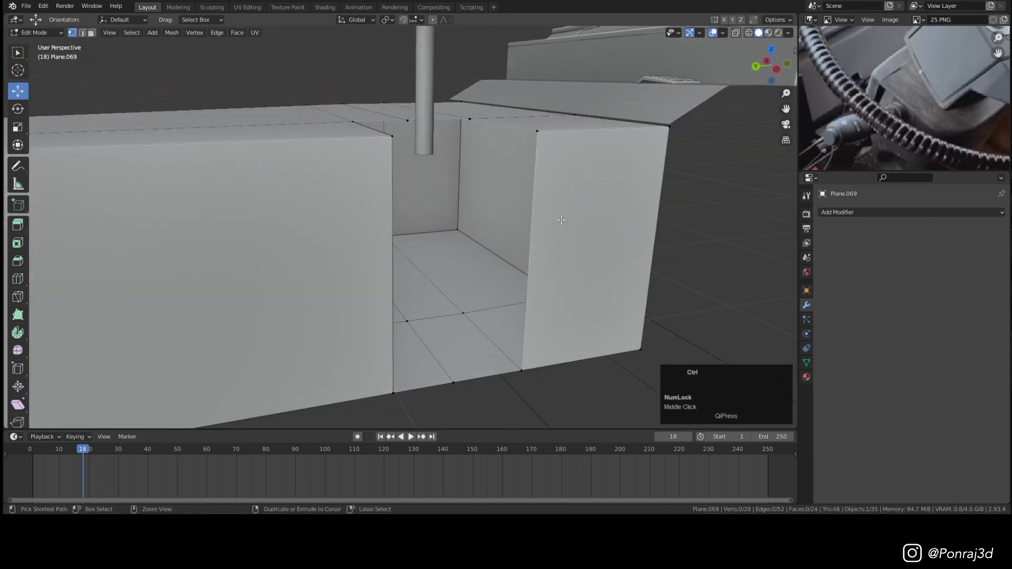
click(650, 219)
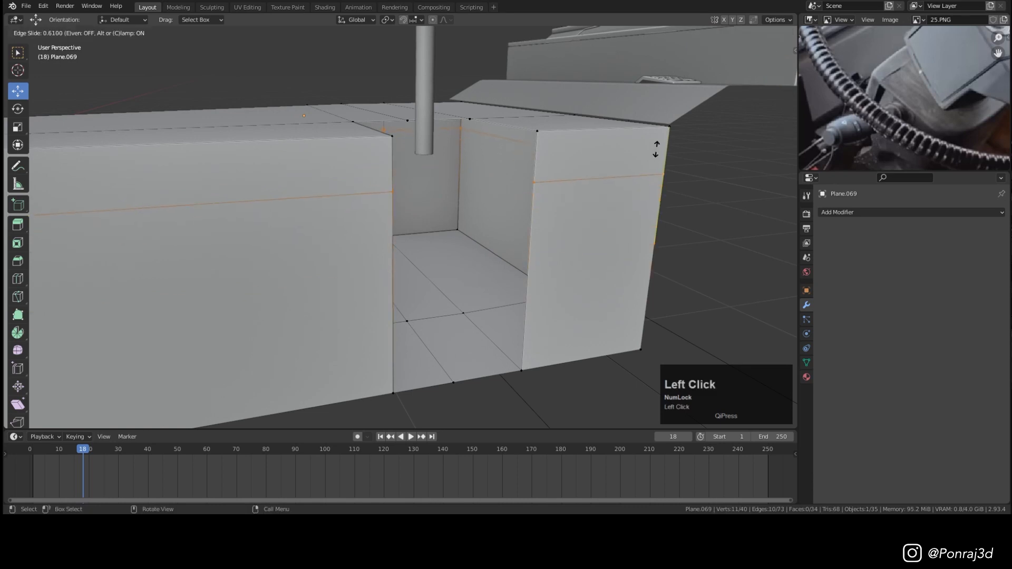
click(656, 150)
Step: Fill the lower part of the opened side beneath the new loop cut with faces
middle_drag(655, 151, 420, 277)
click(428, 272)
key(f)
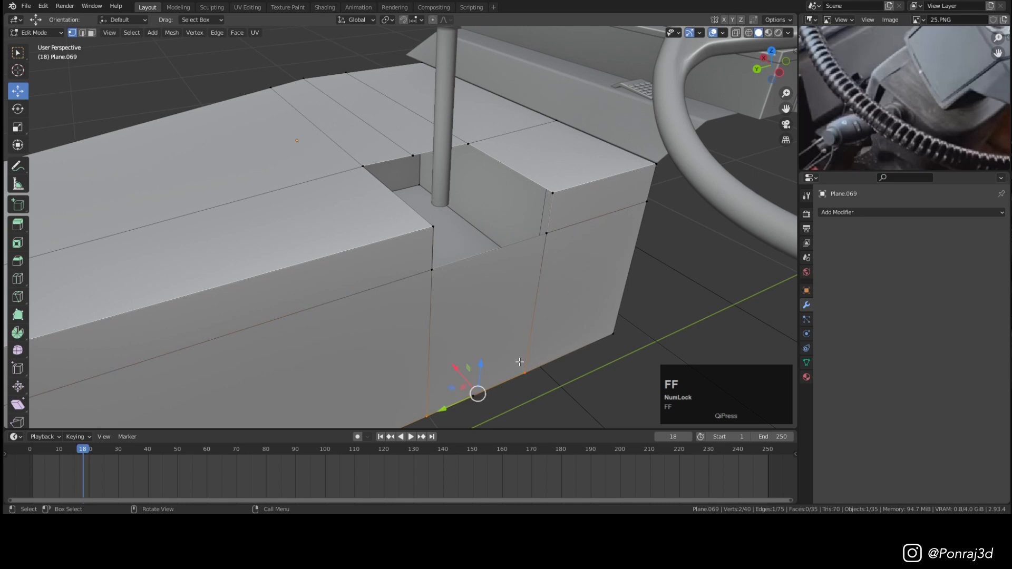
middle_drag(529, 351, 488, 311)
click(491, 327)
Step: Enable vertex snapping and extrude the middle vertex of the opening's inner edge down along Z to the side cut's height
click(489, 169)
middle_drag(490, 168, 476, 245)
scroll(476, 245, up, 3)
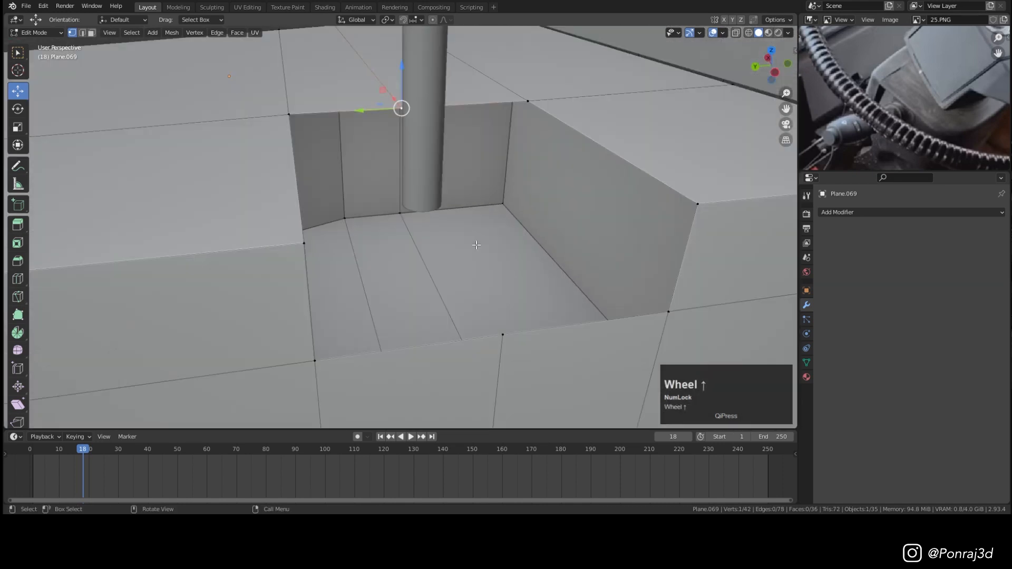
click(420, 19)
click(443, 60)
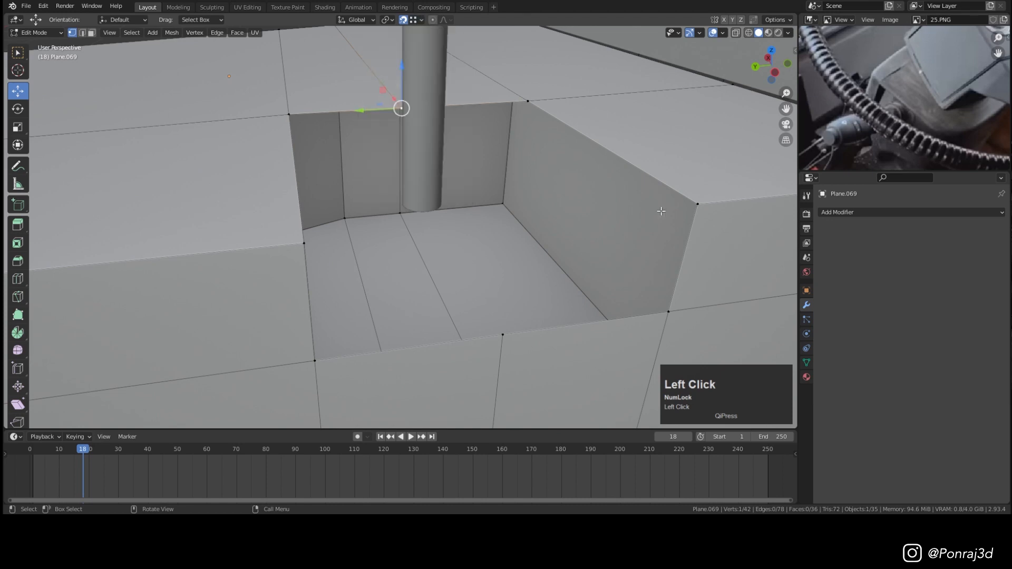
key(e)
key(z)
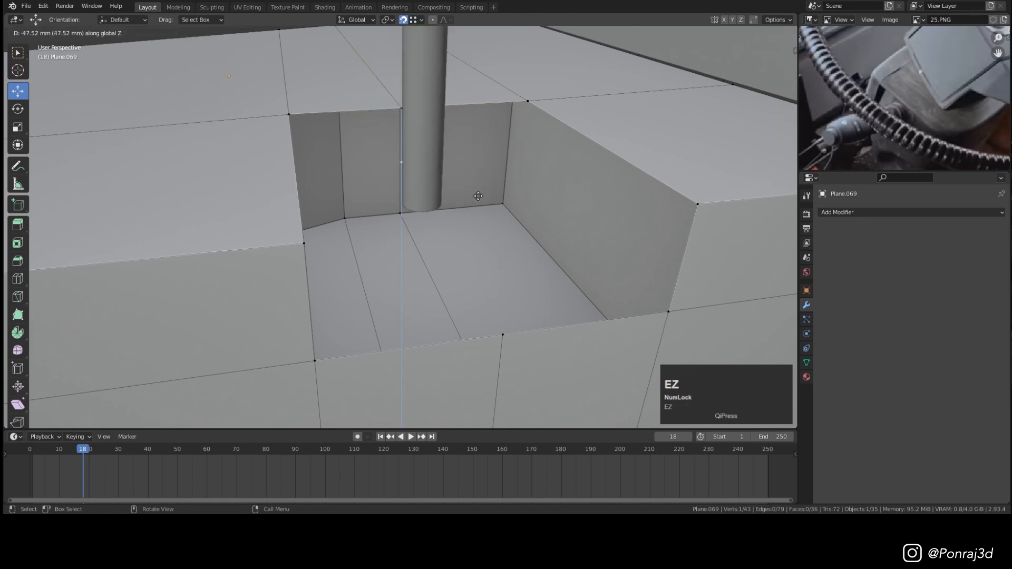
click(508, 336)
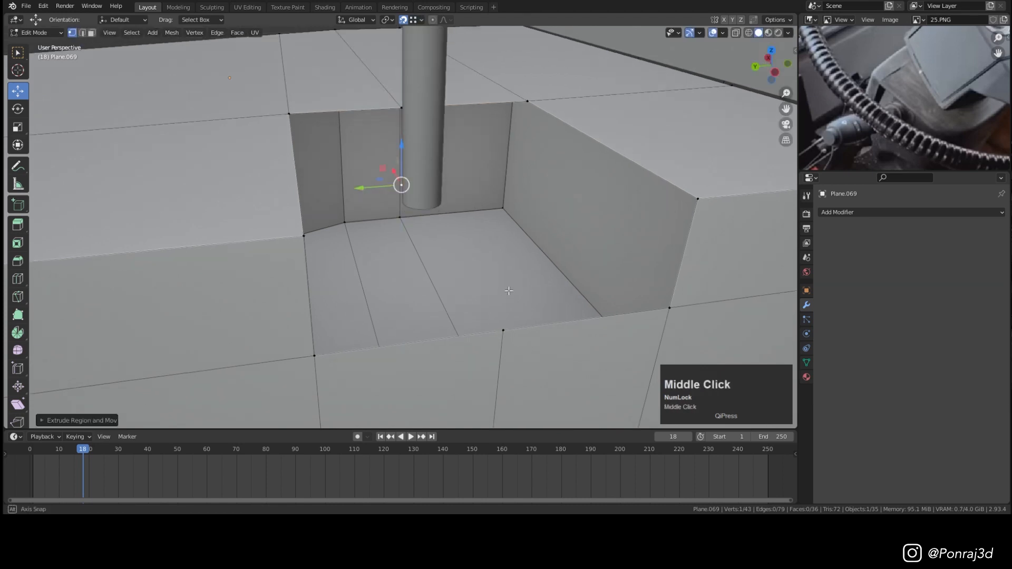
middle_drag(508, 293, 517, 288)
middle_drag(442, 191, 493, 151)
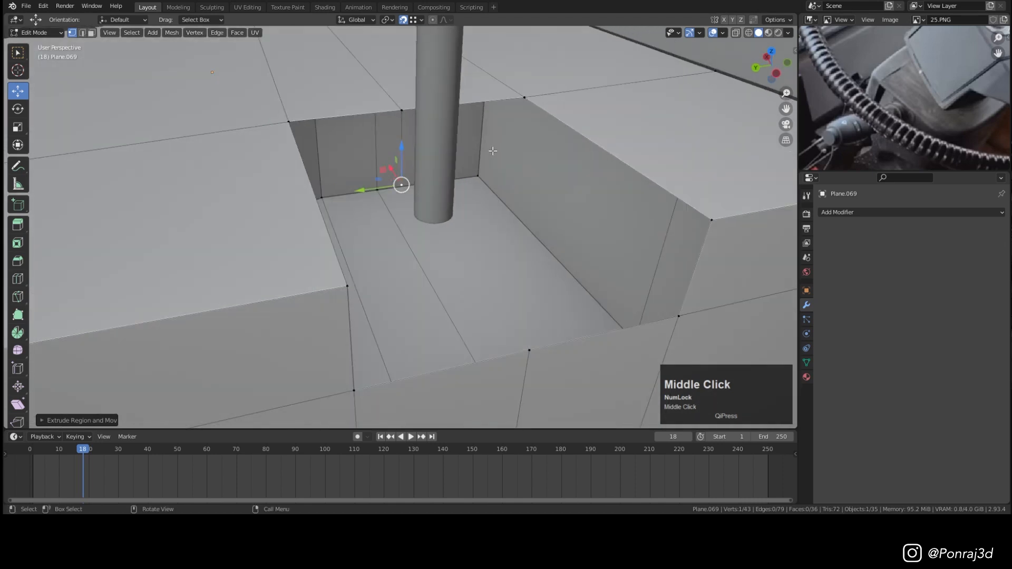
Step: Extrude the opening's two inner corner vertices down along Z to the same snapped height, and turn snapping off
scroll(493, 151, down, 2)
click(519, 114)
shift+click(360, 127)
mouse_move(454, 124)
middle_down()
mouse_move(427, 140)
mouse_move(465, 138)
middle_up()
scroll(427, 141, up, 2)
key(e)
key(z)
click(460, 176)
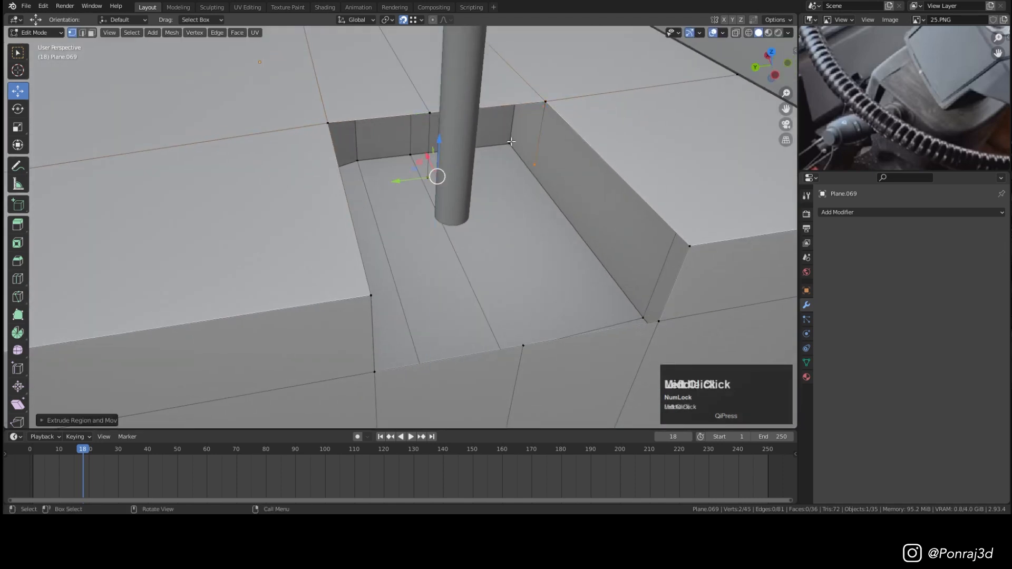
middle_drag(460, 176, 442, 173)
click(404, 20)
click(421, 20)
click(394, 51)
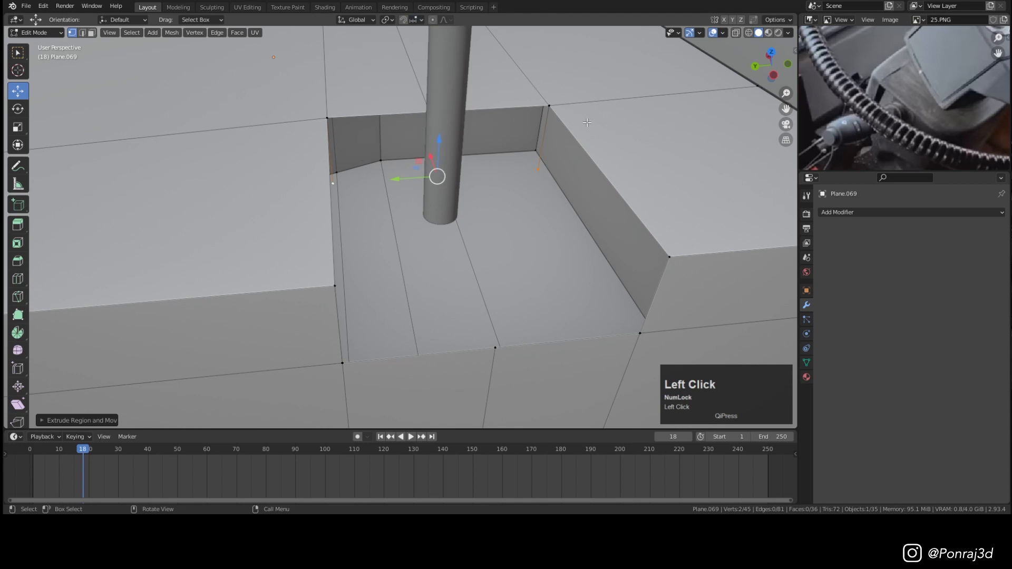
Step: Fill the two faces of the recess's inner wall behind the gear lever
middle_drag(548, 106, 549, 104)
shift+click(488, 97)
key(f)
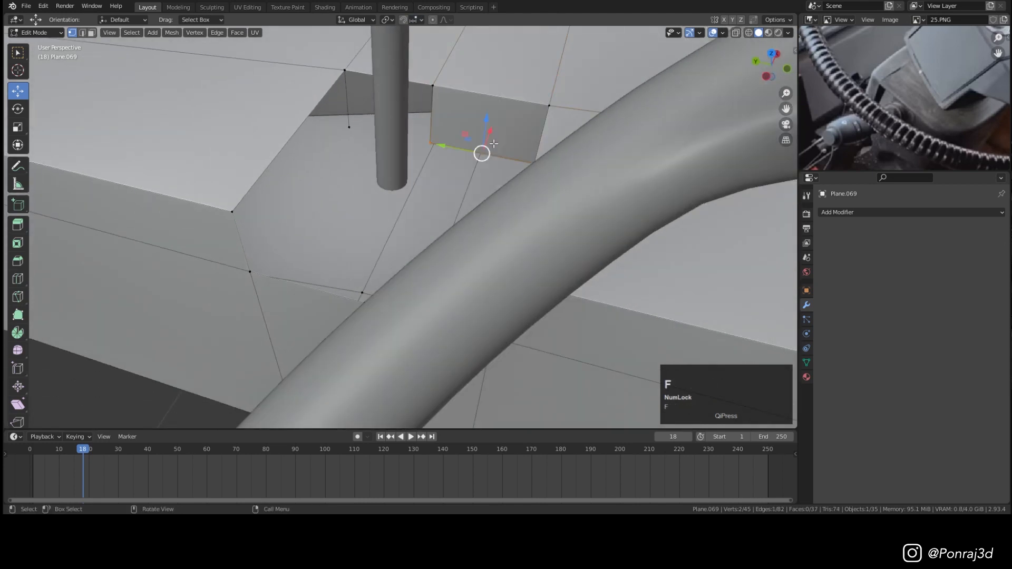
middle_drag(481, 153, 482, 154)
key(f)
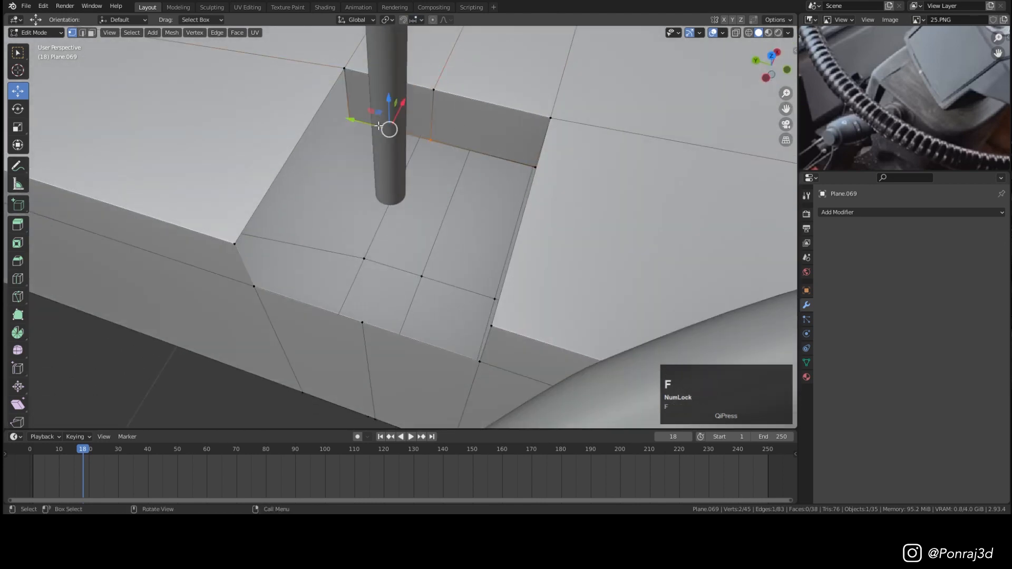
Step: Connect the recess's inner and outer lower corners on both ends and fill its two end walls
click(348, 119)
middle_drag(348, 119, 202, 255)
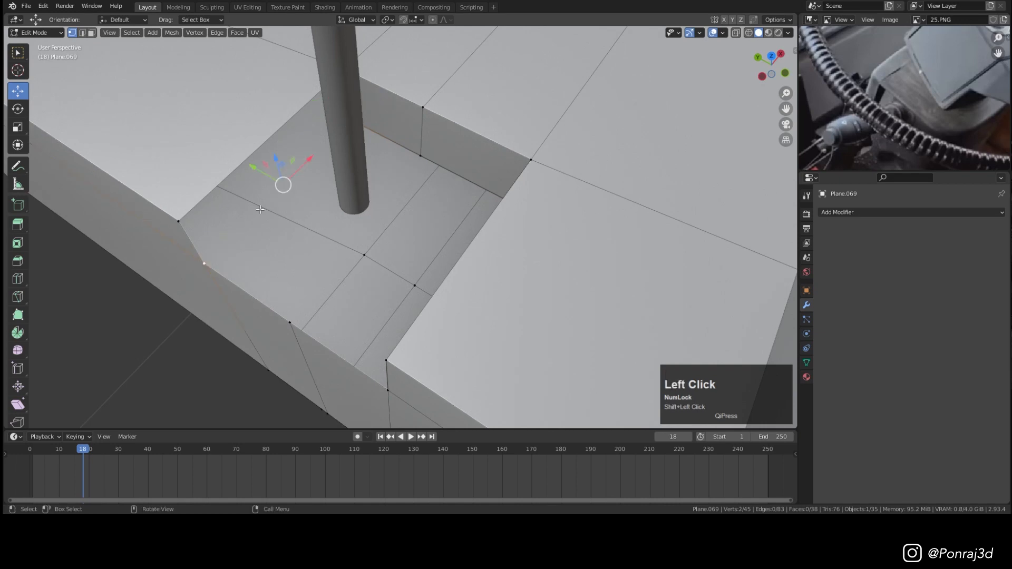
key(f)
middle_drag(208, 215, 304, 190)
click(404, 98)
shift+click(398, 47)
shift+click(404, 99)
key(f)
key(f)
Step: Fill the floor of the recess beneath the gear lever with faces and save the file
middle_drag(483, 174, 471, 206)
click(459, 171)
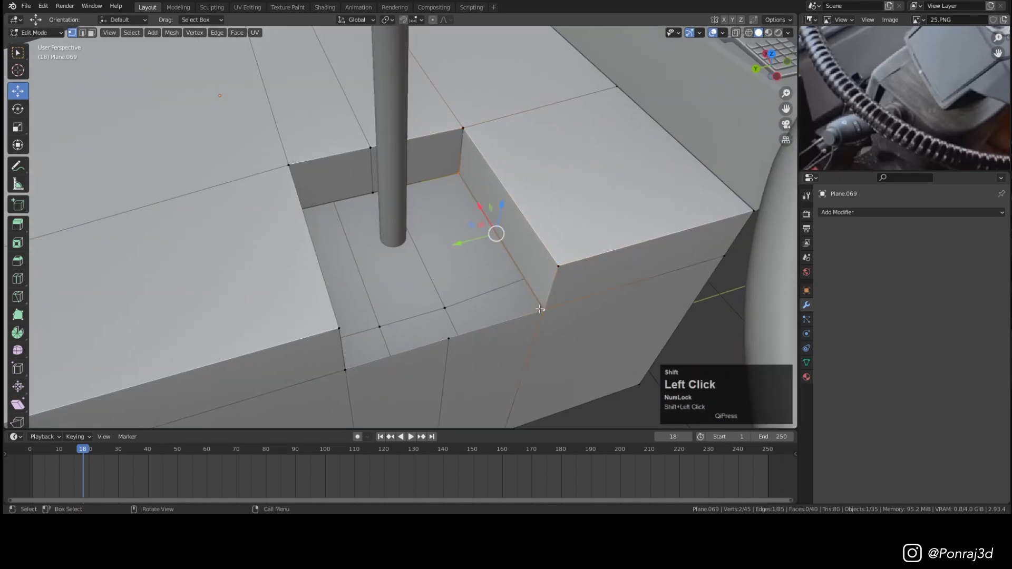
key(f)
key(f)
scroll(450, 249, down, 5)
key(ctrl+s)
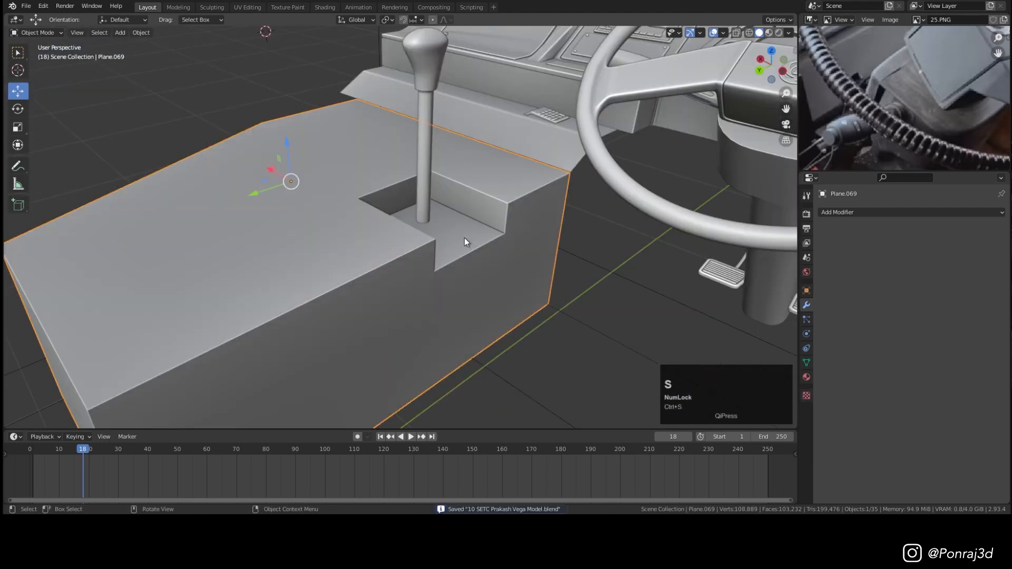
Step: Bevel the console block's outer edges and the recess's edges with 4 segments at a width of about 42 mm
scroll(464, 238, up, 3)
key(a)
key(alt+a)
alt+shift+click(387, 217)
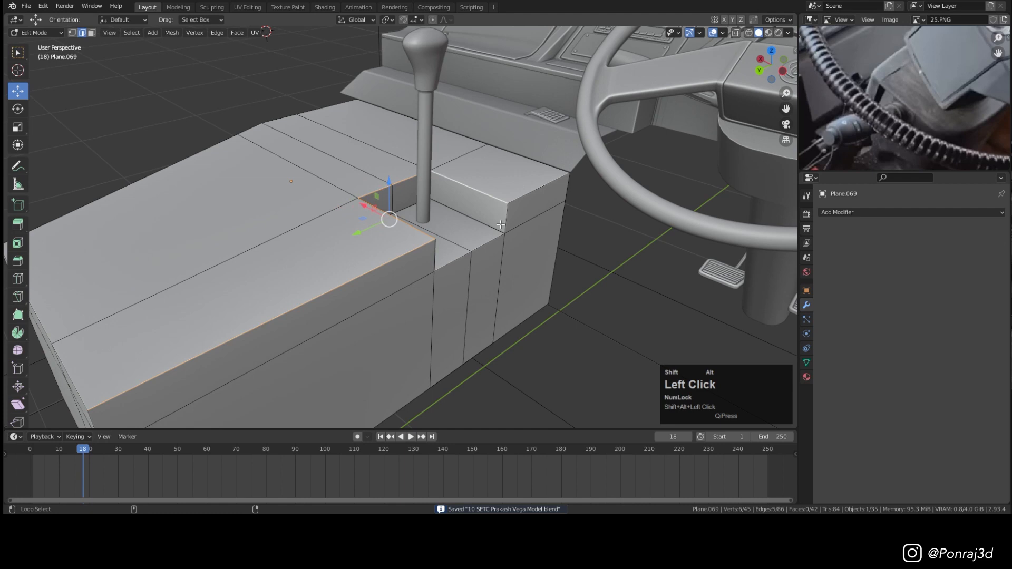
middle_drag(500, 225, 609, 264)
key(ctrl+b)
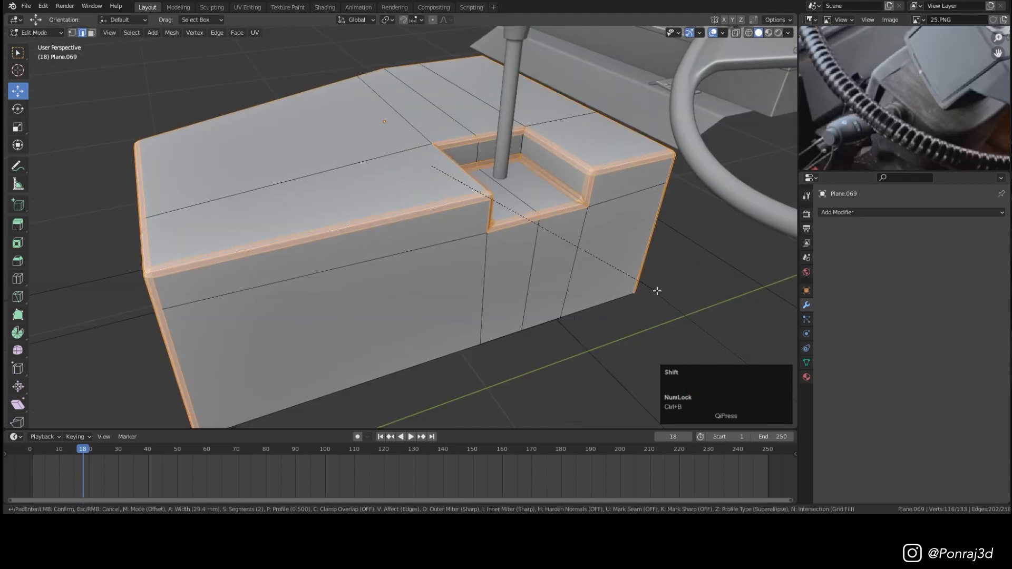
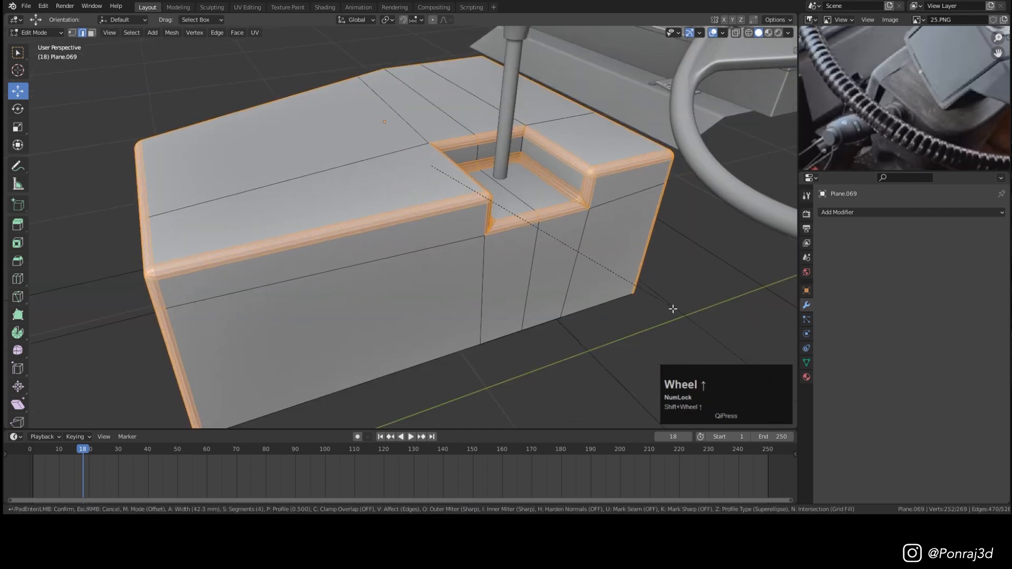
click(668, 305)
Step: Shade the console block smooth and enable Auto Smooth for its normals
key(Tab)
scroll(590, 205, down, 4)
right_click(587, 205)
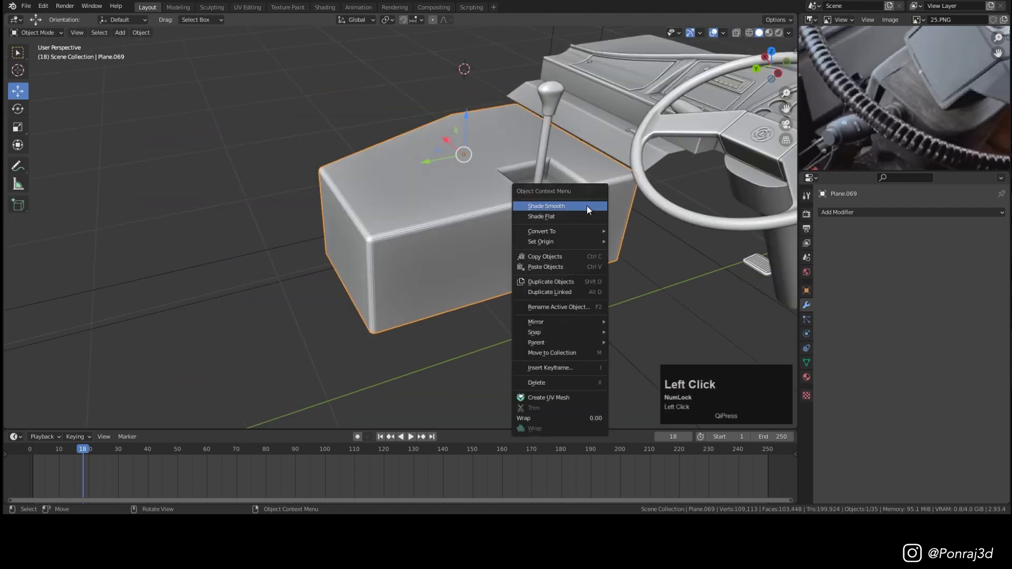
click(536, 210)
middle_drag(536, 210, 580, 221)
click(807, 362)
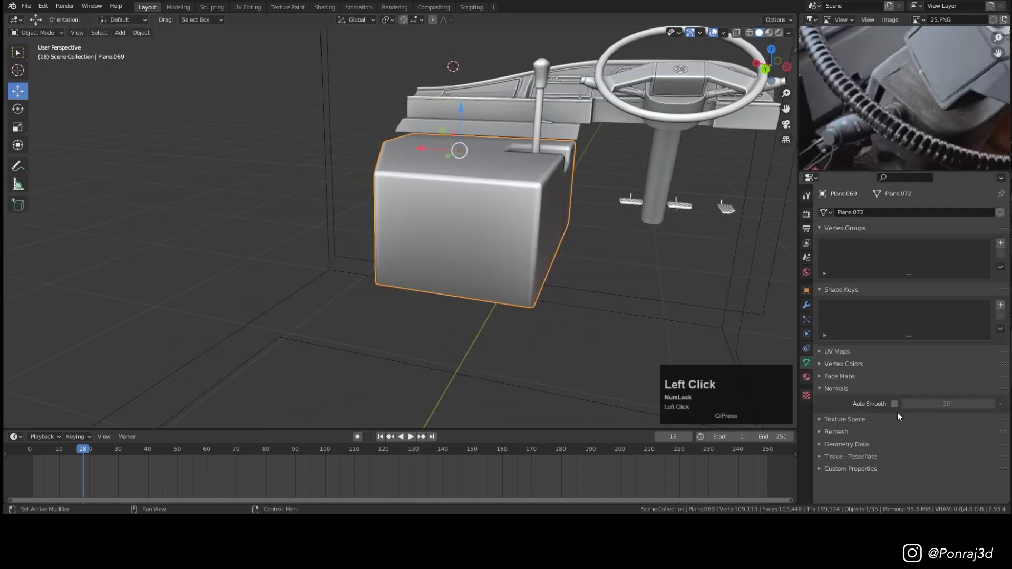
click(895, 403)
mouse_move(527, 242)
middle_down()
mouse_move(501, 247)
mouse_move(523, 261)
middle_up()
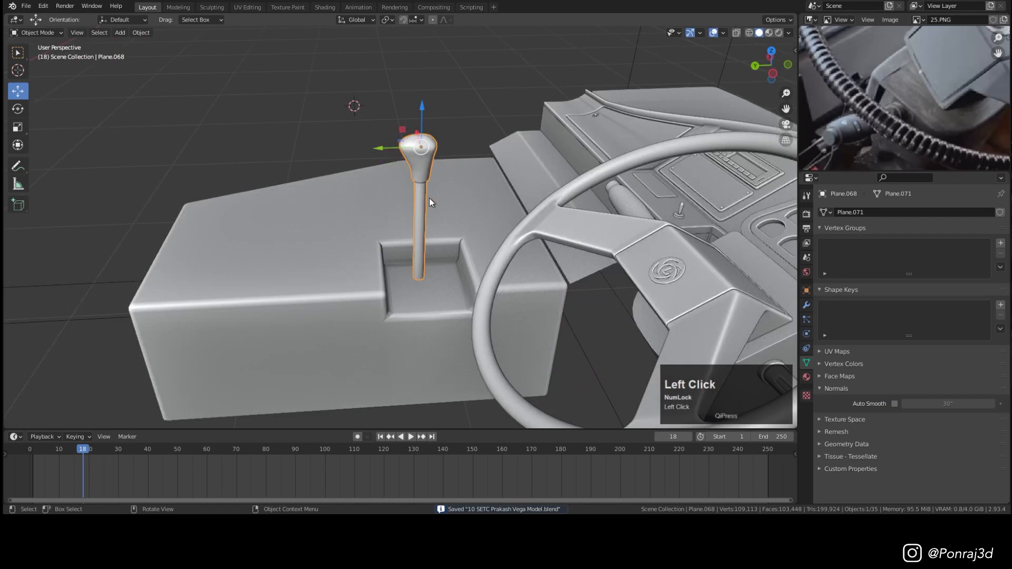
Step: Slightly adjust the gear lever's height above the recess floor
middle_drag(429, 200, 484, 198)
mouse_move(402, 86)
mouse_down()
mouse_move(403, 104)
mouse_move(404, 87)
mouse_up()
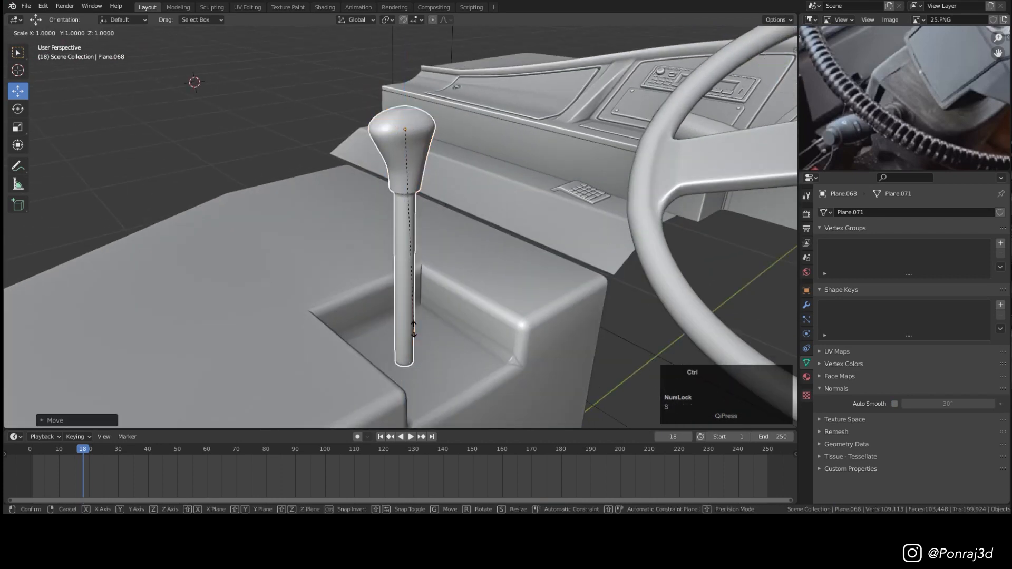
scroll(415, 331, up, 3)
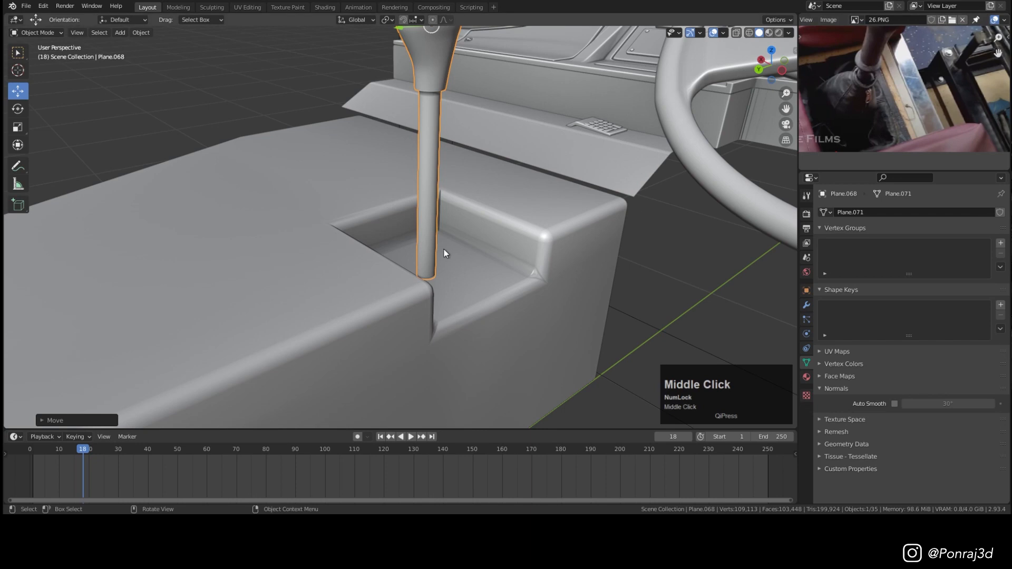
Step: Select the edge loop at the gear lever's lower end and snap the 3D cursor to it
middle_drag(444, 249, 416, 264)
scroll(435, 265, up, 5)
key(Tab)
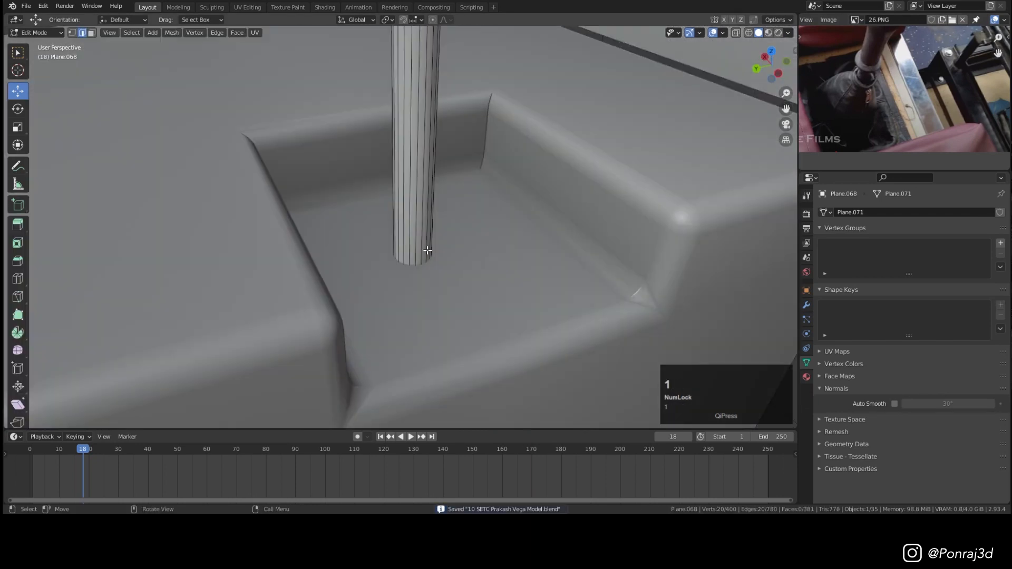
key(z)
alt+click(418, 269)
key(z)
click(740, 310)
key(Tab)
Step: Add a mesh circle at the 3D cursor and scale it down to fit inside the recess around the lever
key(shift+a)
mouse_move(530, 182)
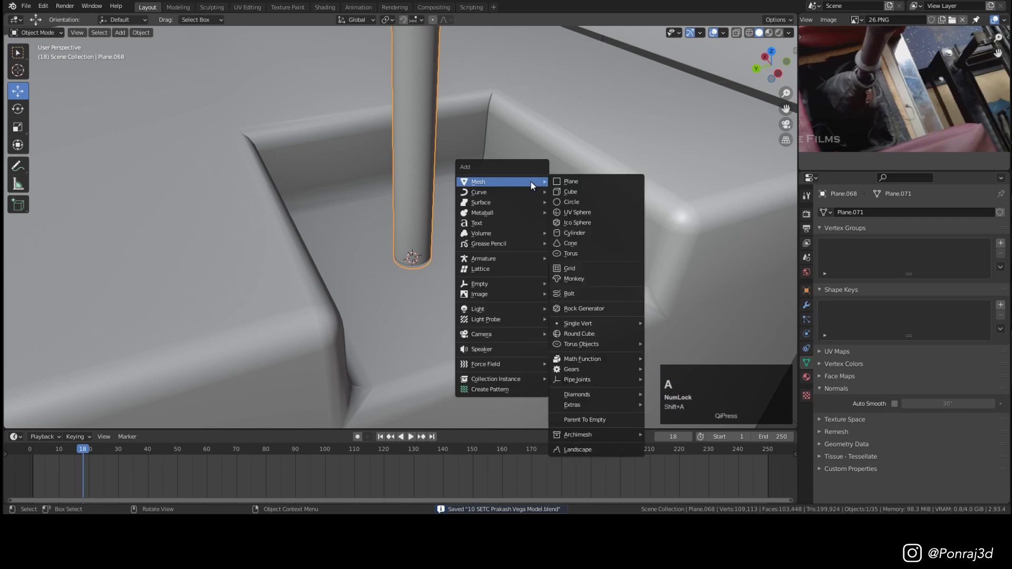
click(570, 203)
key(s)
click(458, 235)
key(z)
key(s)
click(491, 247)
key(z)
Step: Extrude the circle upward along Z and shrink its upper ring to form a cone around the lever
key(Tab)
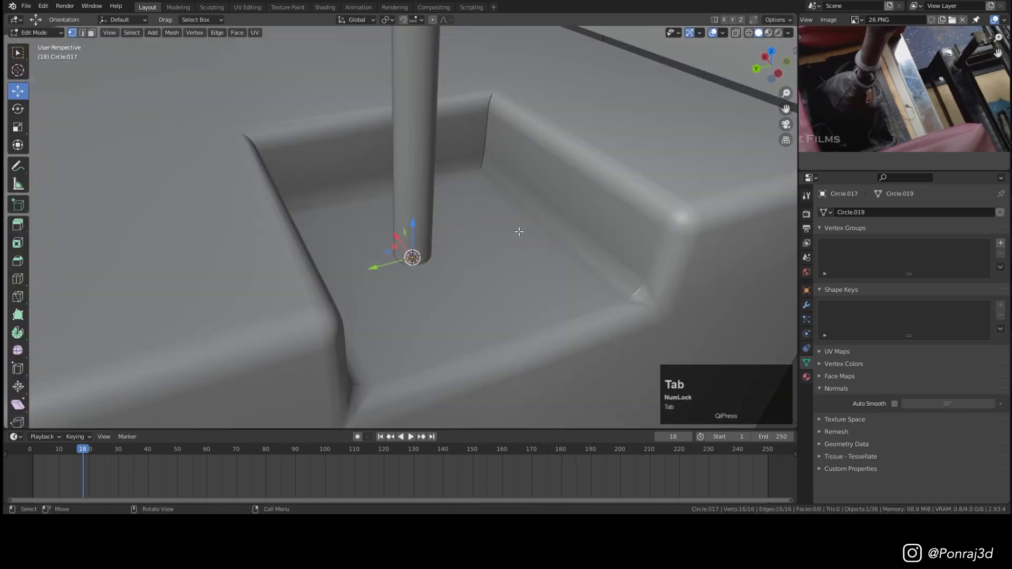
key(a)
key(e)
key(z)
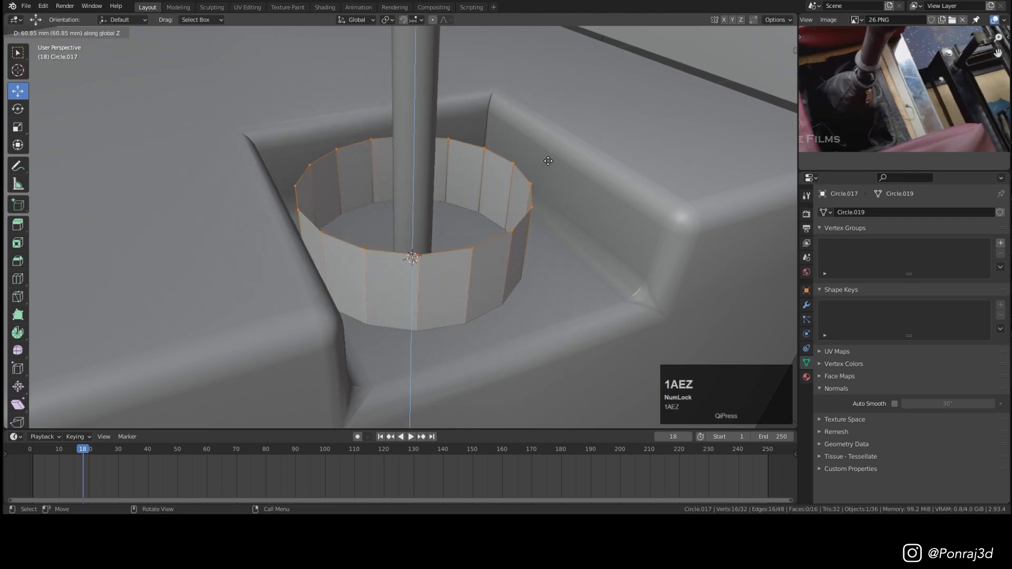
click(554, 129)
key(s)
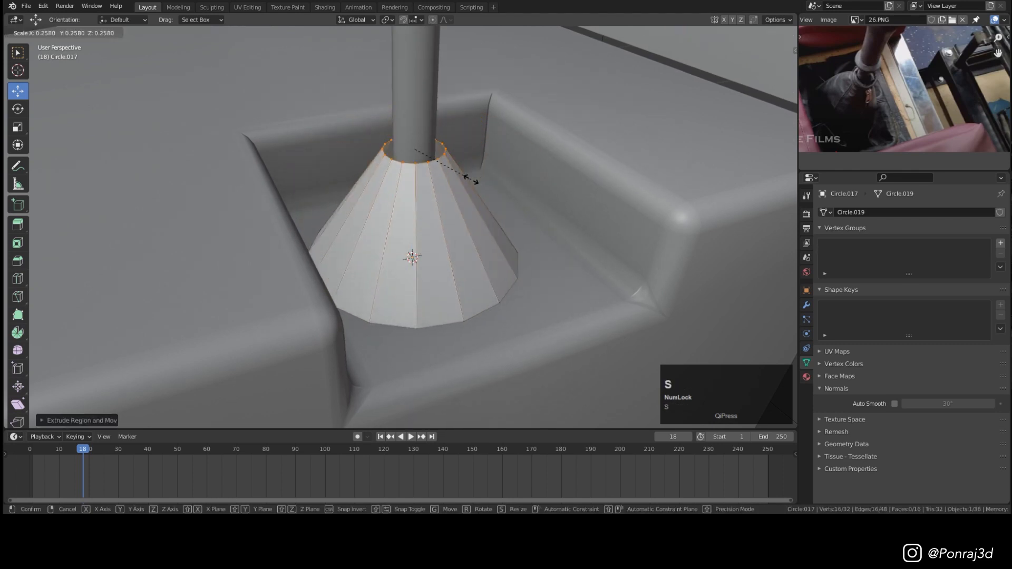
click(472, 179)
Step: Raise the cone's upper ring along the lever and scale it to fit closely around the shaft
shift+middle_drag(472, 180, 471, 226)
drag(448, 205, 450, 164)
middle_drag(471, 211, 466, 205)
scroll(458, 240, up, 2)
key(s)
click(549, 185)
Step: Add a loop cut near the top of the cone, scale it inward and raise it to form a narrow neck
key(ctrl+r)
click(484, 261)
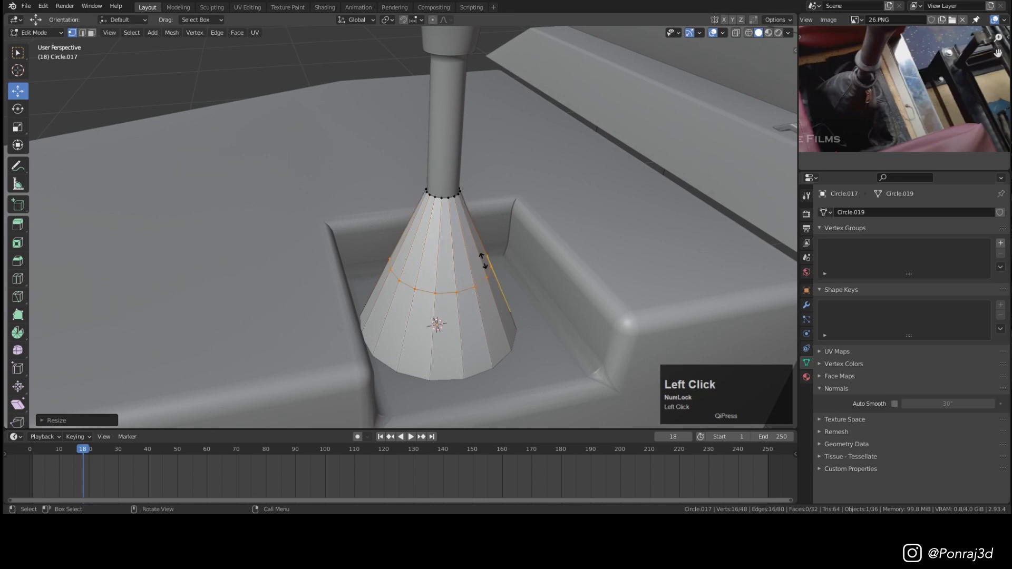
click(481, 214)
key(s)
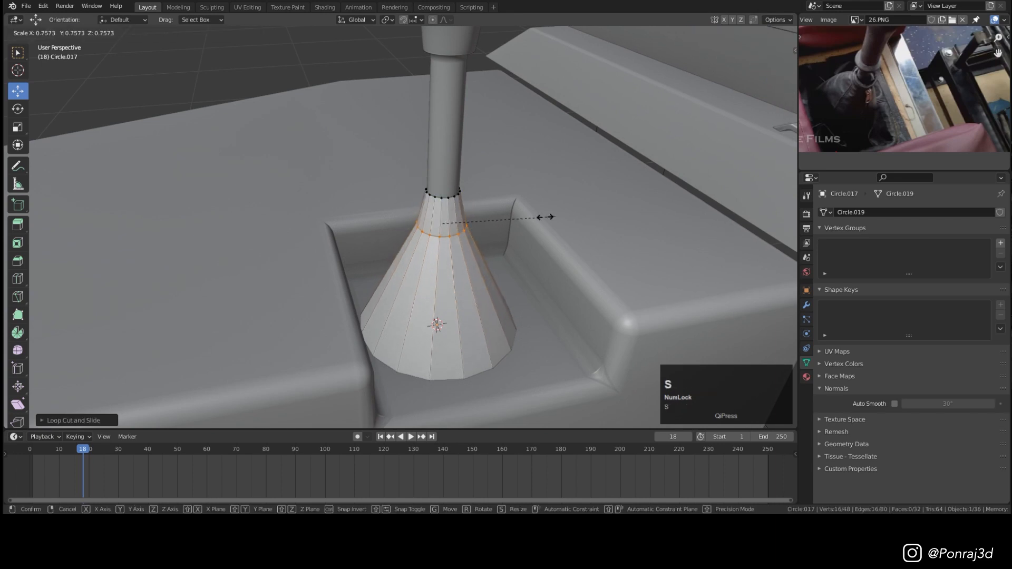
click(460, 218)
drag(443, 188, 443, 169)
Step: Add a loop cut midway down the cone, then widen and raise it to bulge the boot's body
shift+middle_drag(492, 251, 492, 201)
key(ctrl+r)
click(488, 219)
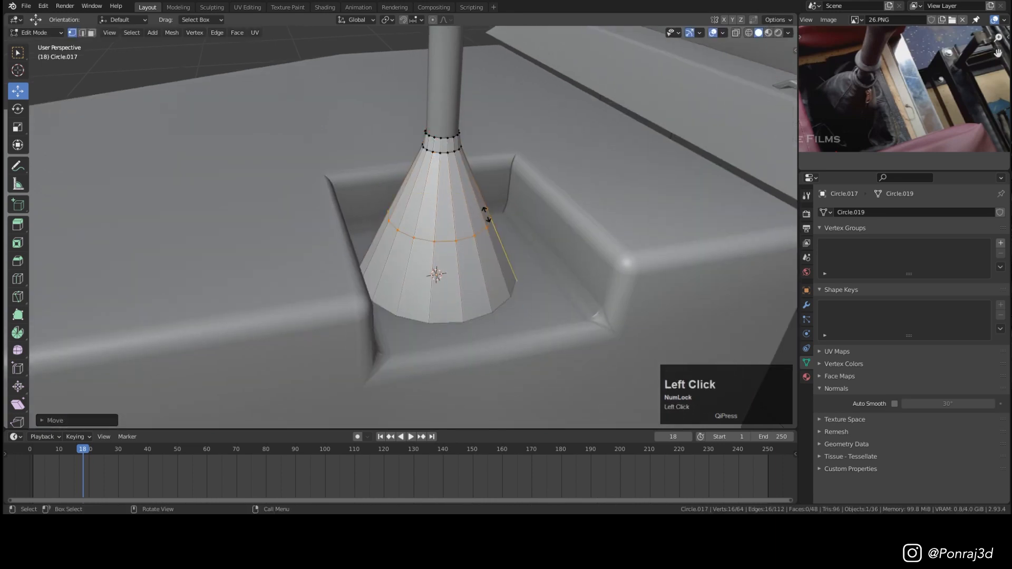
click(490, 218)
key(s)
click(573, 191)
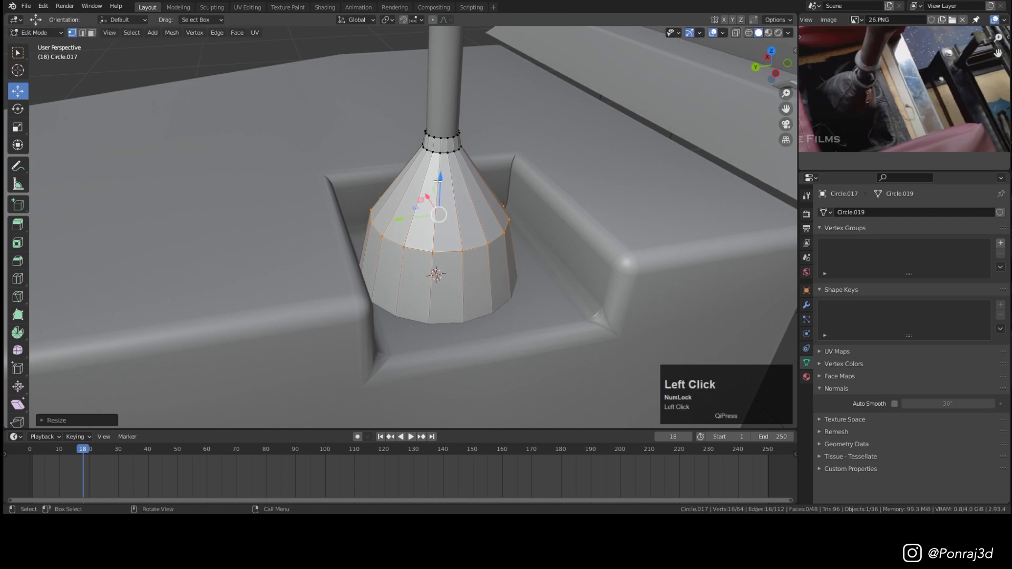
drag(438, 181, 438, 162)
key(s)
click(625, 205)
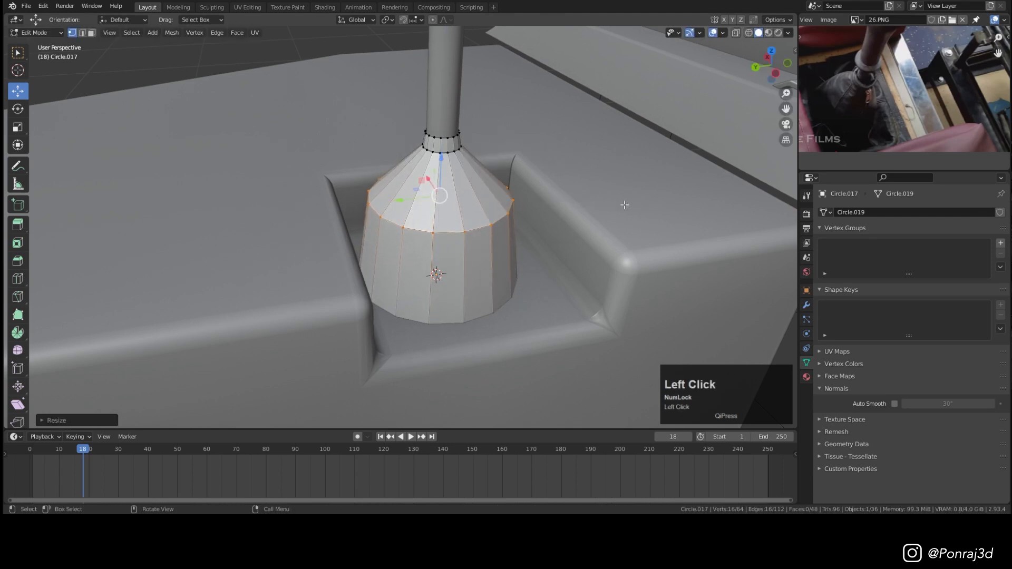
Step: Bevel the widened loop to round the boot into a dome, and rescale the ring at the neck
key(ctrl+b)
click(620, 267)
scroll(620, 267, up, 3)
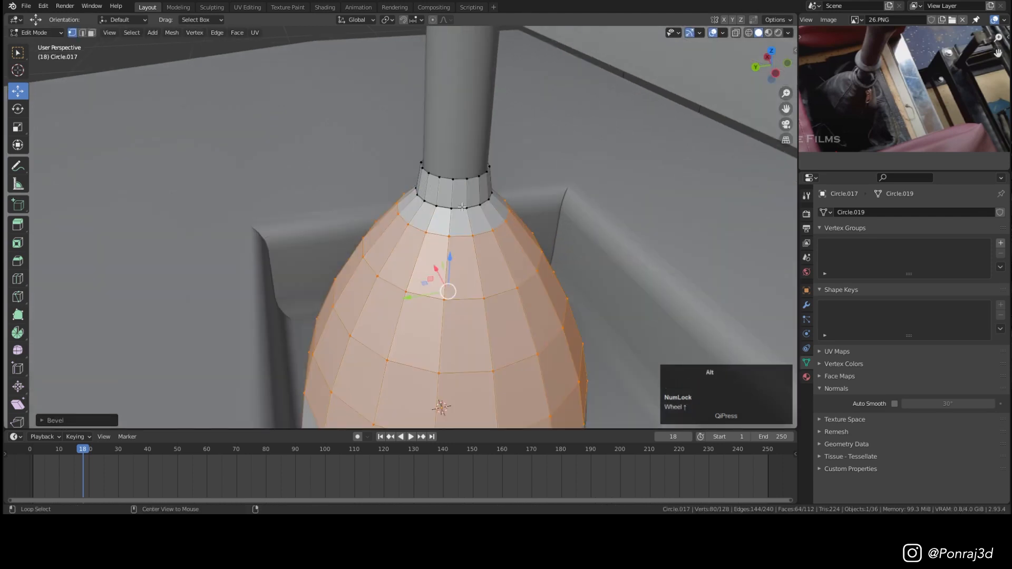
alt+click(455, 177)
key(s)
click(628, 181)
Step: Smooth the boot with a level-1 subdivision modifier and smooth shading, and save the file
key(Tab)
scroll(507, 199, down, 4)
key(ctrl+1)
right_click(507, 198)
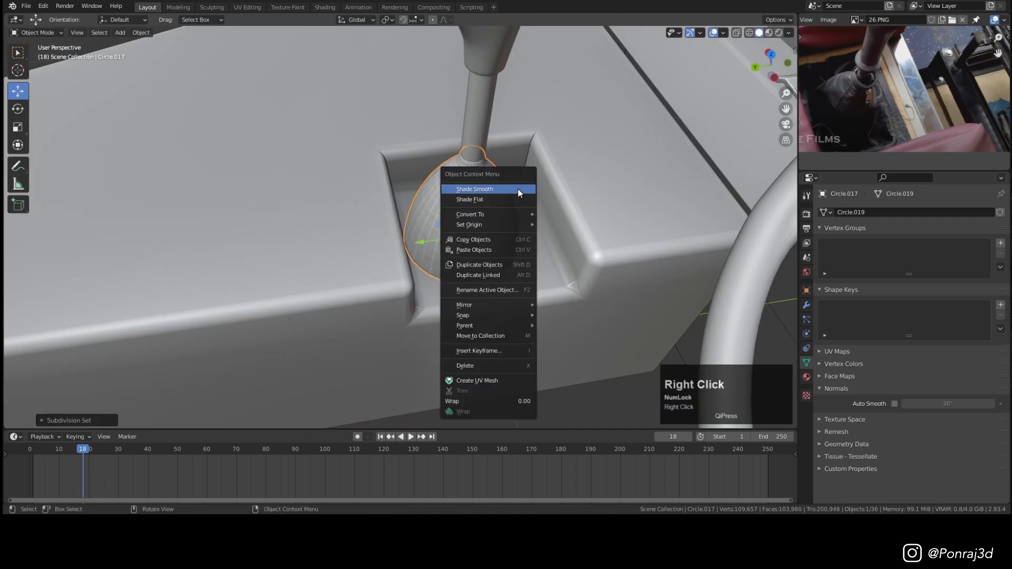
click(518, 189)
middle_drag(518, 191, 592, 184)
key(alt+a)
scroll(511, 175, up, 2)
scroll(511, 175, down, 4)
middle_drag(511, 175, 552, 157)
scroll(553, 157, up, 4)
key(ctrl+s)
Step: Snap the 3D cursor to the boot's lowest ring and set the pivot point to 3D Cursor
key(Tab)
key(shift+z)
alt+click(475, 317)
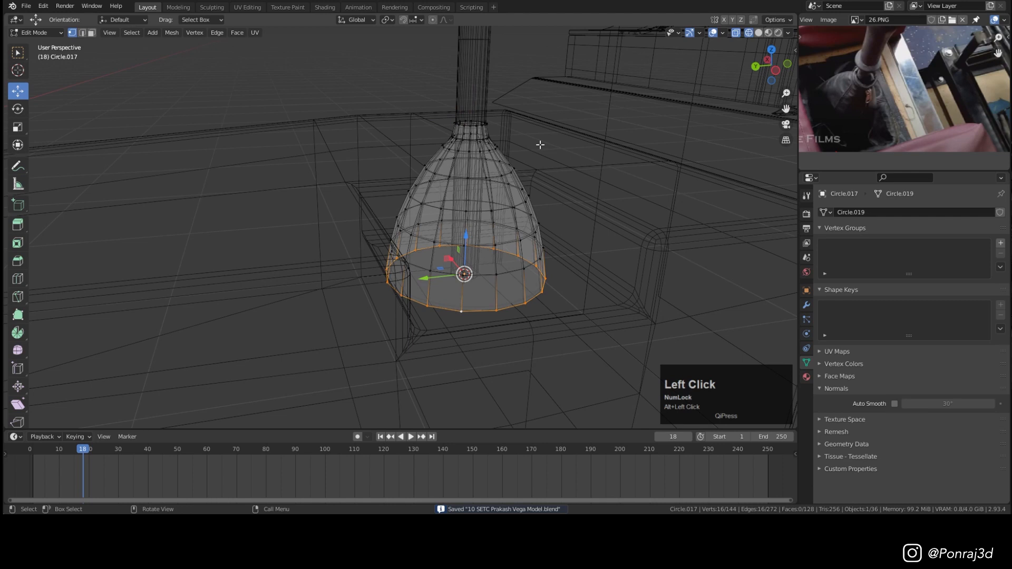
key(shift+s)
click(556, 199)
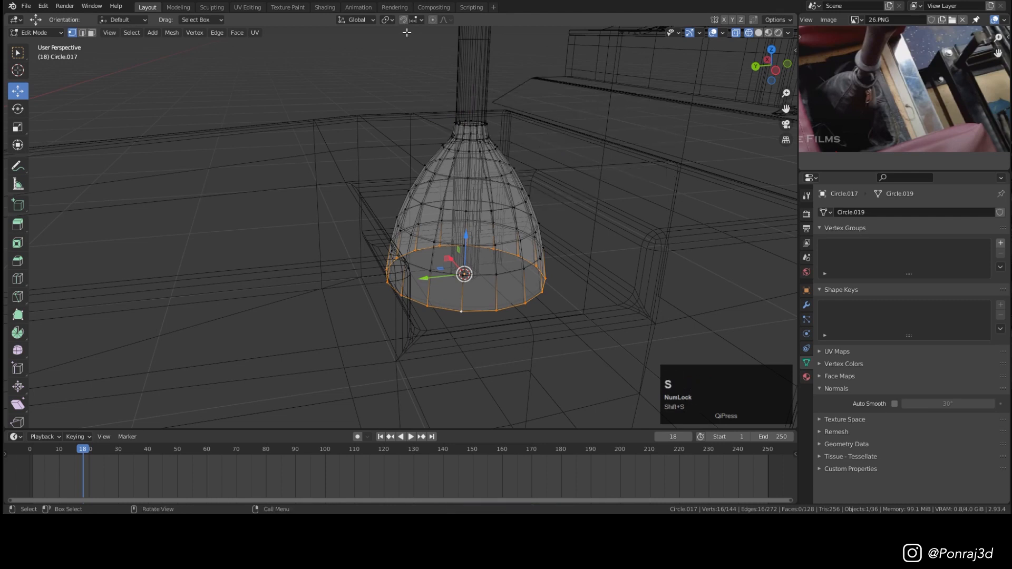
click(388, 20)
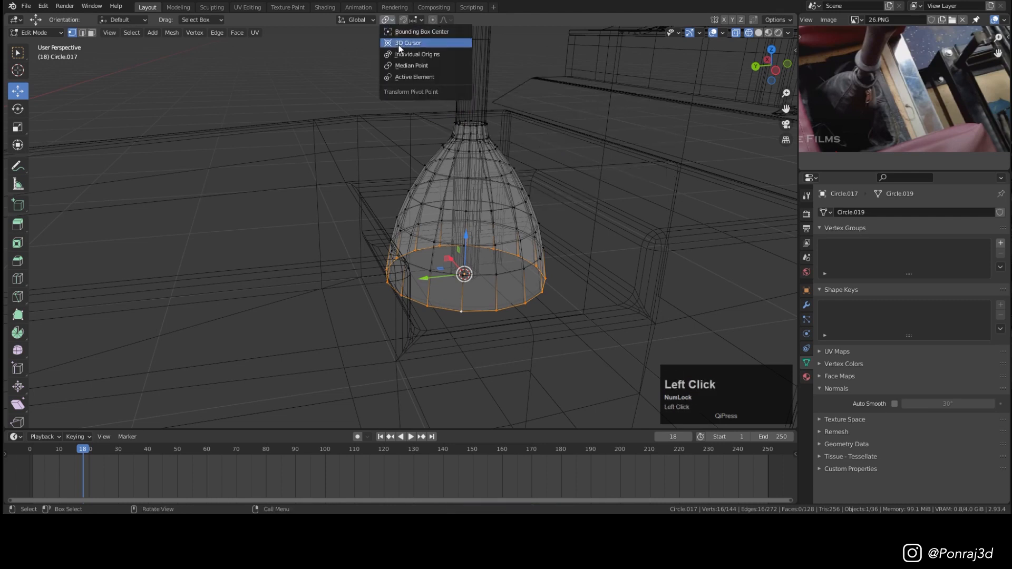
click(399, 44)
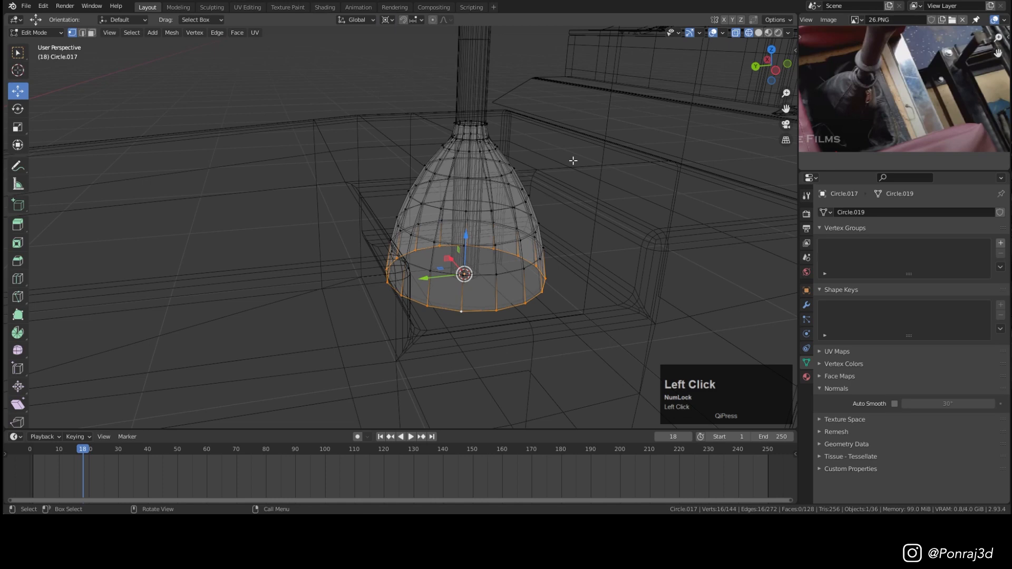
Step: Scale the entire boot mesh along Z to about 0.7 from its base
key(a)
key(s)
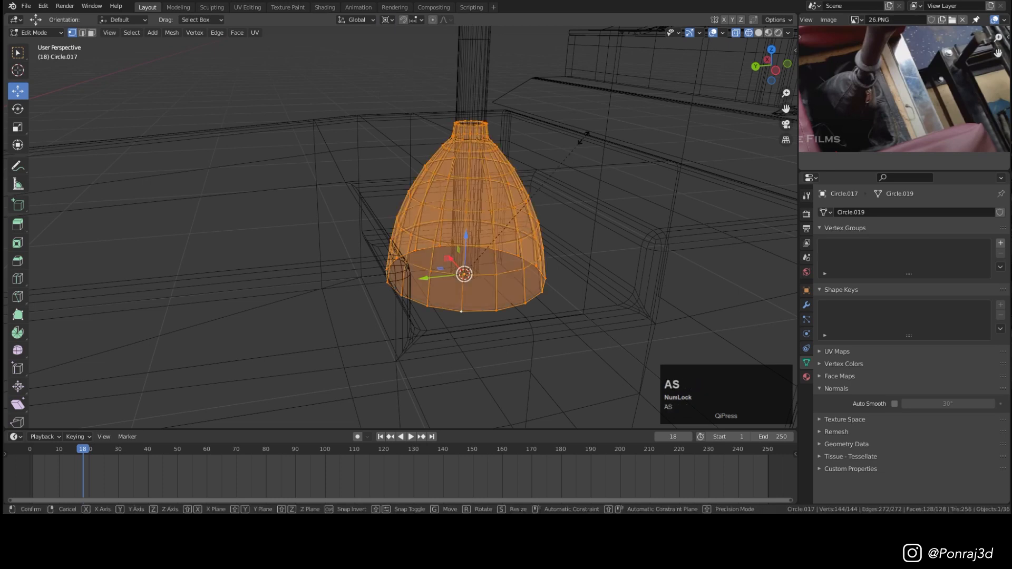
key(z)
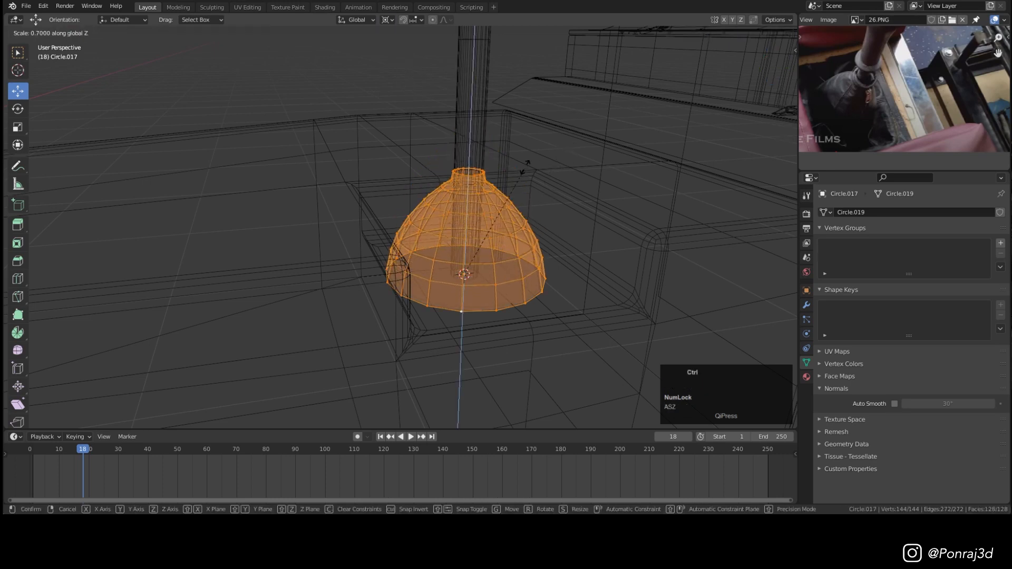
click(521, 174)
Step: Add further horizontal loop cuts across the boot's lower and upper bands for the bellows folds
middle_click(563, 259)
scroll(564, 260, up, 2)
key(ctrl+r)
click(507, 271)
ctrl+click(508, 272)
key(ctrl+r)
click(488, 209)
click(481, 180)
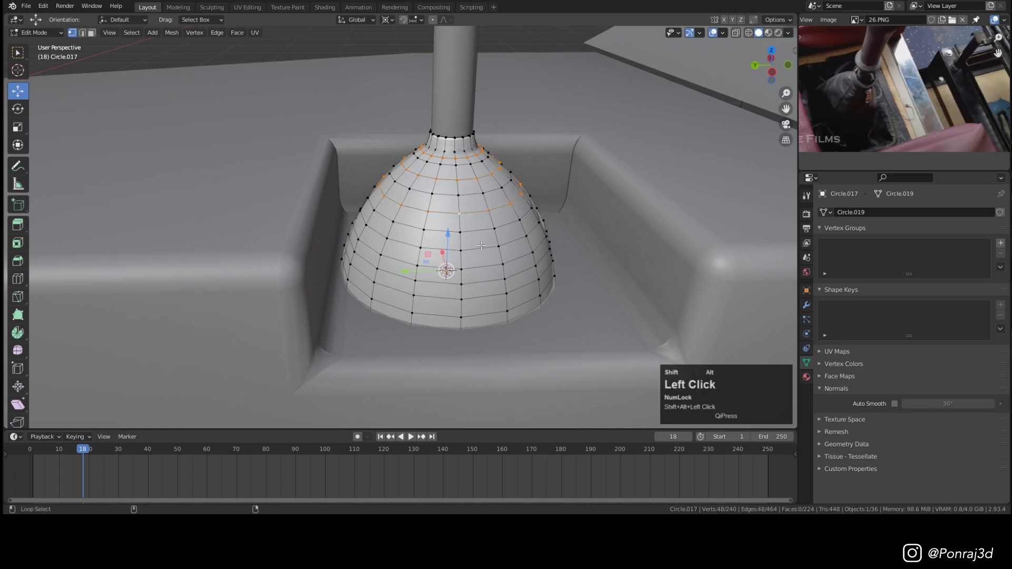
Step: Scale alternate horizontal rings of the boot to about 0.77 in X and Y only to form bellows folds
key(s)
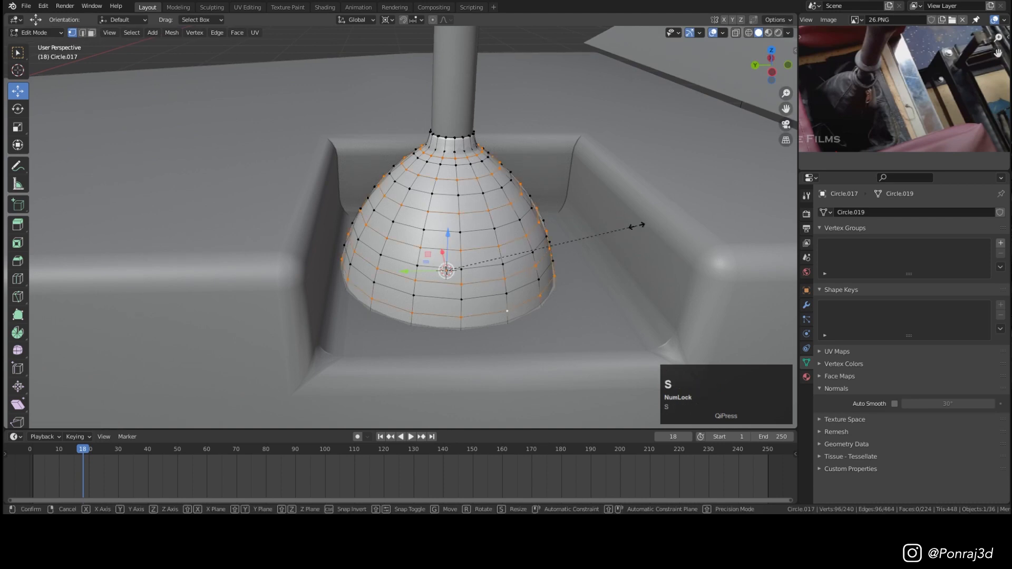
key(shift+z)
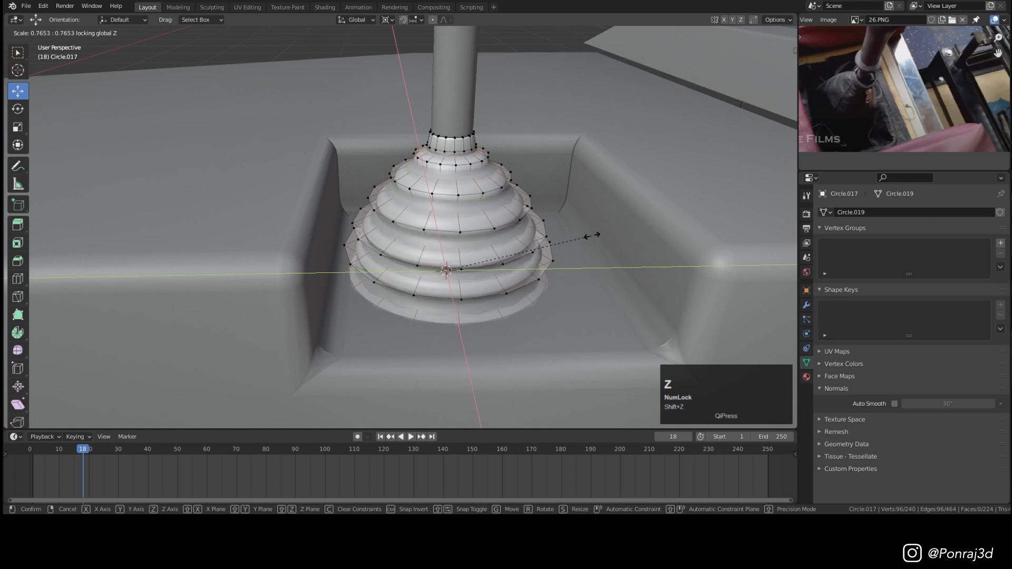
click(590, 236)
Step: Raise the boot's inner fold rings about 8 mm along Z and set the pivot point to Median Point
middle_drag(590, 236, 514, 199)
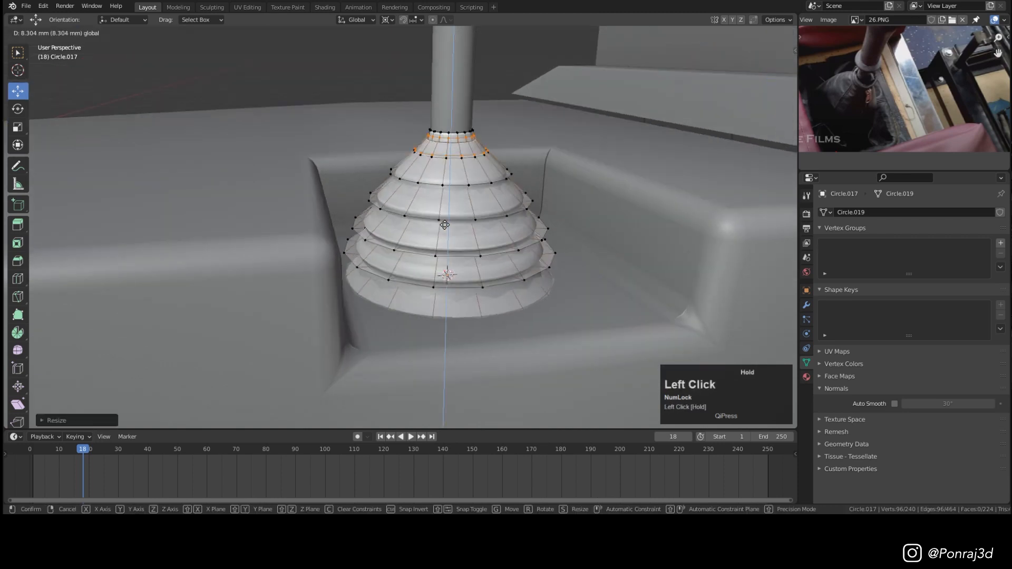
click(387, 19)
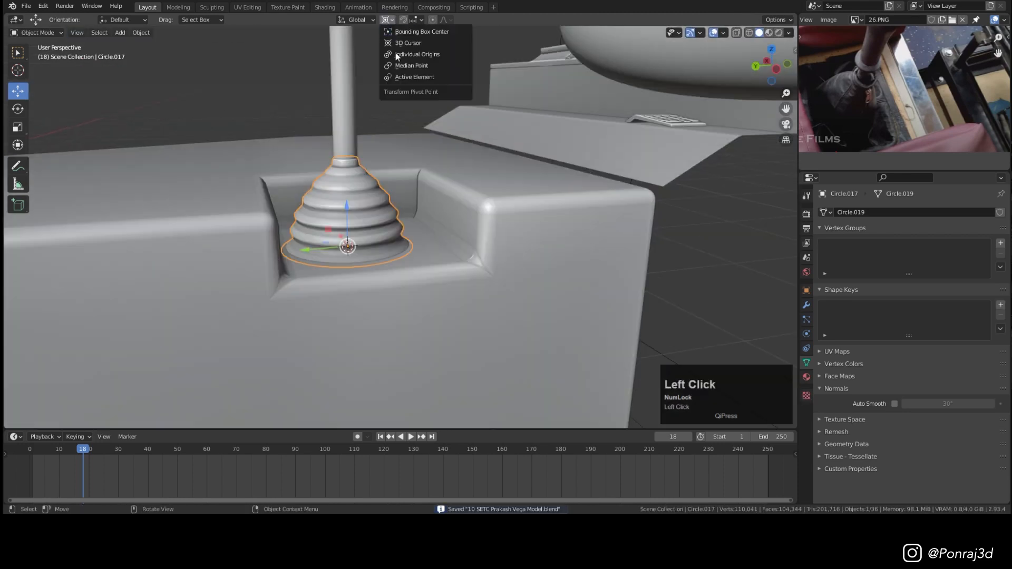
click(397, 54)
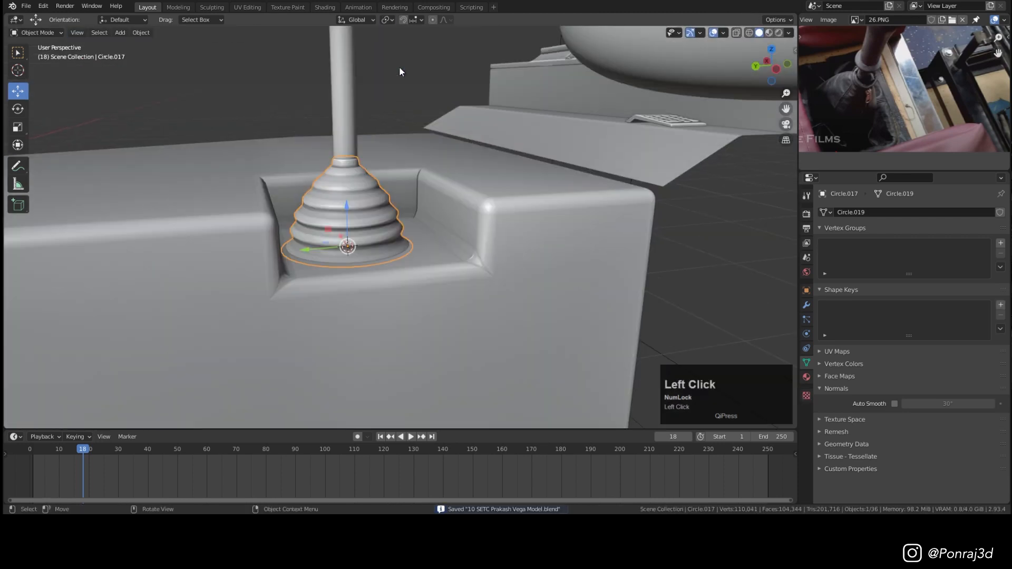
Step: Extrude the boot's lowest ring and scale it outward in top view to form a flange on the recess floor
key(Tab)
key(1)
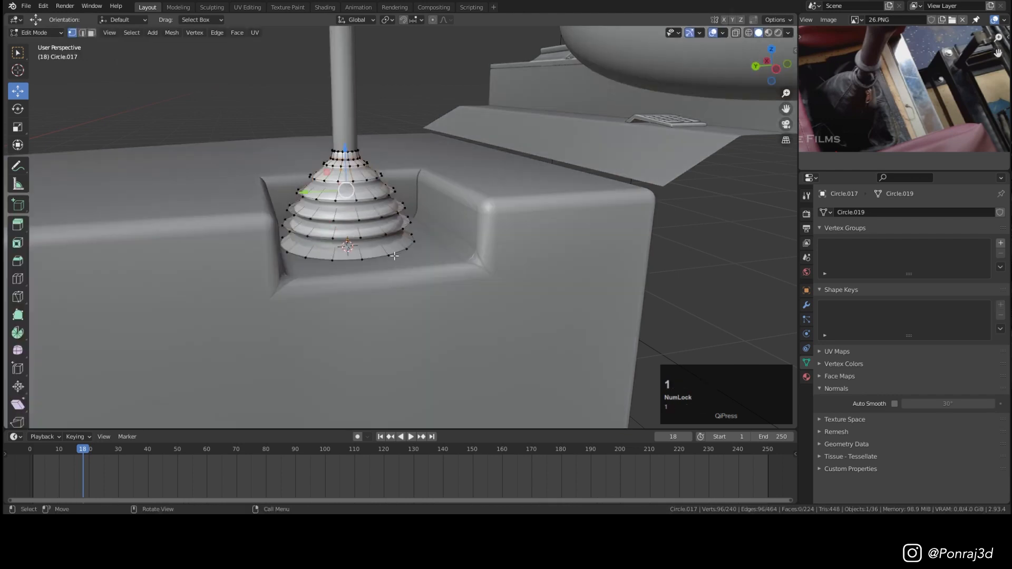
mouse_move(430, 223)
middle_down()
mouse_move(420, 216)
mouse_move(417, 249)
mouse_move(377, 275)
middle_up()
key(z)
key(z)
key(KP_7)
key(ctrl+s)
key(e)
click(491, 222)
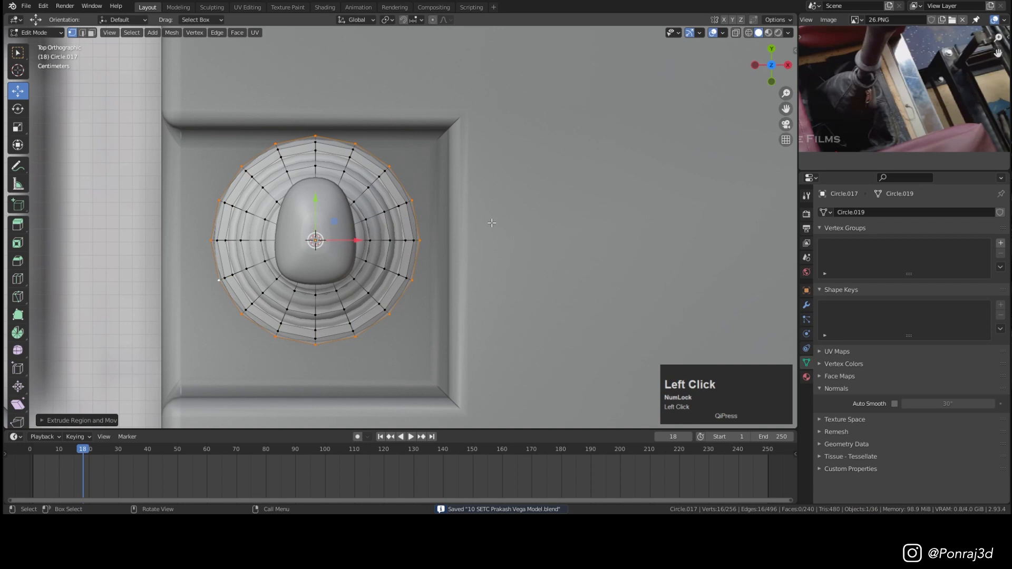
key(s)
click(549, 204)
scroll(516, 215, down, 3)
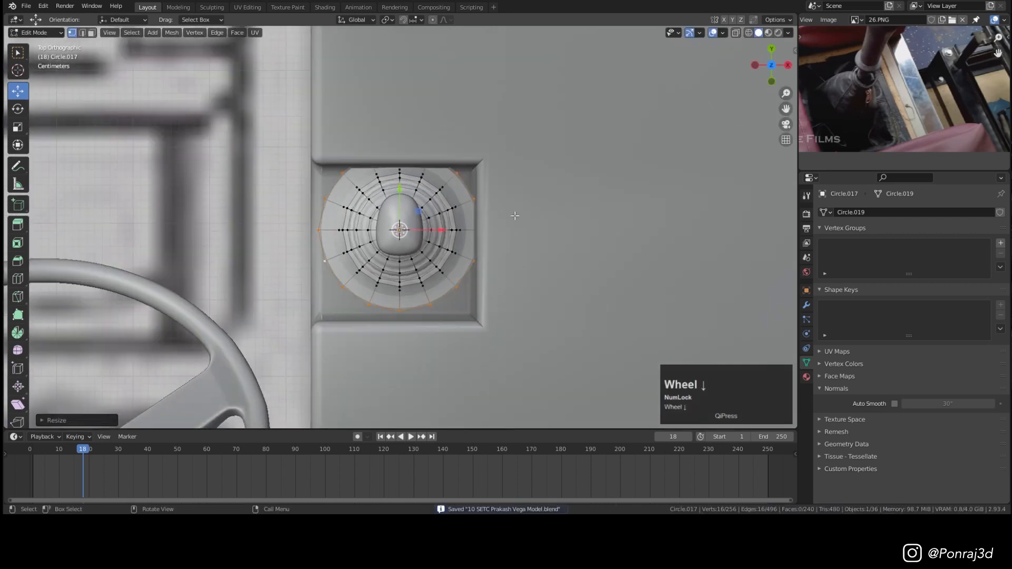
Step: Isolate the boot in wireframe and flatten the upper seven-vertex arc of its flange rim into a straight edge along Y, scale 0
key(KP_Divide)
key(z)
scroll(327, 147, down, 2)
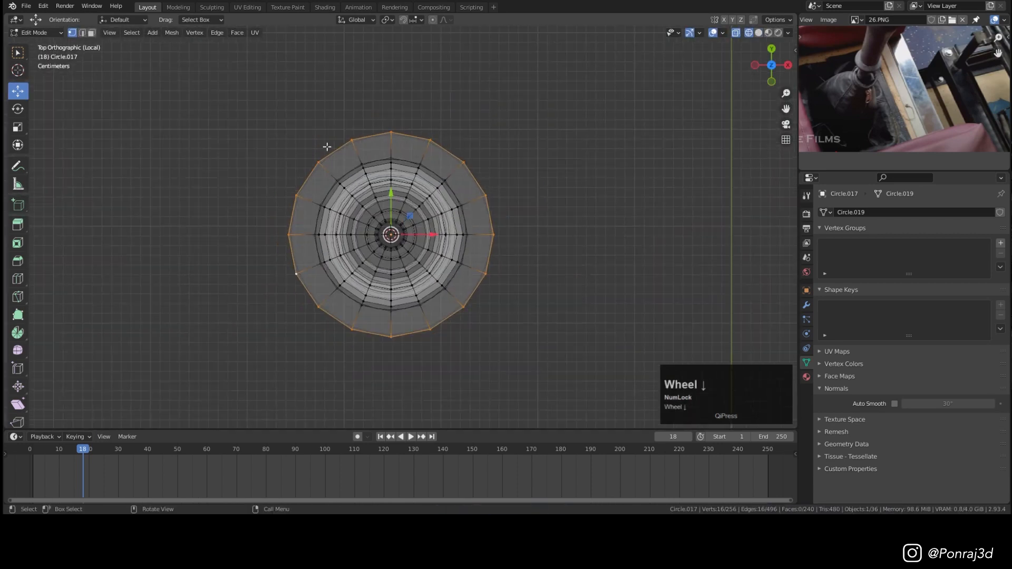
click(296, 196)
key(ctrl+s)
ctrl+click(489, 181)
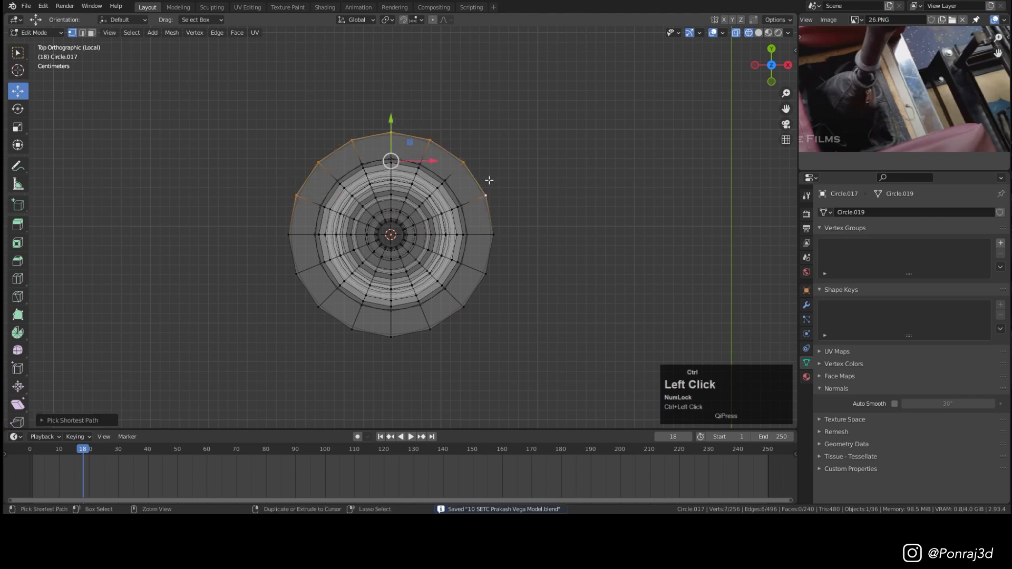
scroll(464, 127, up, 2)
shift+middle_drag(461, 129, 464, 163)
key(s)
key(y)
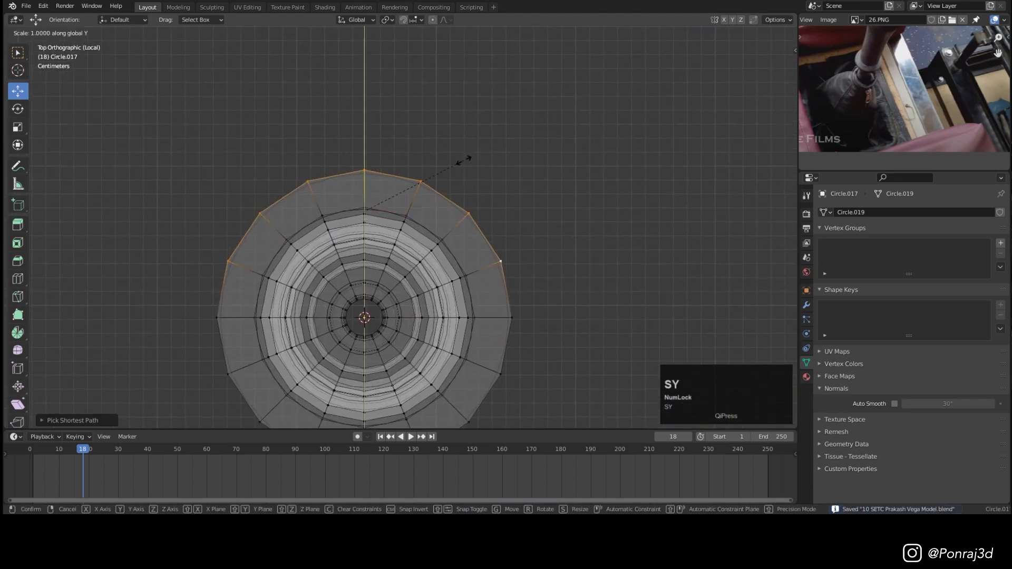
key(0)
click(464, 160)
Step: Flatten the lower arc of the flange rim into a straight edge by scaling it to 0 along Y
shift+middle_drag(453, 263, 453, 146)
click(228, 260)
ctrl+click(365, 352)
key(s)
key(y)
key(0)
click(541, 184)
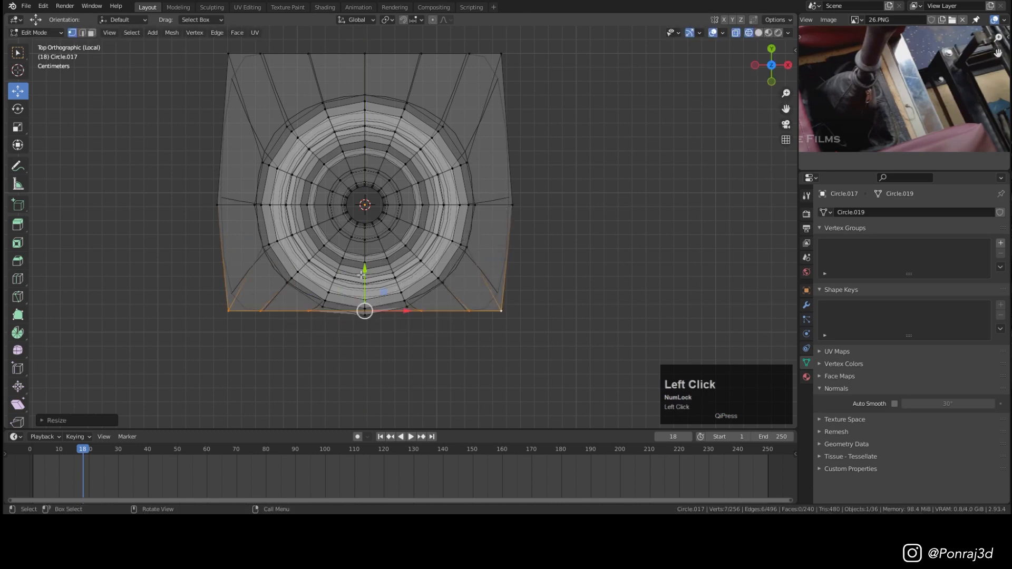
Step: Straighten the right and left sides of the flange rim along X to make the flange rectangular
scroll(502, 145, down, 3)
drag(497, 72, 561, 408)
key(s)
key(x)
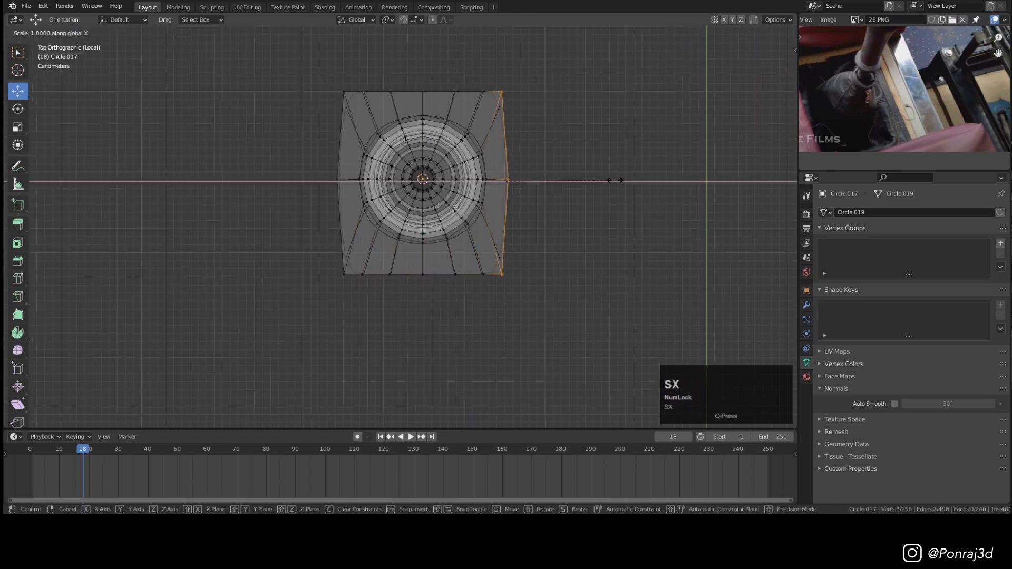
click(613, 180)
drag(317, 62, 357, 336)
key(s)
key(x)
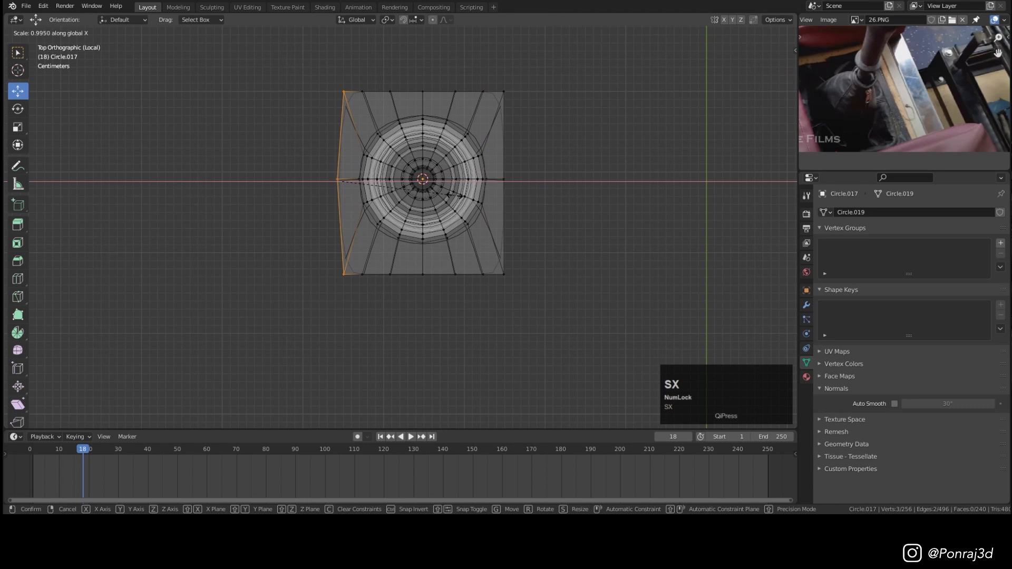
click(549, 181)
Step: Leave local view, return to solid shading and extrude the flange's outer edge loop about 16 mm down along Z
middle_drag(549, 181, 537, 171)
key(KP_Divide)
key(z)
alt+click(512, 198)
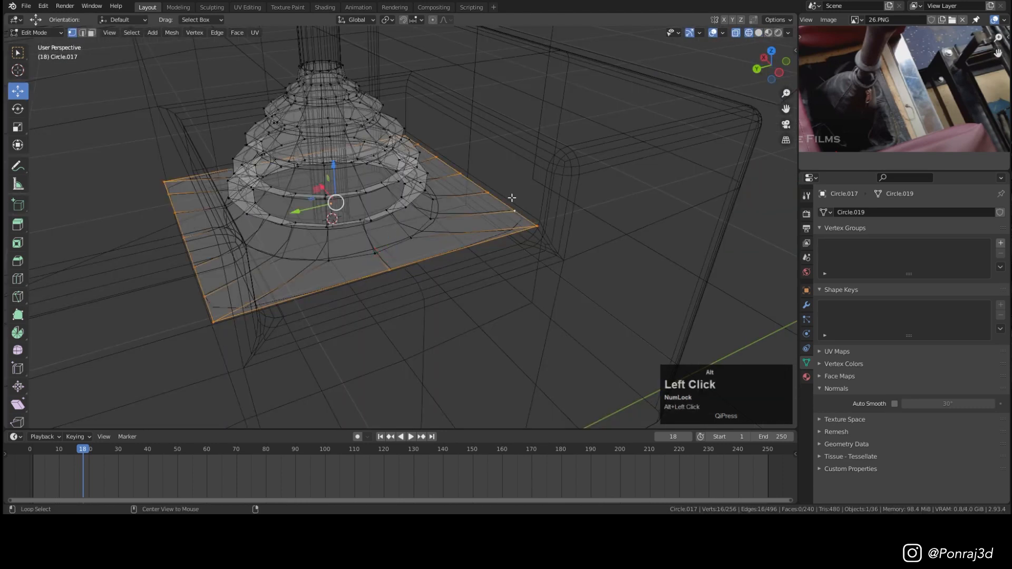
key(z)
key(z)
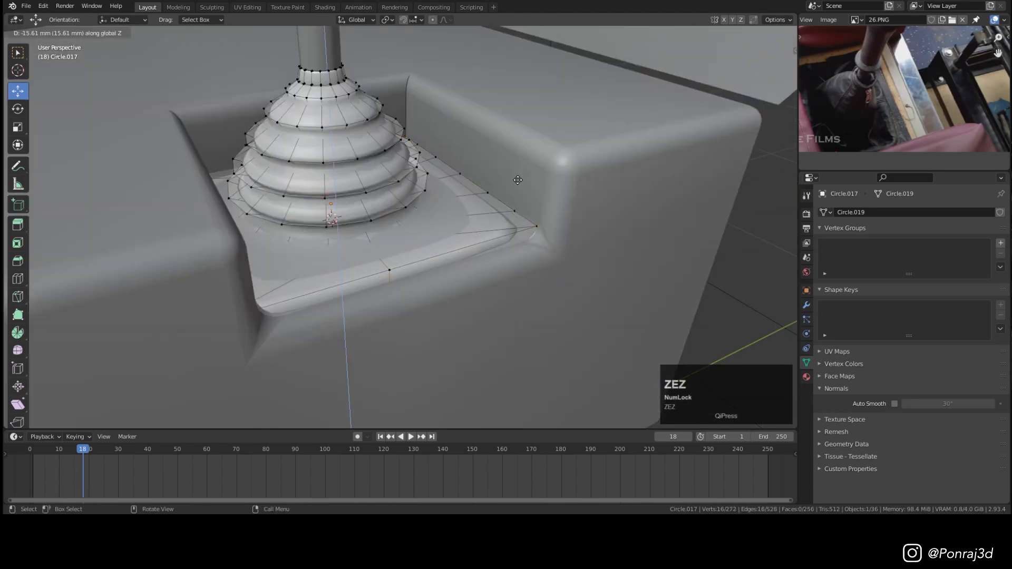
click(518, 175)
Step: Add a loop cut around the flat flange and slide it outward close to the rim
scroll(519, 177, up, 2)
key(ctrl+r)
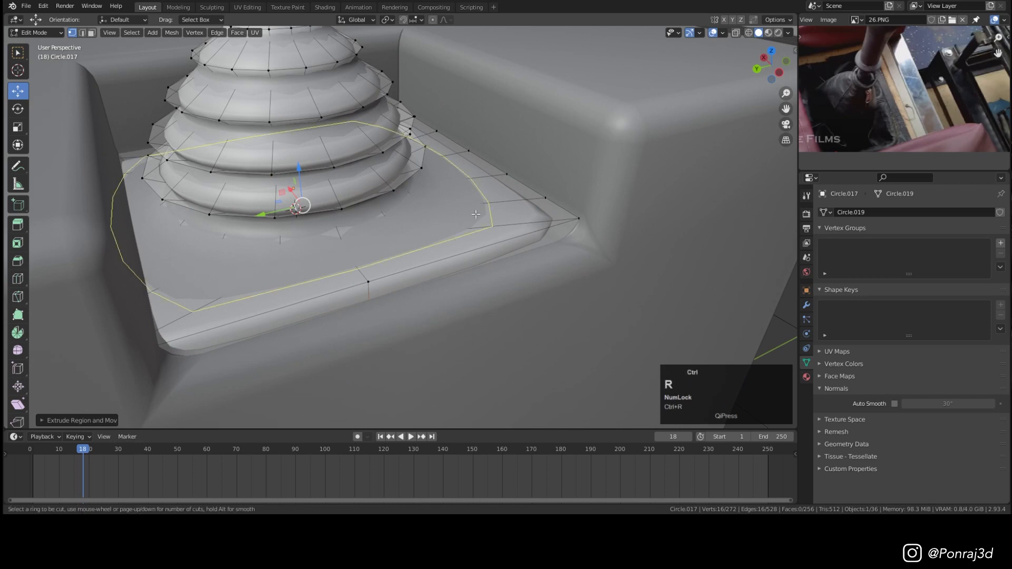
click(475, 213)
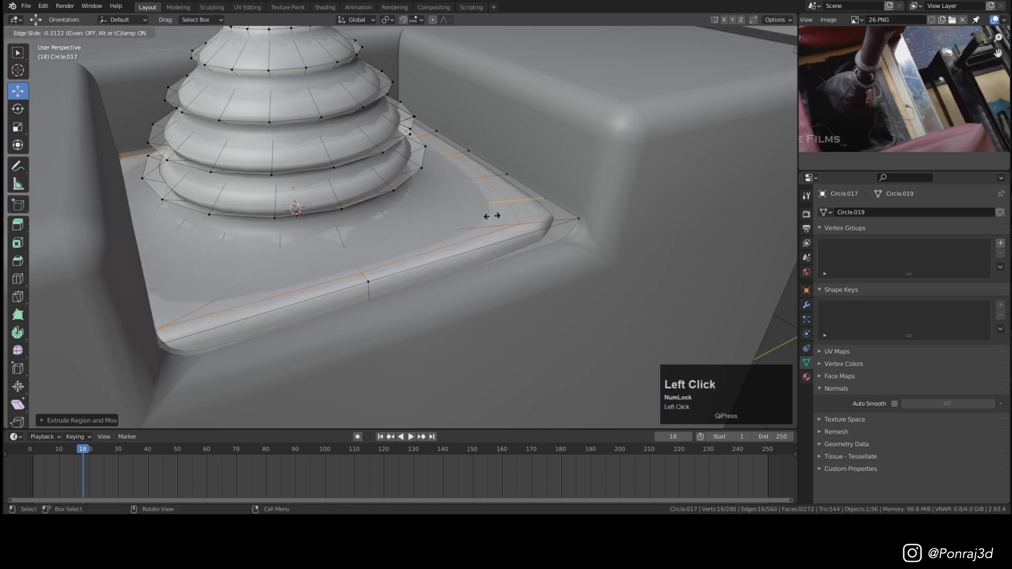
click(494, 216)
Step: Inset the ring of faces along the flange's outer border and raise it with Shrink/Fatten
key(3)
alt+click(589, 203)
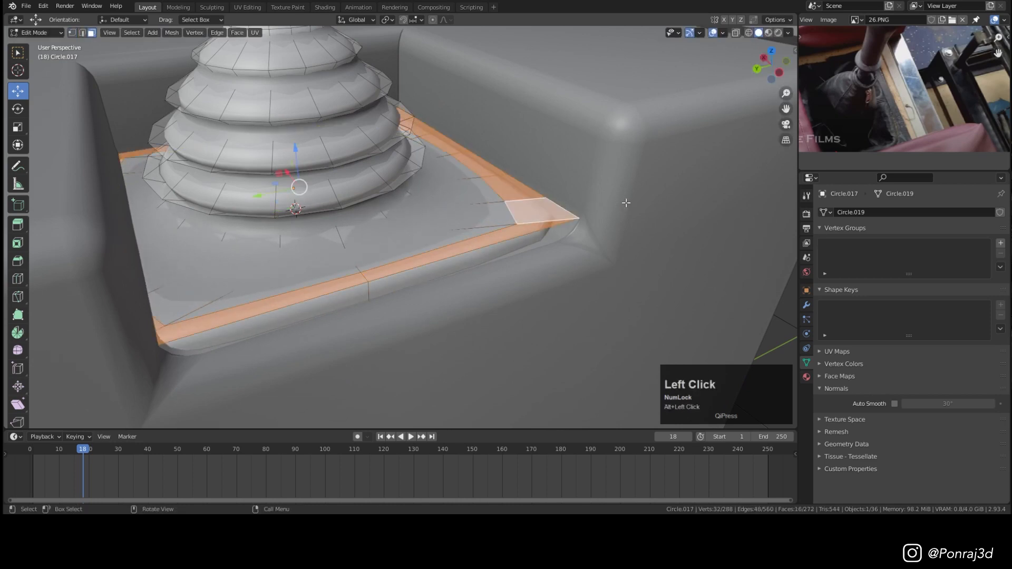
key(i)
click(605, 203)
key(alt+s)
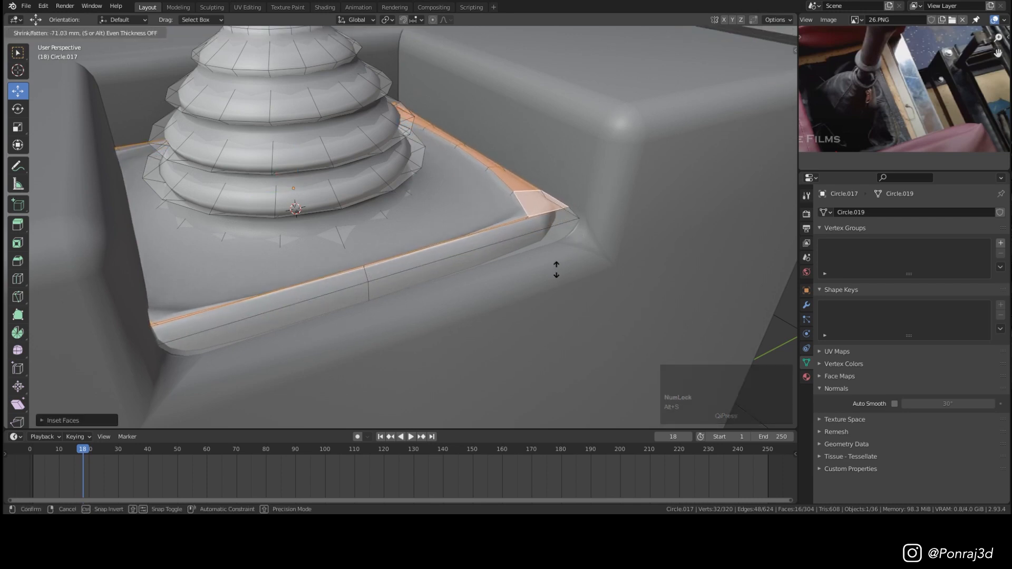
Step: Shade the boot smooth with Auto Smooth at 30°, deselect everything and save the file
right_click(535, 189)
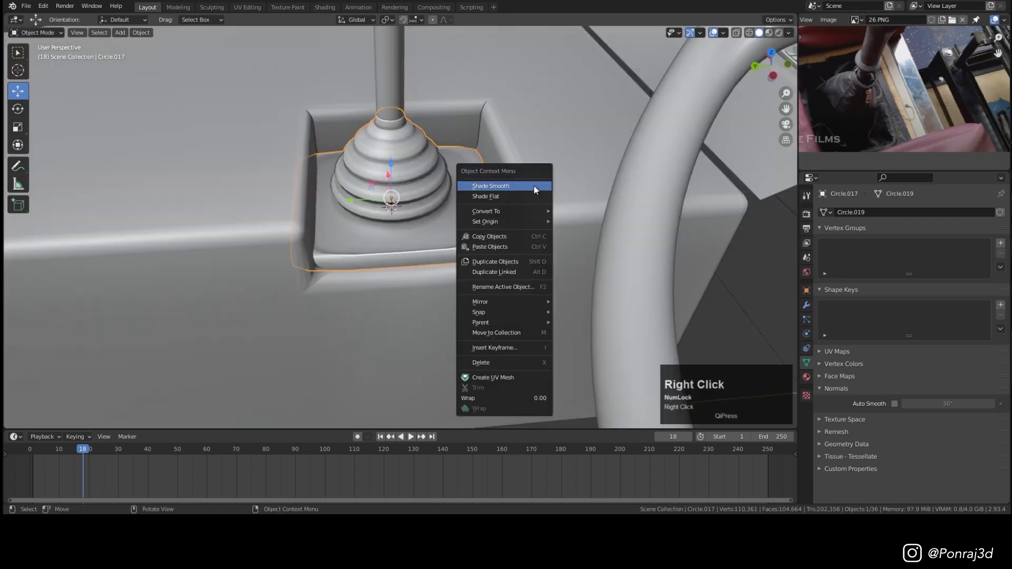
click(535, 187)
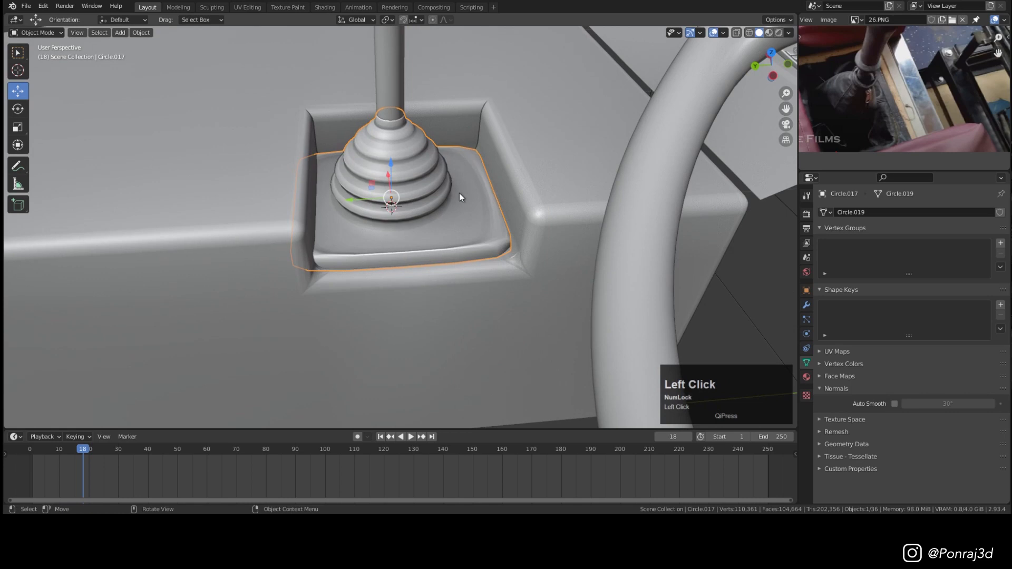
key(ctrl+s)
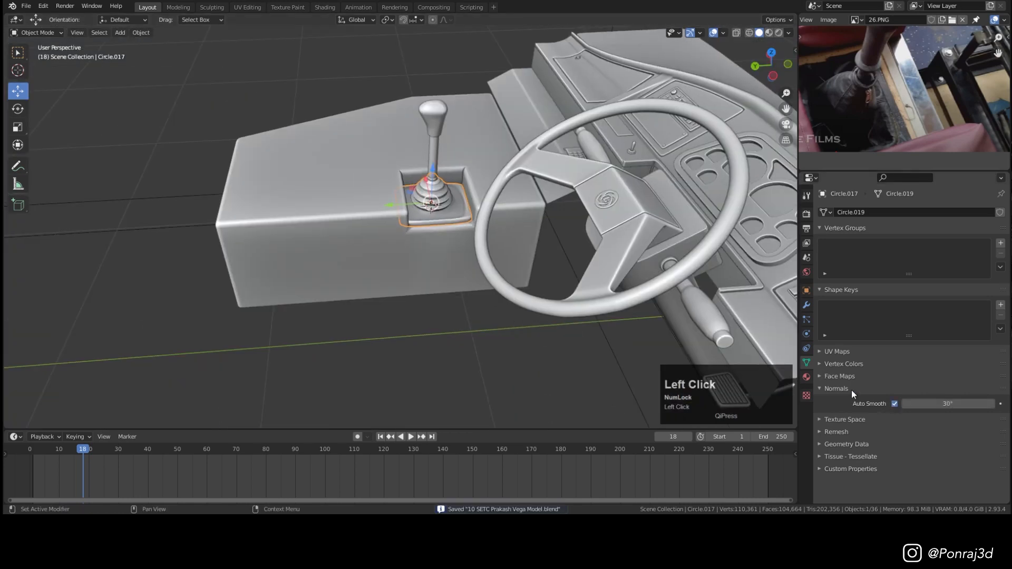
key(ctrl+s)
middle_drag(472, 196, 499, 204)
key(ctrl+s)
key(alt+a)
key(ctrl+s)
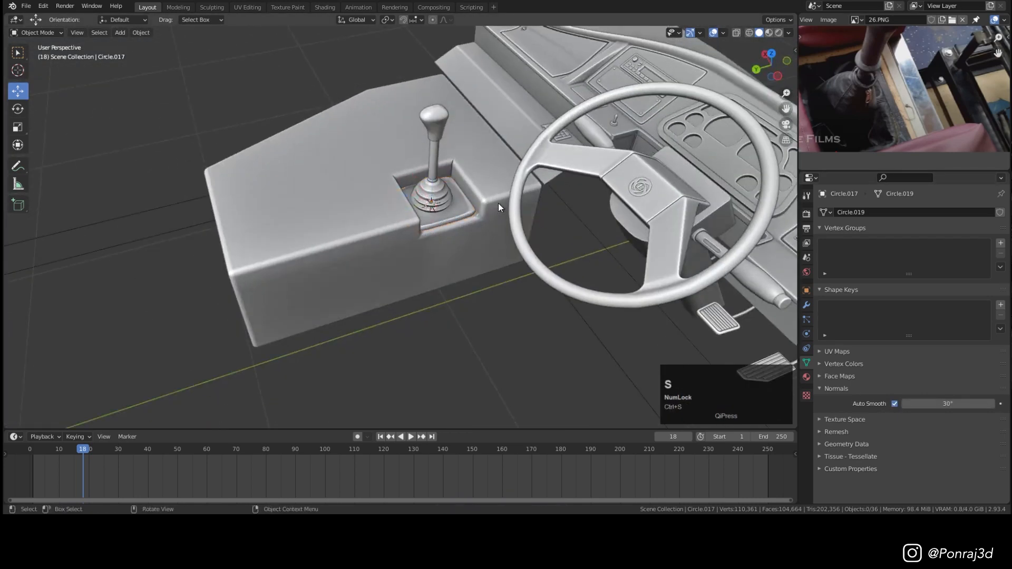
Step: Examine the wireframe of the console, gear lever, dashboard, steering wheel and pedals from several angles
scroll(498, 204, down, 5)
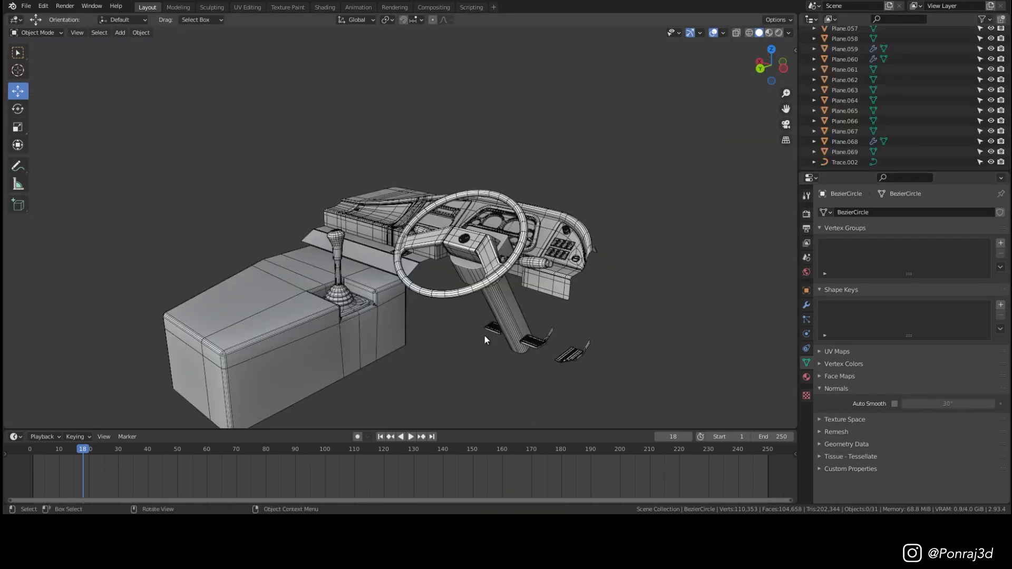
middle_drag(485, 336, 541, 302)
key(a)
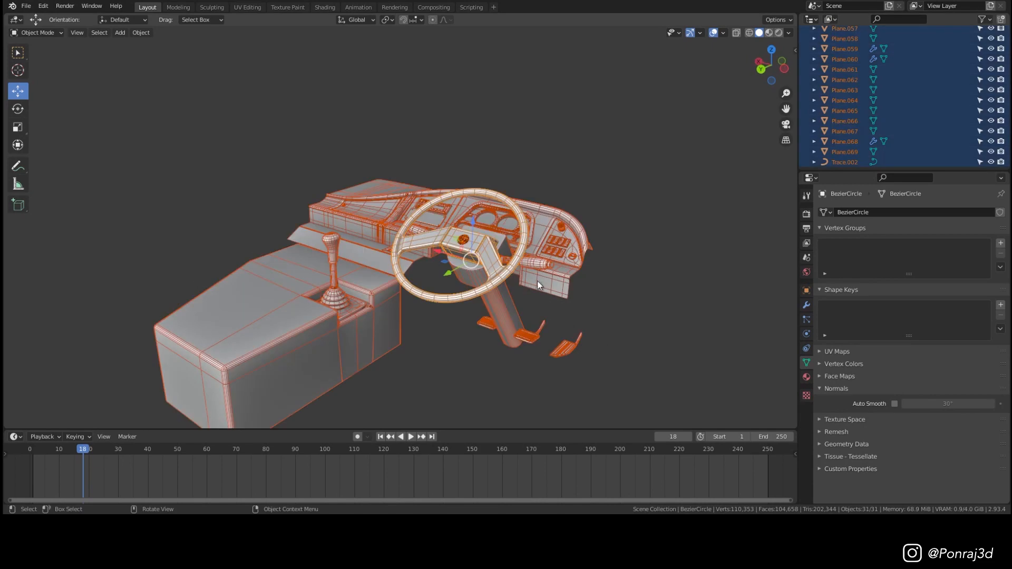
key(alt+a)
scroll(536, 280, down, 5)
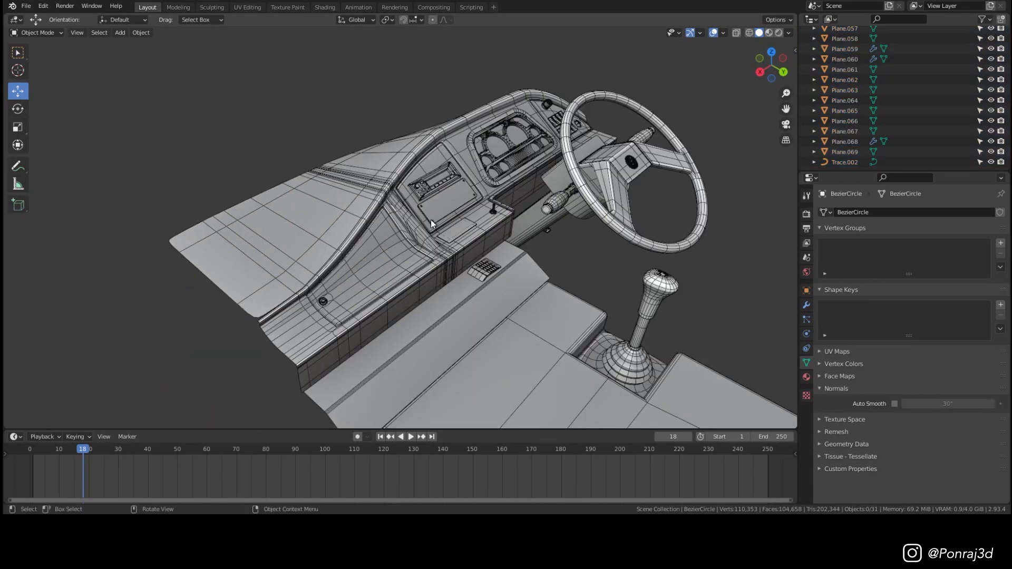
middle_drag(431, 219, 471, 223)
middle_drag(483, 178, 569, 237)
scroll(837, 58, up, 15)
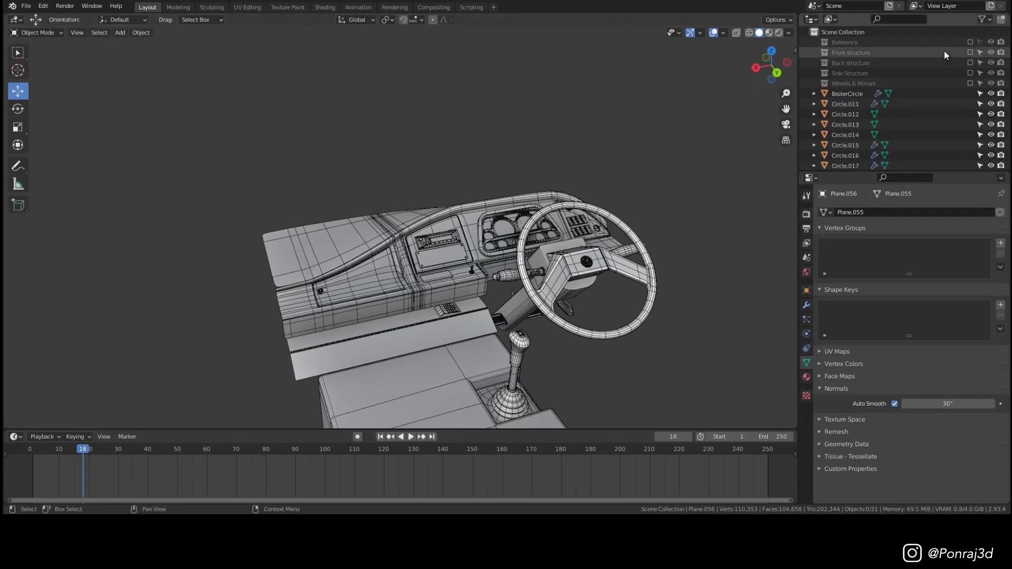